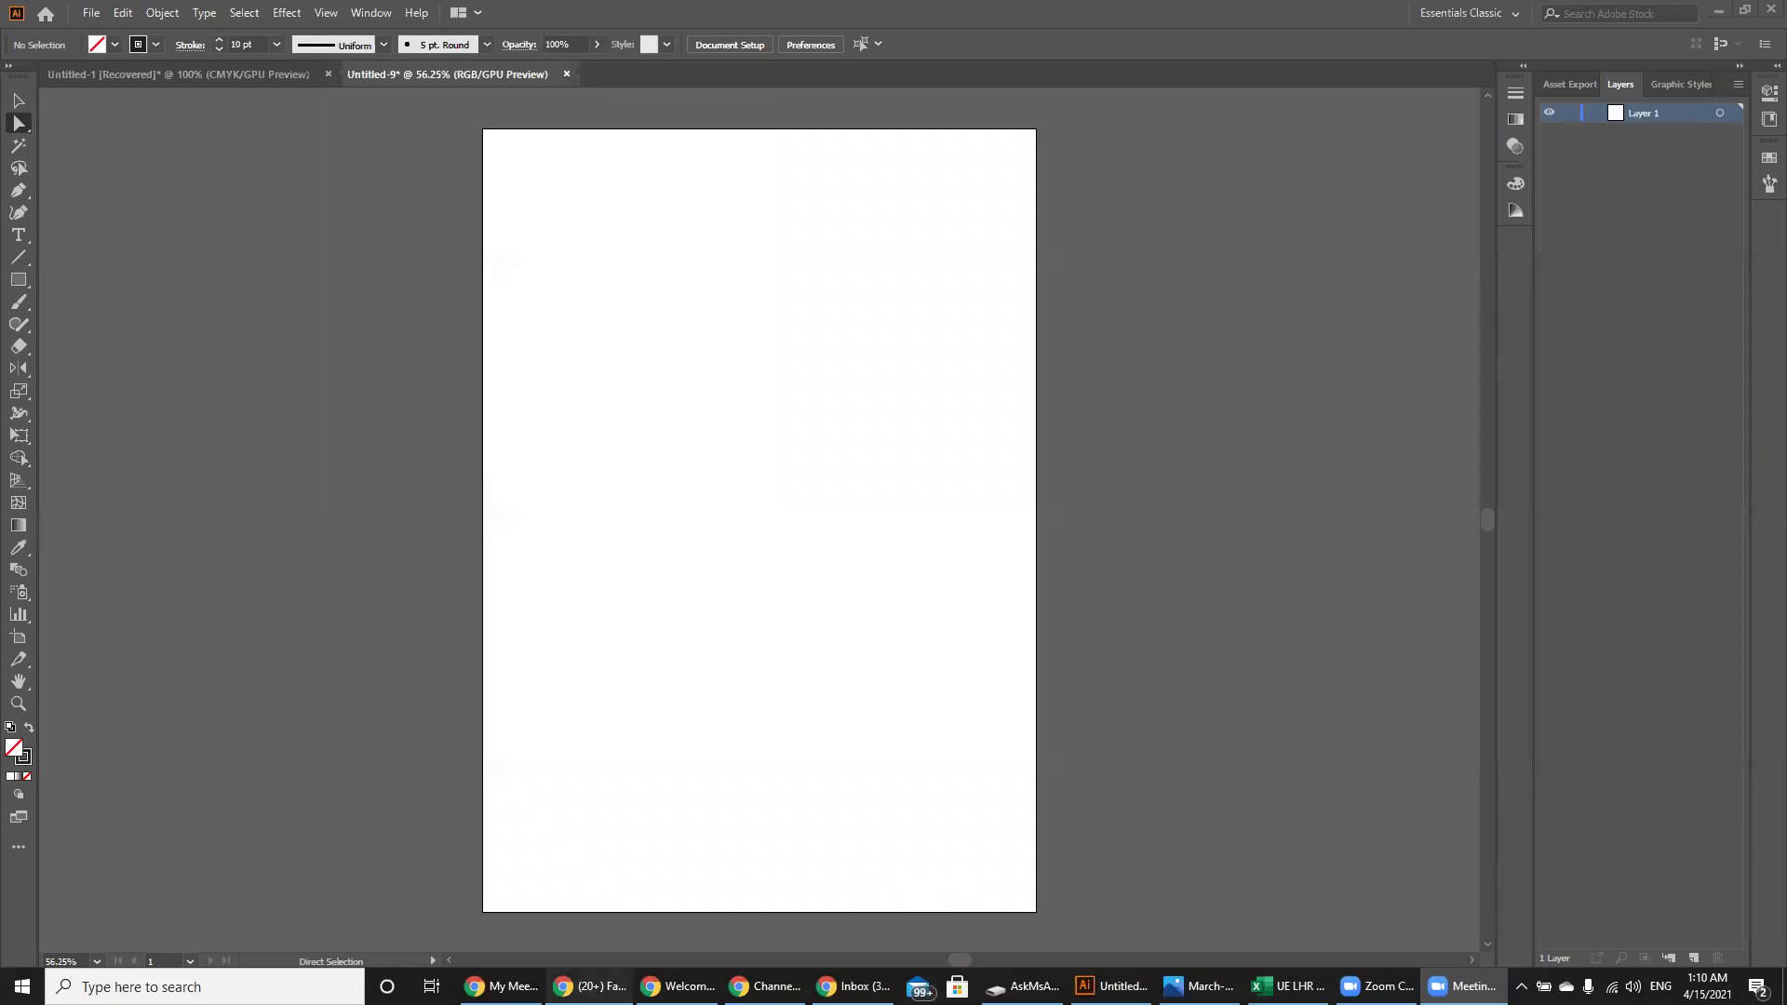
- Switch to Chrome and review the Facebook icon album, examining the Twitter, Apple, Instagram and Adidas icon submissions
click(591, 987)
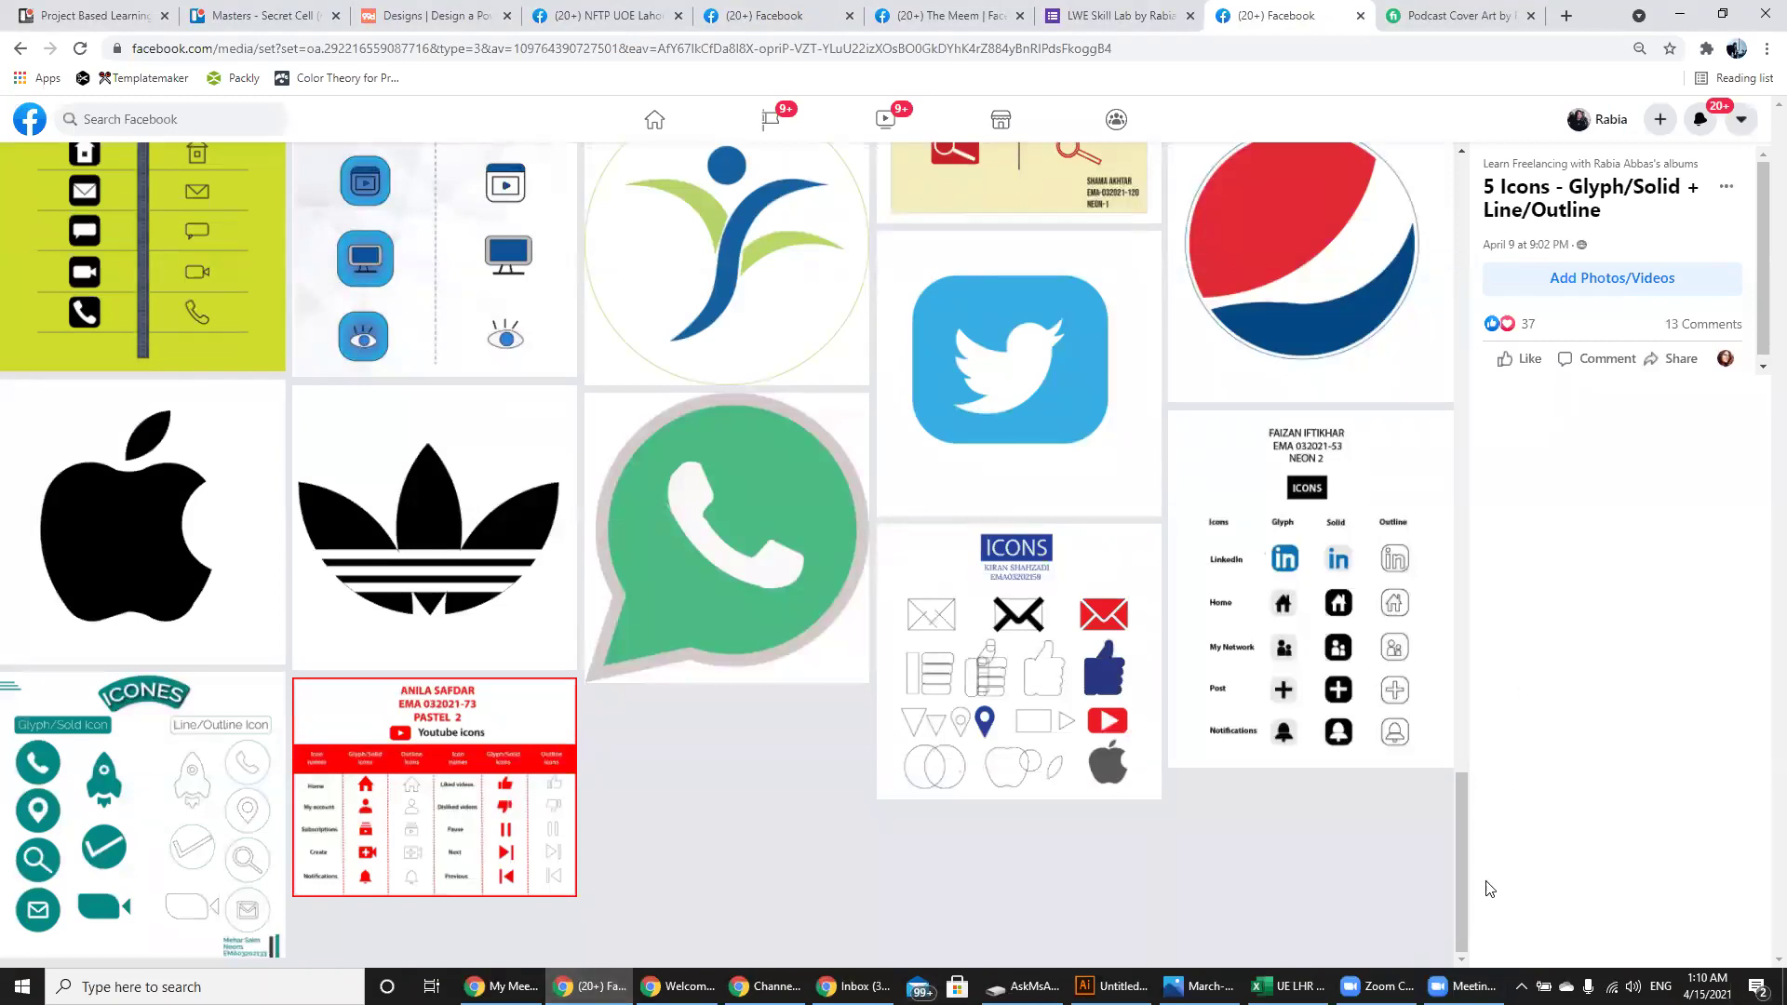
drag(1474, 891, 1455, 166)
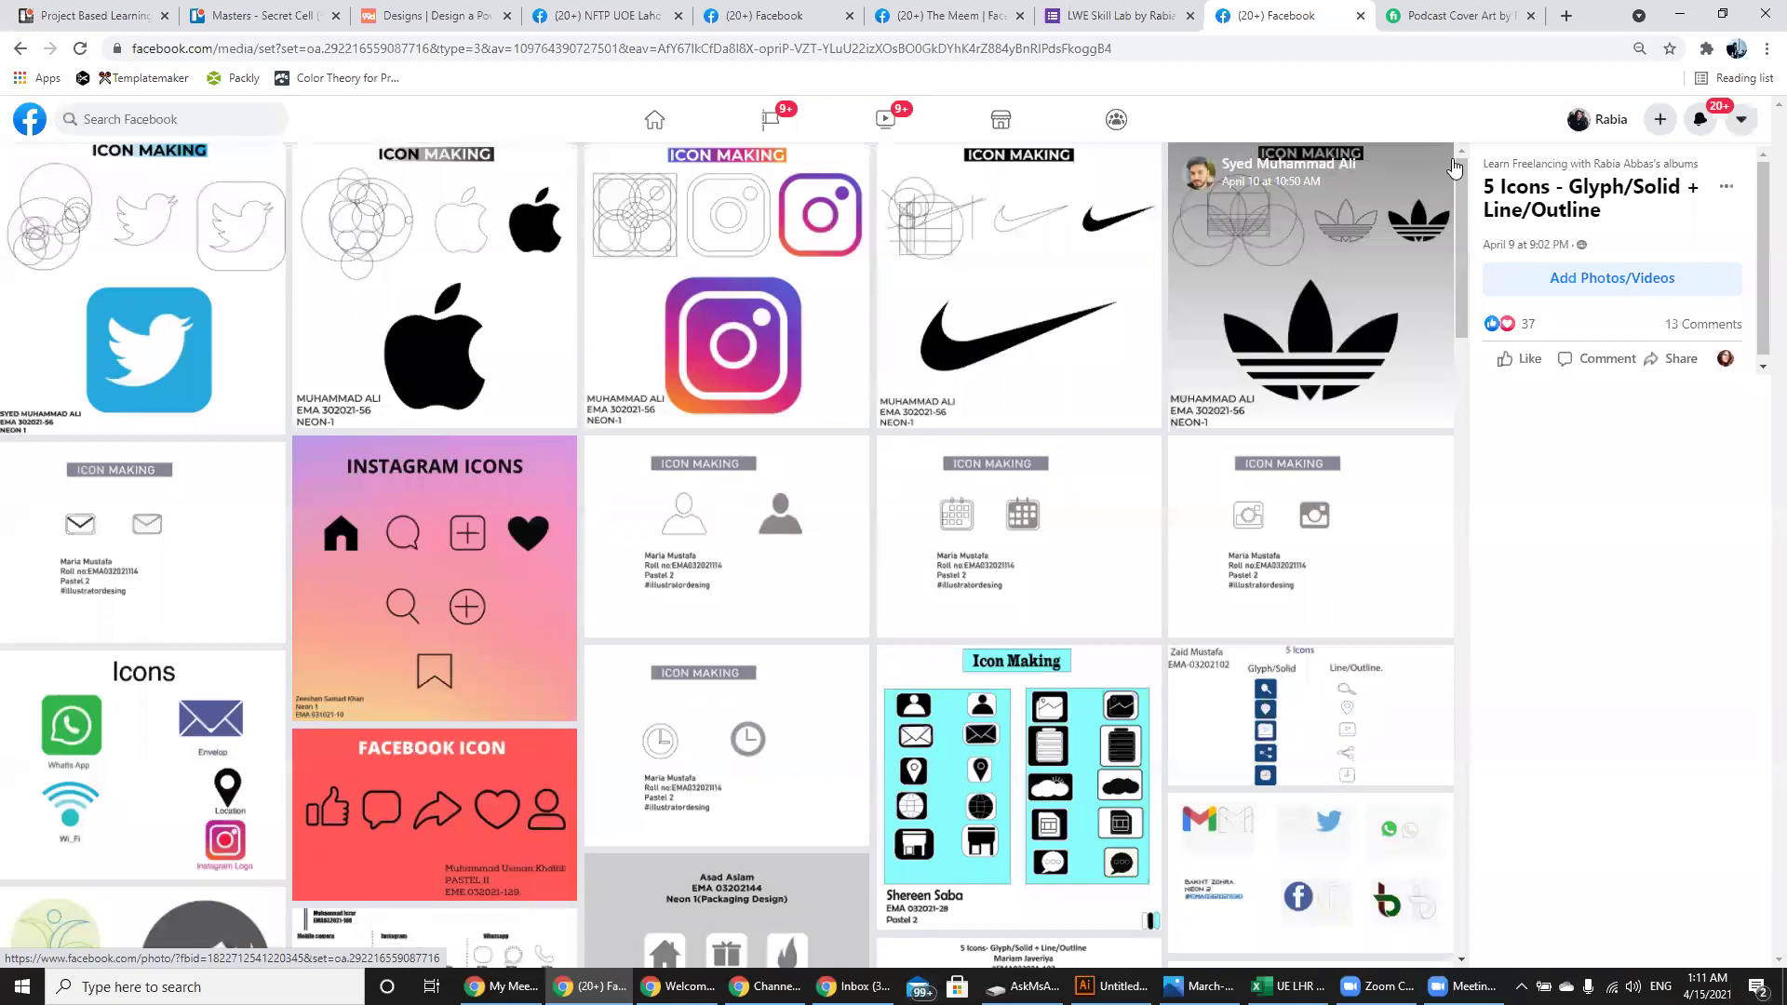
click(189, 340)
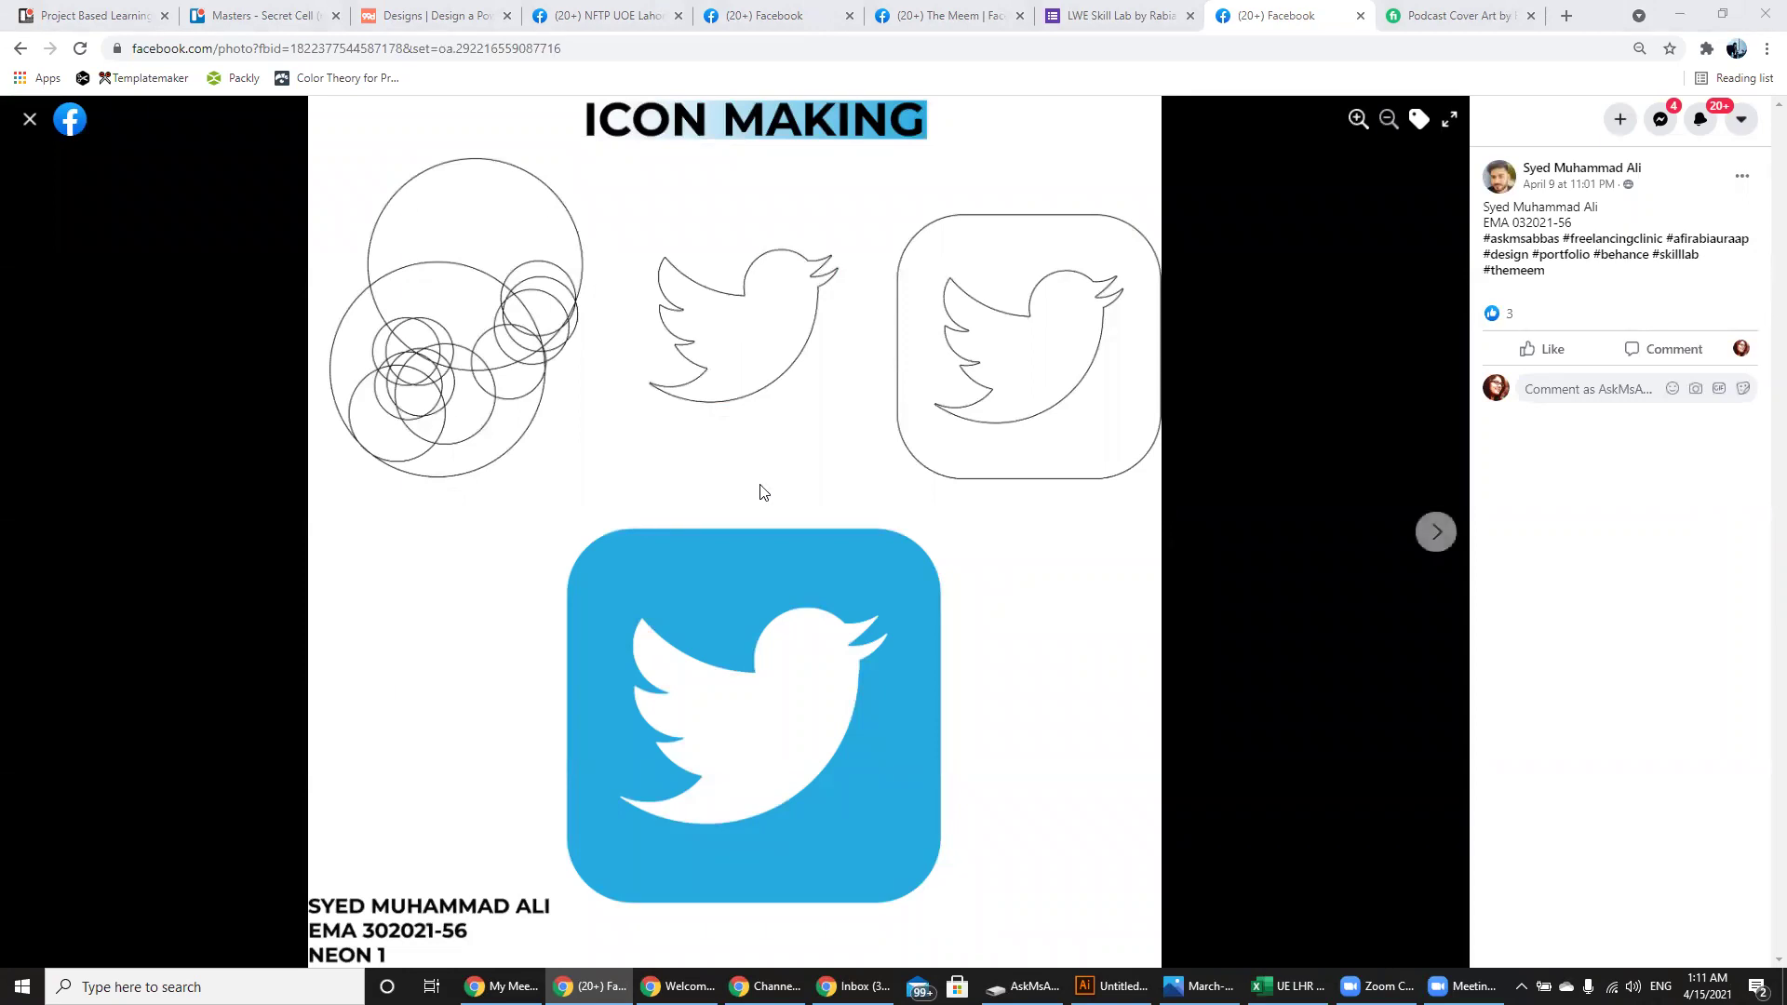
click(1440, 534)
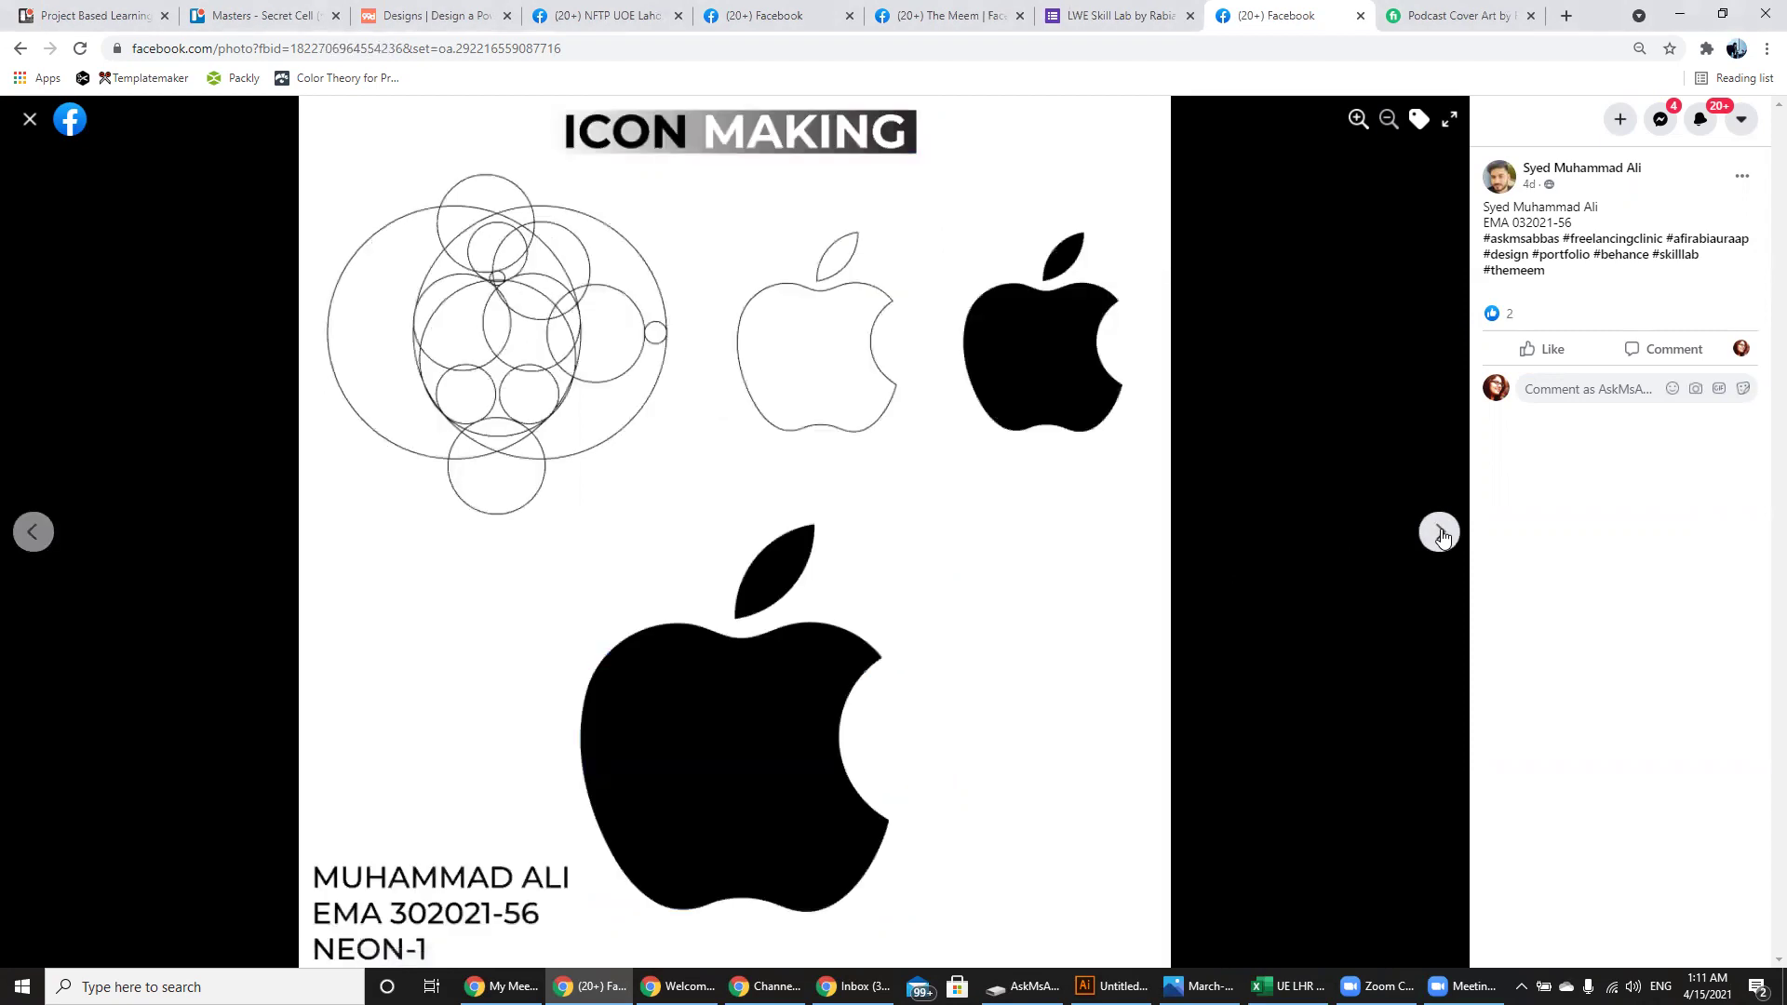
click(1441, 534)
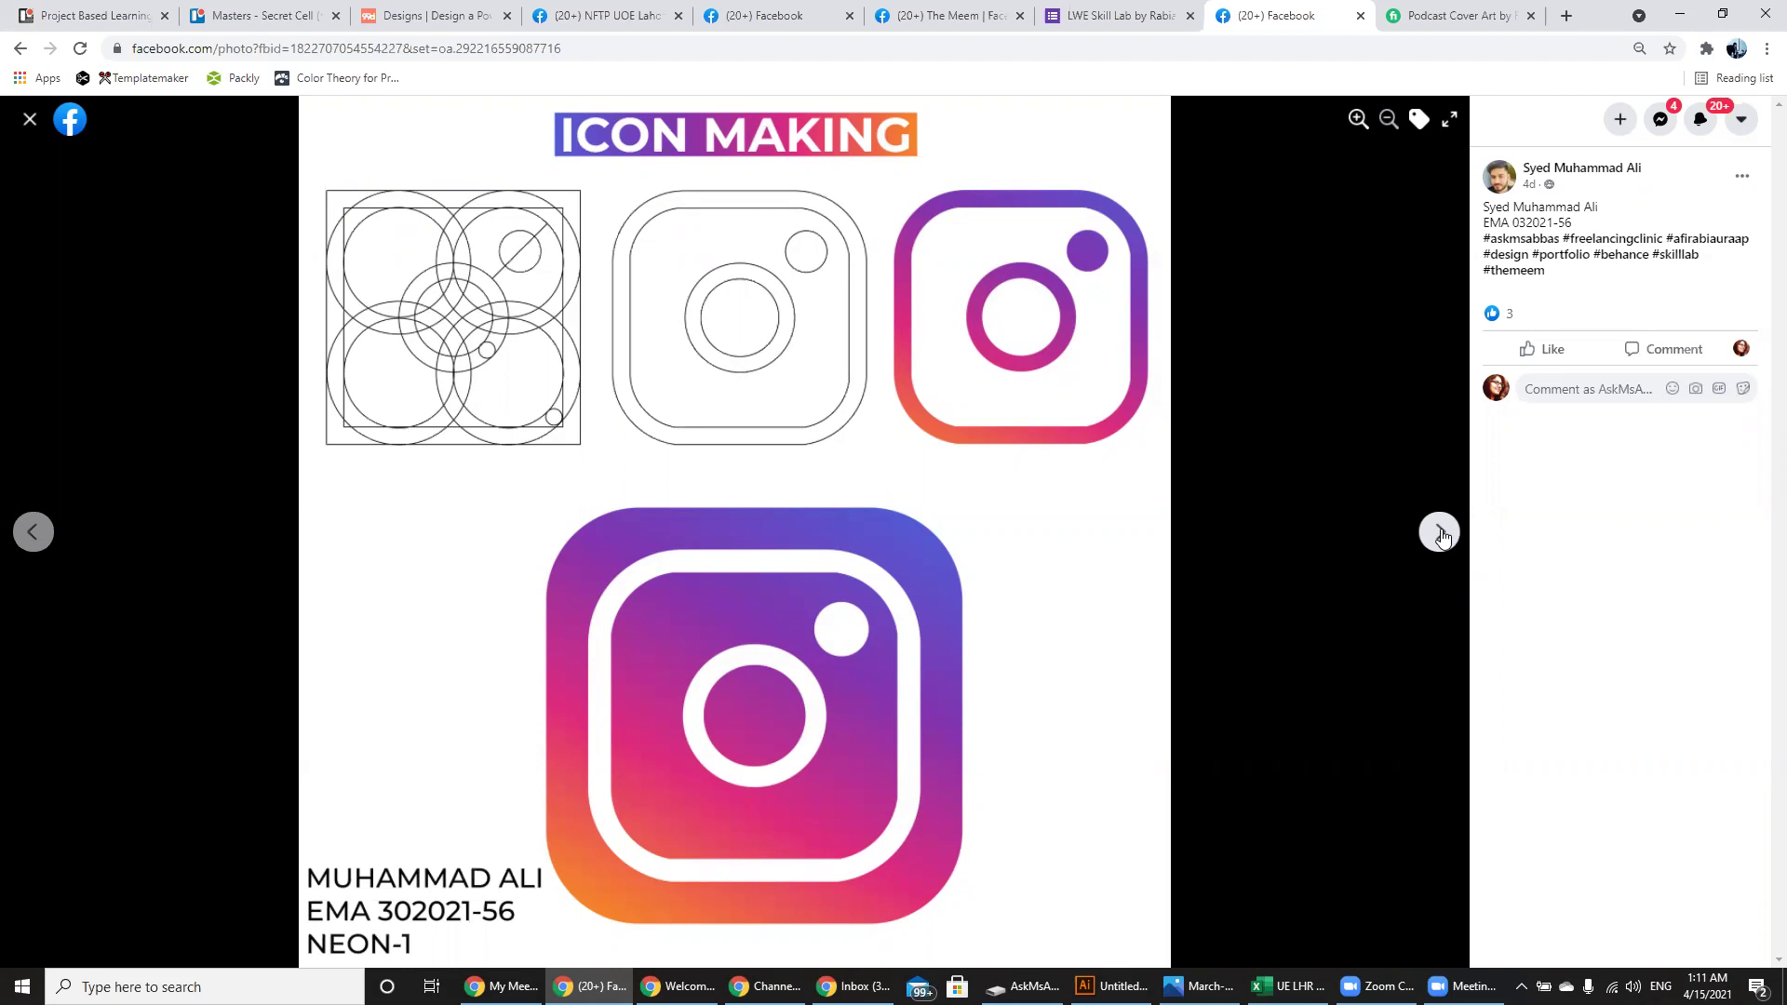
click(1439, 532)
click(1440, 535)
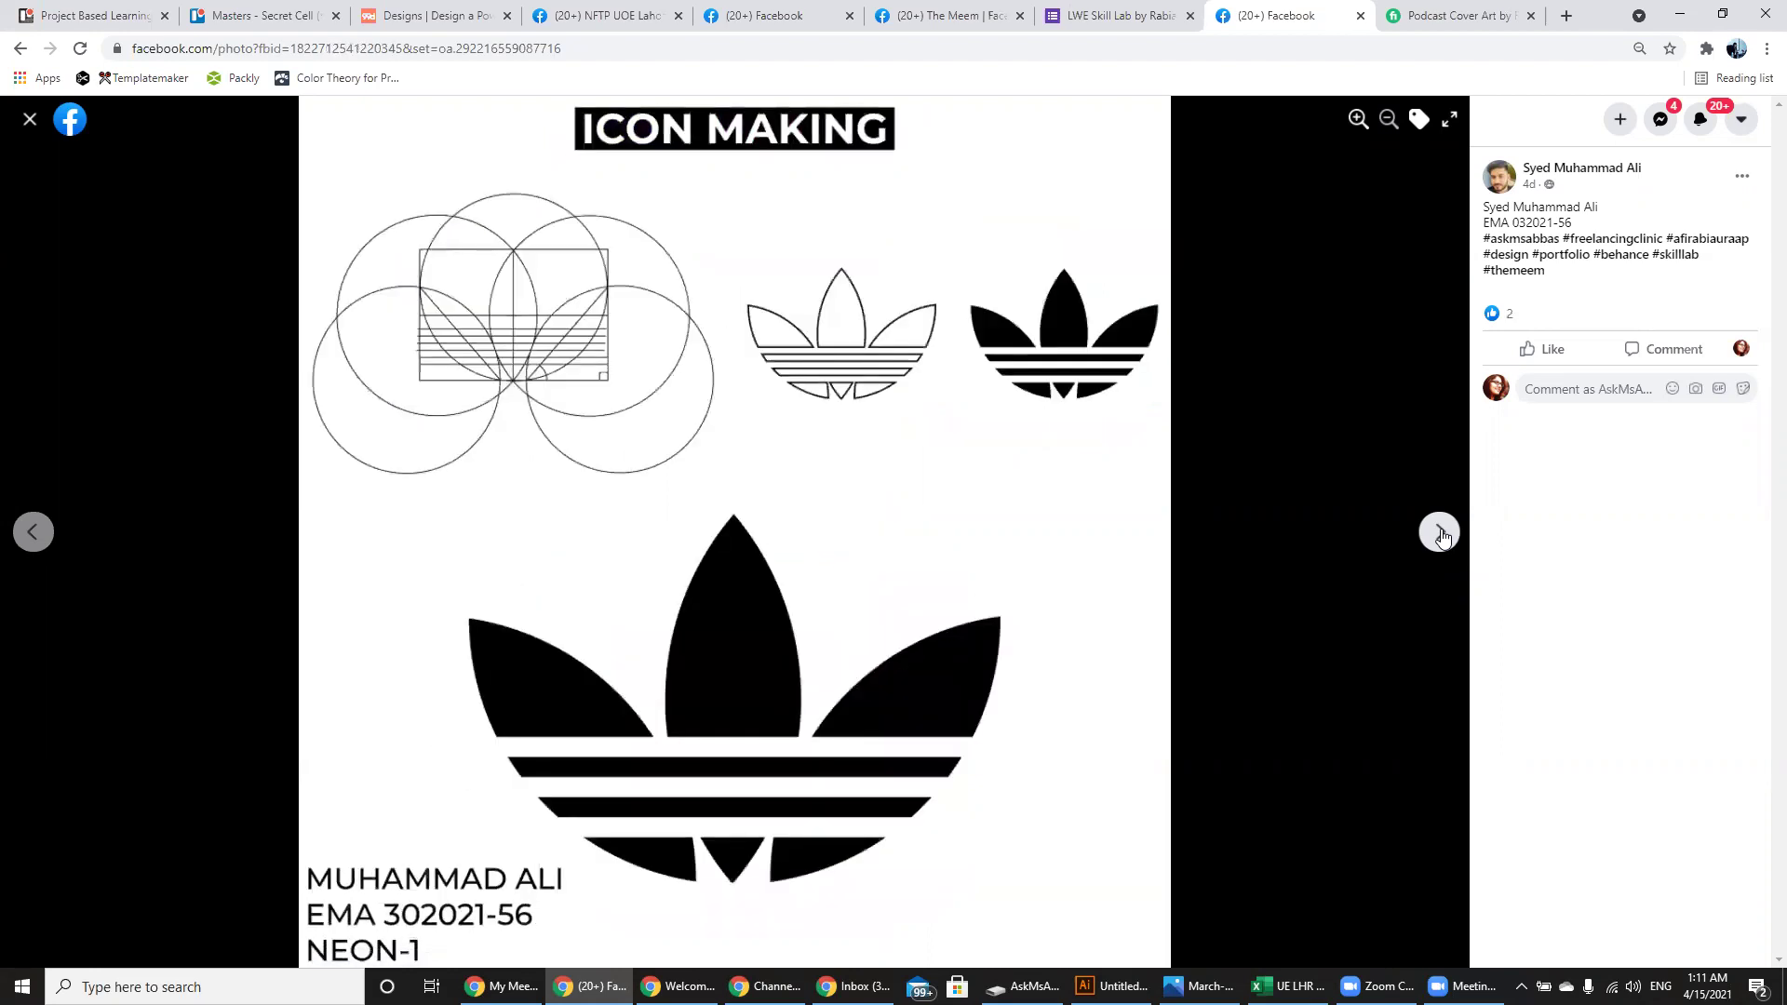
- Examine the Instagram interface, profile, calendar, camera and envelope icon submissions in the album
click(1440, 533)
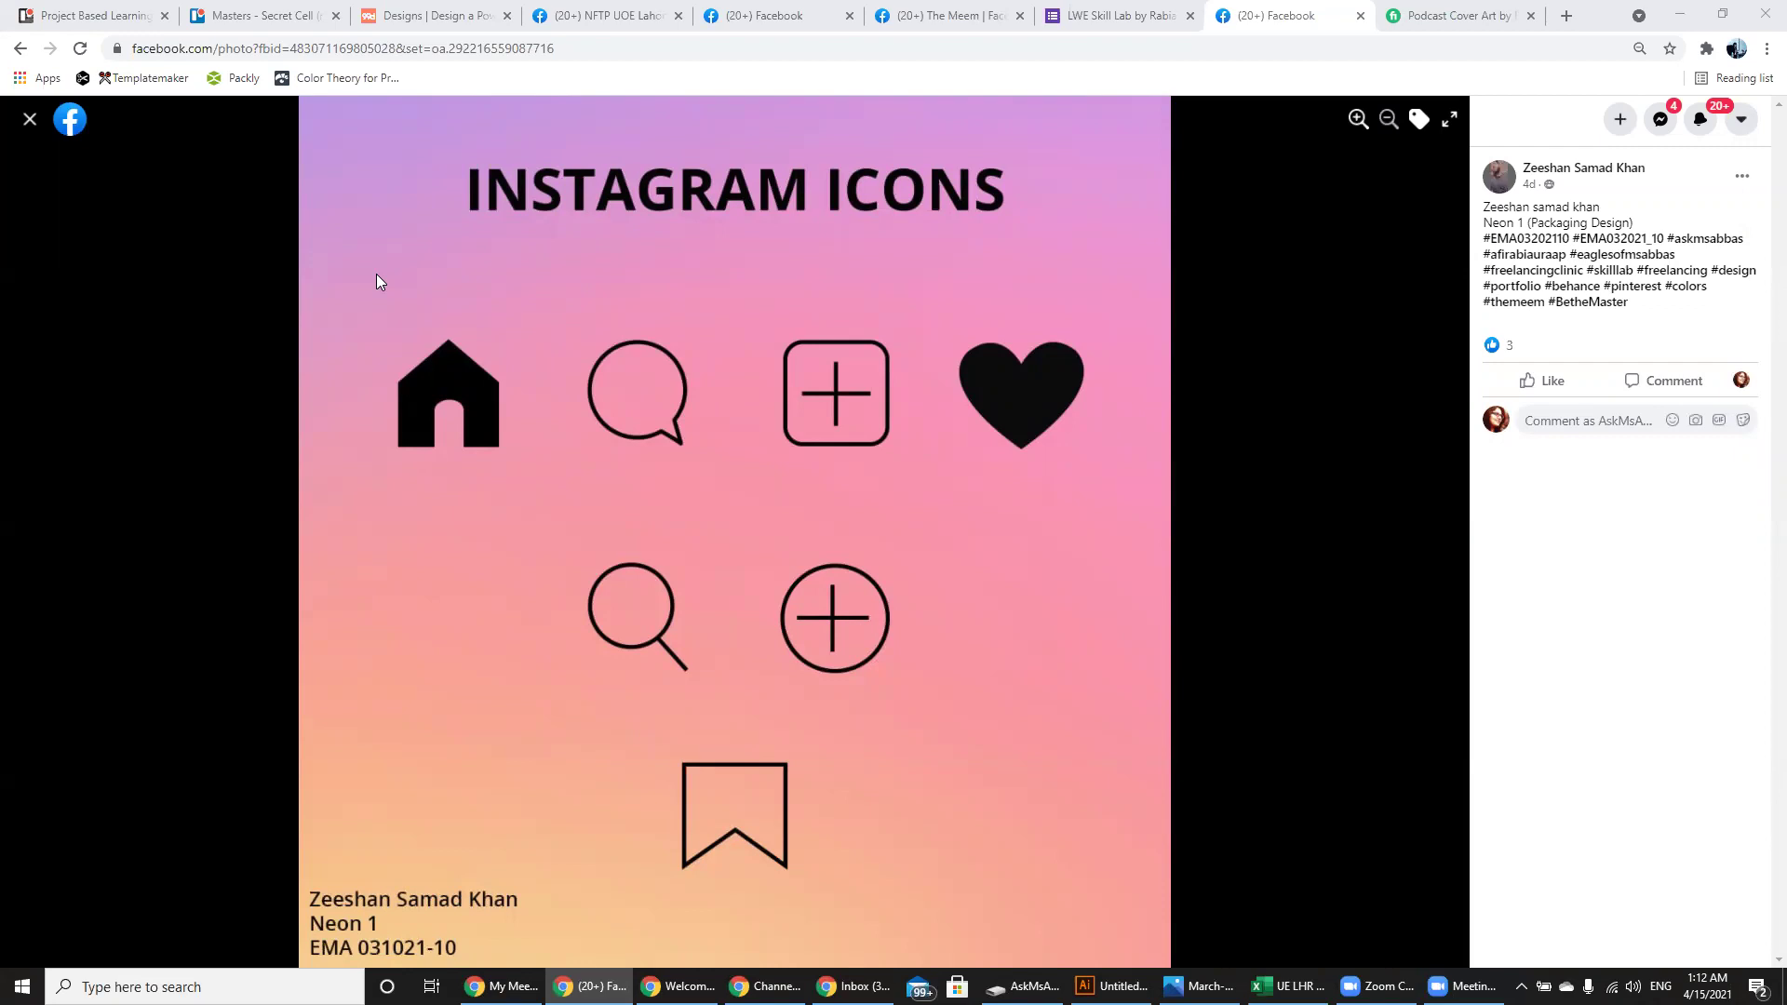
click(1438, 533)
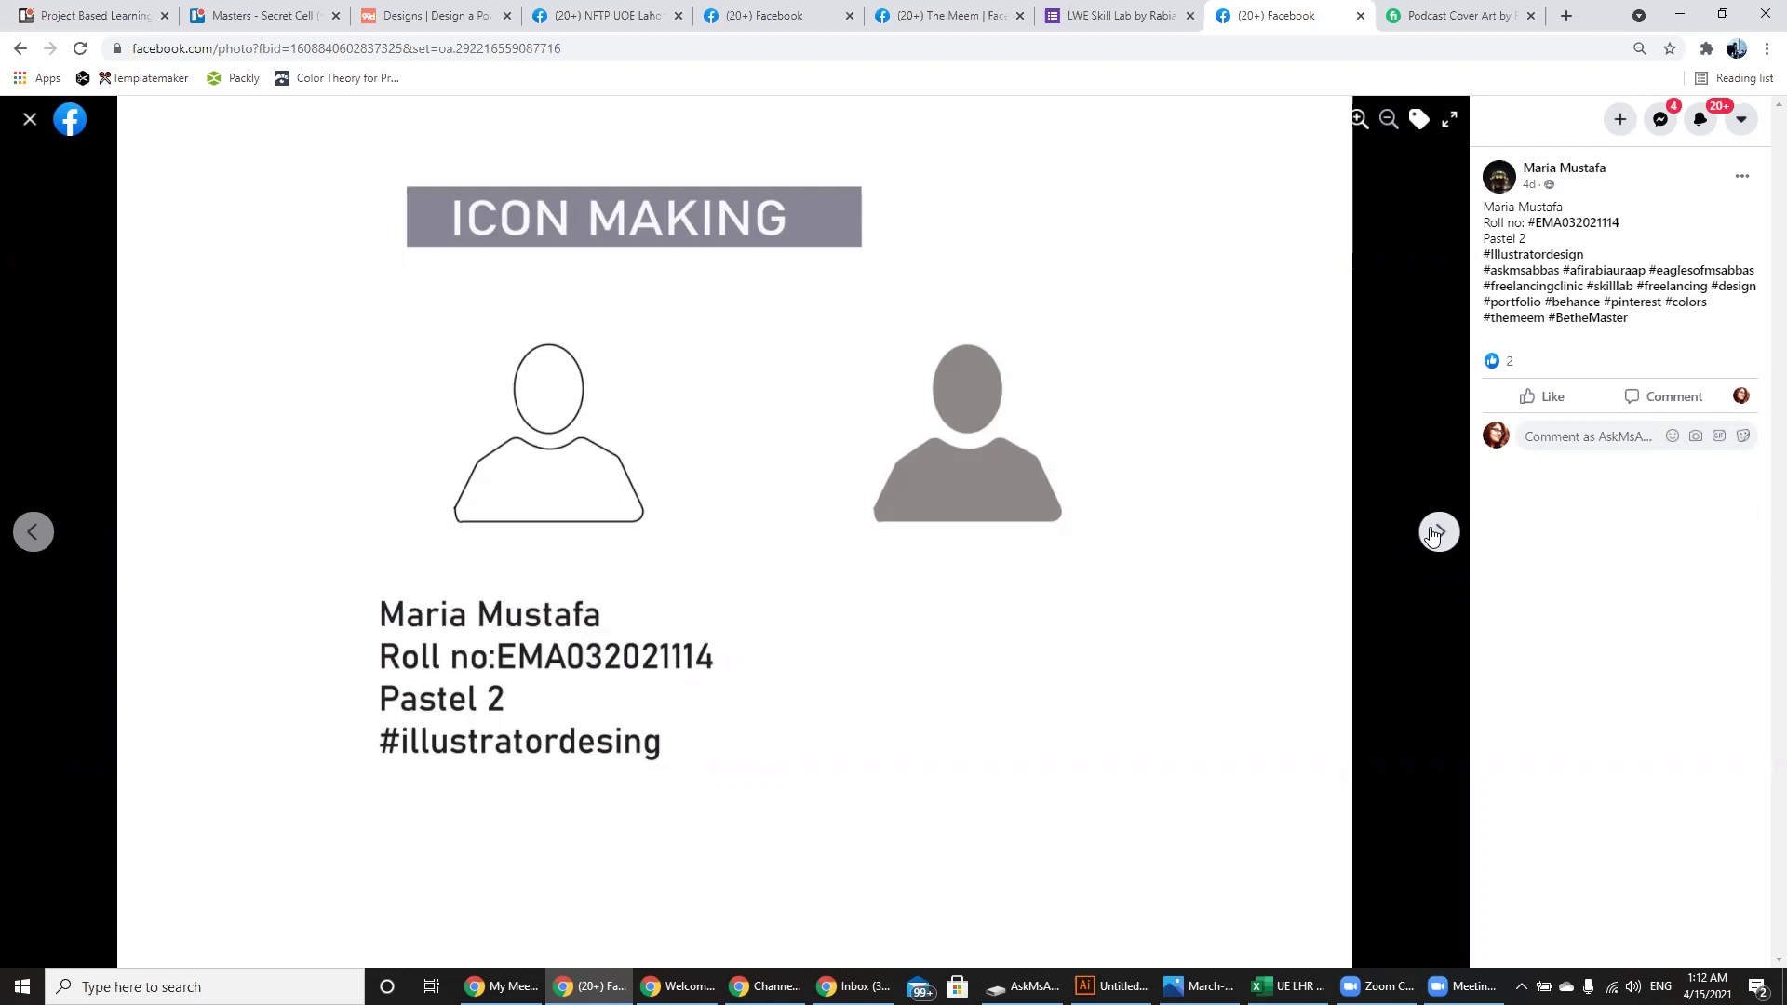
click(1434, 535)
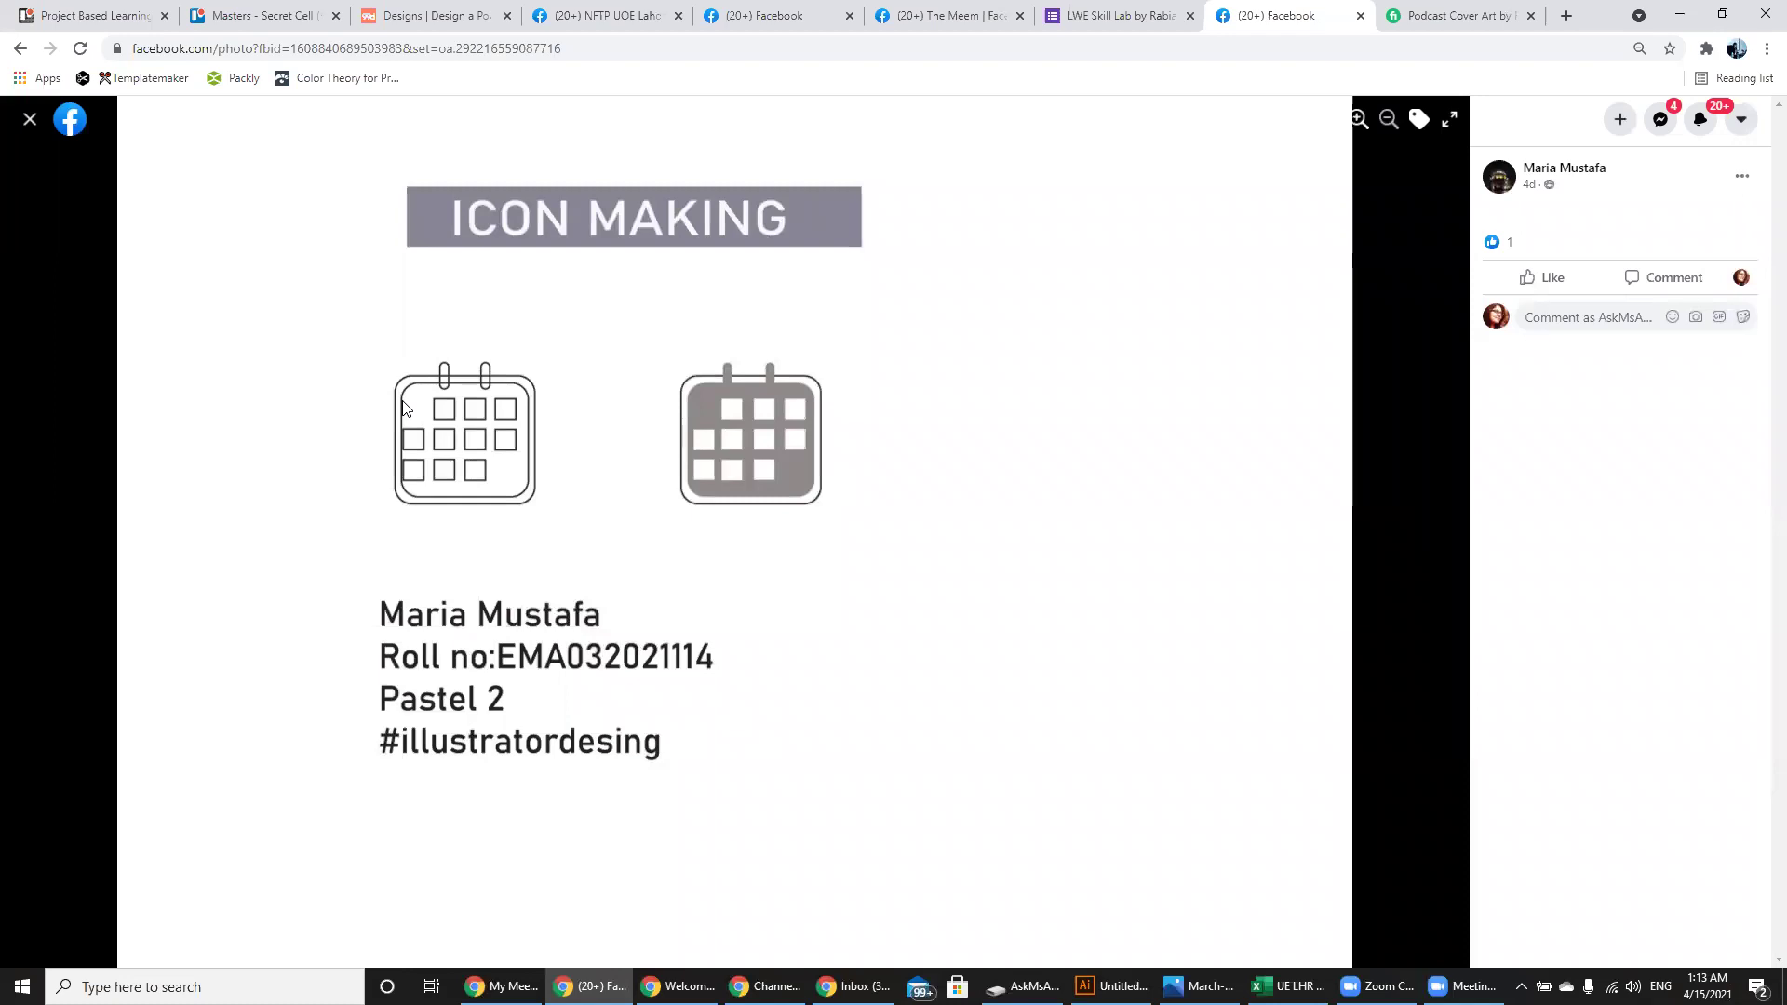
click(1441, 538)
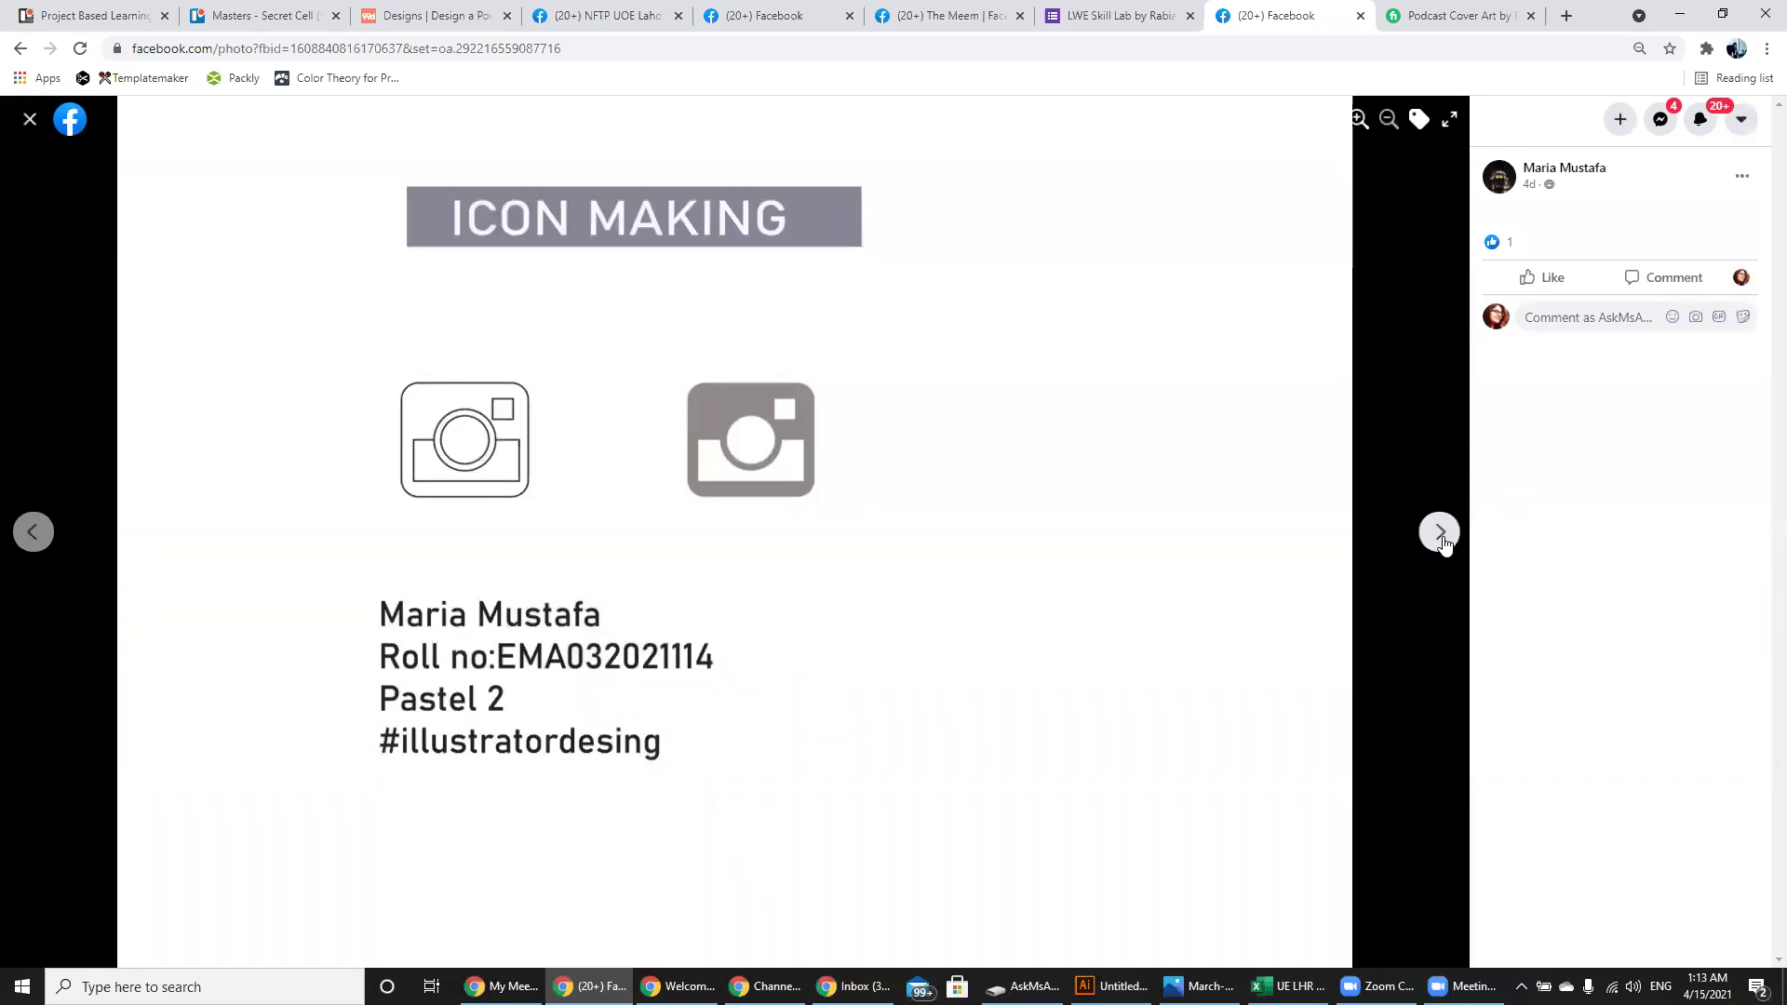
click(1440, 533)
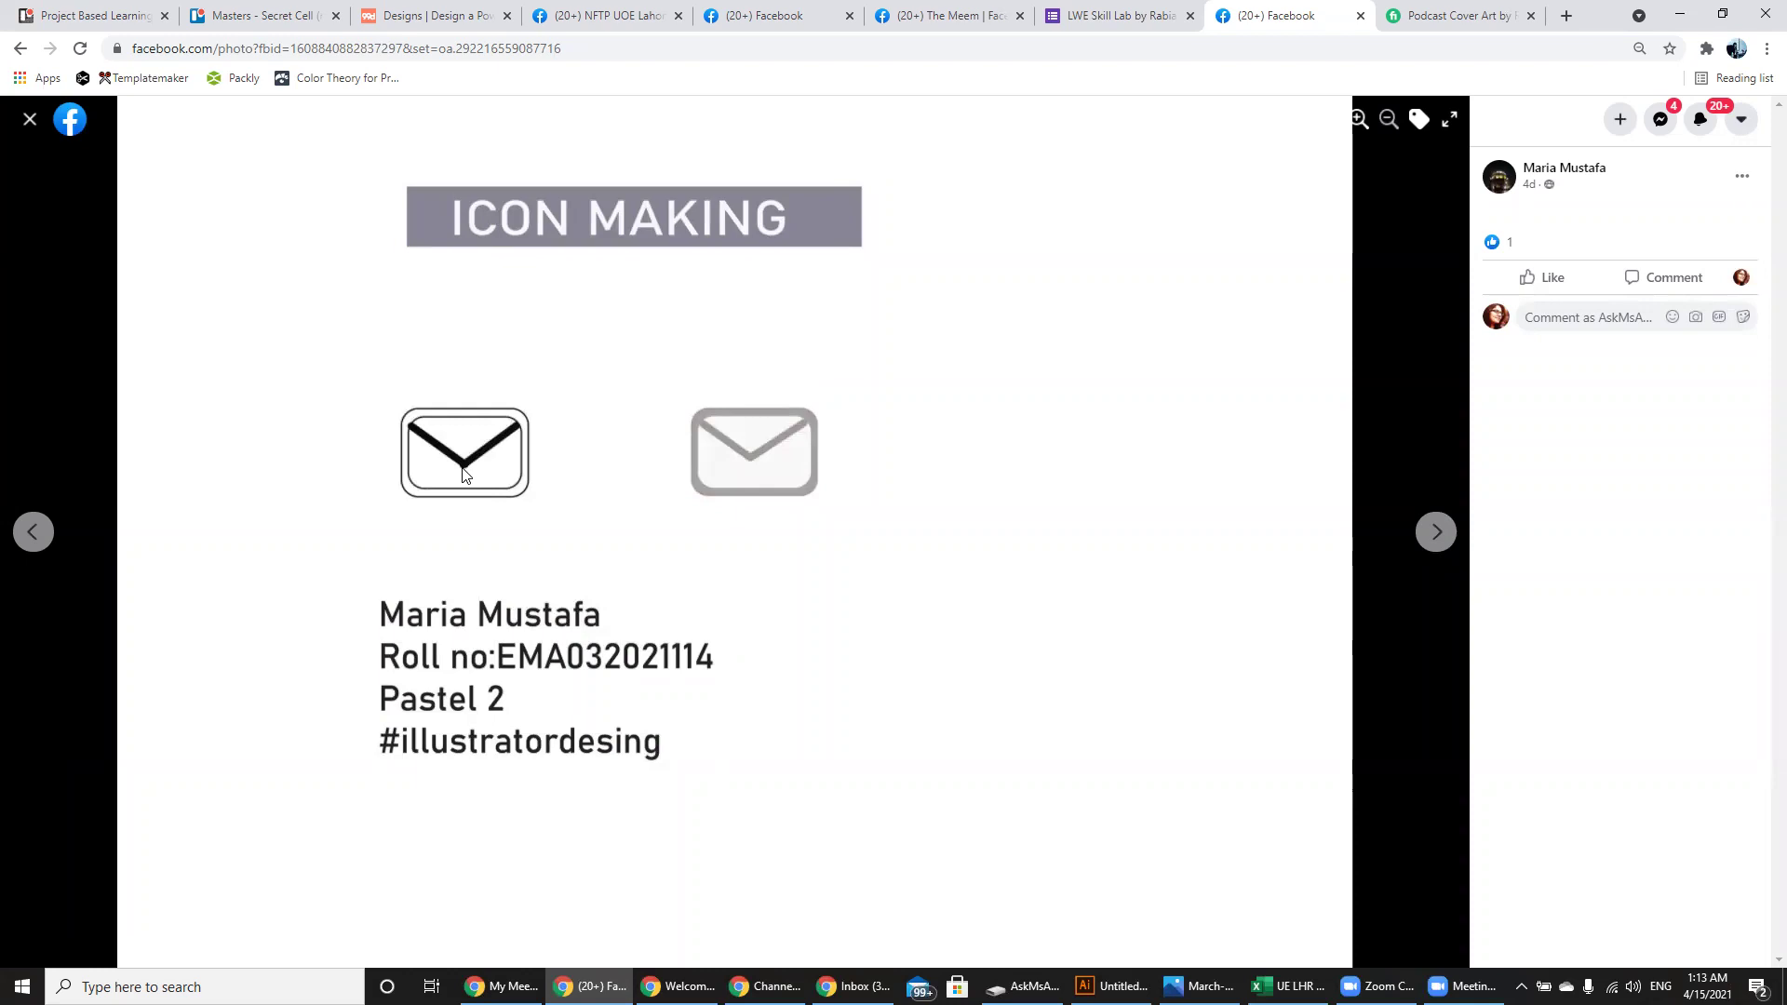
- In Illustrator, draw a diagonal line about 80 pt wide and 80 pt high on the artboard and paste a copy of it
click(1113, 987)
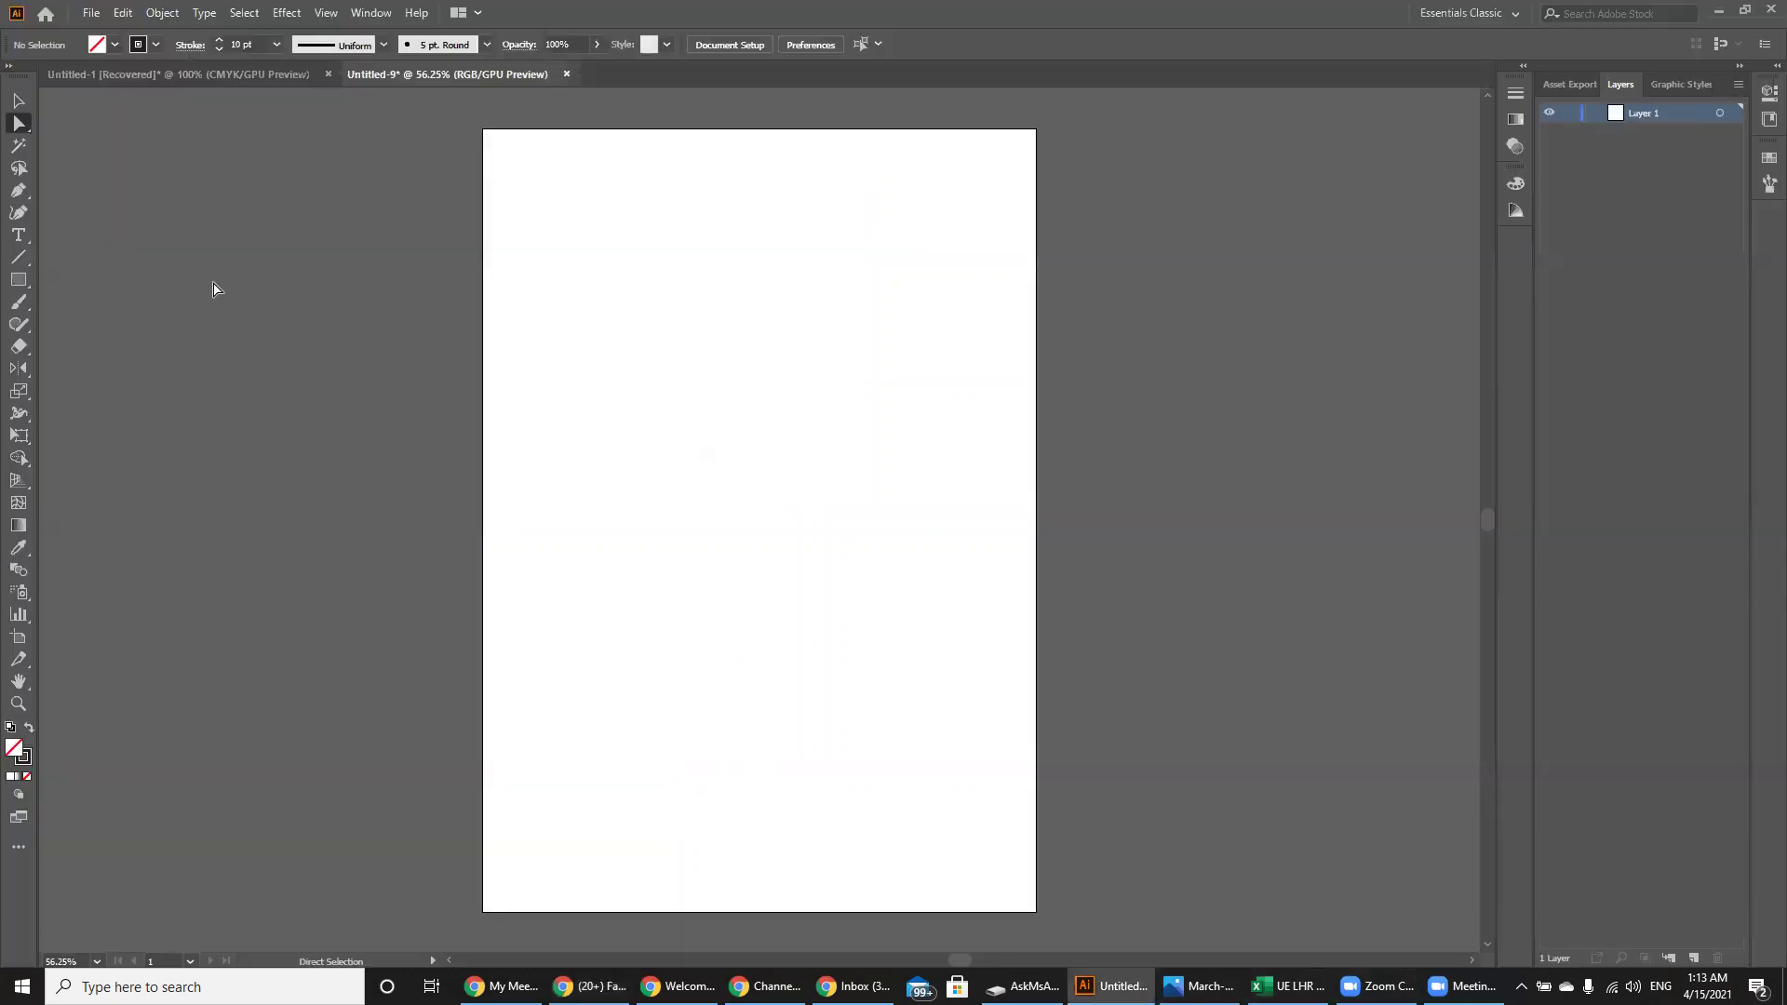
click(19, 257)
drag(610, 351, 686, 428)
key(ctrl+c)
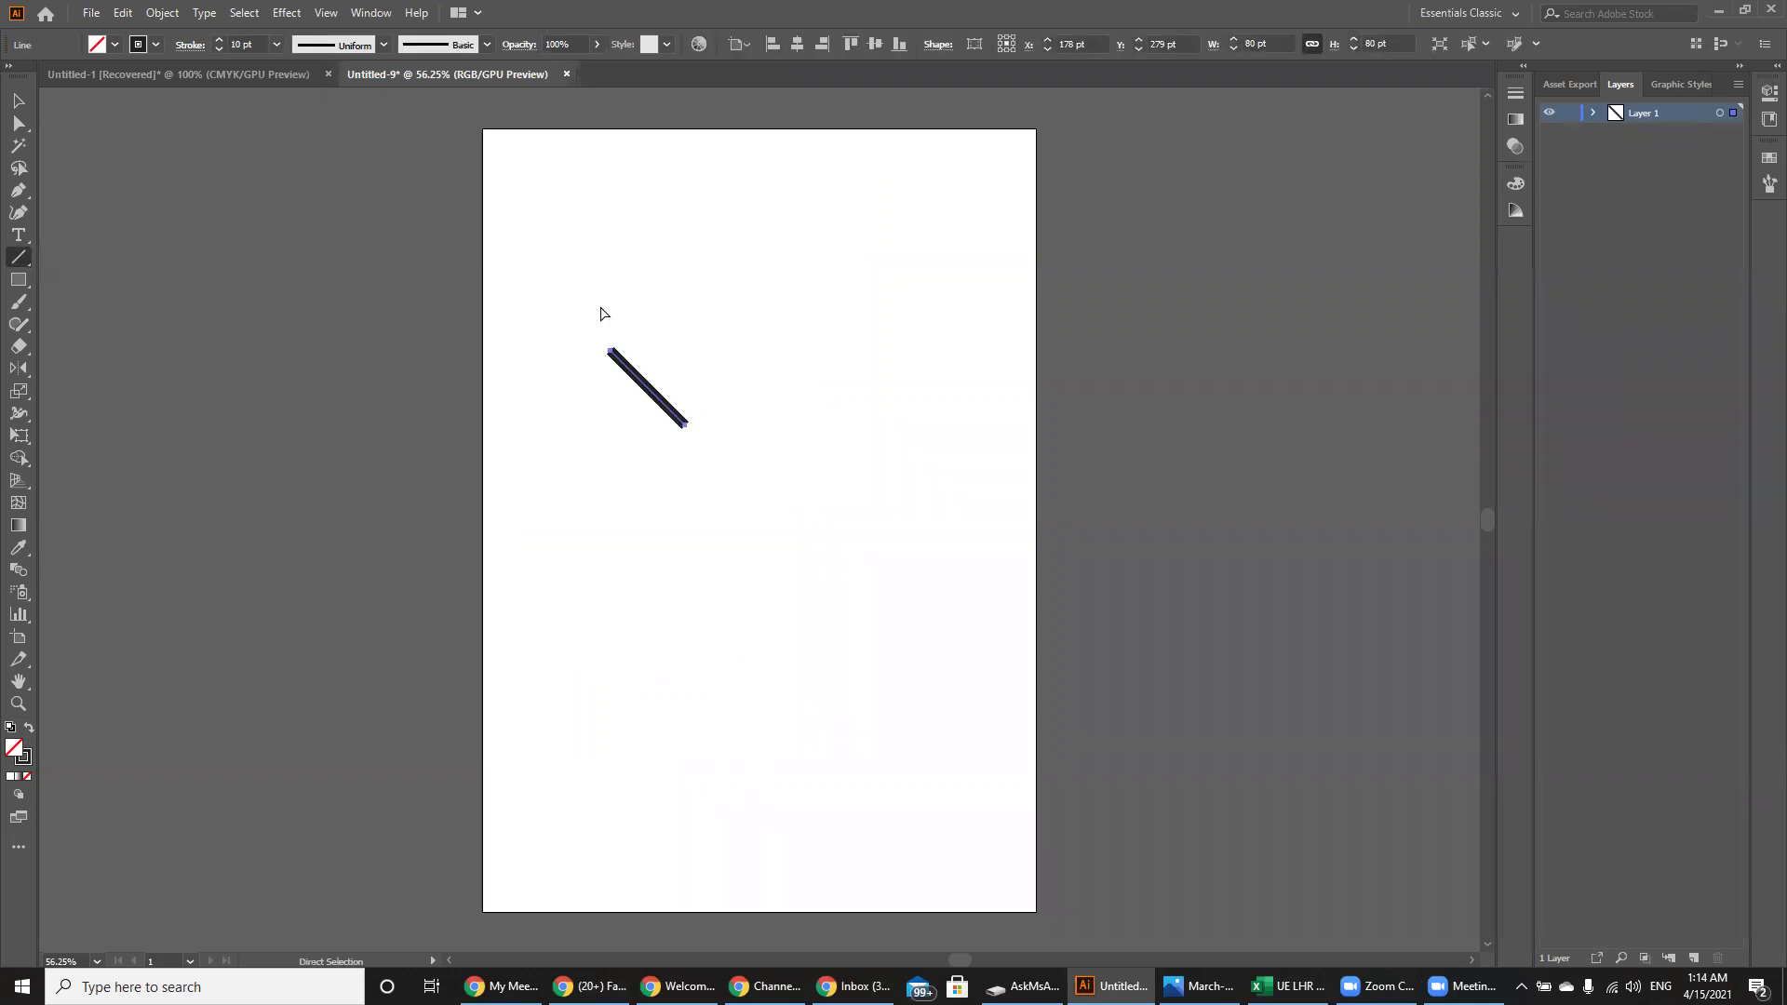
key(ctrl+v)
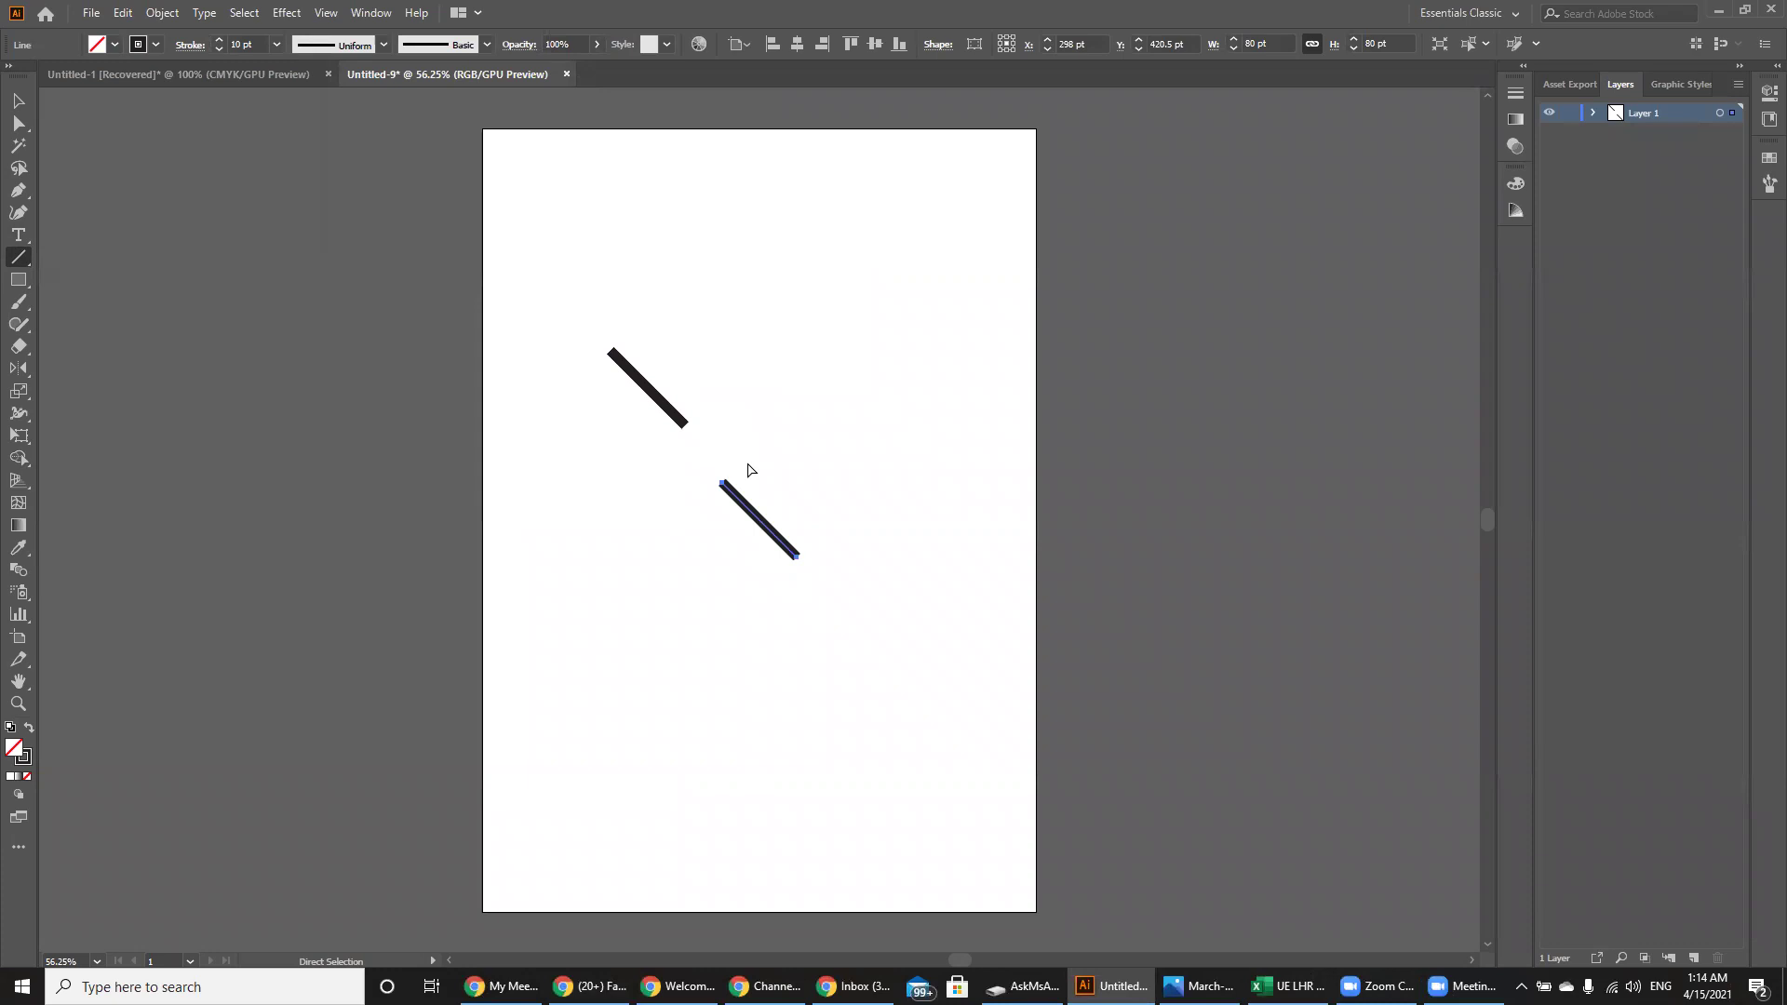
- Reflect the pasted line across the vertical axis, previewing the result
key(ctrl+t)
click(25, 100)
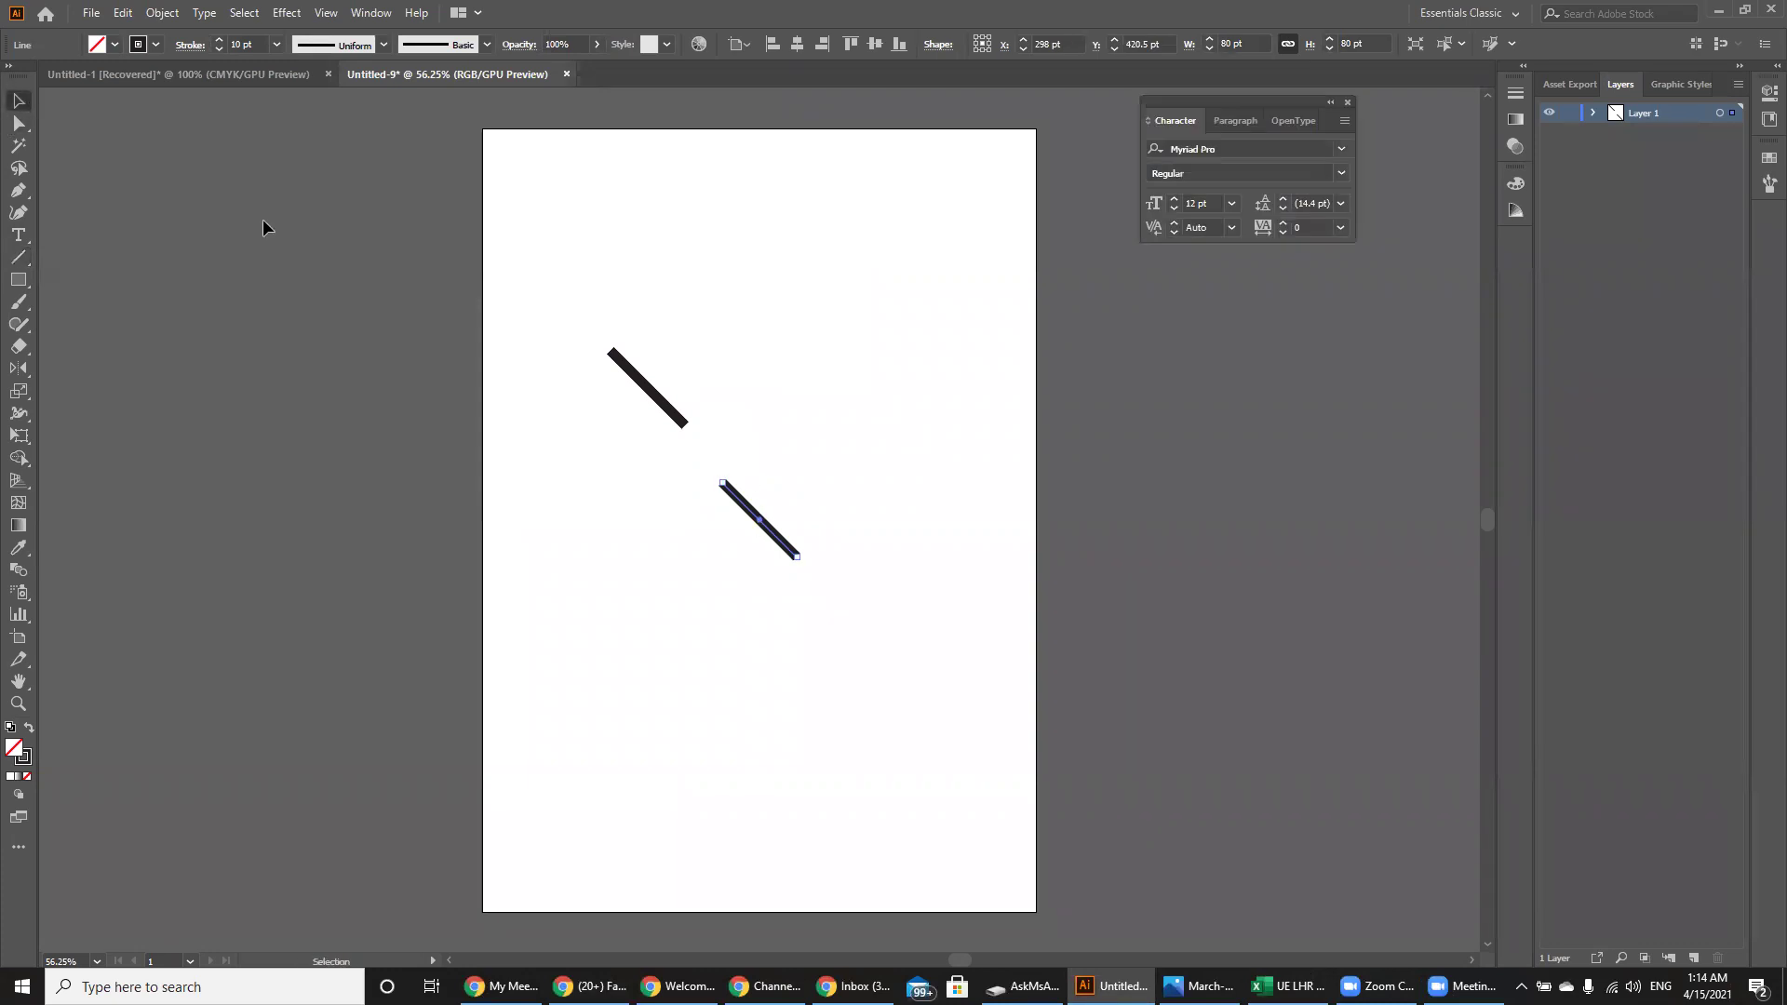
key(ctrl+t)
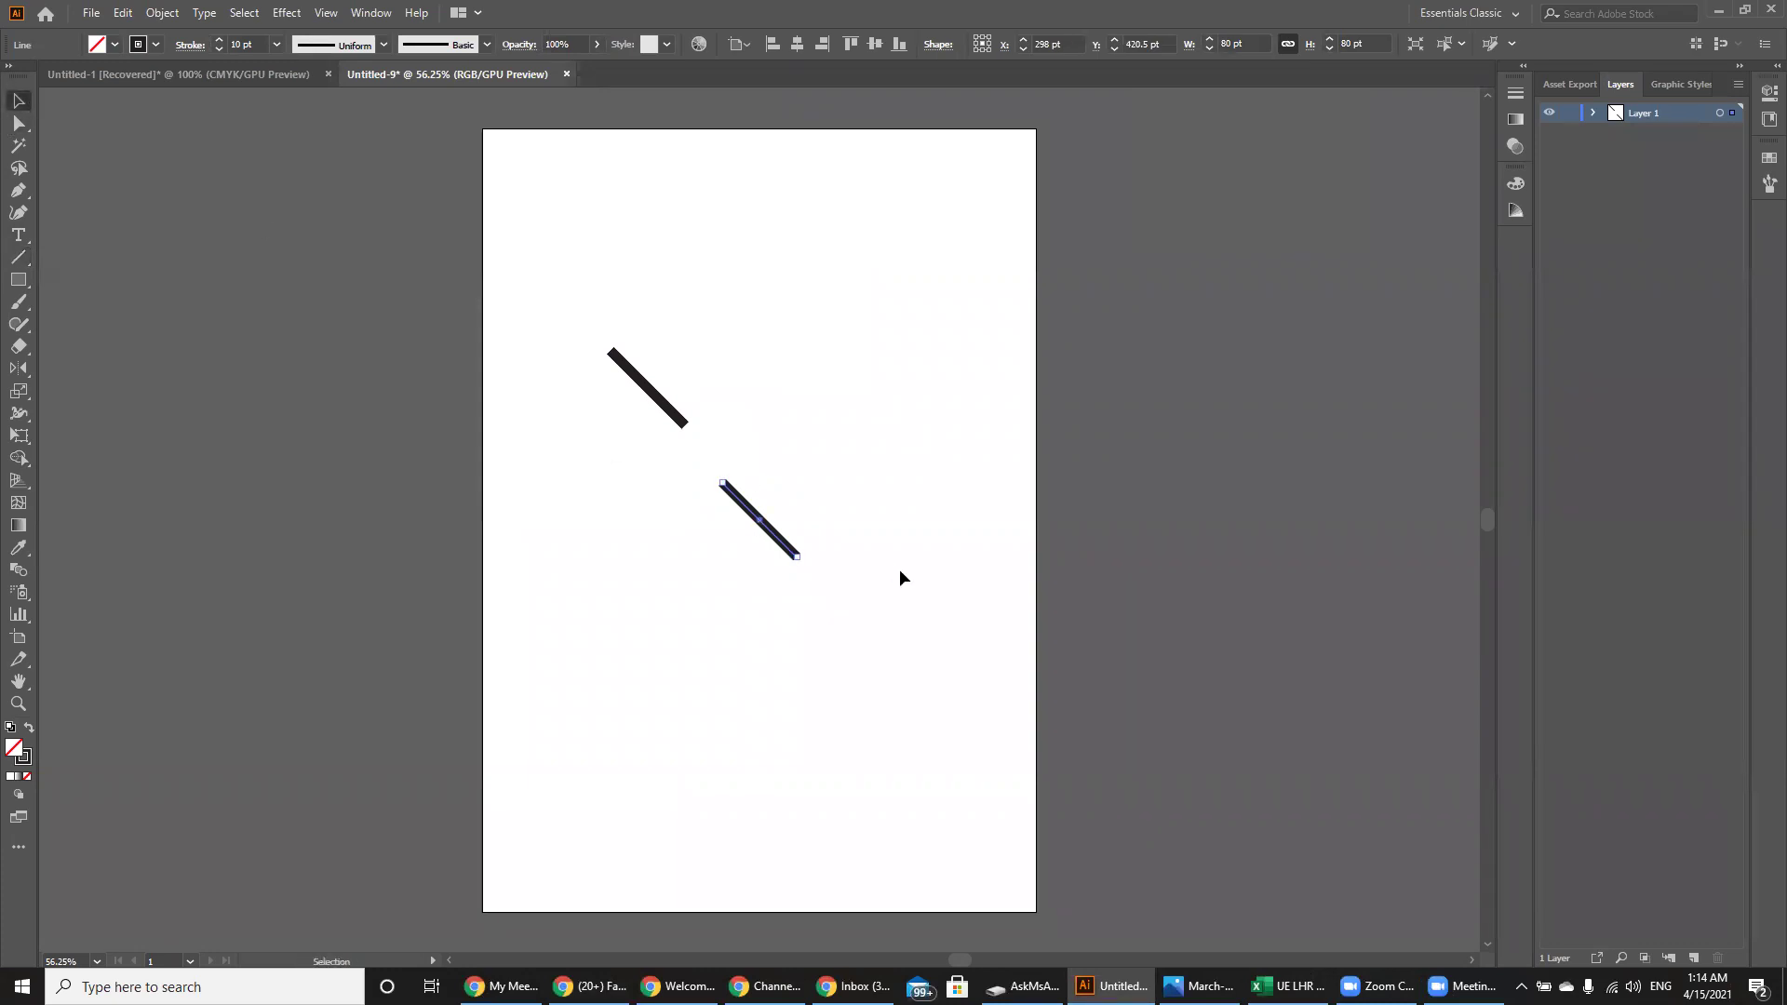
right_click(788, 548)
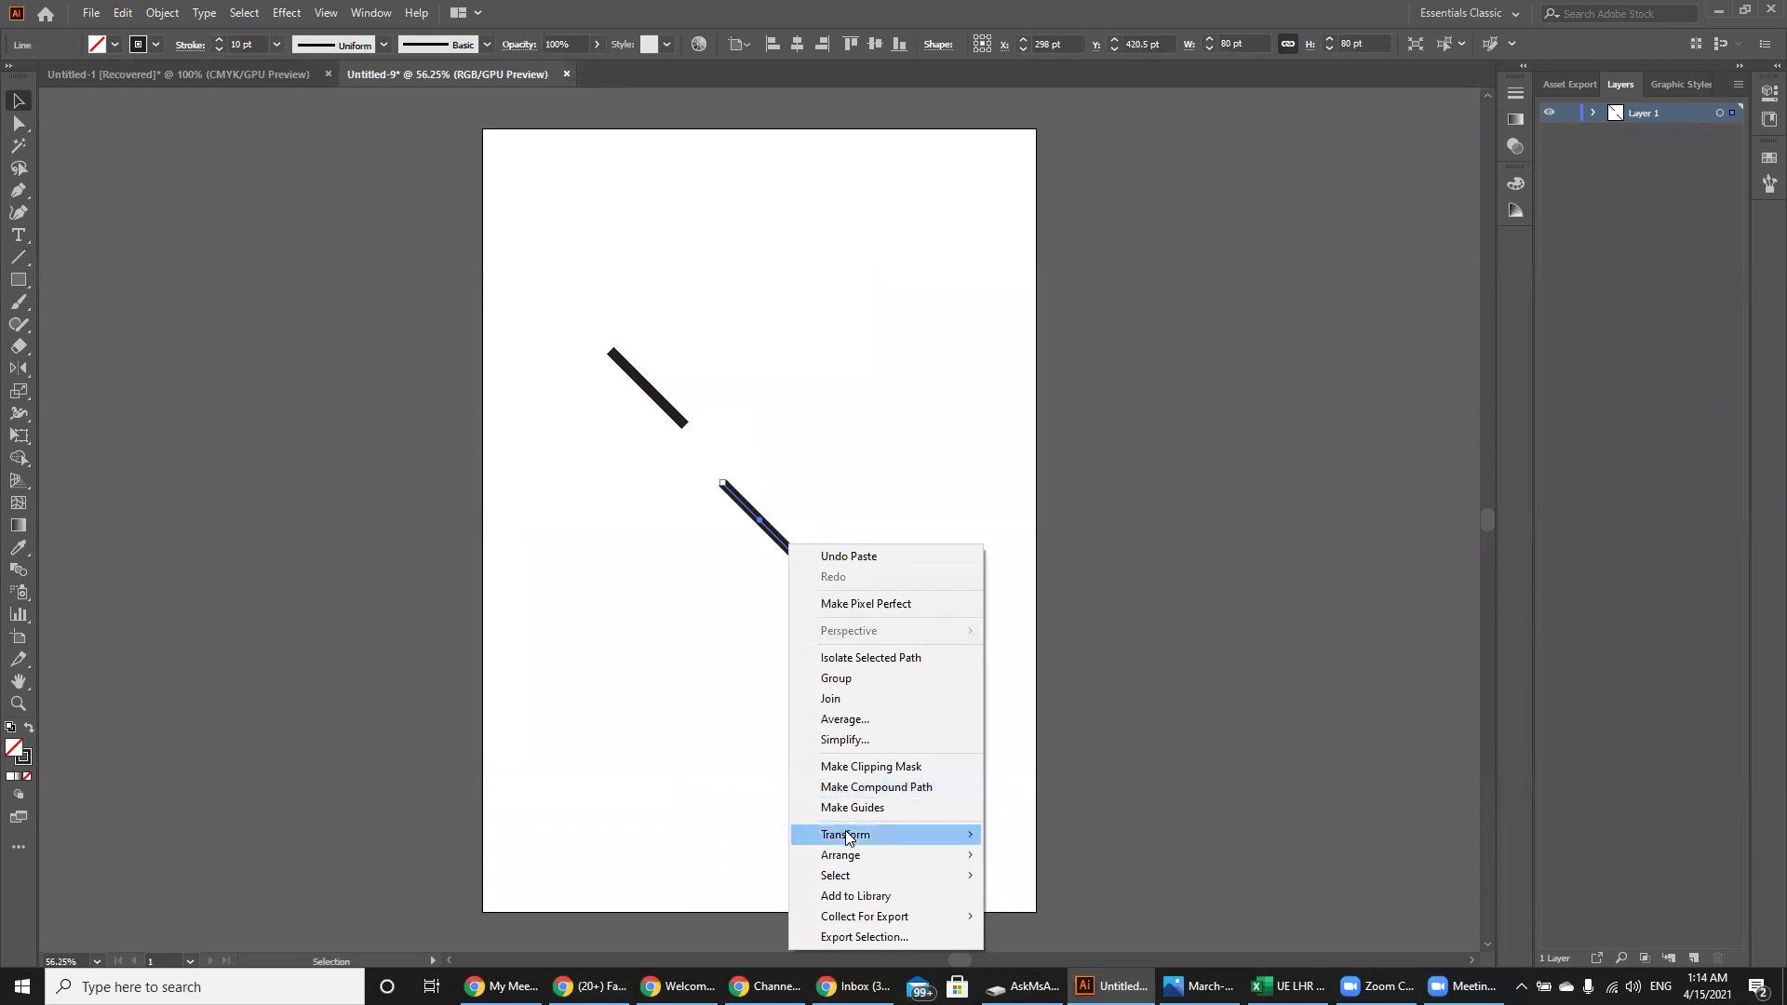
mouse_move(849, 835)
click(1031, 740)
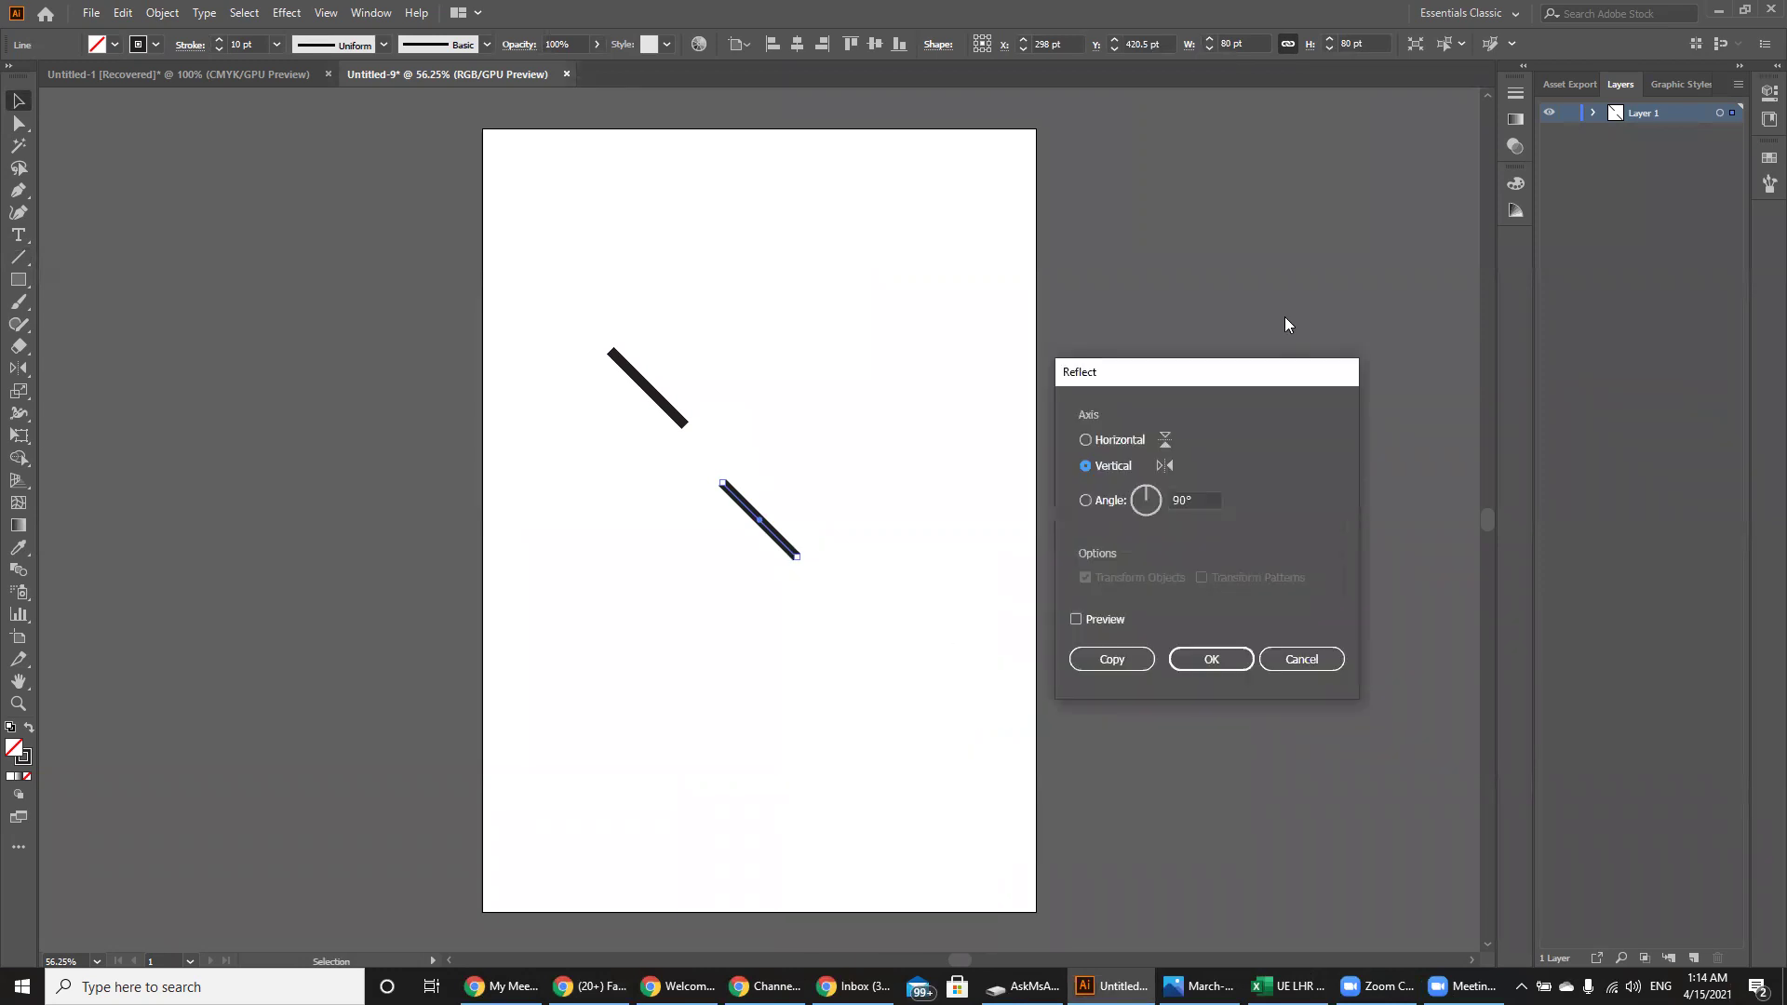
drag(1215, 365, 1087, 209)
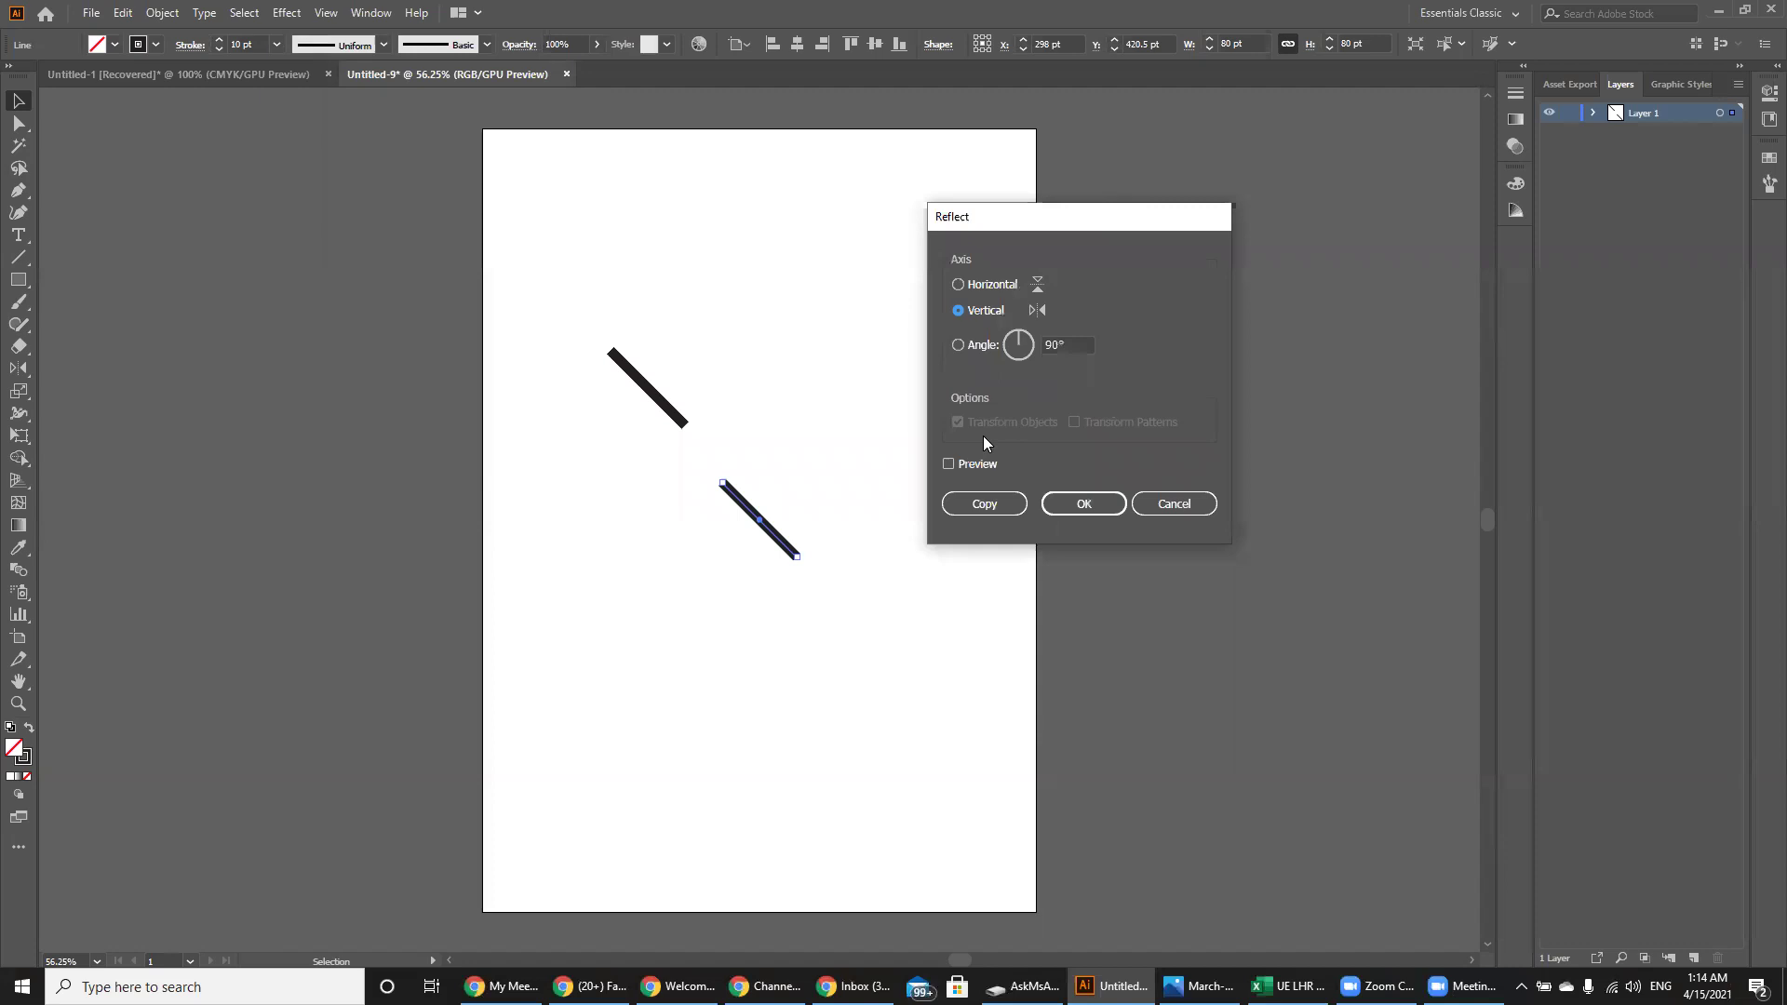
click(949, 464)
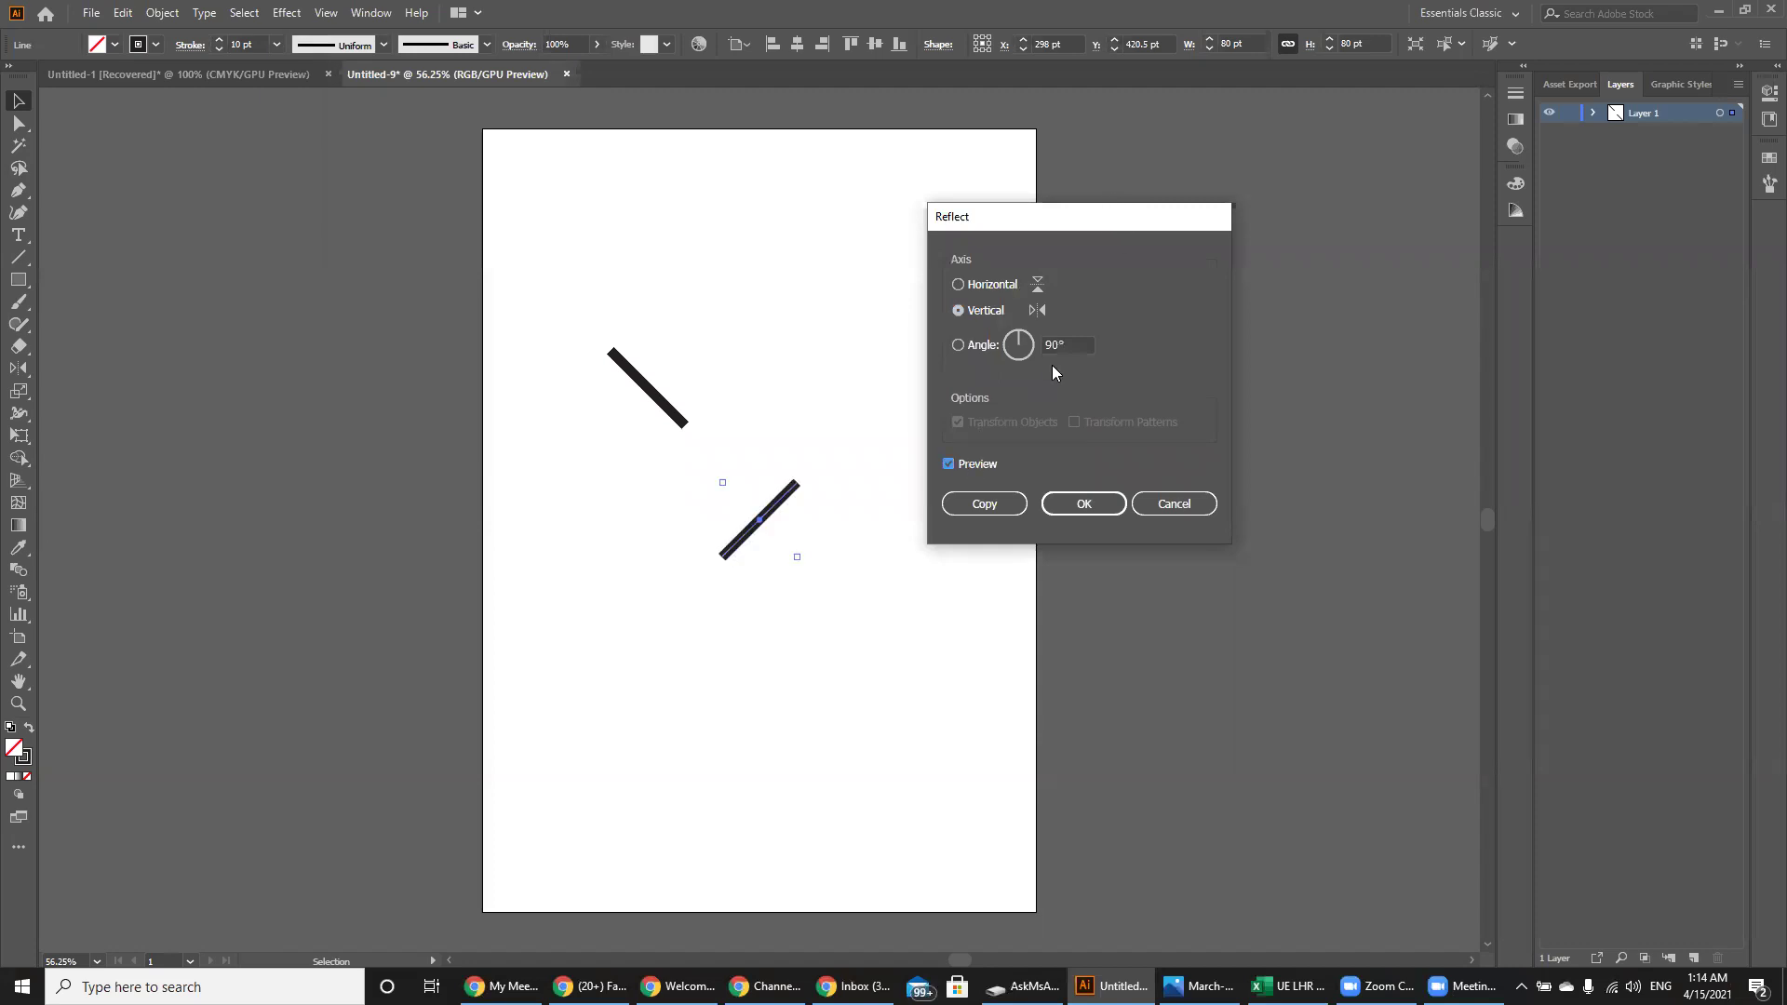
click(1083, 504)
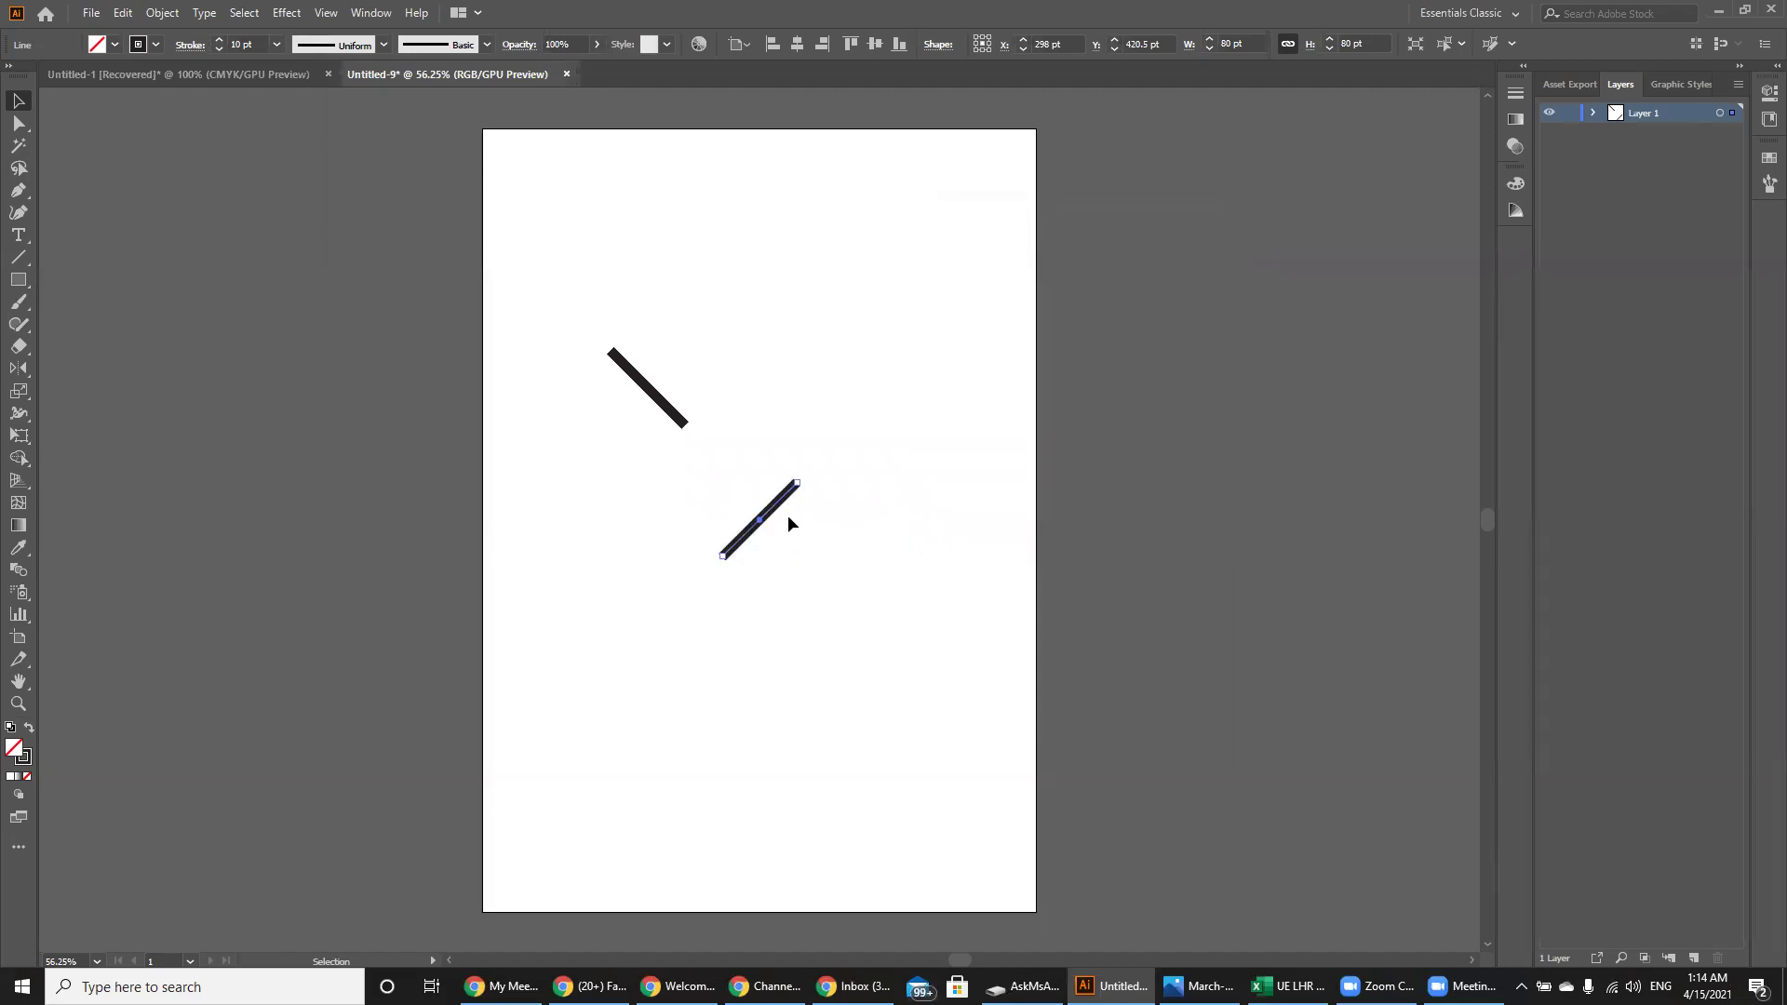
- Move the reflected line to meet the first line's lower end in a V, and compare it with the envelope reference in Chrome
drag(772, 514, 731, 384)
click(780, 410)
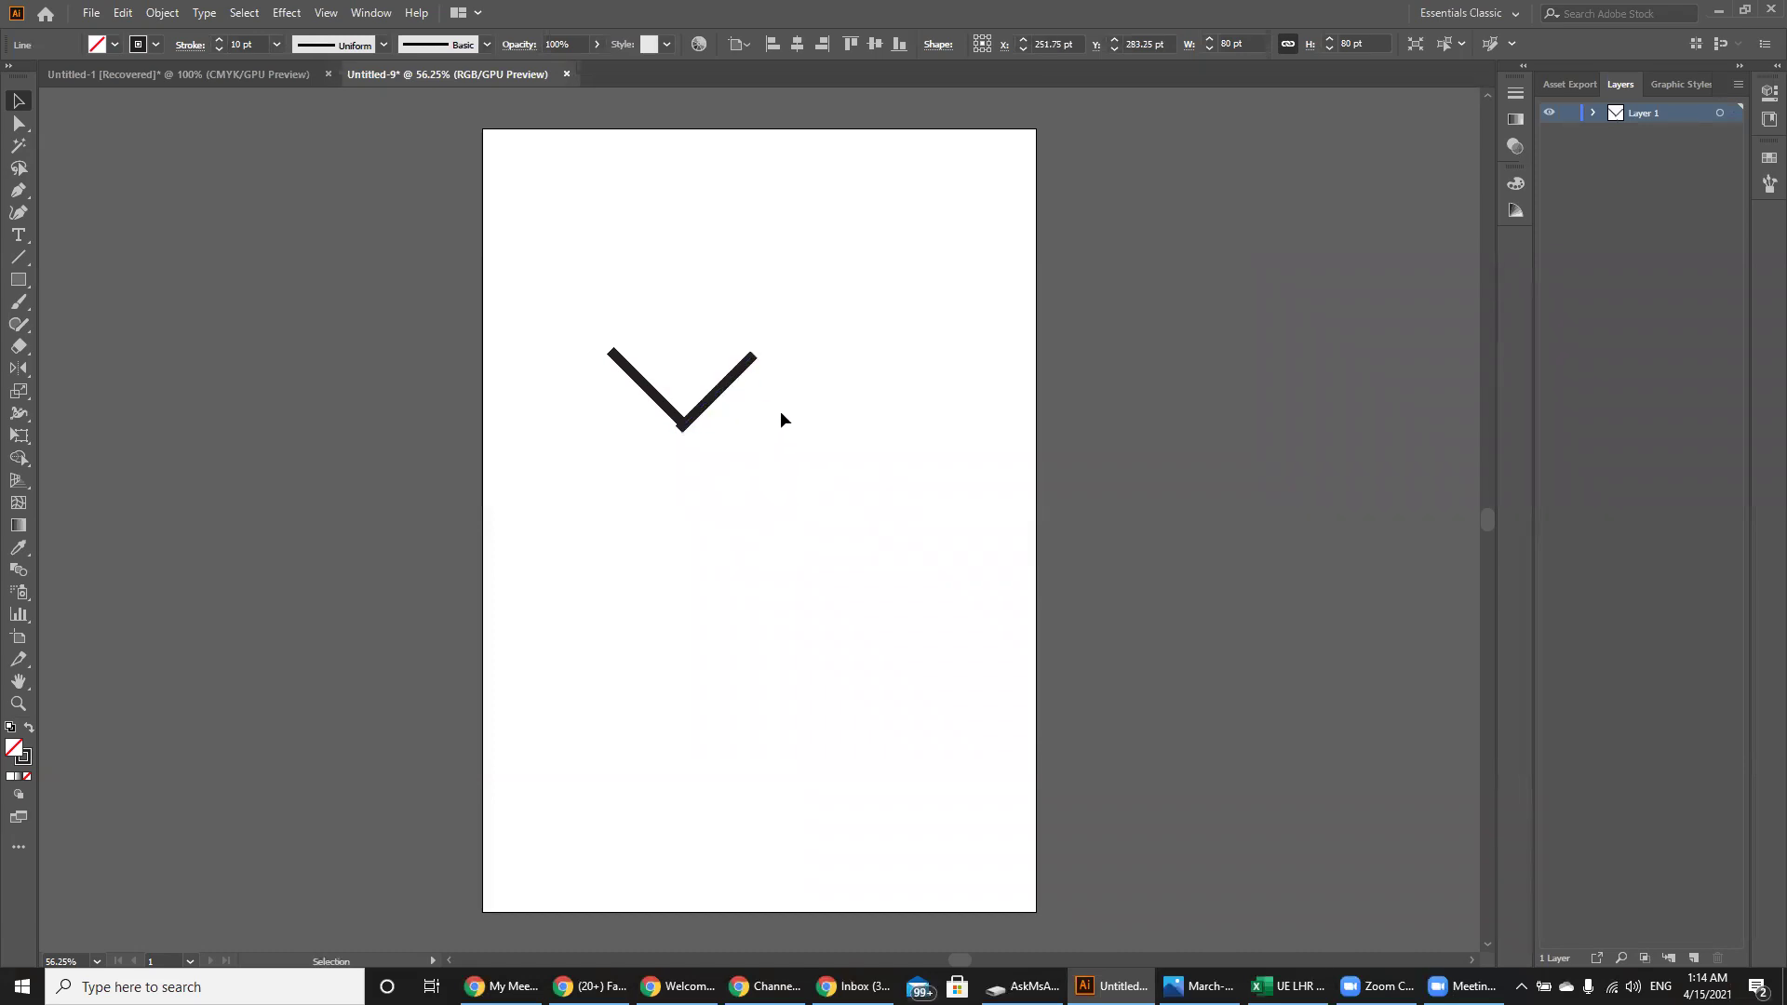
key(ctrl+equal)
key(ctrl+equal)
key(ctrl+equal)
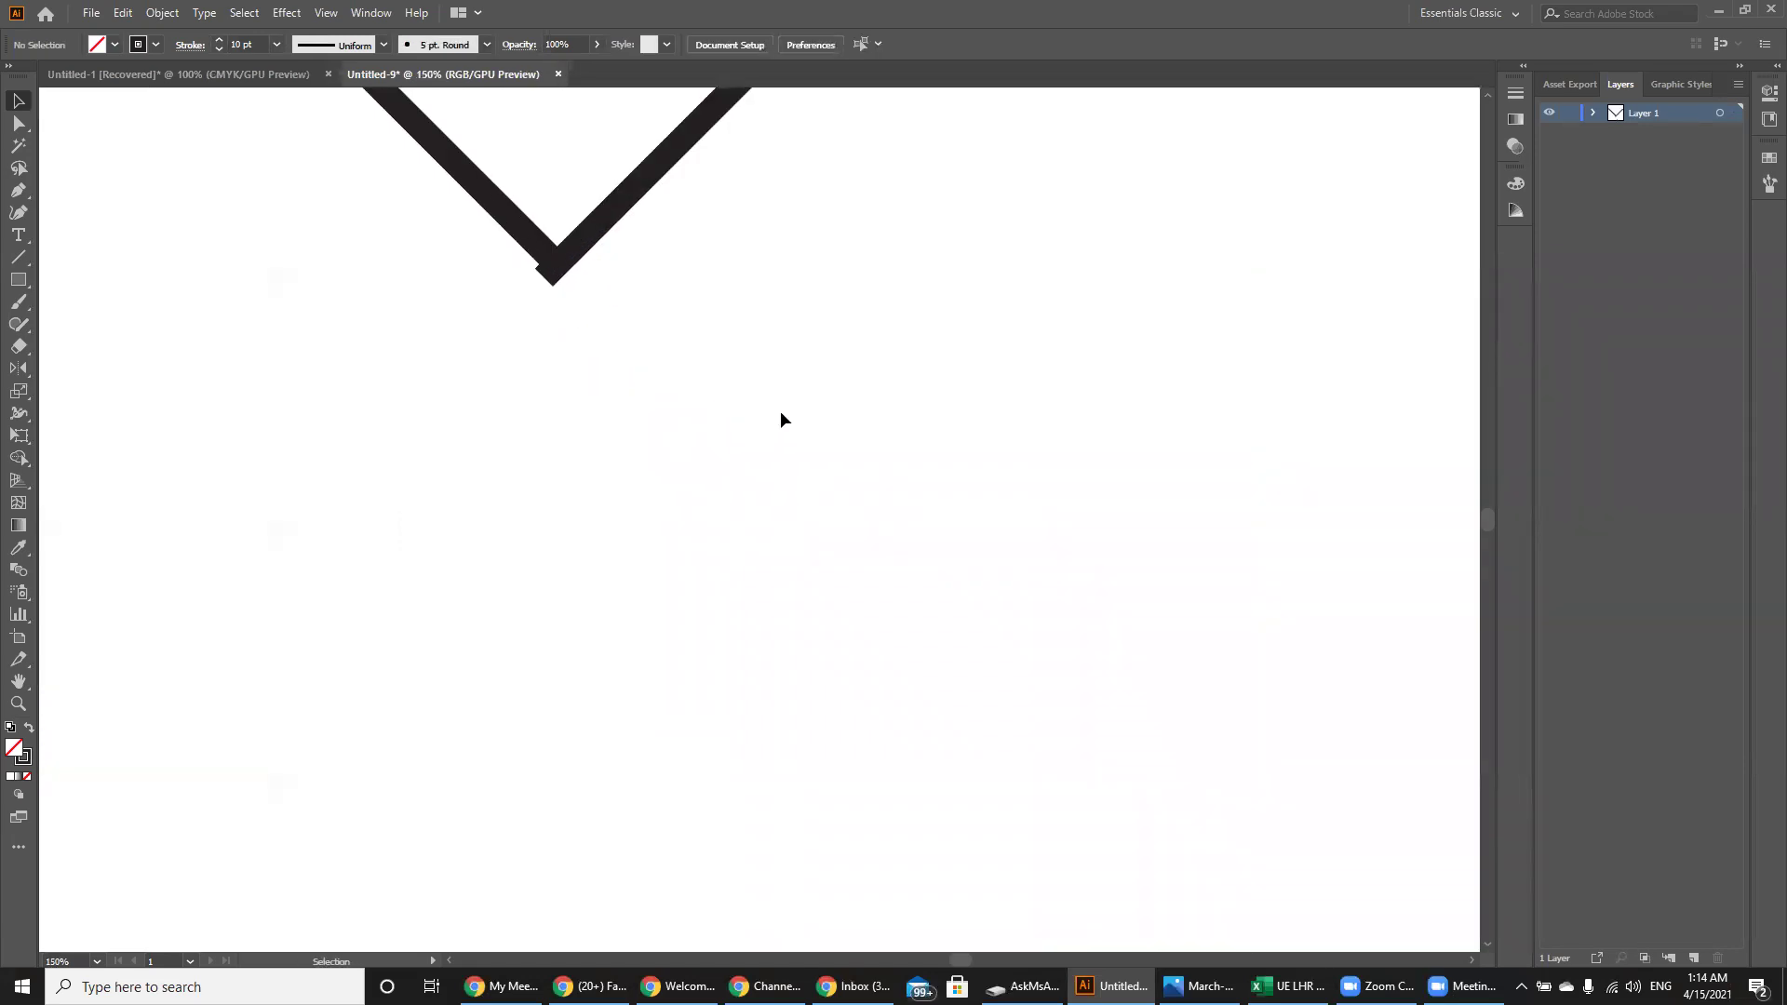
click(590, 987)
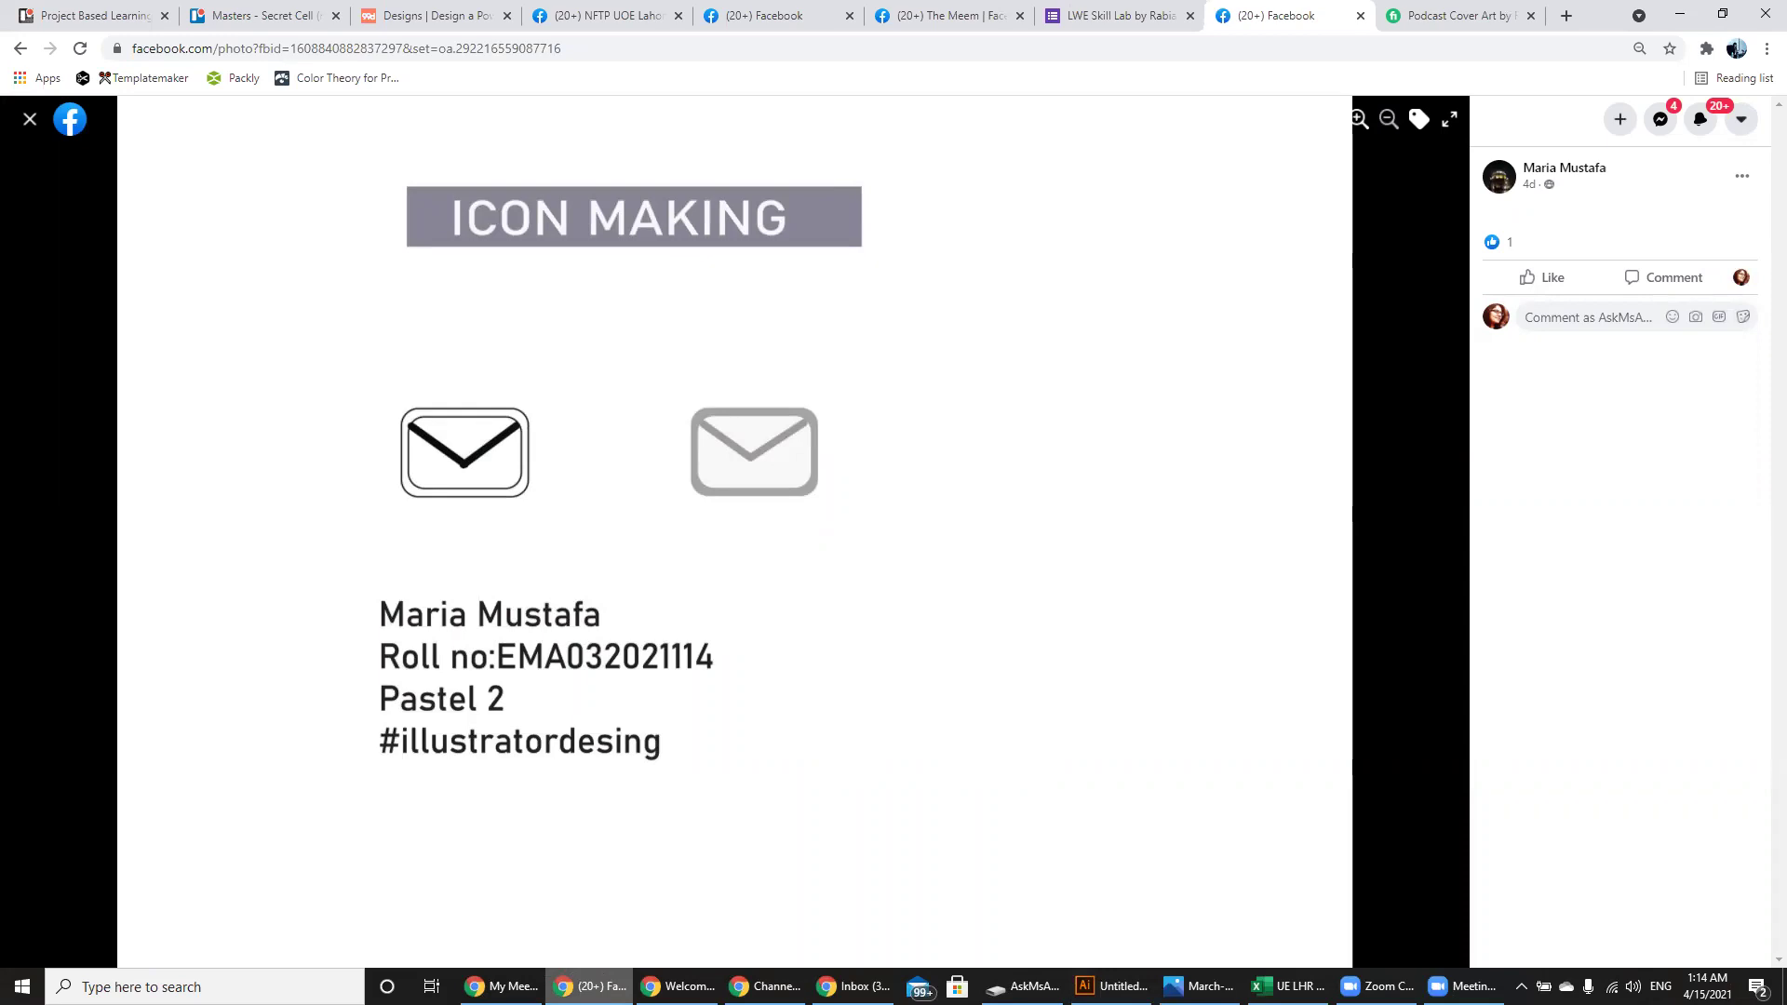
key(alt+Tab)
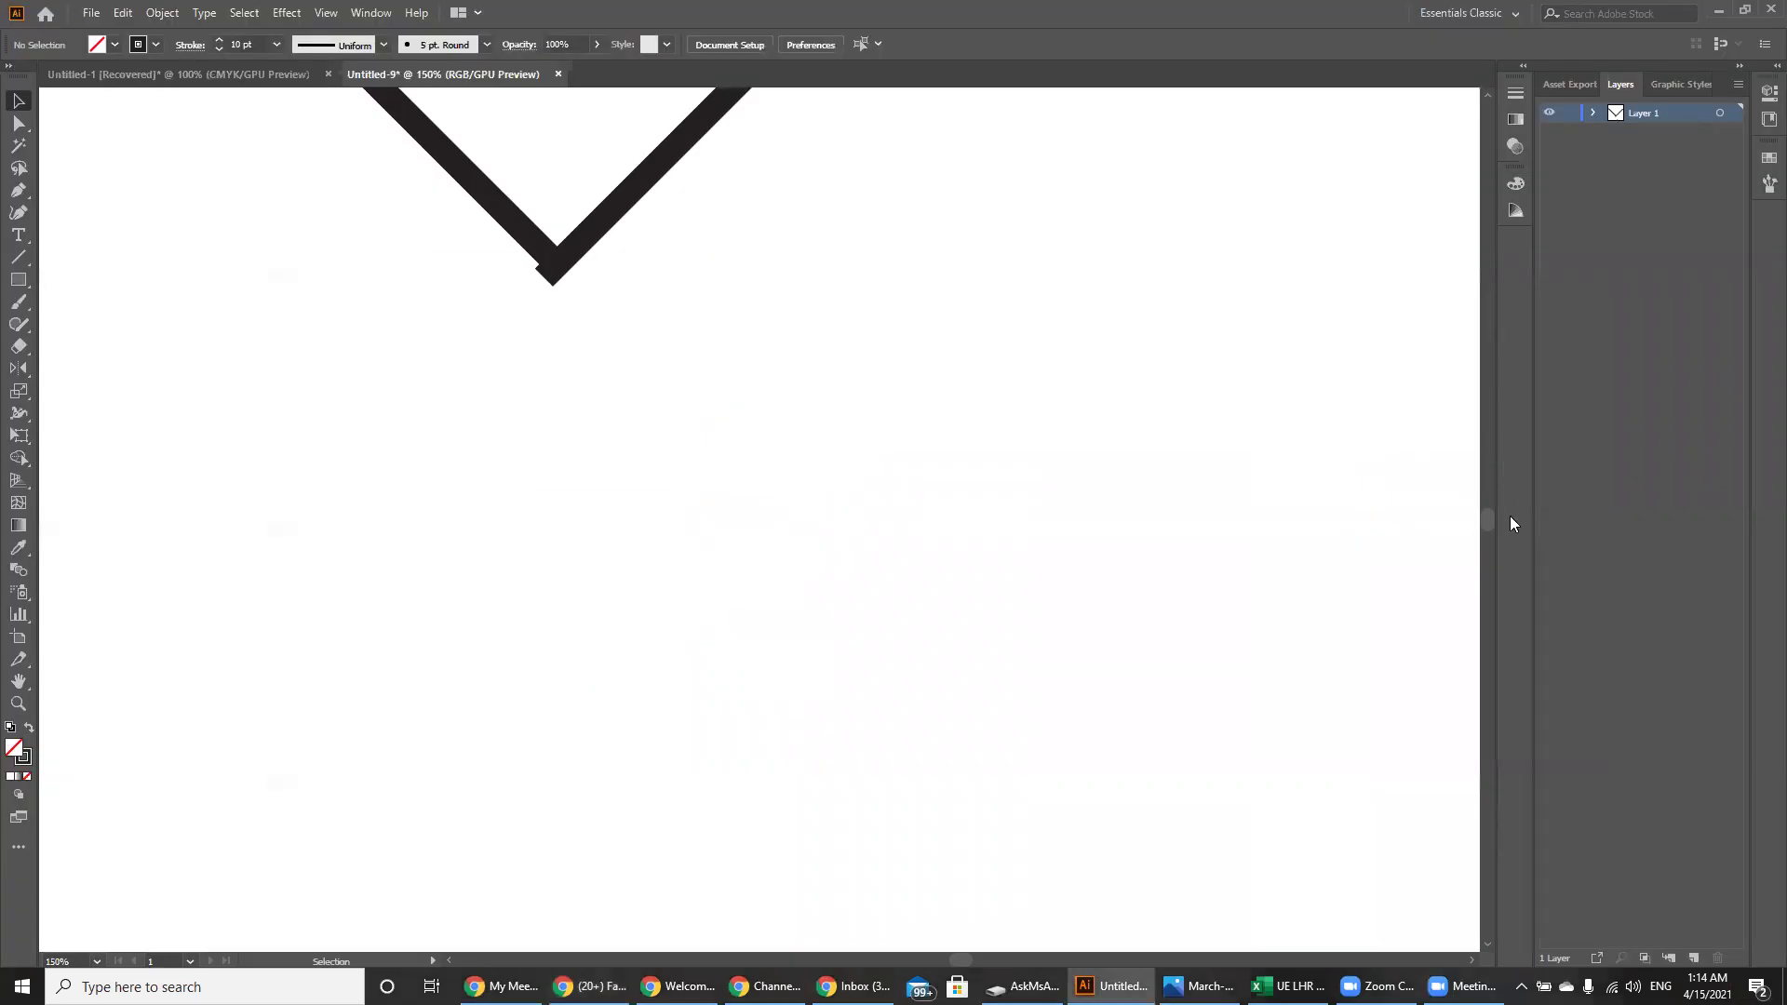
drag(1489, 516, 1489, 515)
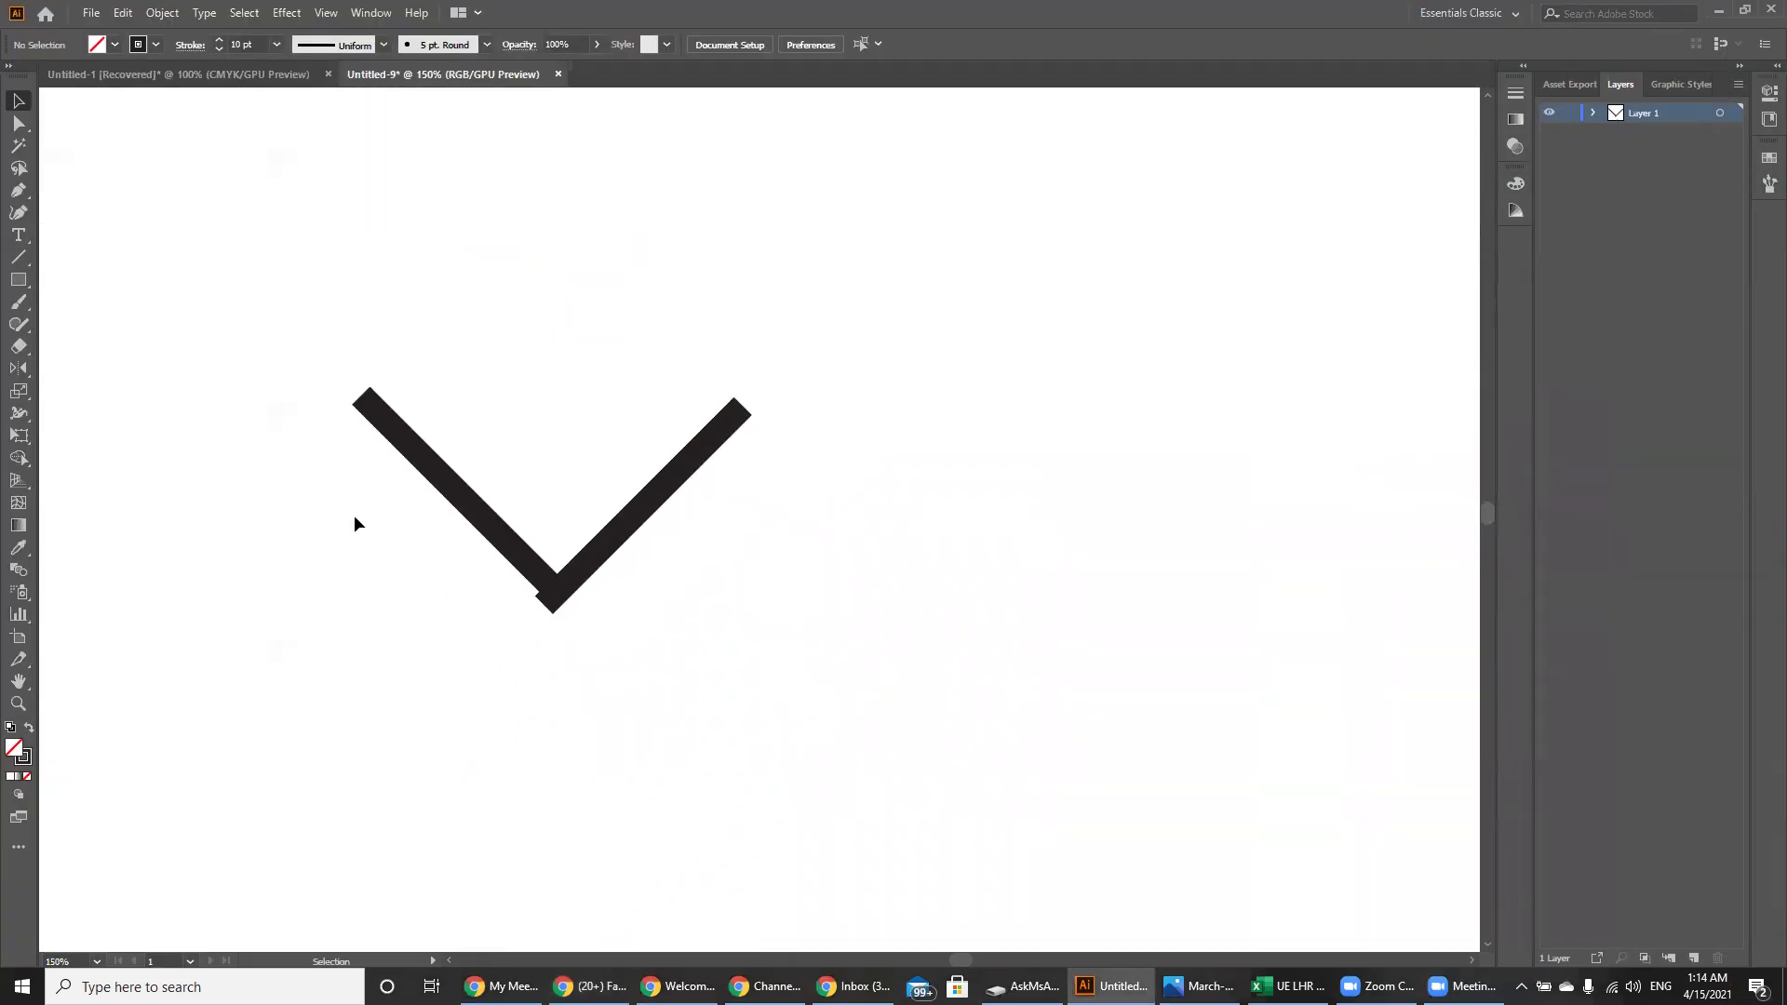
drag(288, 340, 765, 633)
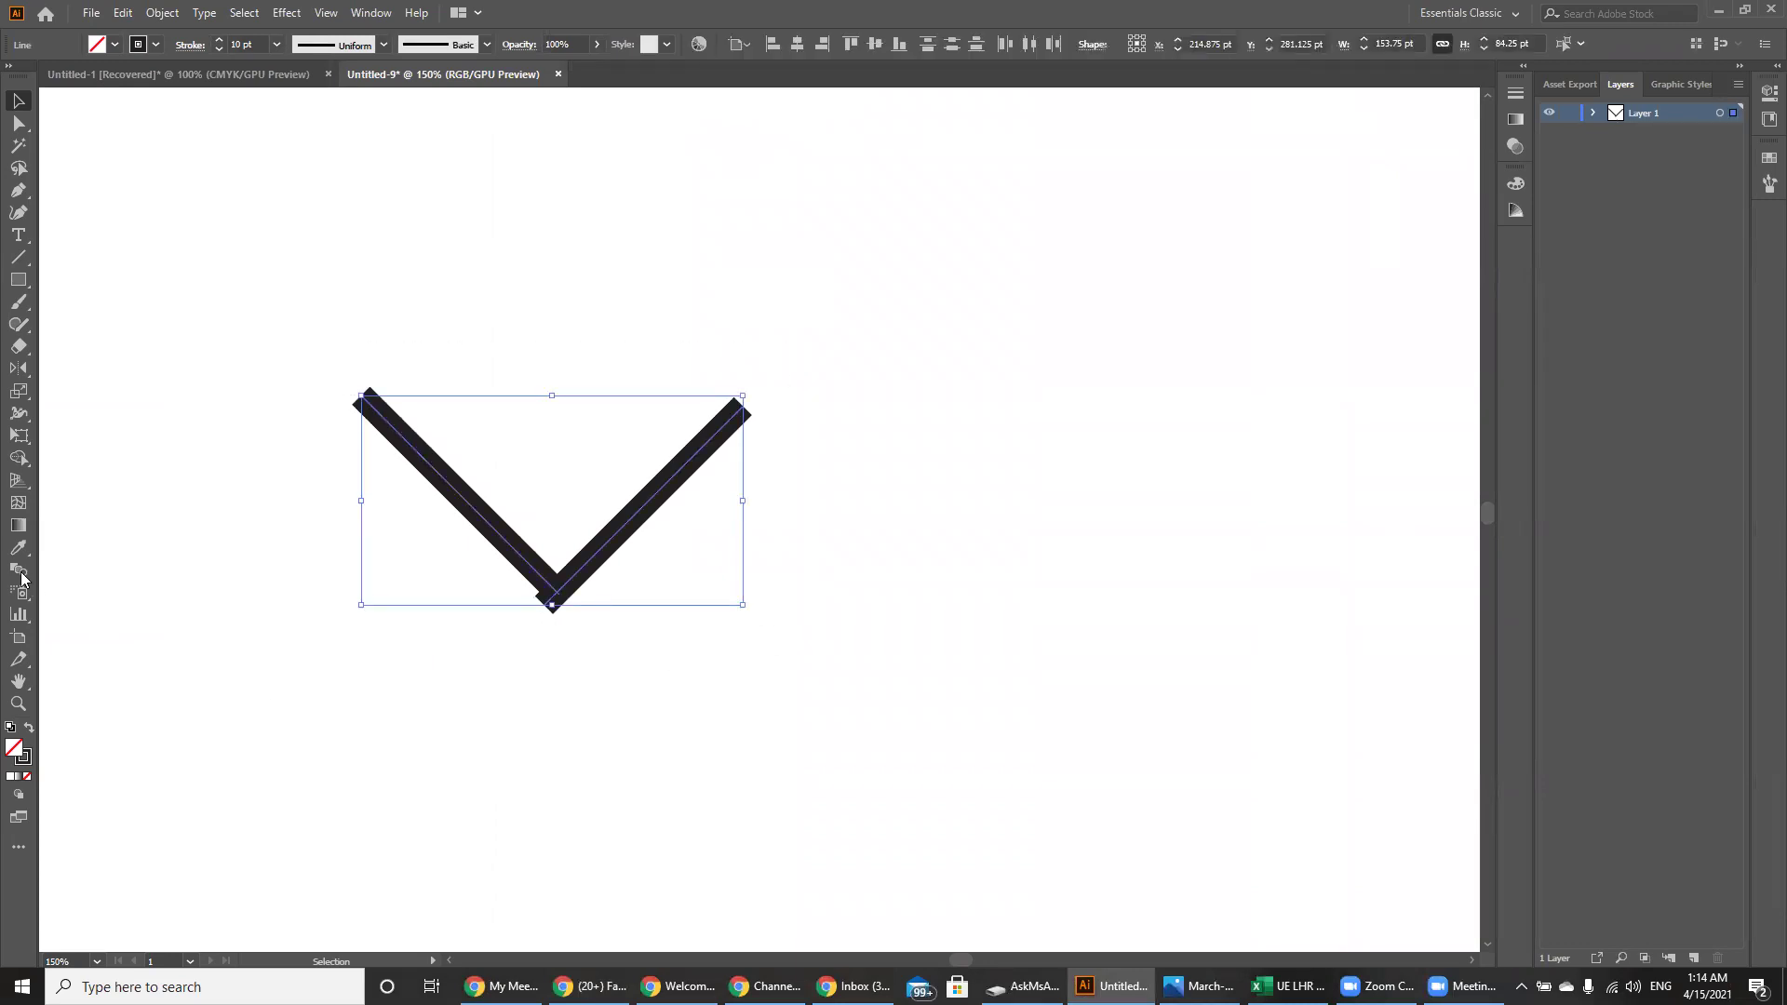
click(19, 461)
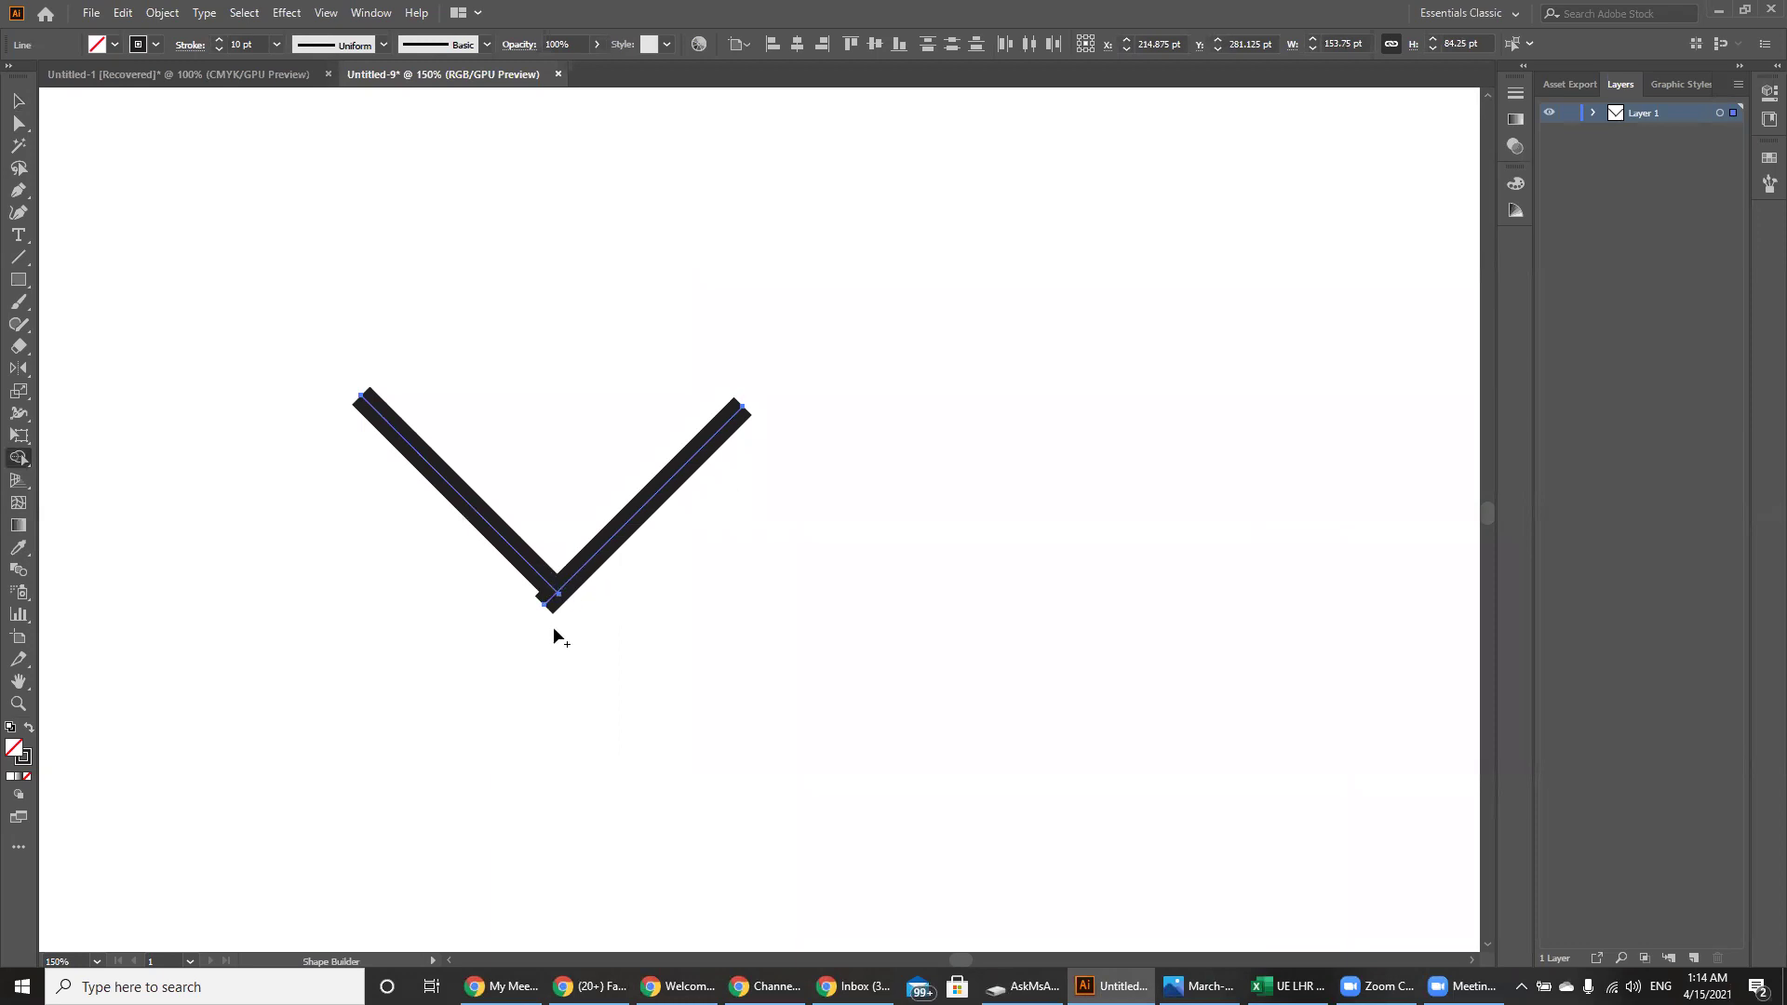
key(v)
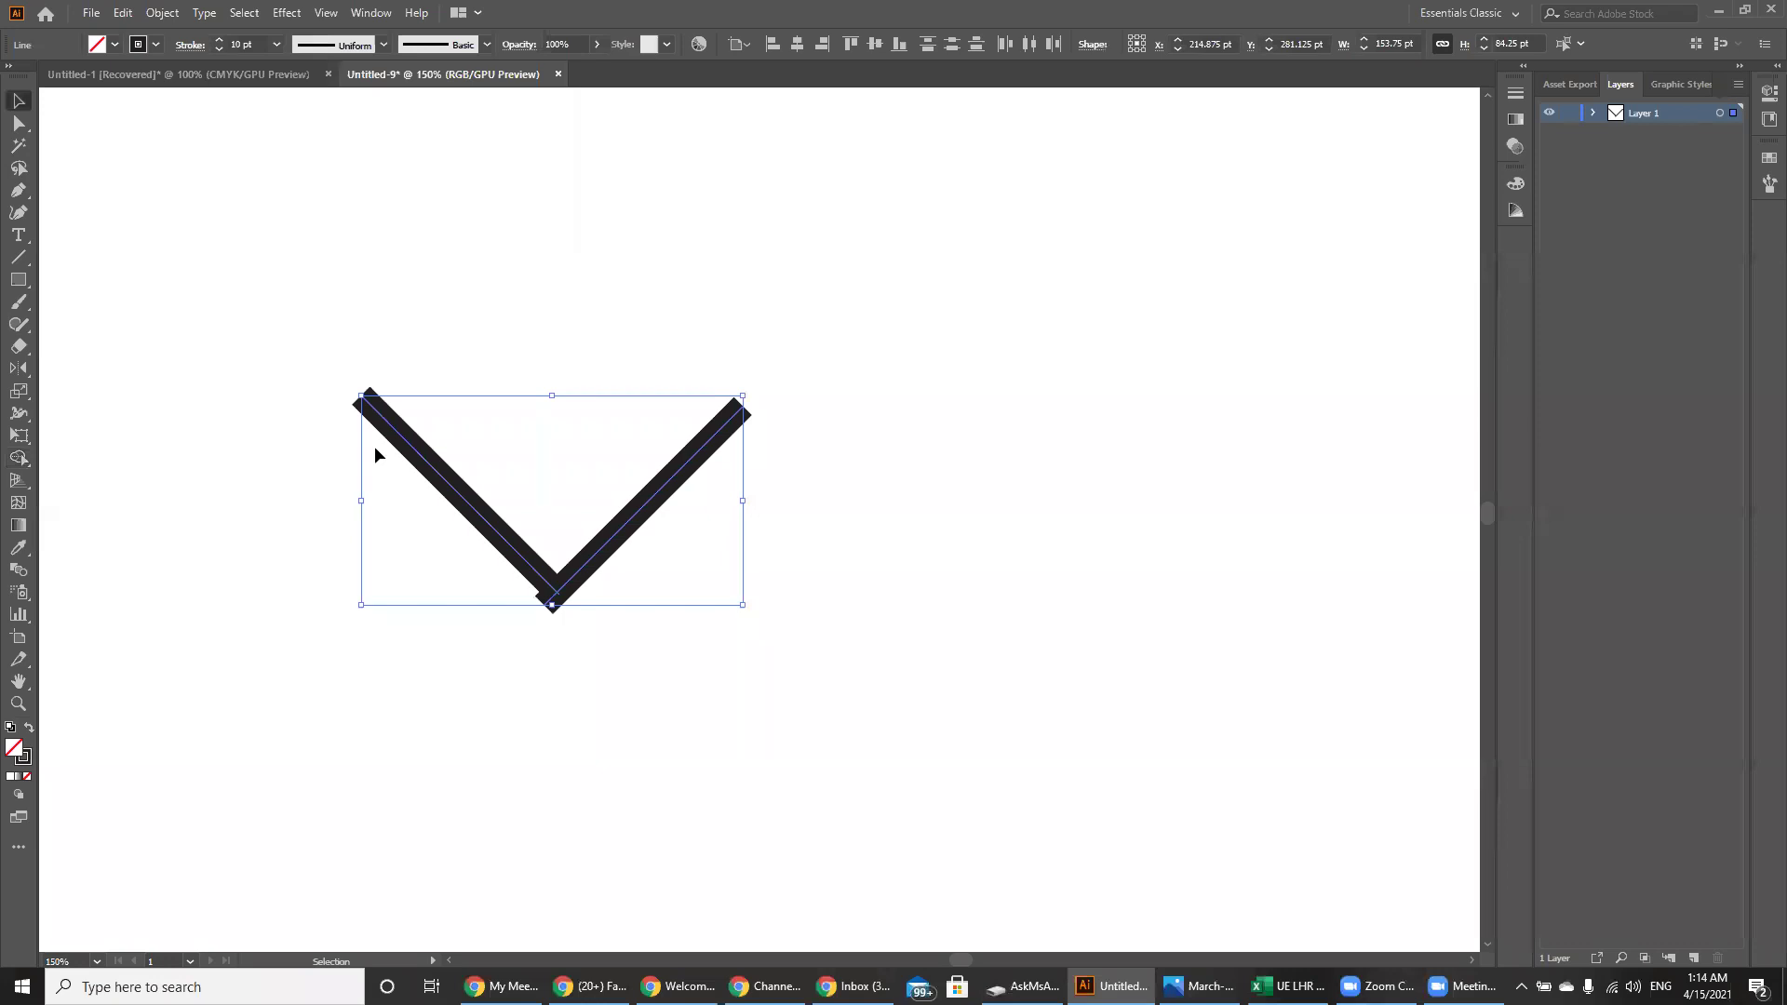
click(568, 650)
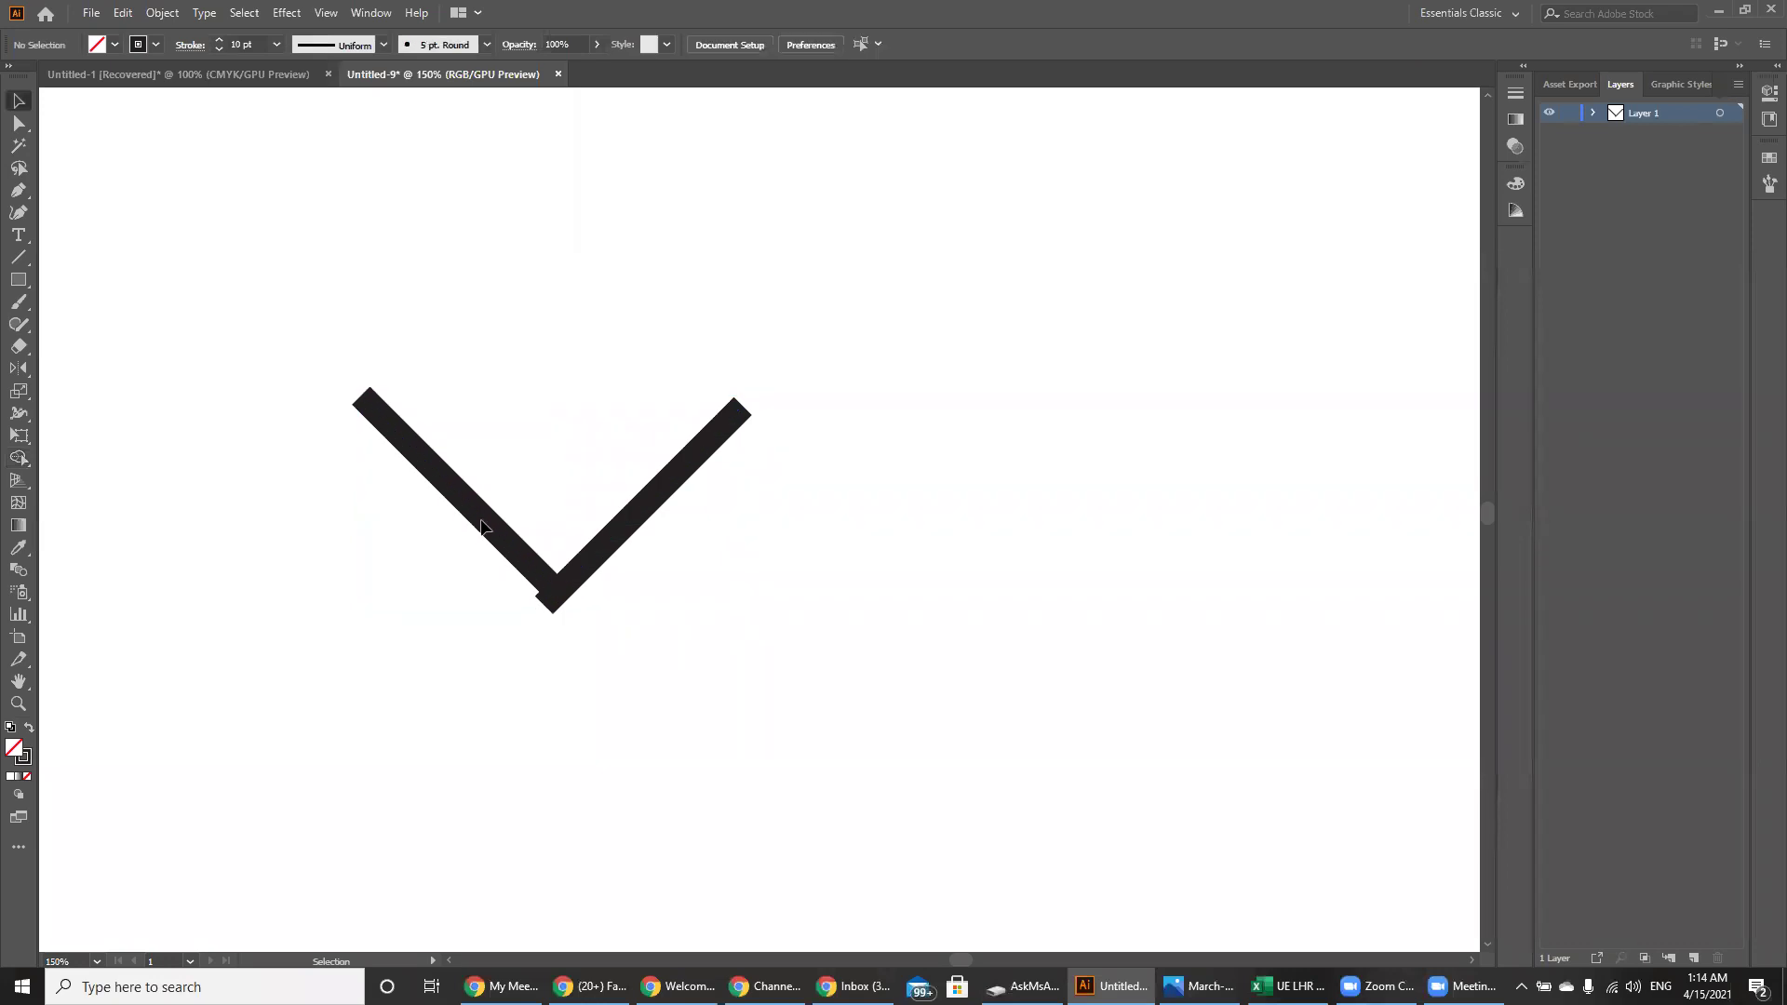
- Expand the fill and stroke of the V's left line
click(481, 522)
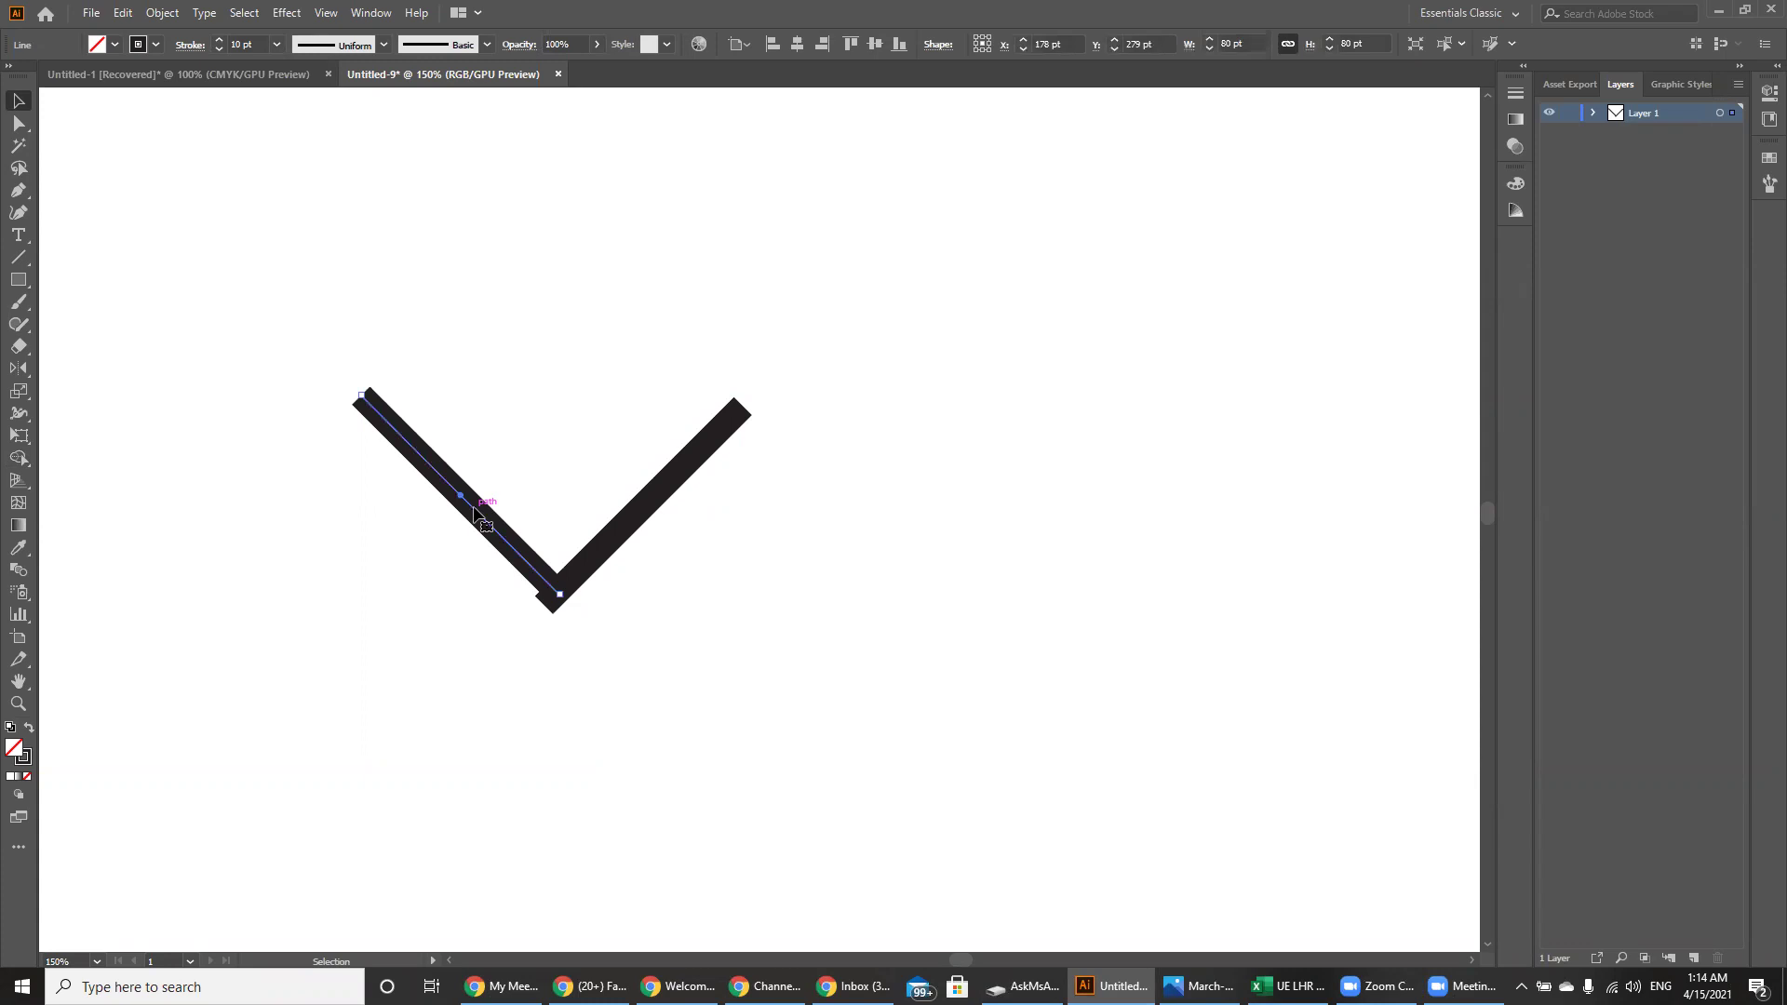
click(162, 12)
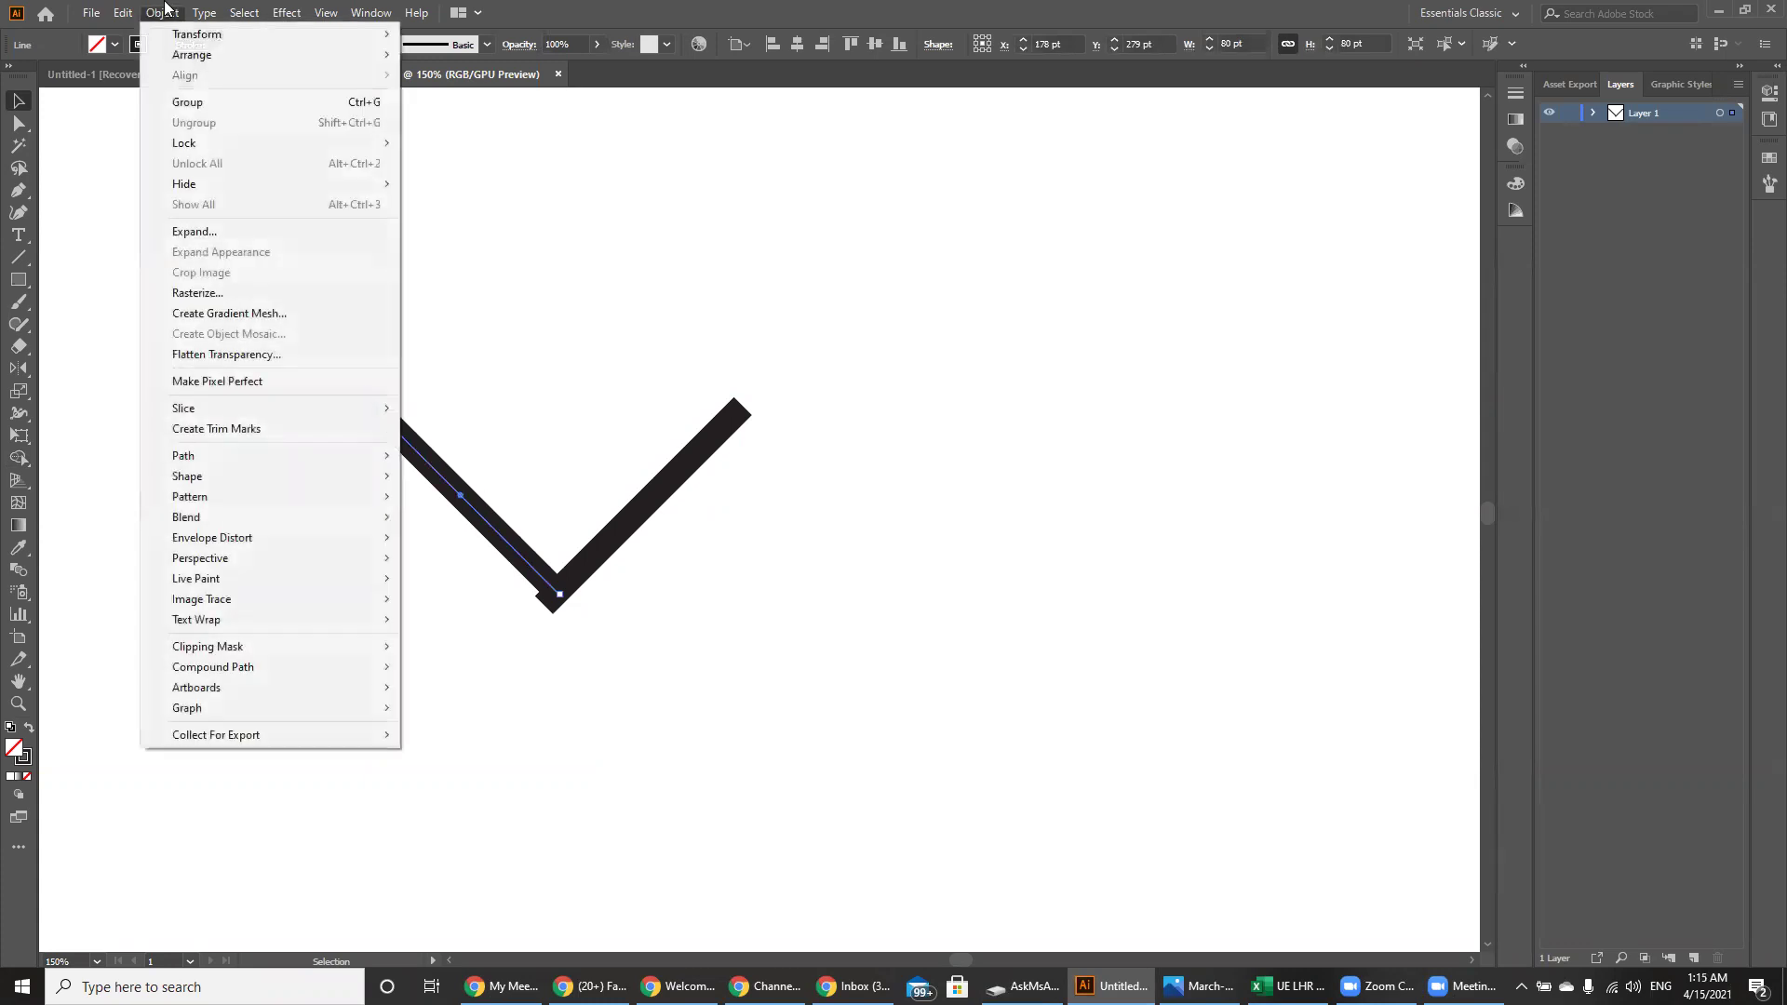
click(212, 234)
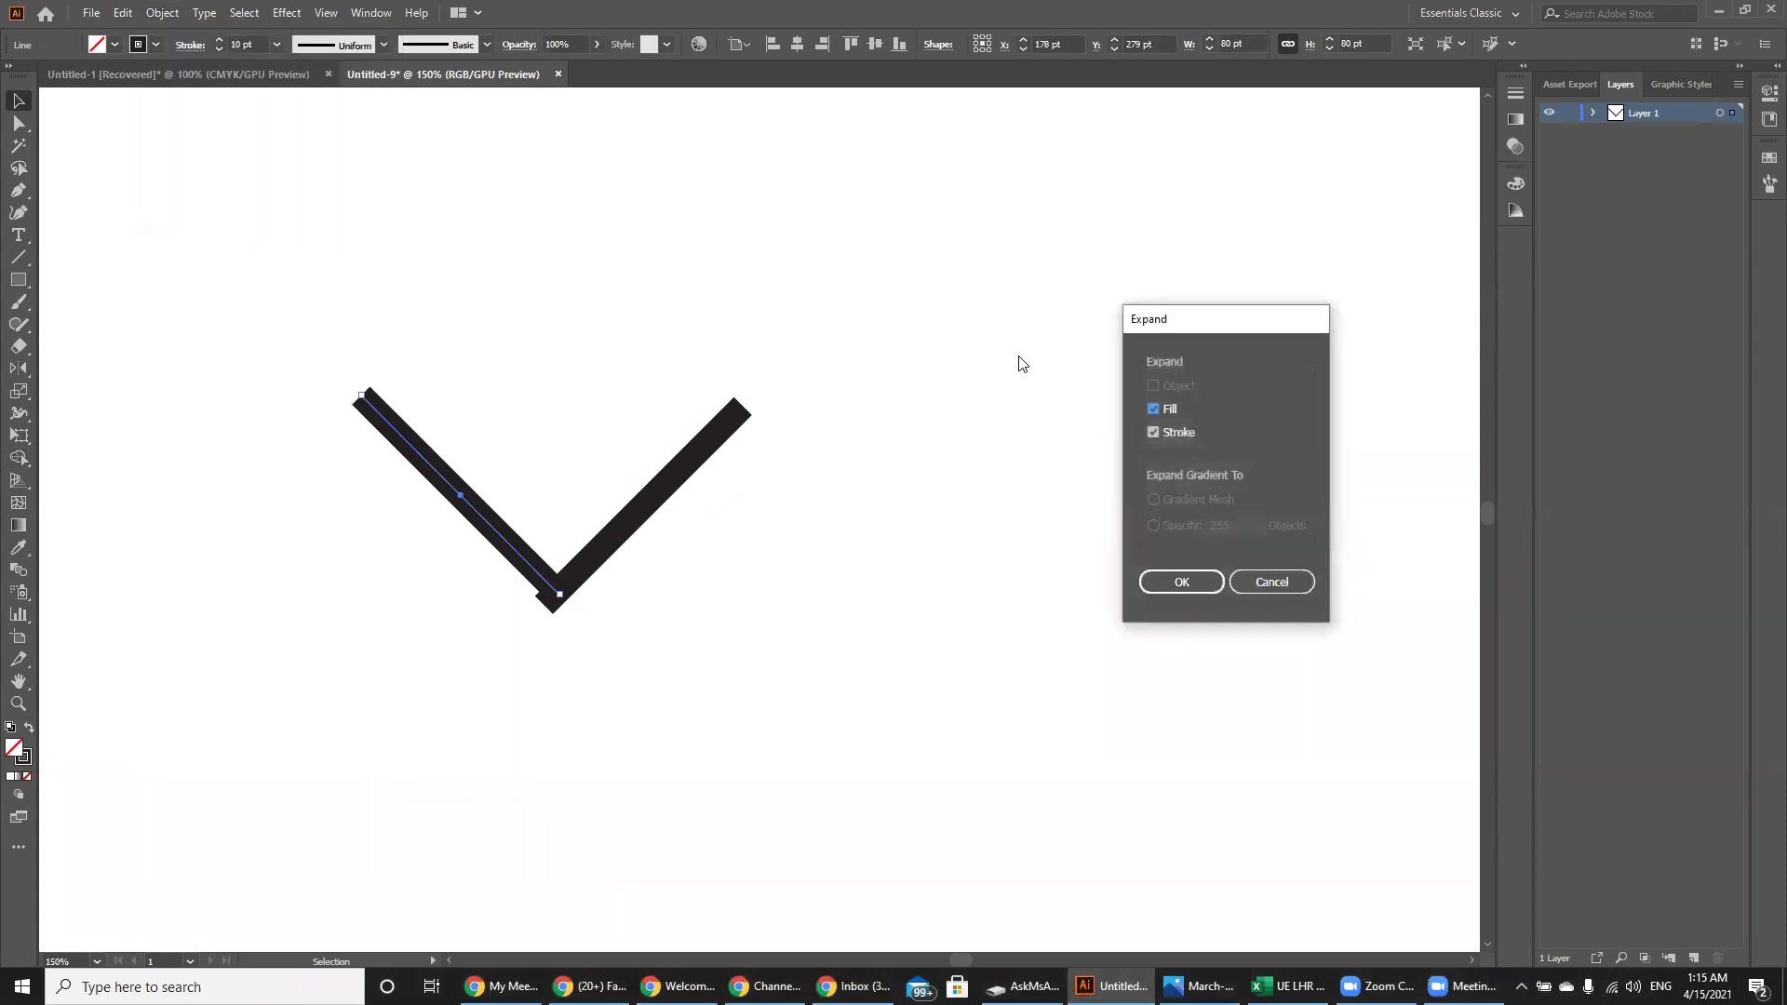
drag(1205, 320, 908, 210)
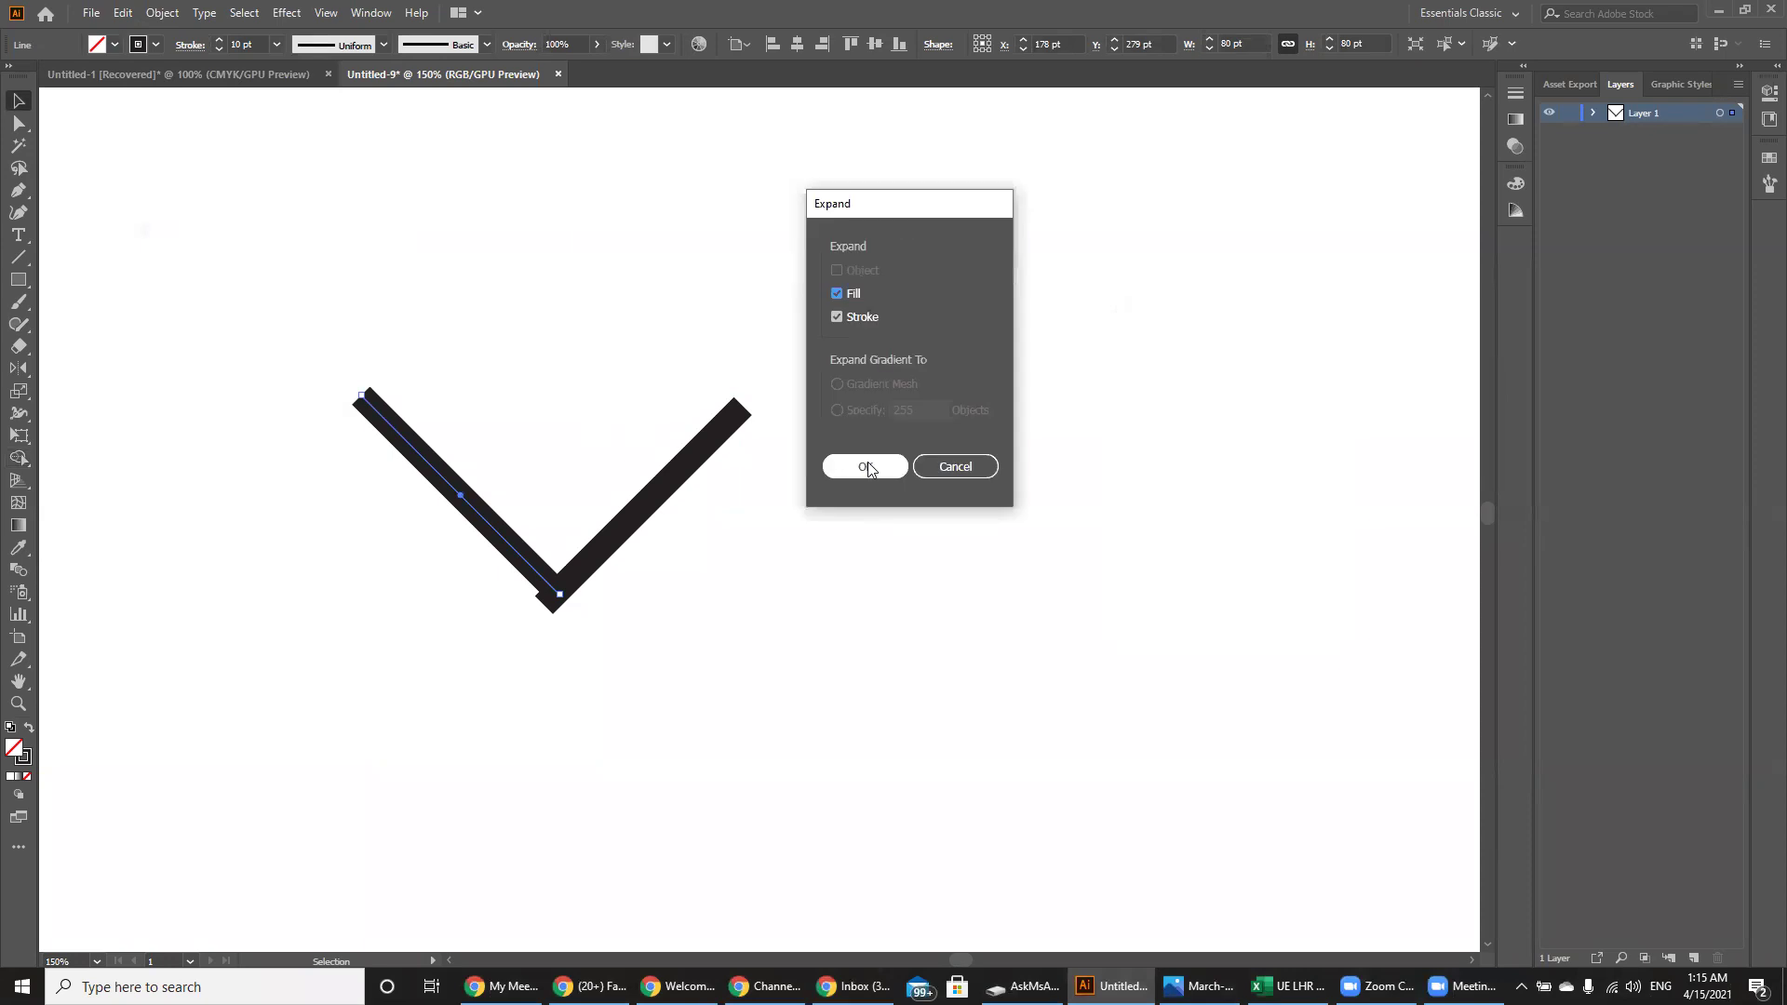
click(868, 468)
- Expand the fill and stroke of the V's right line
click(700, 471)
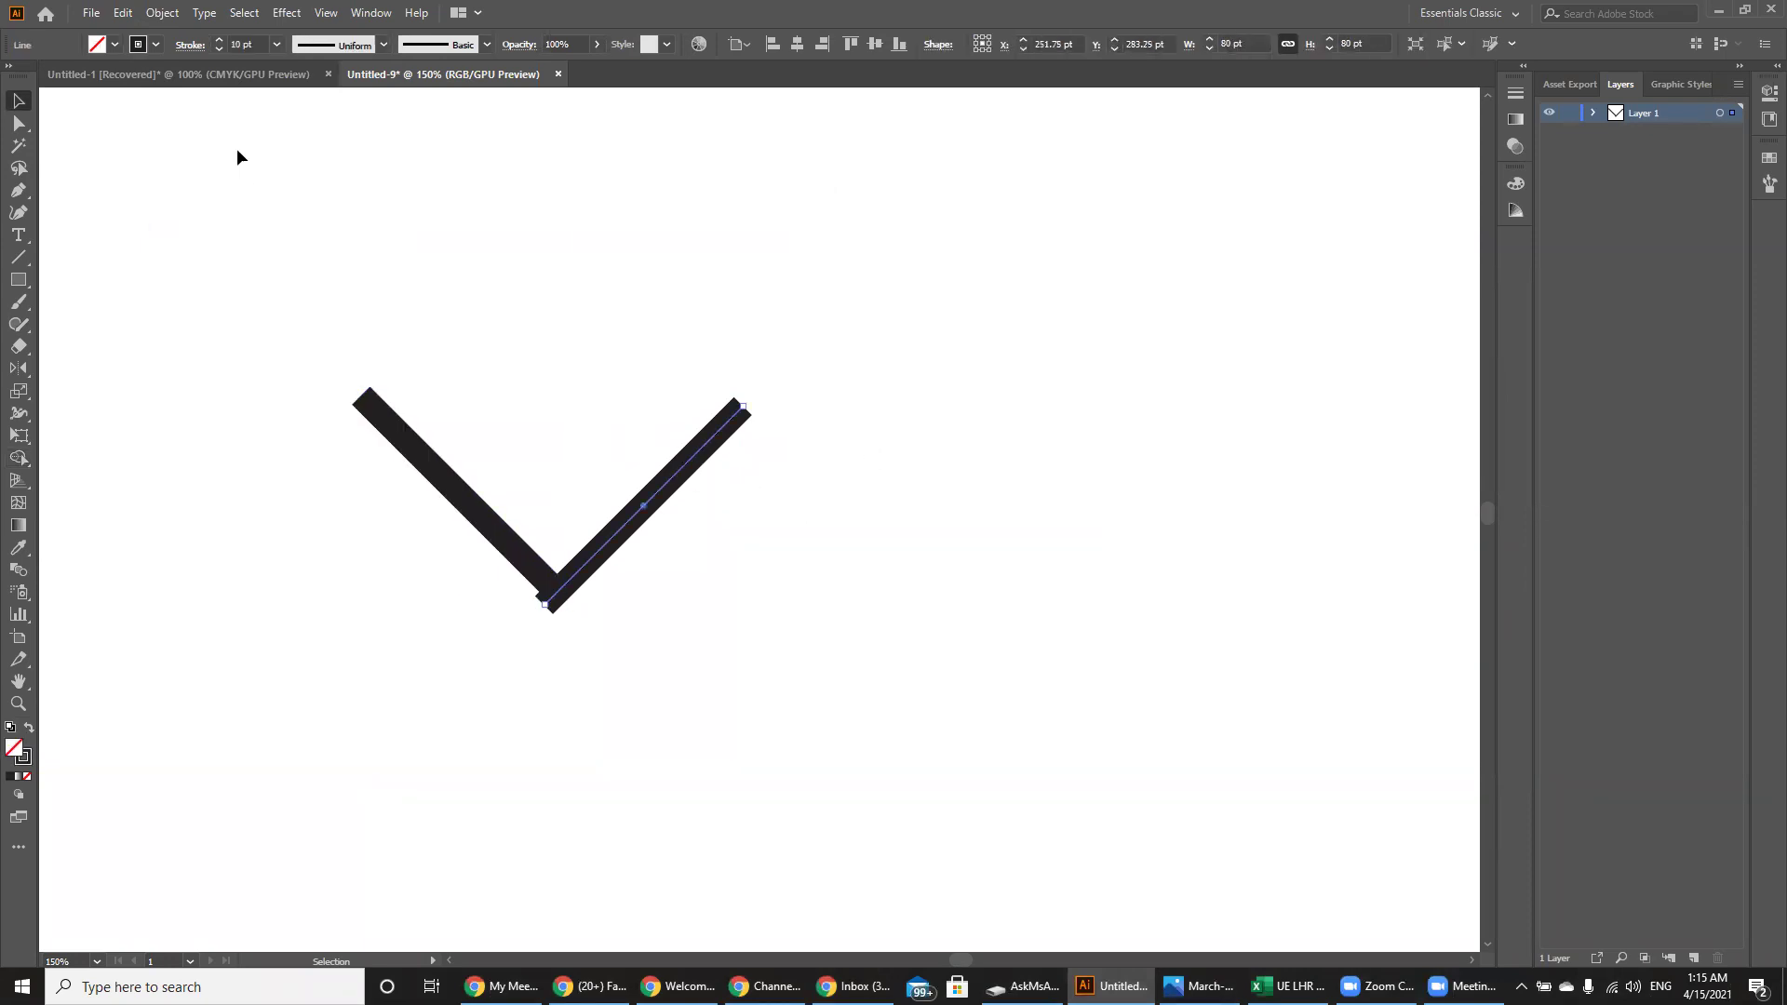
click(162, 13)
click(213, 231)
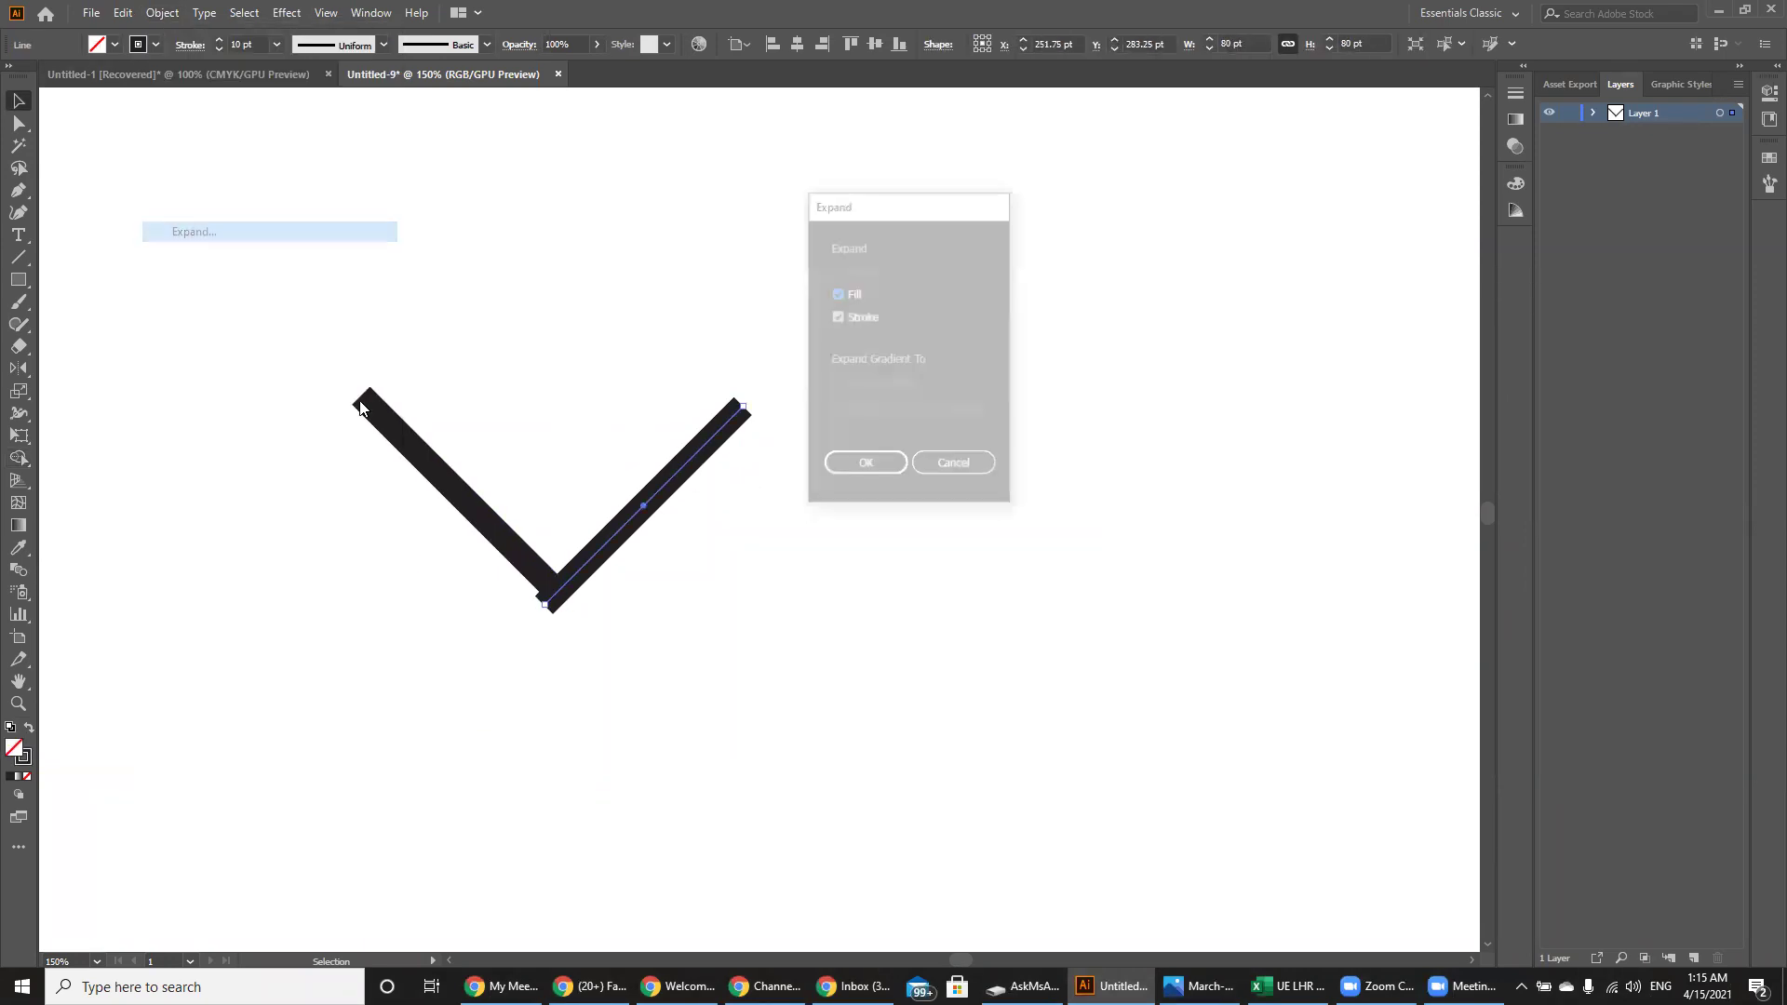
key(Return)
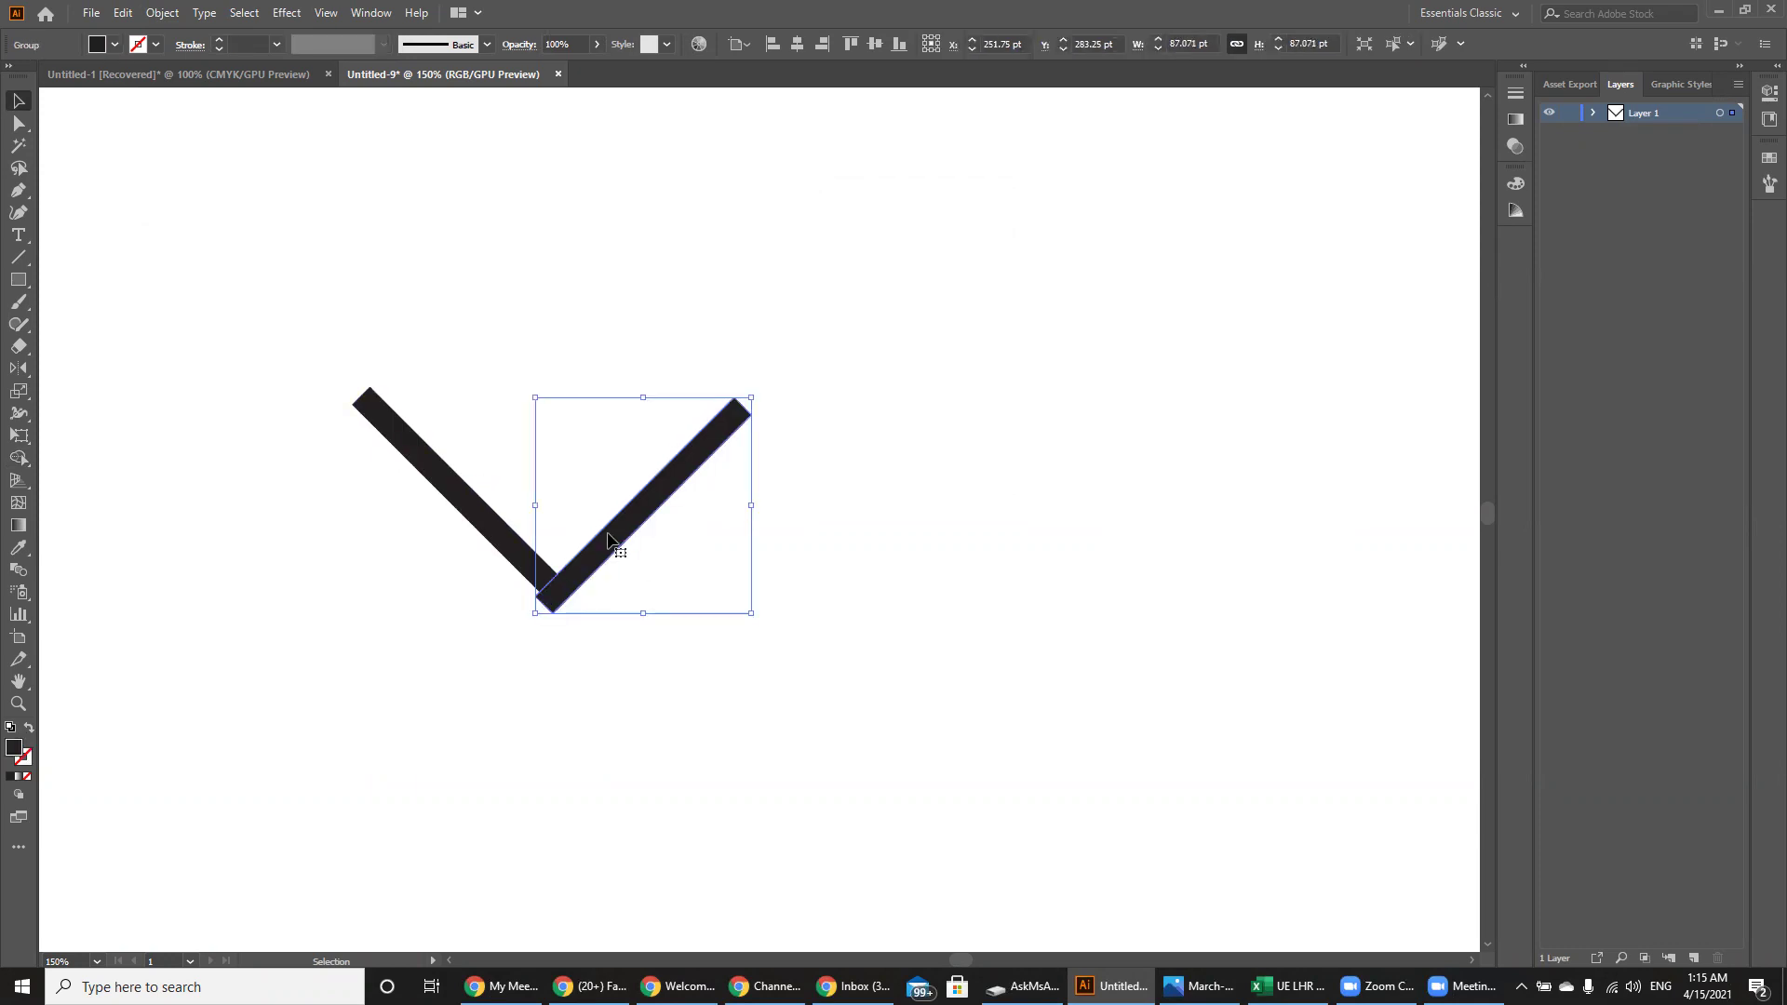
- Raise the right bar level with the left one and merge both bars with the Shape Builder
drag(611, 530, 612, 519)
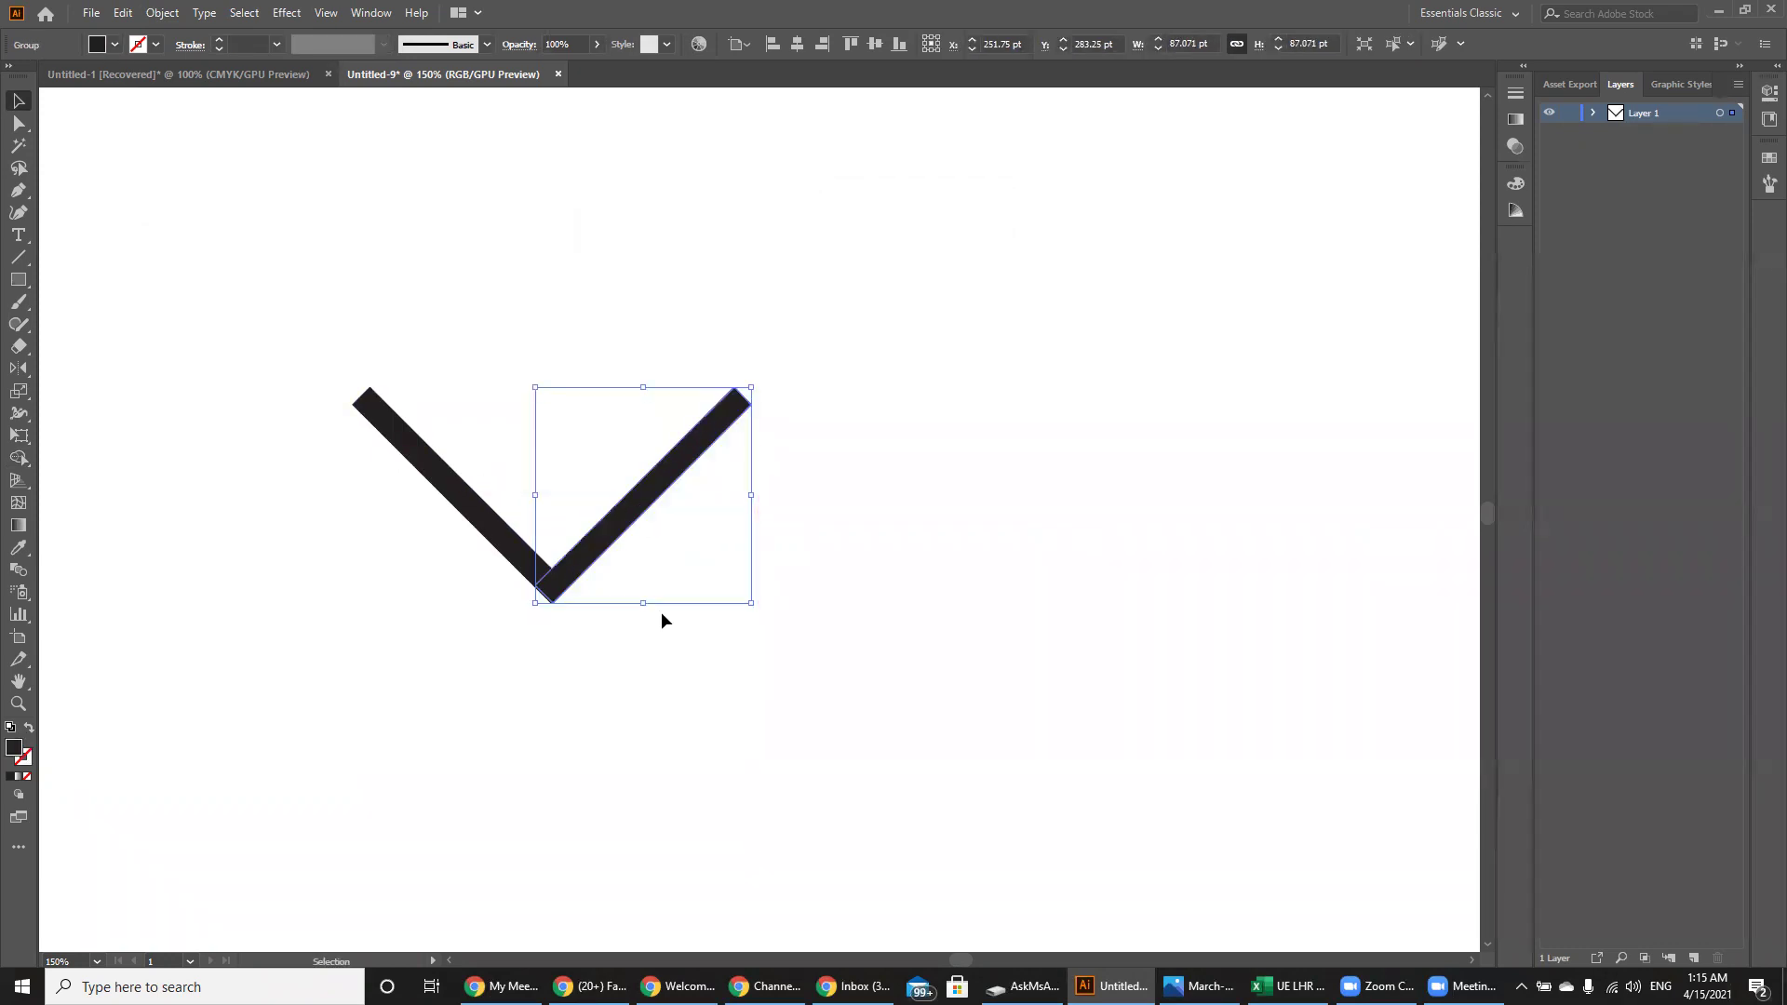
click(661, 612)
drag(311, 359, 786, 639)
click(19, 458)
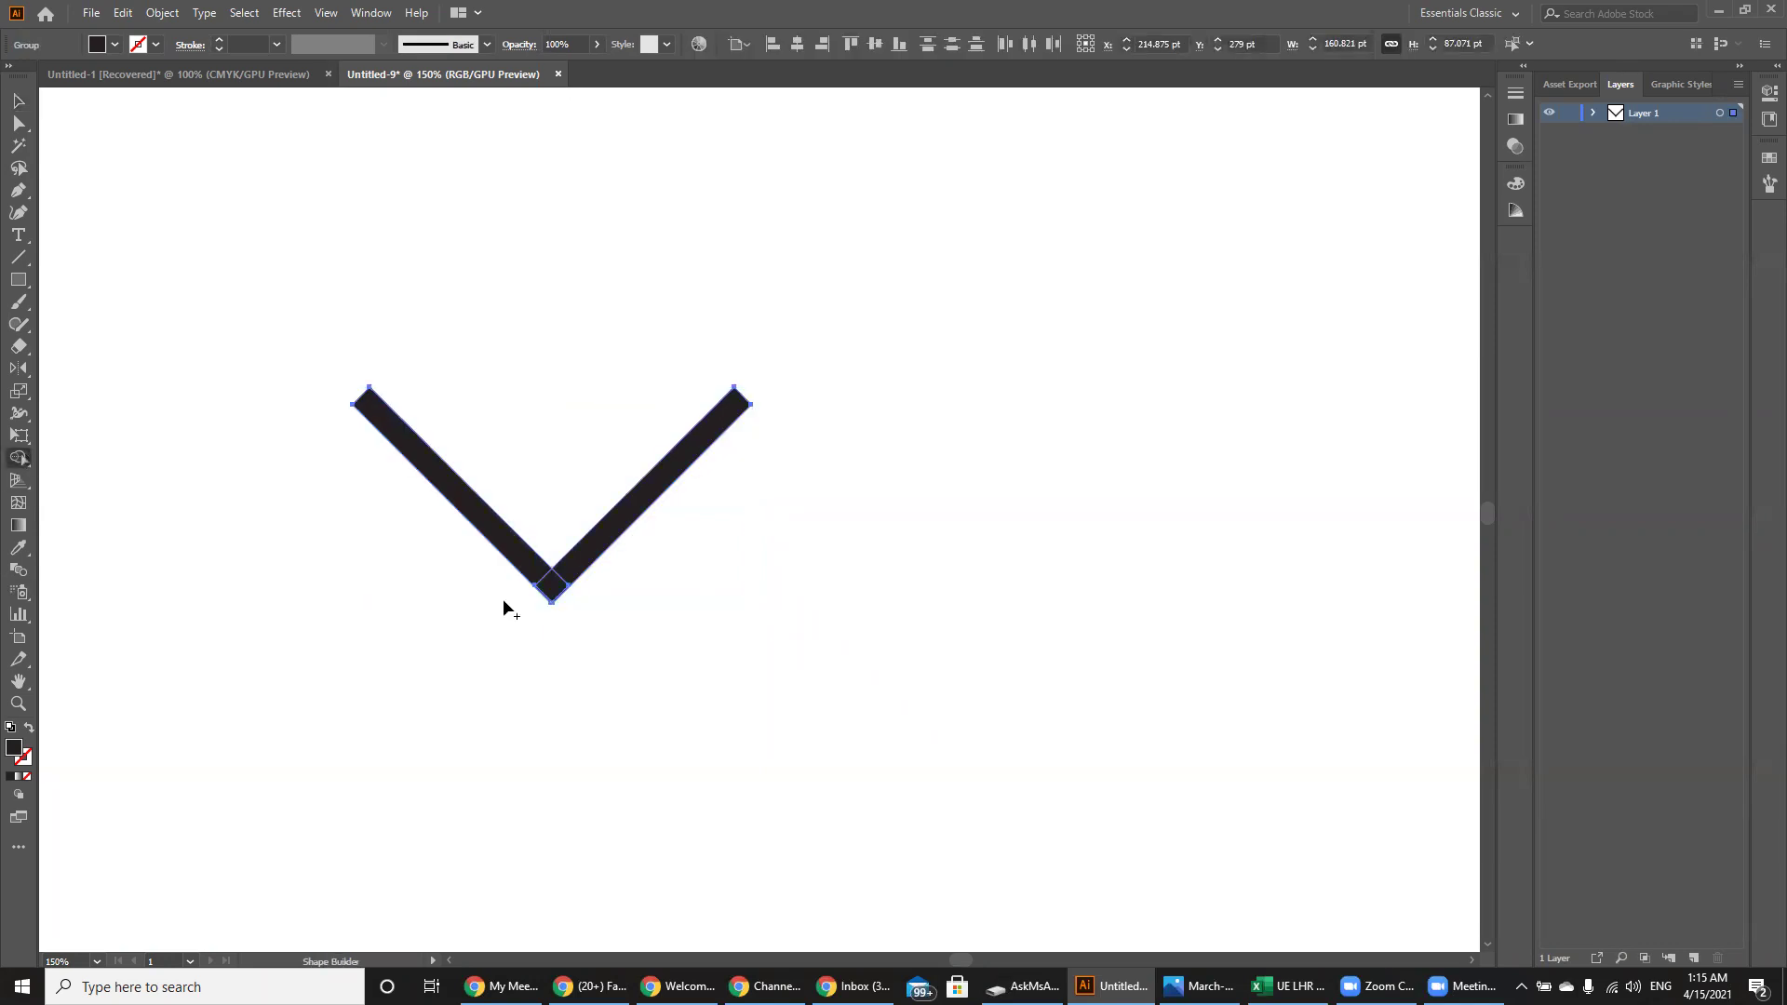
mouse_move(507, 558)
mouse_down()
mouse_move(555, 589)
mouse_move(586, 562)
mouse_up()
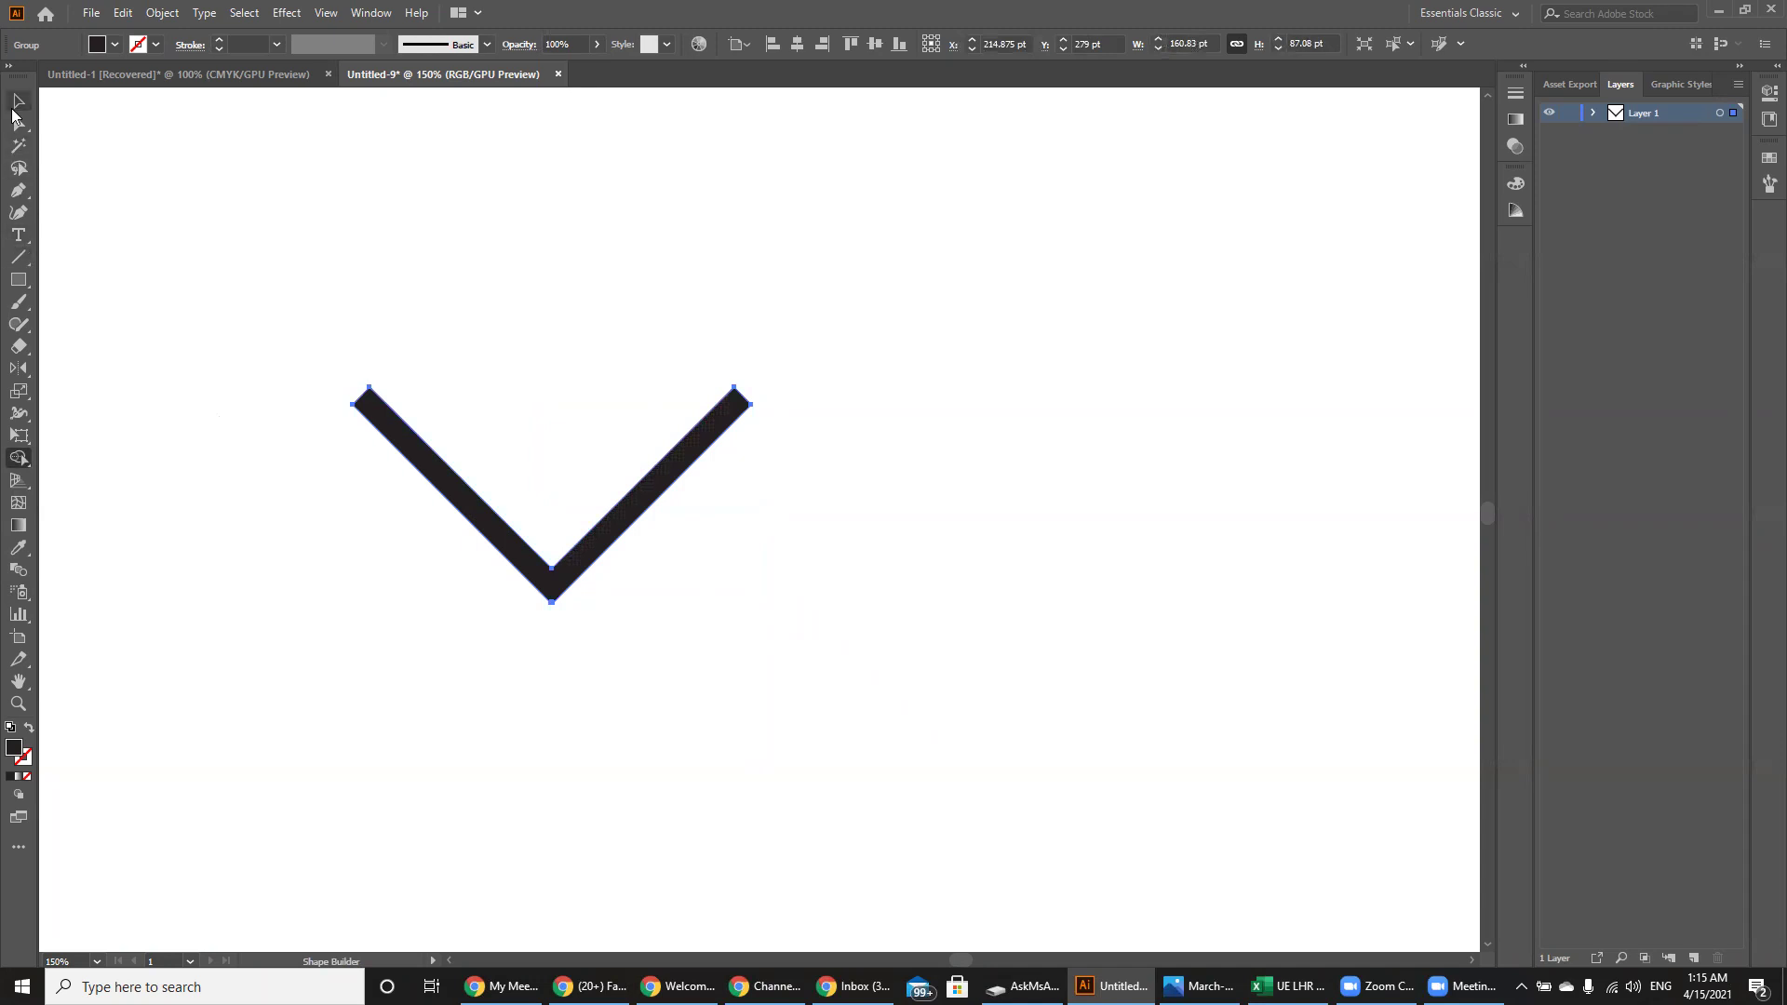
- Examine the merged V's lower tip closely, and undo the merge and the right bar's move
key(ctrl+plus)
key(ctrl+plus)
key(ctrl+plus)
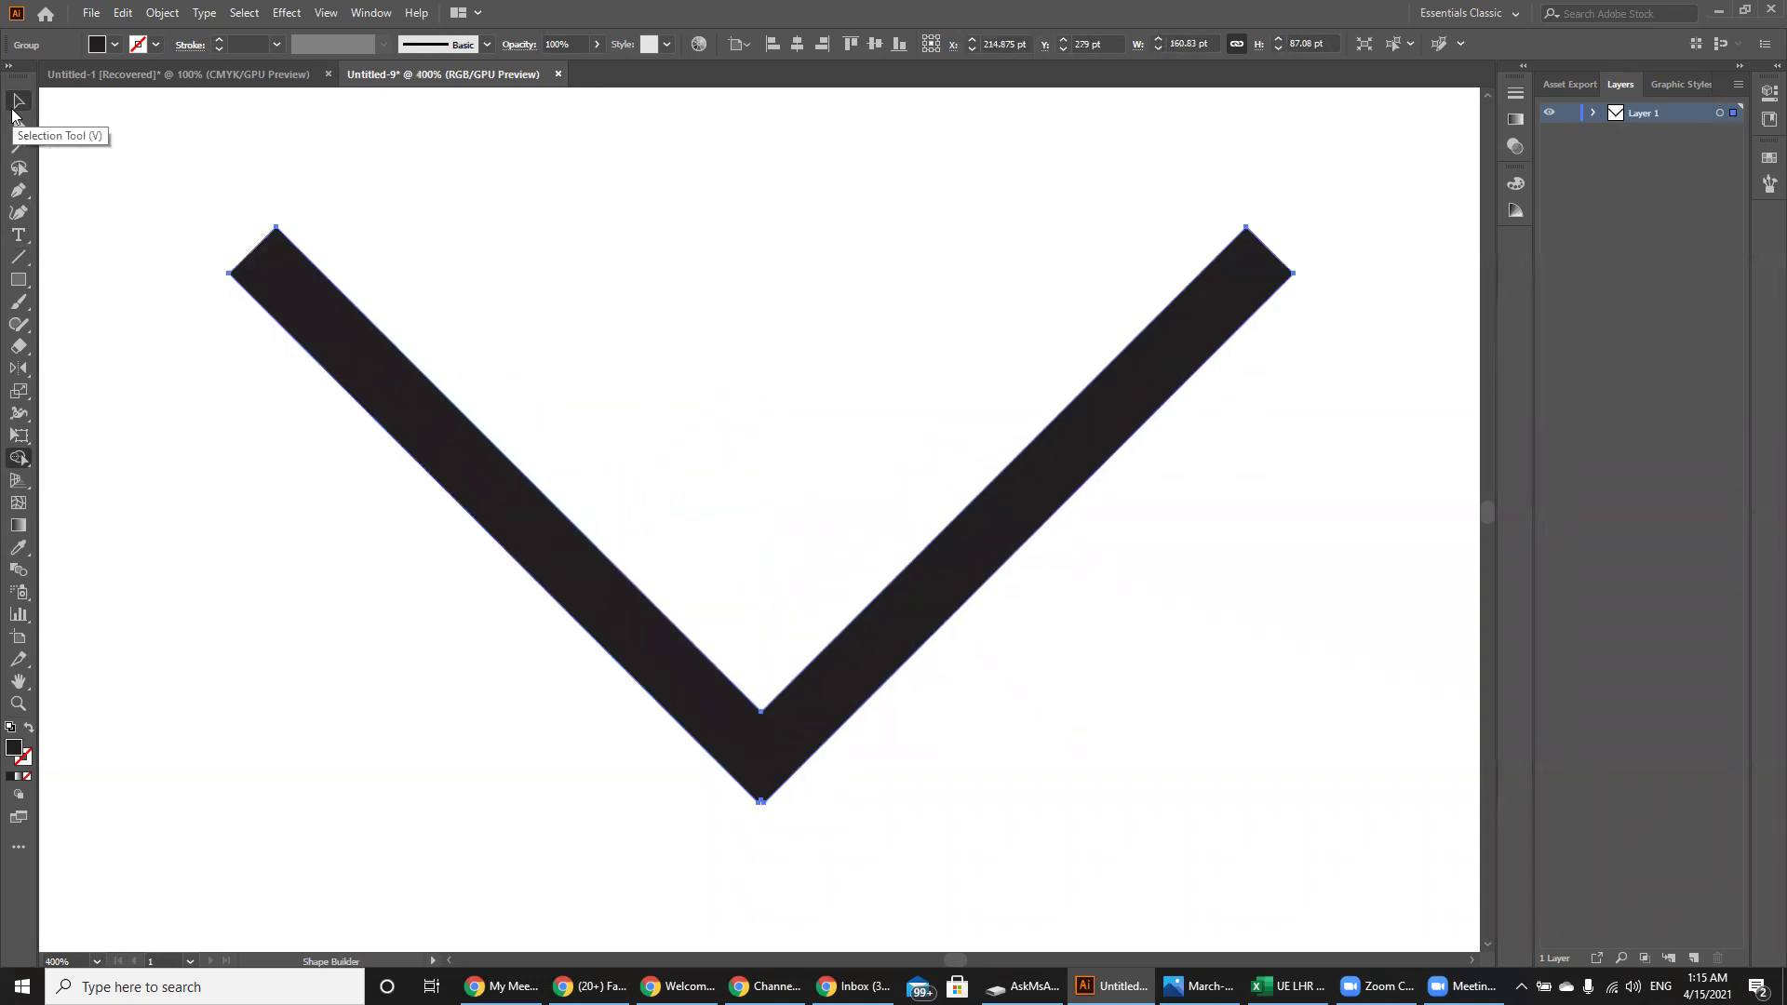
key(ctrl+plus)
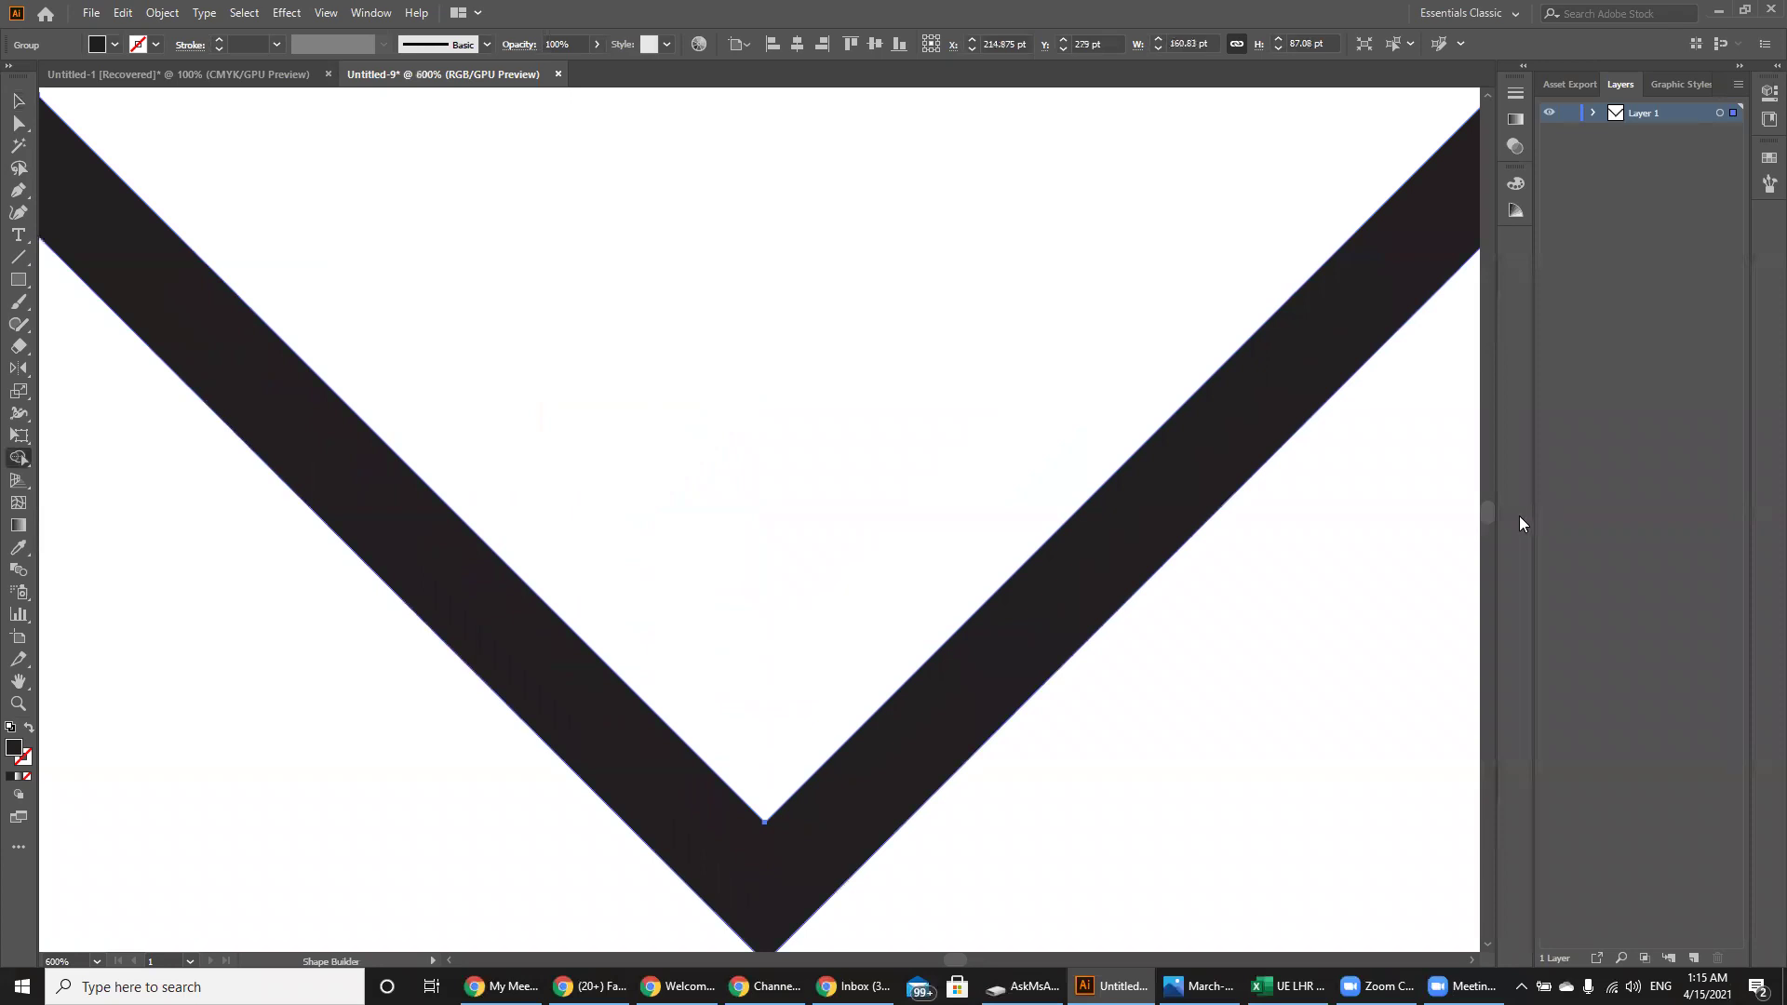
drag(1489, 512, 1488, 513)
key(ctrl+plus)
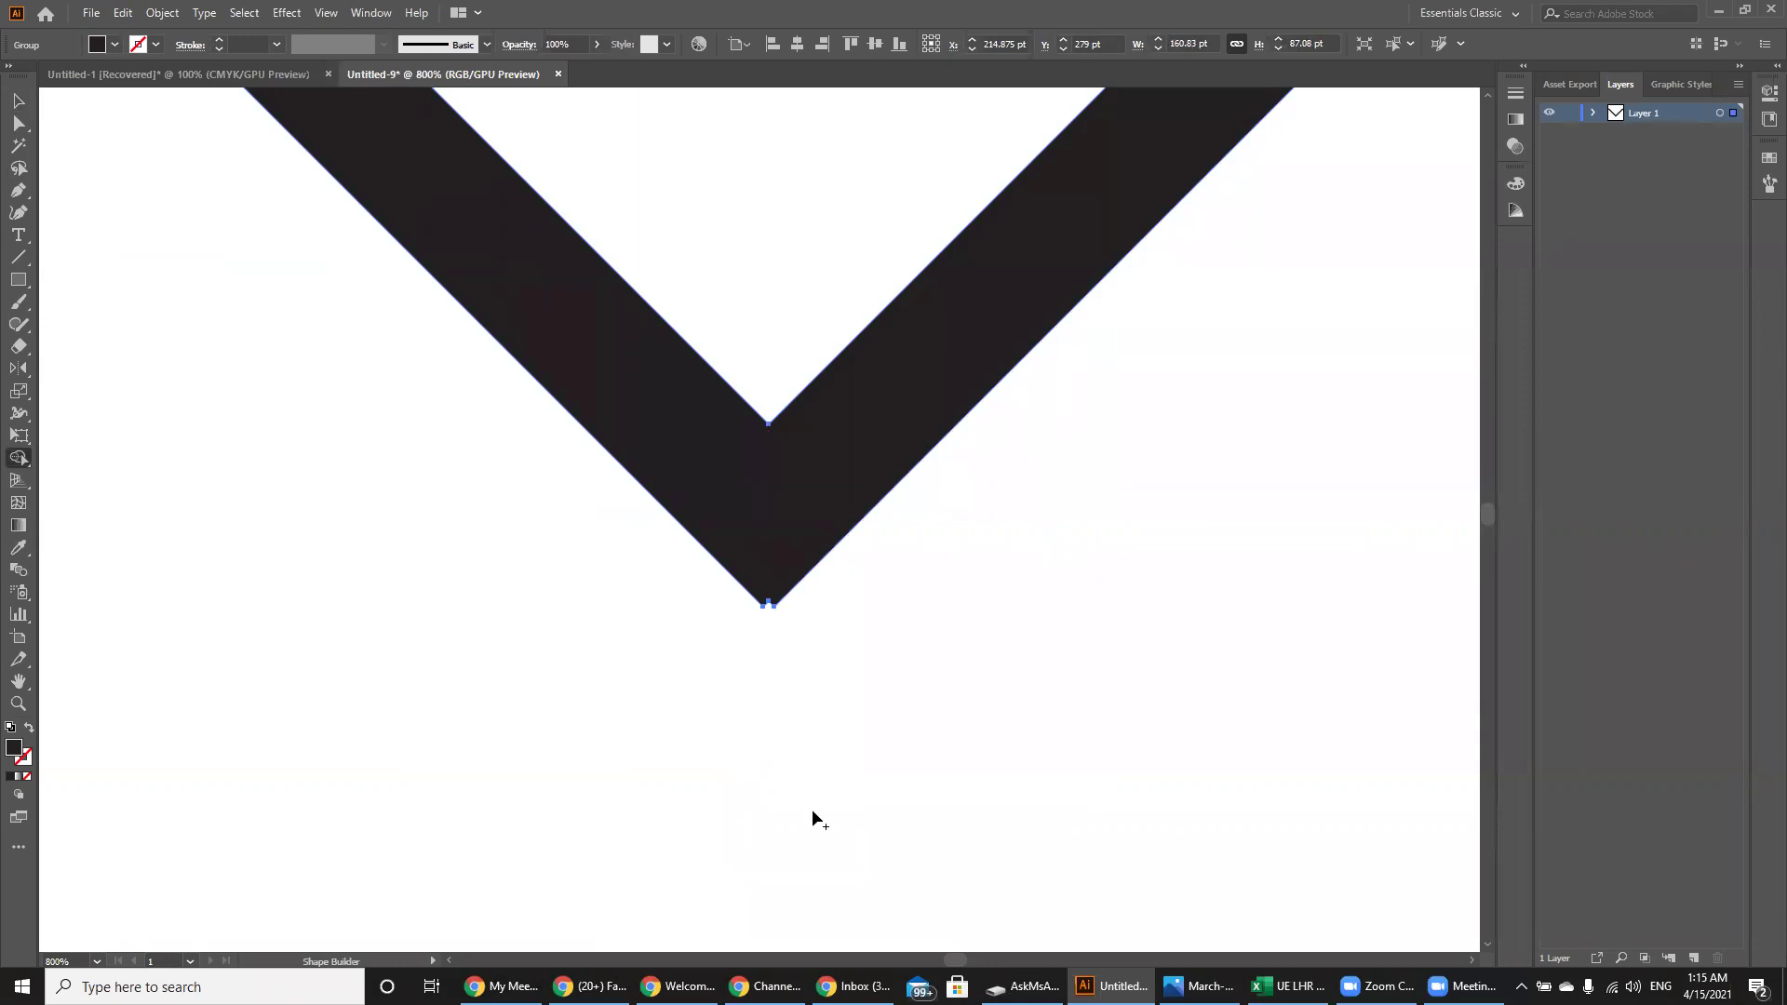
key(v)
key(ctrl+z)
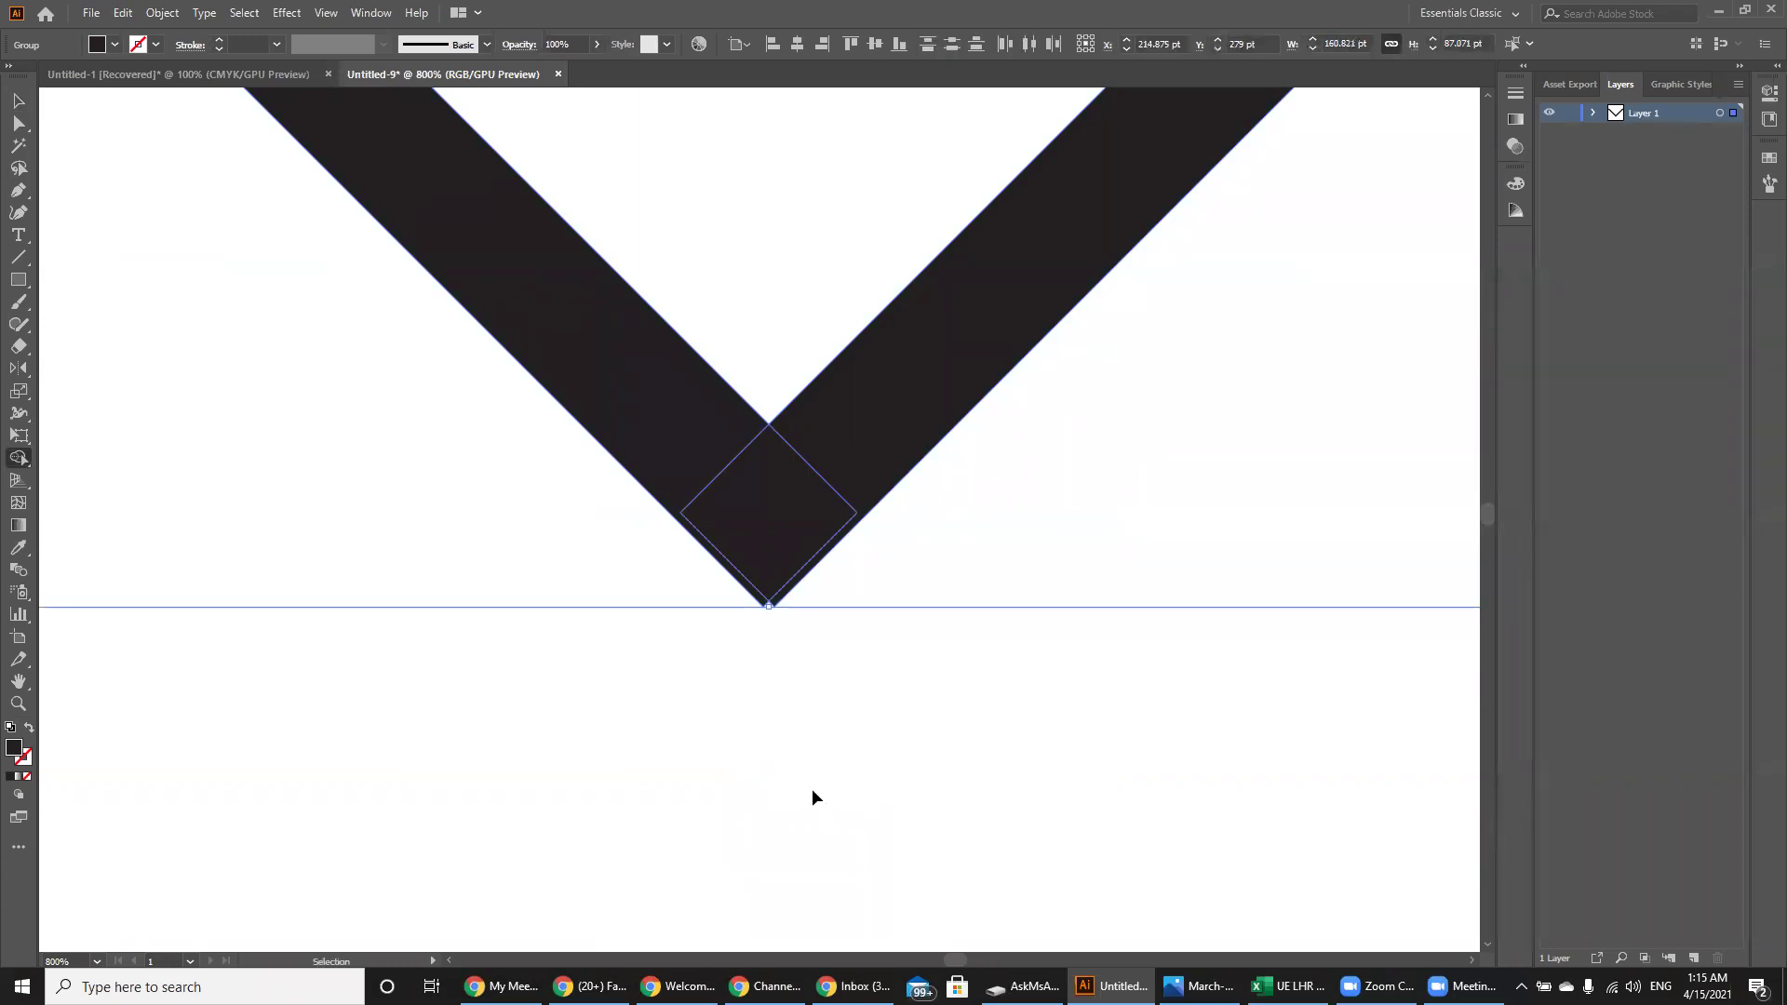
key(ctrl+z)
- Move the right bar slightly up so its lower end overlaps the end of the left bar
key(ctrl+plus)
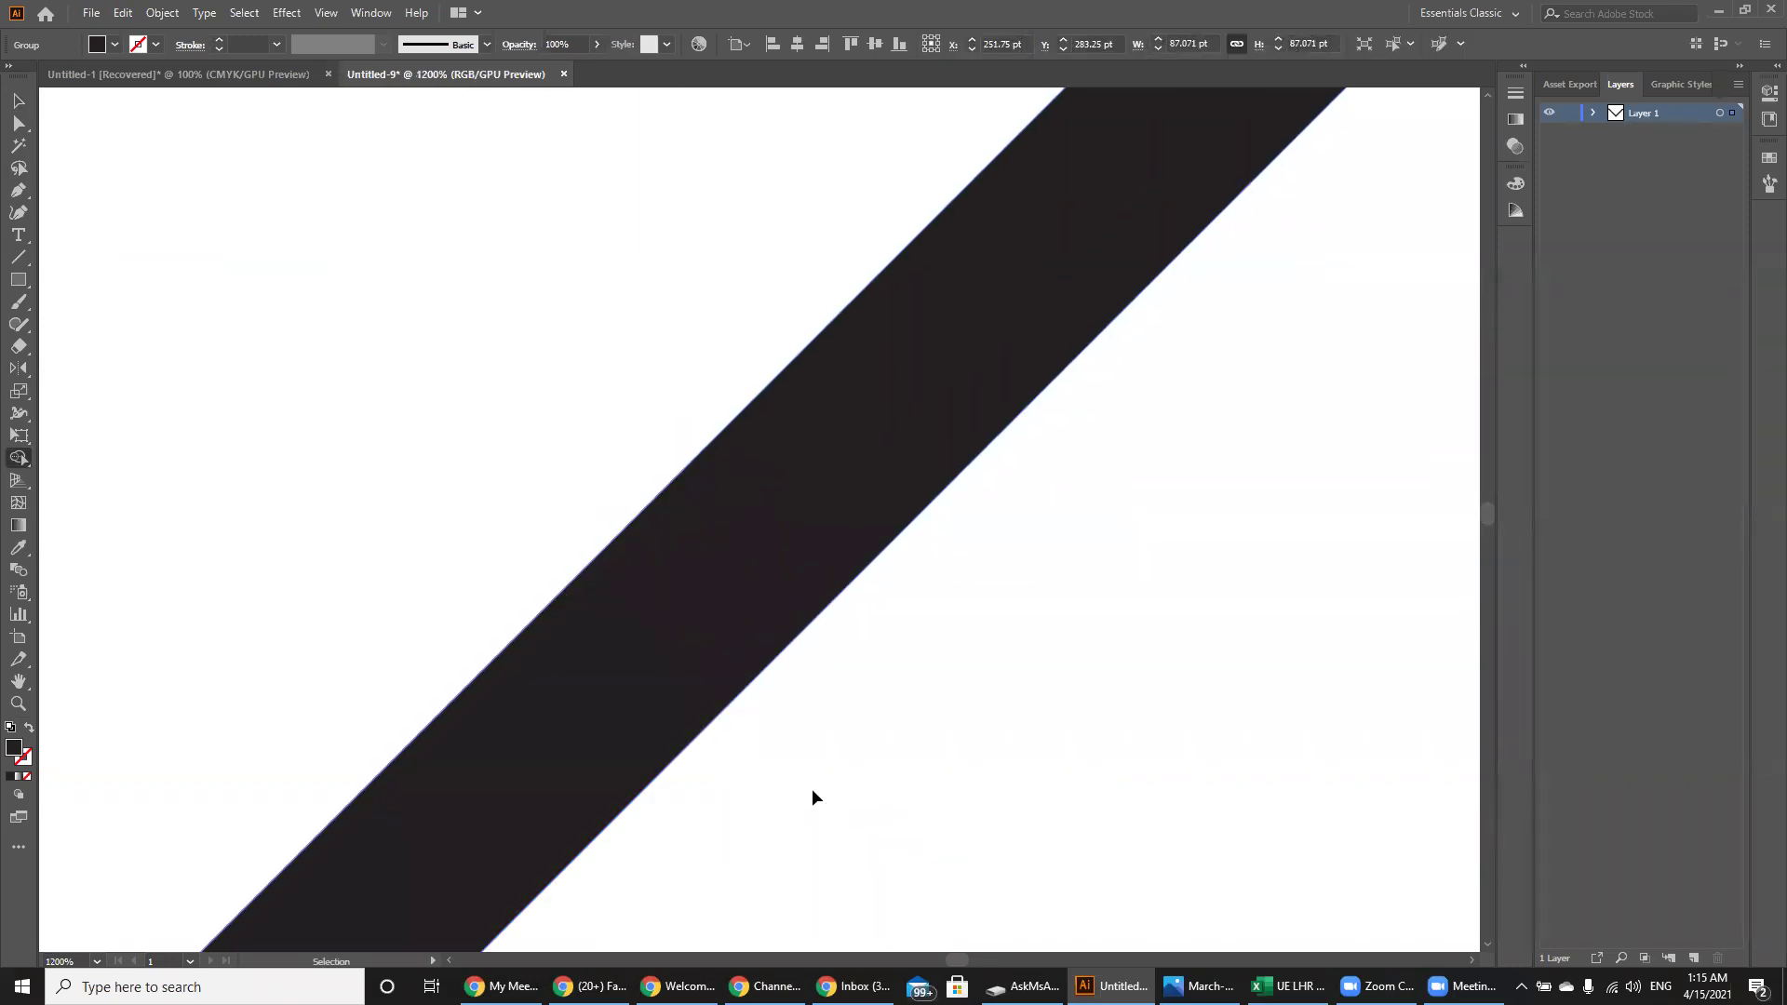
key(ctrl+minus)
key(ctrl+minus)
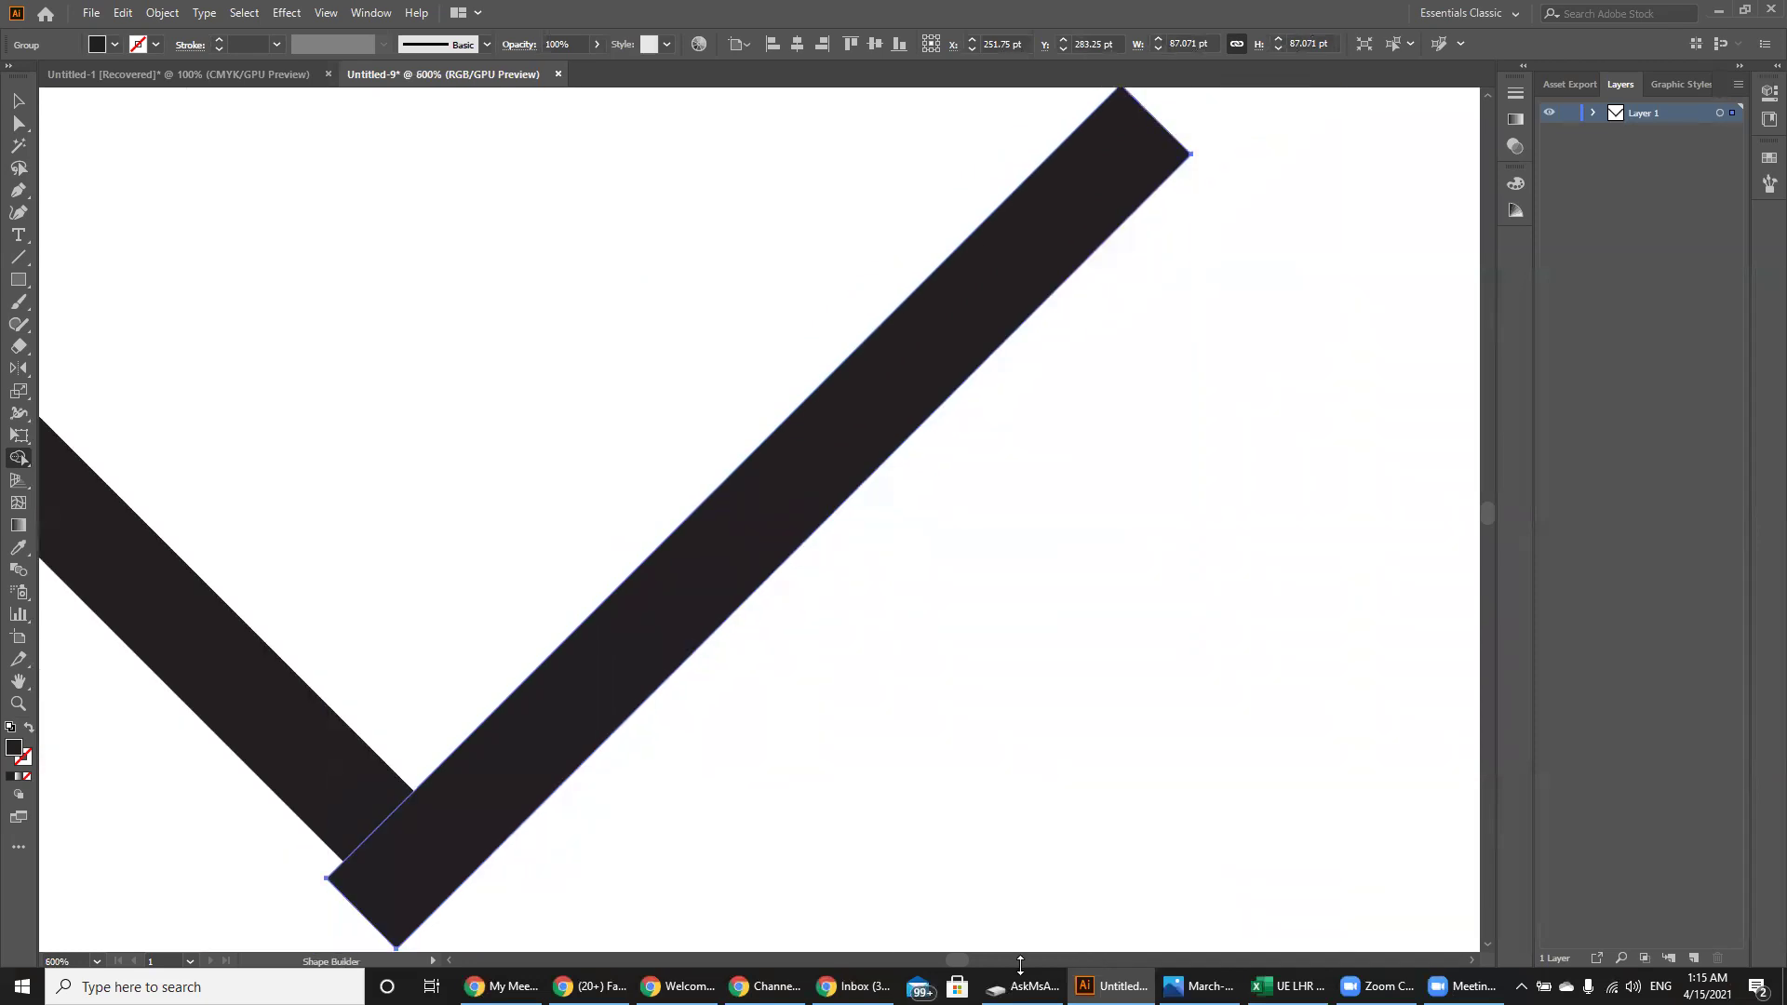
drag(955, 962, 956, 969)
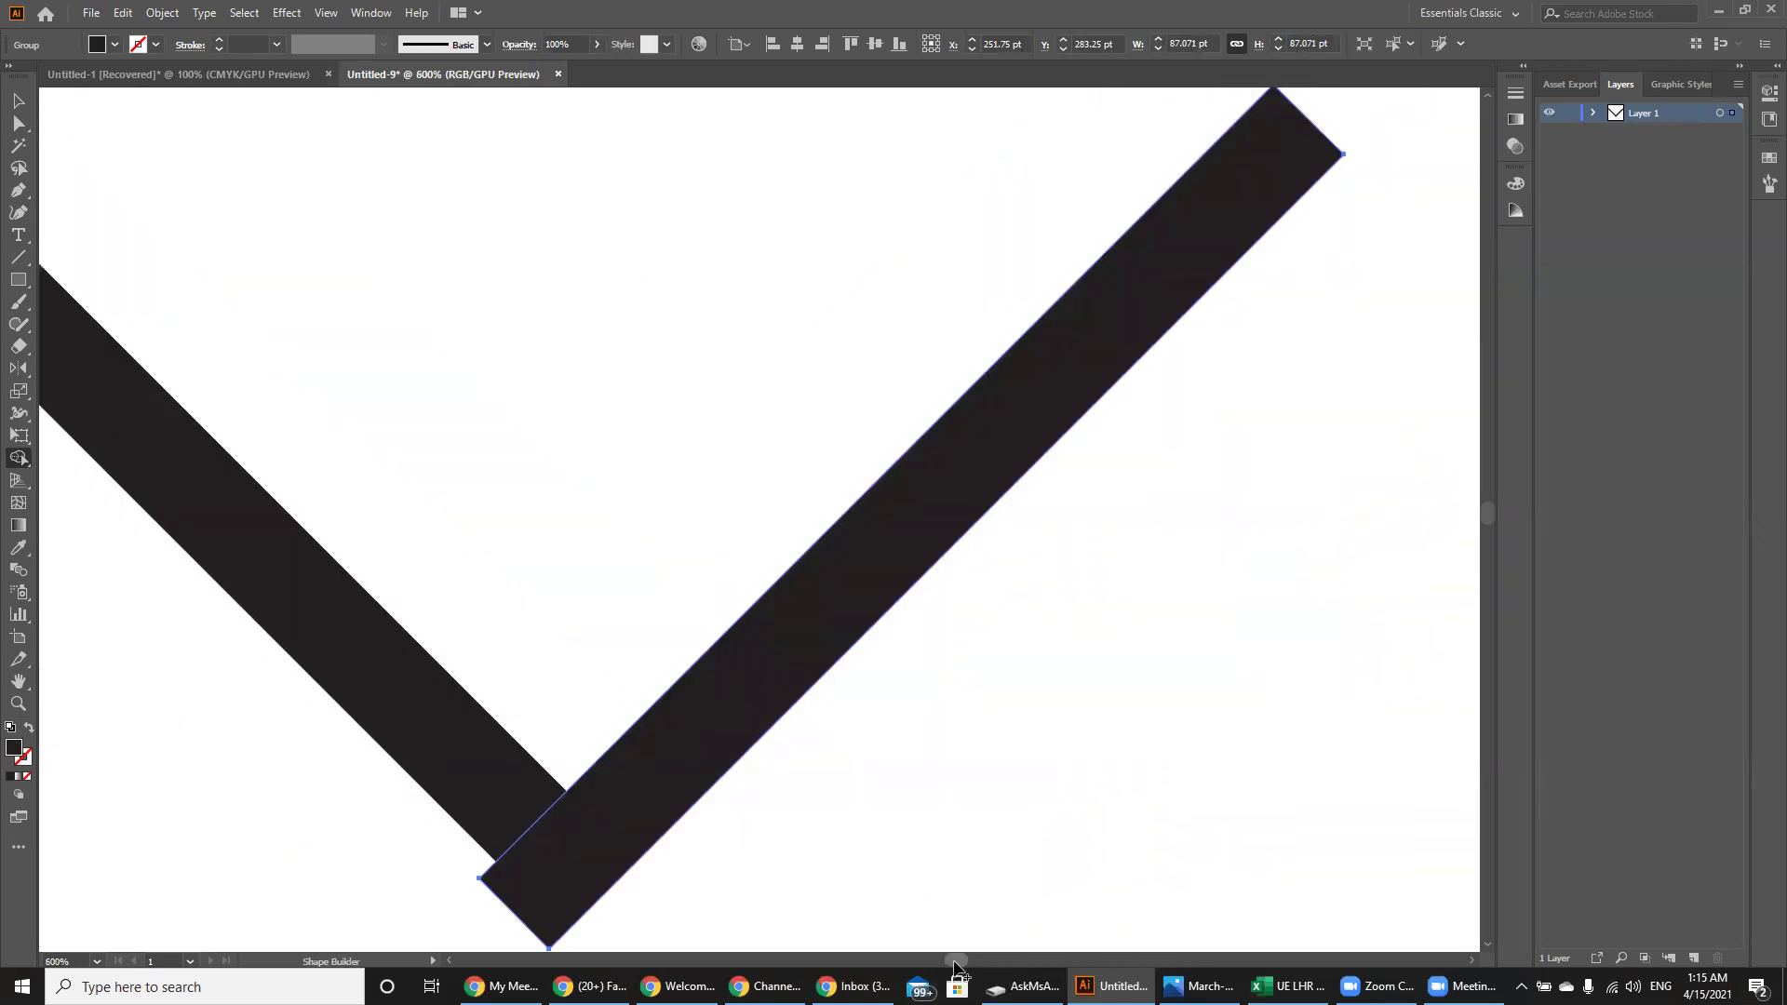
drag(1487, 506, 1487, 510)
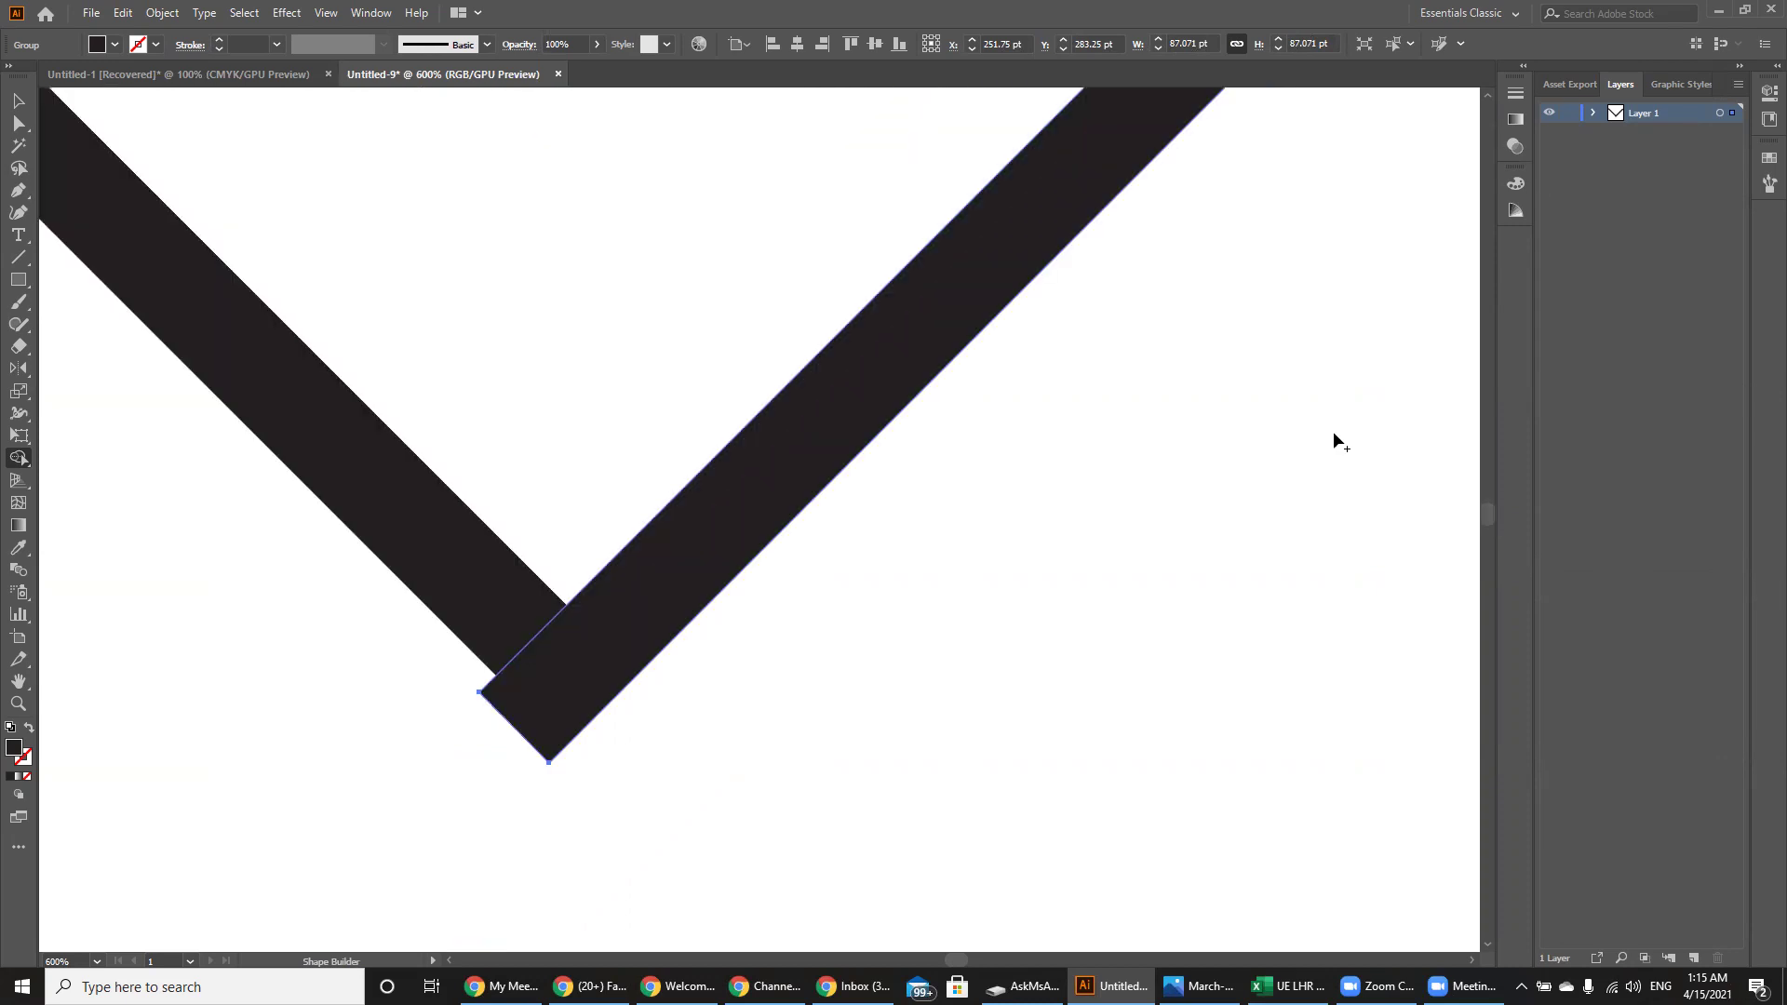
click(594, 659)
key(v)
click(579, 652)
drag(572, 645, 580, 620)
click(661, 695)
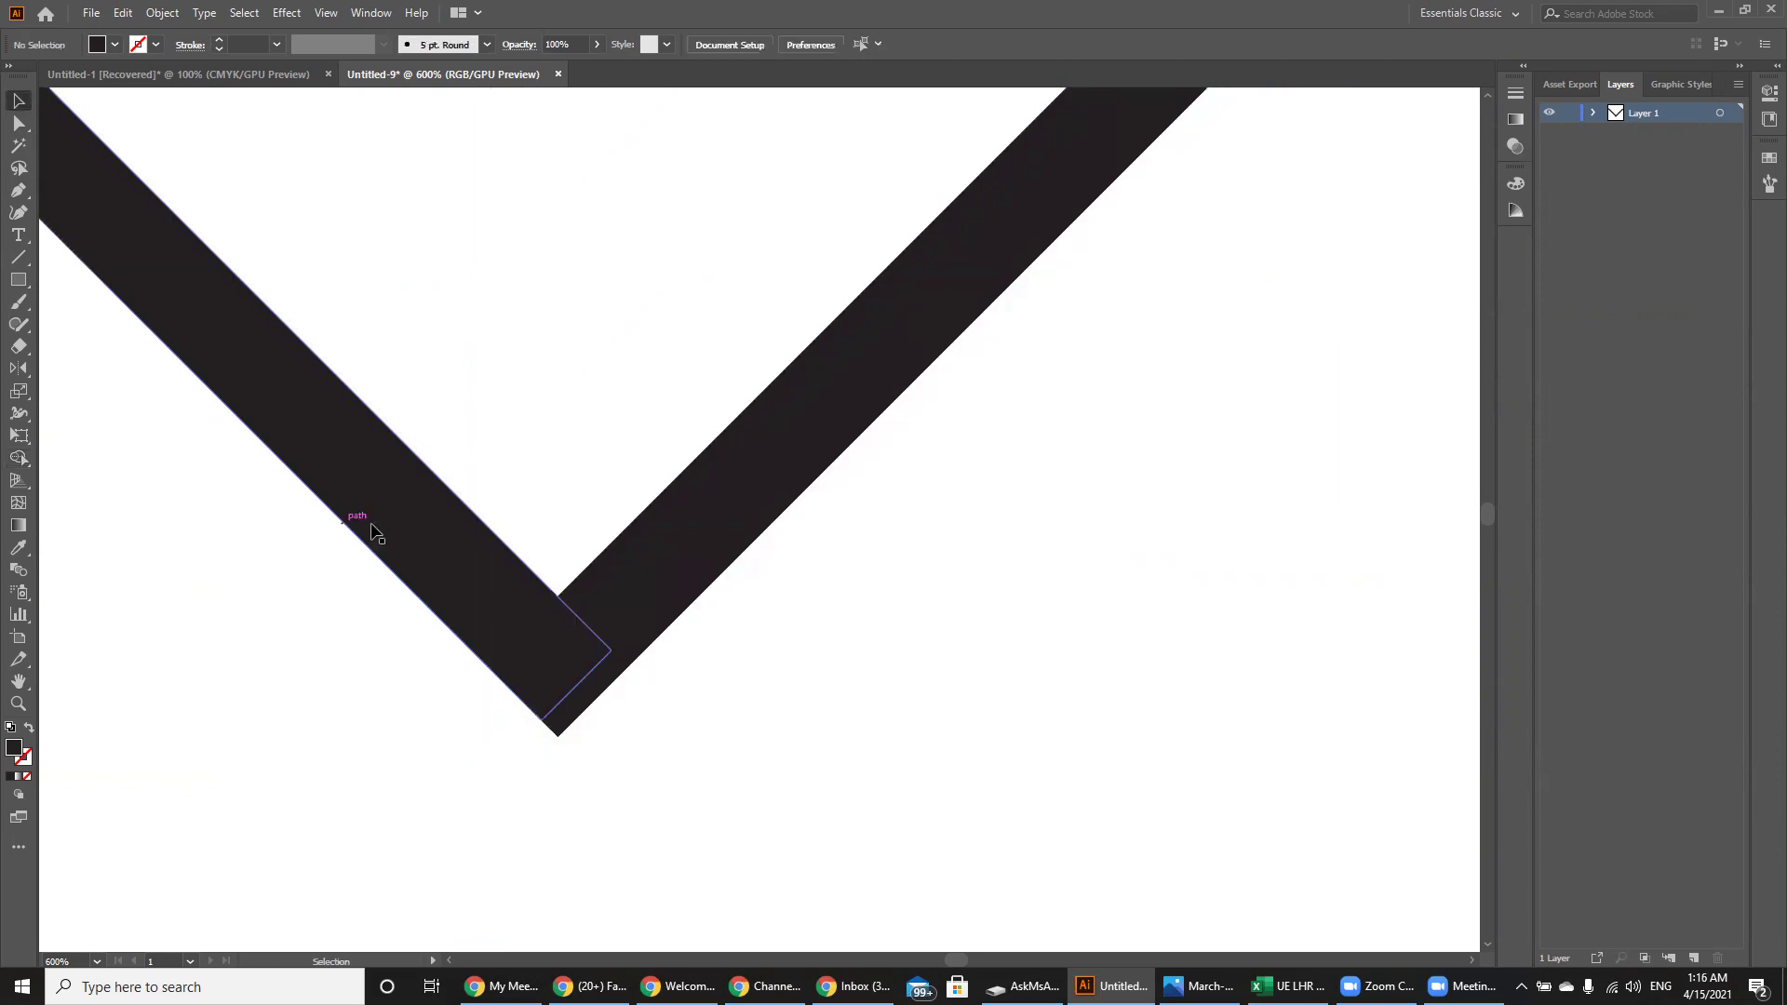
- Merge the two overlapping bars with the Shape Builder and check the point of the V
drag(742, 715, 439, 551)
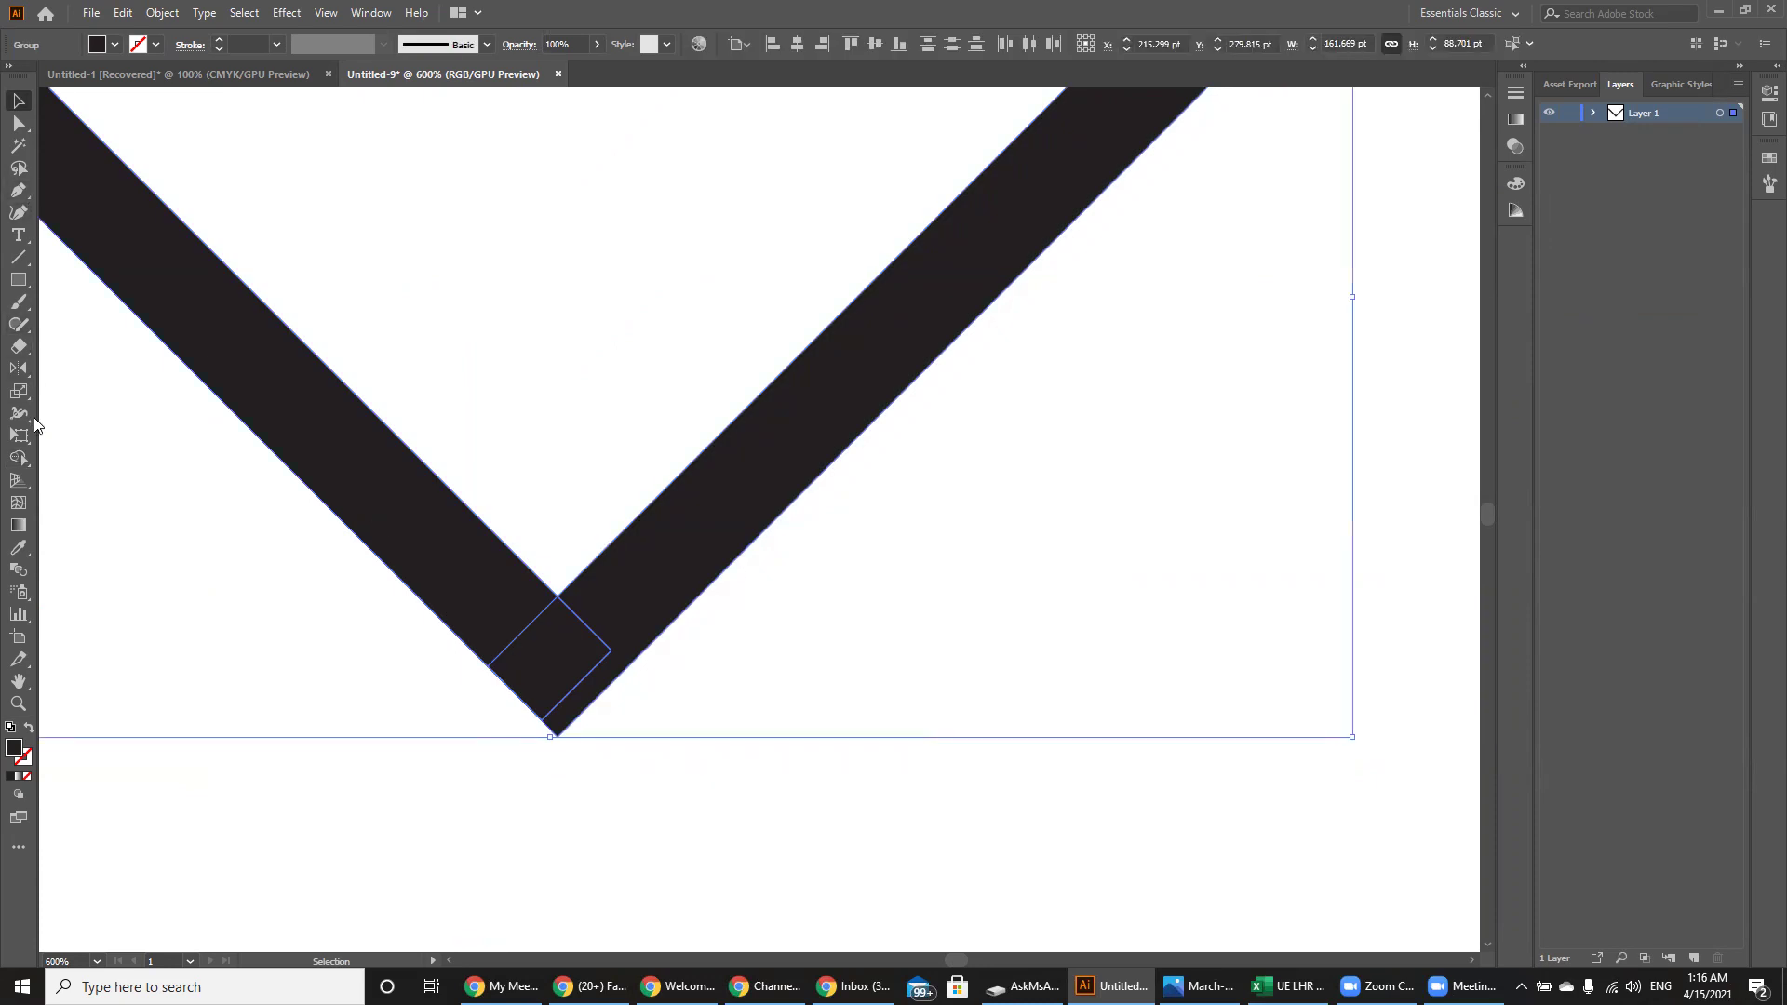
click(19, 458)
mouse_move(456, 601)
mouse_down()
mouse_move(587, 691)
mouse_move(649, 621)
mouse_up()
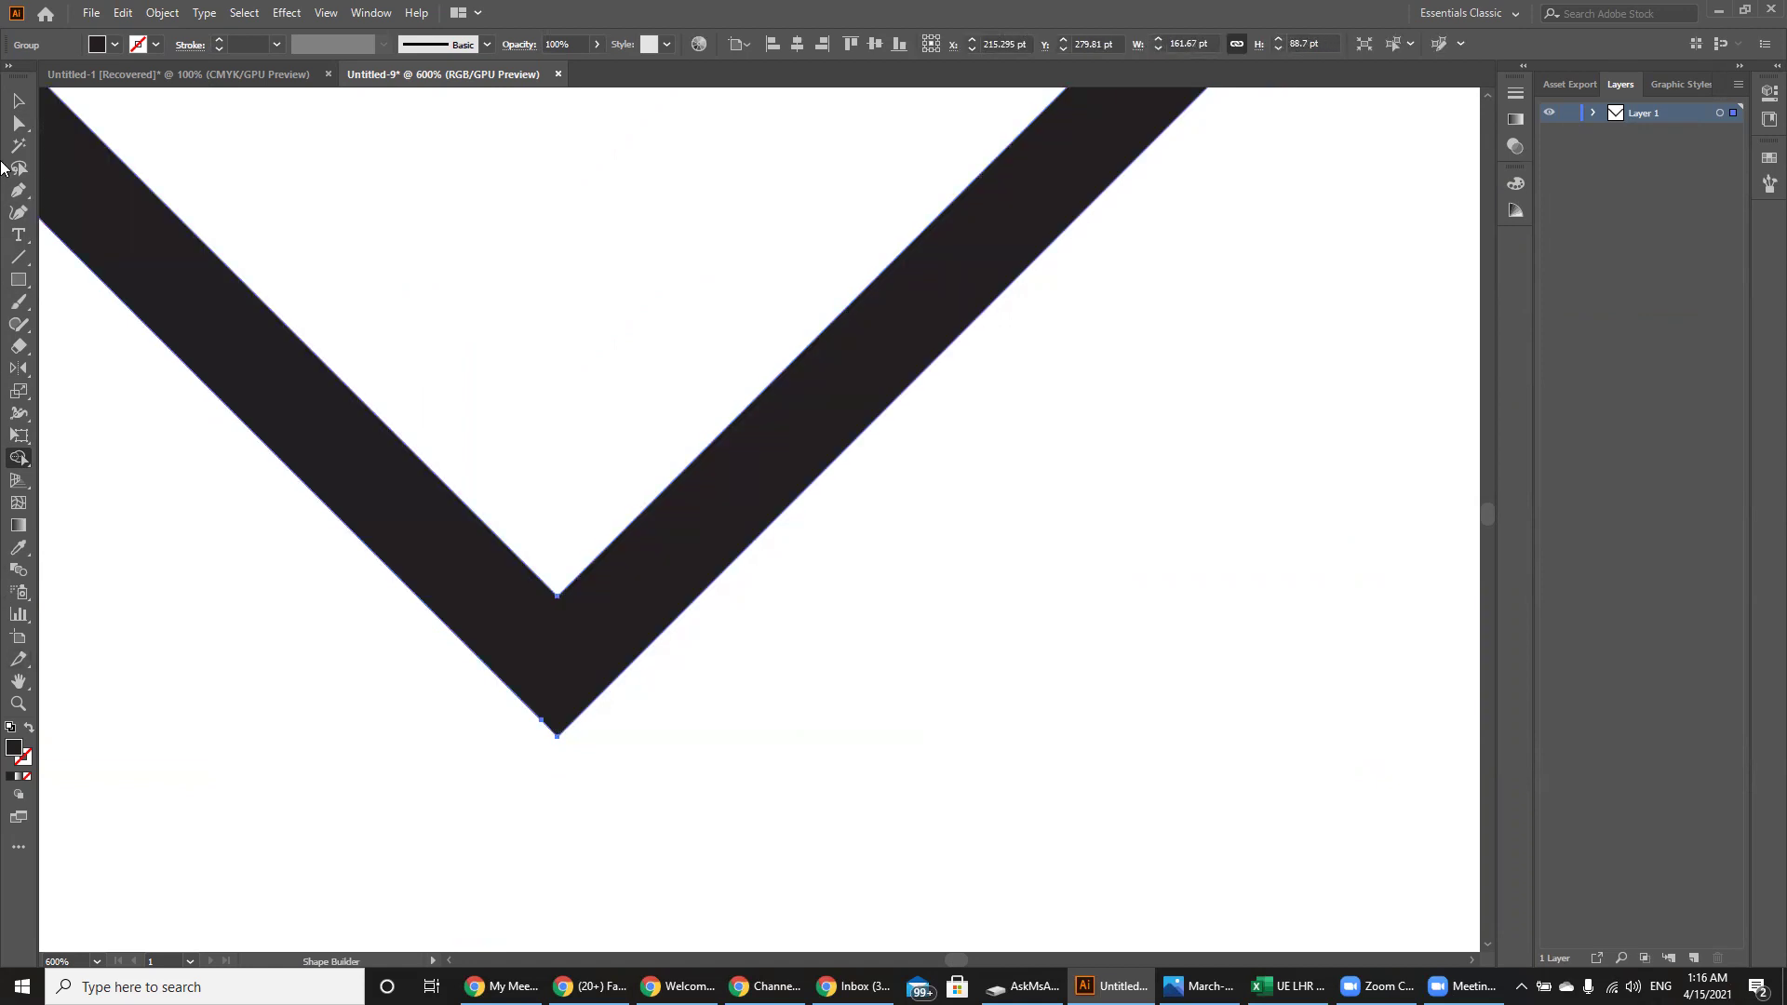
key(ctrl+plus)
drag(1487, 510, 1485, 512)
click(17, 100)
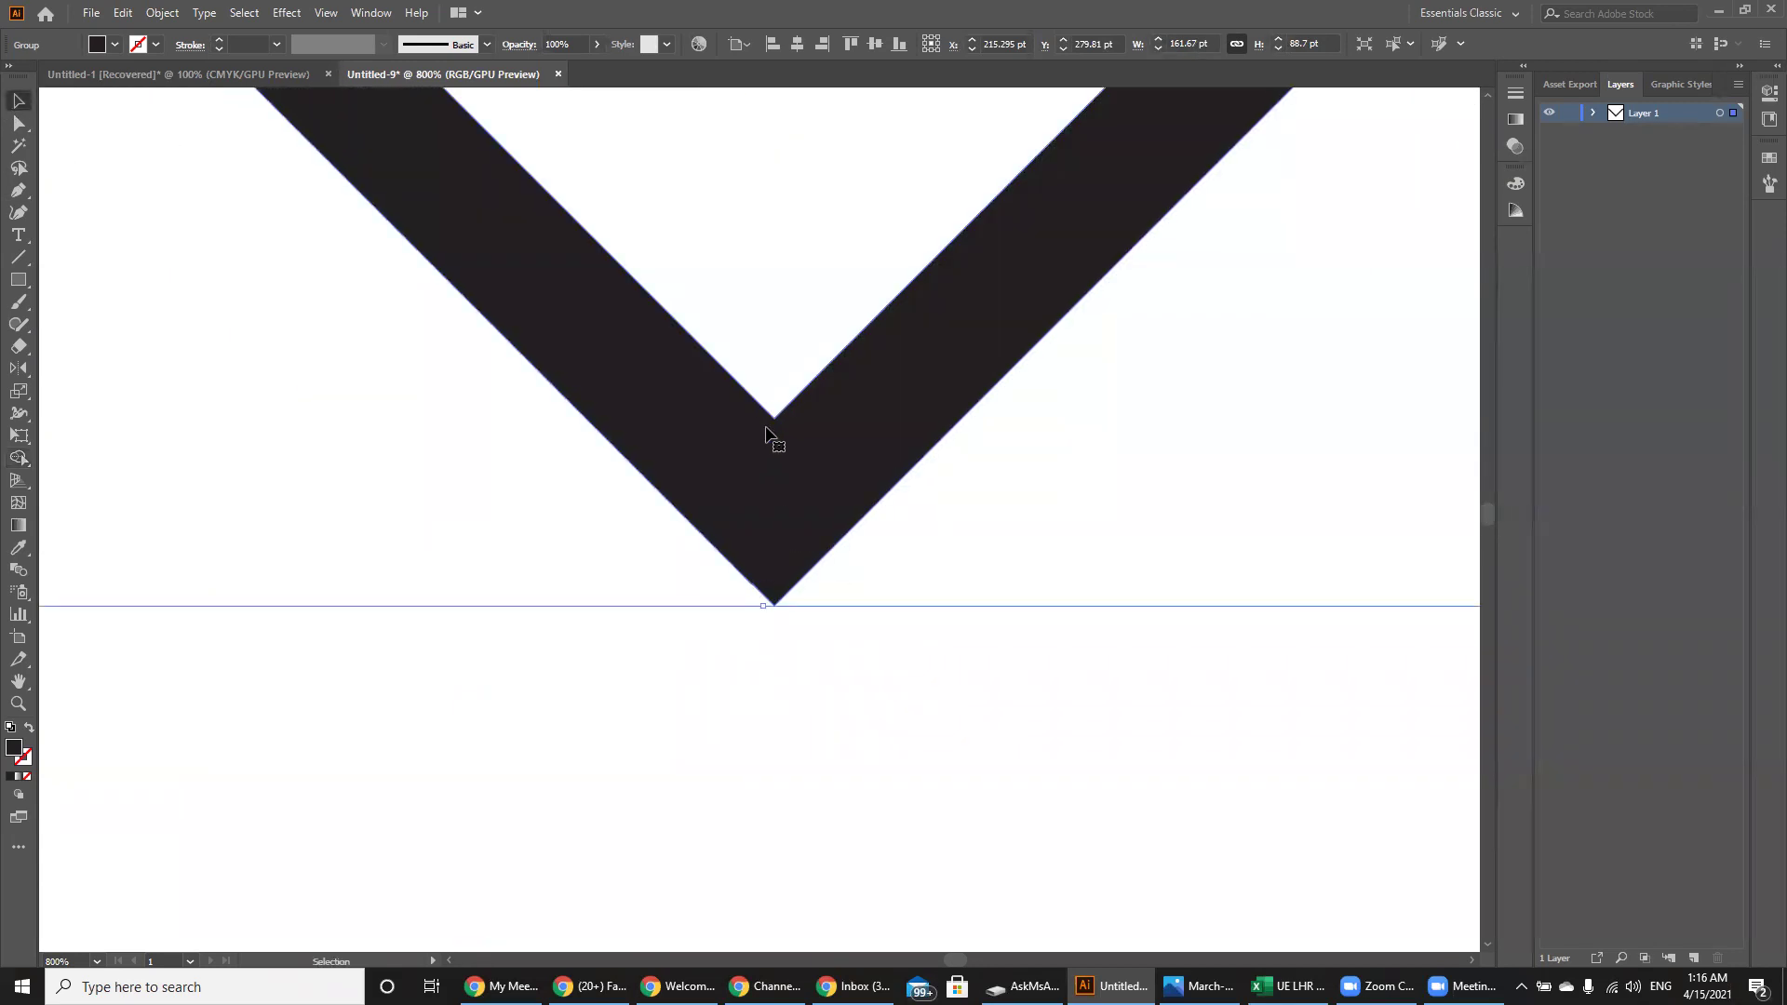
- Round the corners of the merged V with a radius of about 2.32 pt
click(771, 356)
key(a)
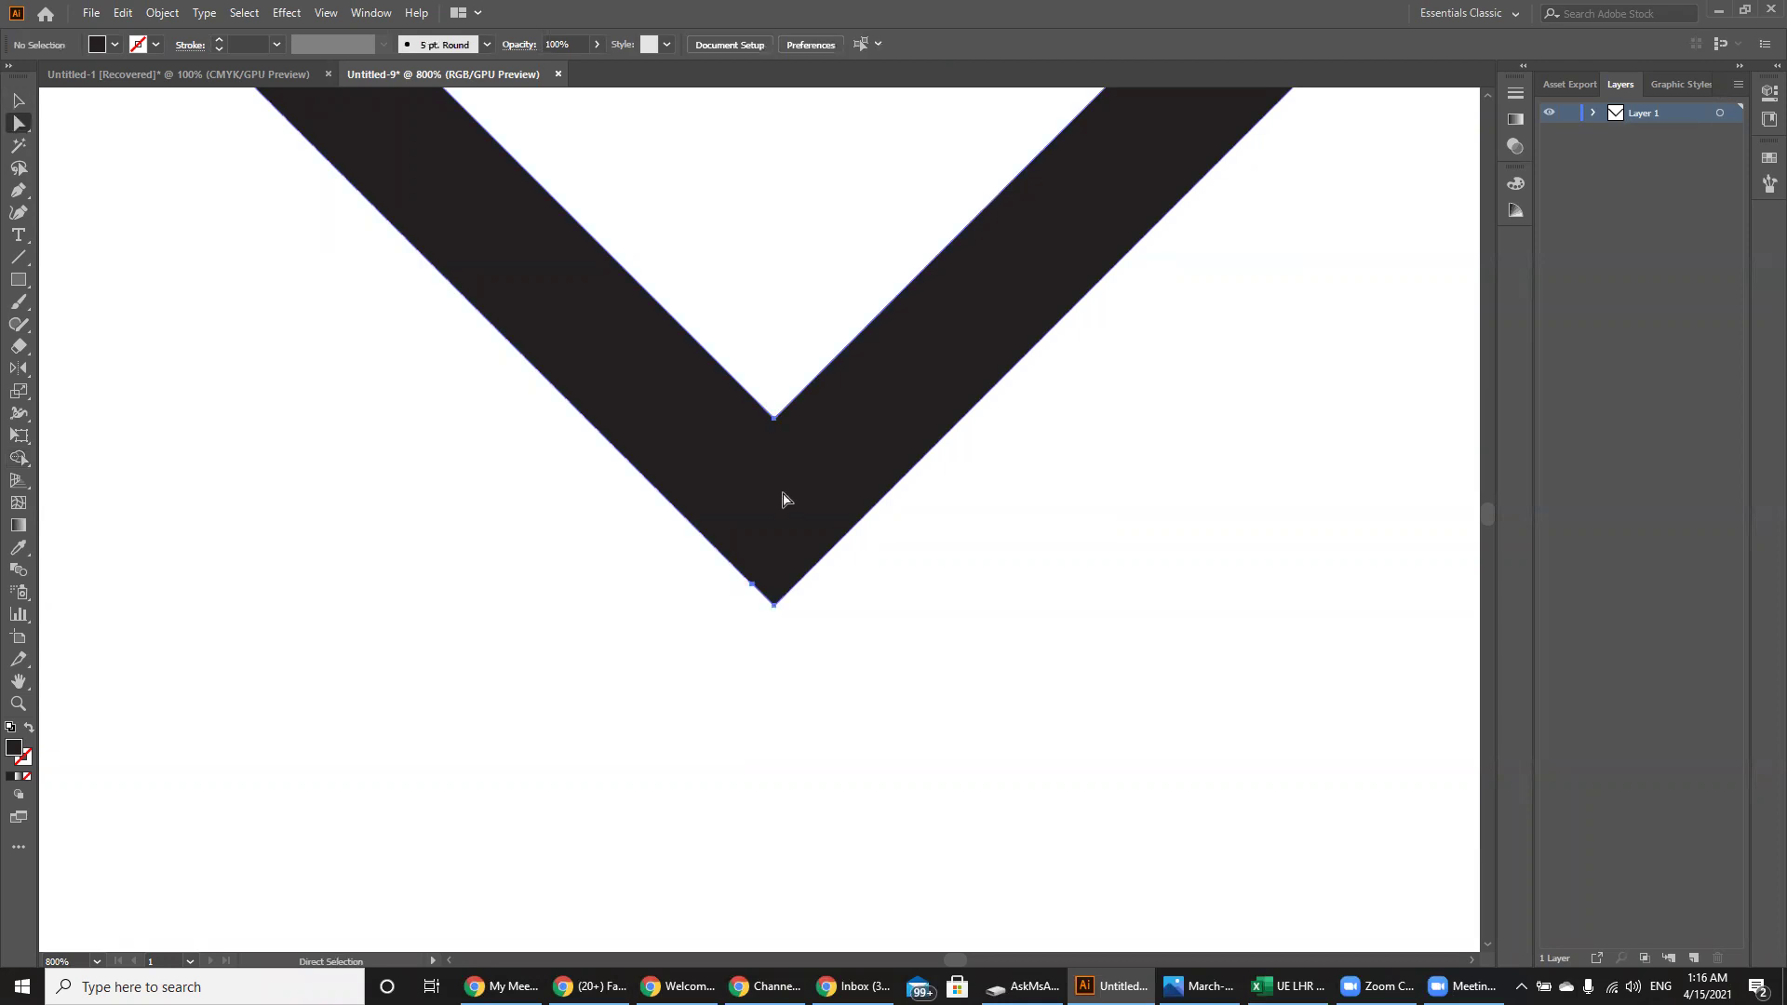
click(782, 499)
drag(778, 592, 778, 555)
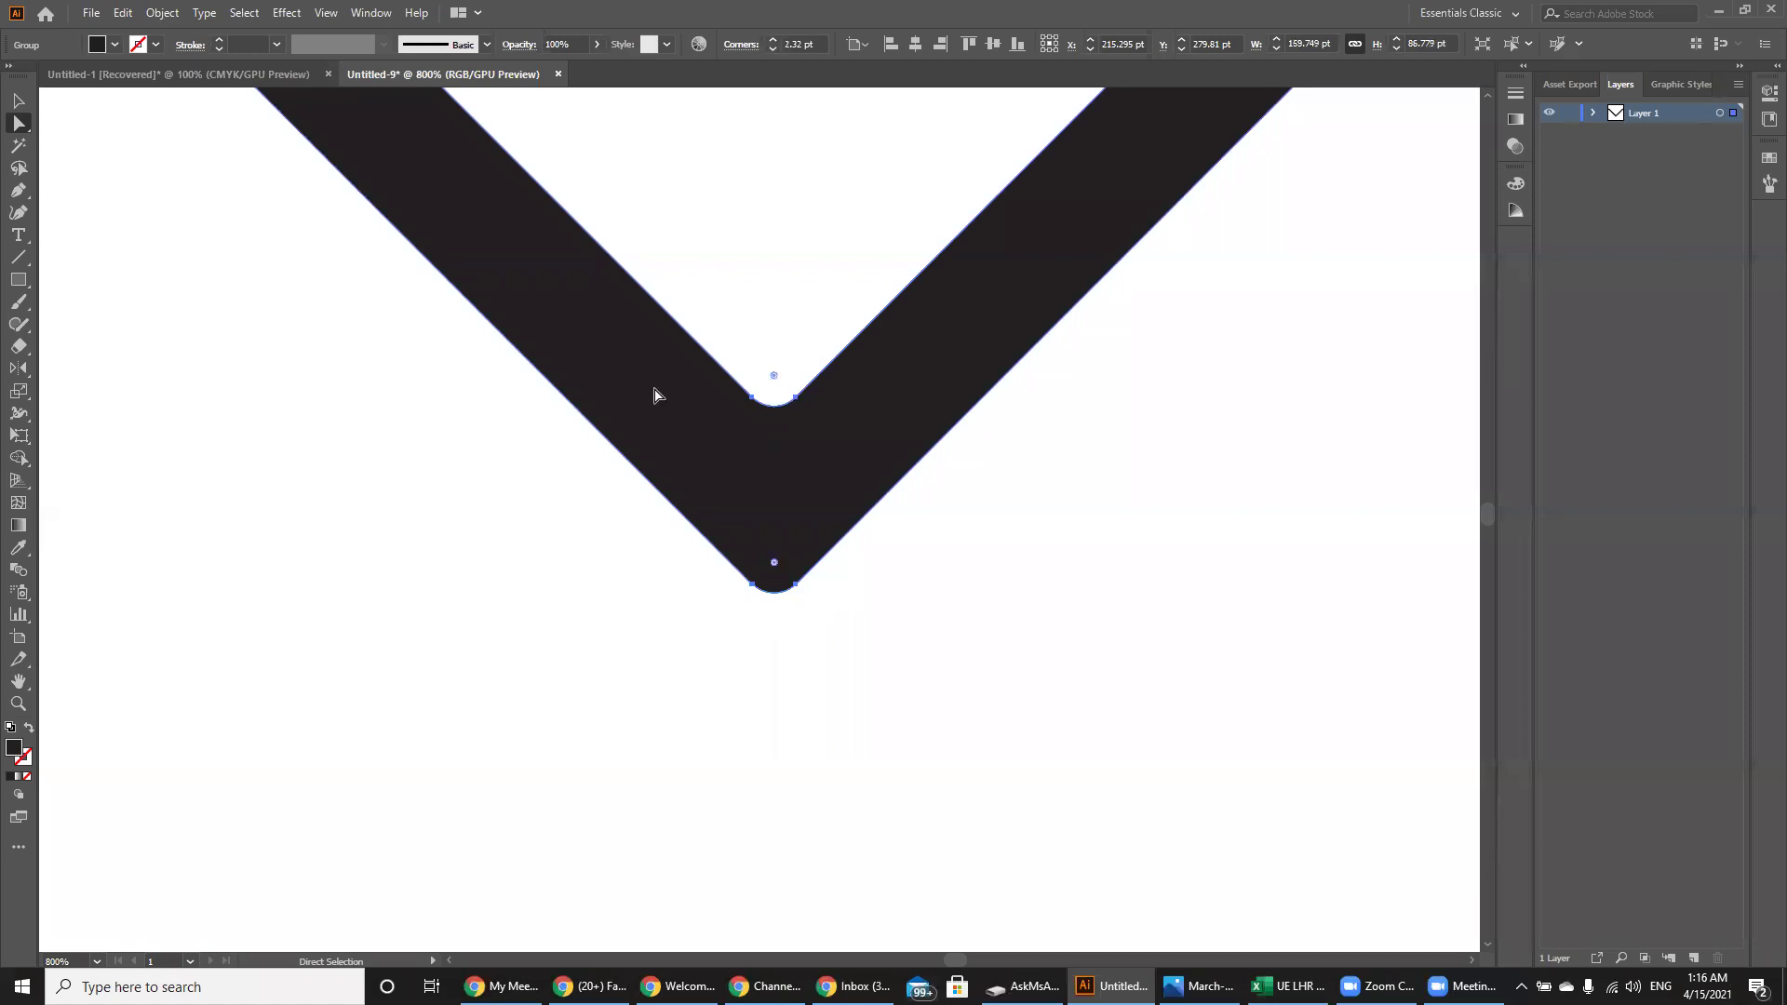
click(17, 102)
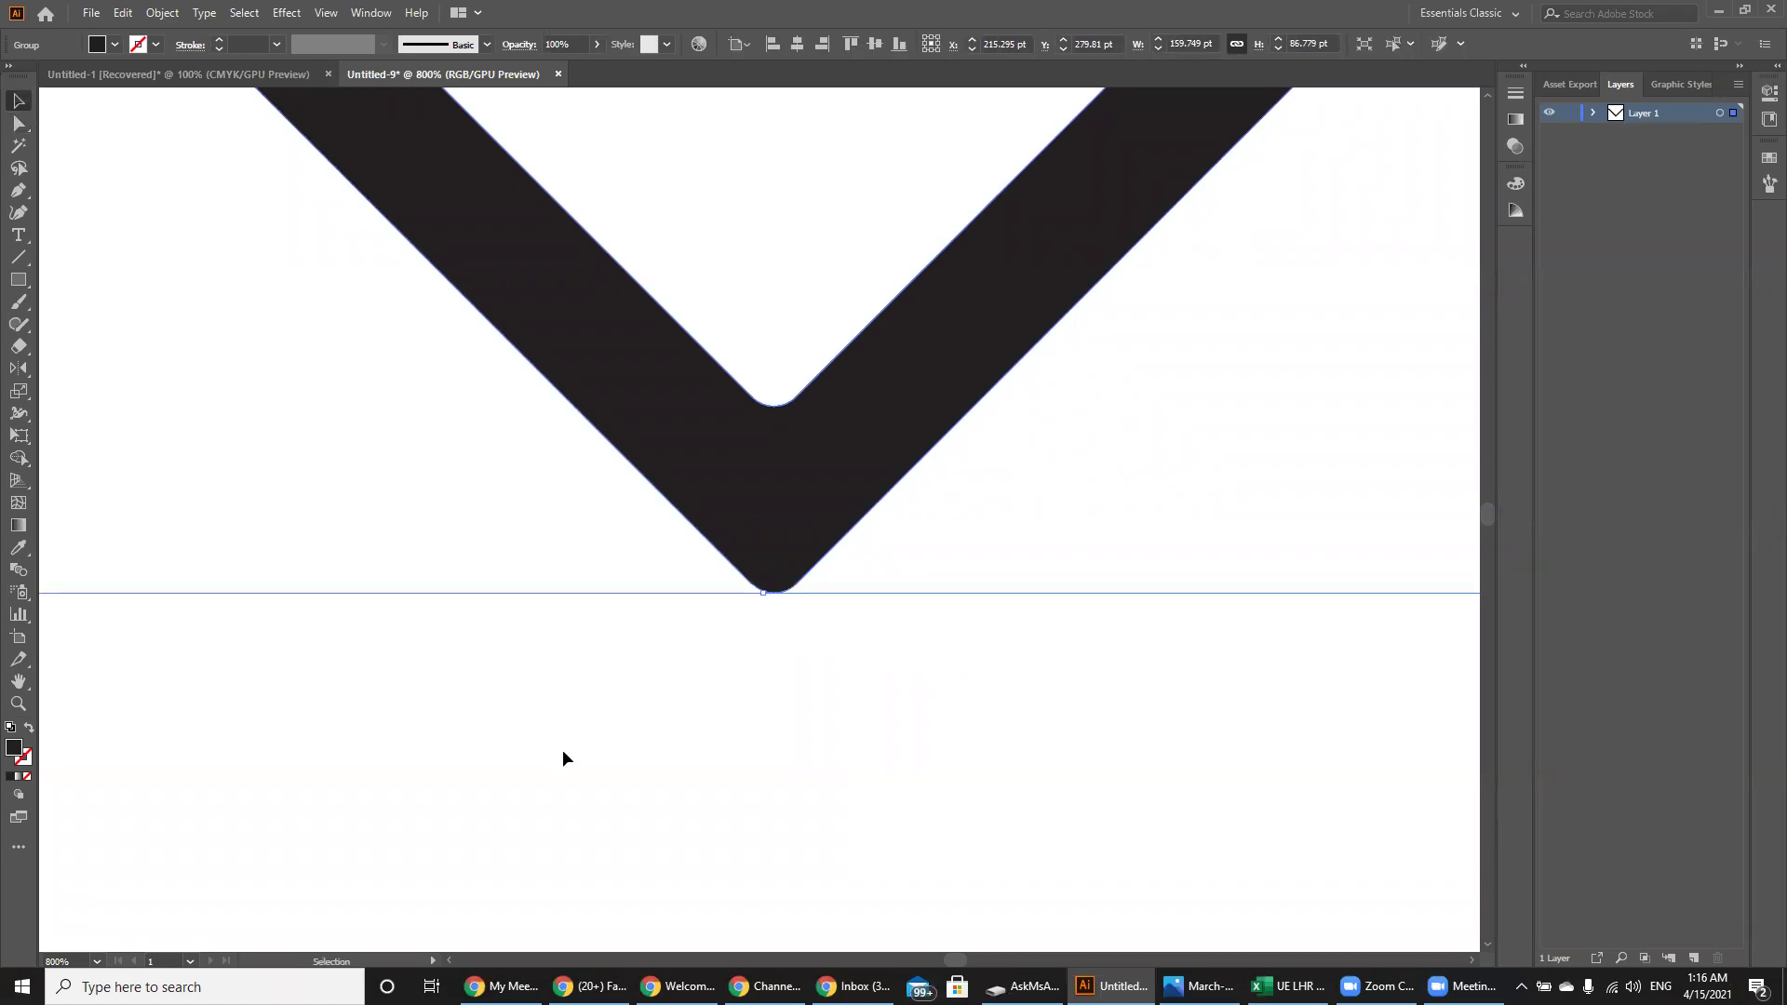
- Undo the corner rounding, the merge and the move, returning to two separate expanded bars
key(a)
key(ctrl+z)
key(ctrl+z)
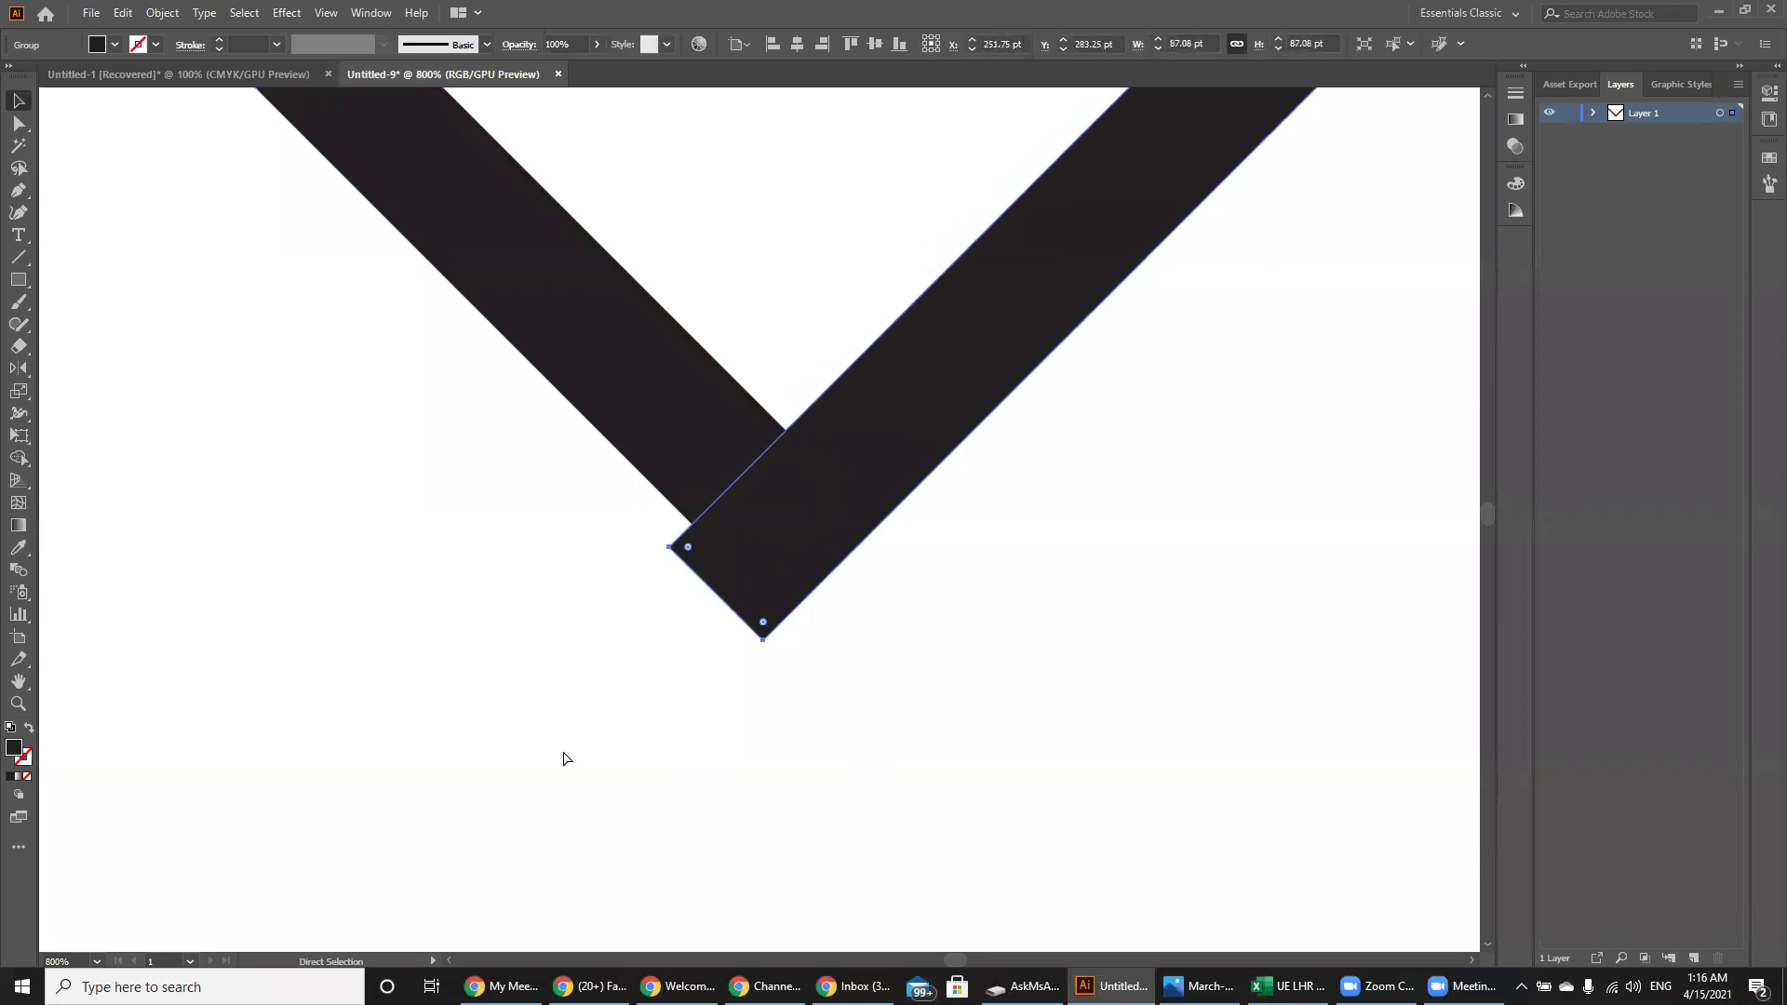
key(ctrl+z)
key(ctrl+z)
key(ctrl+z)
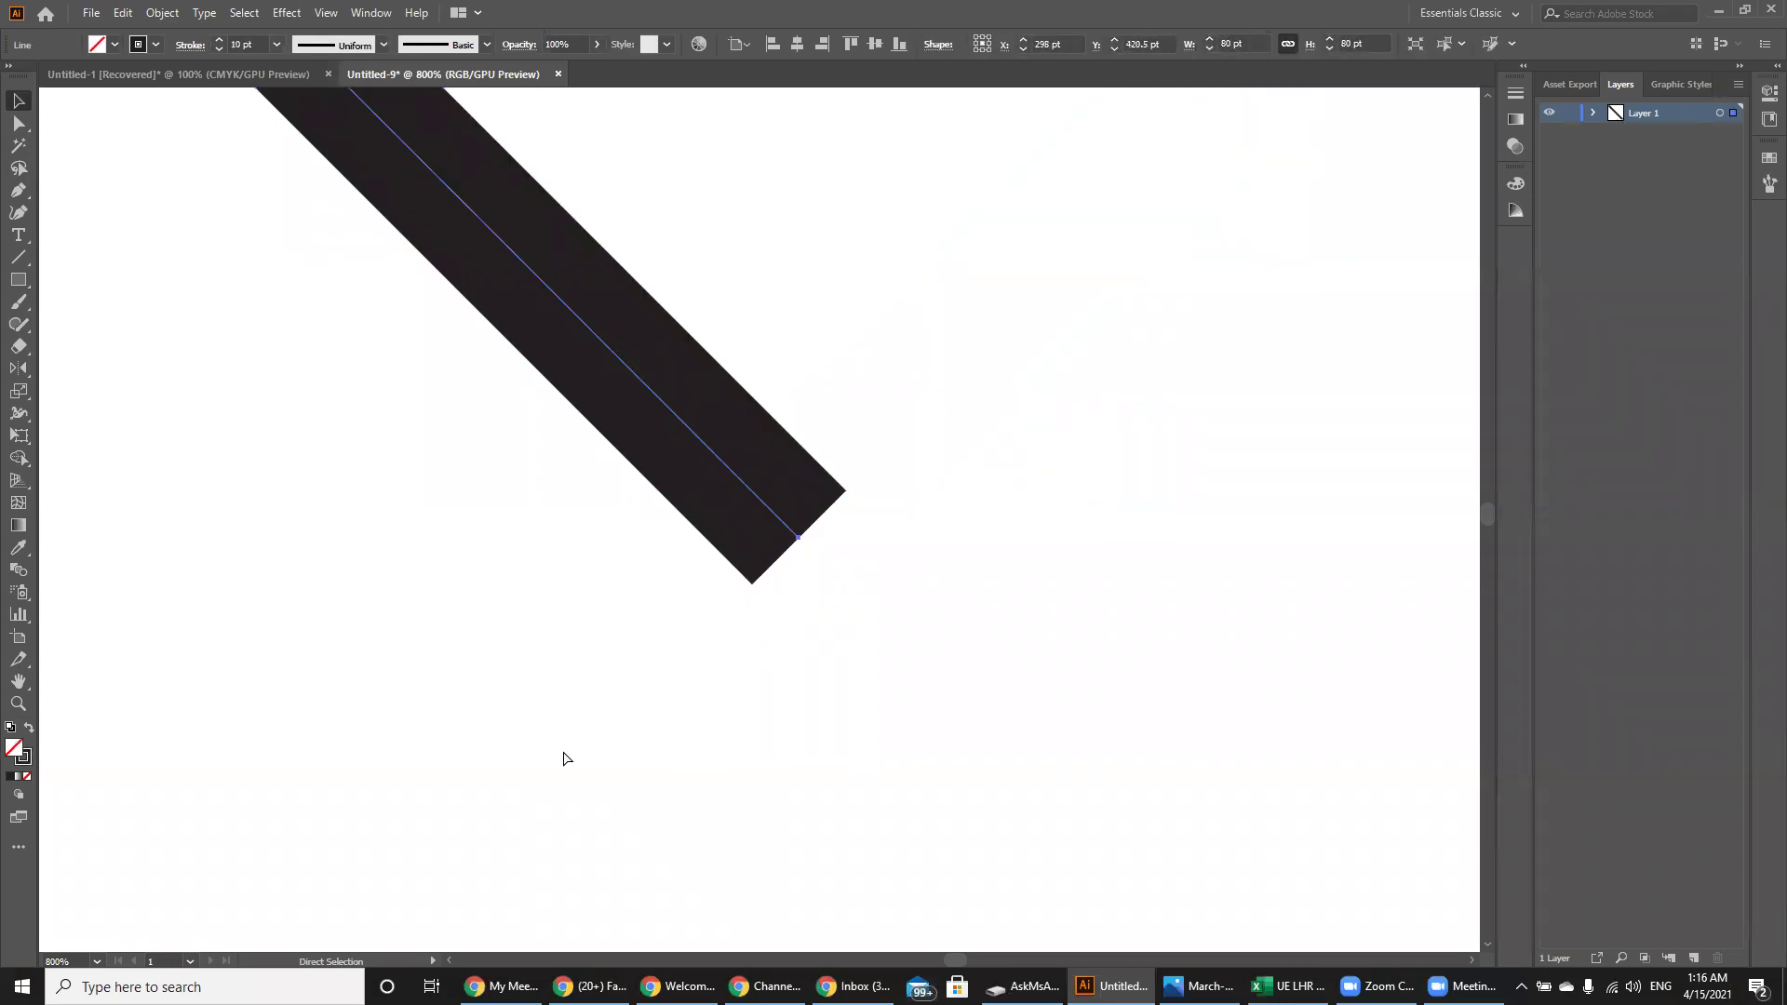
key(ctrl+z)
key(ctrl+shift+z)
key(ctrl+shift+z)
key(v)
key(ctrl+z)
key(ctrl+z)
key(ctrl+z)
key(ctrl+shift+z)
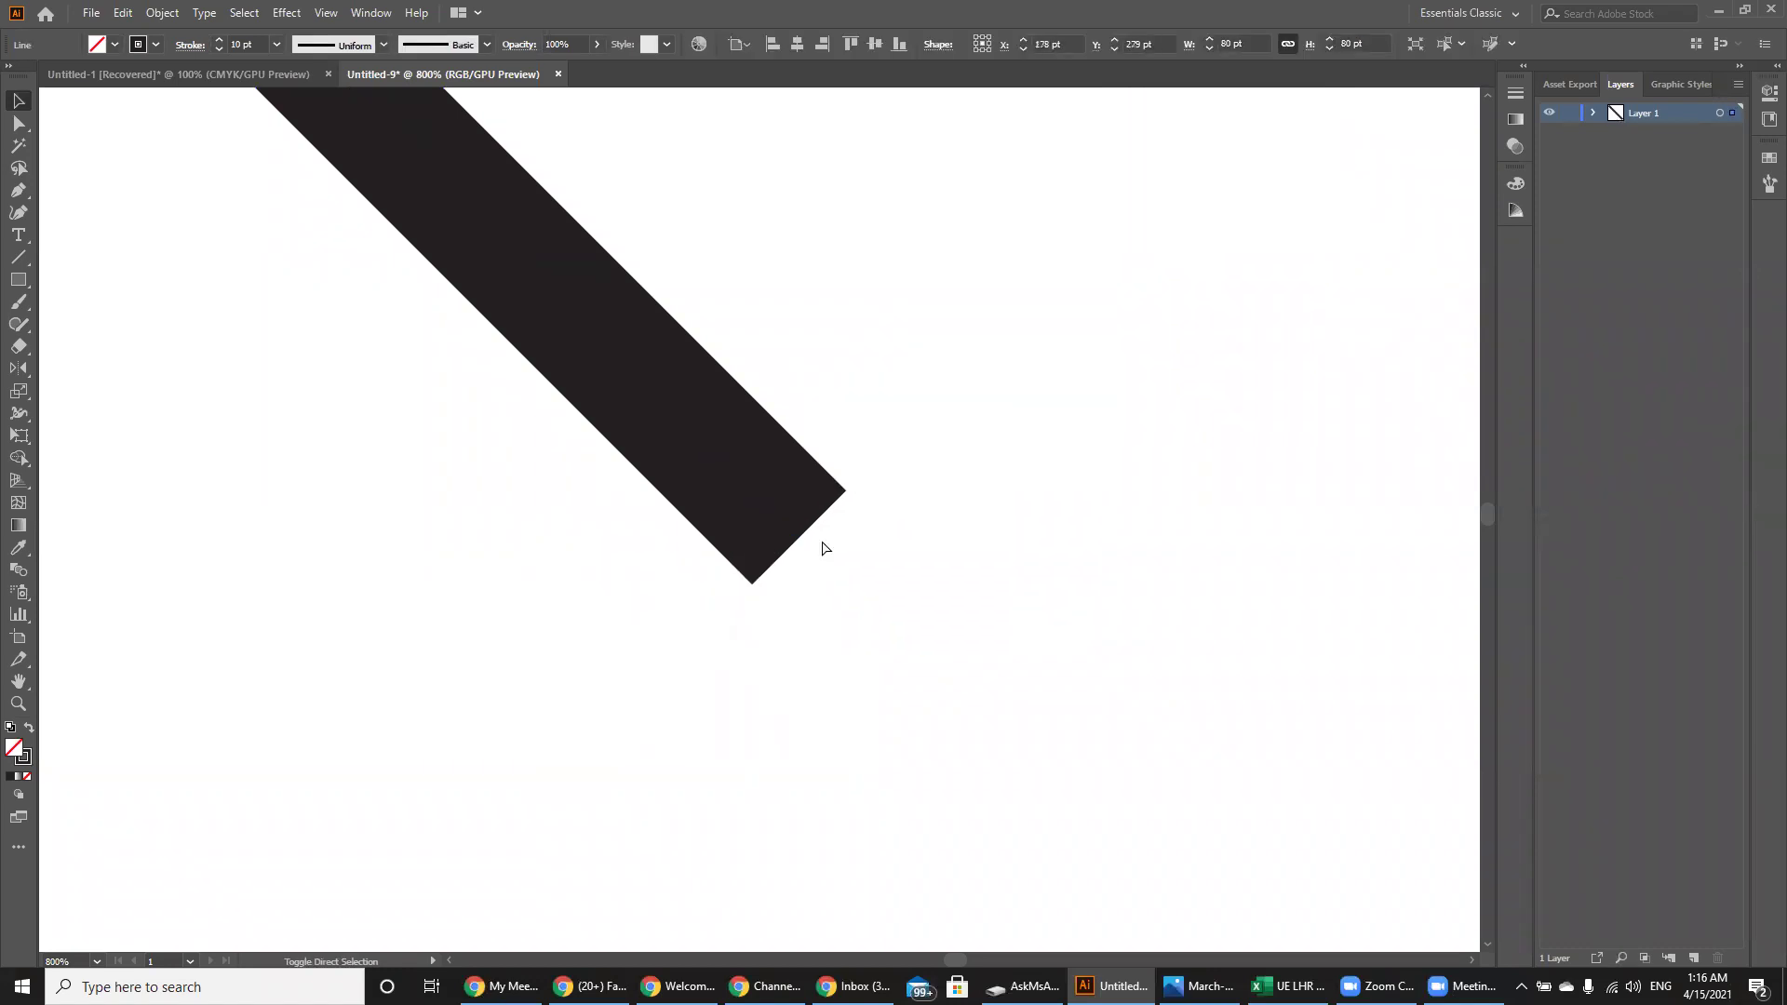
key(ctrl+shift+z)
- Move the right bar to about X 251.188 pt, Y 279.281 pt so its lower end lines up with the left bar's outer edge
click(825, 550)
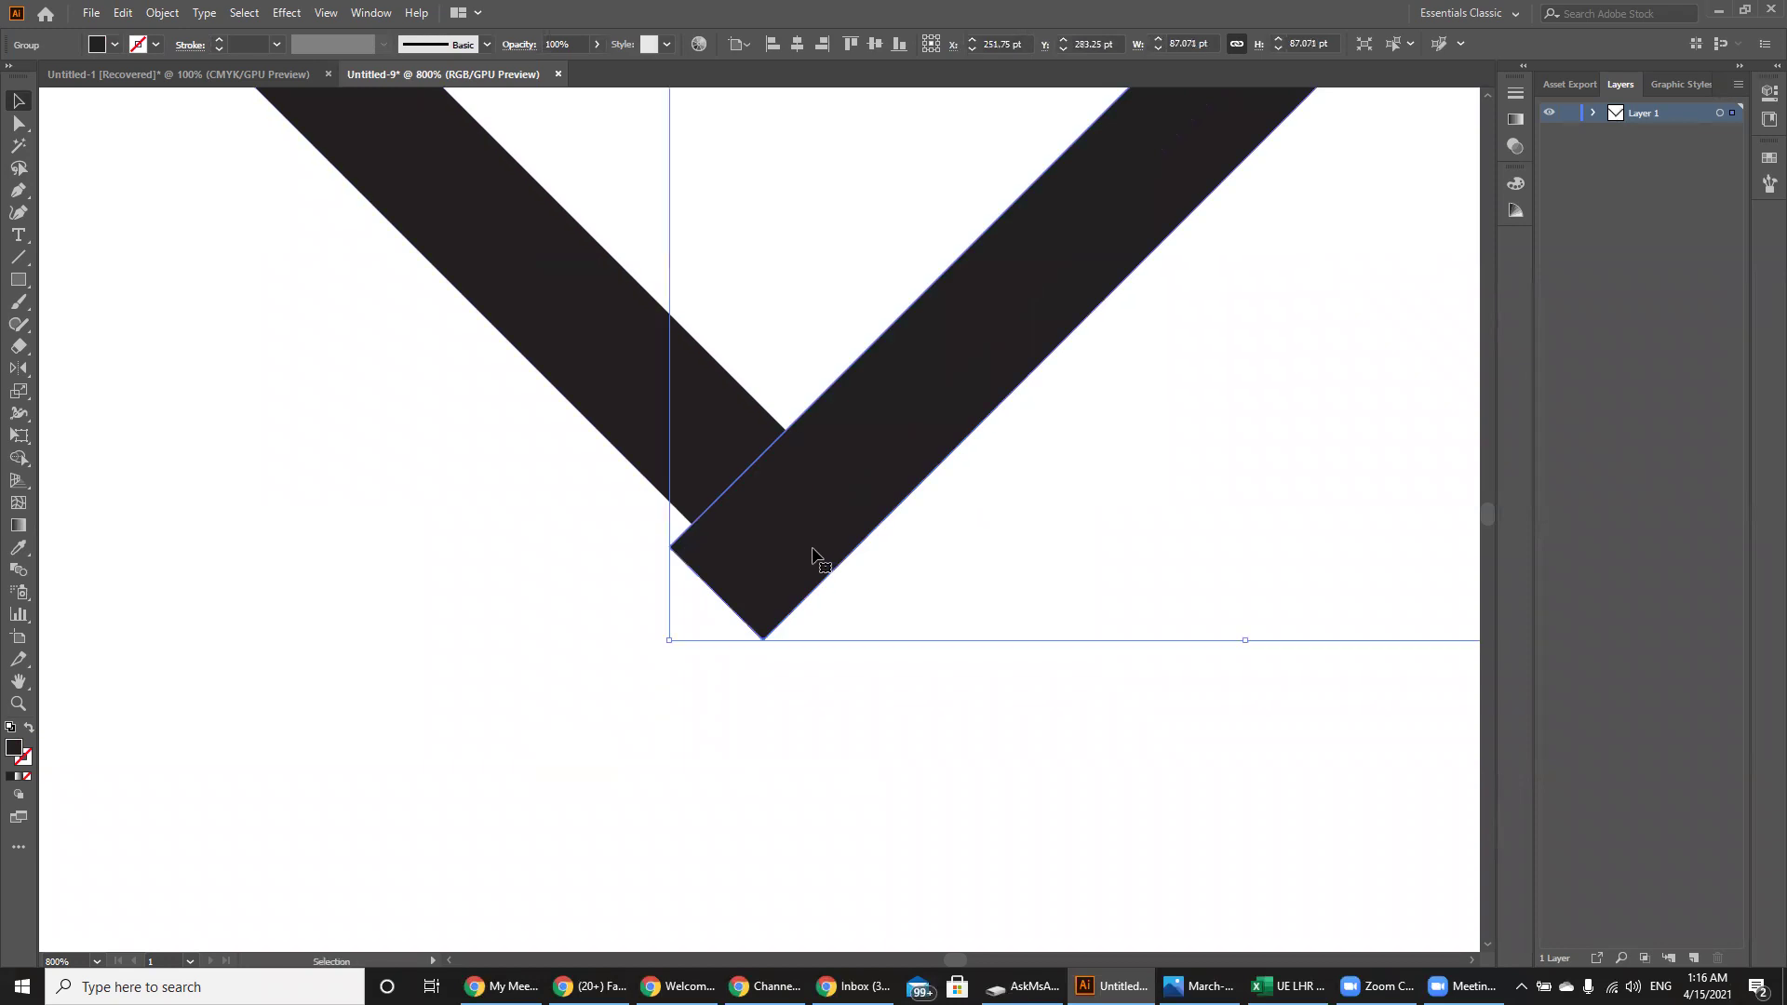
drag(794, 549, 806, 539)
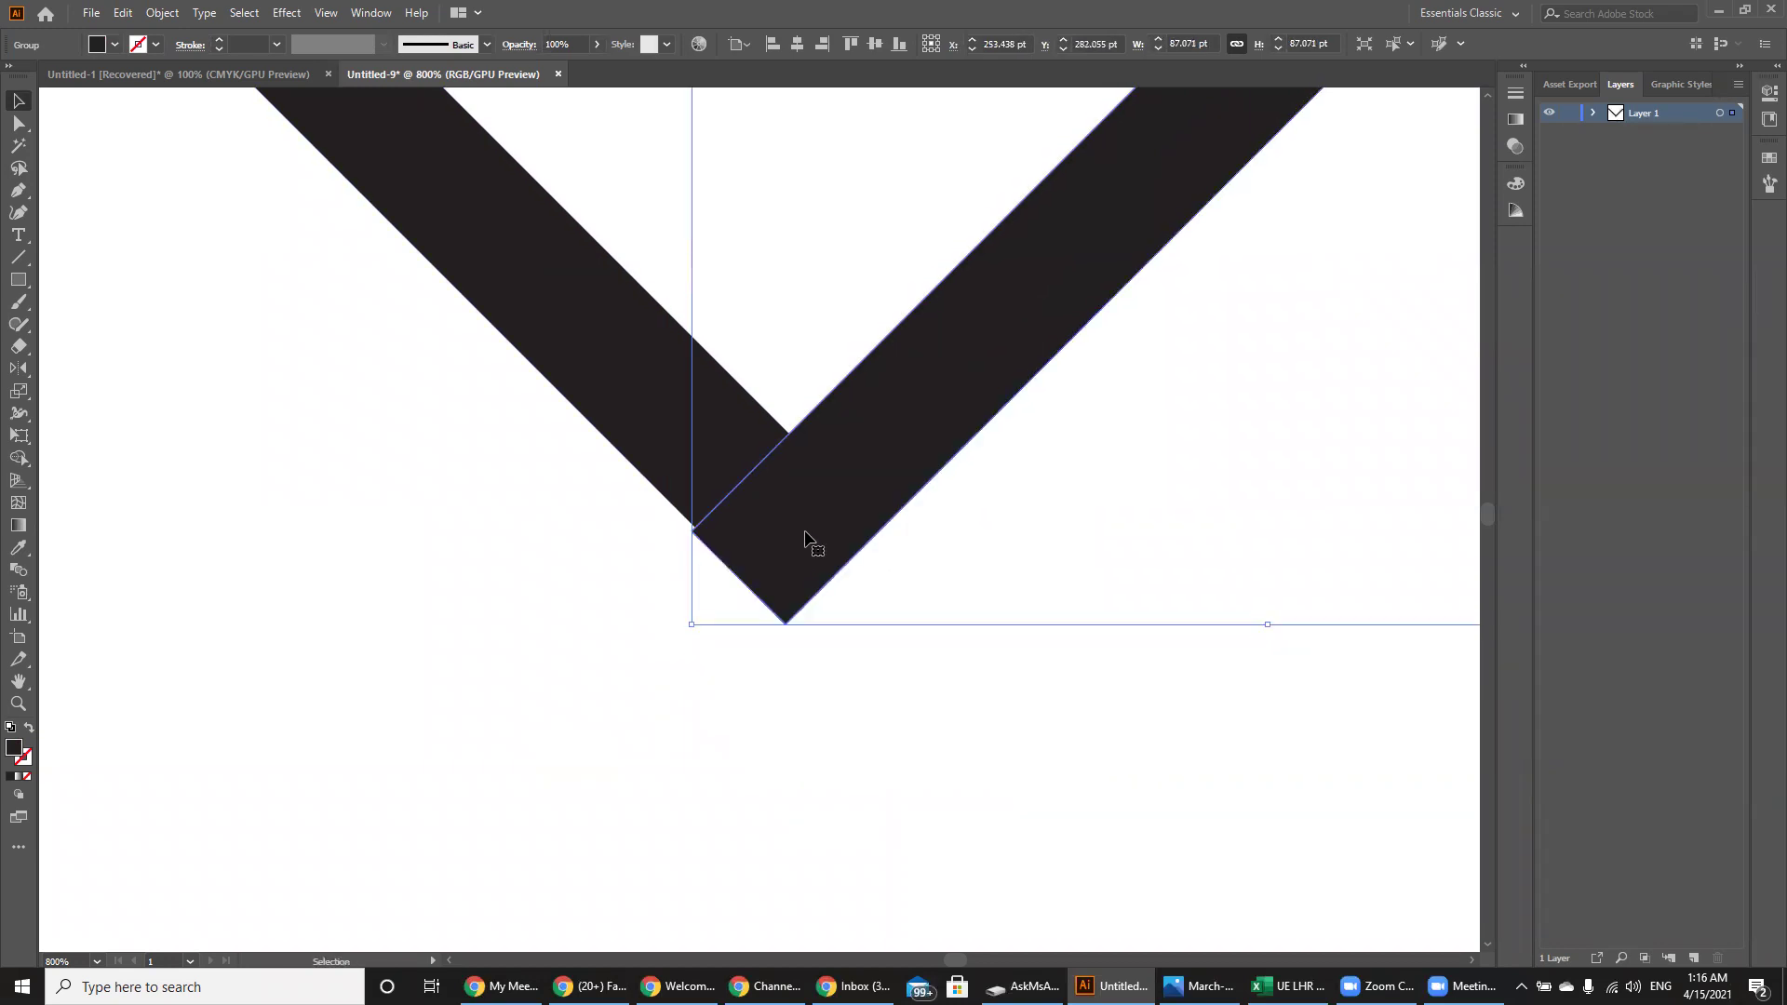
click(588, 385)
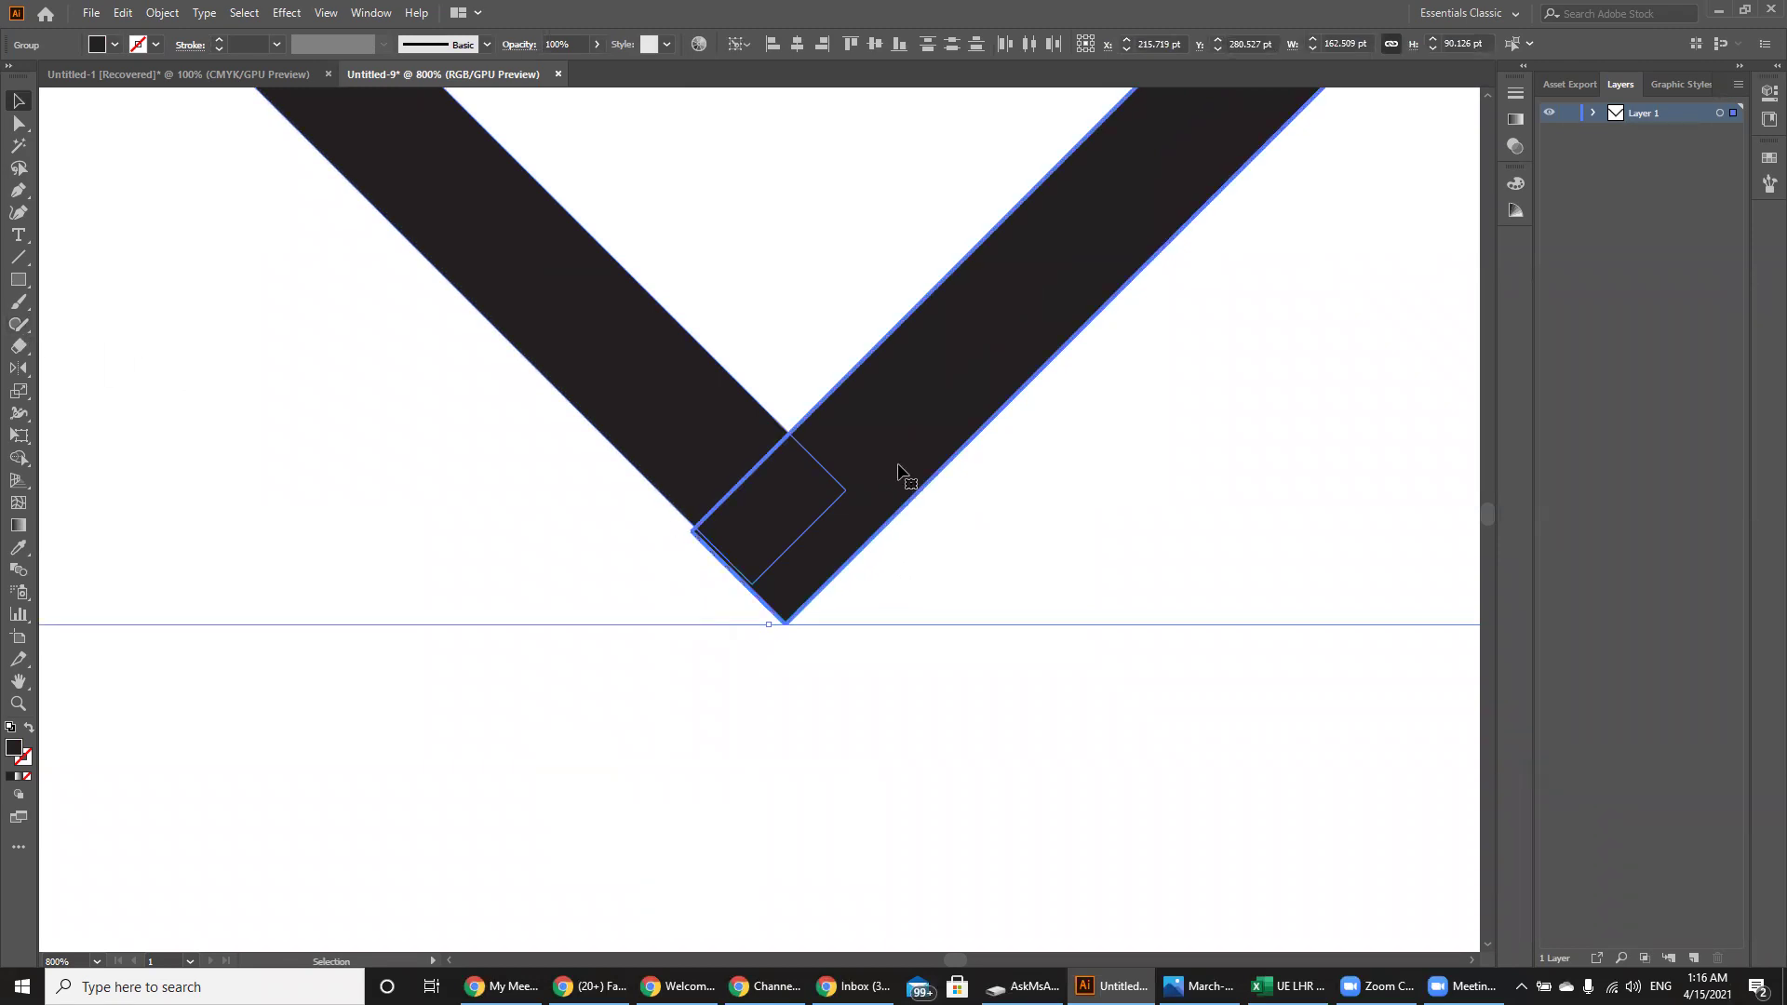
click(870, 438)
drag(869, 439, 845, 404)
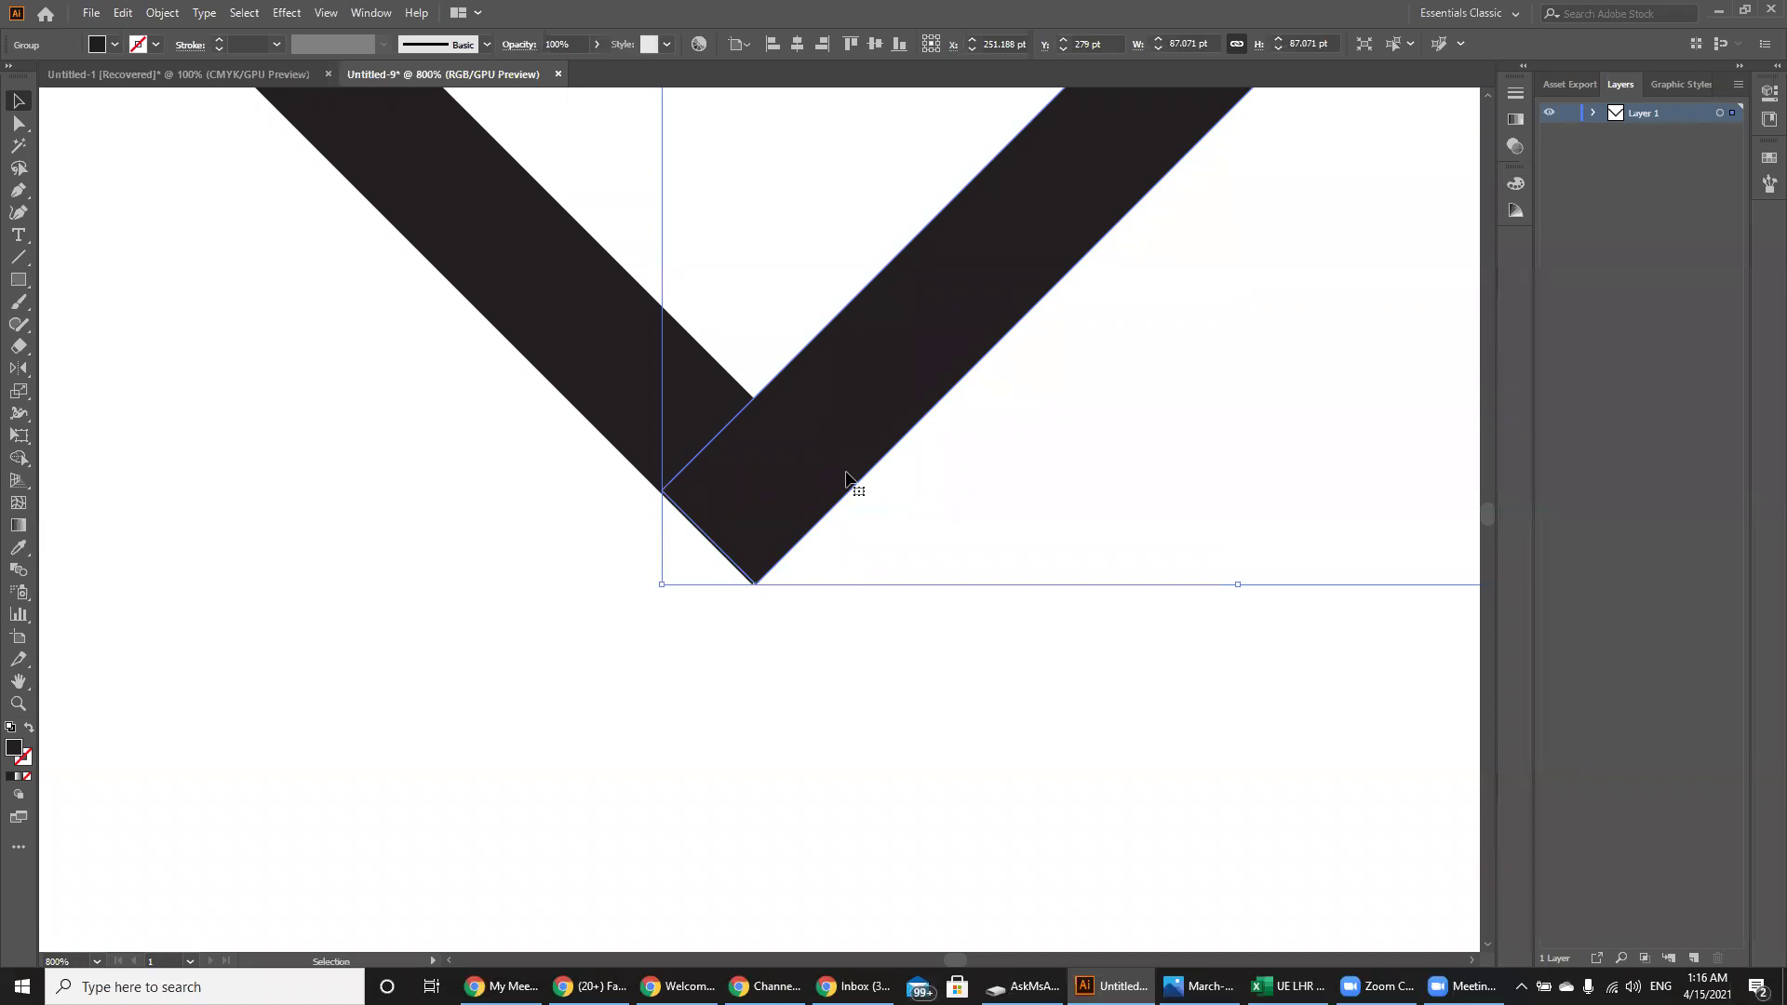
key(Left)
drag(754, 495, 755, 499)
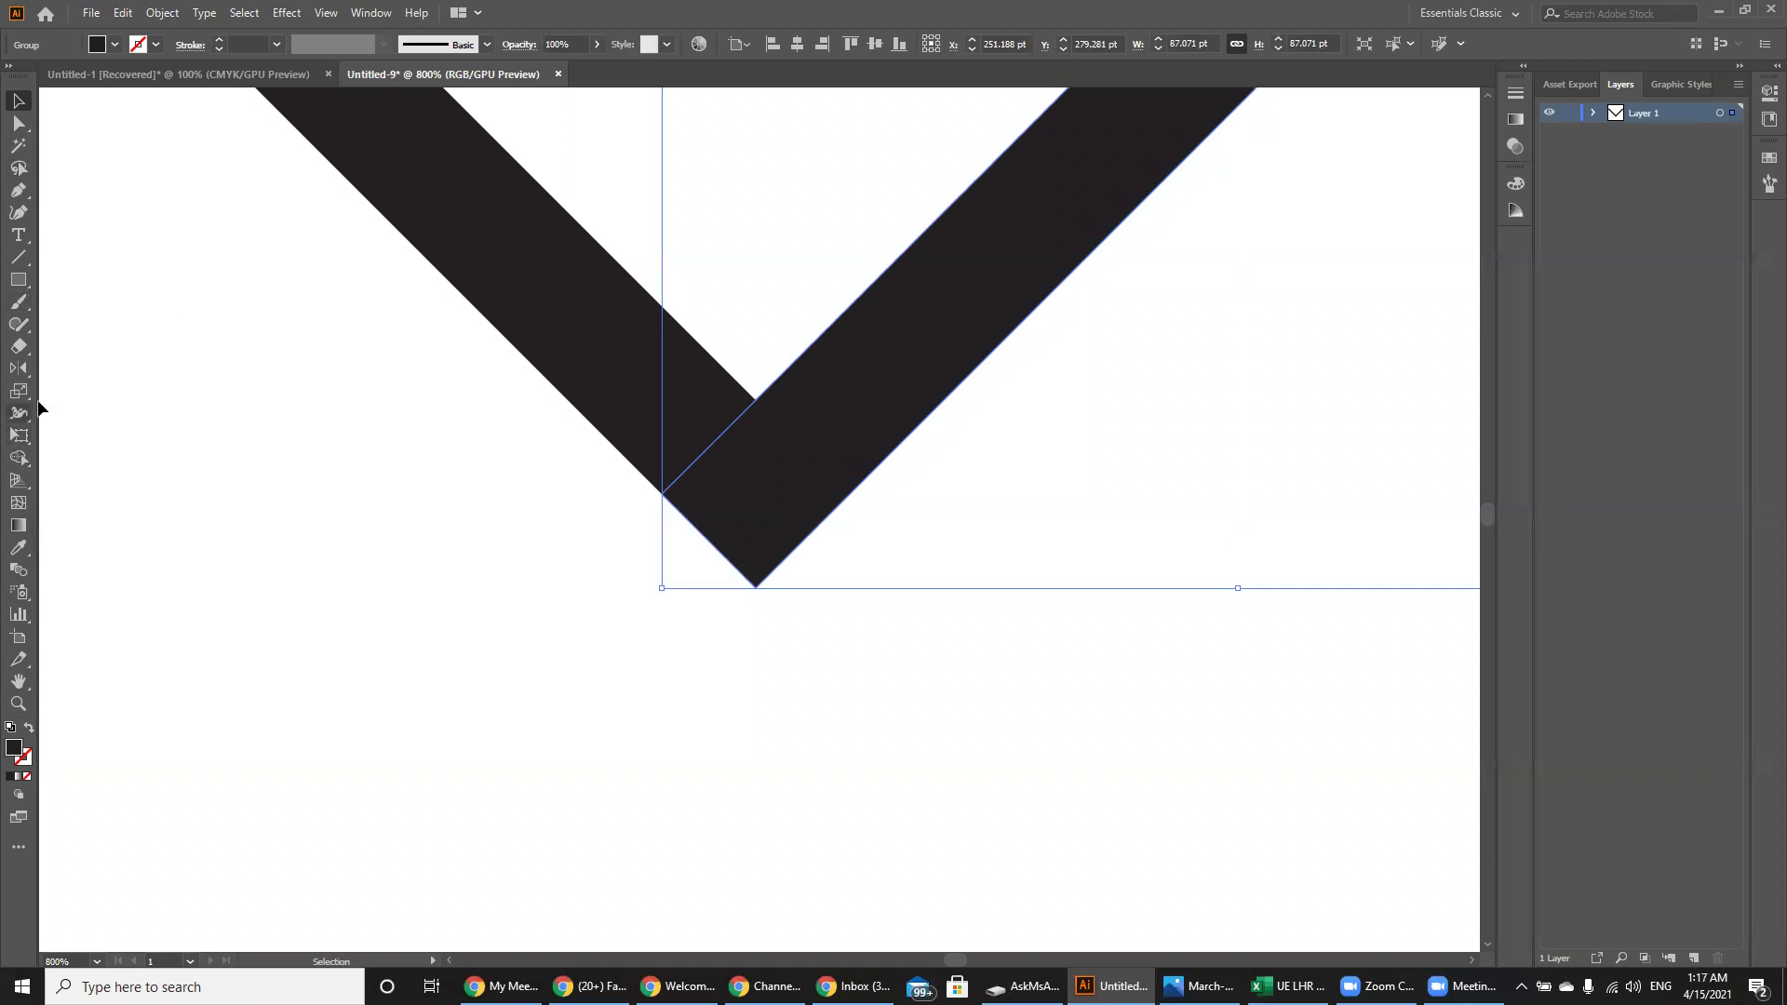
- Select both bars and merge them into one V shape with the Shape Builder
key(ctrl+a)
click(20, 458)
mouse_move(750, 446)
mouse_down()
mouse_move(774, 508)
mouse_move(841, 426)
mouse_up()
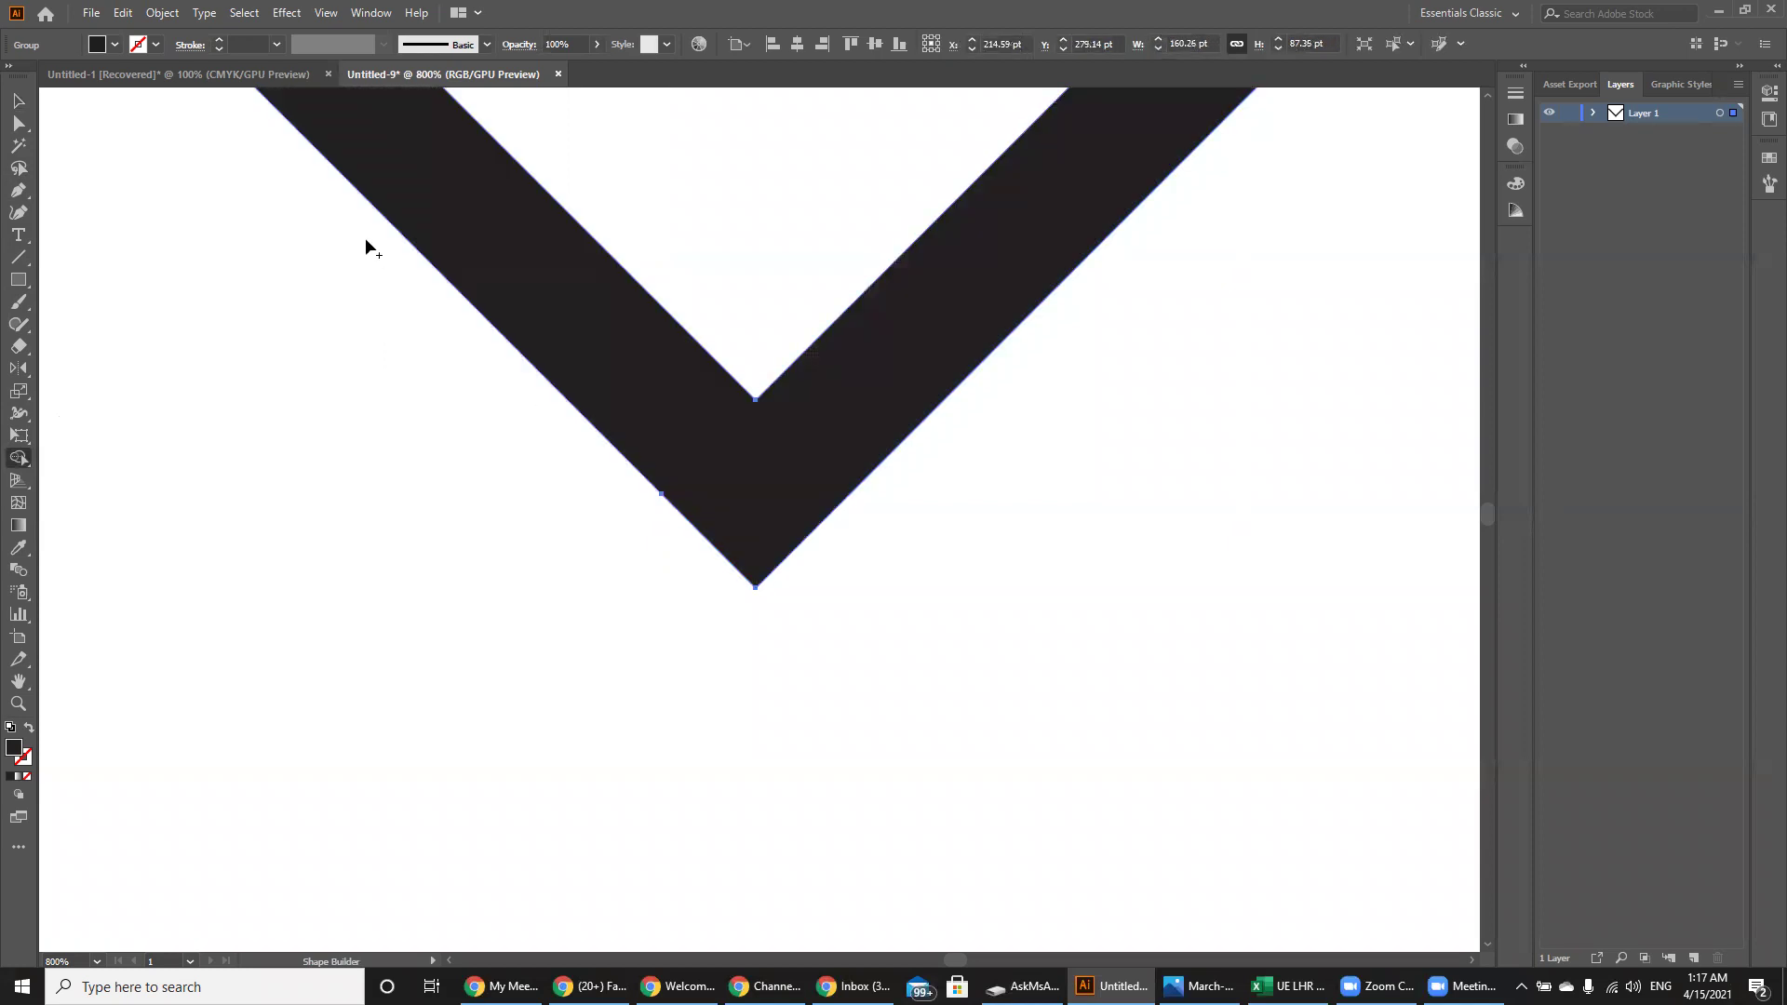
- Round all corners of the V shape with a radius of about 2.93 pt and deselect it
scroll(365, 237, up, 5)
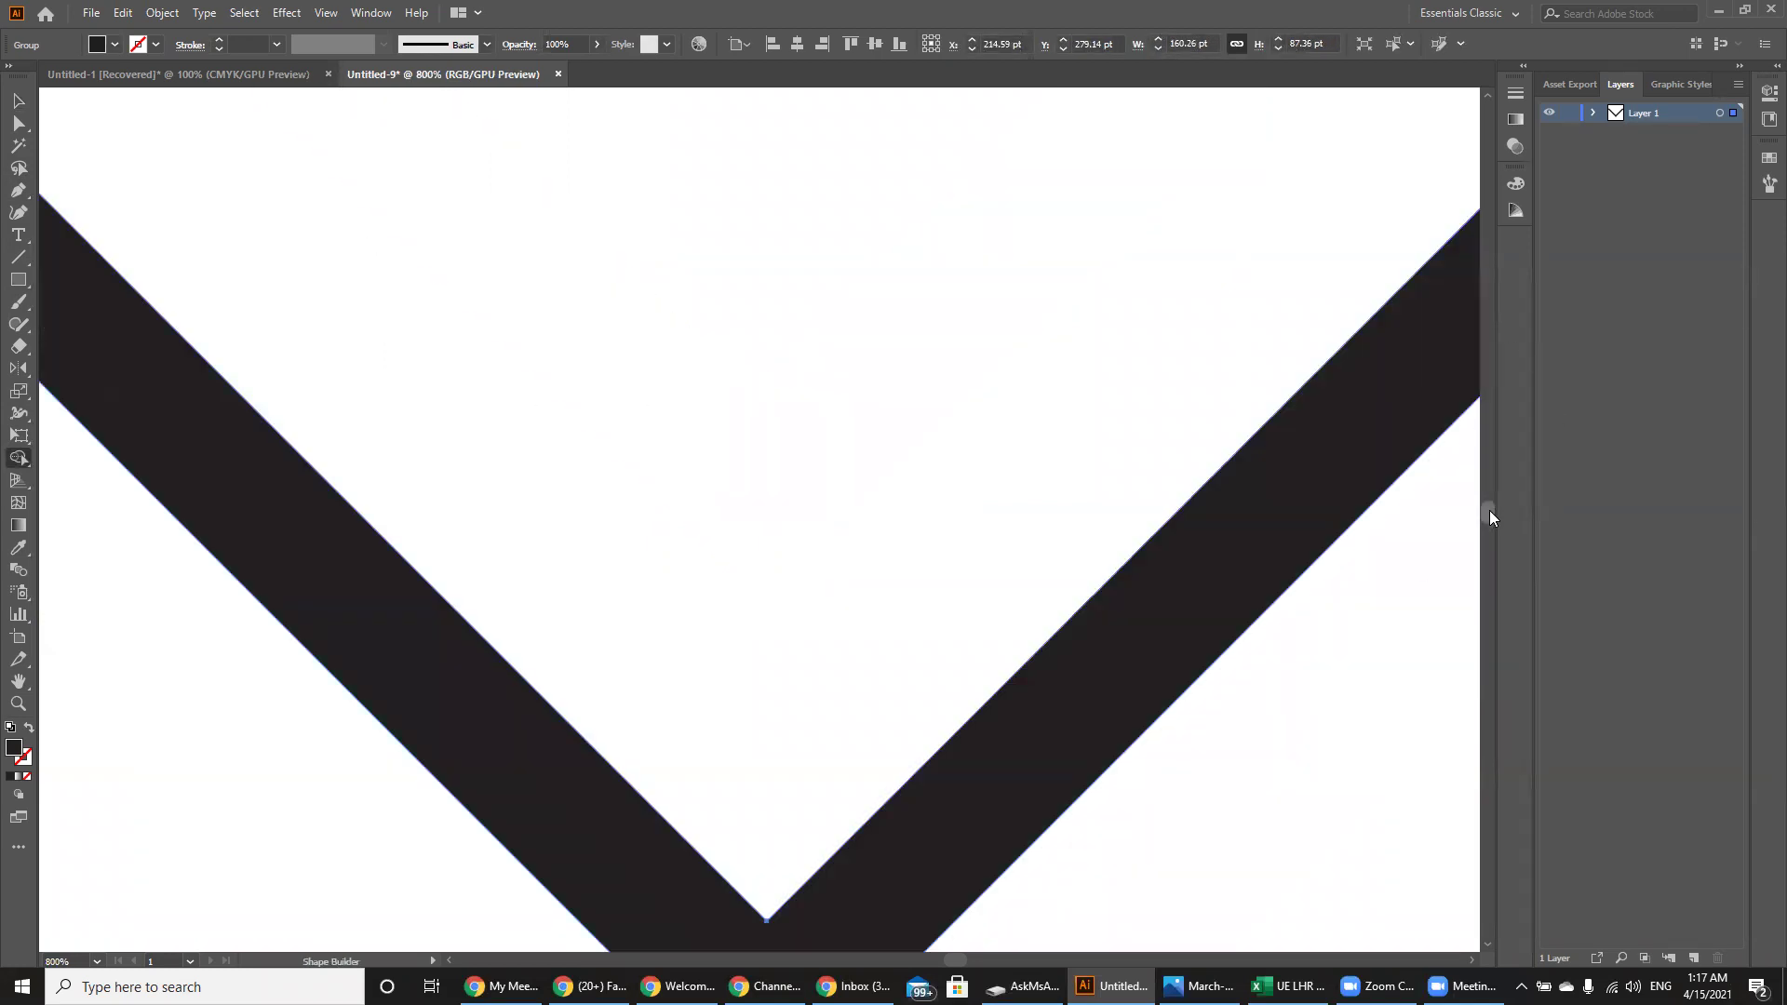
scroll(1489, 512, down, 2)
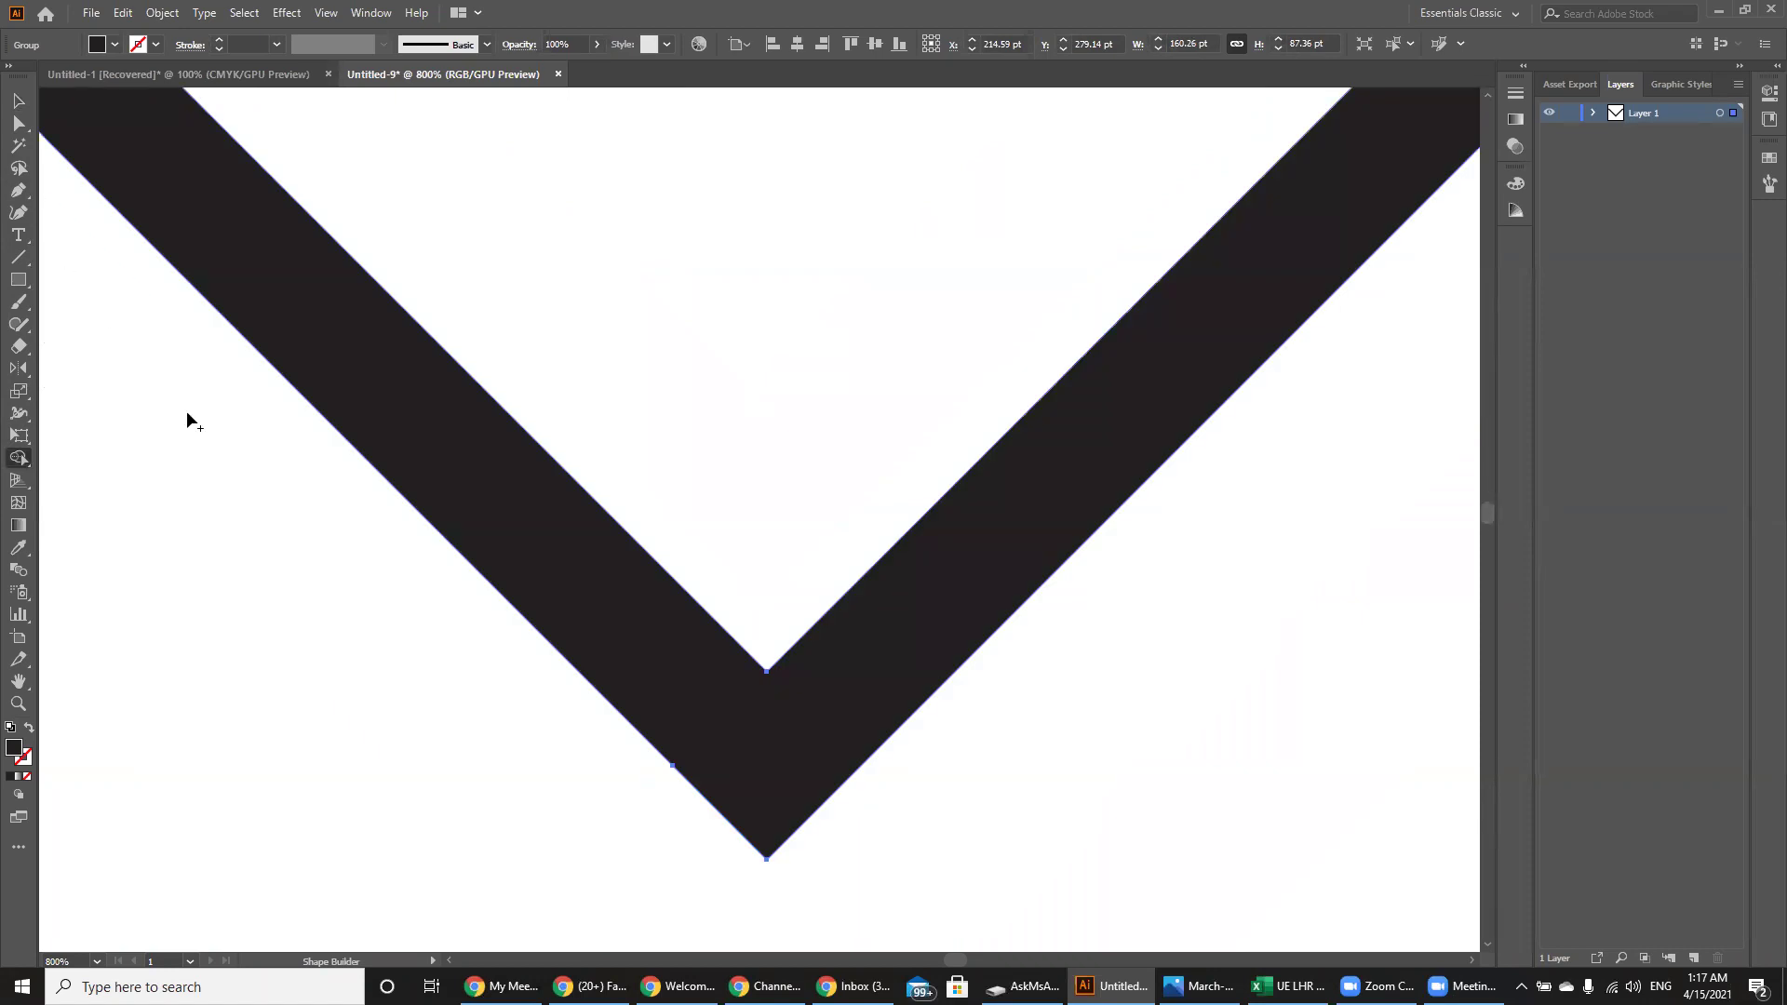
key(a)
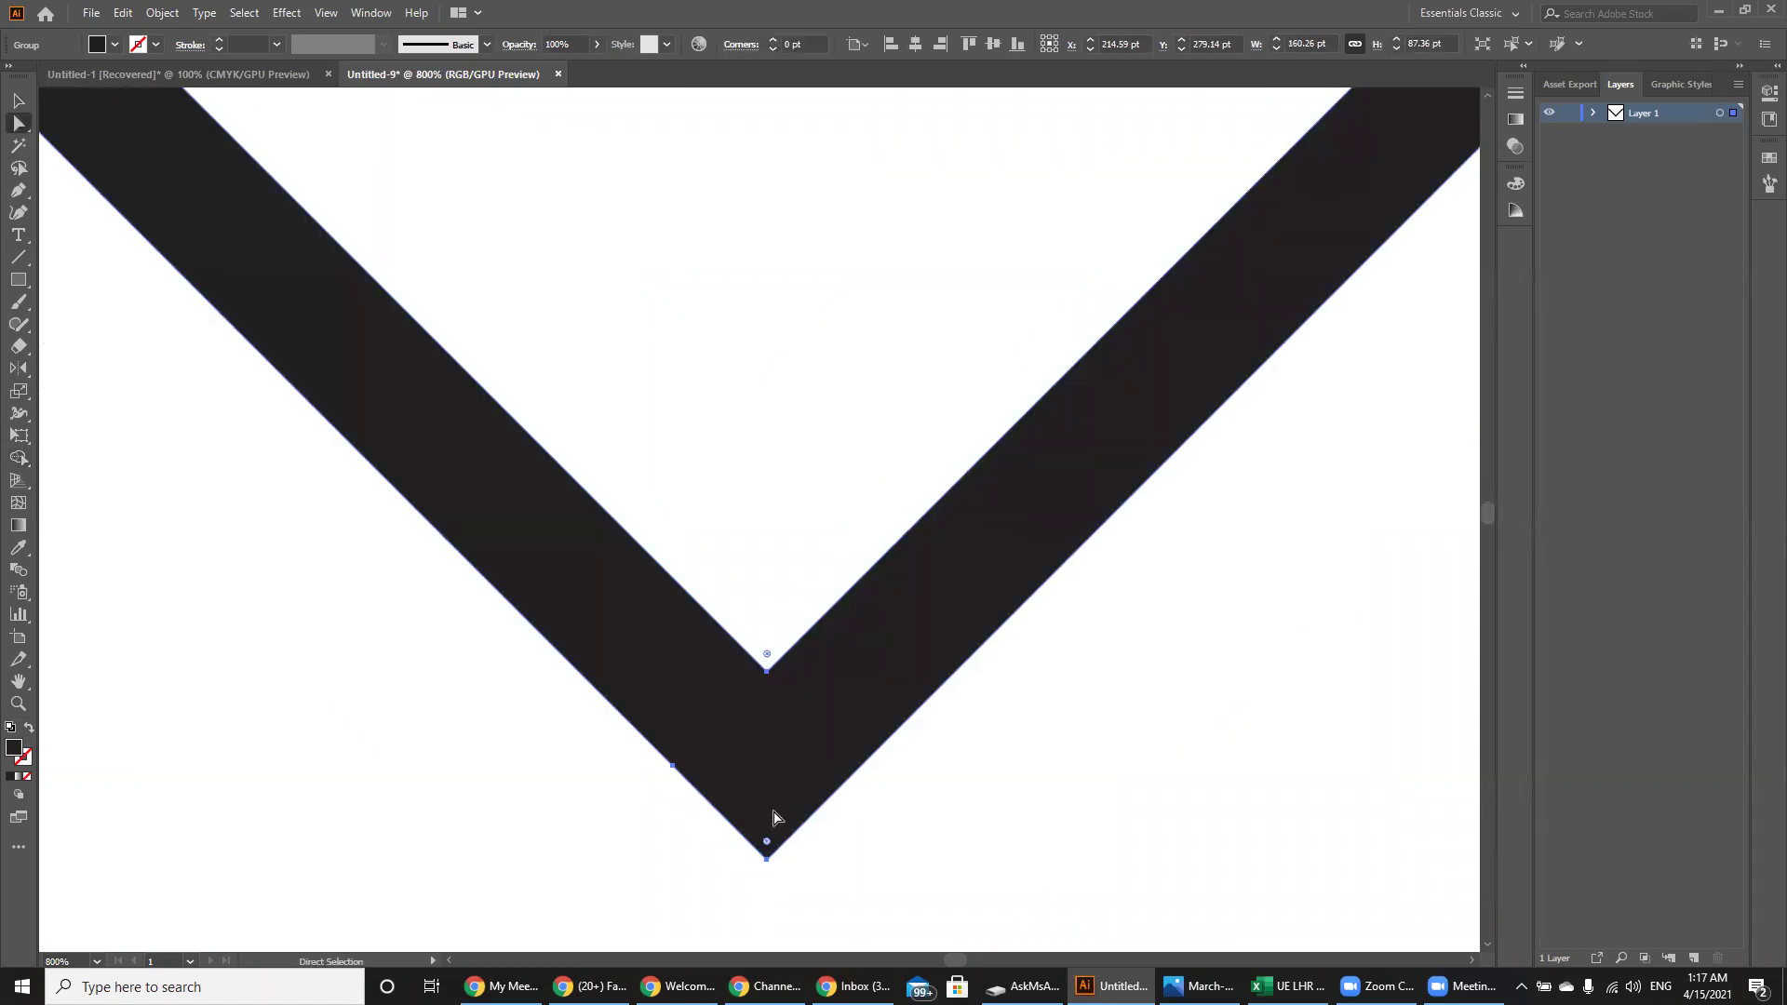
drag(770, 828, 765, 802)
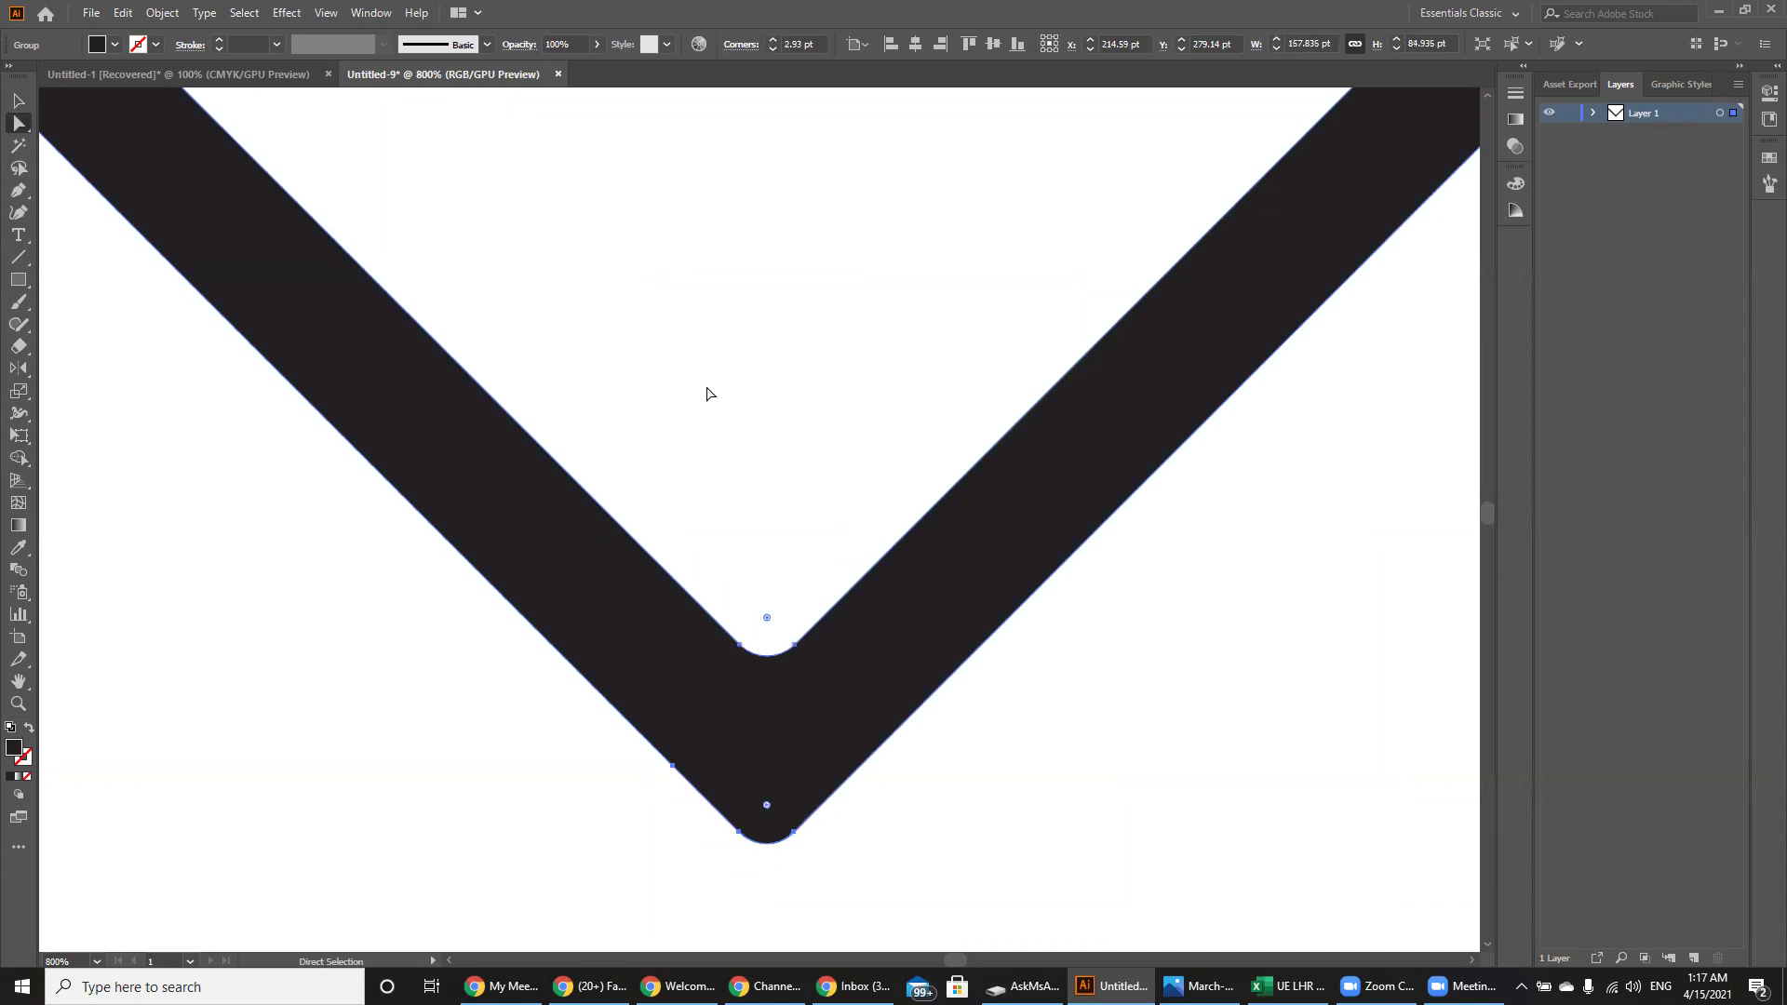
click(800, 426)
key(ctrl+1)
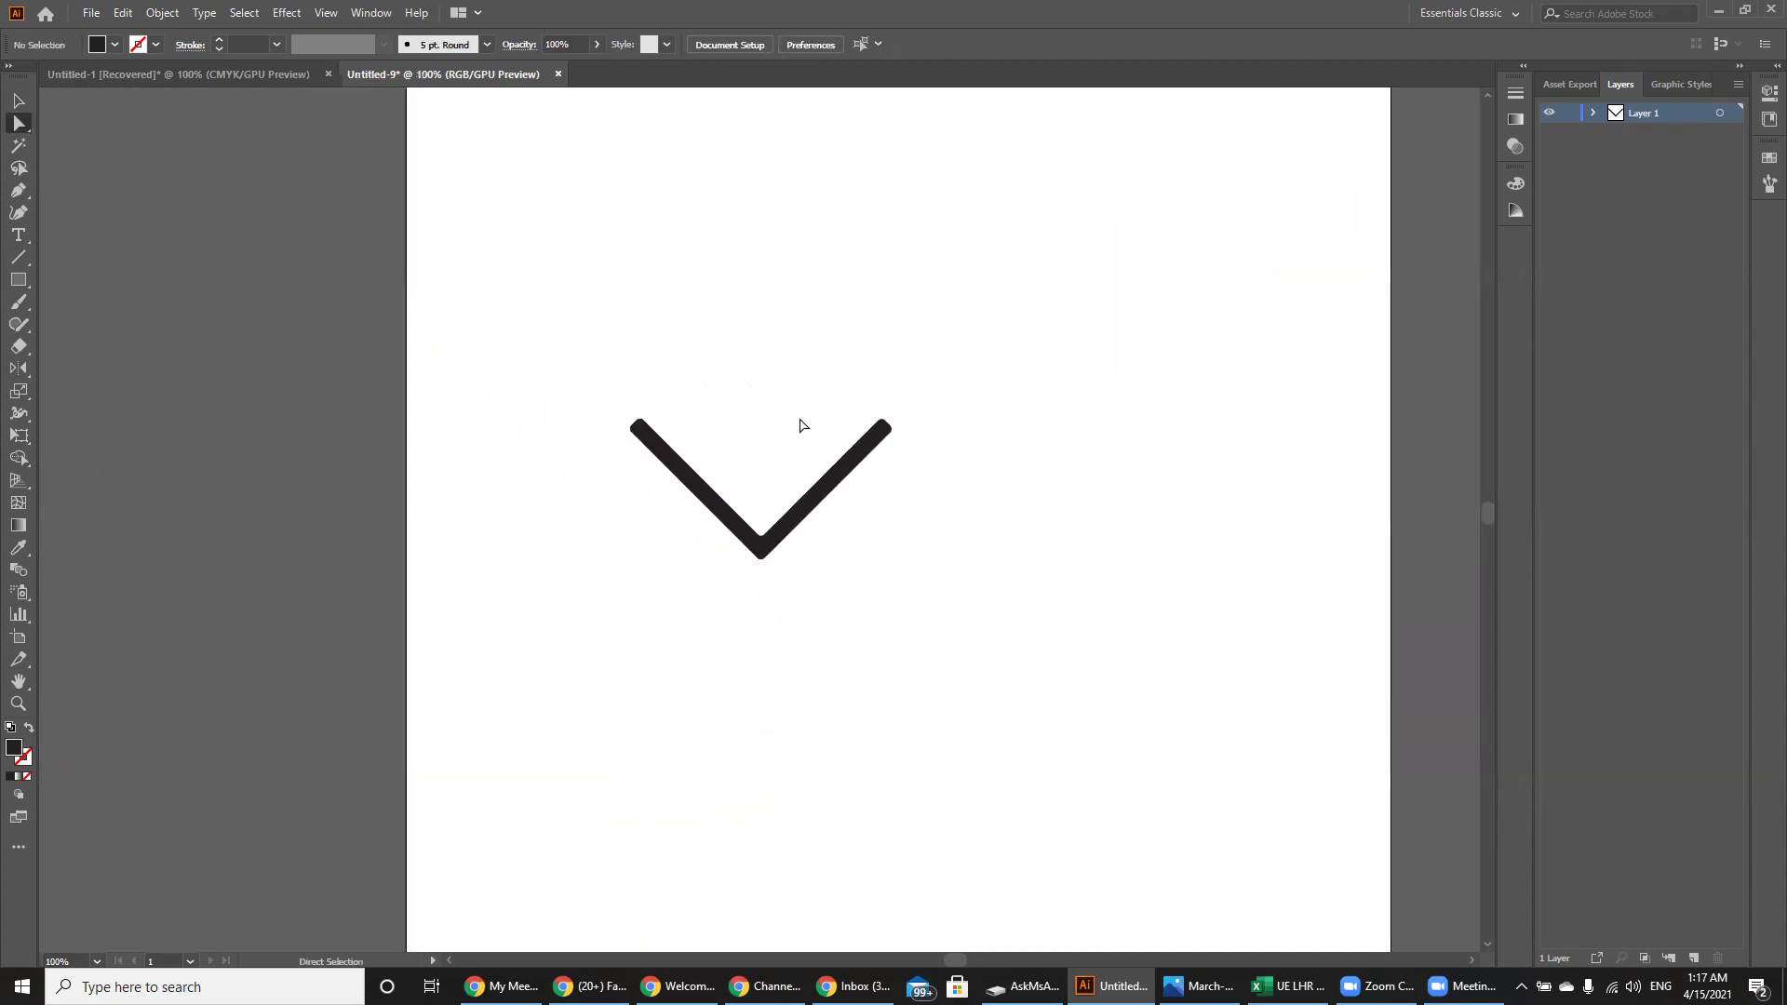
- Switch to Chrome and look through the next submitted icon designs on Facebook
drag(534, 407, 1016, 647)
click(892, 613)
click(590, 986)
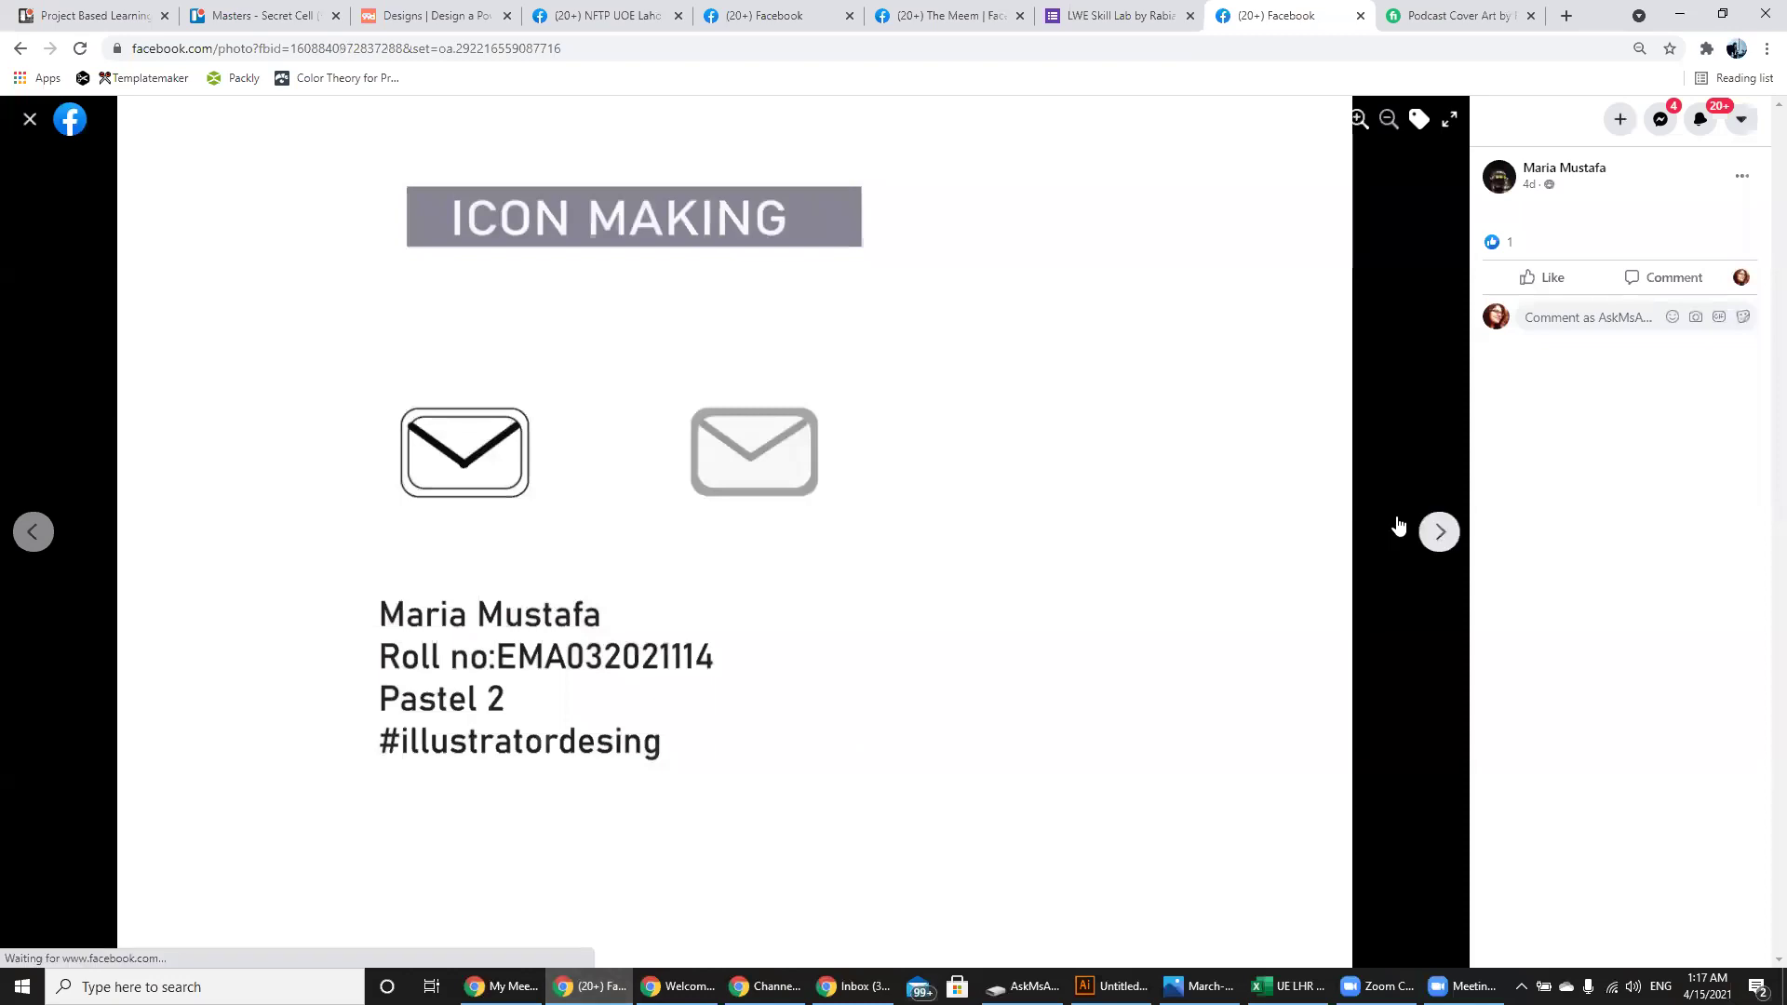
click(1436, 532)
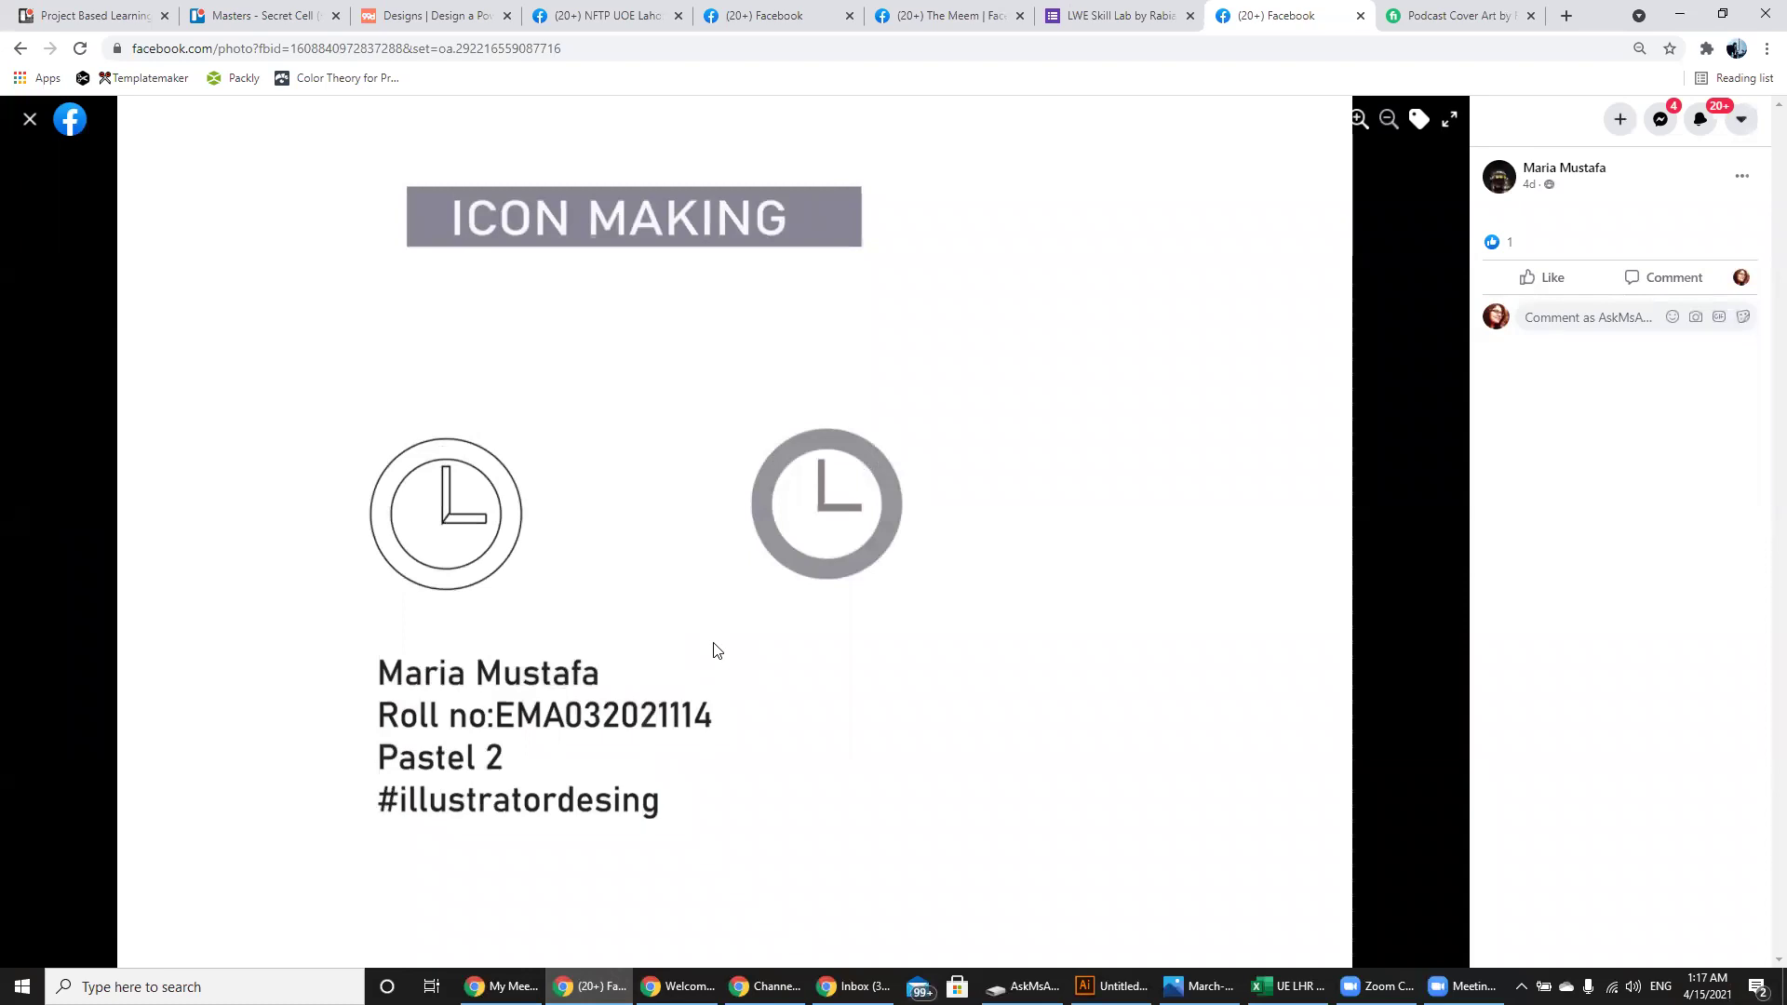
click(1440, 532)
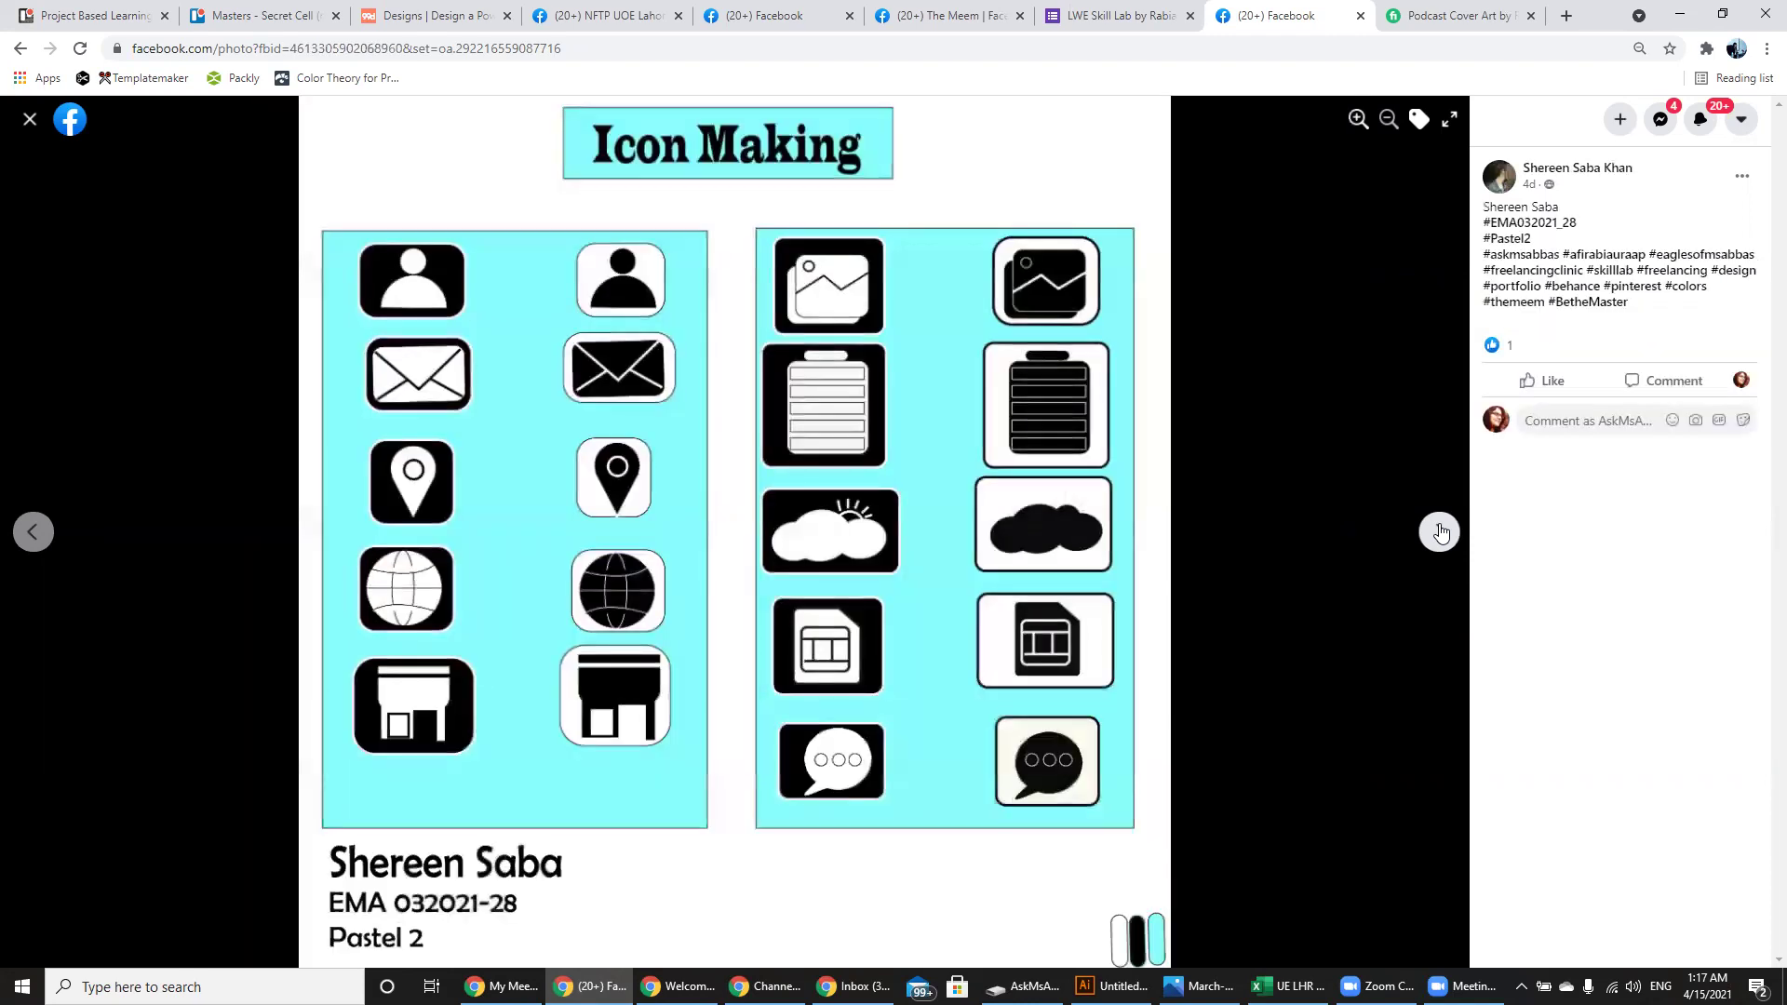
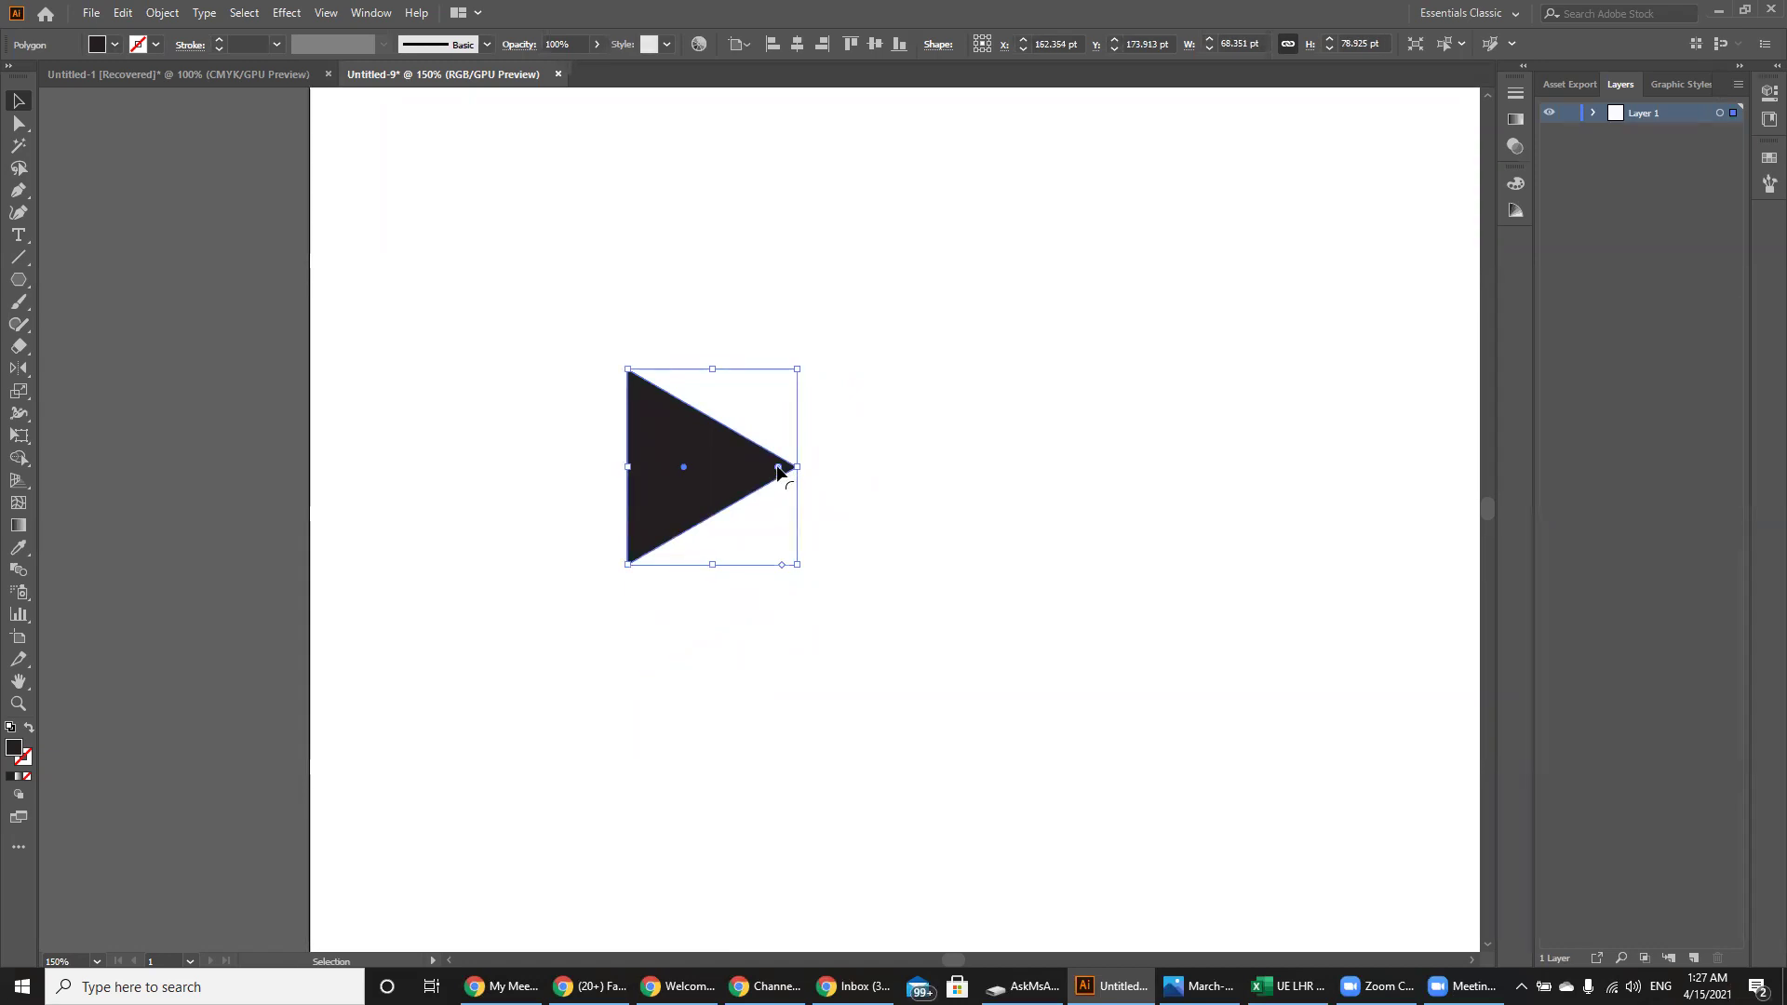
- Slightly round the triangle's corners and draw a rectangle about 110.25 × 81.75 pt over it
drag(778, 471, 769, 469)
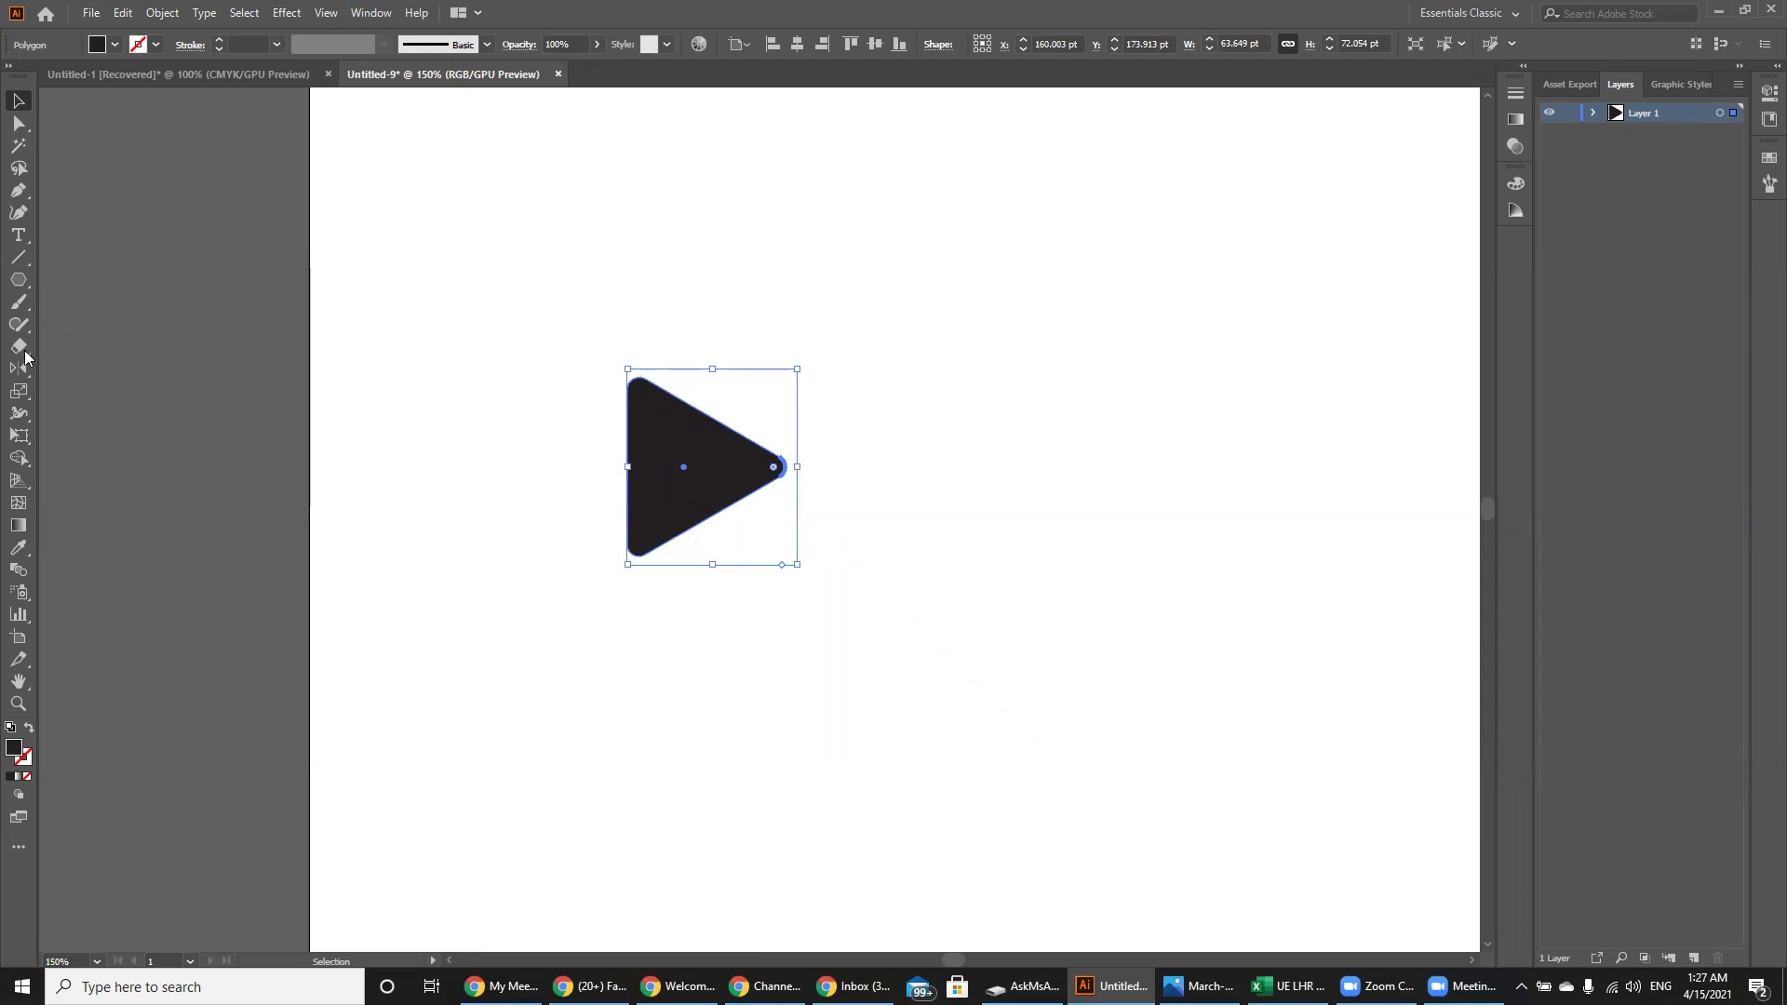
click(19, 280)
click(82, 302)
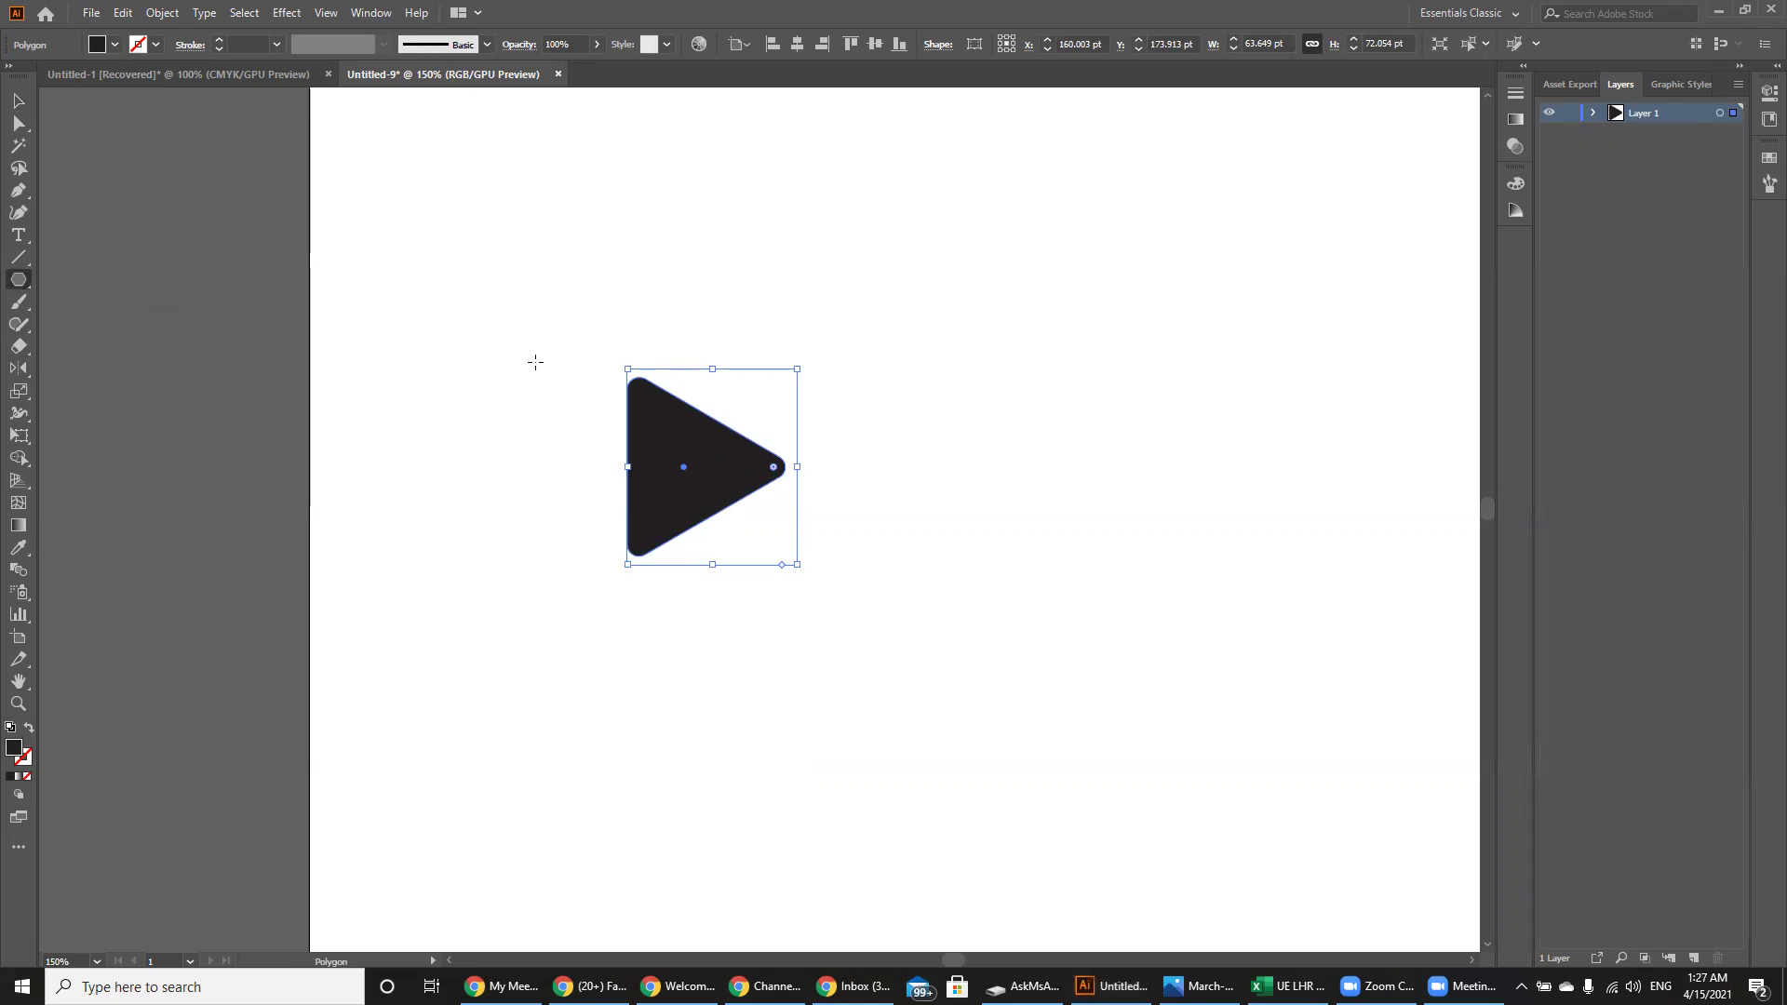
drag(536, 363, 810, 564)
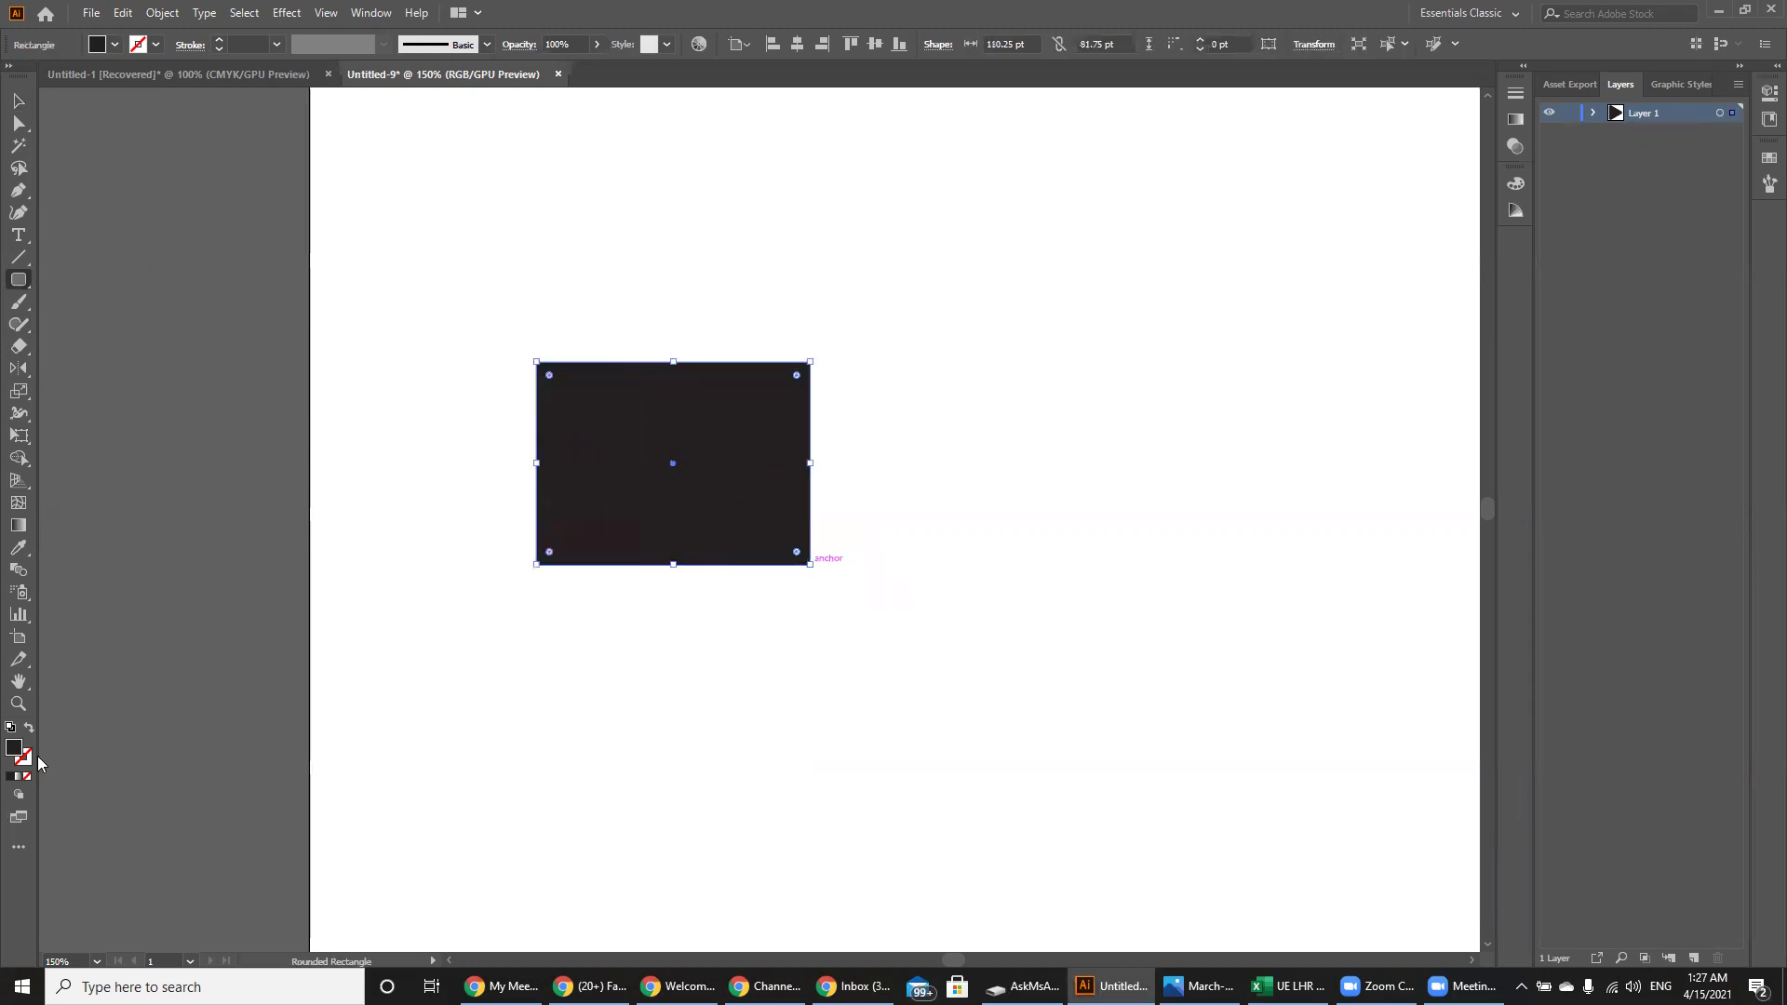
click(14, 91)
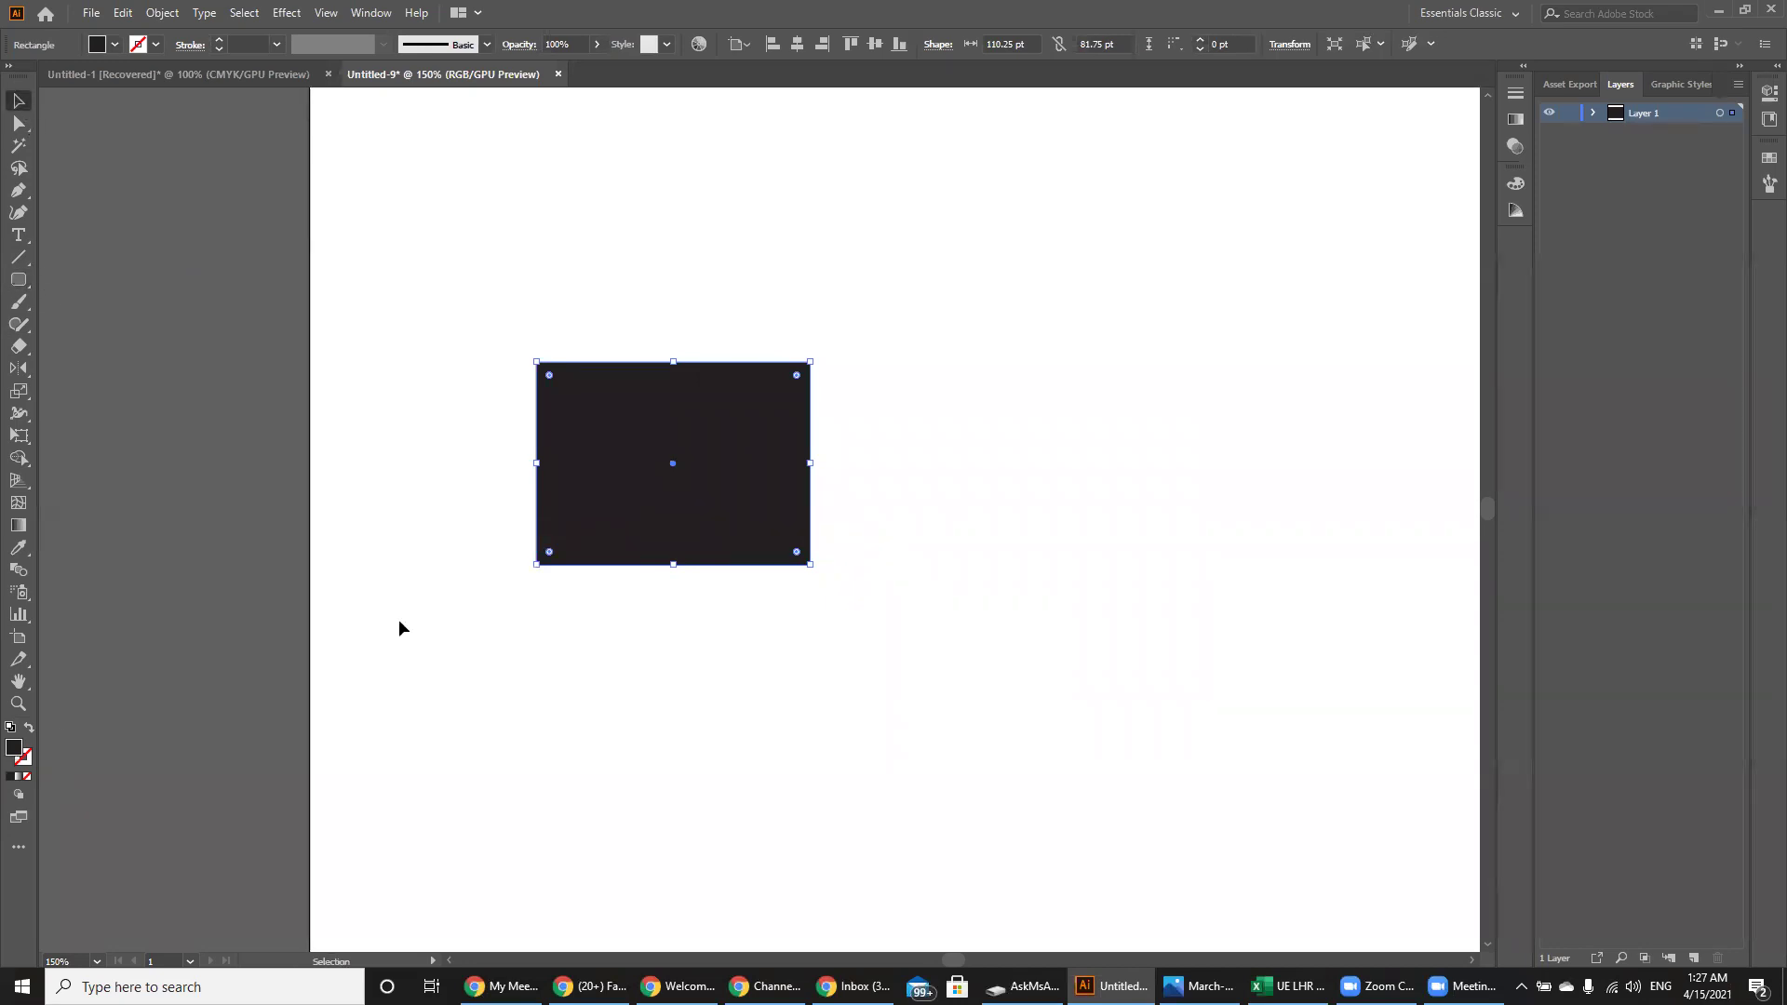
- Fill the triangle red and nudge it up slightly inside the dark rectangle
click(750, 451)
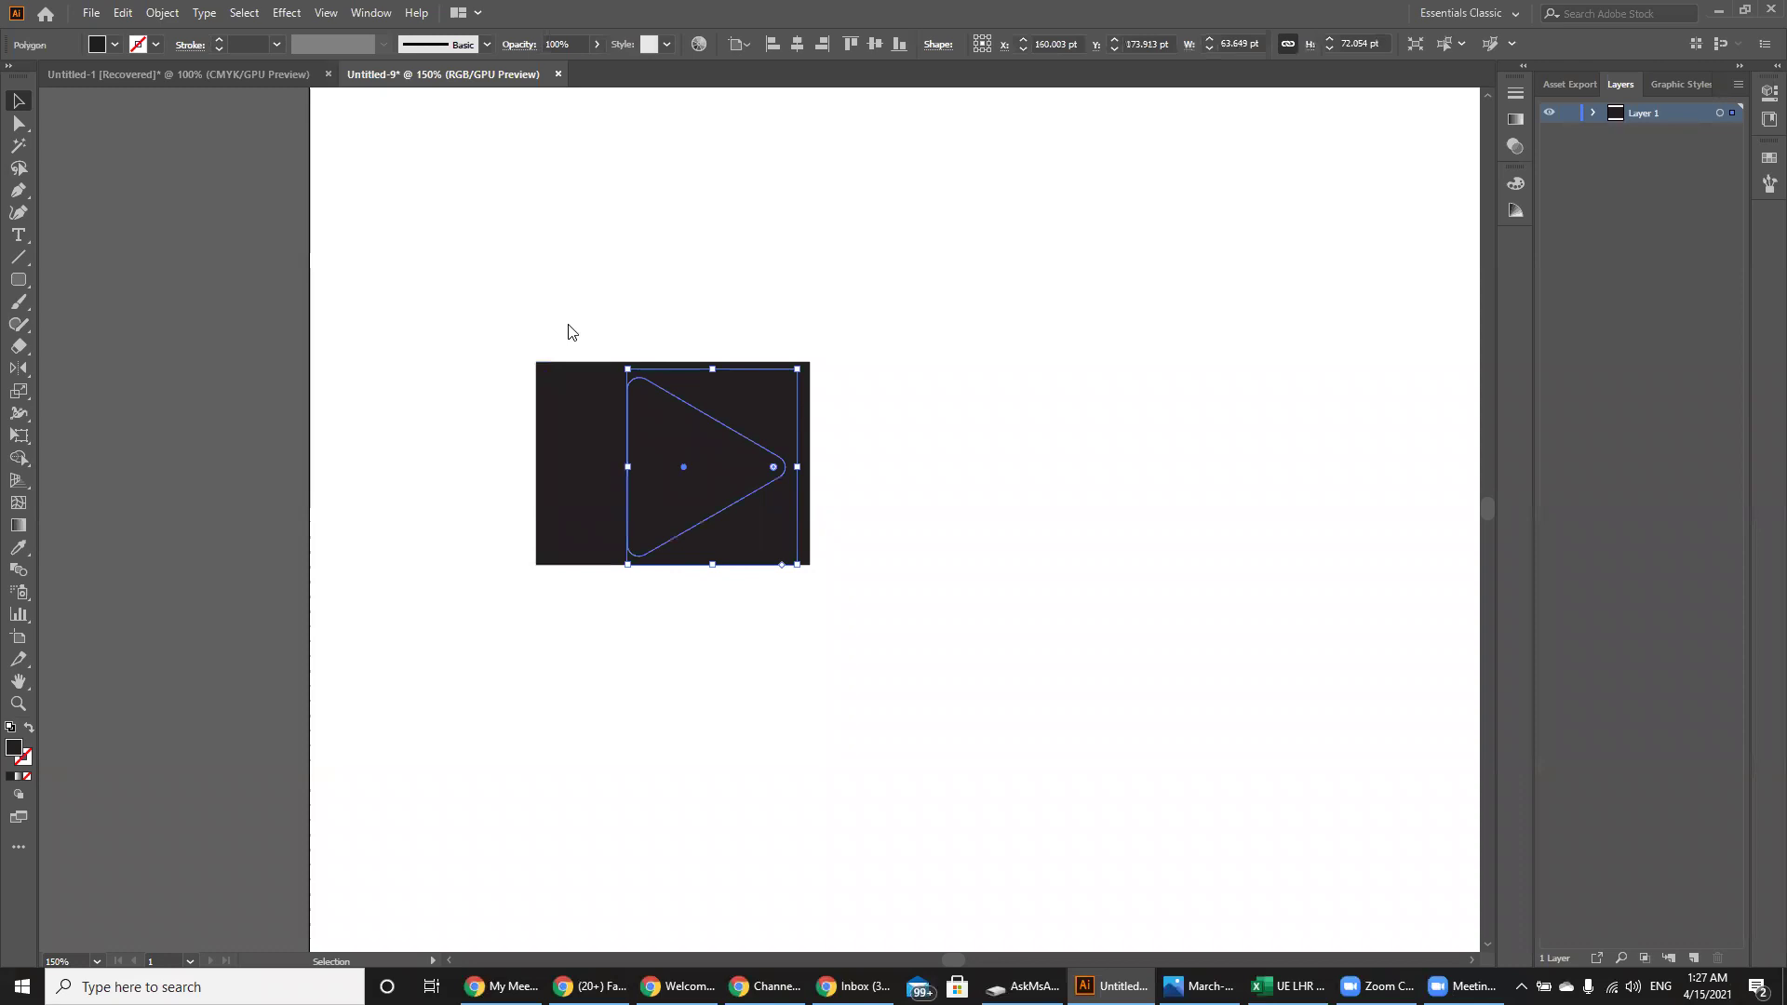
double_click(14, 748)
text(ff0000)
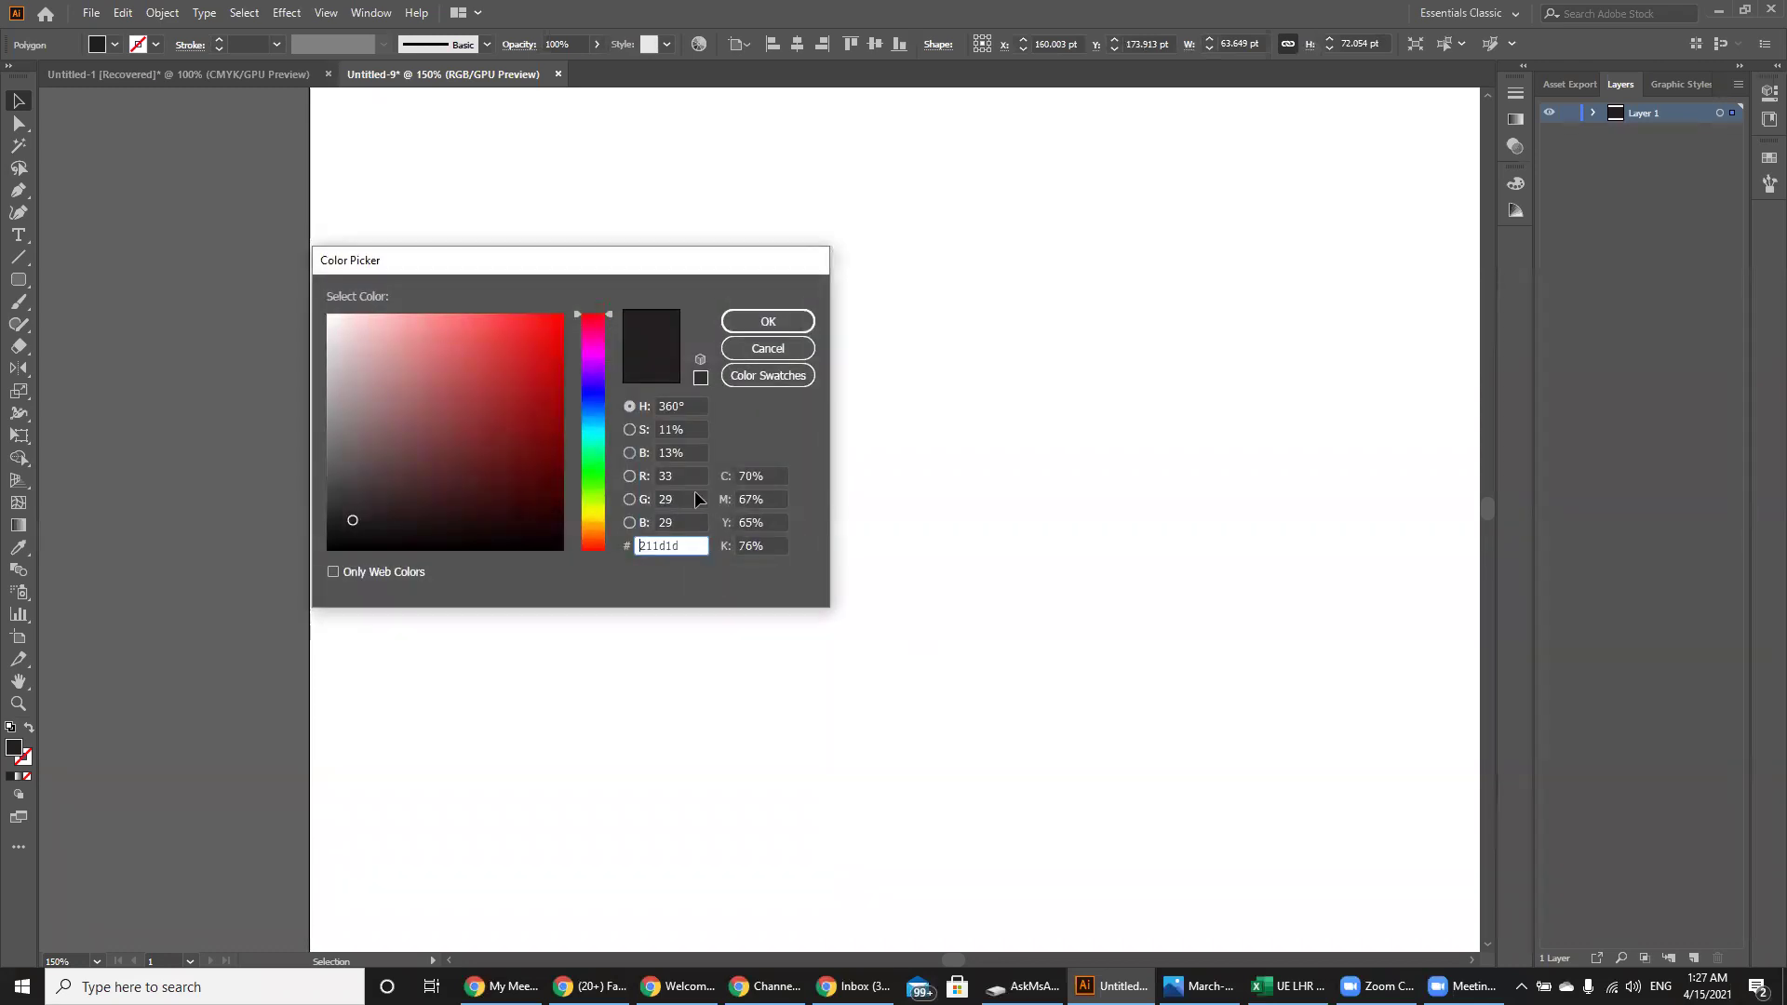
key(Return)
drag(694, 490, 693, 486)
click(714, 599)
- Duplicate the rectangle and triangle together and place the copy directly below the original
drag(827, 613, 489, 384)
key(ctrl+c)
key(ctrl+v)
drag(859, 469, 781, 640)
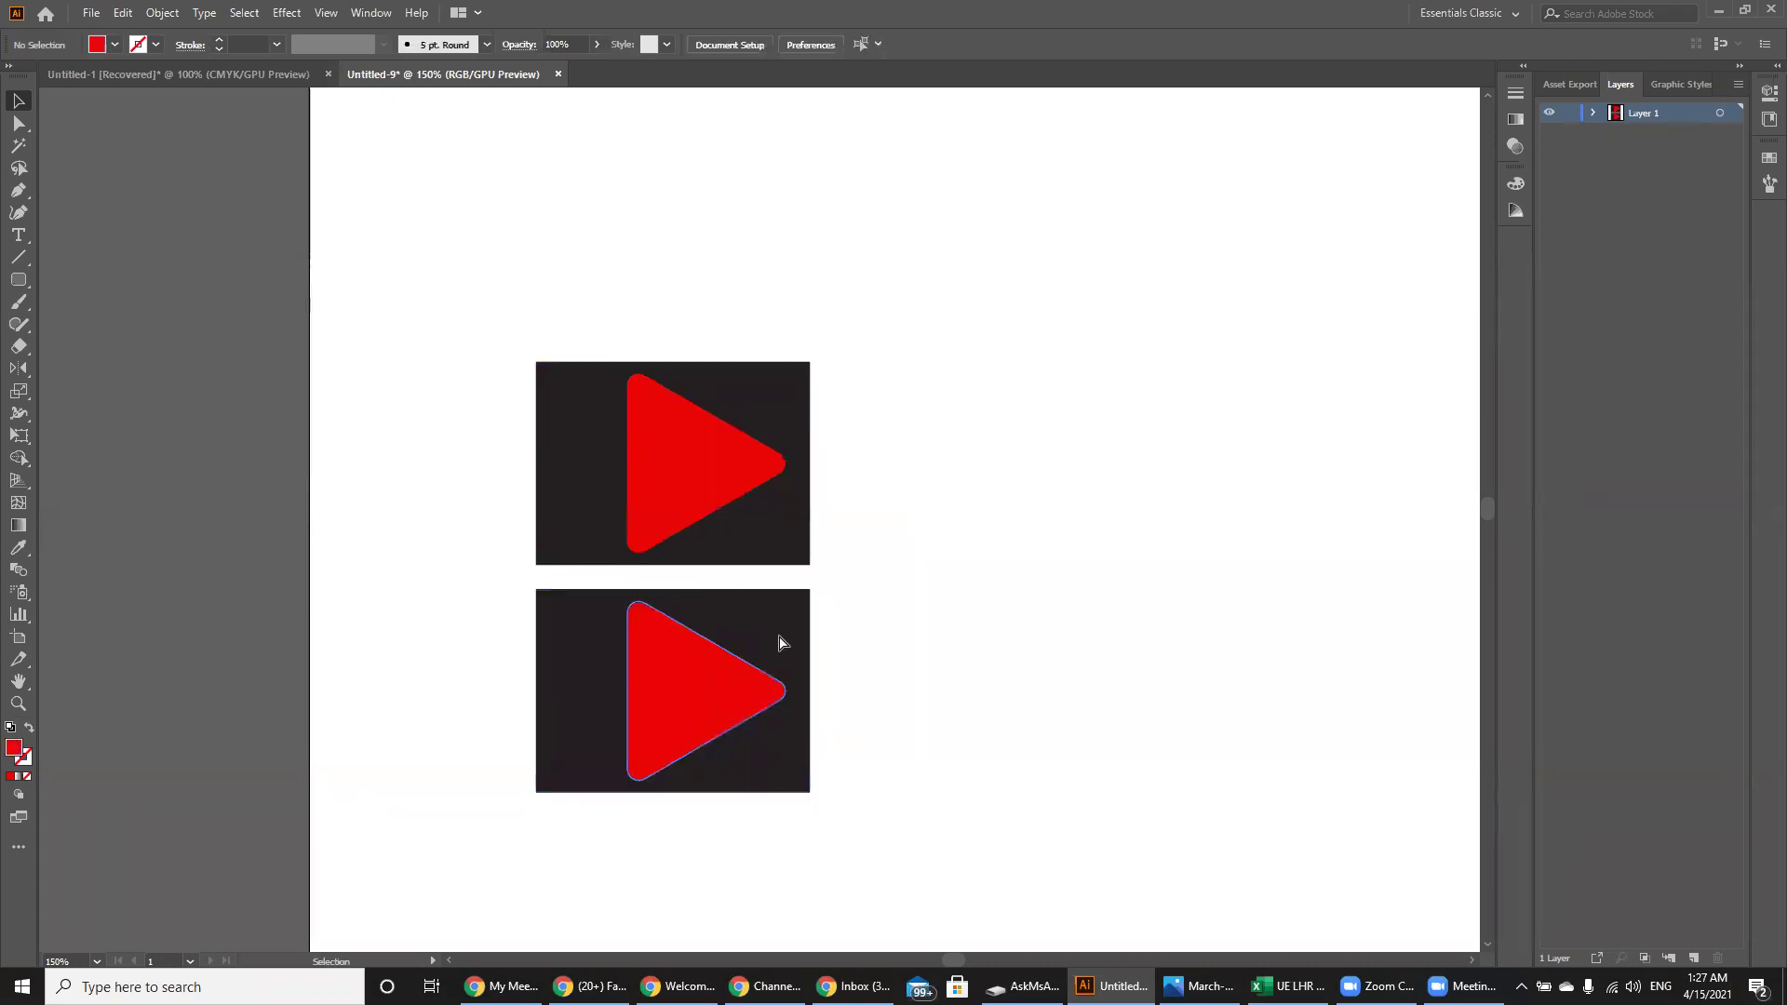
- Round all corners of the lower rectangle to a radius of about 10.22 pt
key(a)
click(780, 643)
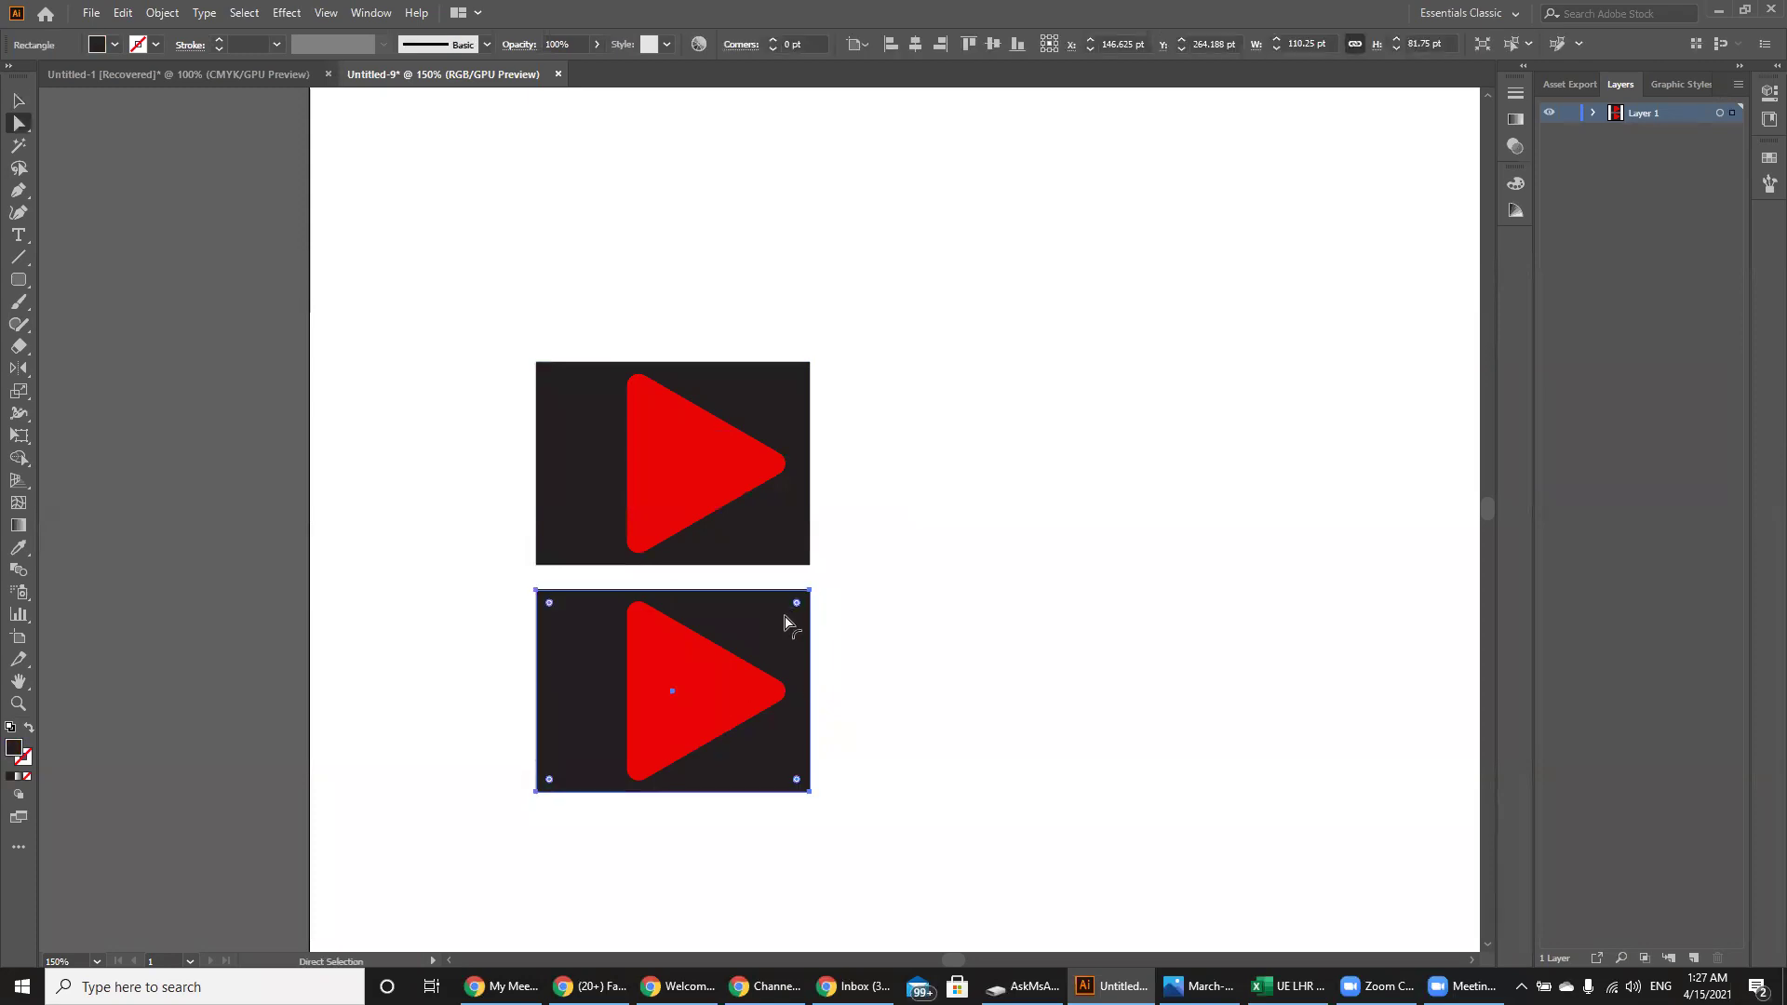
drag(795, 603, 786, 614)
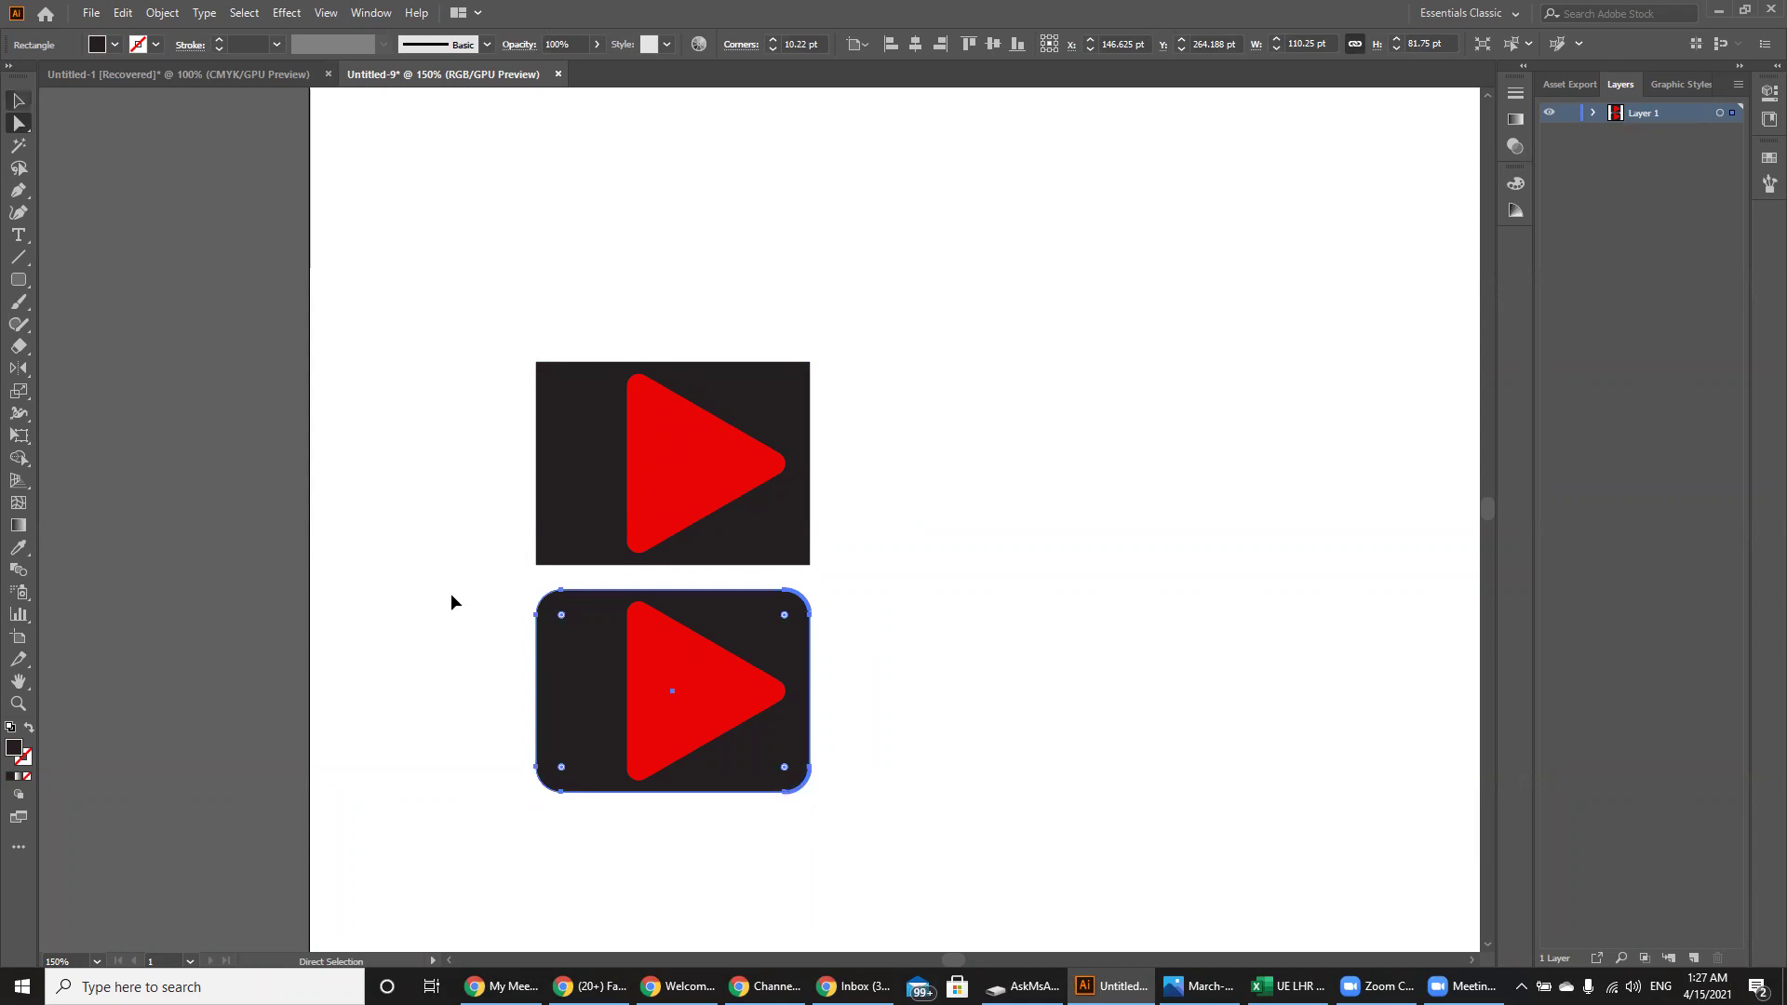
key(v)
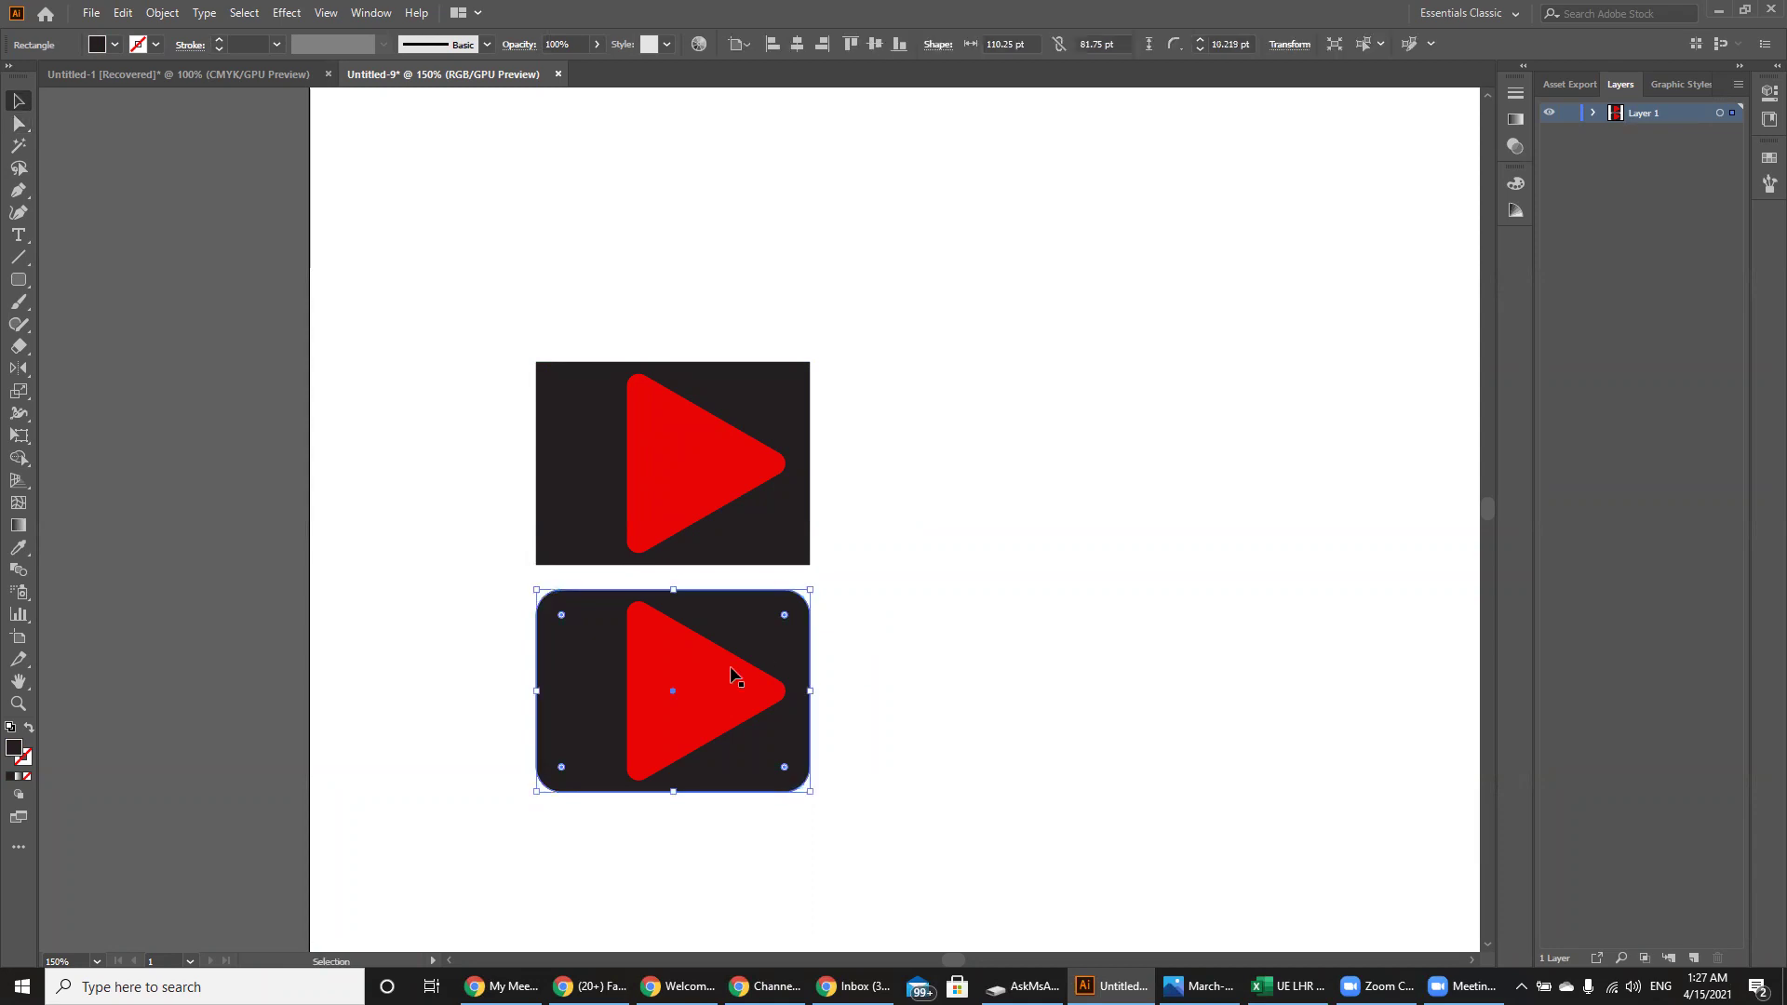
- Shift the lower triangle left to about X 152.5 pt and make its corners sharp
click(665, 673)
drag(740, 689, 782, 693)
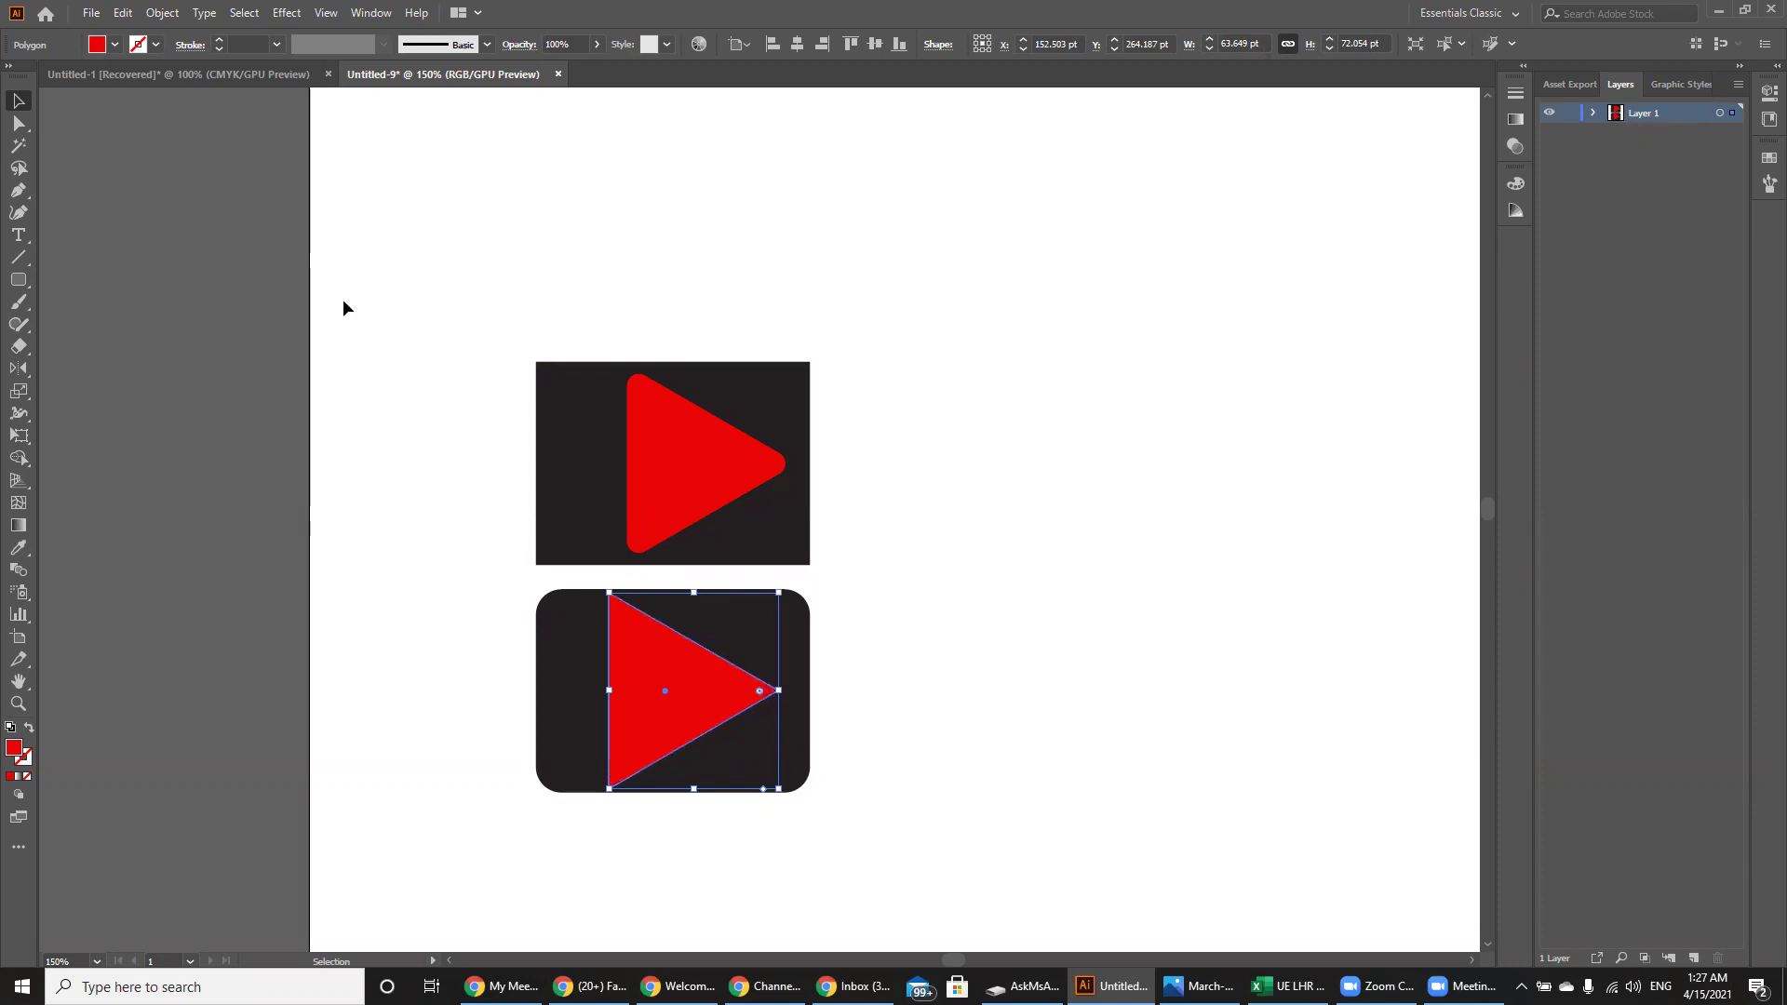
click(667, 287)
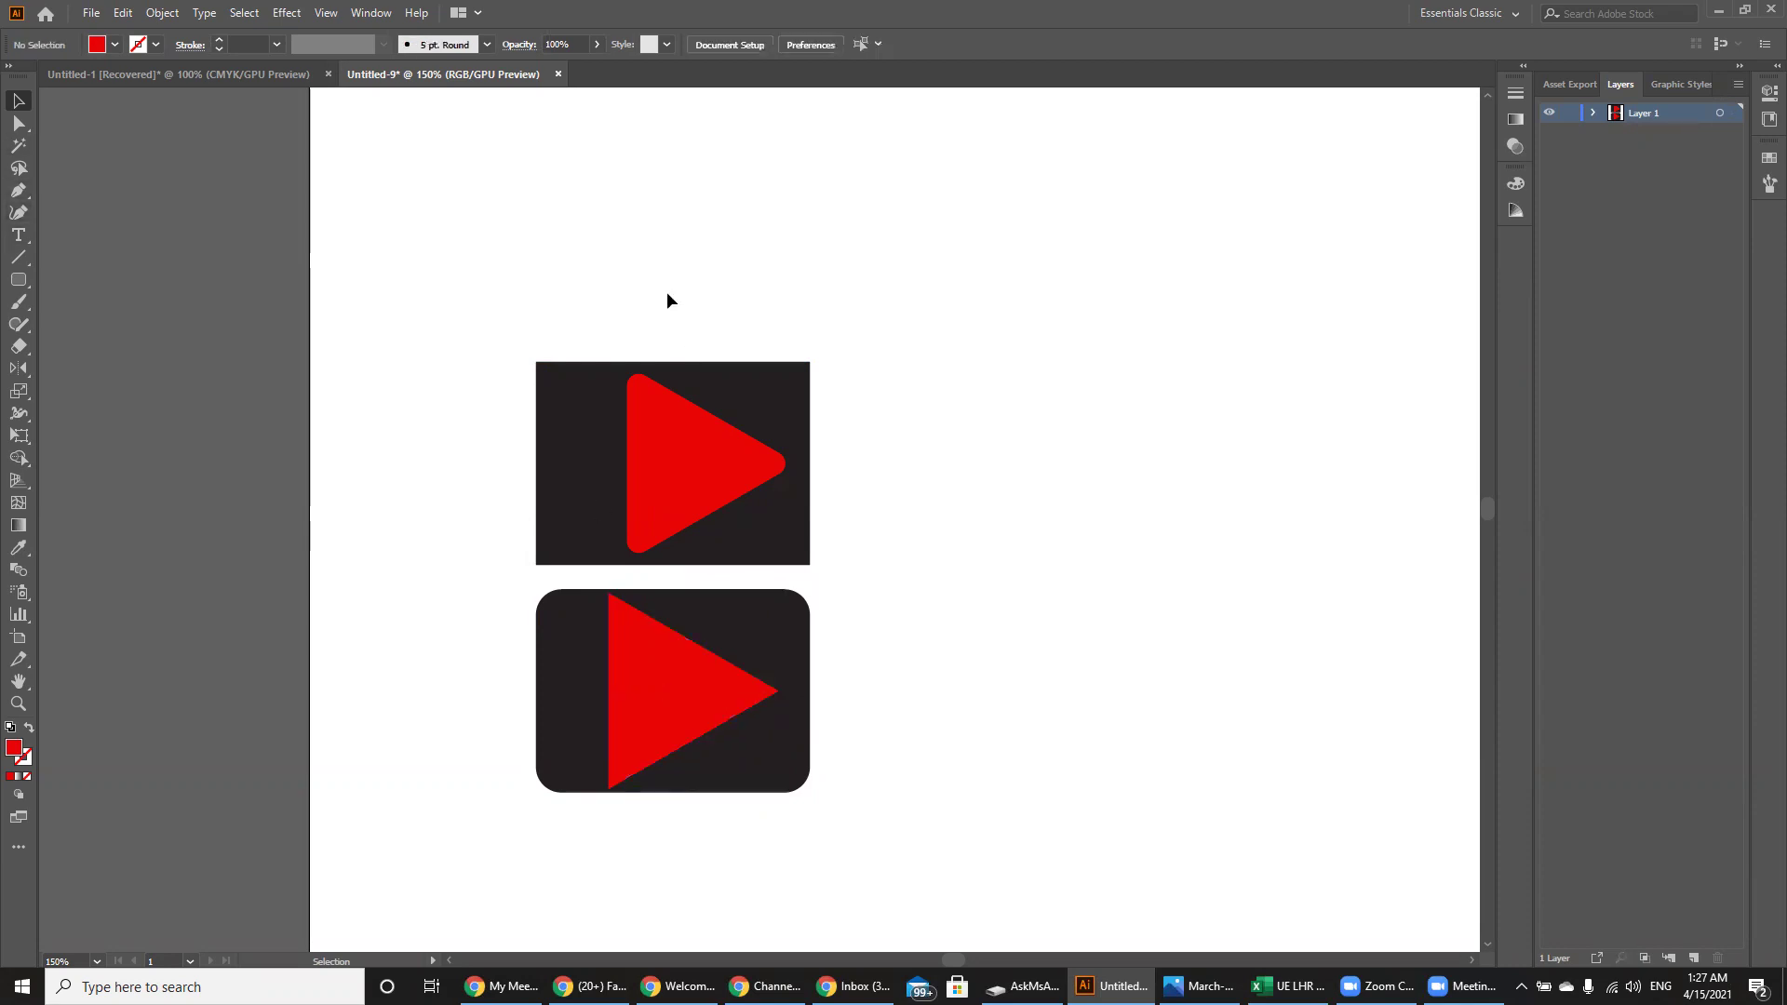
- Paste another copy of the rectangle and triangle and place it directly above the original
key(ctrl+v)
drag(732, 503, 645, 225)
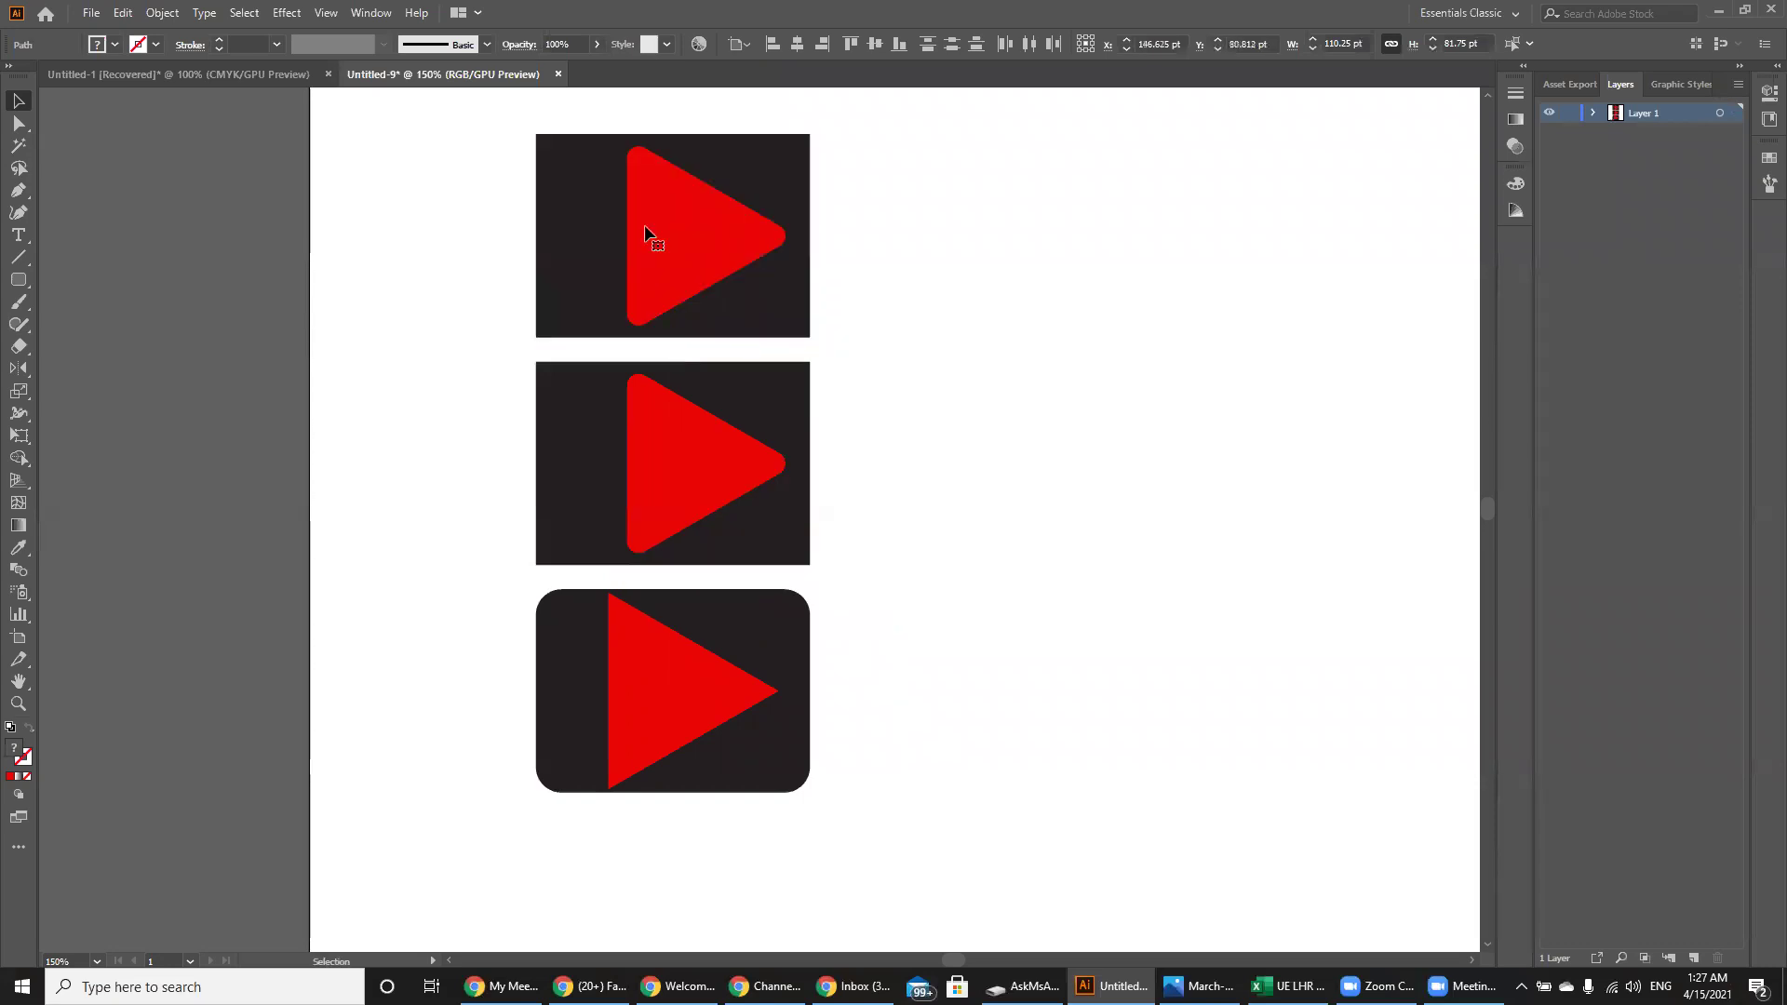
- Shrink the topmost triangle to about 43 × 48.2 pt, centre it roughly, and round its rectangle's corners to about 17 pt
shift+click(549, 152)
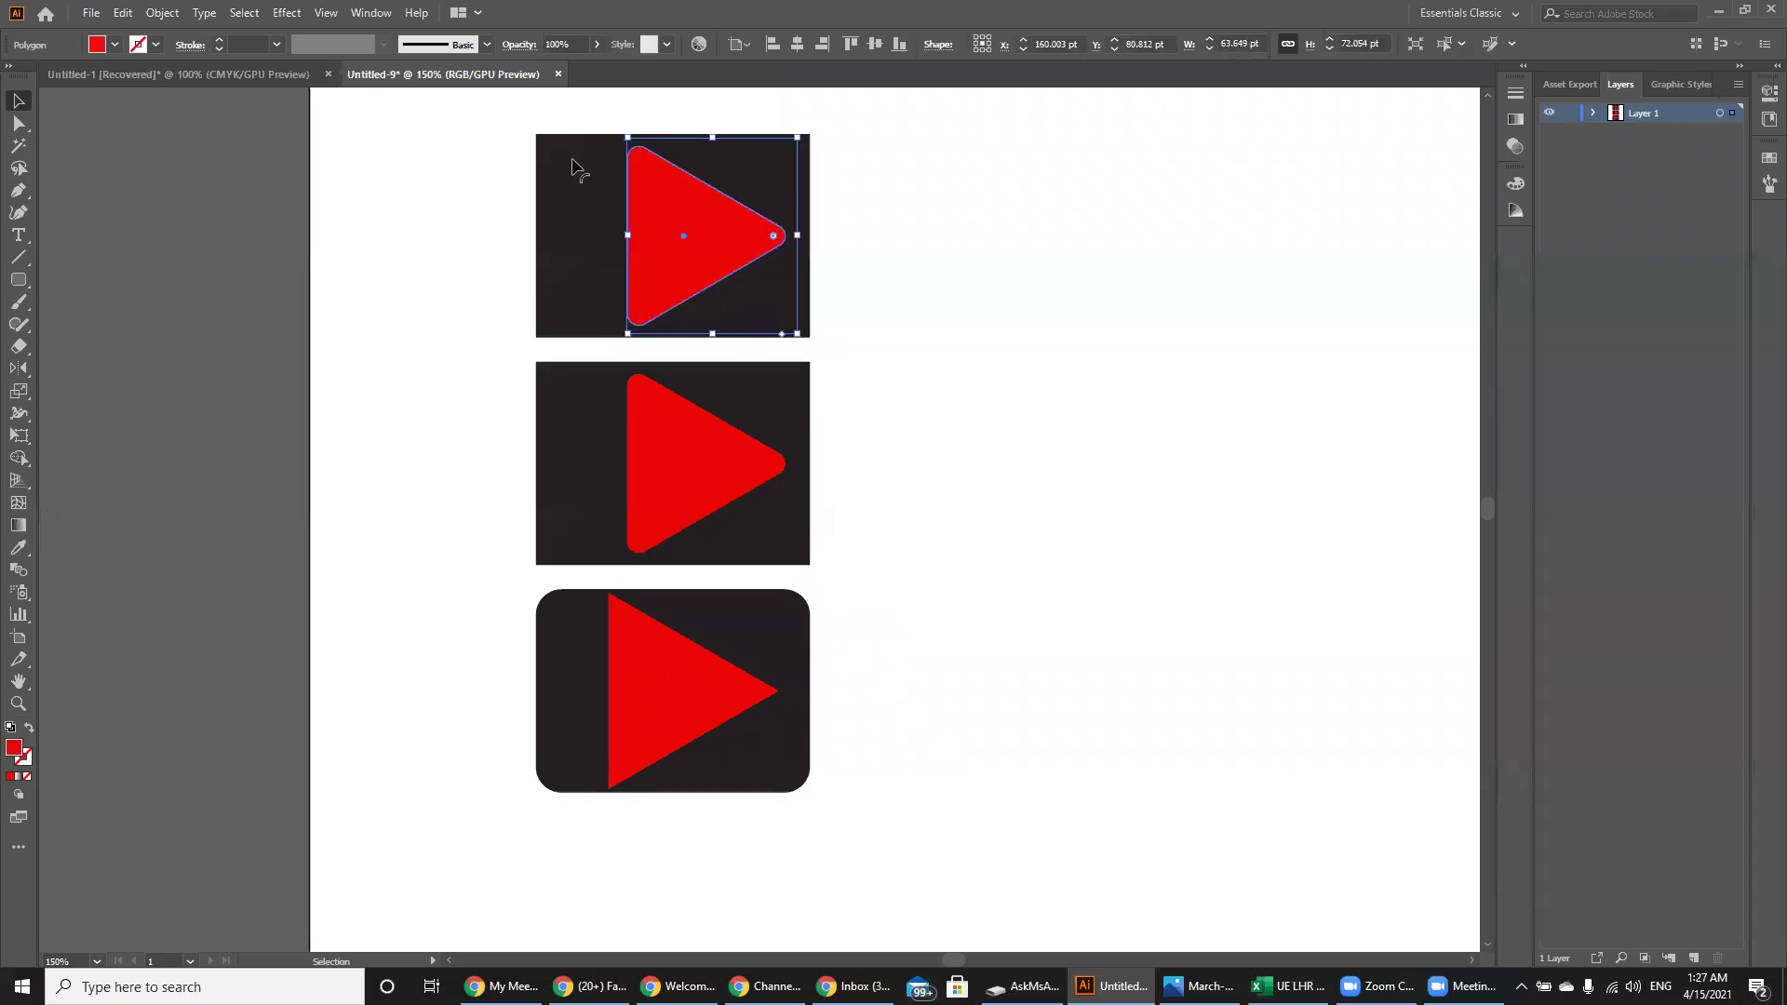
click(612, 180)
drag(782, 296, 746, 275)
click(699, 219)
drag(681, 187, 682, 210)
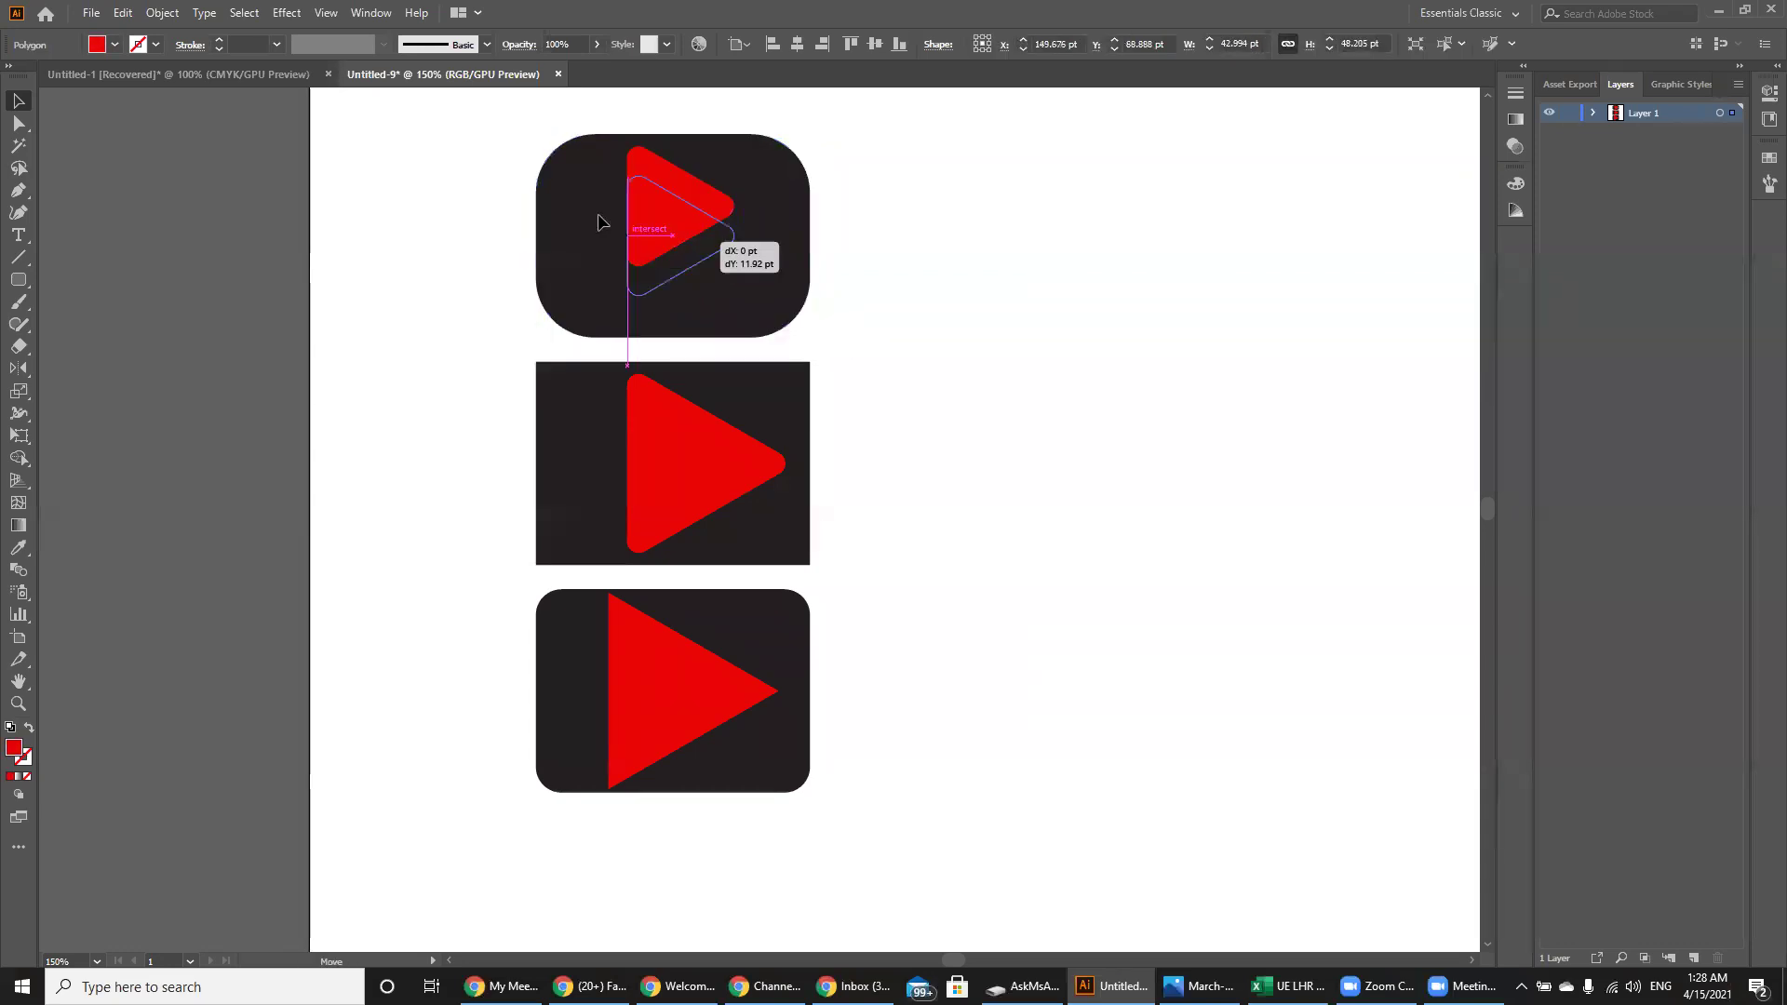
click(577, 190)
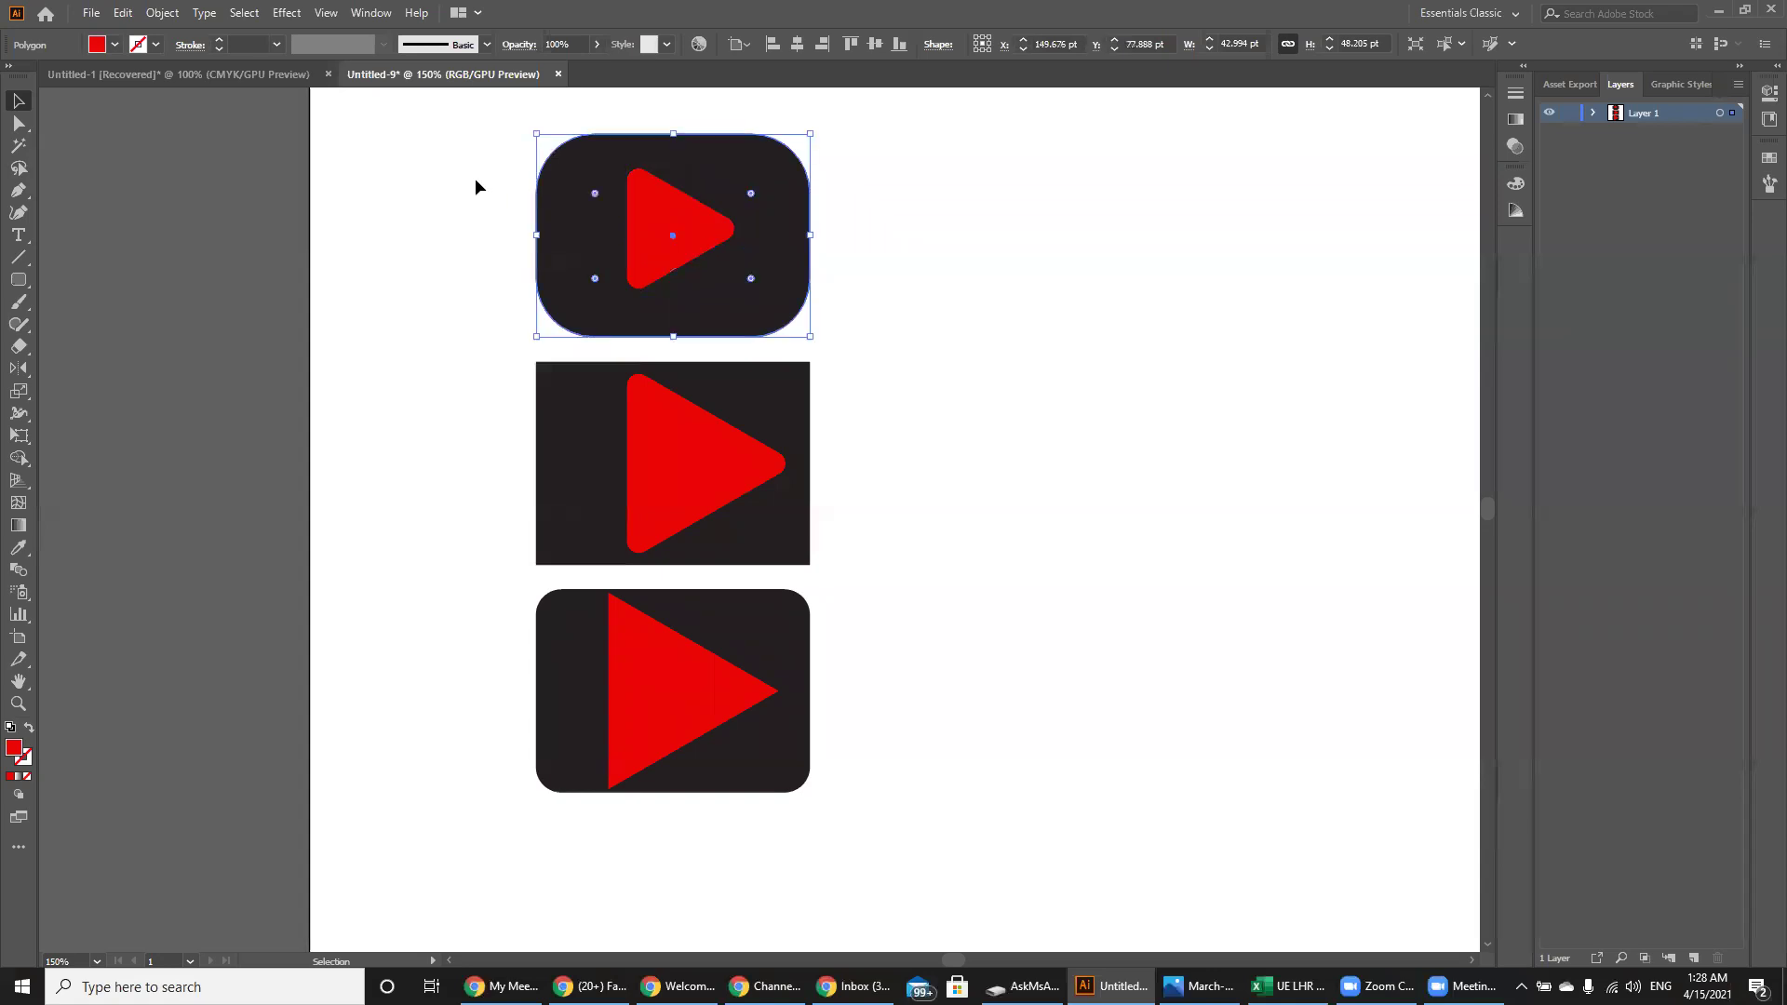
click(954, 212)
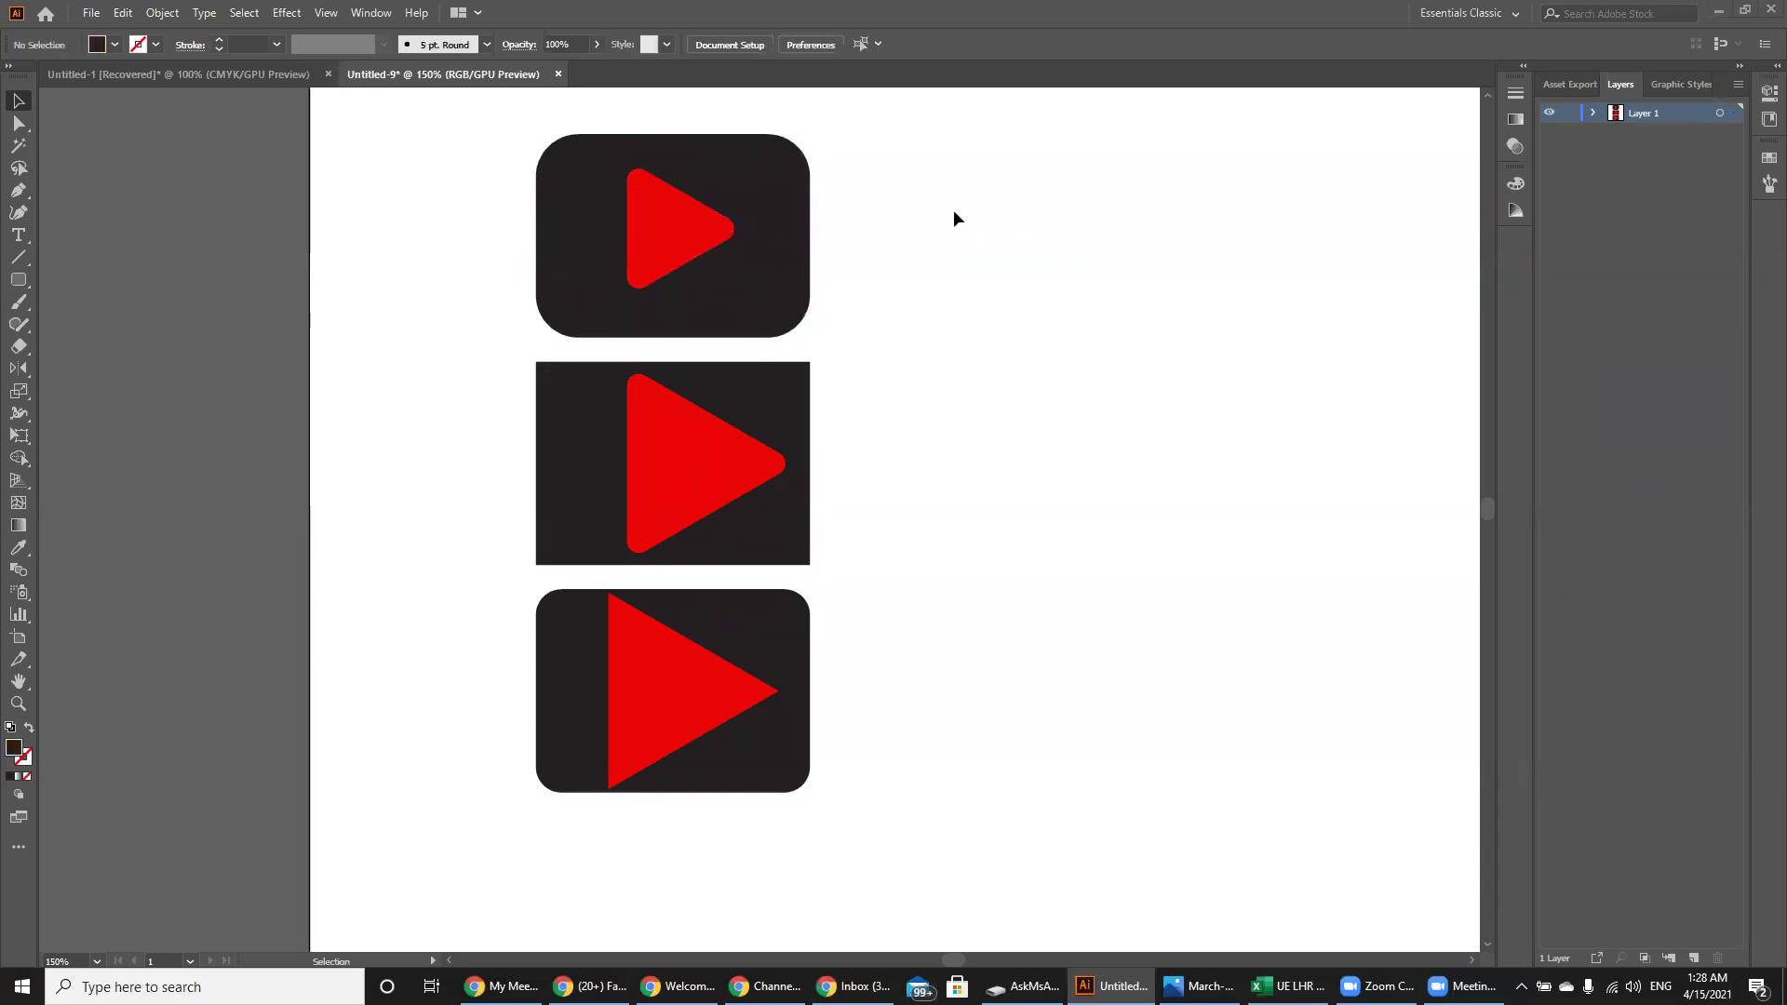
- Add a text label "A" about 21.66 pt in size and place it just left of the topmost icon
key(t)
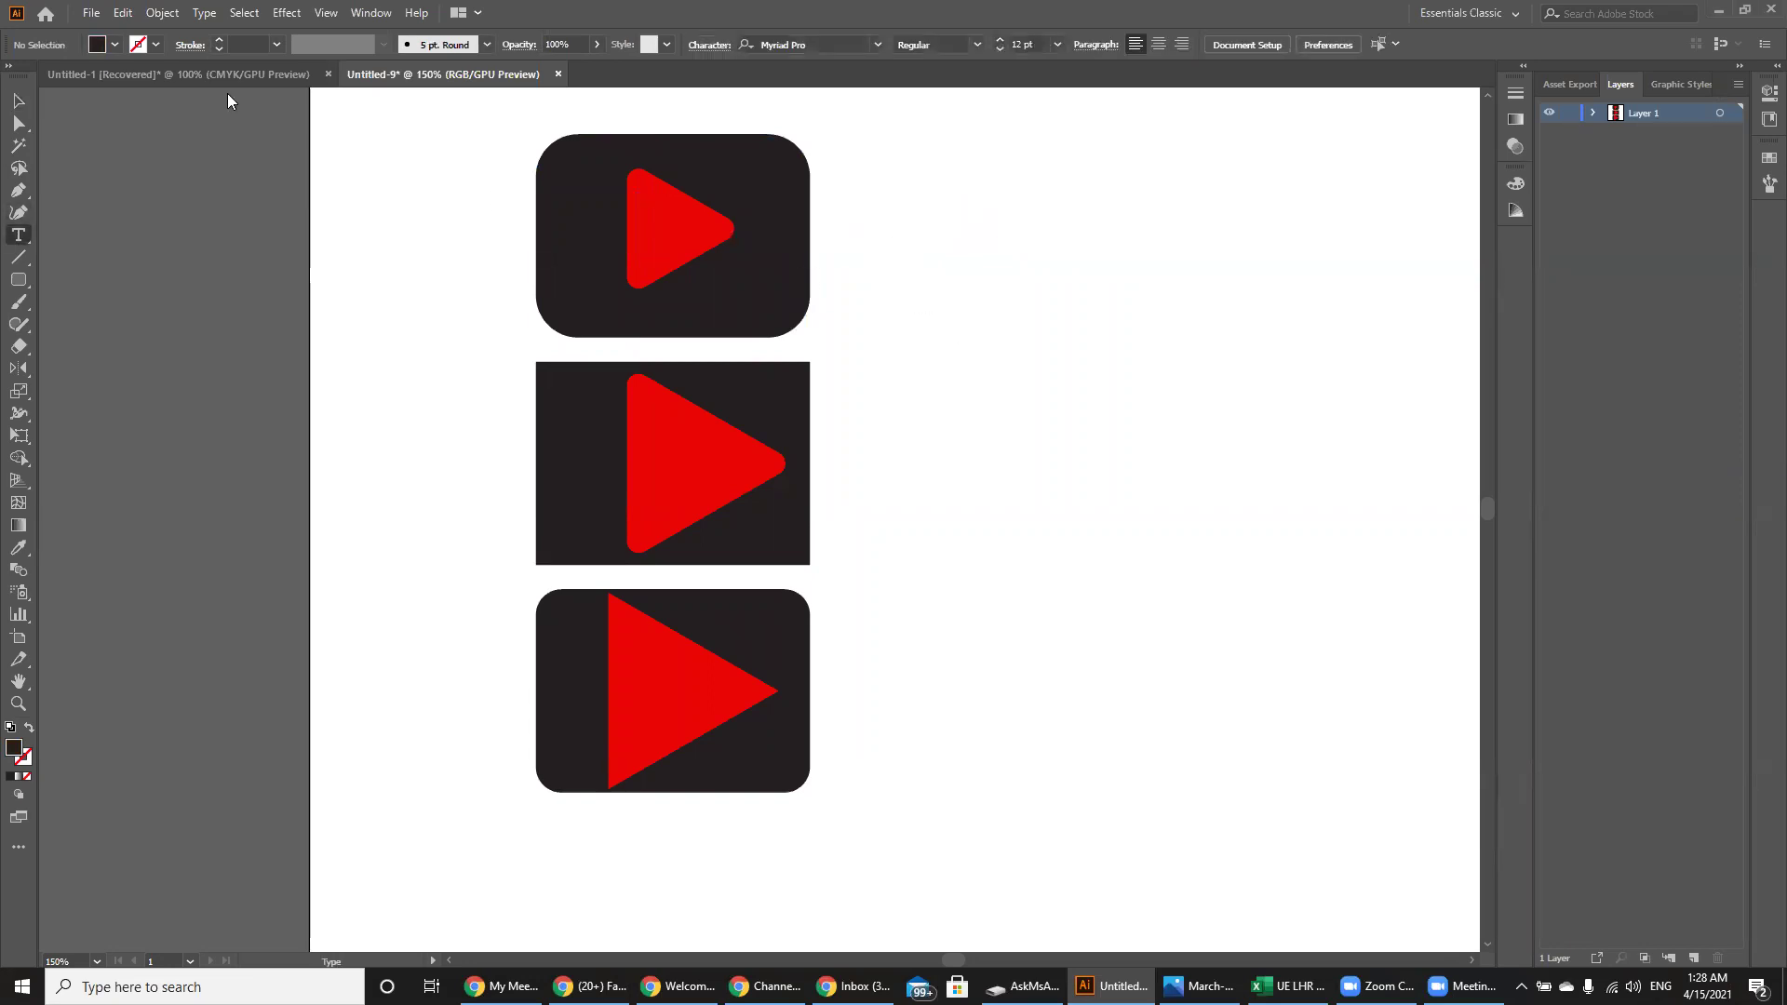
click(890, 244)
text(A)
double_click(915, 251)
key(Escape)
drag(915, 253, 501, 257)
- Paste a copy of the A label beside the middle icon and change its text to "B"
key(ctrl+v)
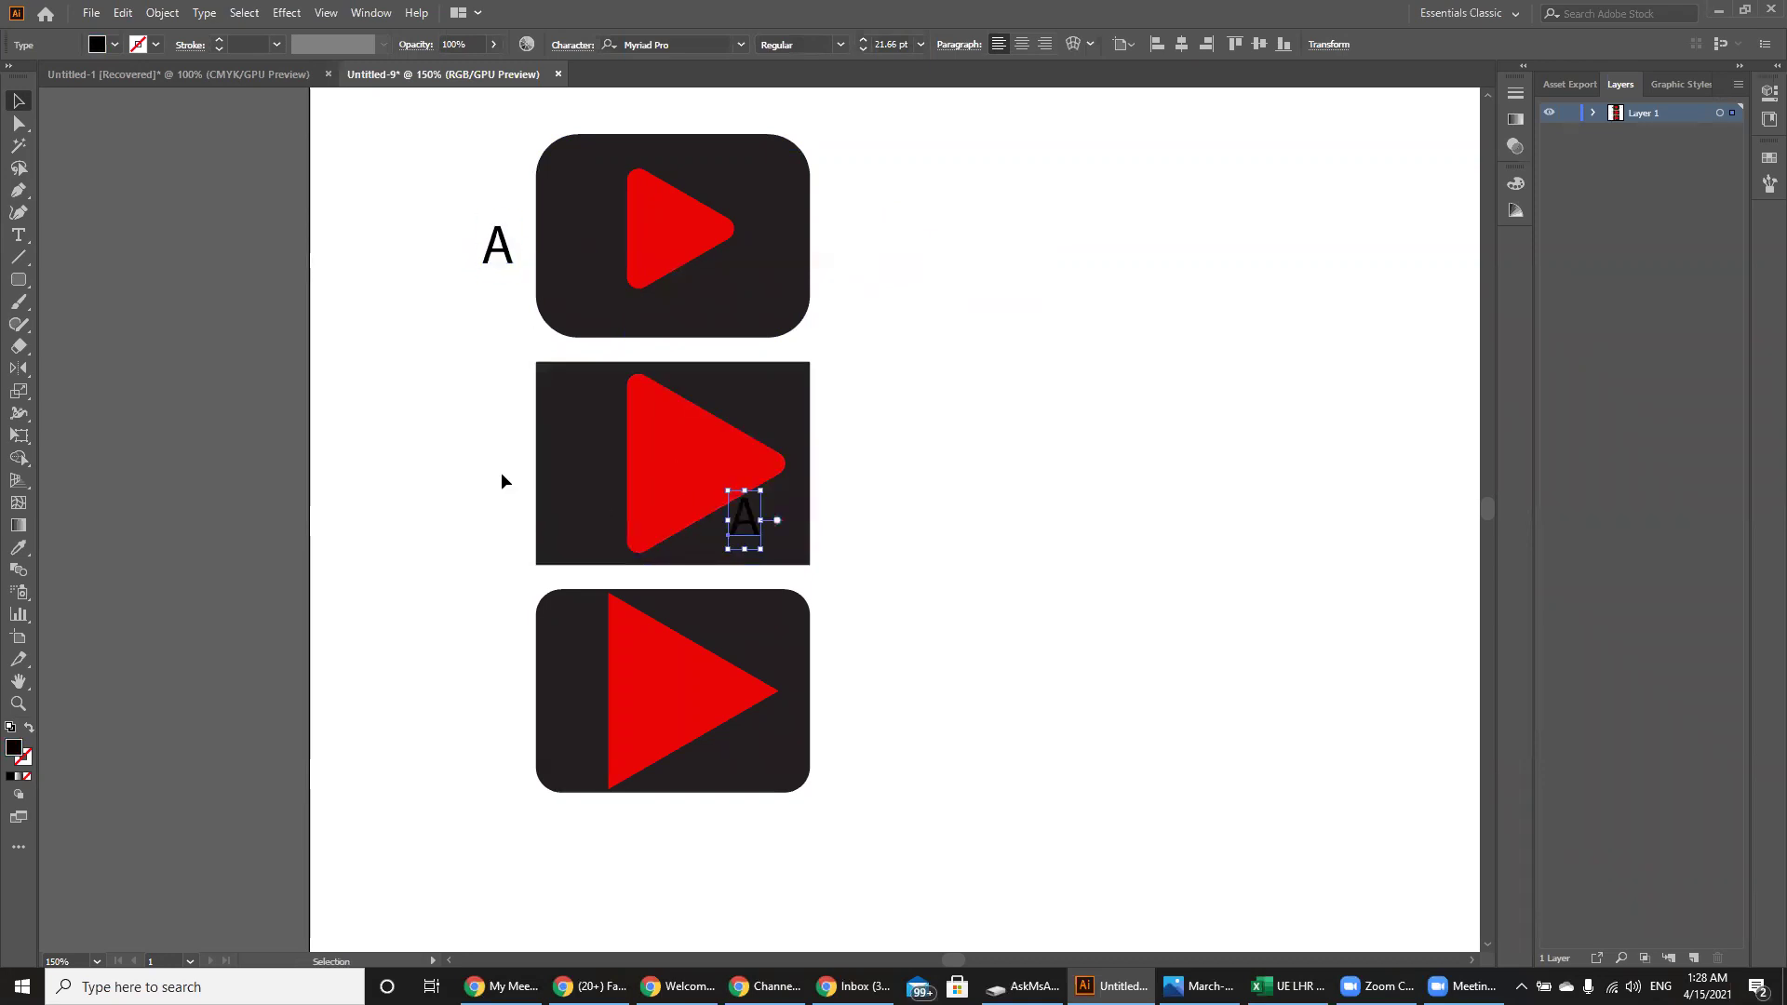
drag(750, 518, 503, 473)
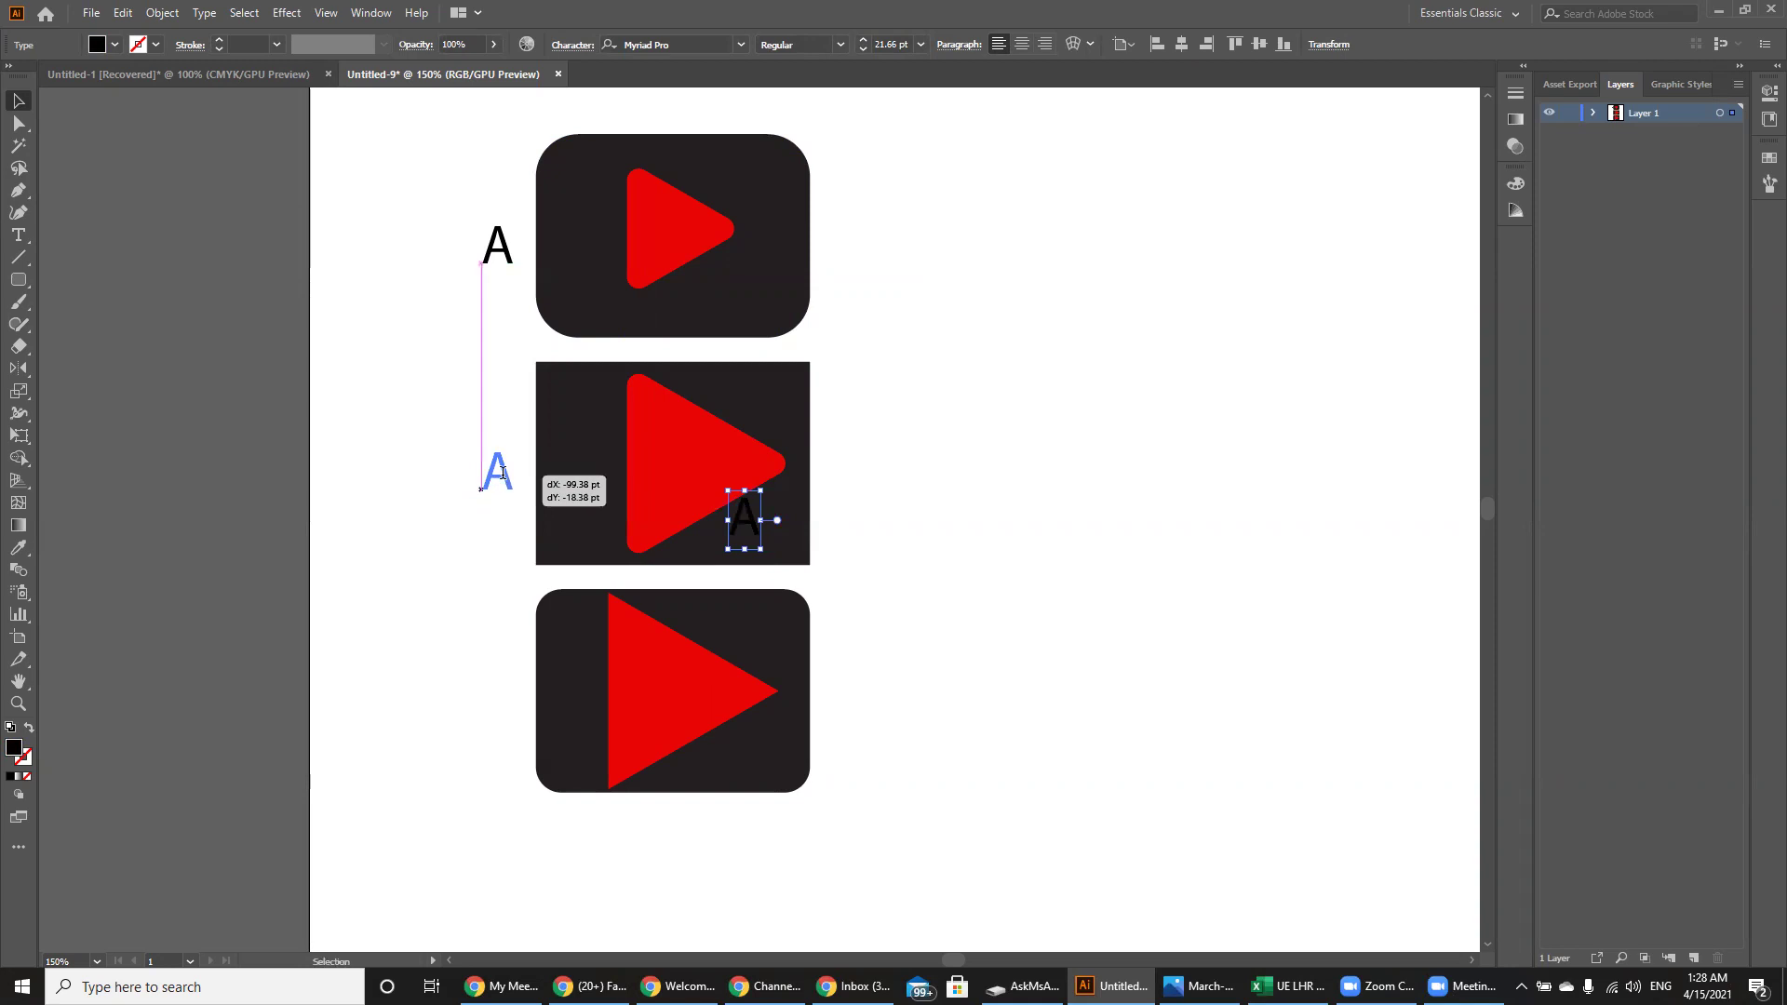
double_click(502, 473)
key(ctrl+a)
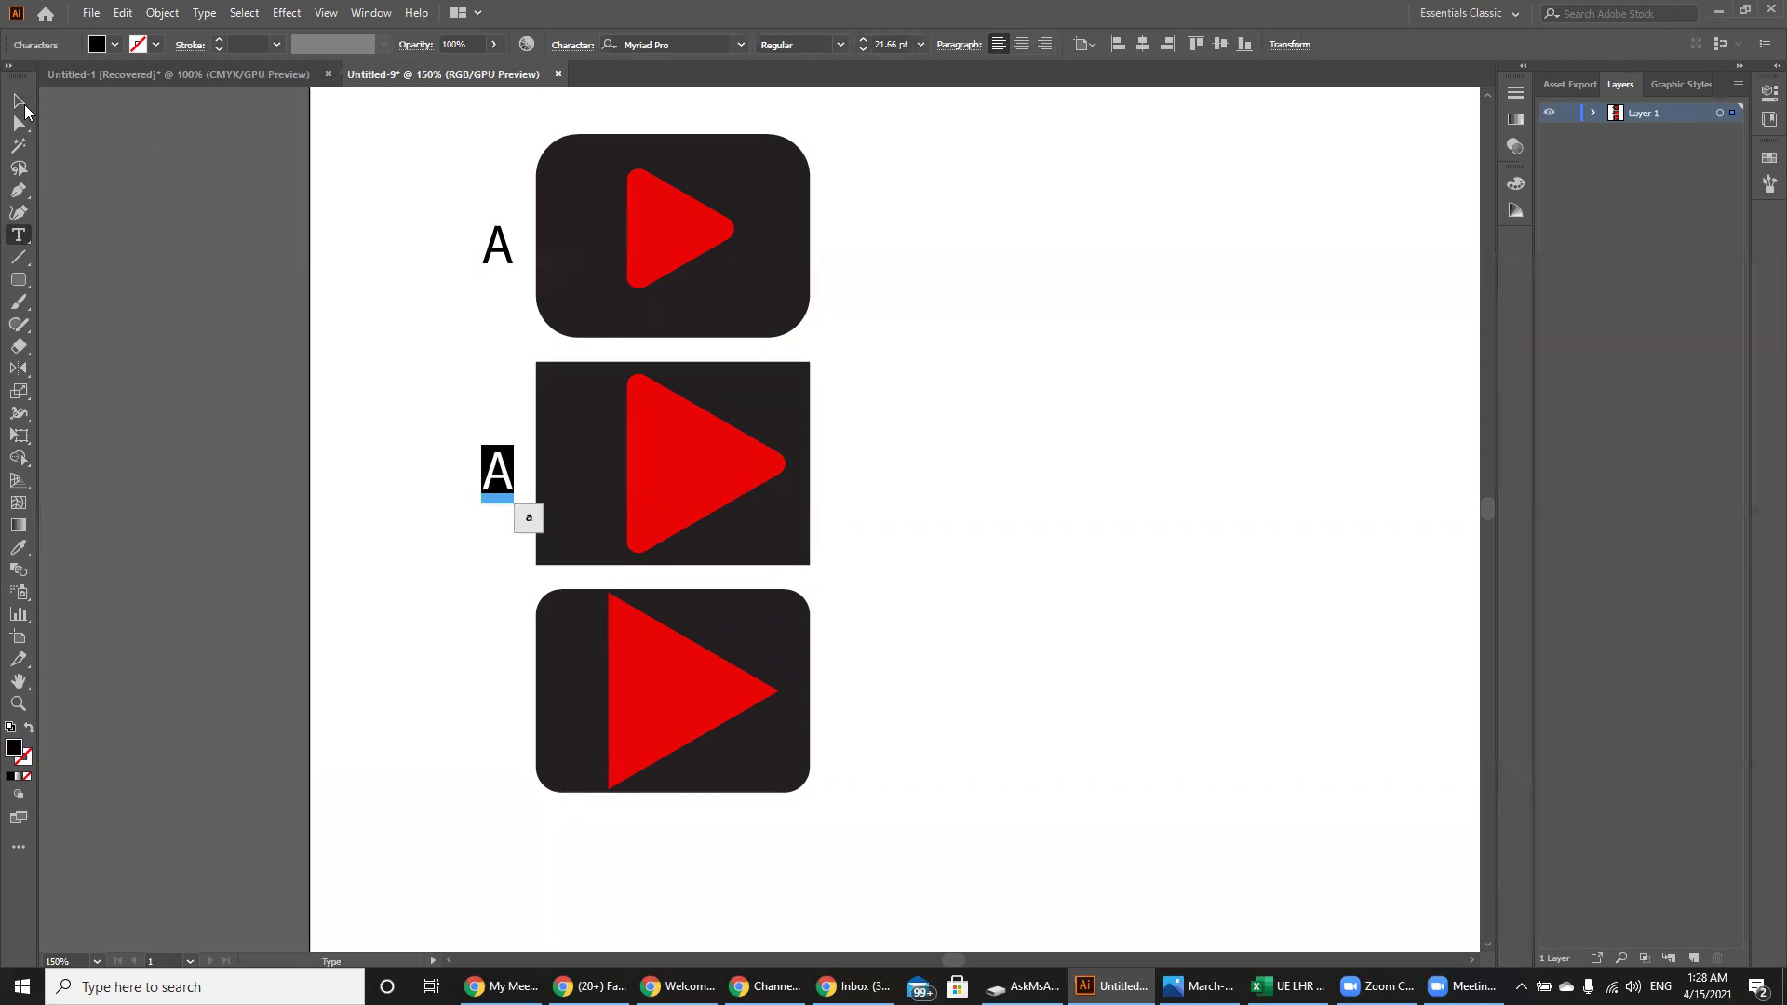
text(B)
key(Escape)
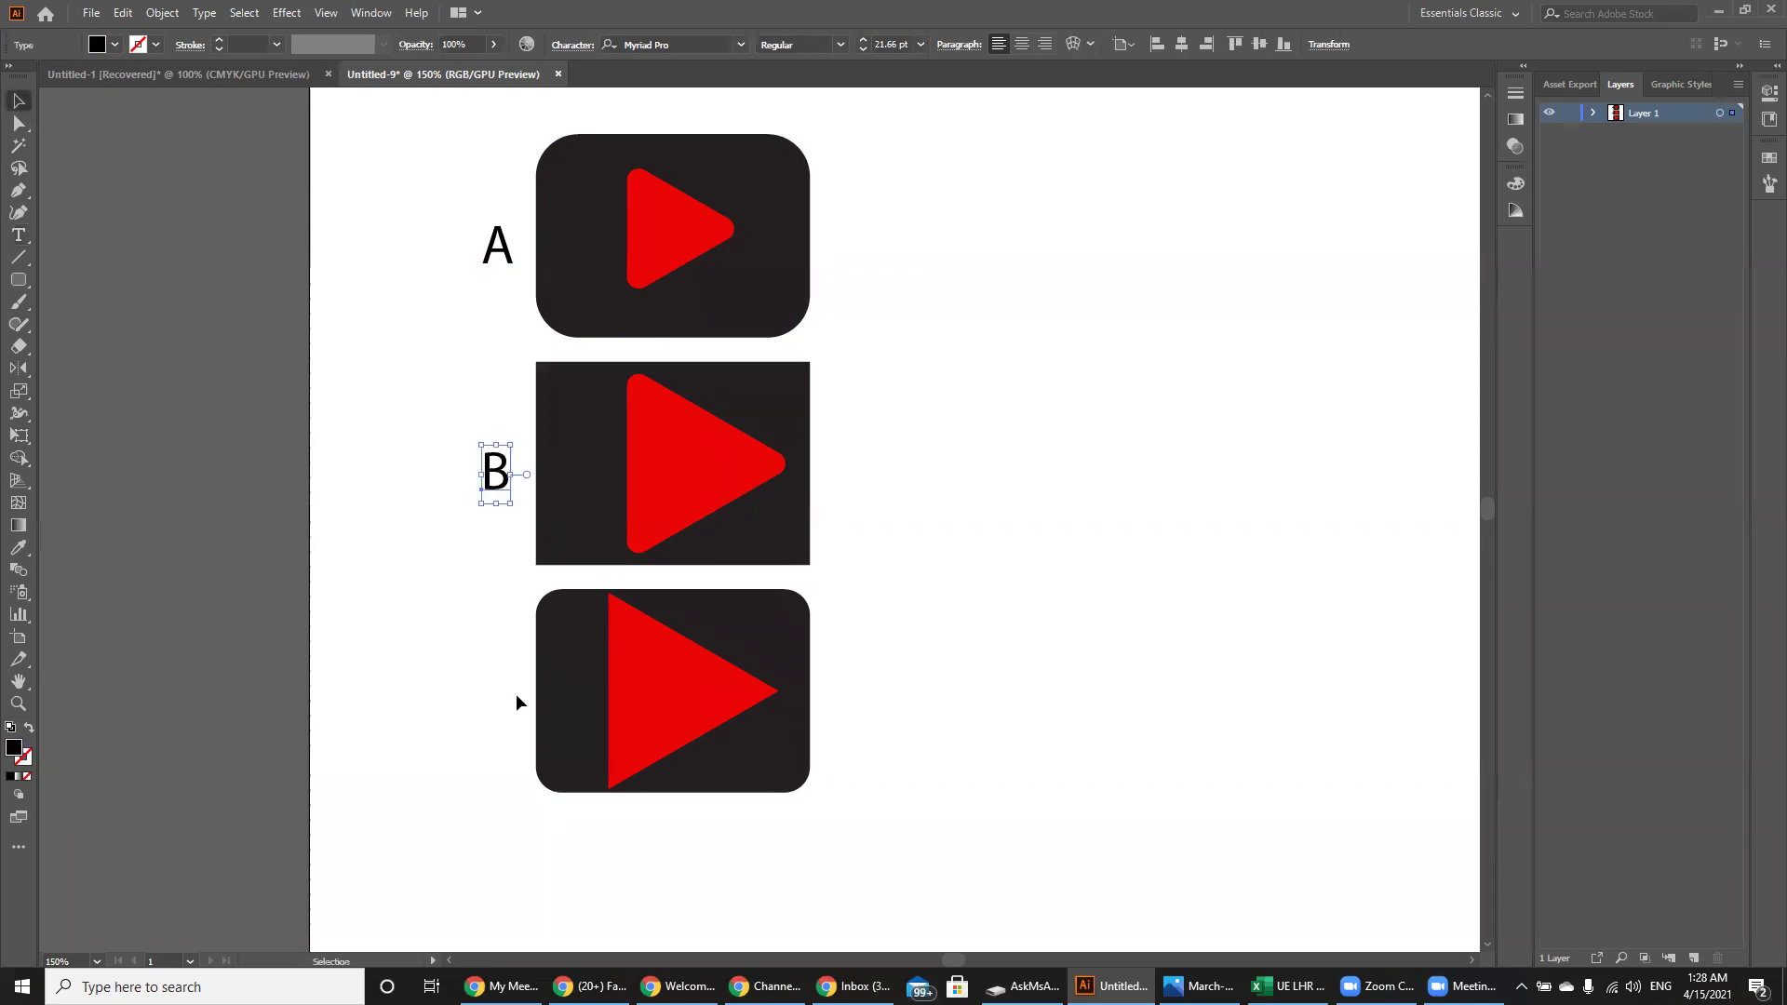
- Place another label copy beside the lowest icon and change its text to "C"
drag(754, 521, 498, 690)
double_click(498, 691)
text(C)
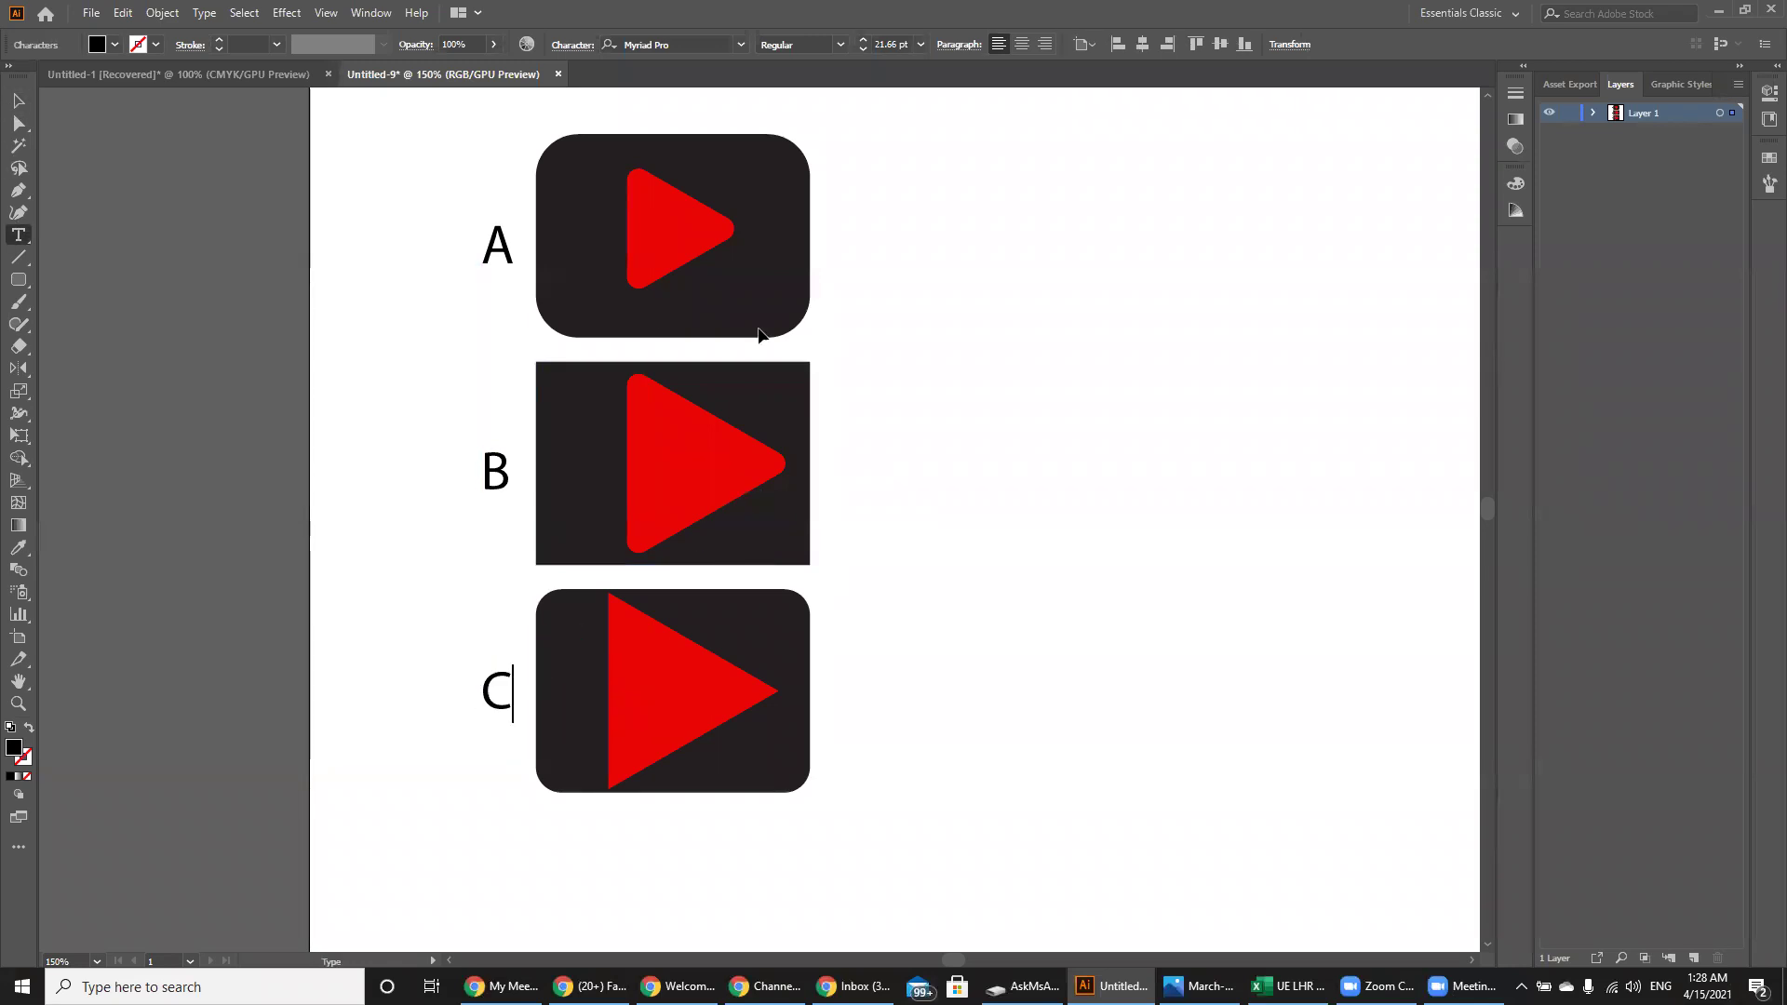
key(Escape)
click(922, 437)
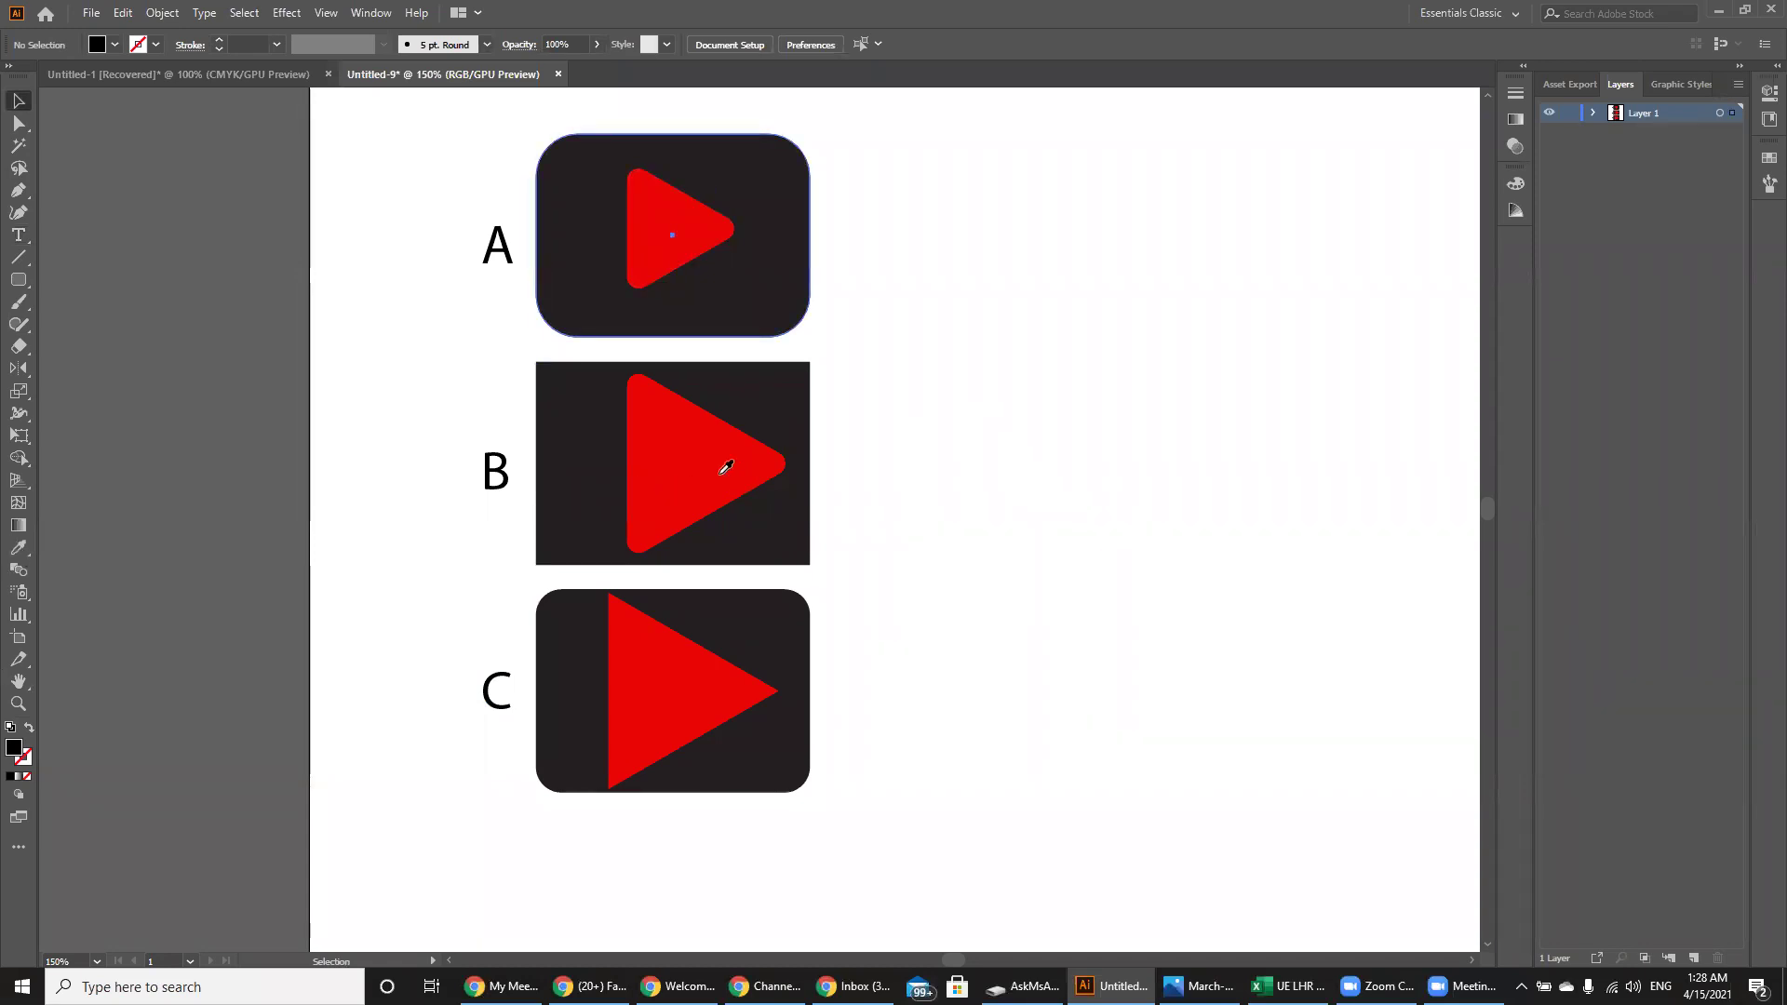
- Fill icon A's rounded rectangle with the red sampled from its triangle using the Eyedropper
click(672, 305)
key(i)
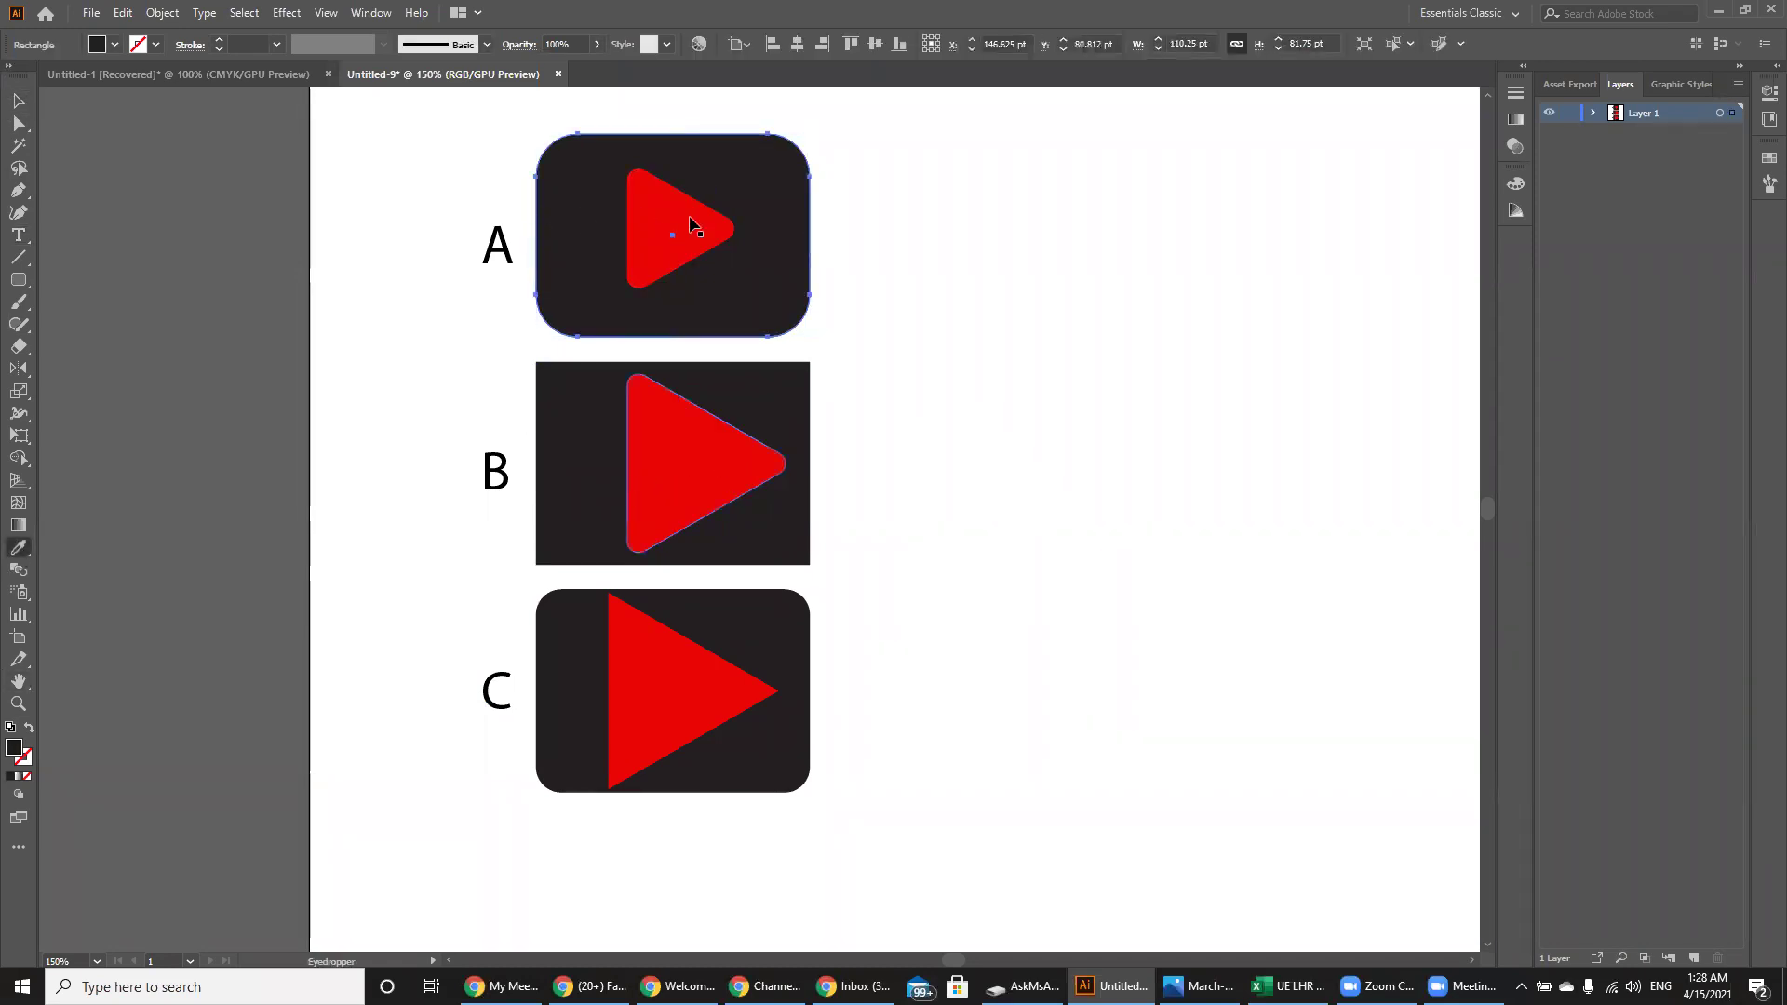
click(691, 227)
click(19, 100)
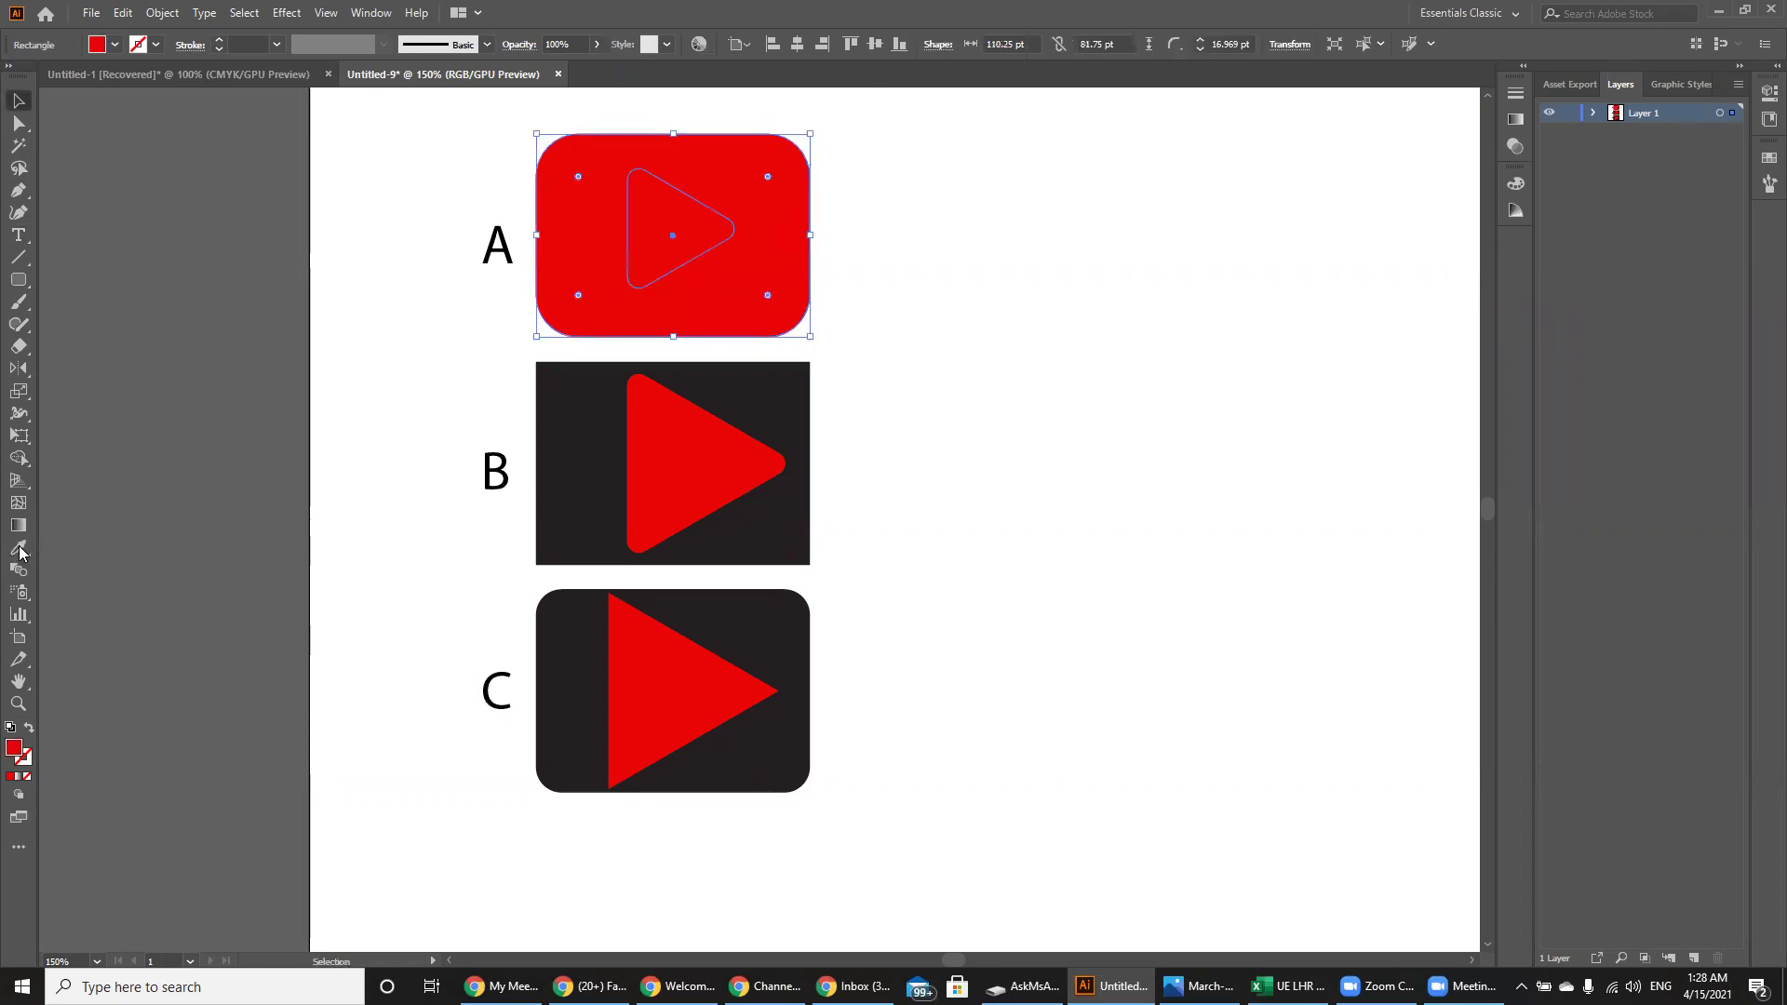
- Change the fill of icon A's triangle to white and deselect it
click(674, 229)
click(19, 547)
click(242, 724)
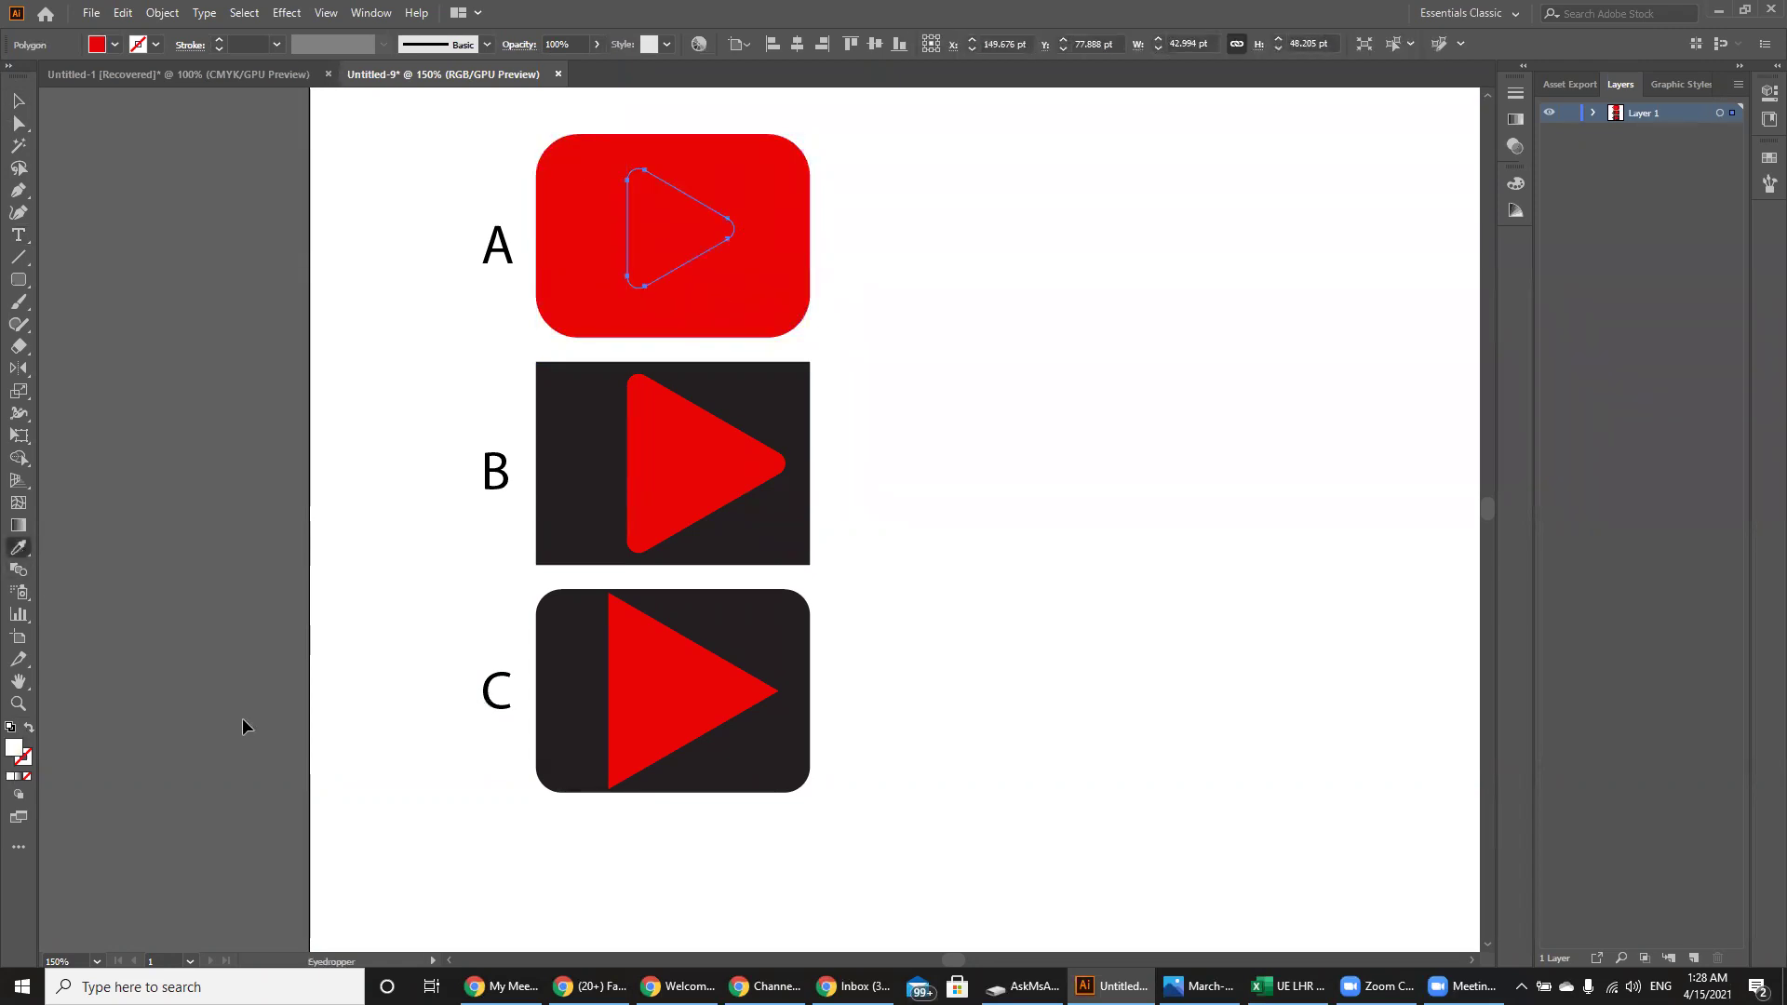
key(v)
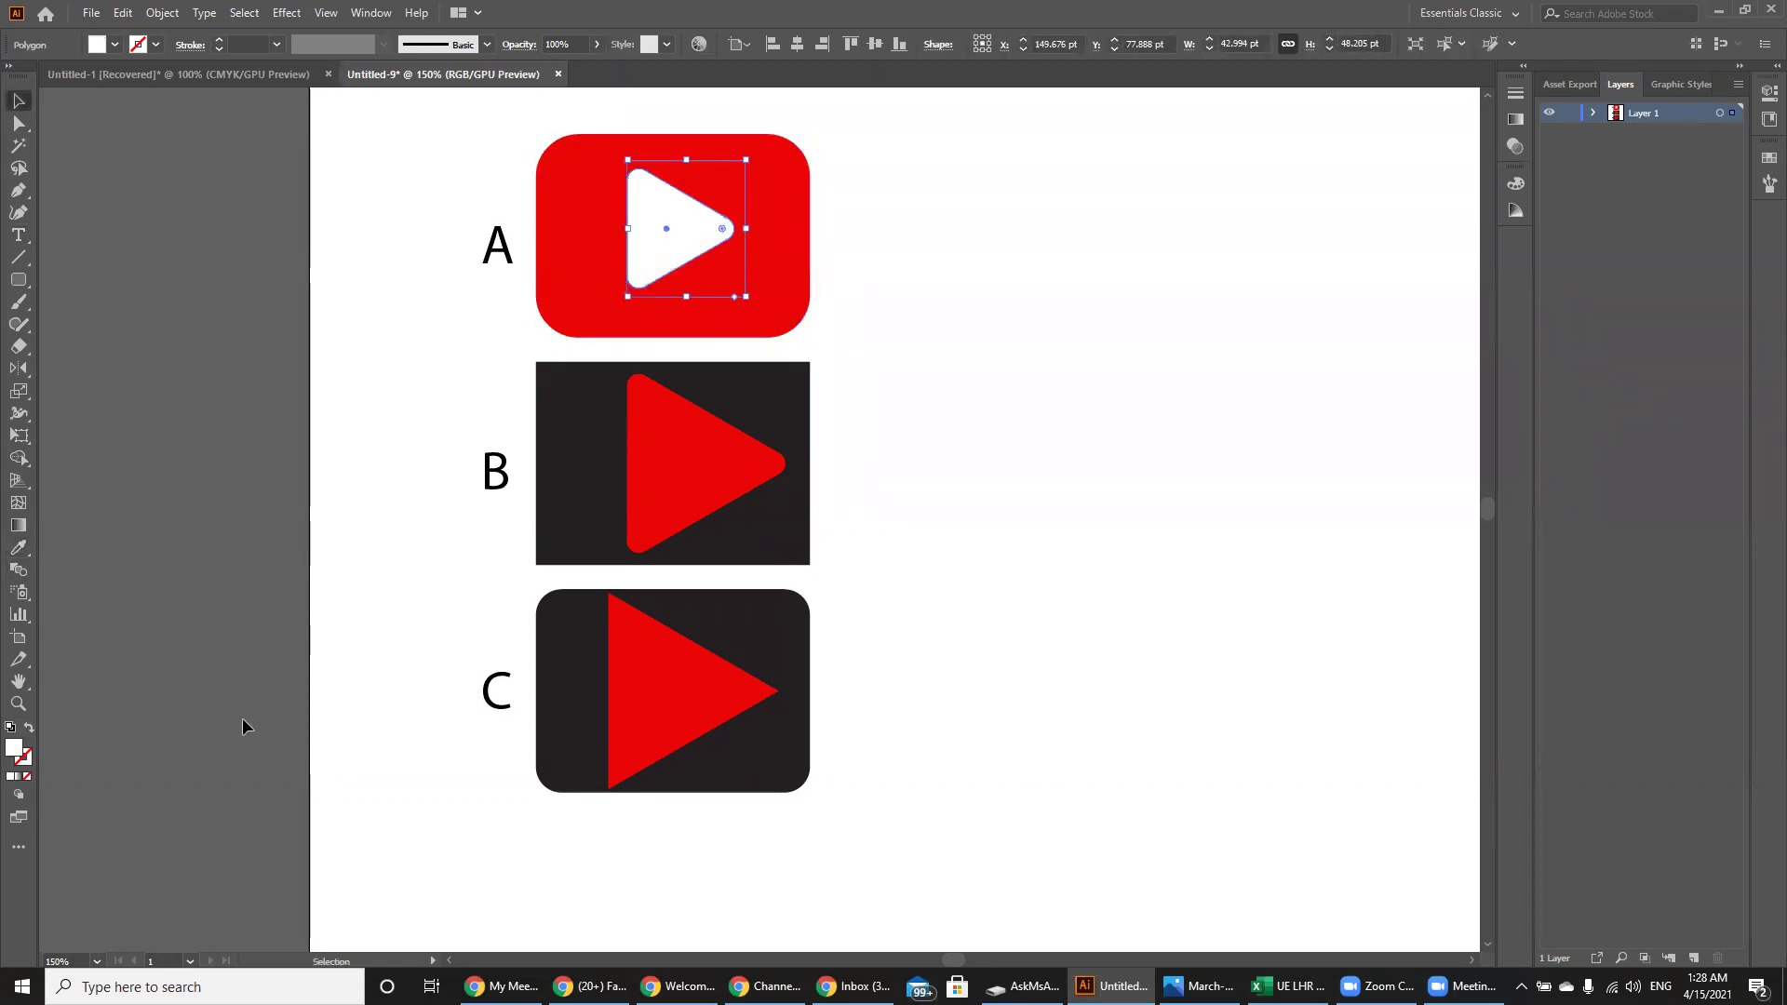
click(242, 720)
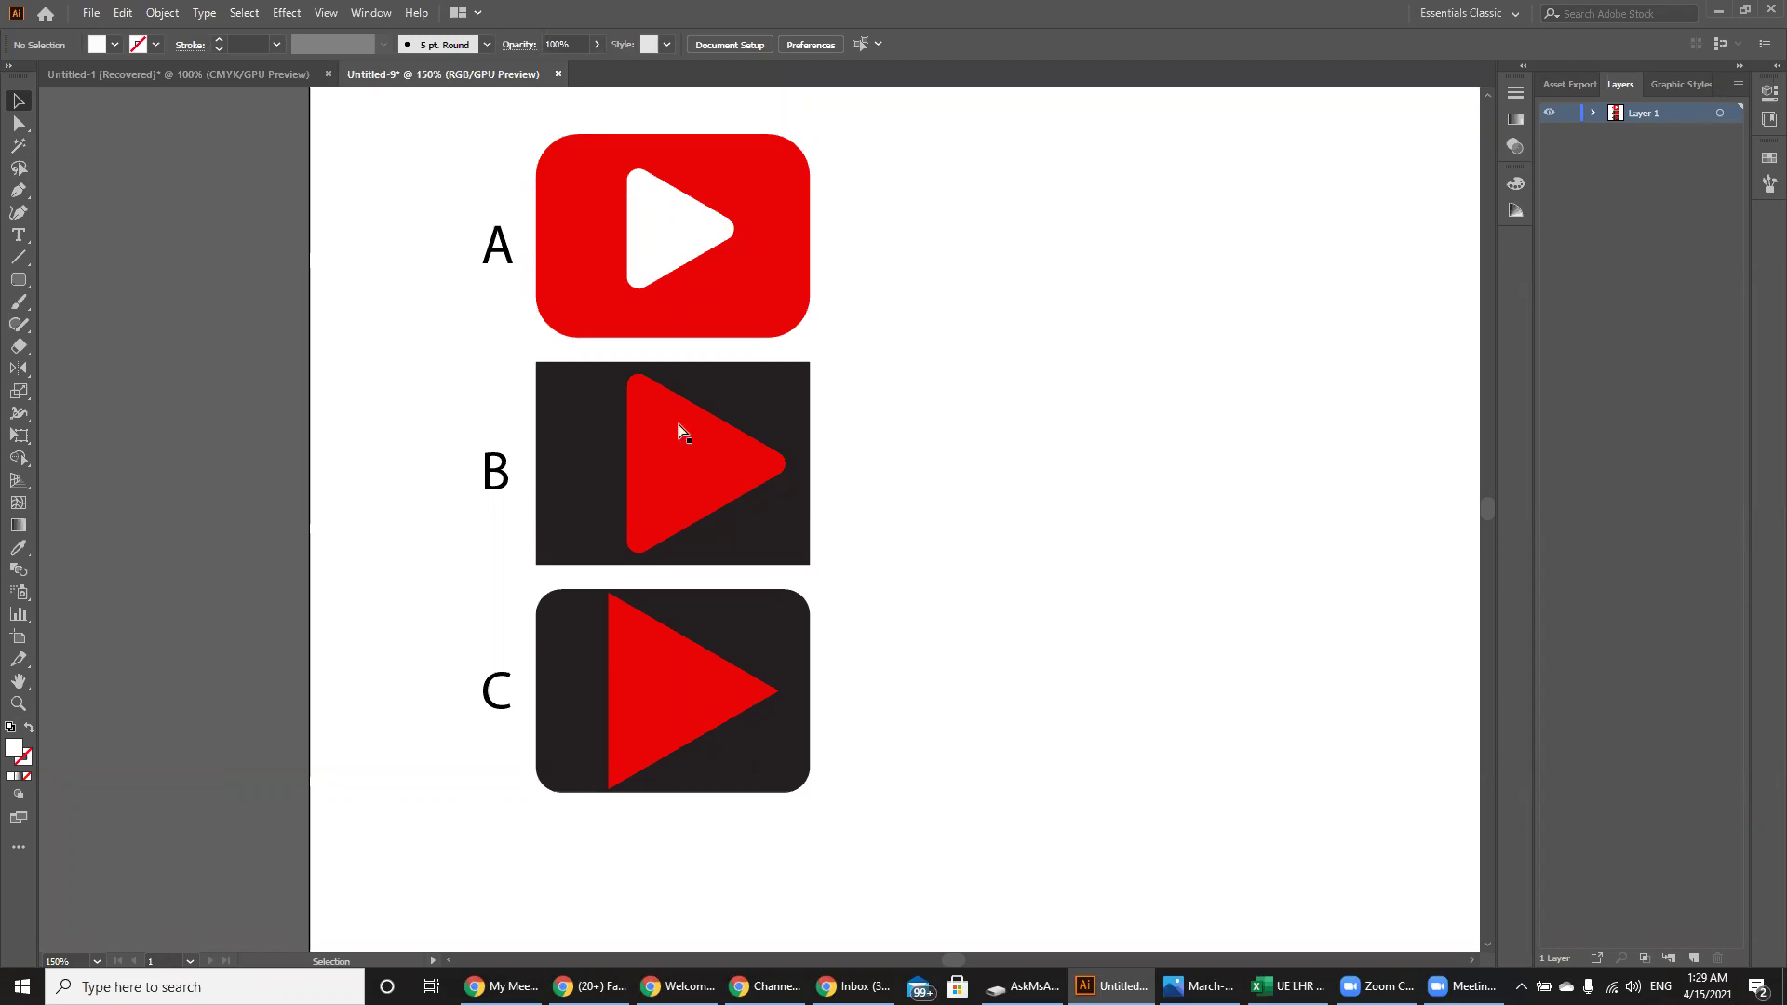
- Copy icon A's rounded rectangle and triangle, and place the pasted copy above the artboard
key(ctrl+minus)
key(ctrl+minus)
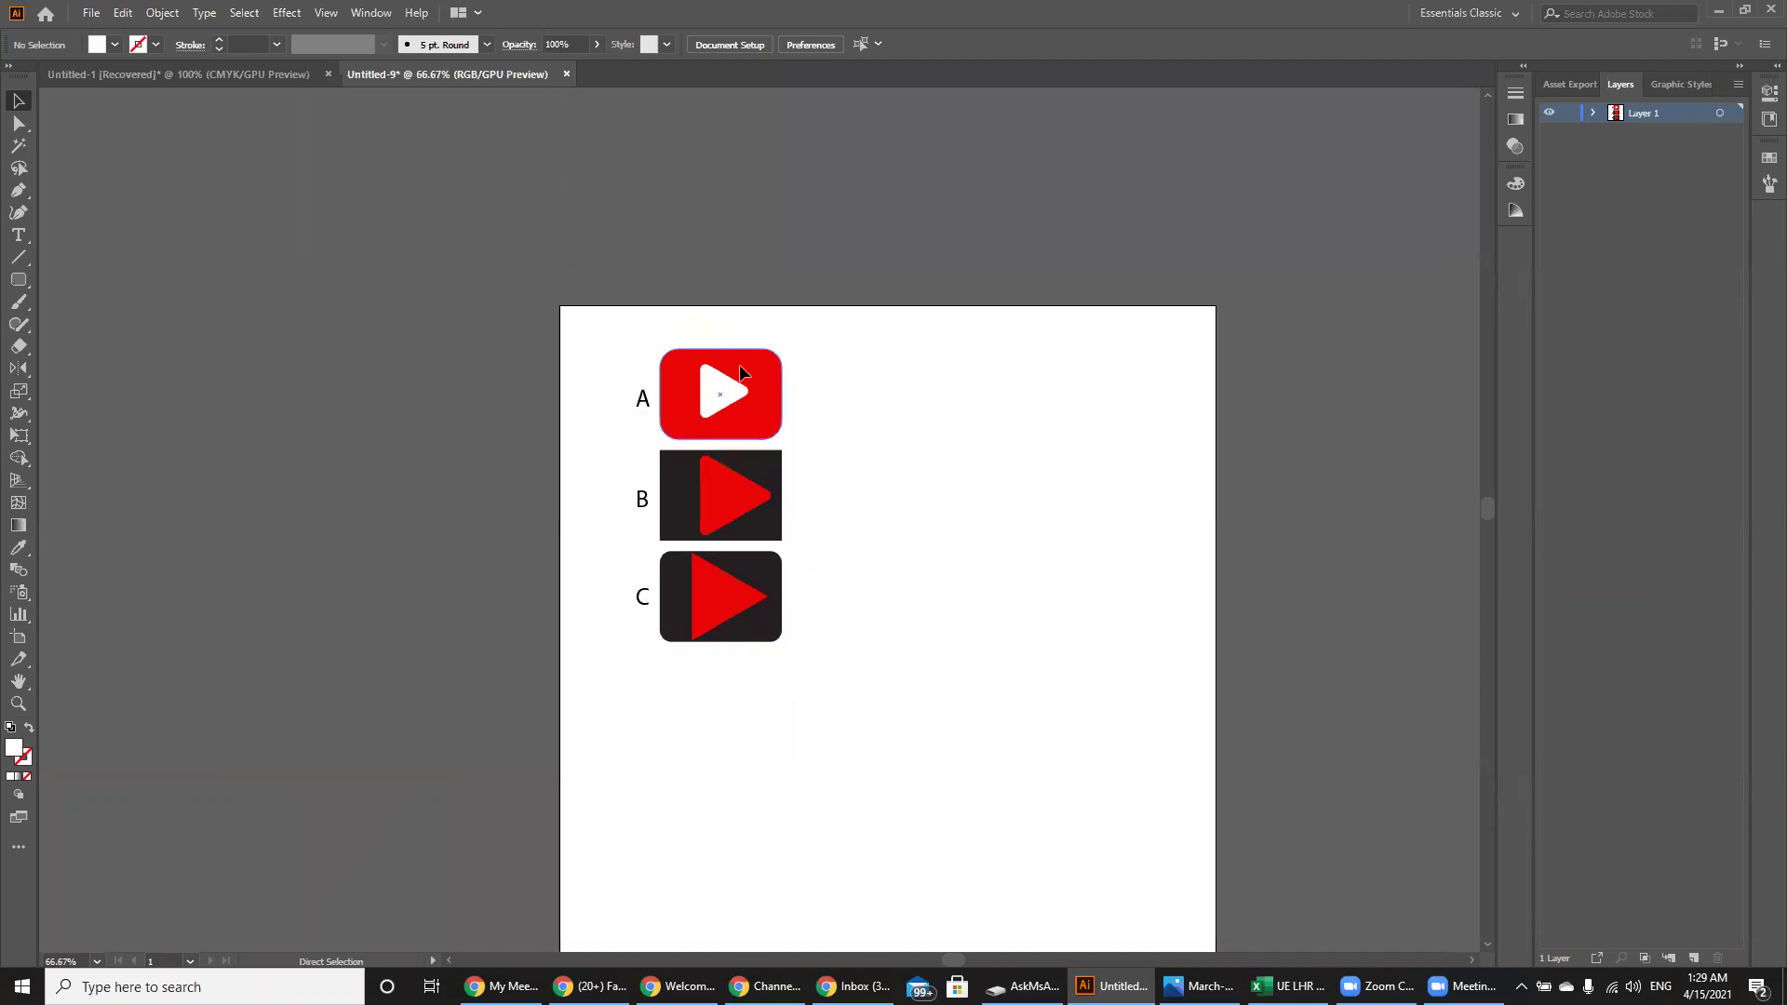
drag(836, 432, 734, 393)
click(821, 408)
click(753, 348)
drag(827, 430, 655, 347)
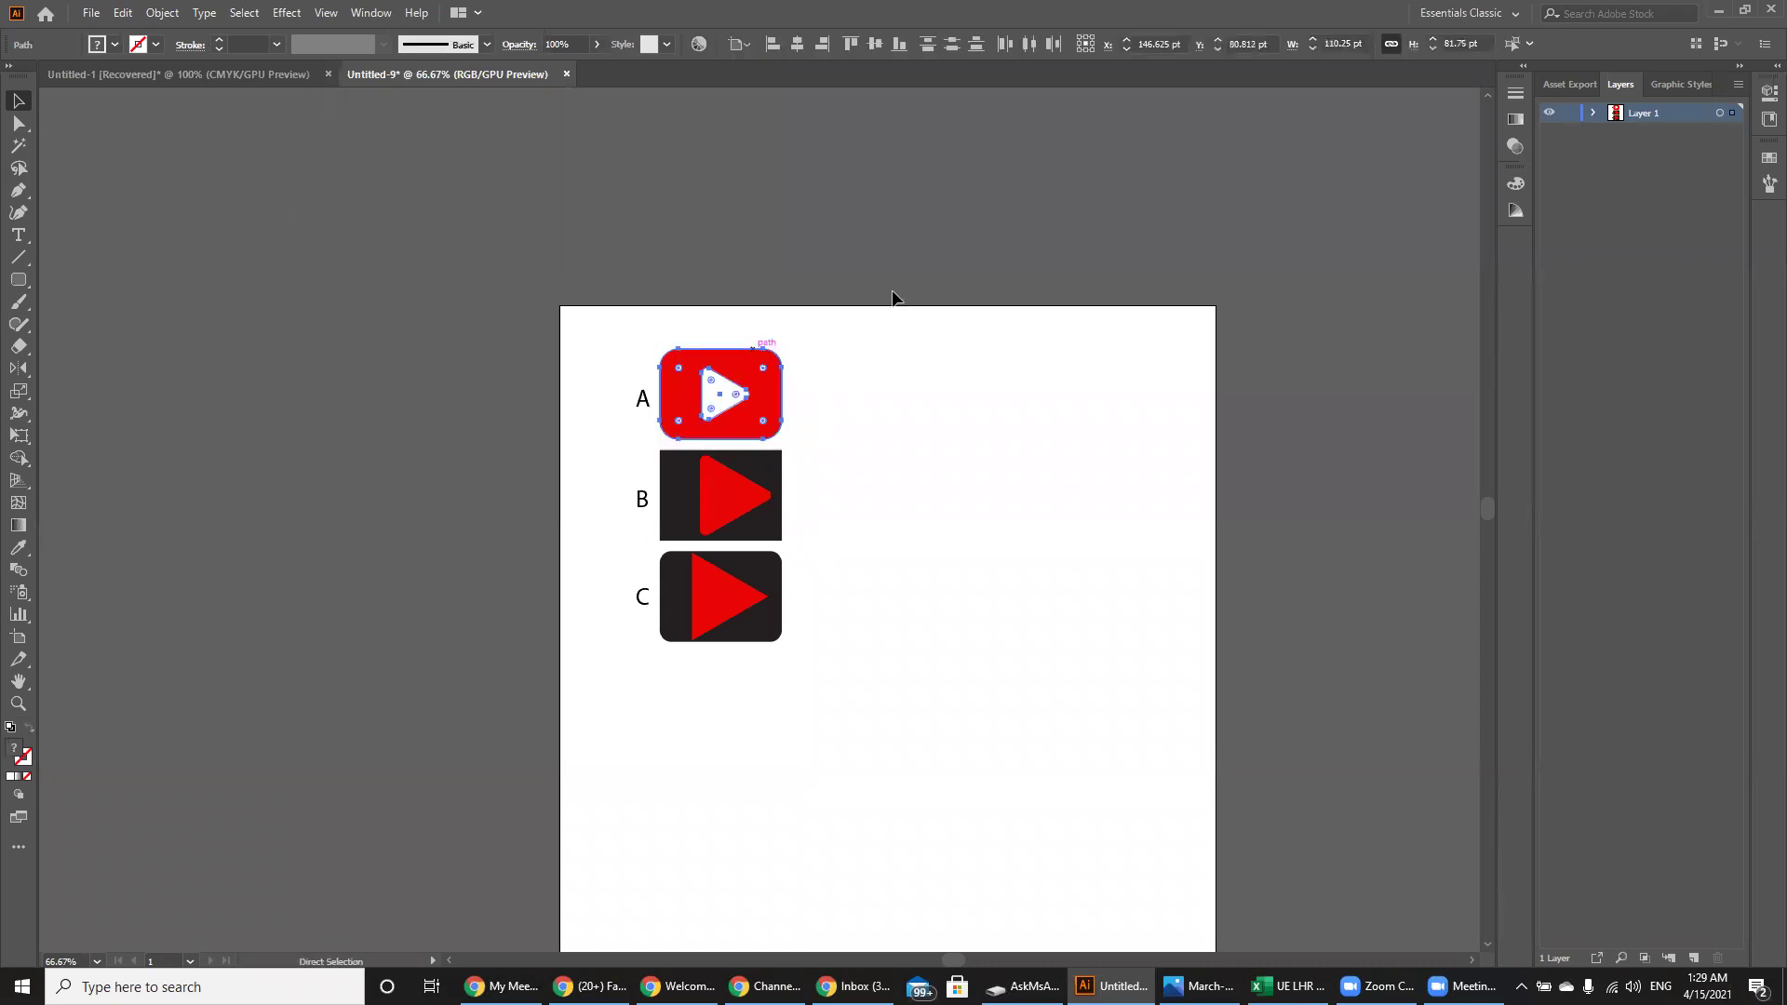
key(ctrl+c)
key(ctrl+v)
drag(808, 510, 1017, 189)
- Try to remove the triangle from the copied icon using the Shape Builder with only the rounded rectangle selected
click(790, 187)
click(865, 225)
click(908, 249)
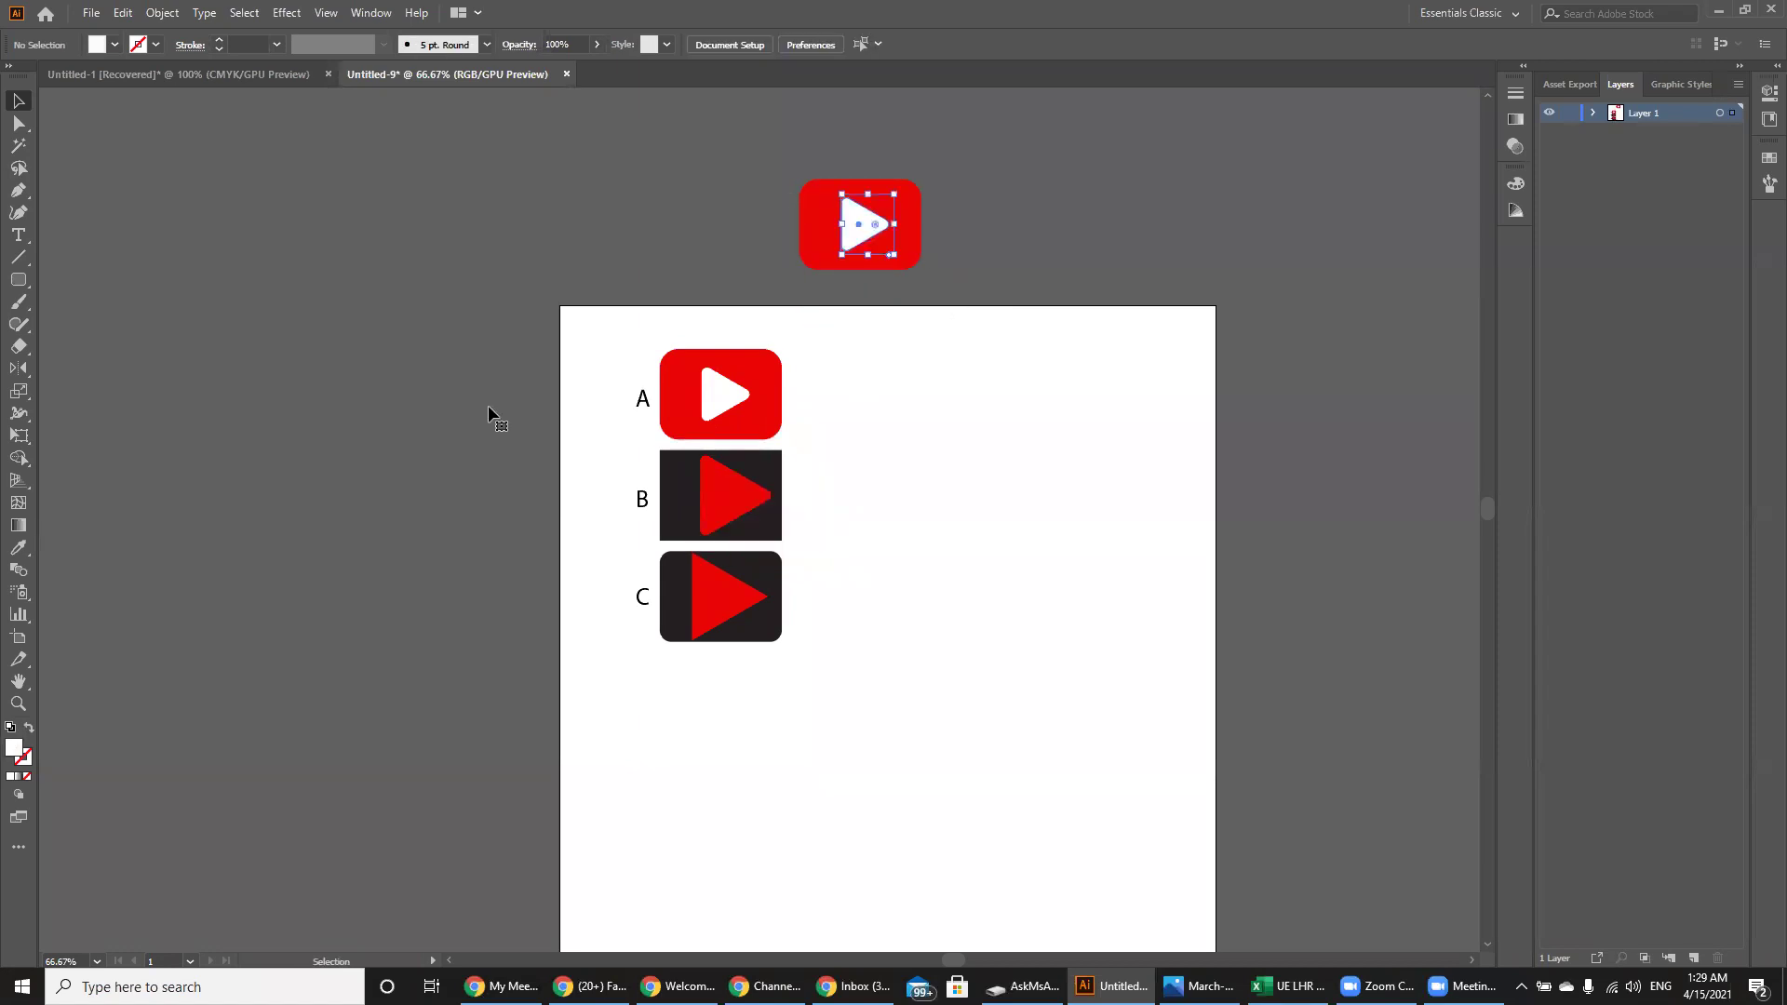
click(23, 415)
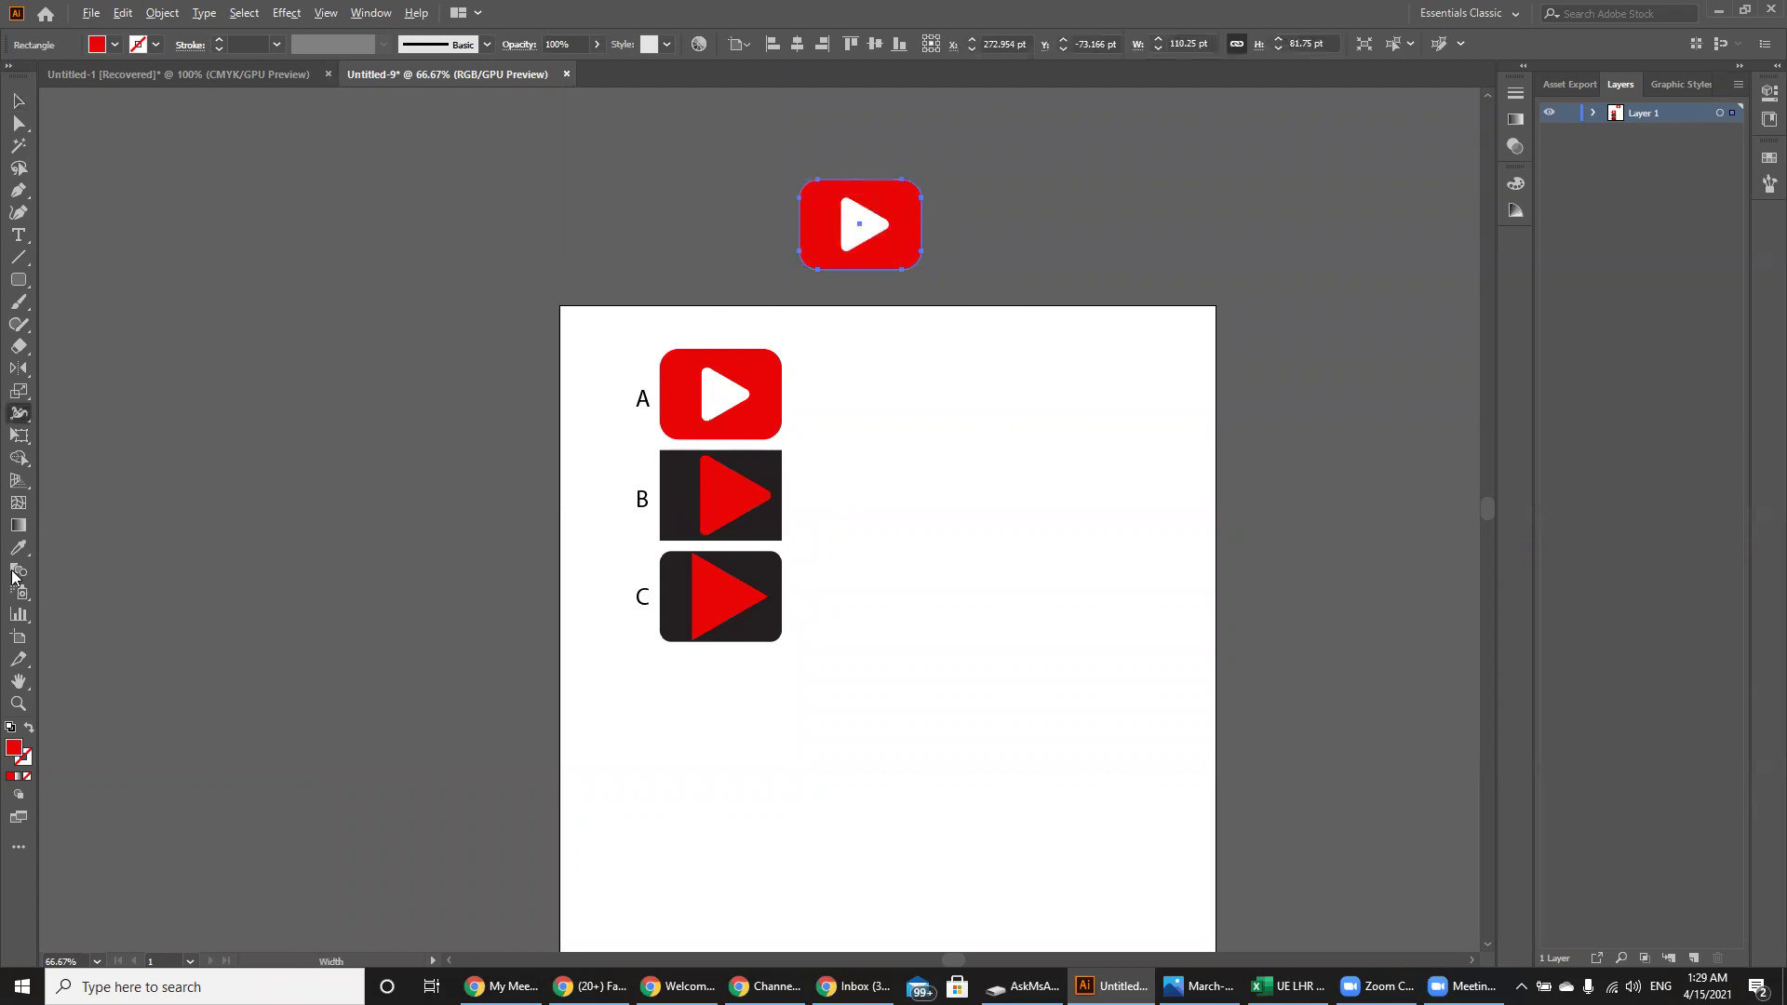
key(shift+m)
alt+click(861, 228)
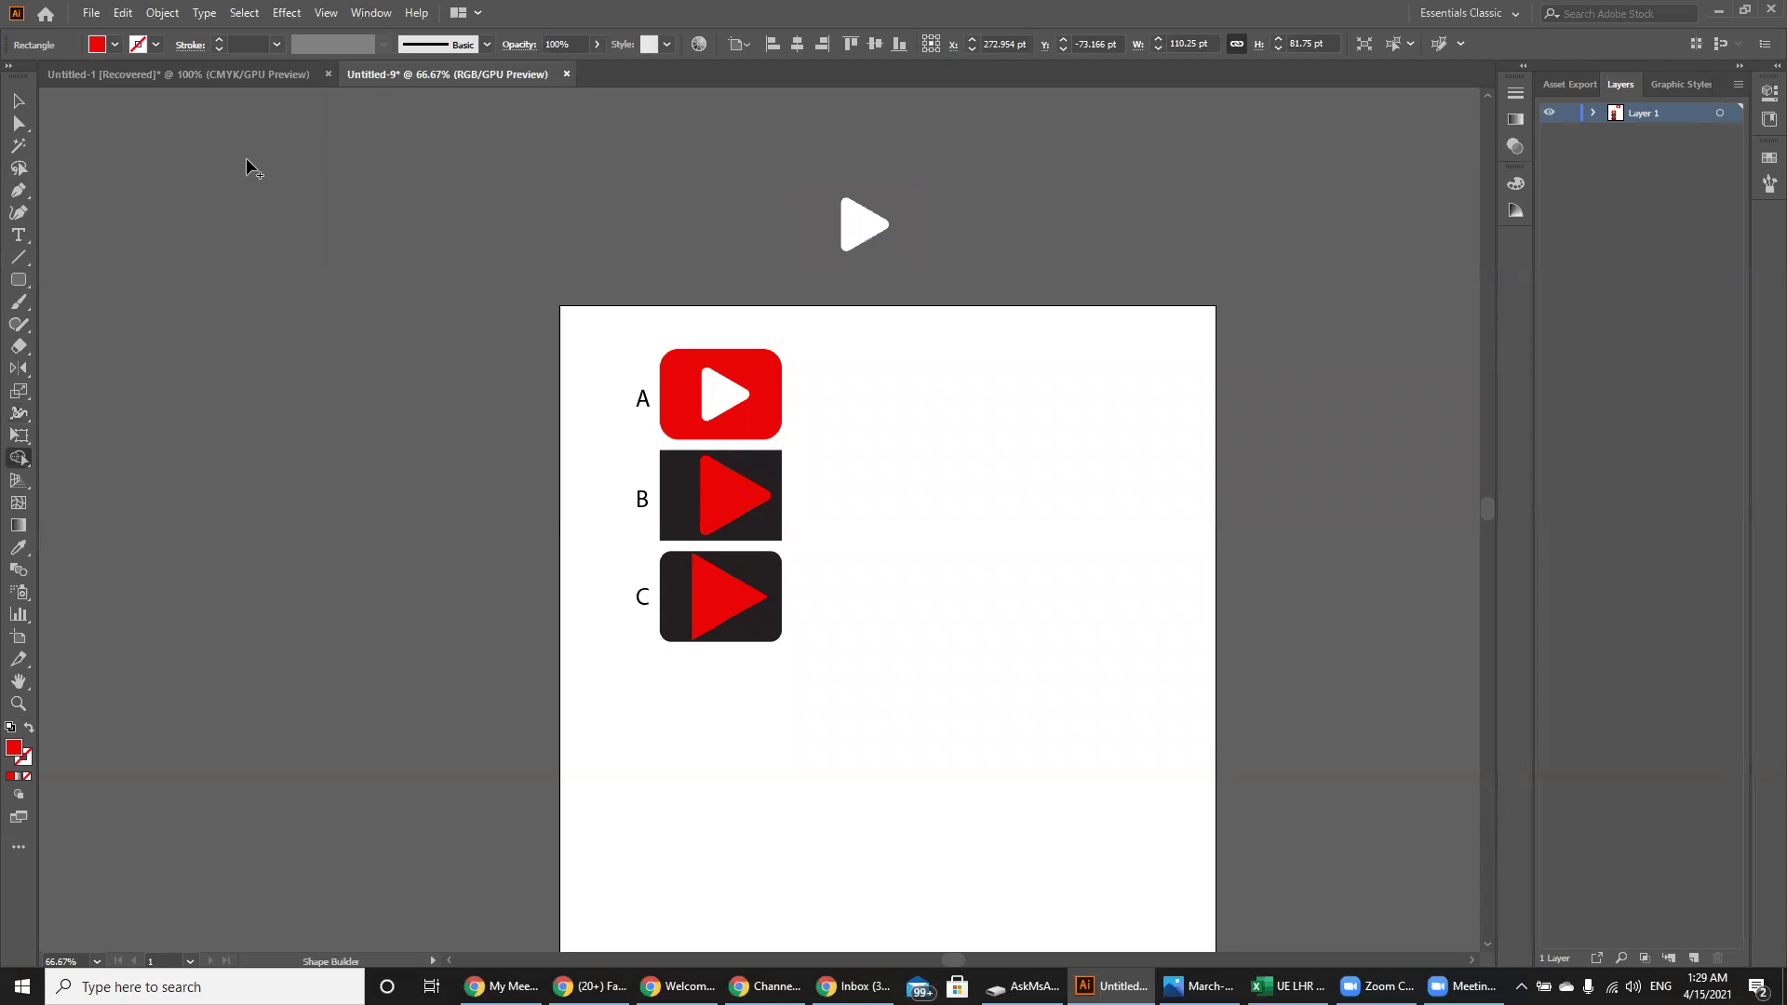
key(ctrl+z)
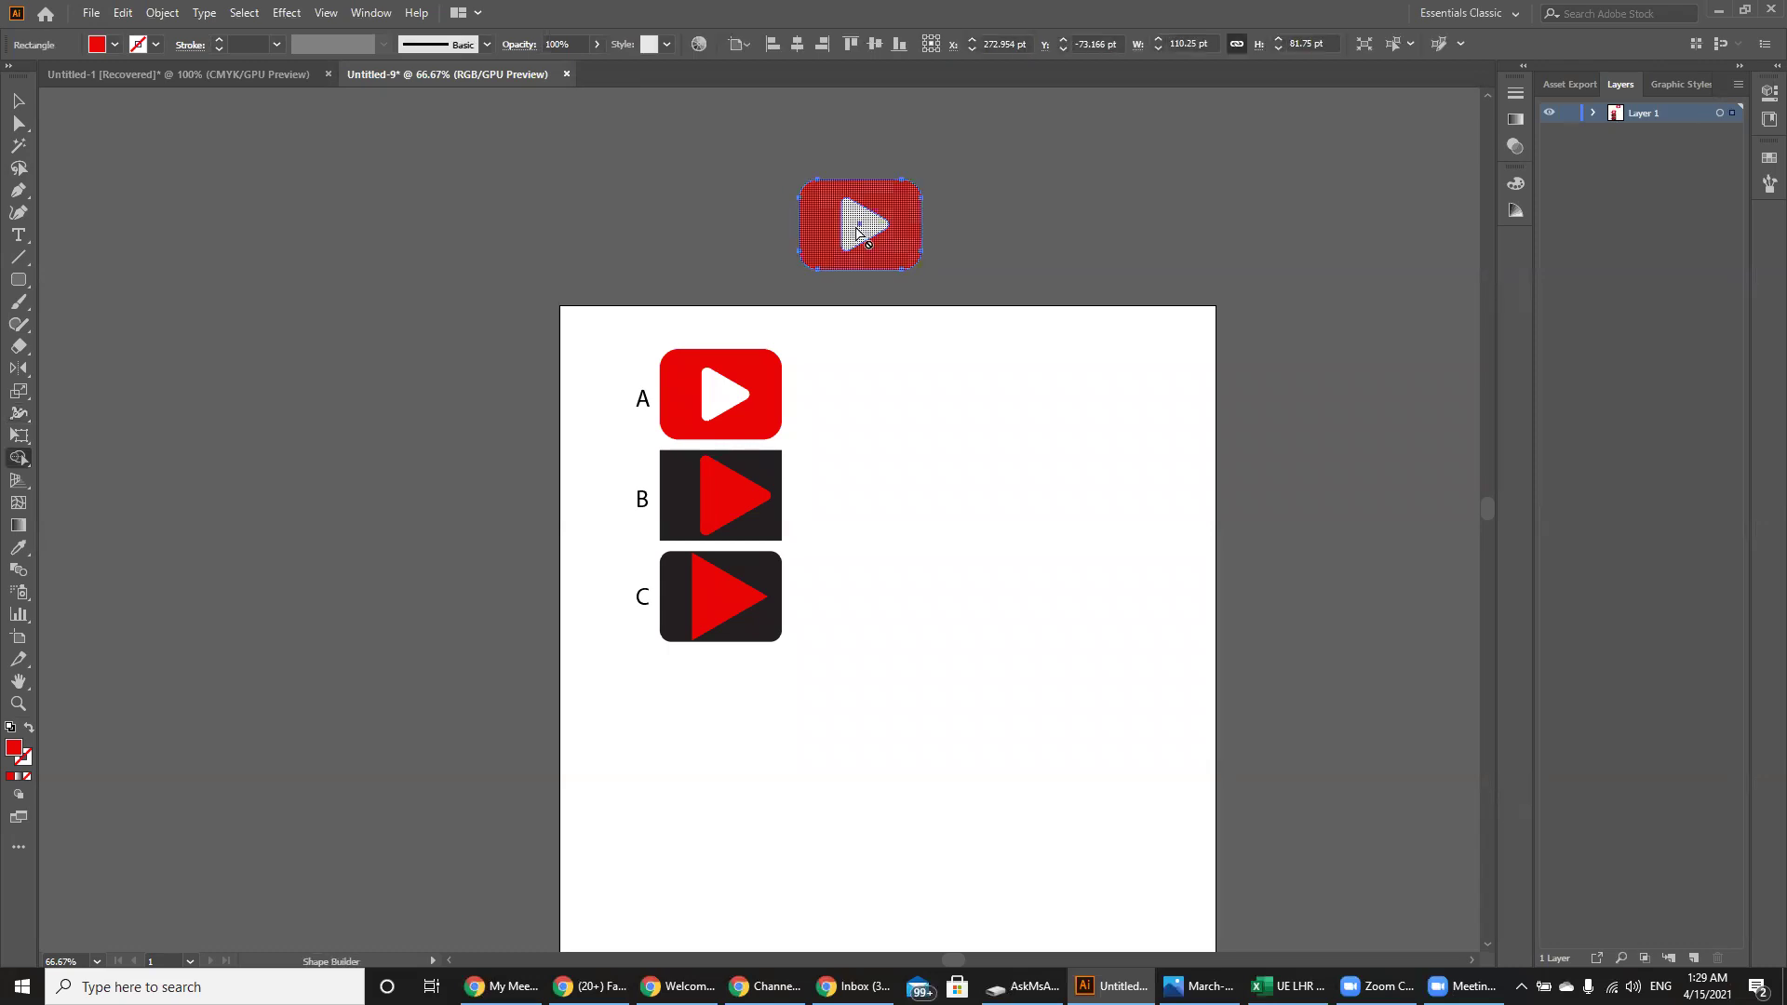
click(16, 104)
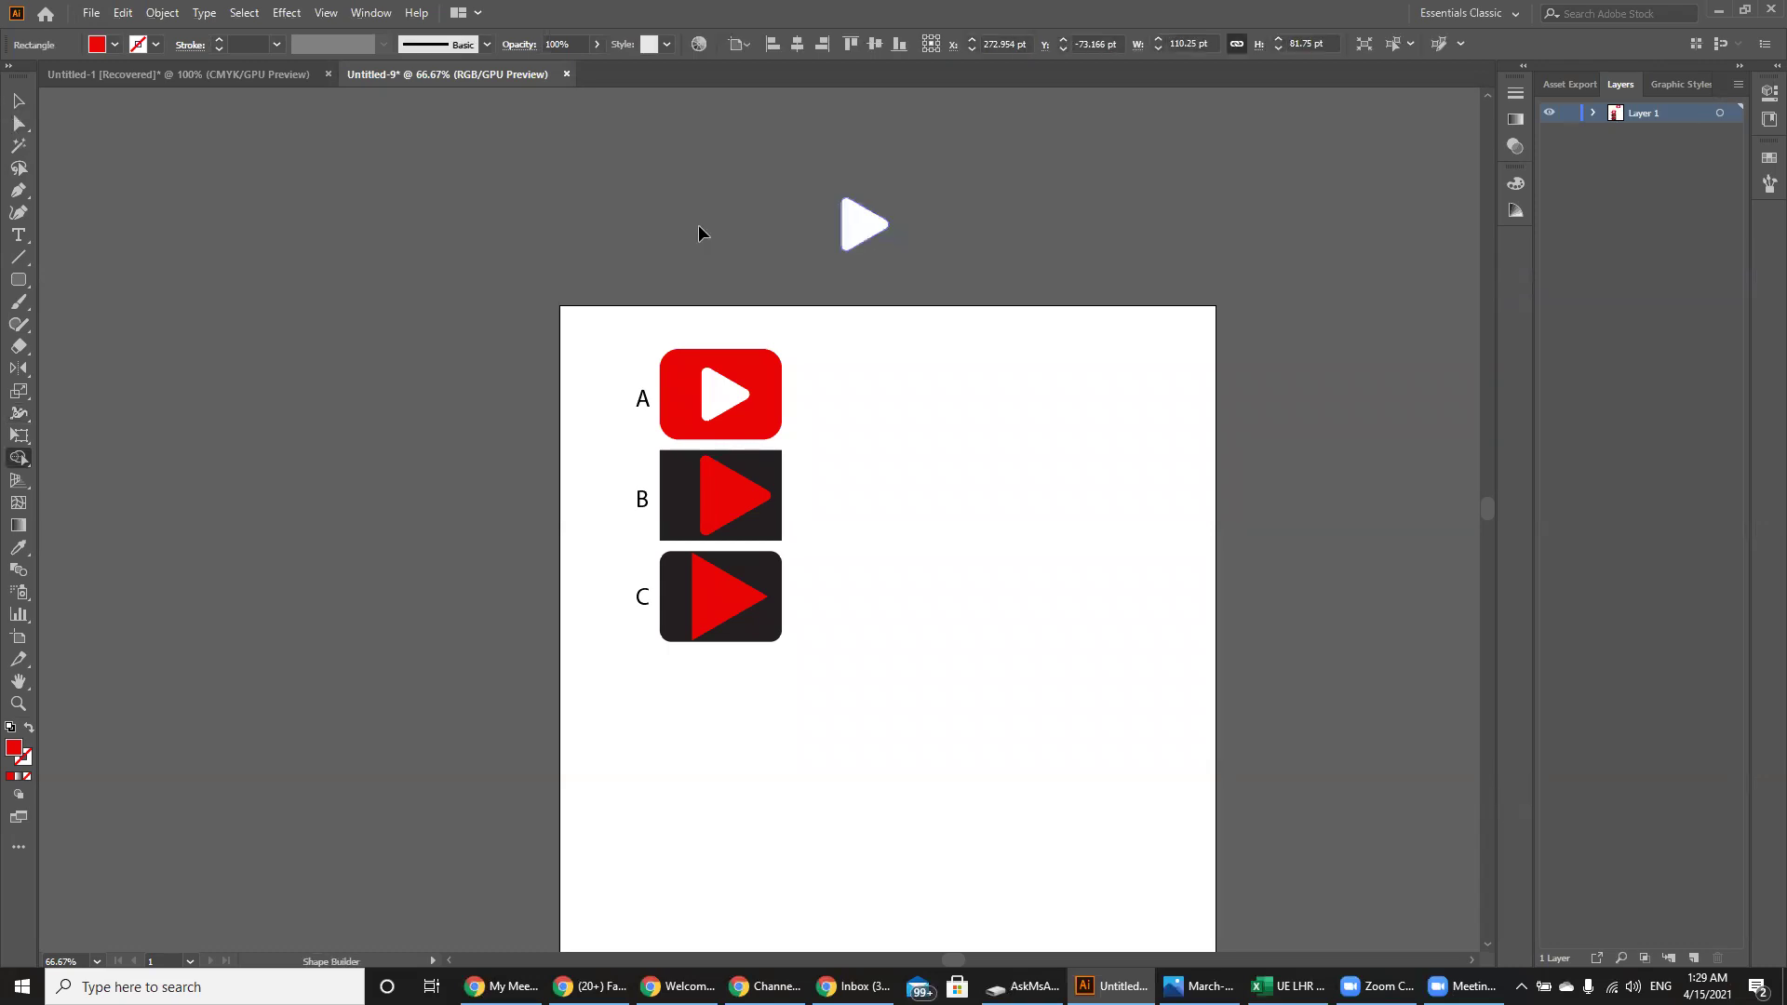
- Select both shapes of the copied red icon, cut the triangle out with the Shape Builder, and deselect it
key(v)
click(535, 303)
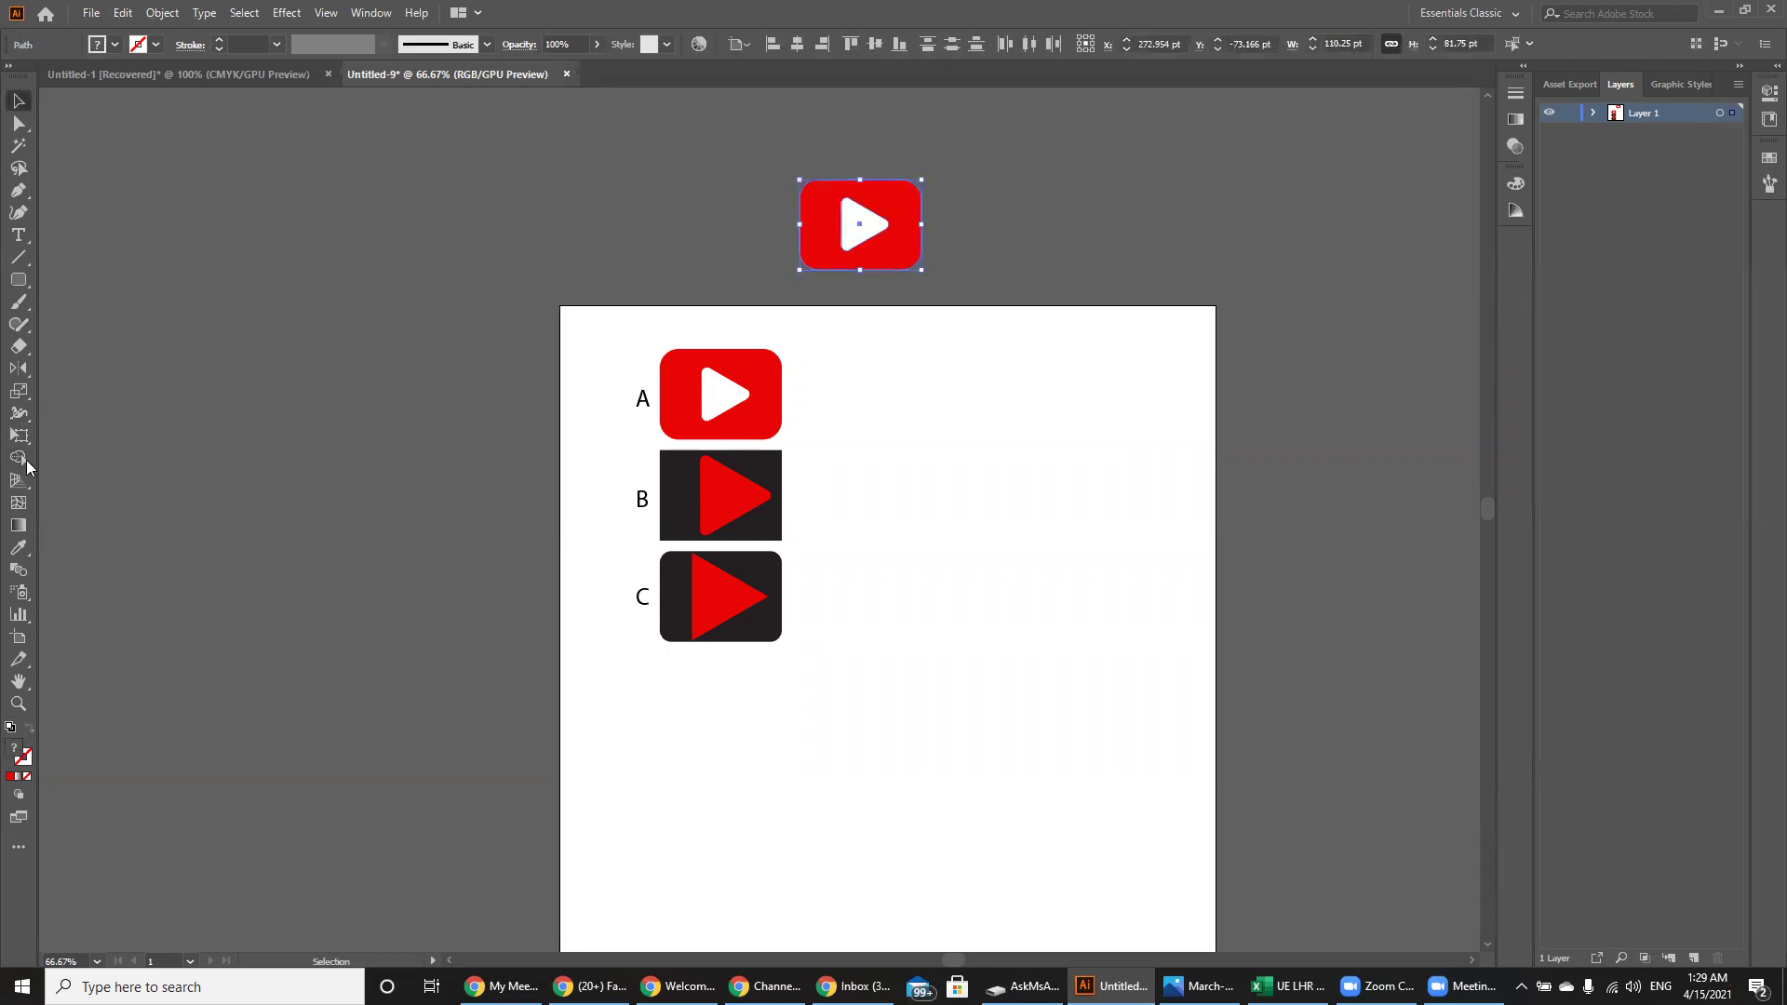
click(19, 457)
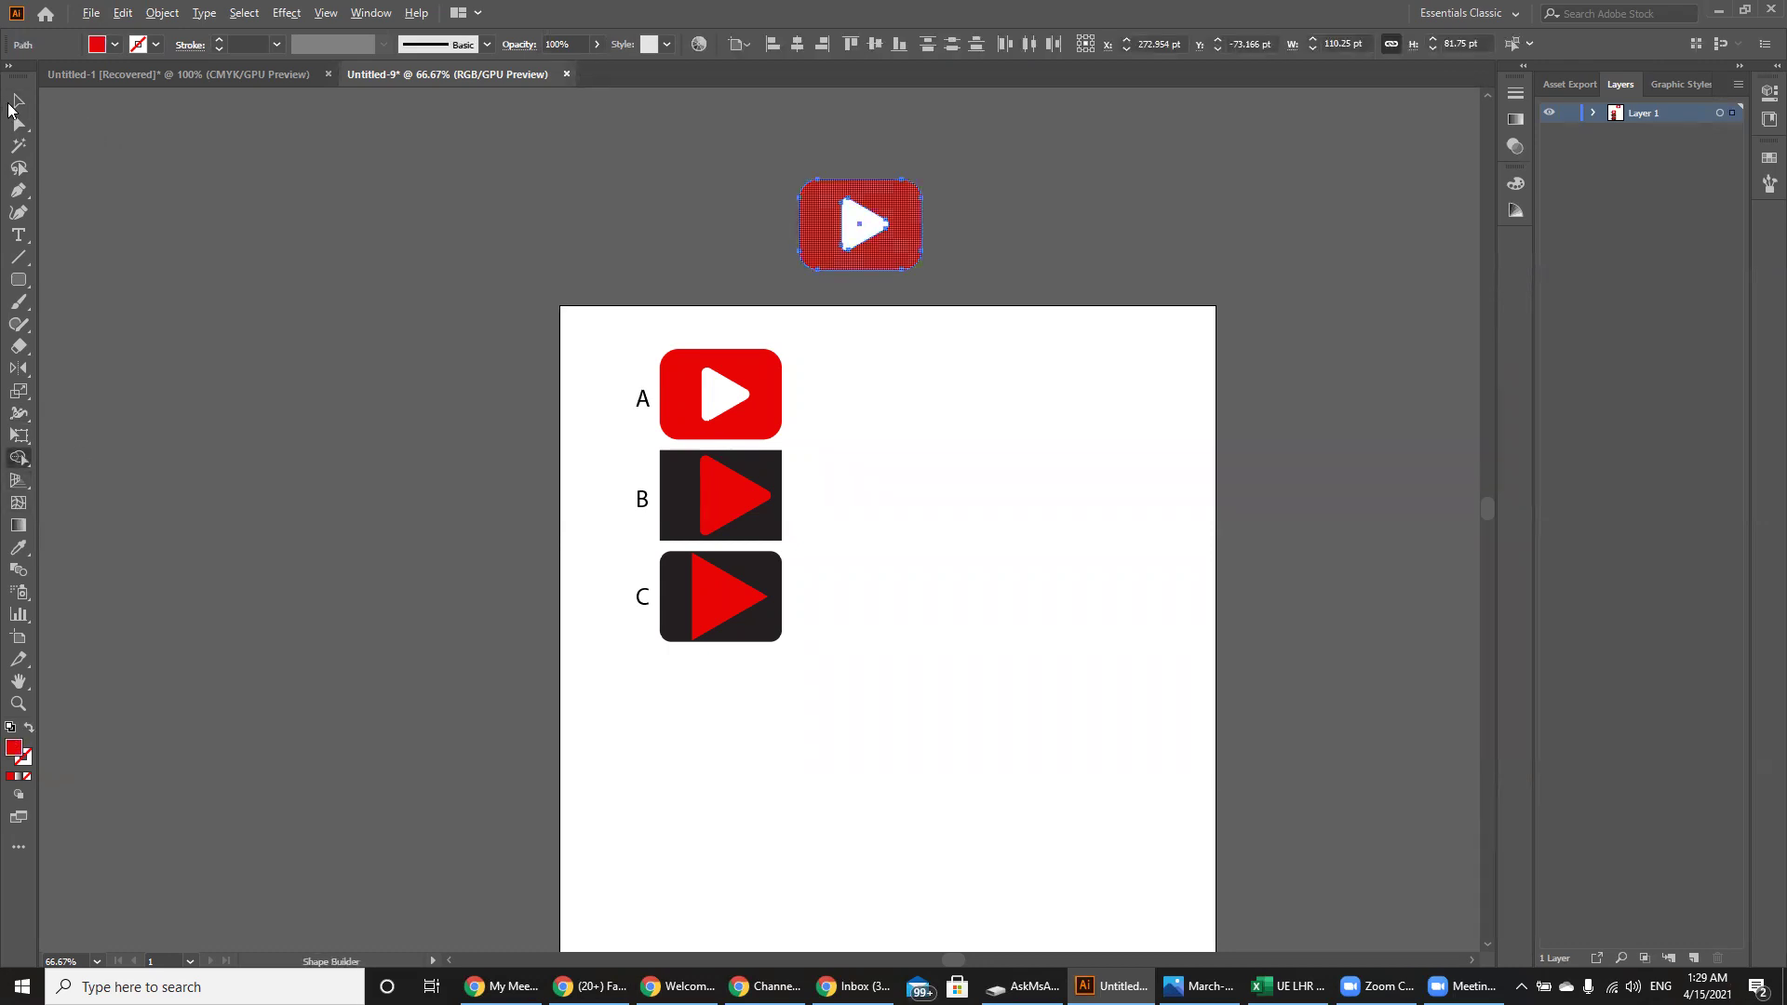
key(ctrl+8)
key(v)
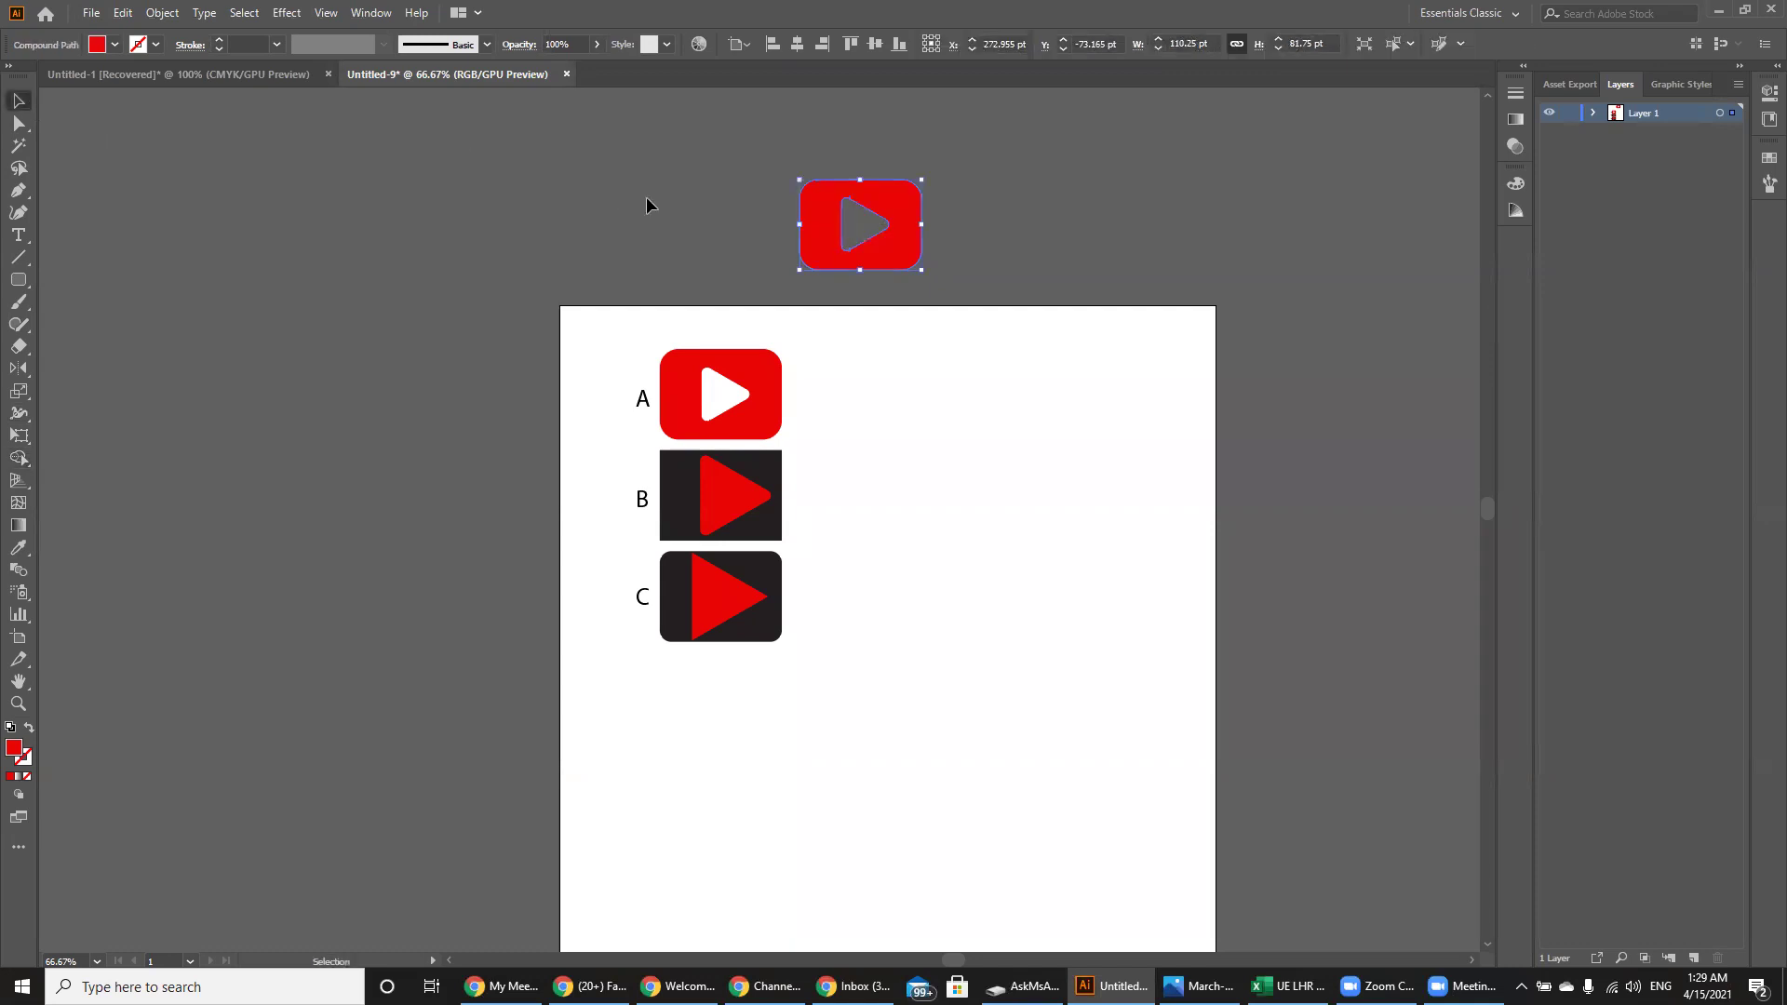
click(646, 197)
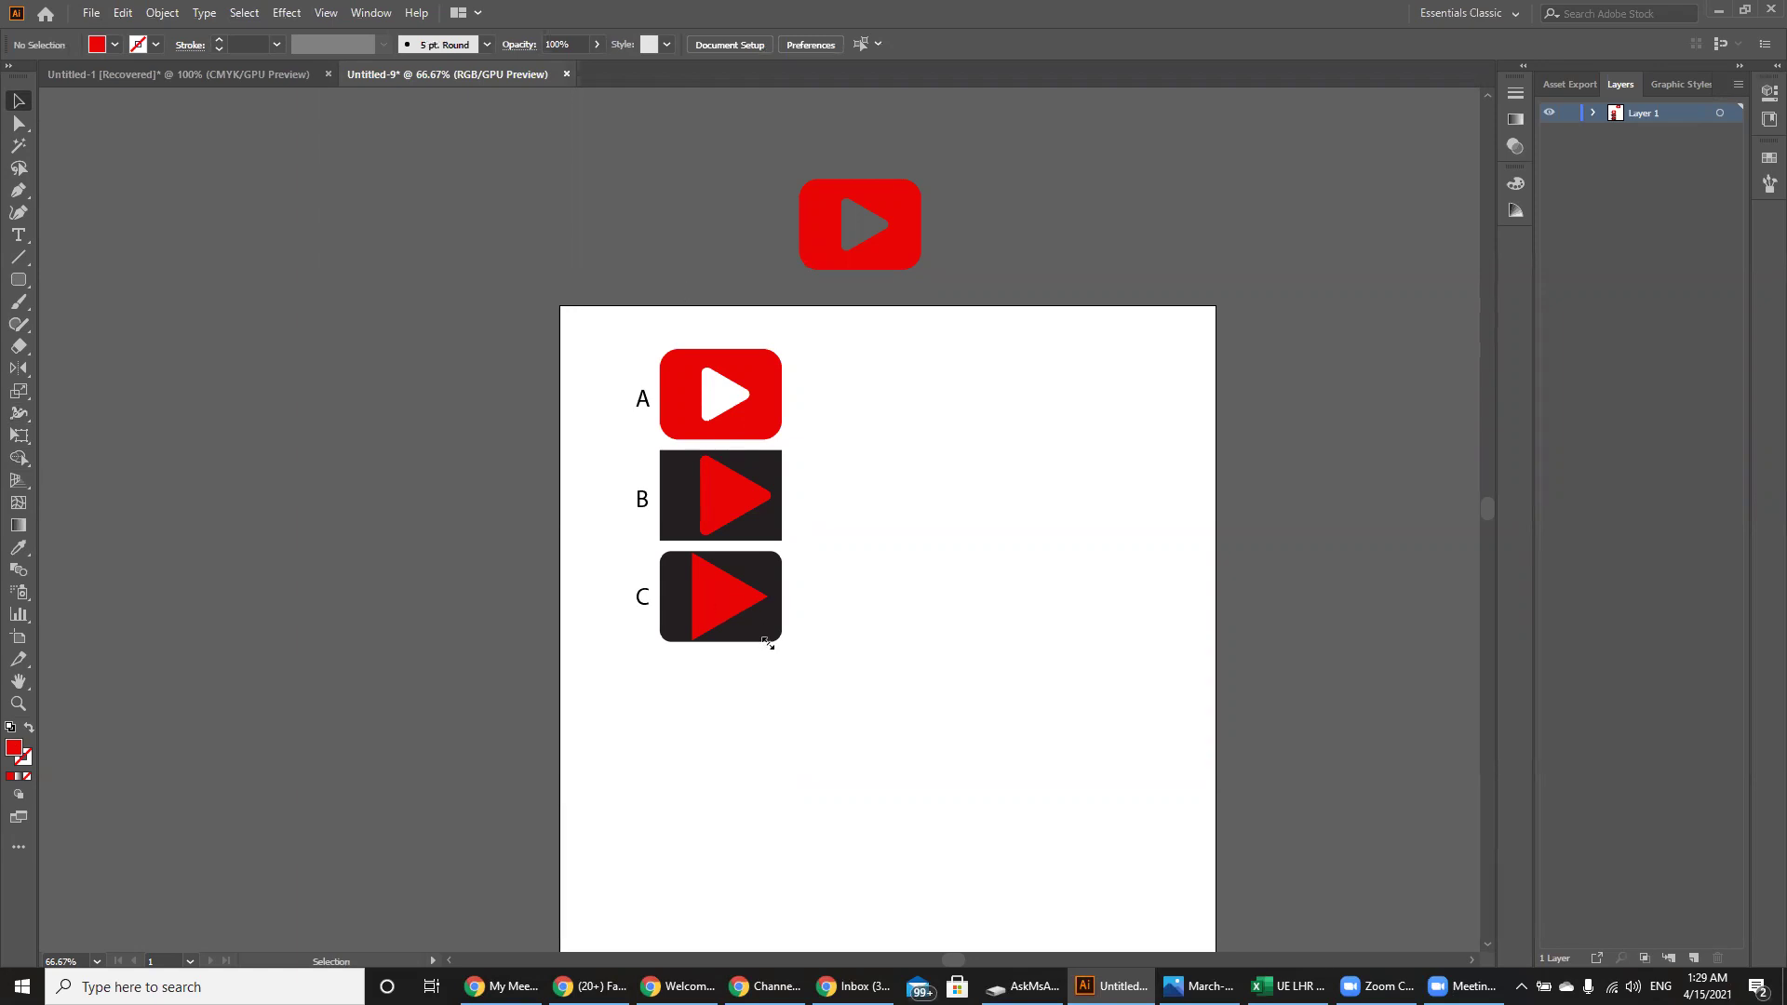
- Shrink icon C's triangle to about 40 by 46 pt, centred in its rectangle, and move the icon beside the red cut-out icon
click(725, 609)
drag(768, 640, 726, 596)
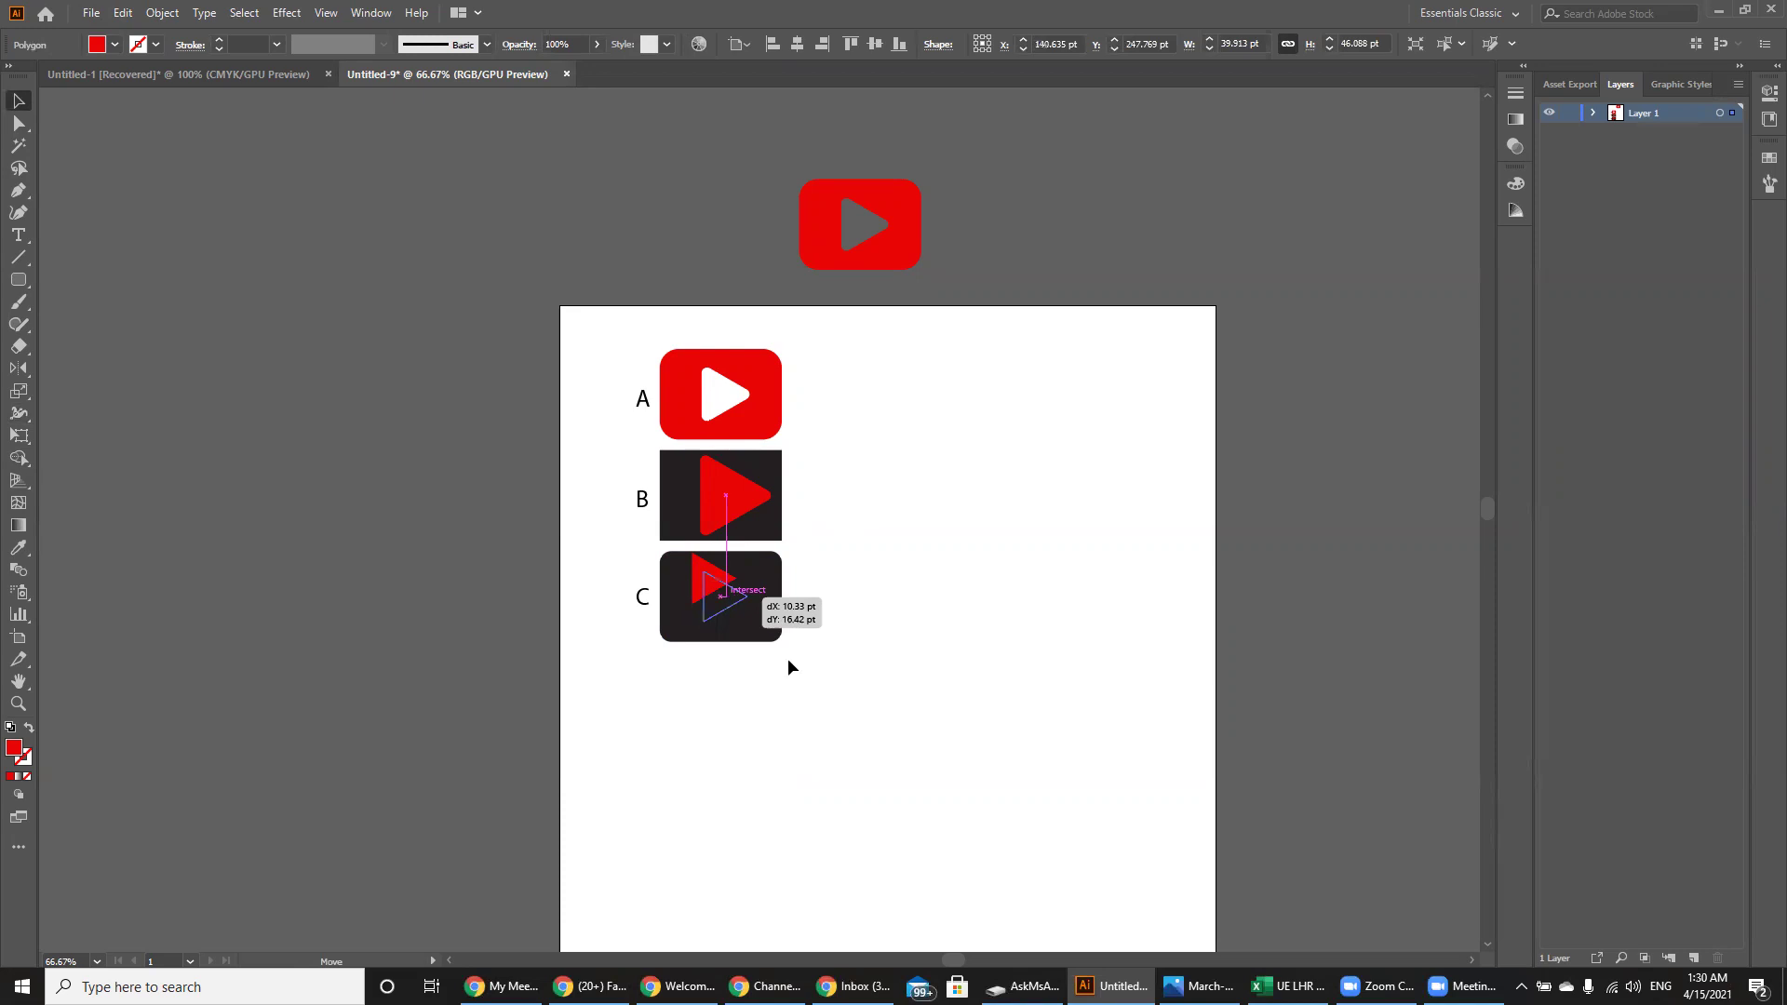
drag(811, 673, 667, 563)
drag(886, 414, 1006, 234)
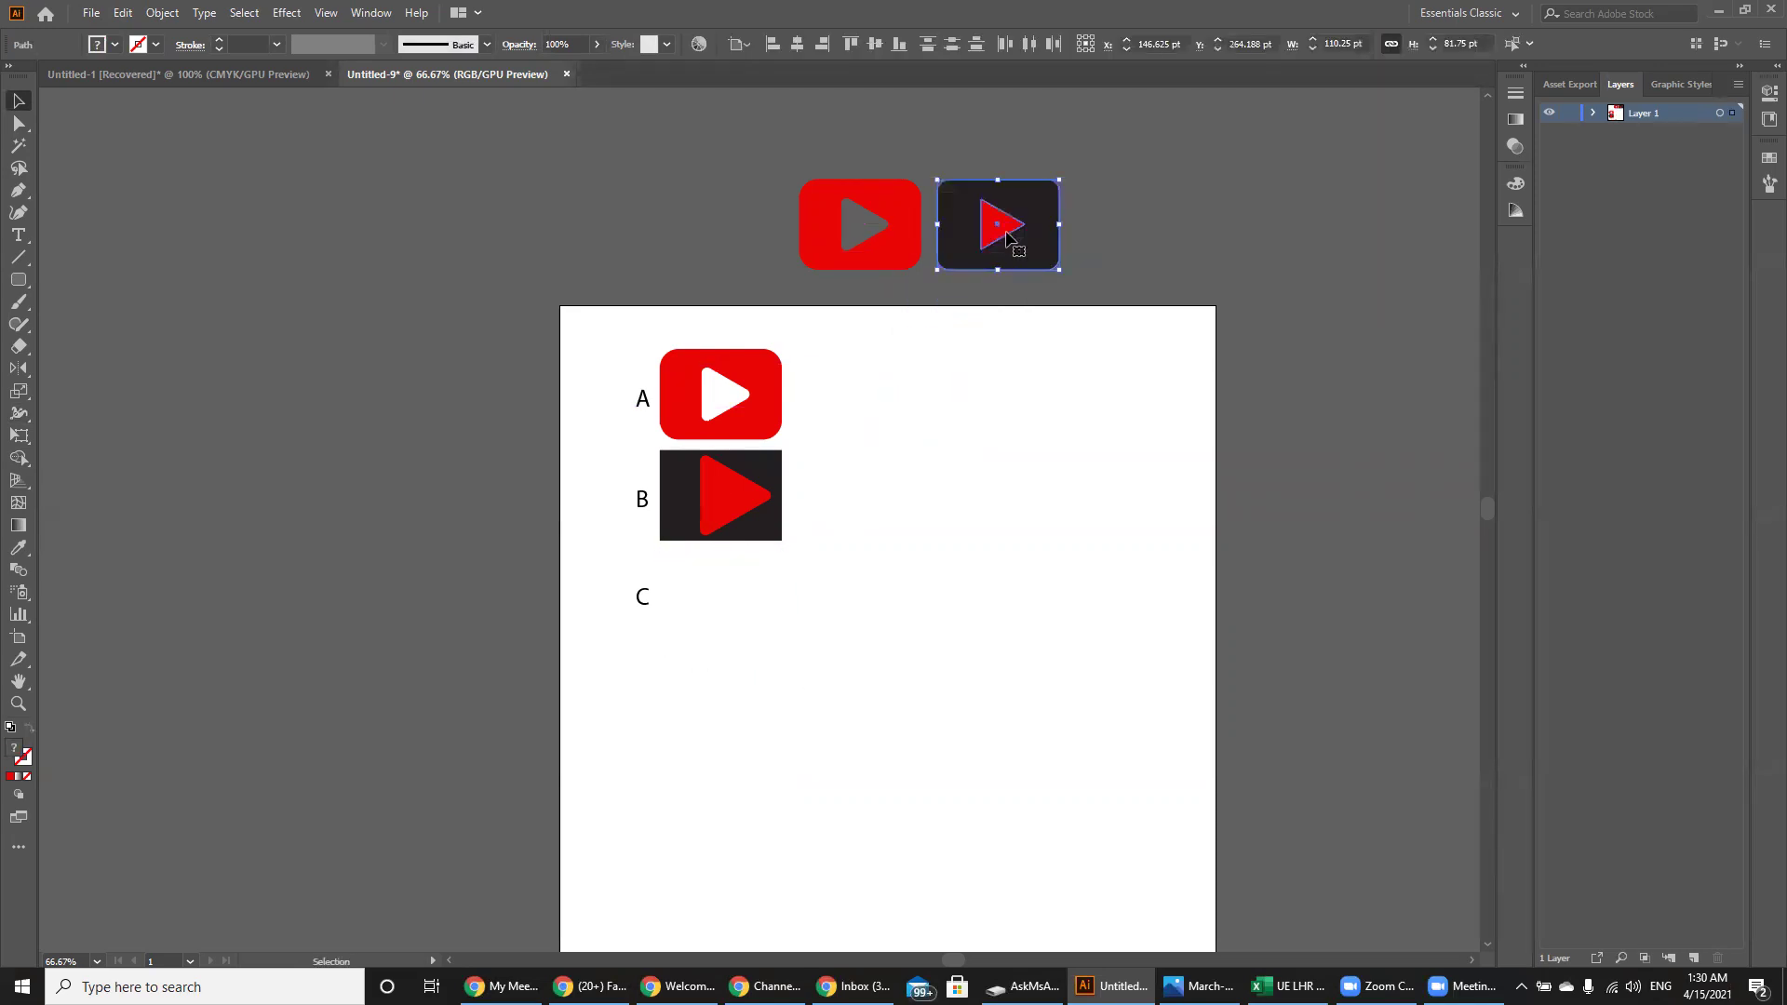
- Cut the red triangle out of the moved dark icon with the Shape Builder and deselect it
click(18, 458)
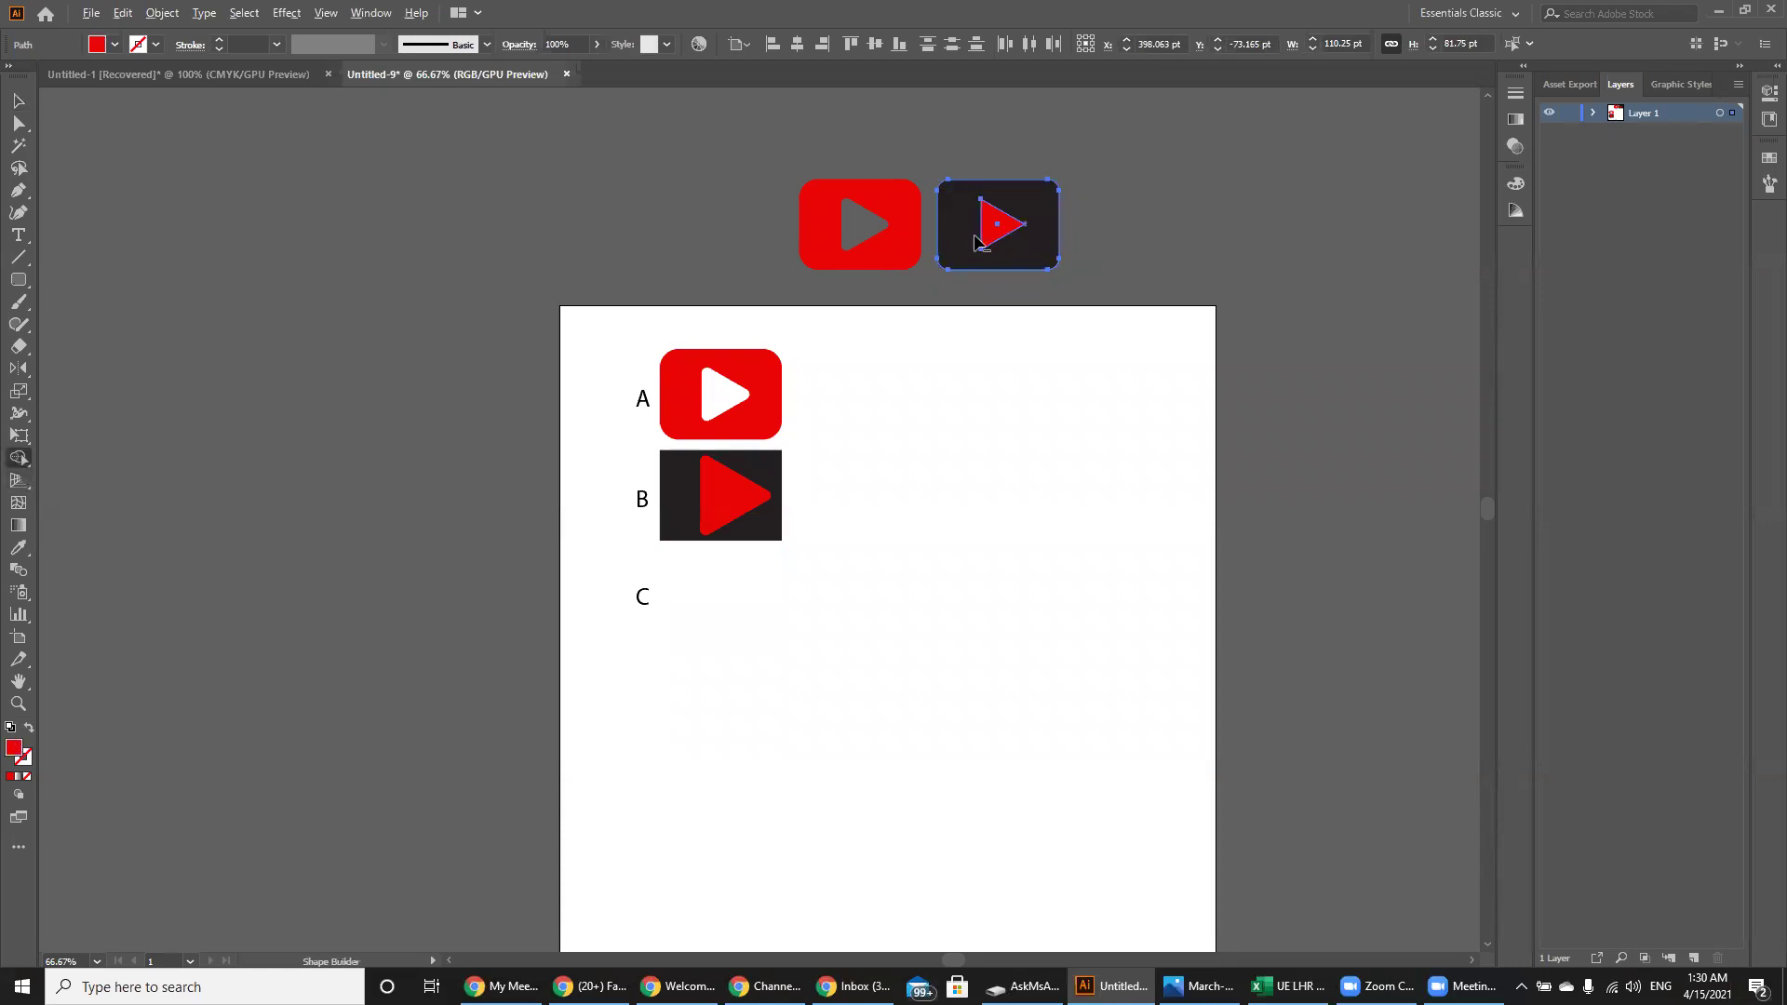
alt+click(1001, 229)
click(19, 100)
click(679, 170)
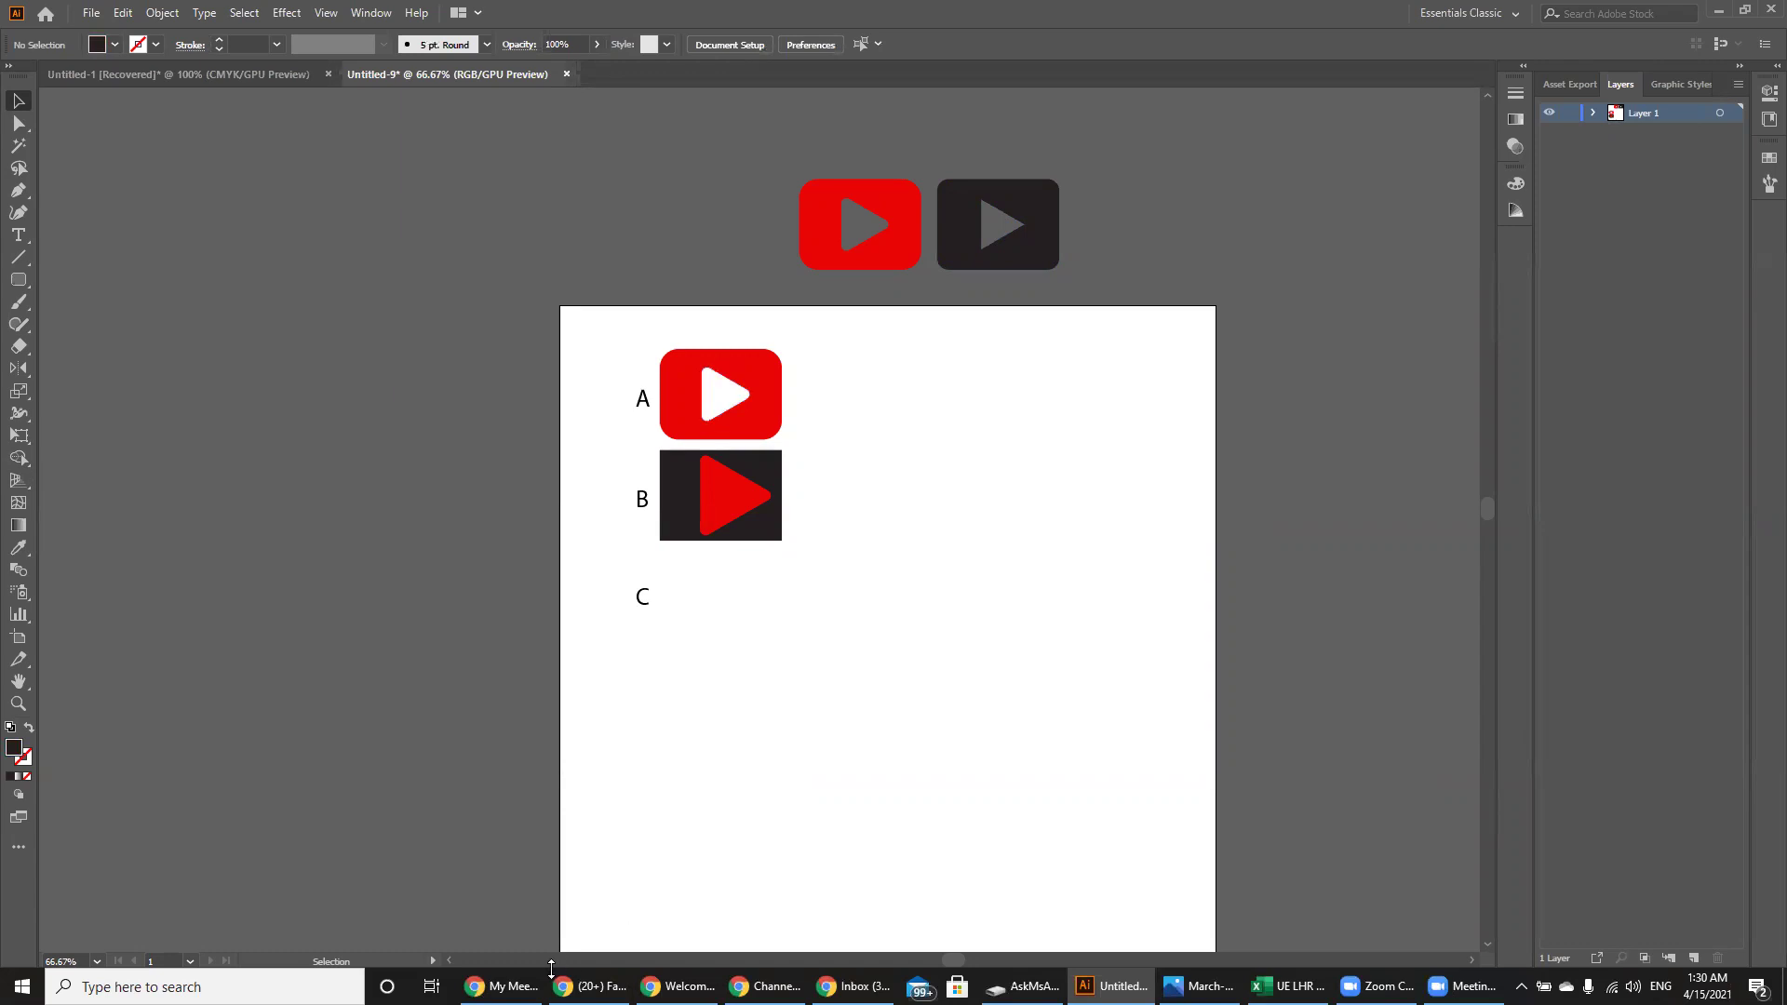
- Switch to the Facebook photo viewer in Chrome and examine the submitted glyph and outline icon sheets one by one
key(alt+Tab)
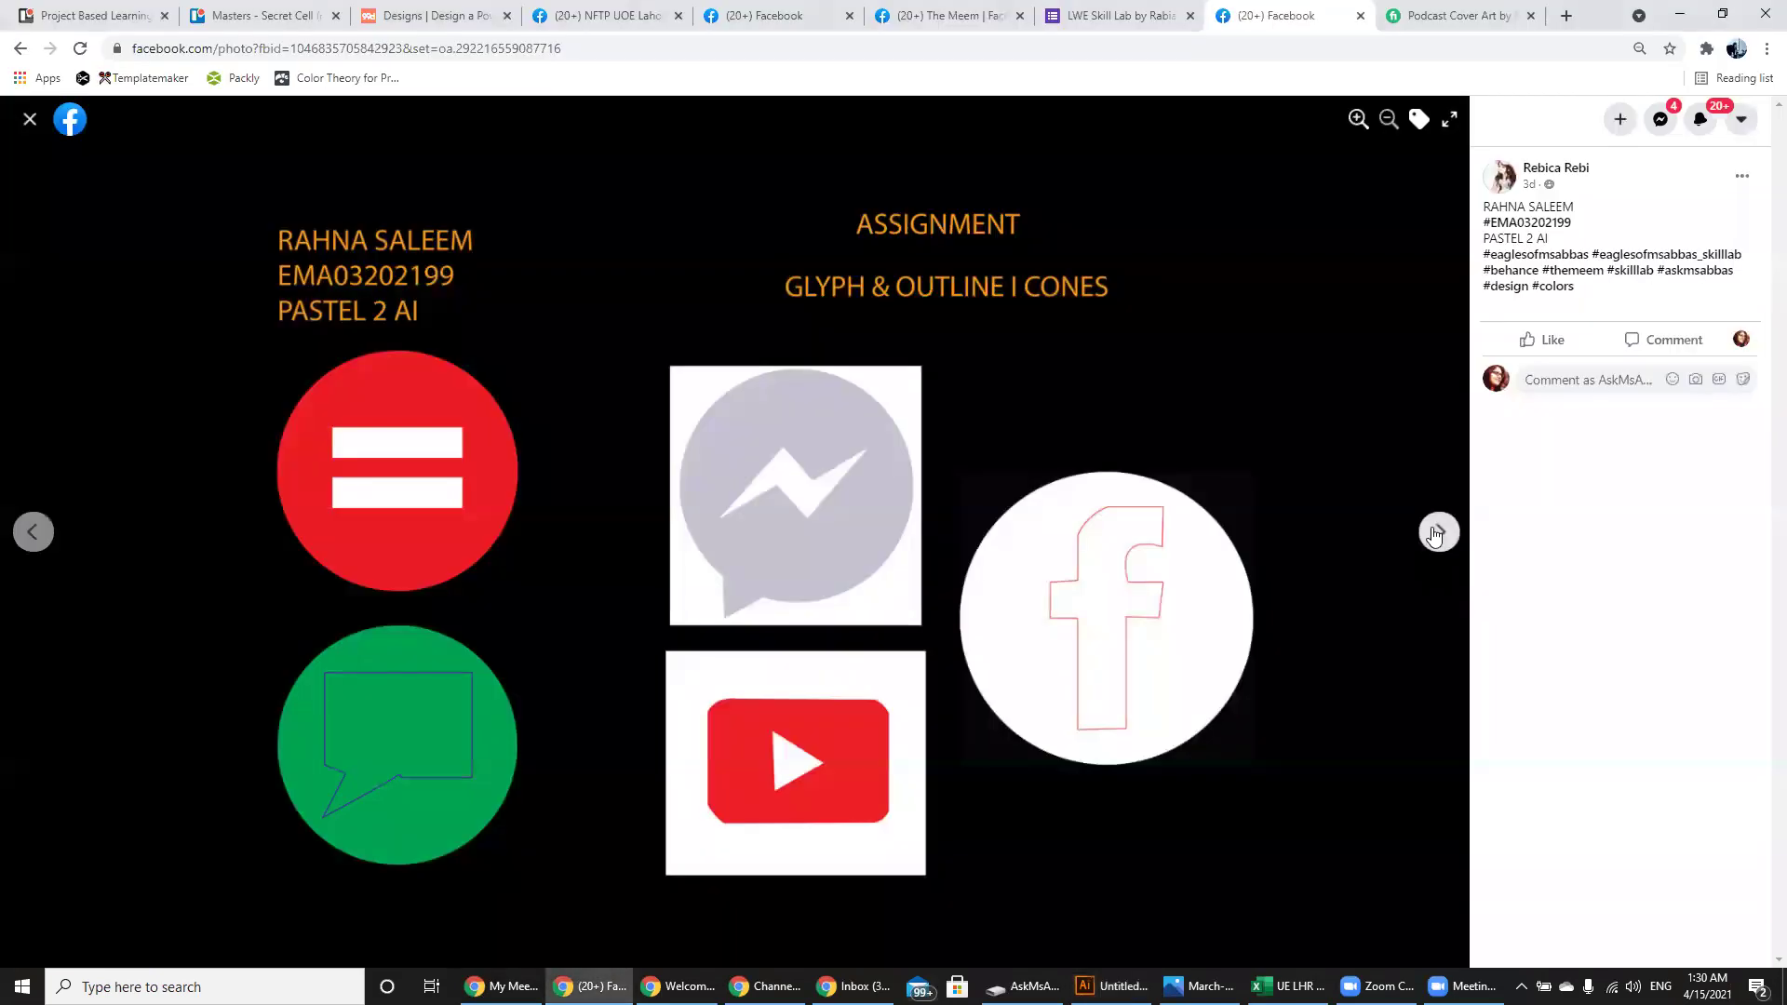
click(1436, 533)
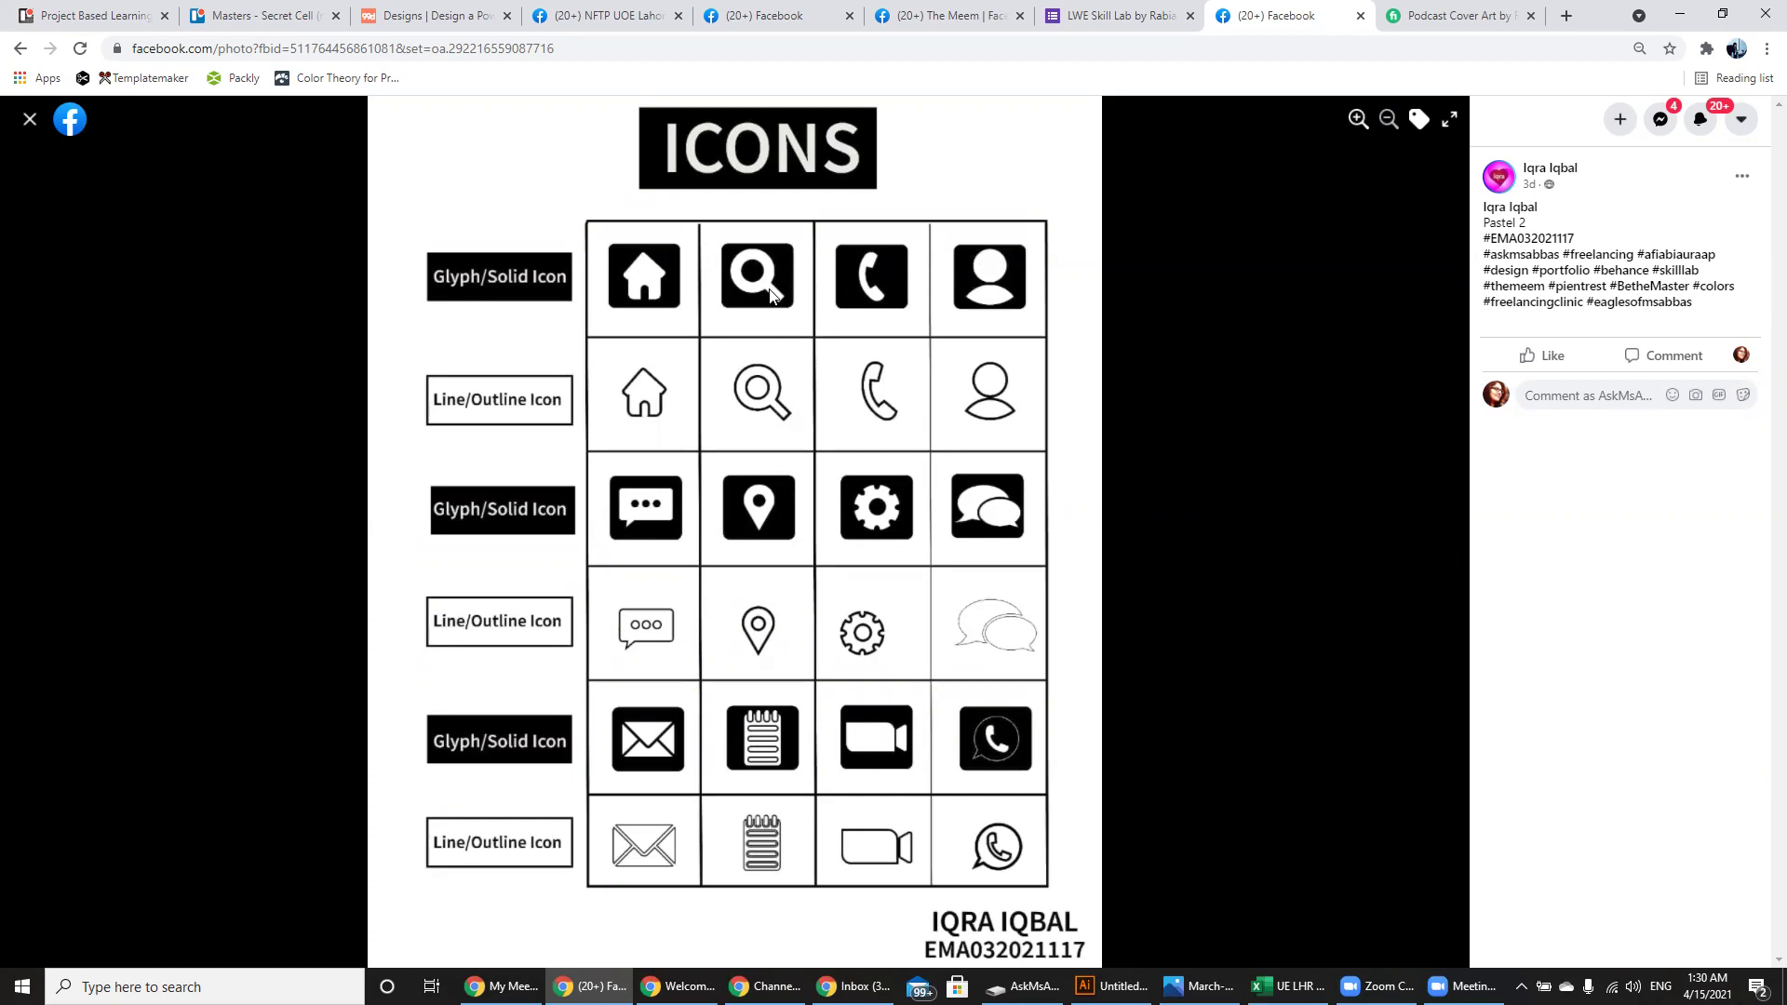
click(1439, 532)
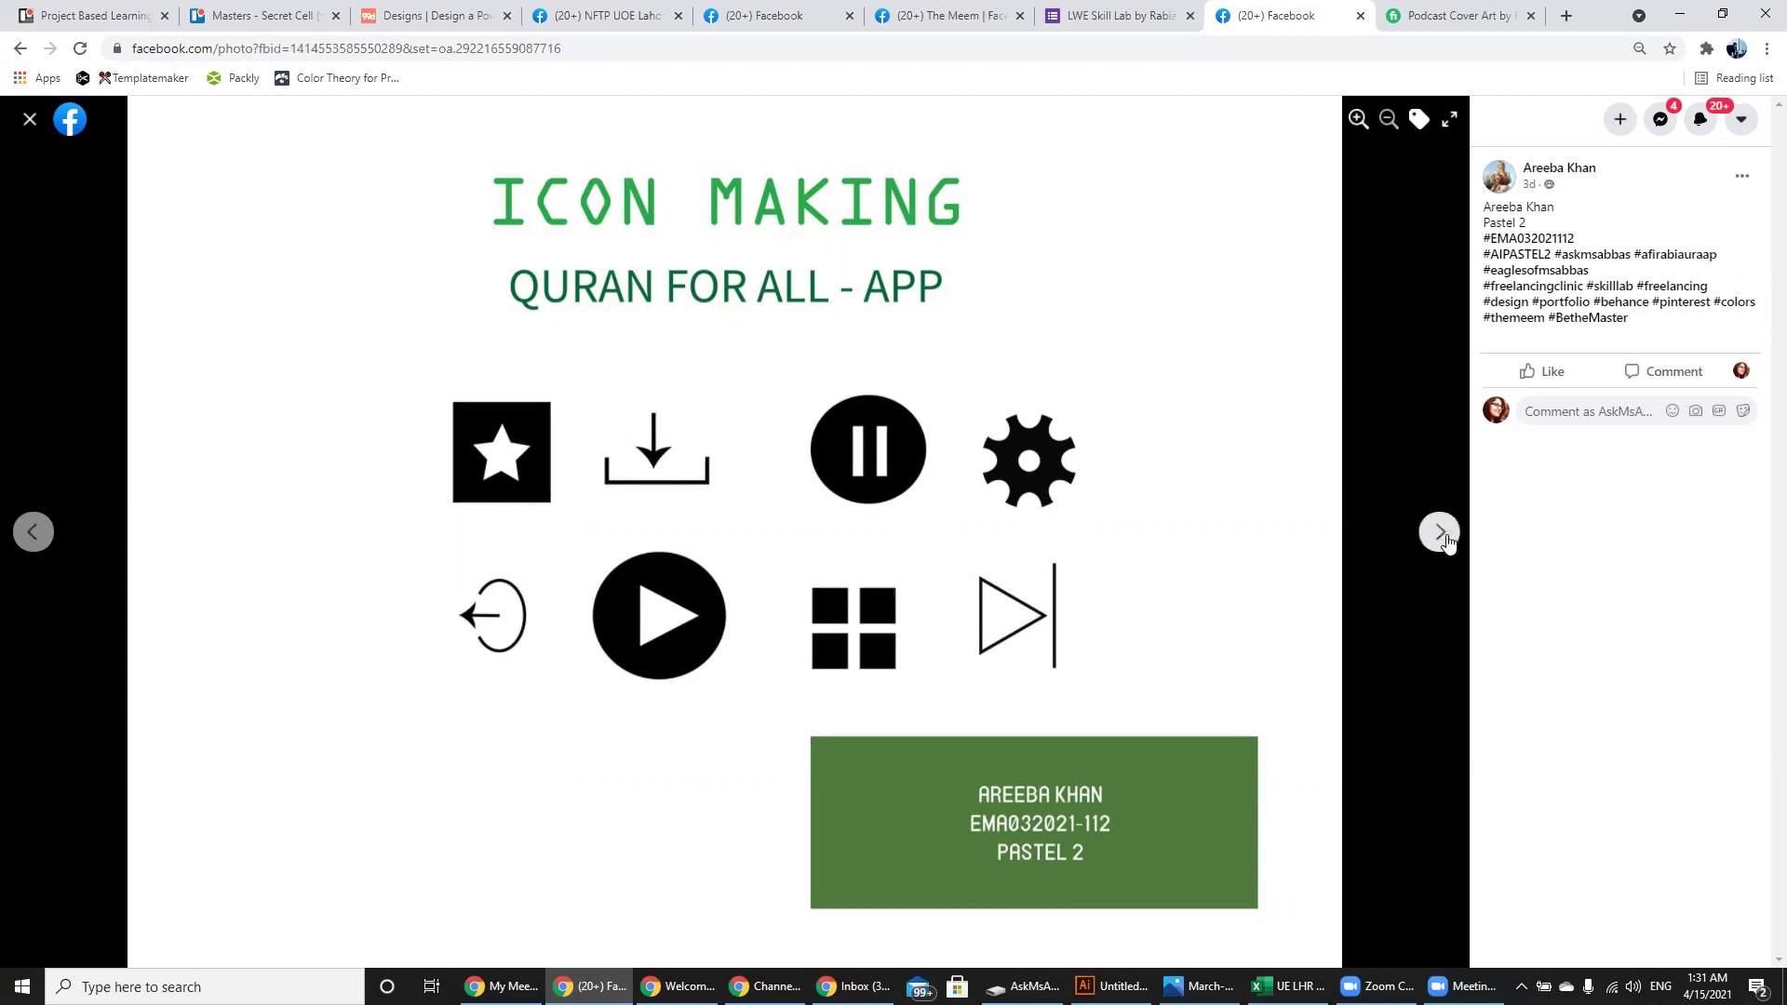
click(1442, 533)
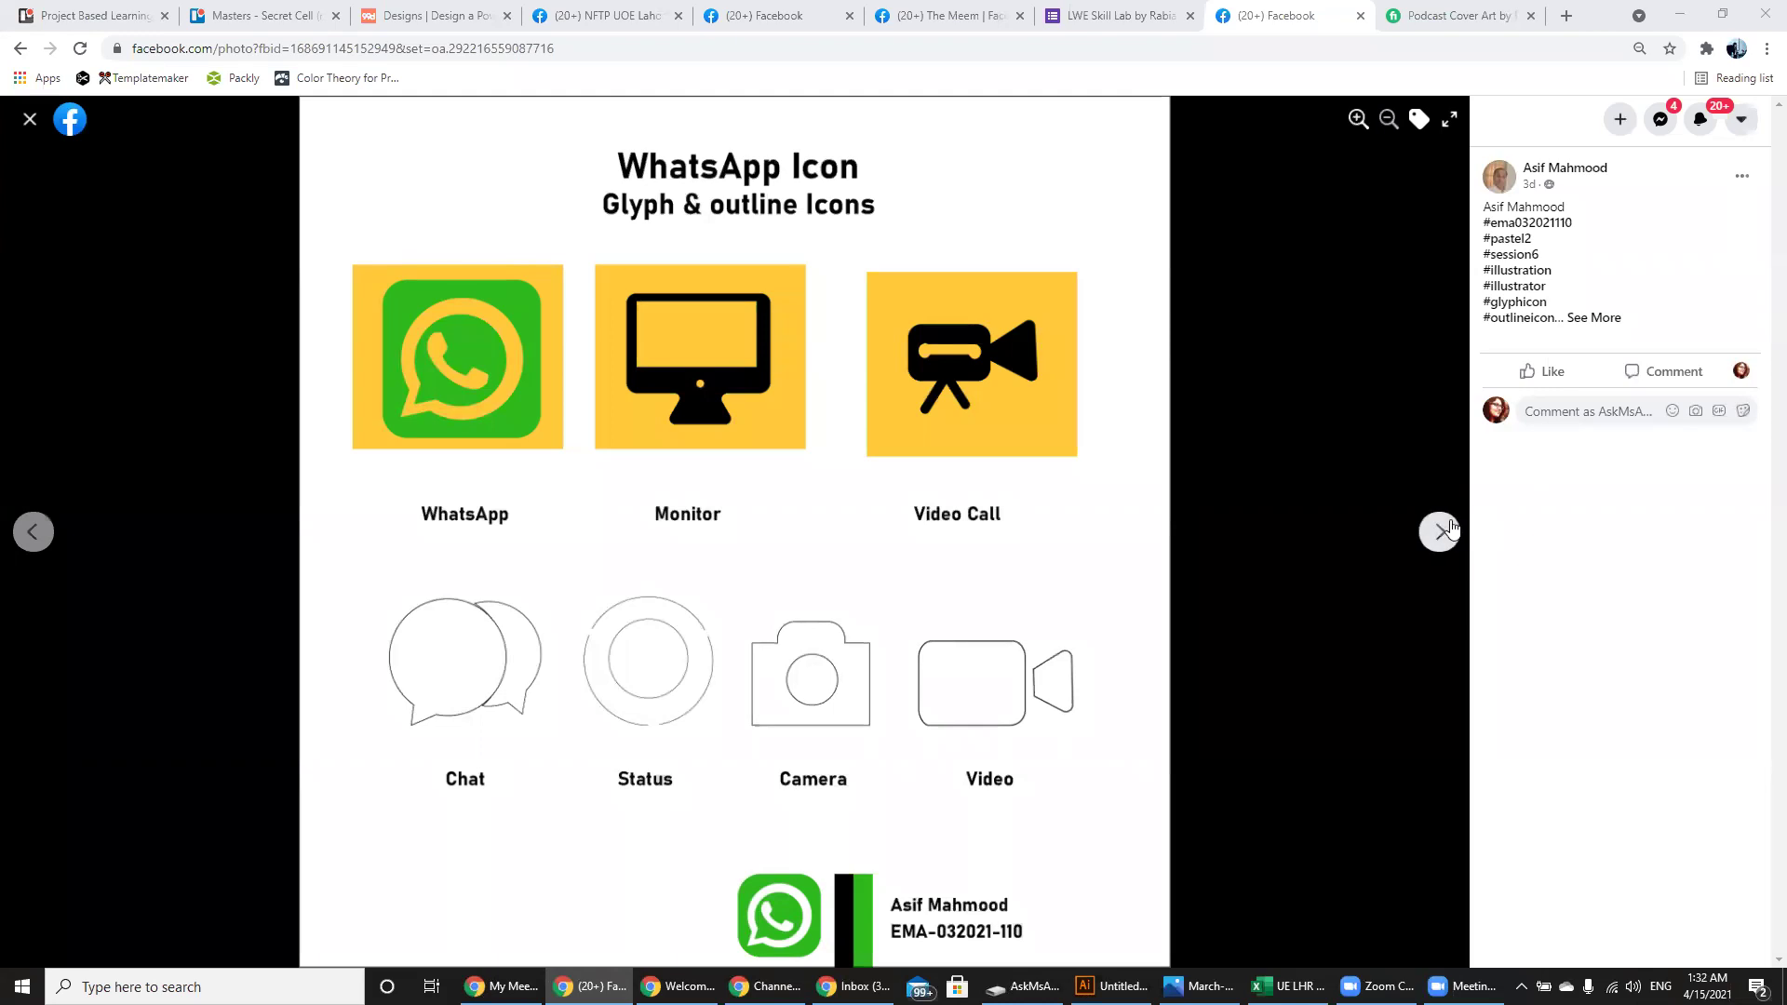
click(1450, 529)
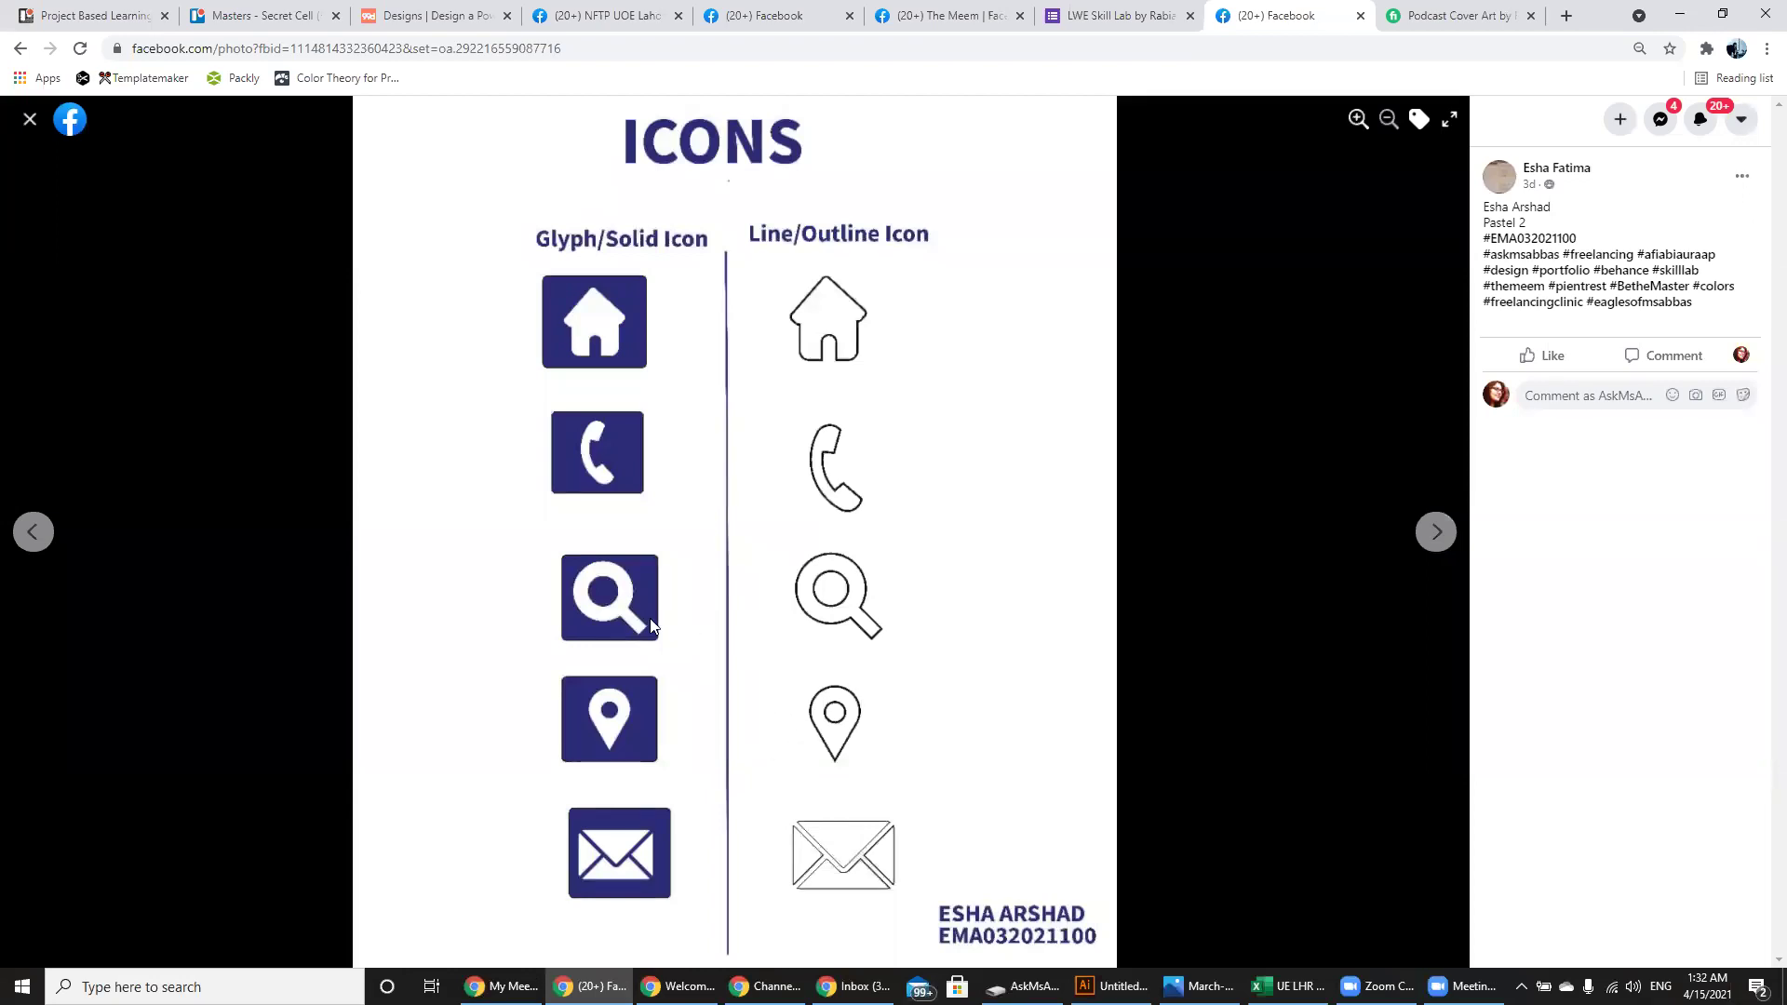
click(1434, 537)
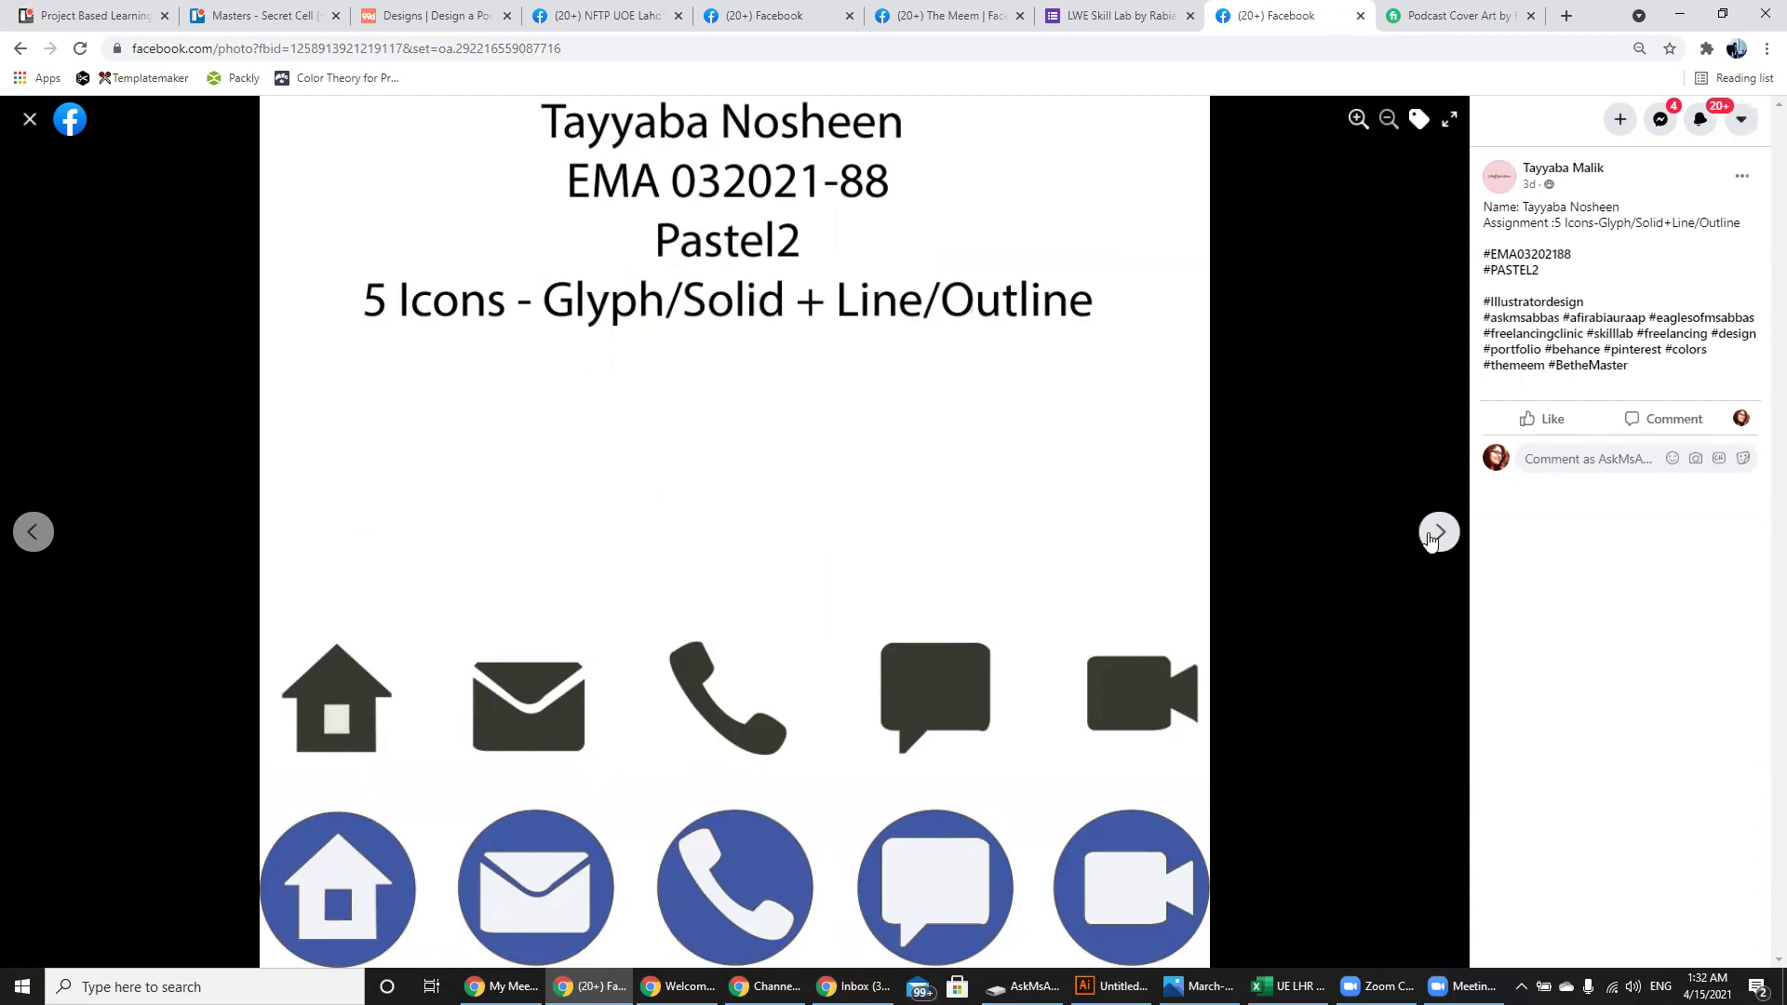
click(1434, 536)
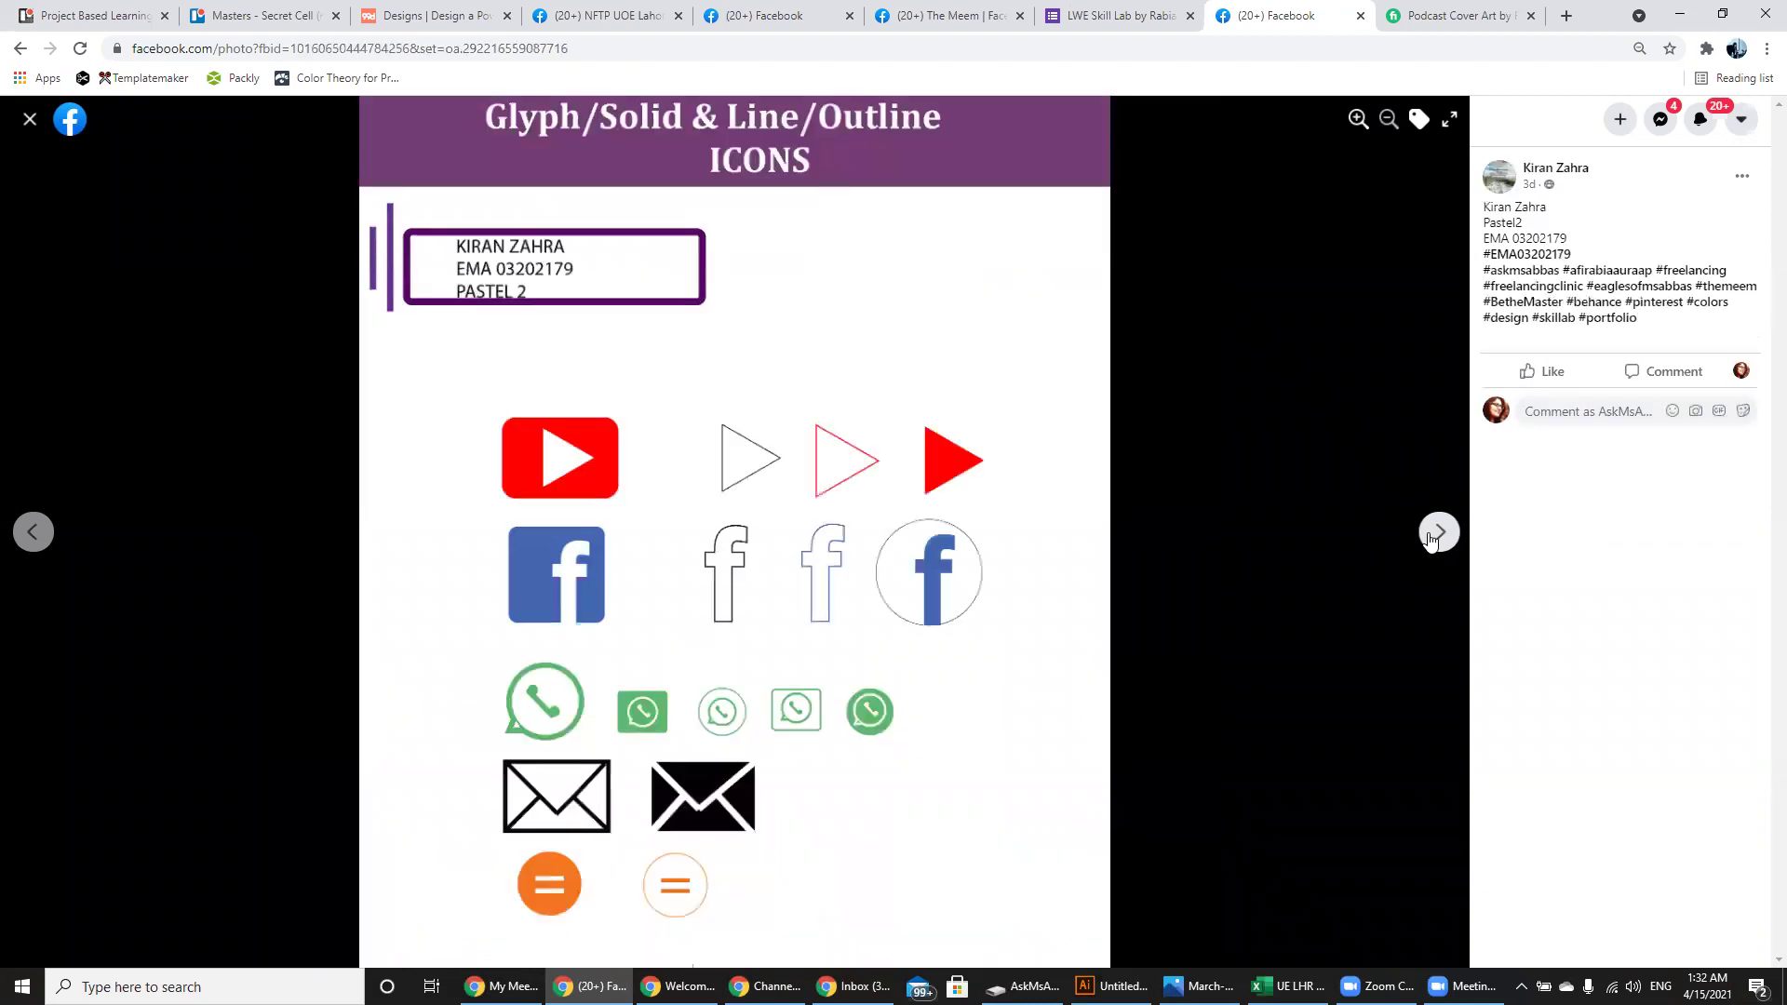
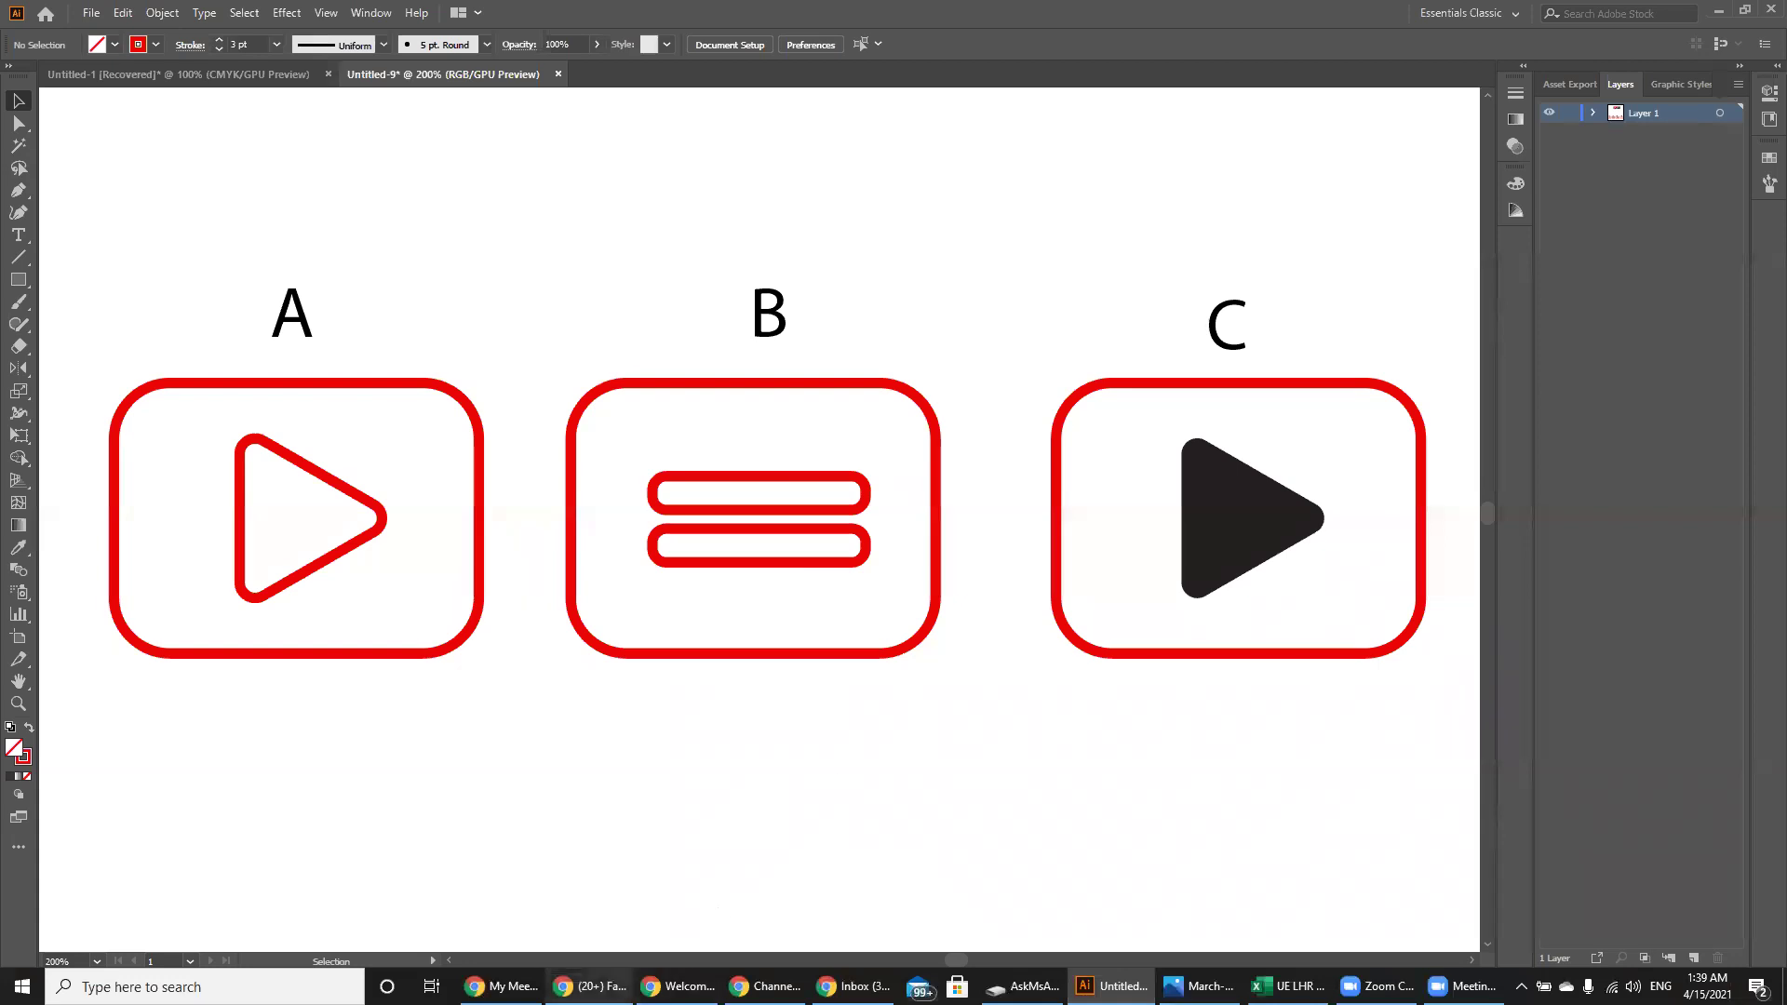
- Return to the Facebook photos and examine the submissions that follow the "Facebook 5 Icons" sheet for glyph and outline quality
click(590, 987)
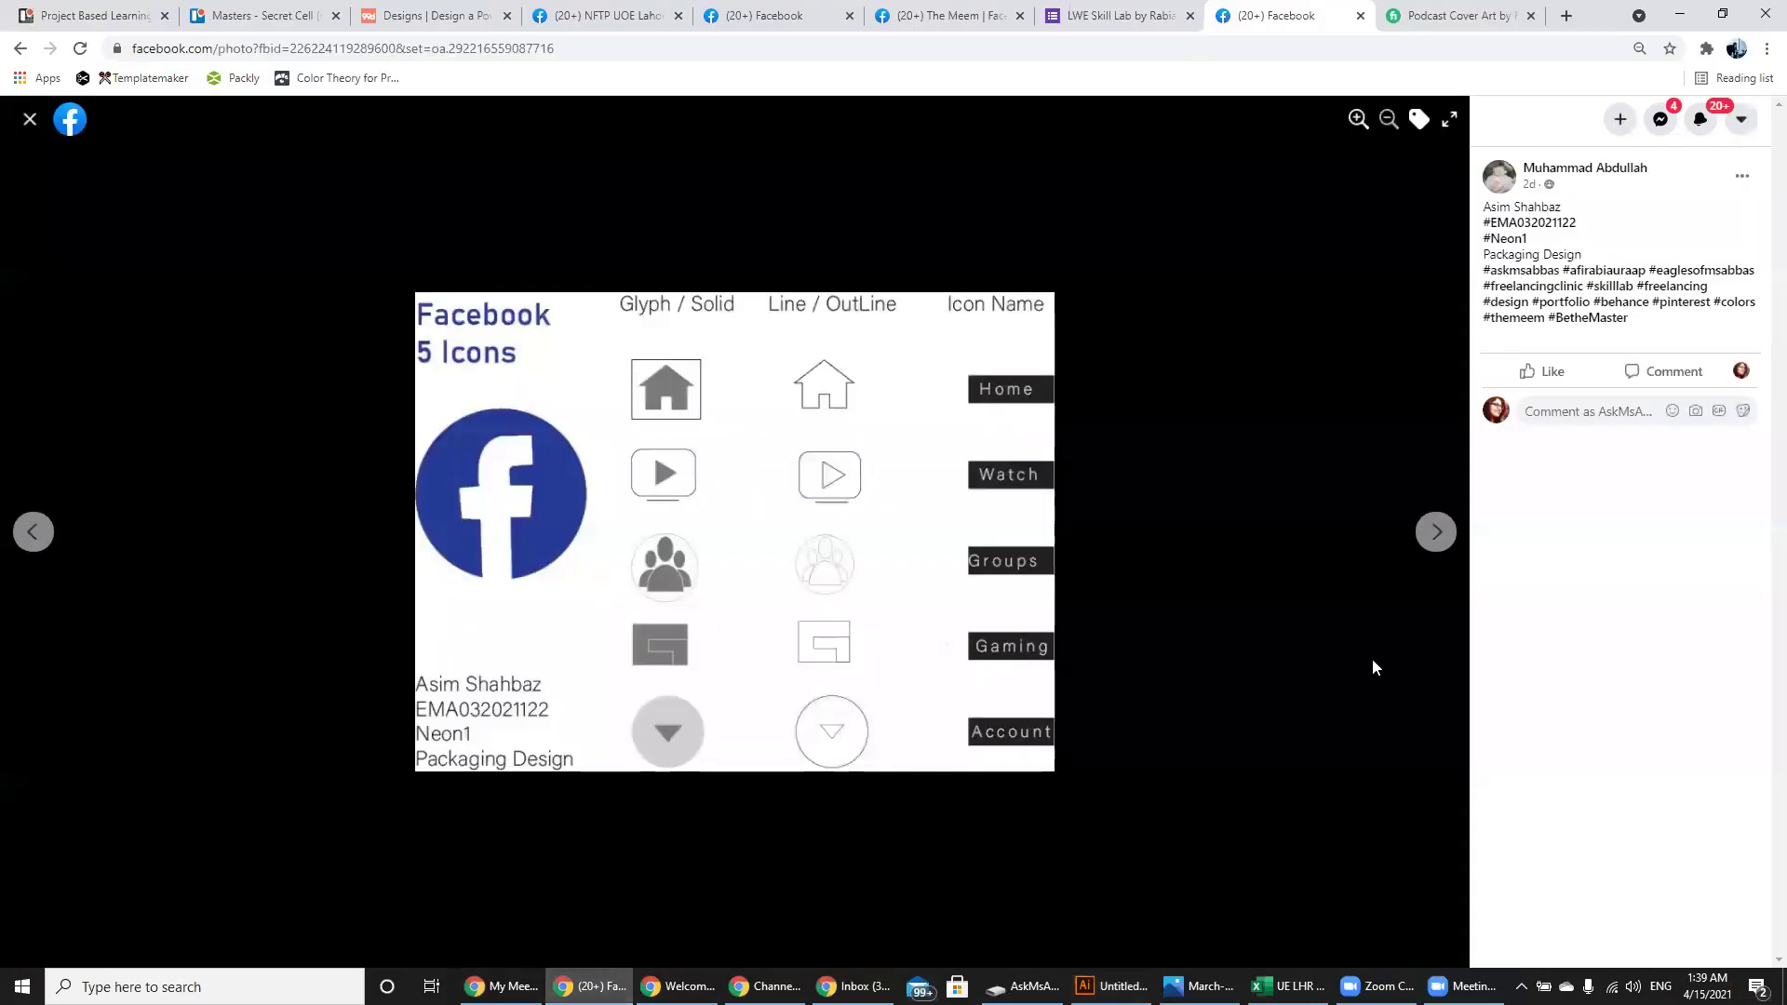
click(1438, 533)
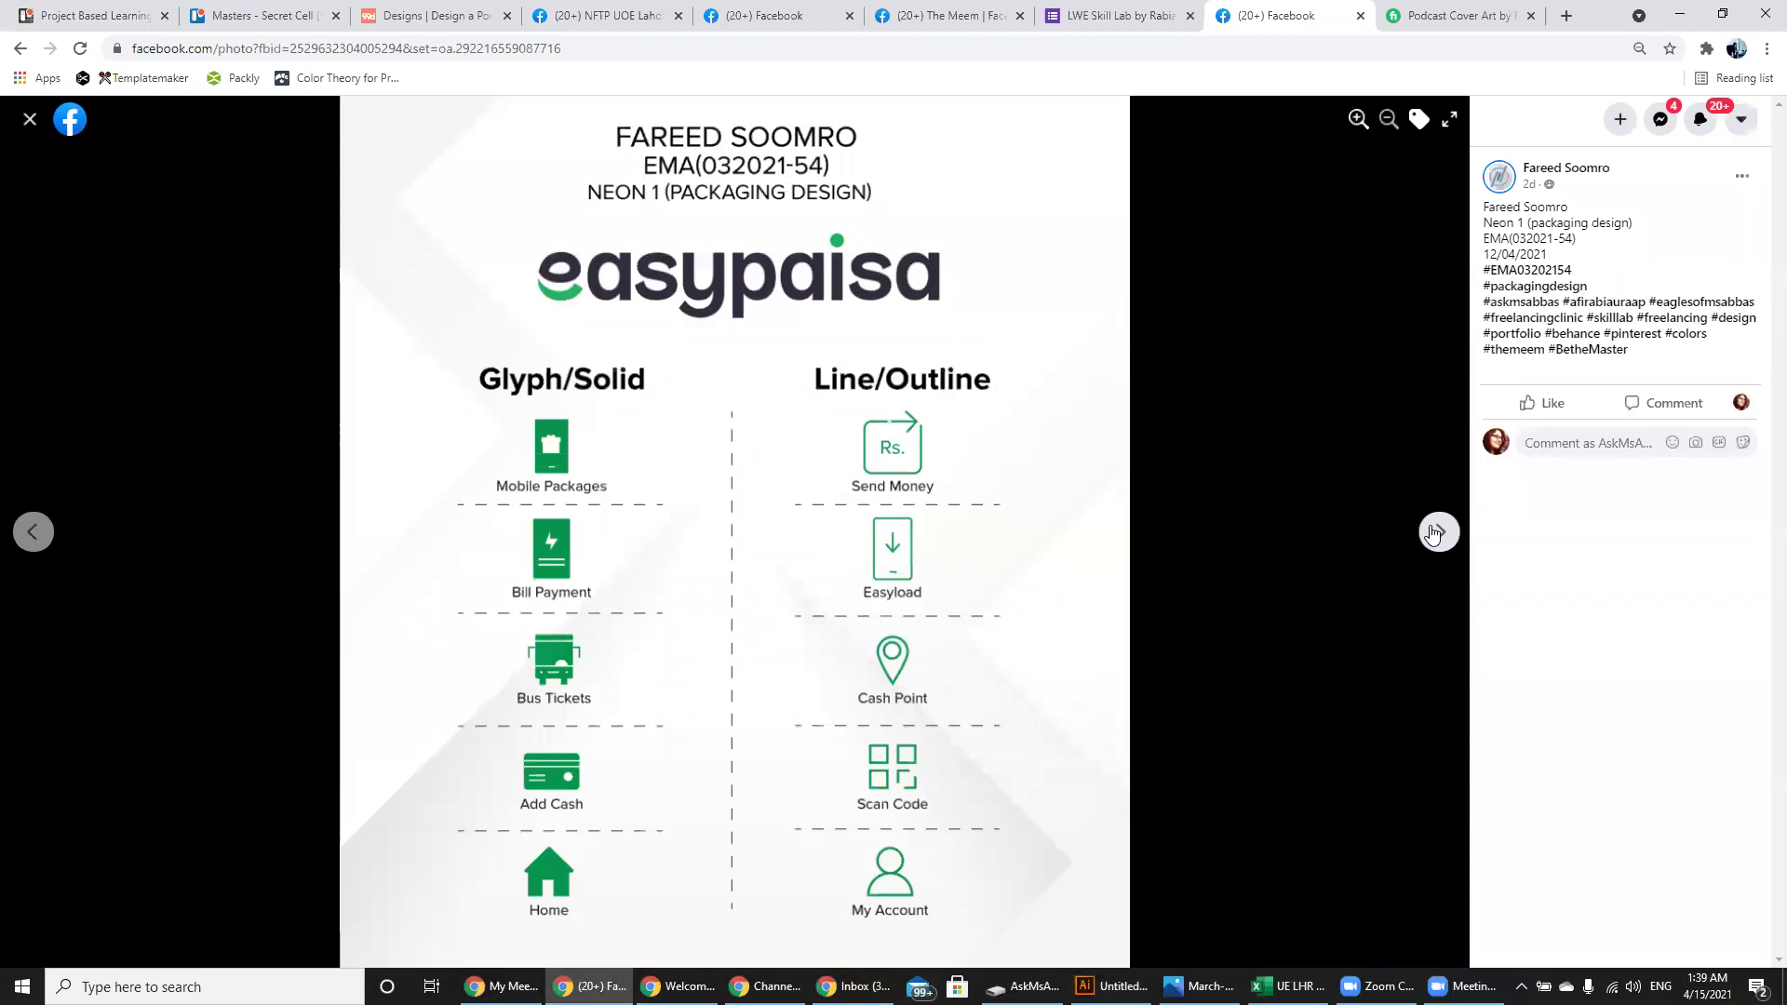
click(1437, 532)
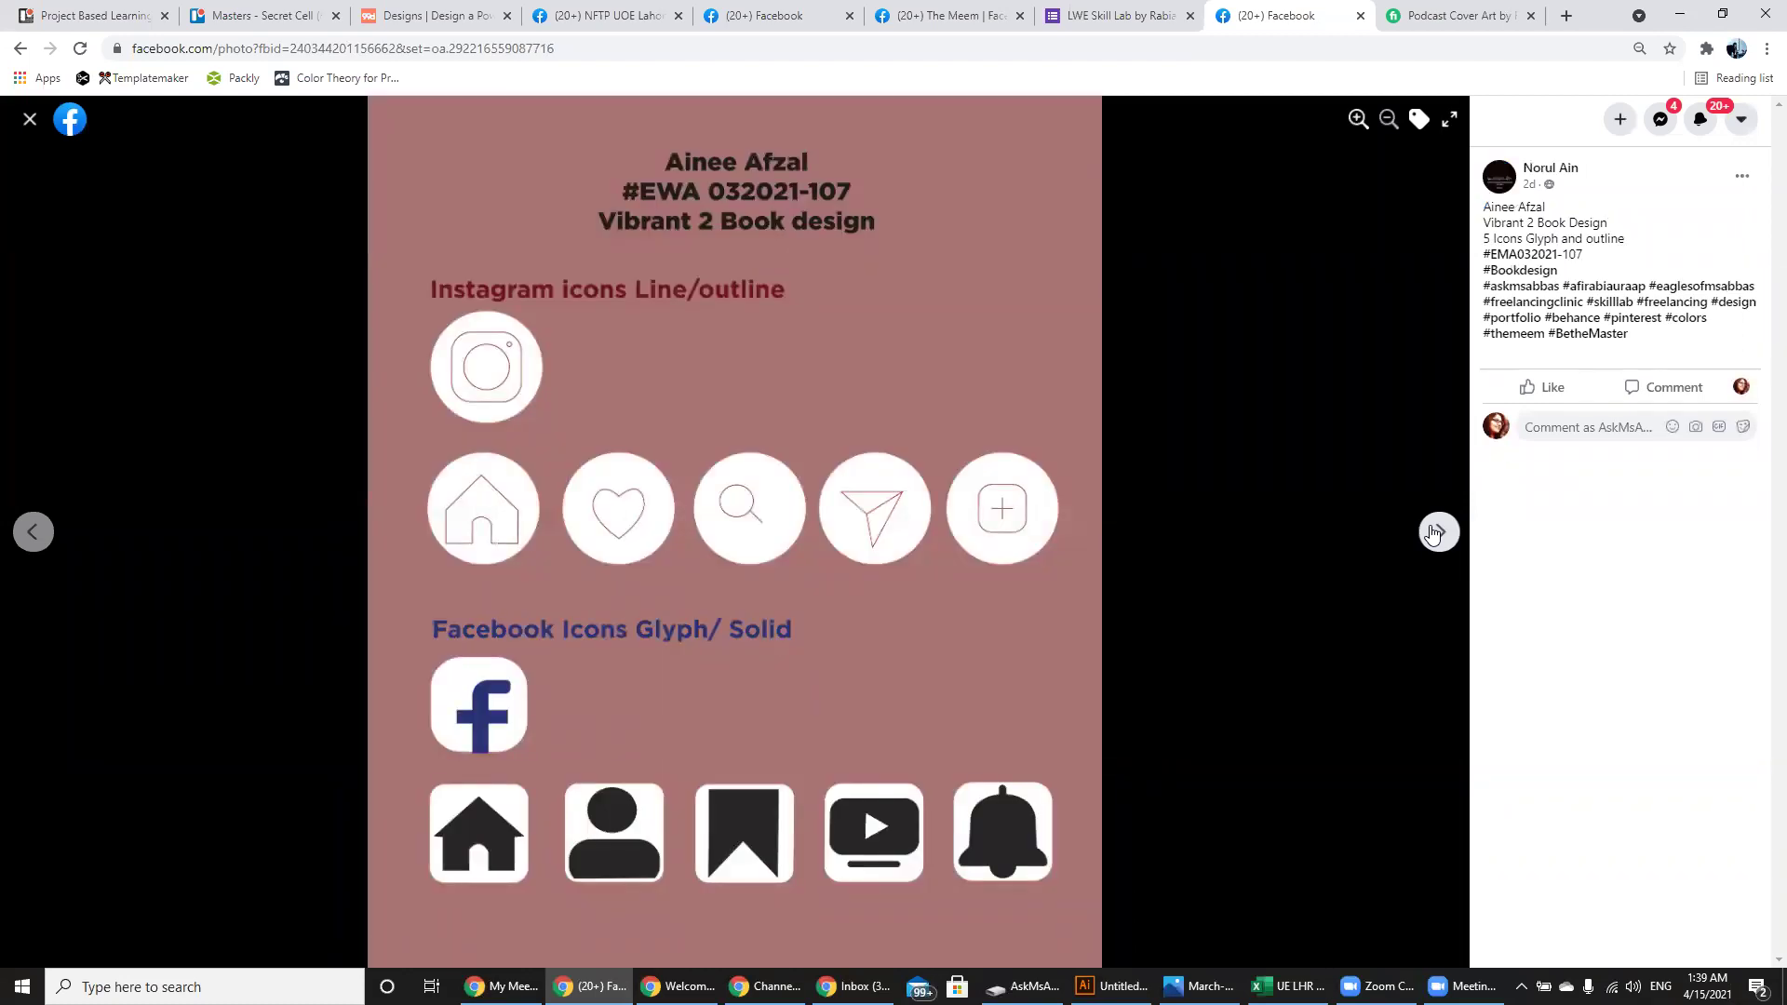
click(1437, 532)
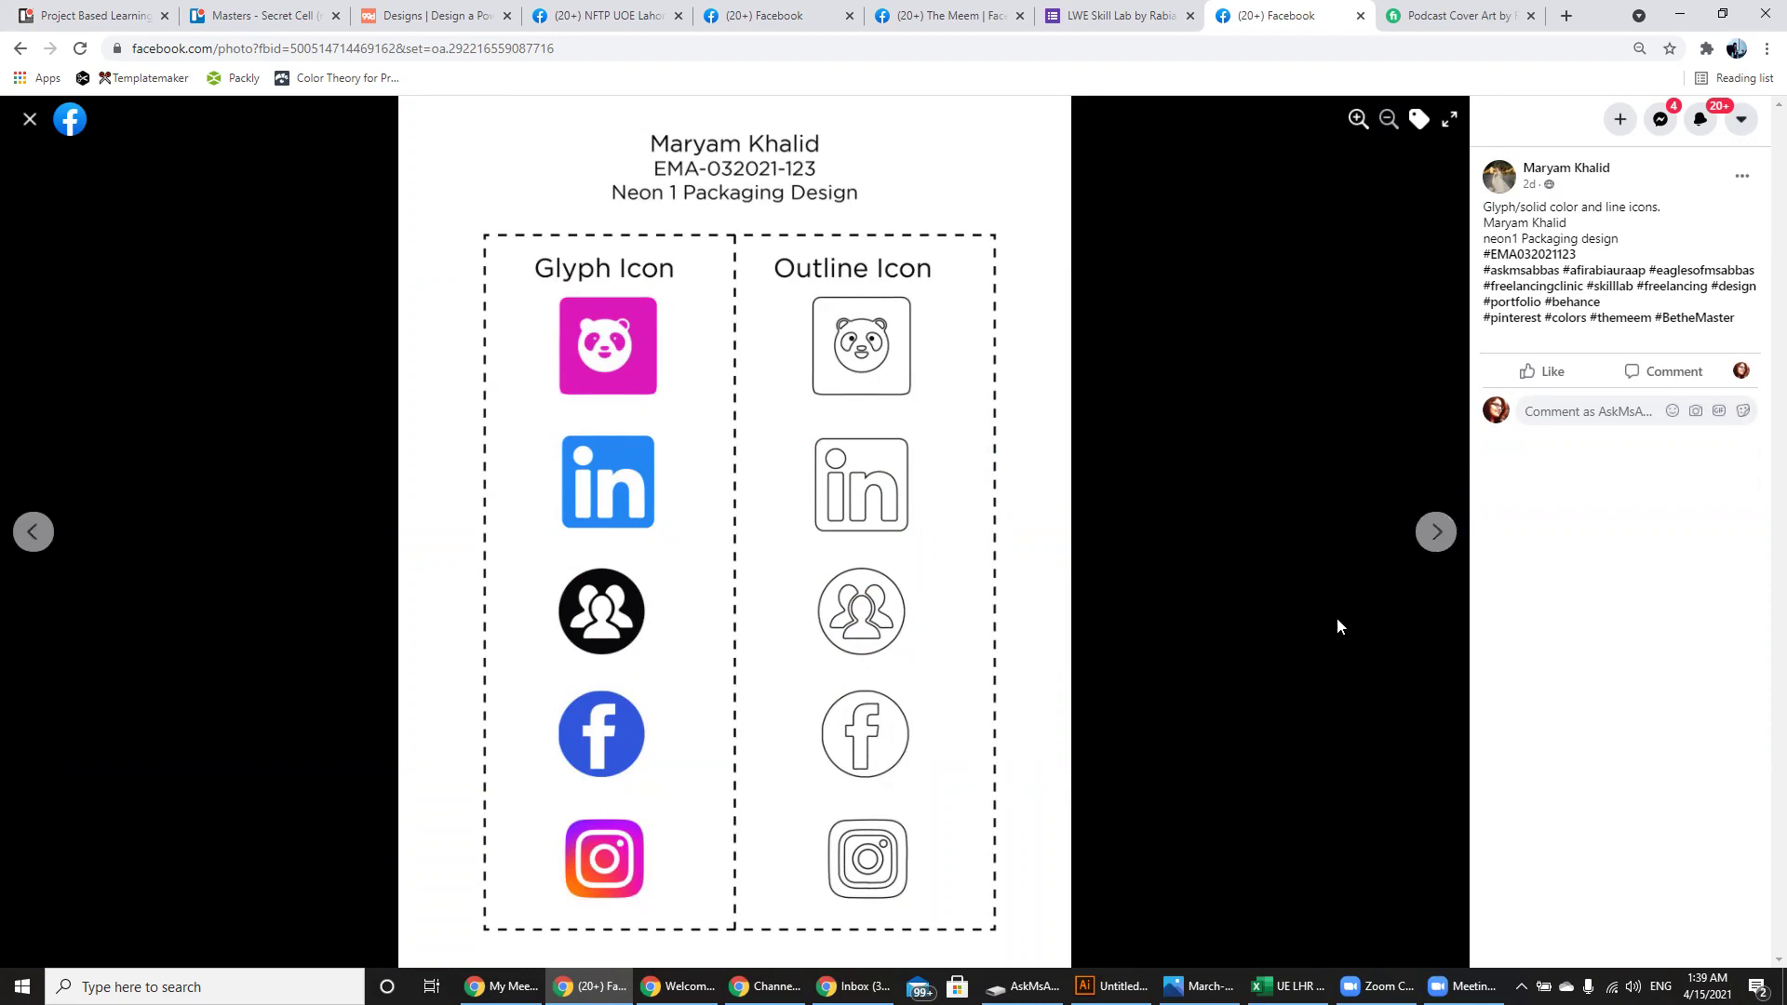
click(1430, 543)
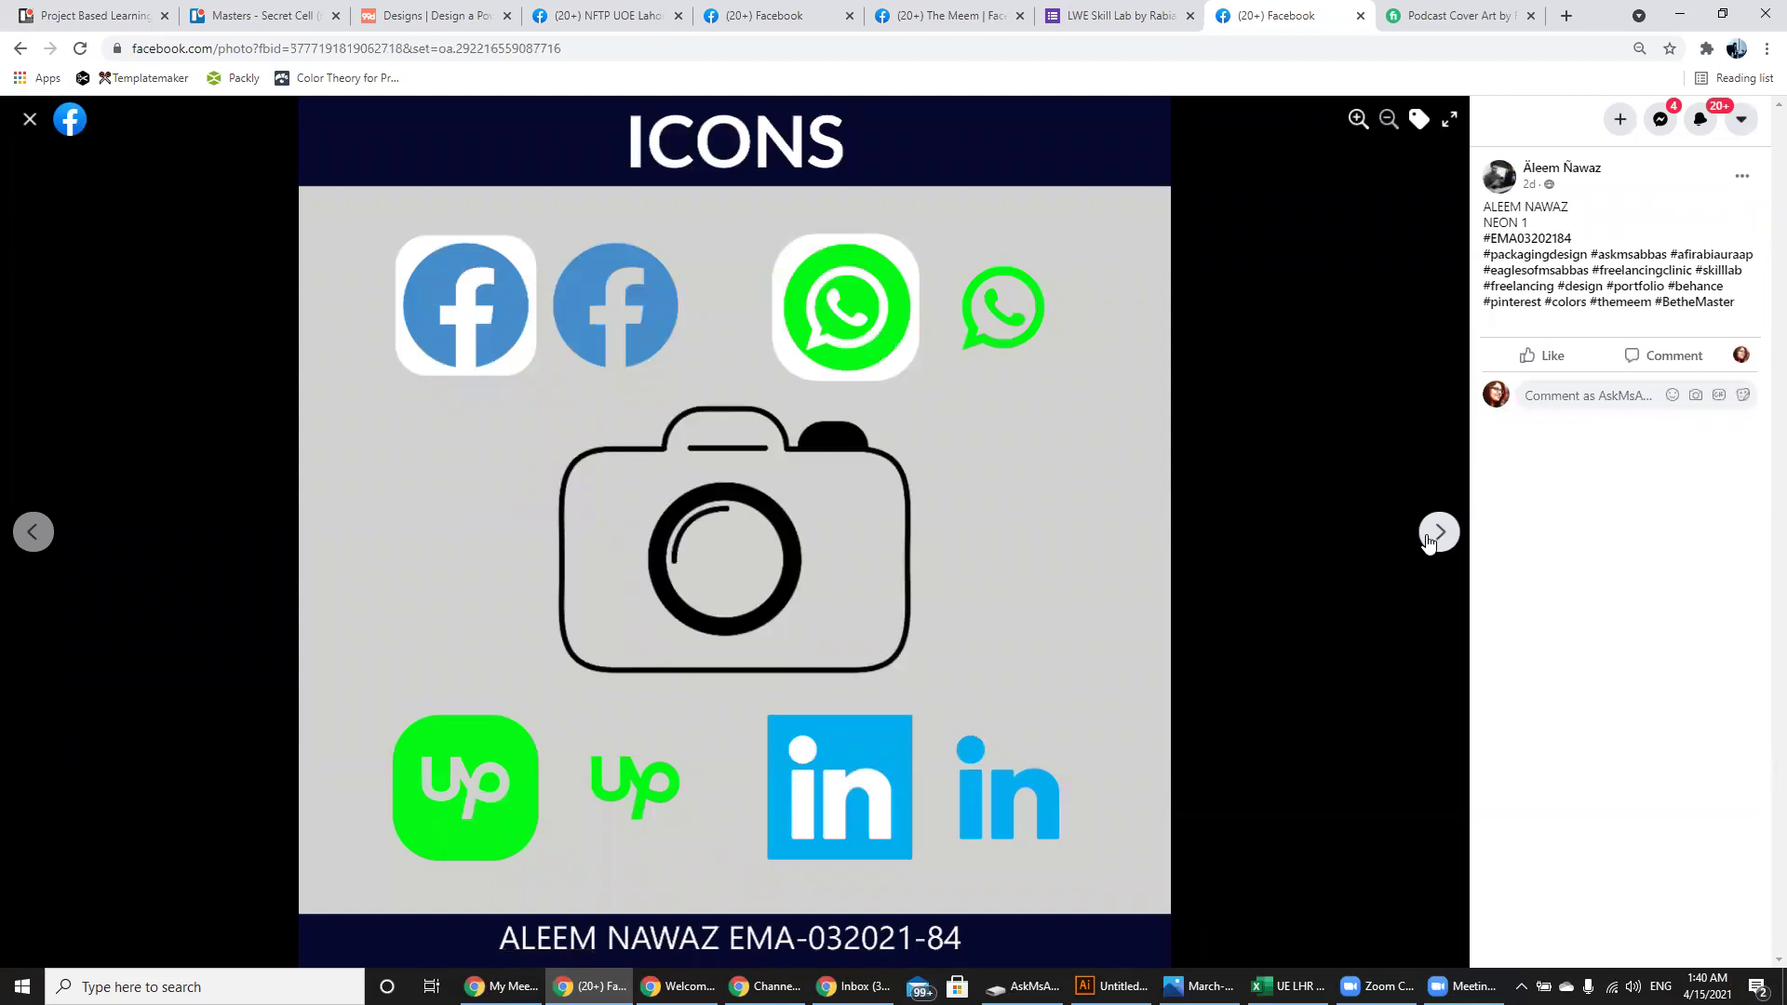
click(1430, 543)
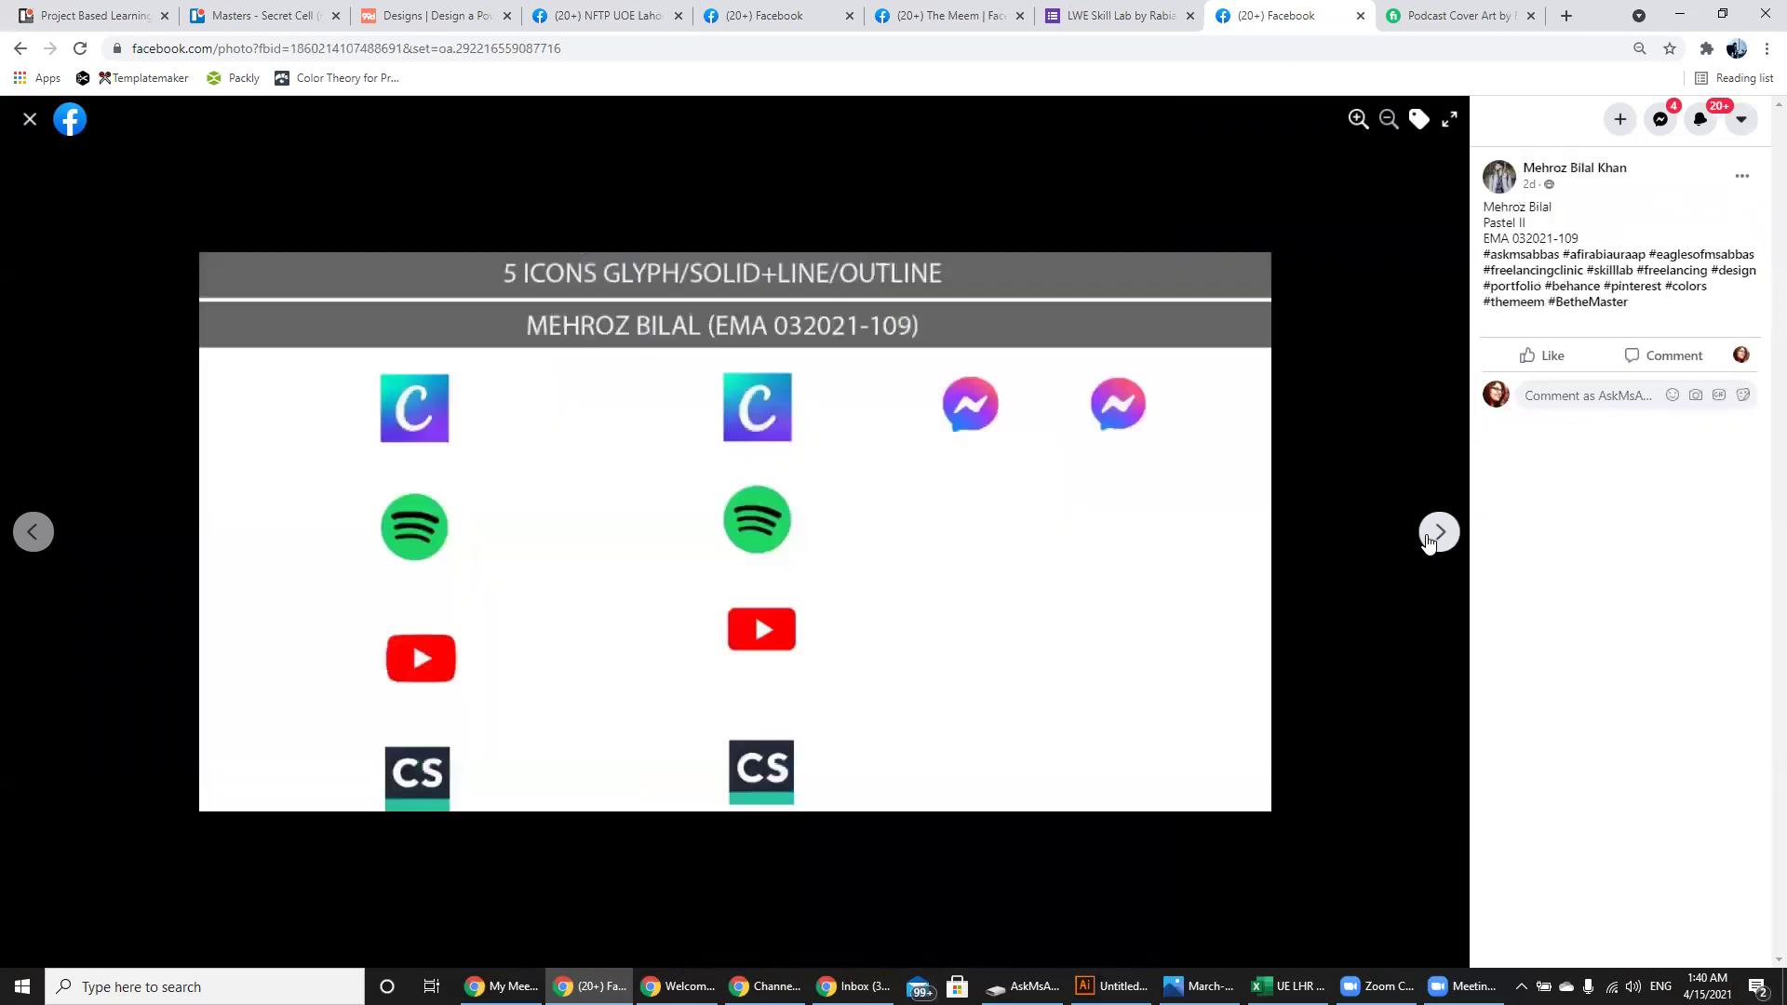
click(1430, 543)
click(1430, 542)
click(1429, 542)
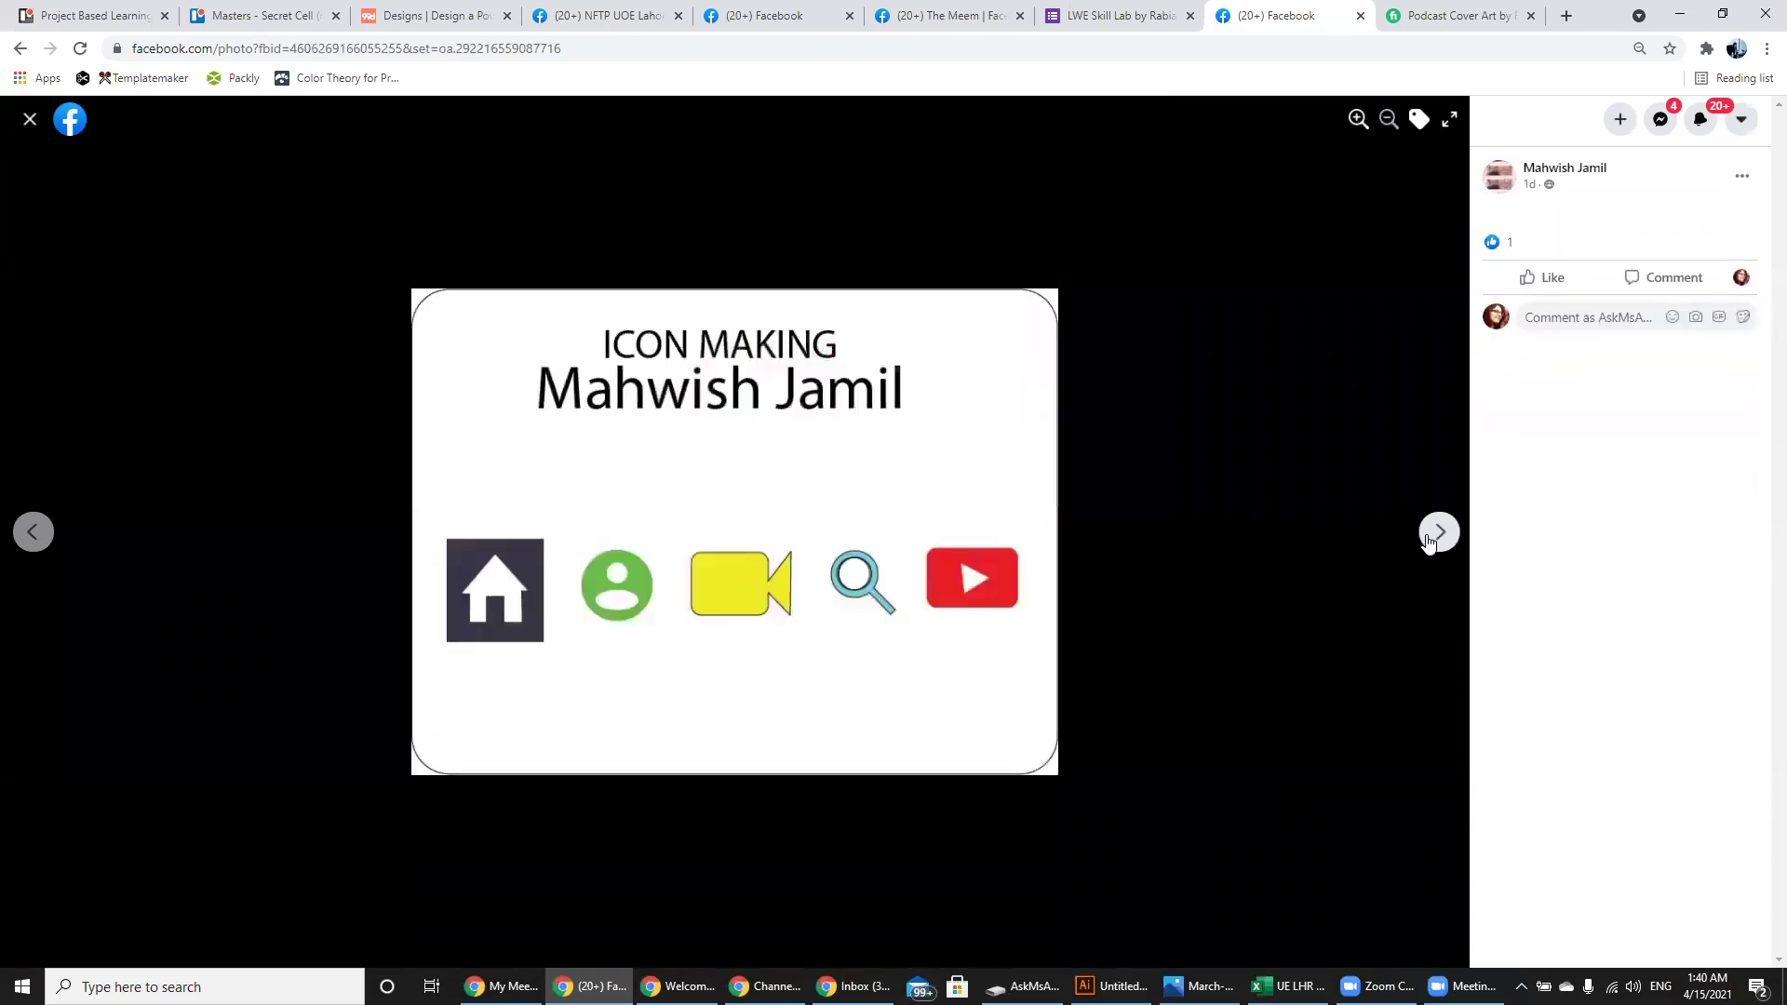
click(1430, 543)
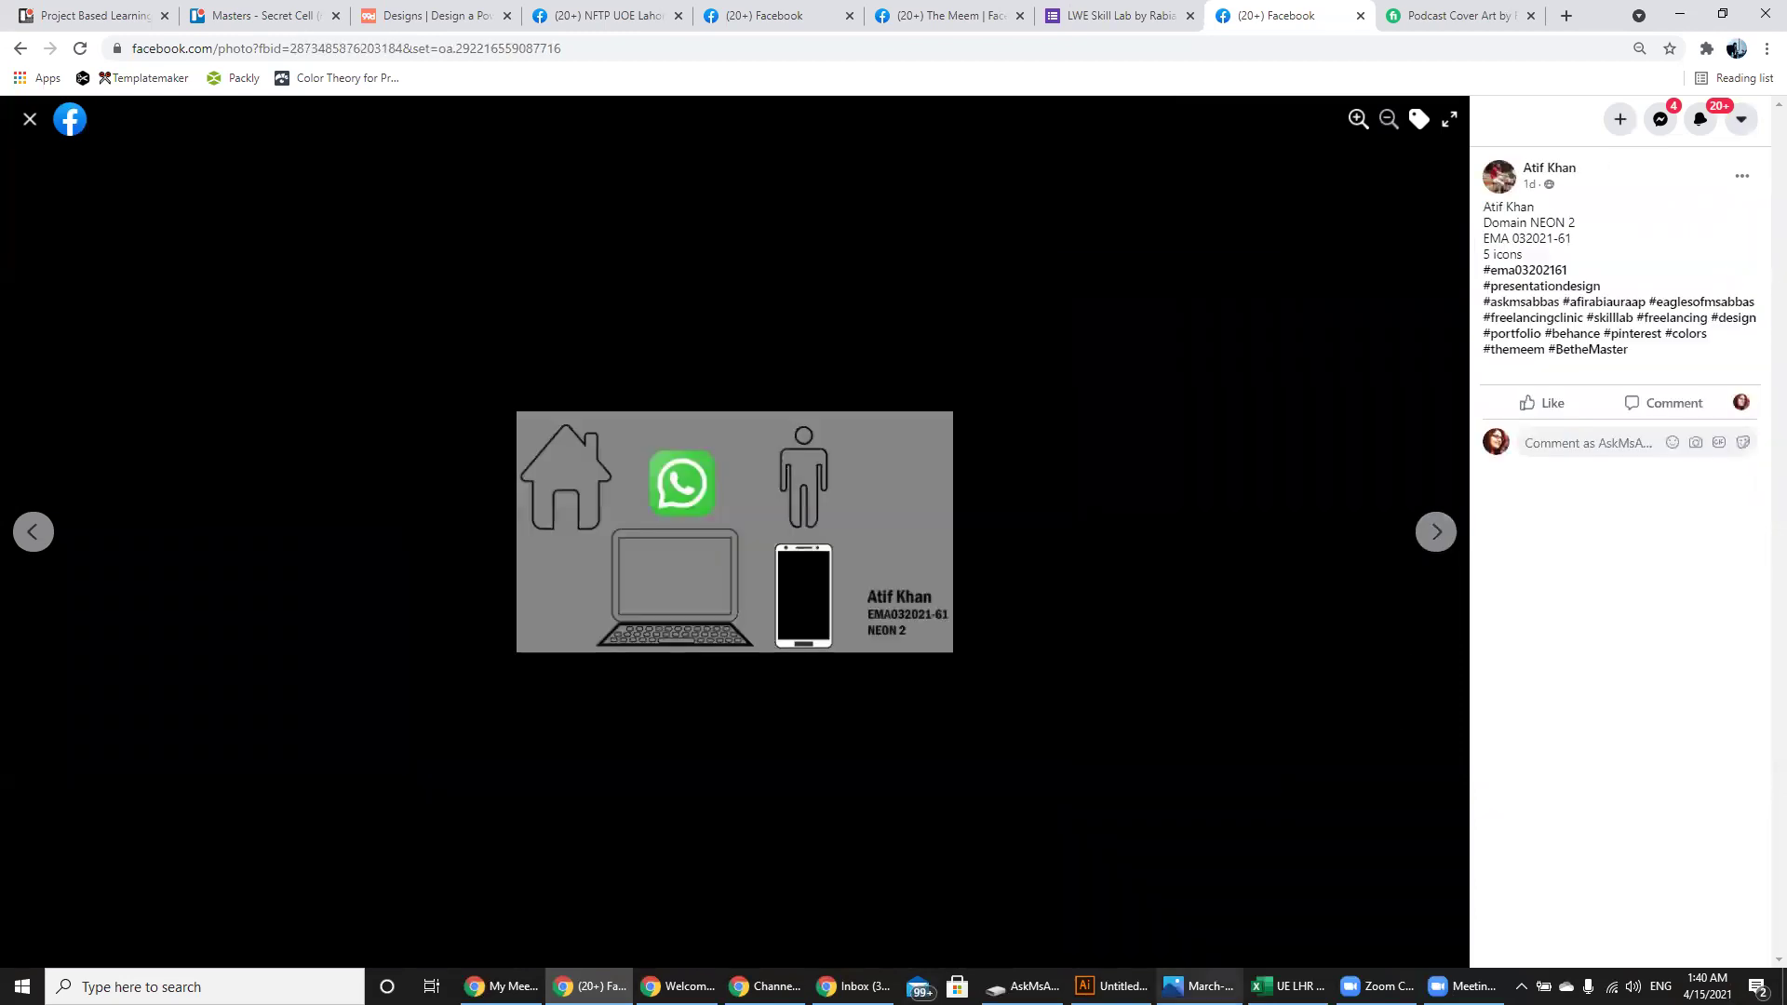
- Switch back to Illustrator, delete all the artwork in Untitled-9, and set the view to 100%
click(1095, 987)
key(ctrl+minus)
key(ctrl+minus)
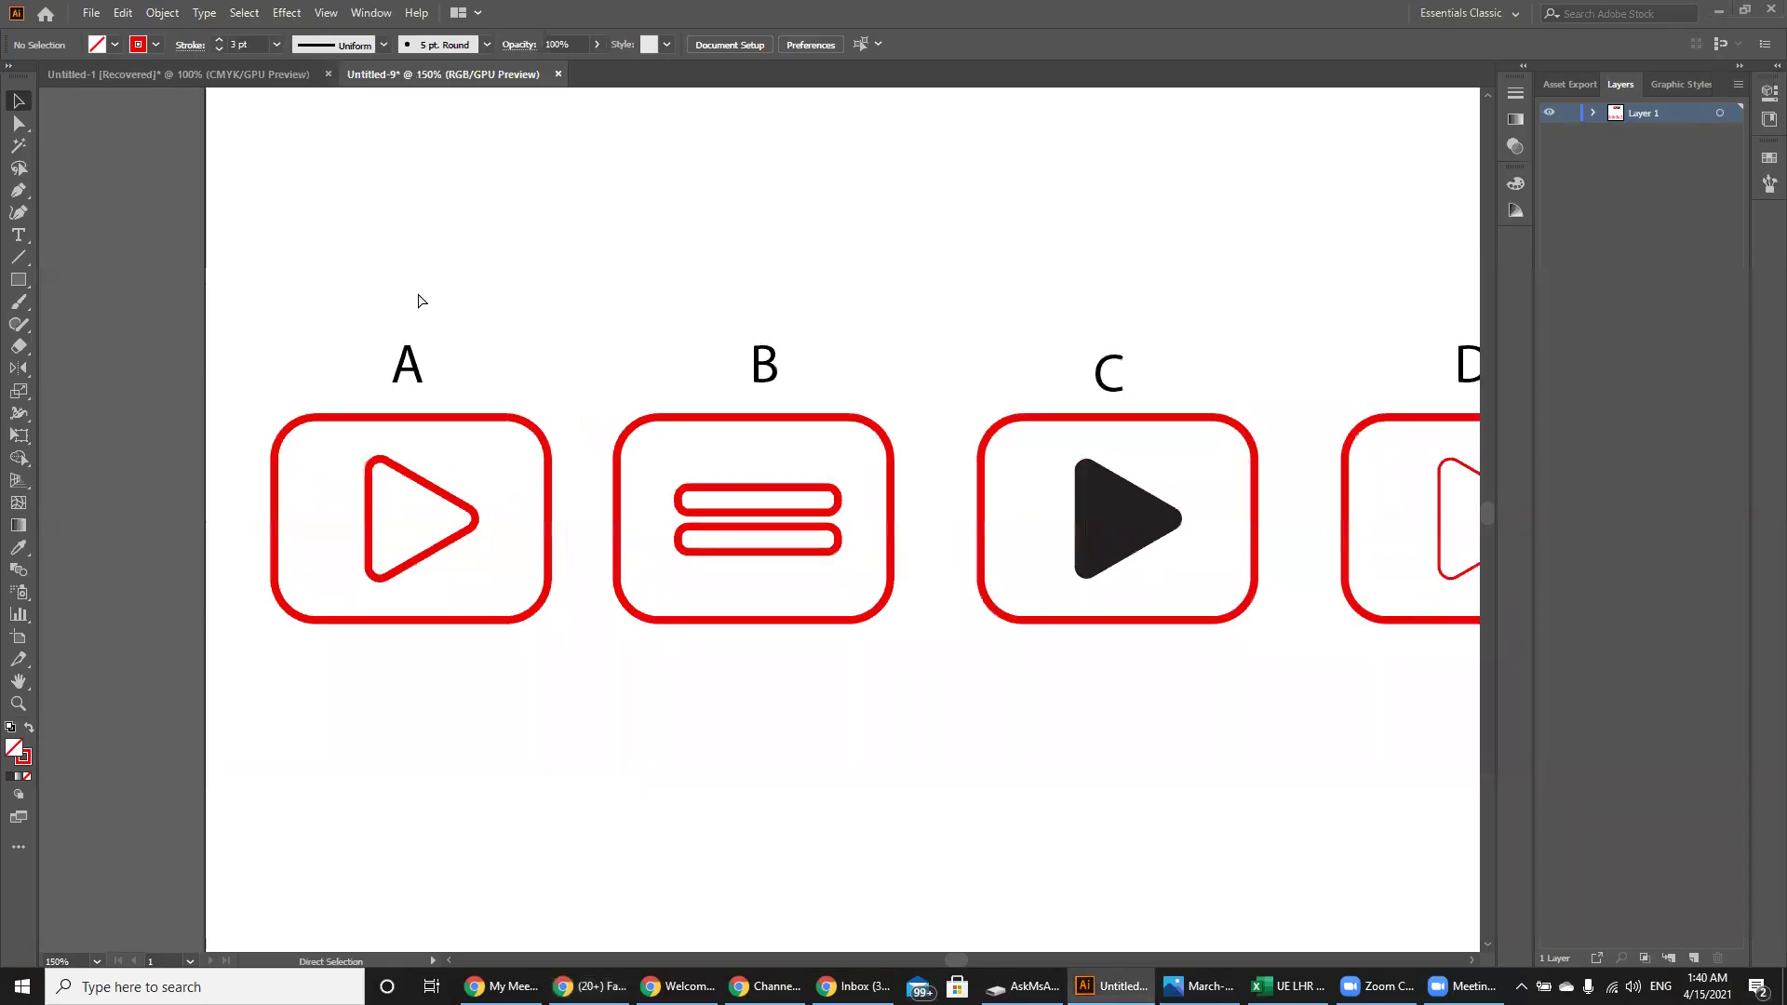
key(ctrl+a)
key(Delete)
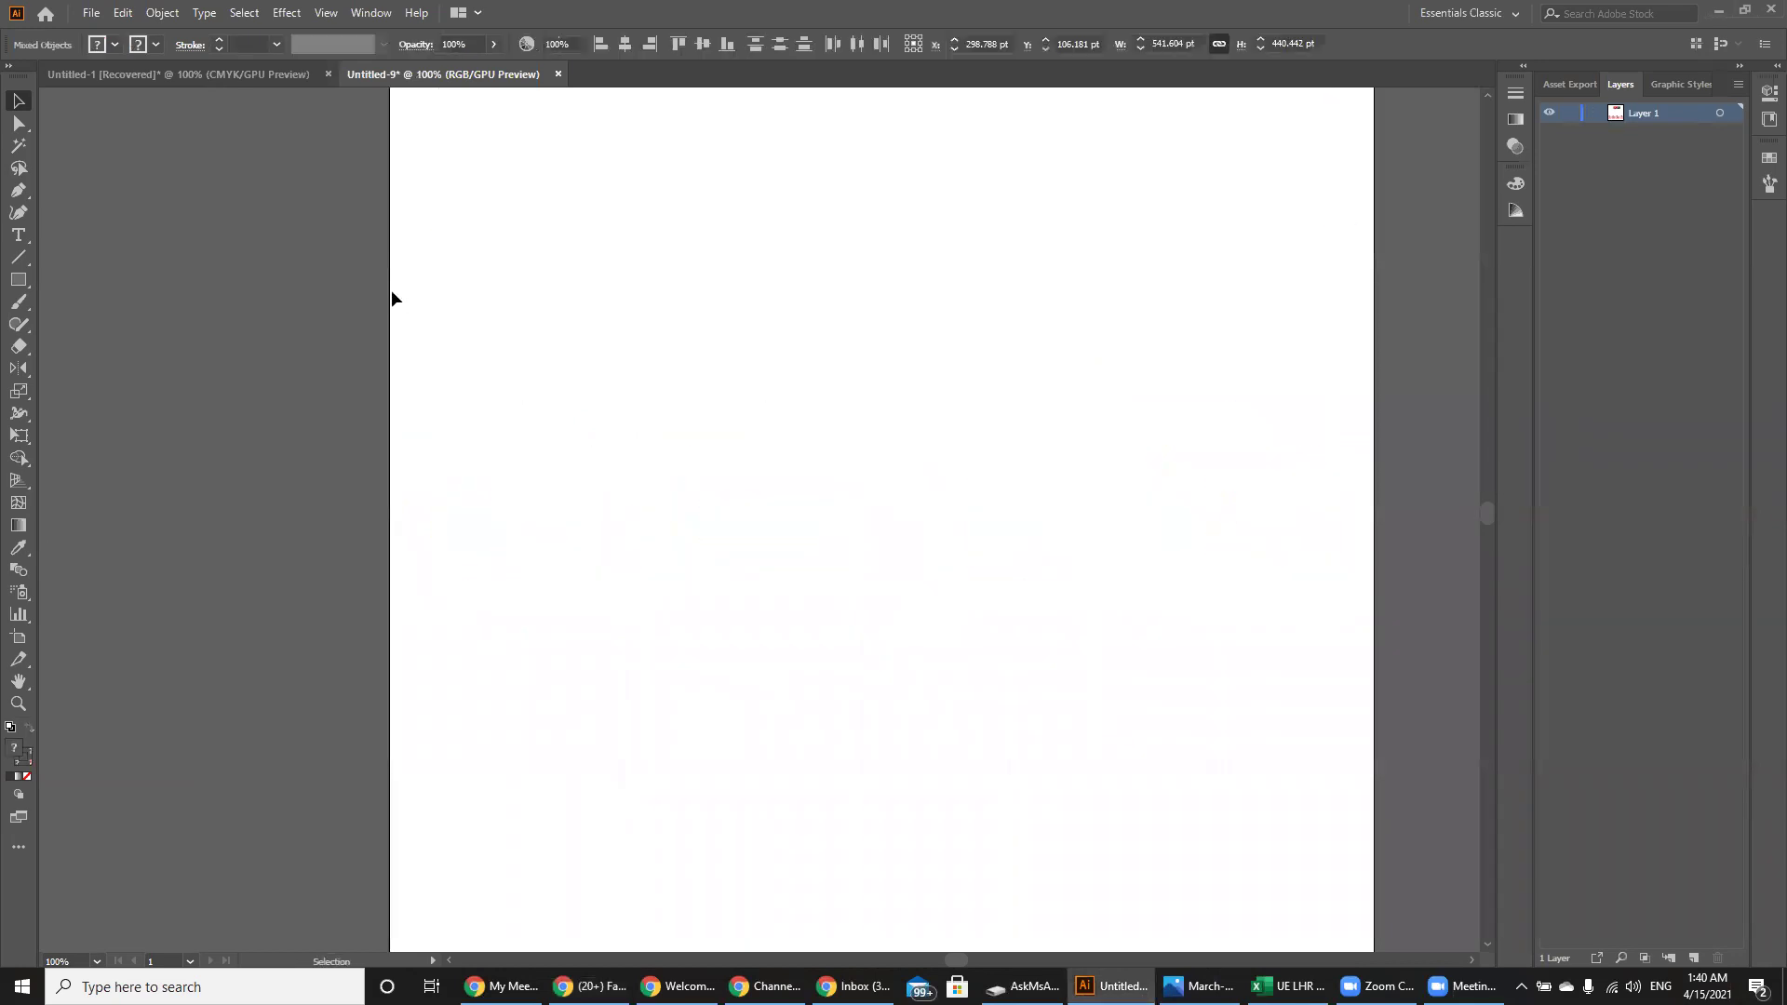
key(ctrl+0)
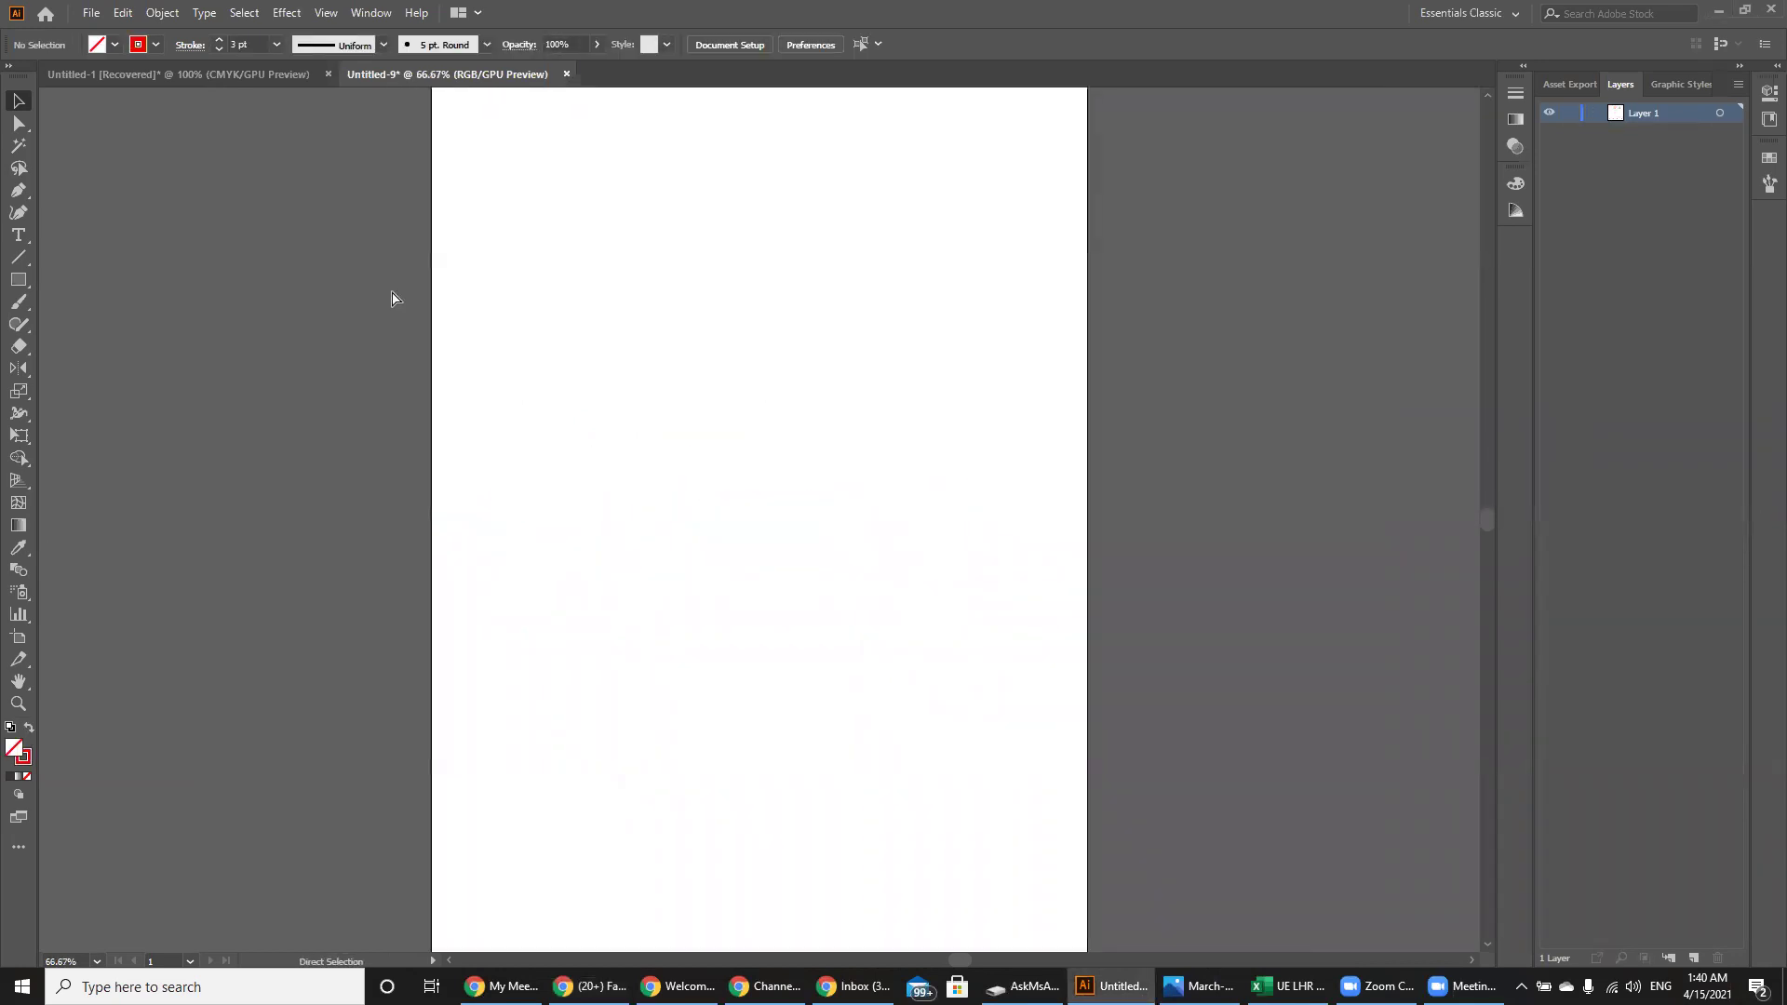
key(ctrl+1)
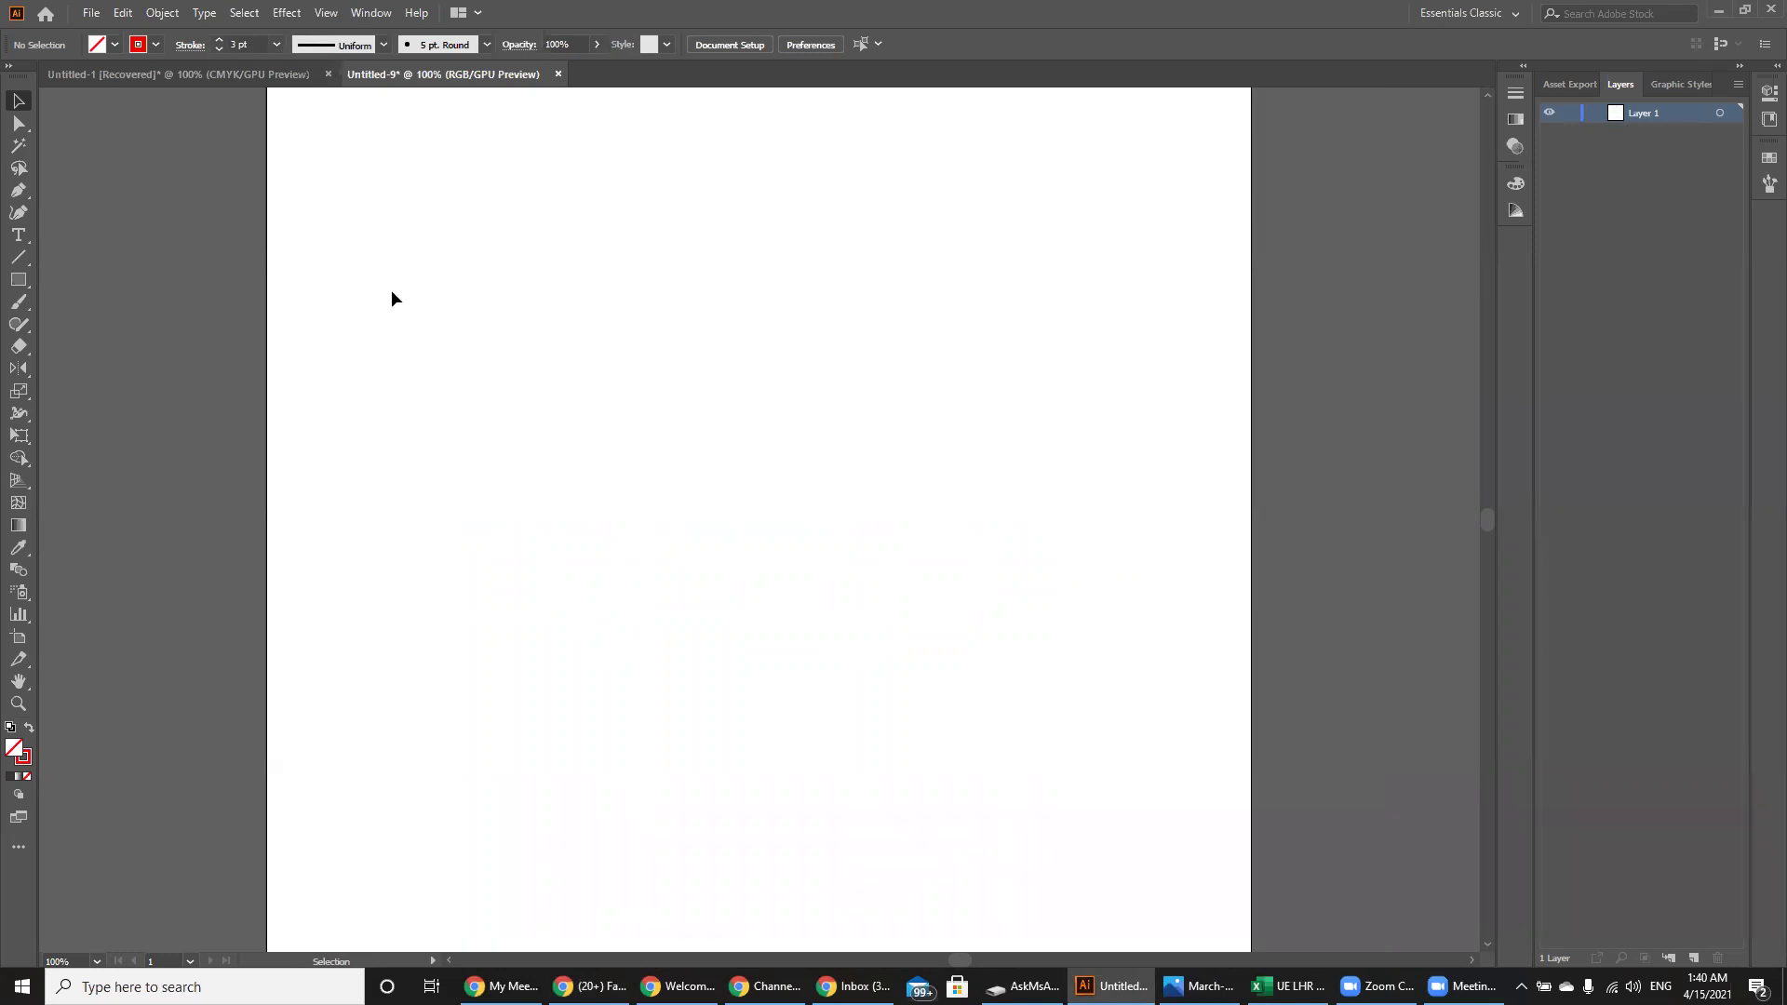
- Draw a vertical red line about 162 pt long on the artboard, set its stroke weight to 10 pt, and deselect it
click(20, 259)
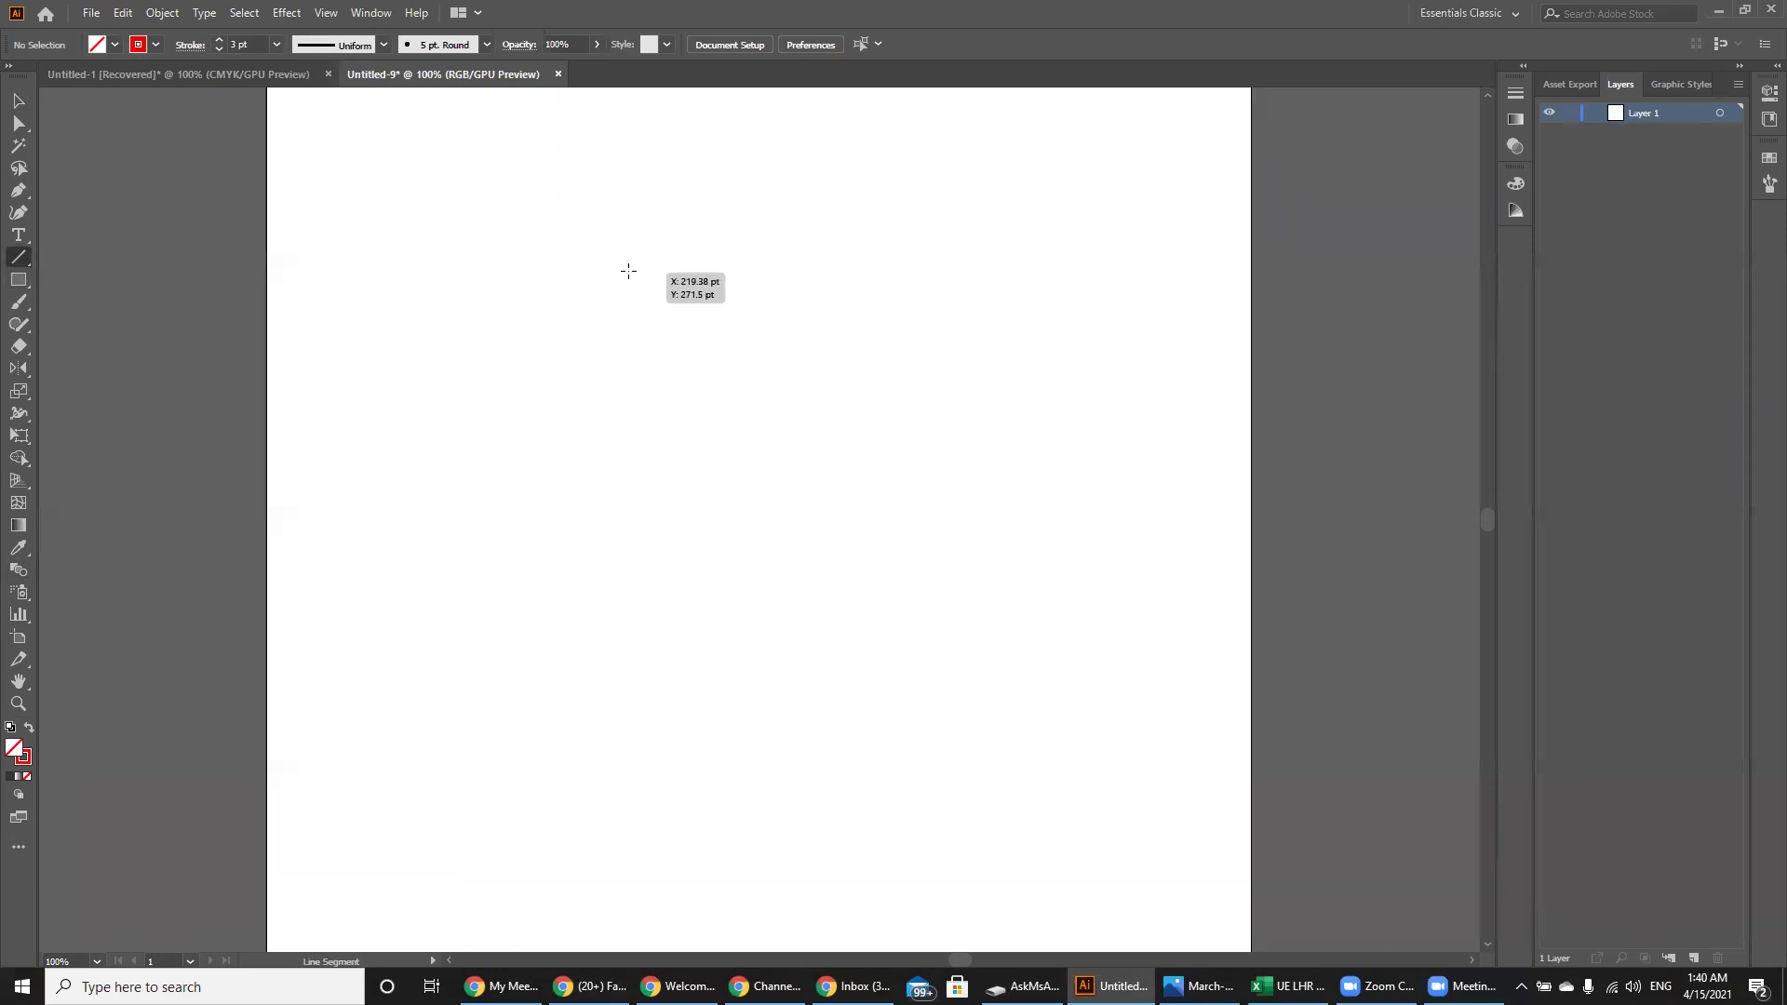
drag(731, 275, 751, 541)
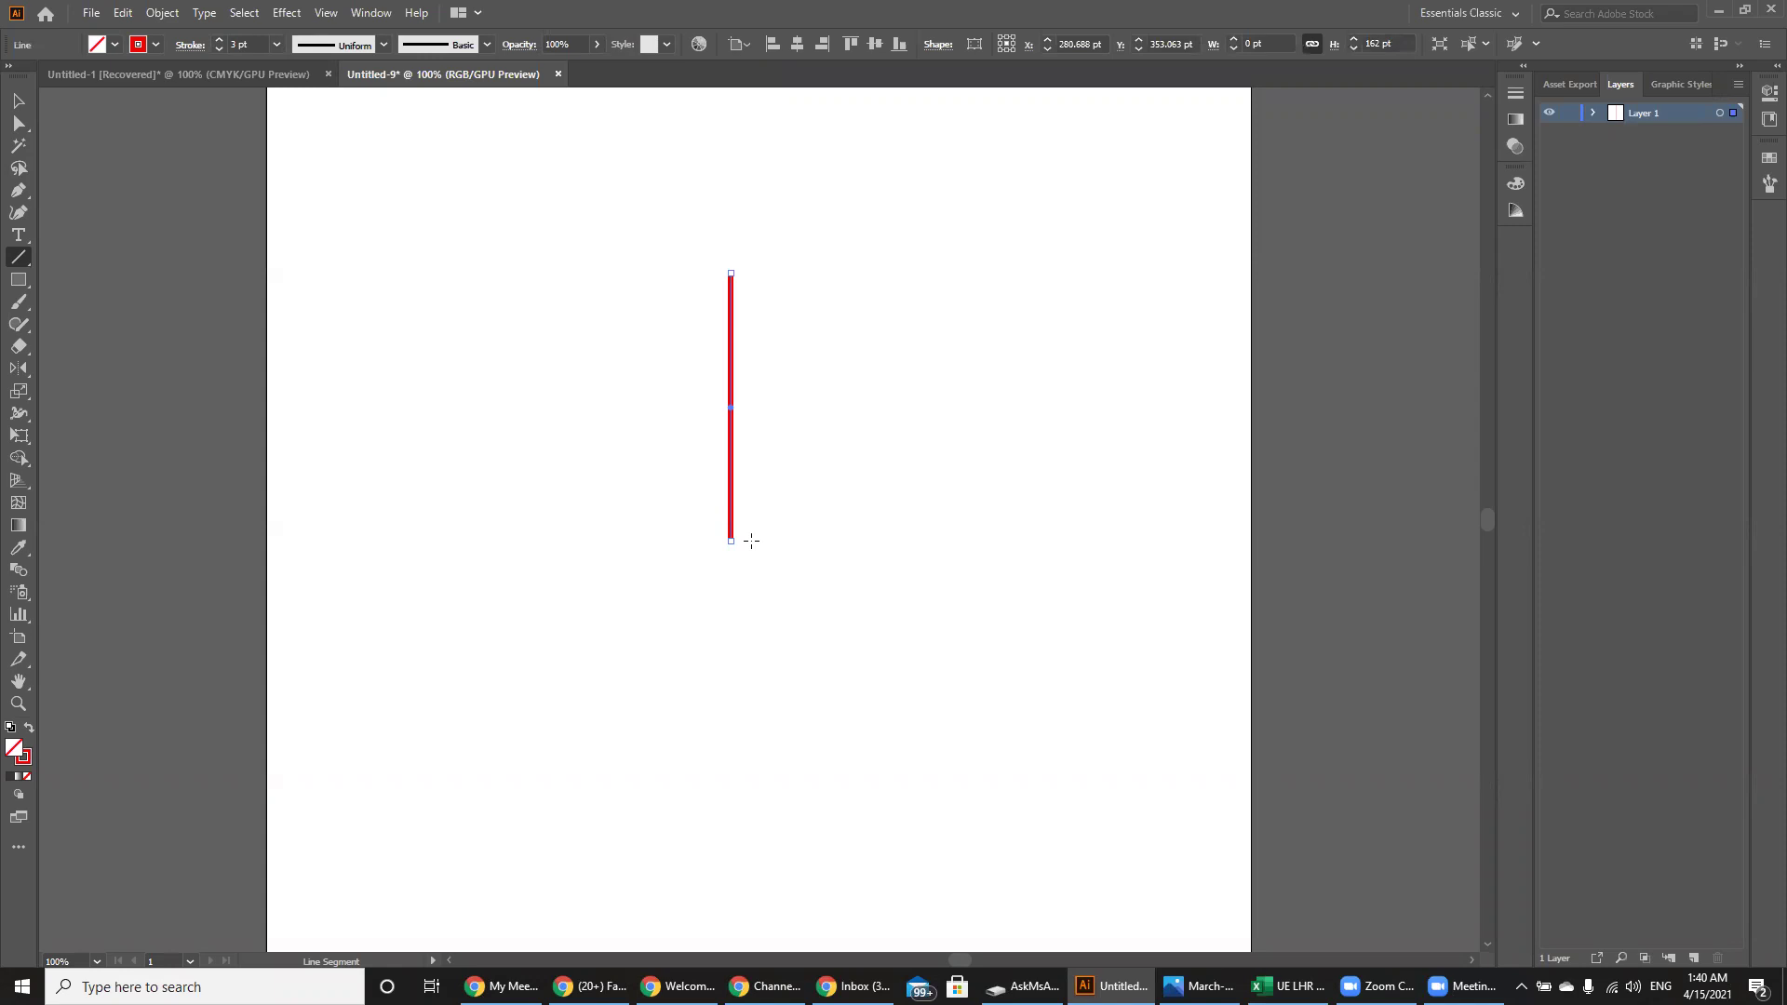
click(235, 44)
text(10)
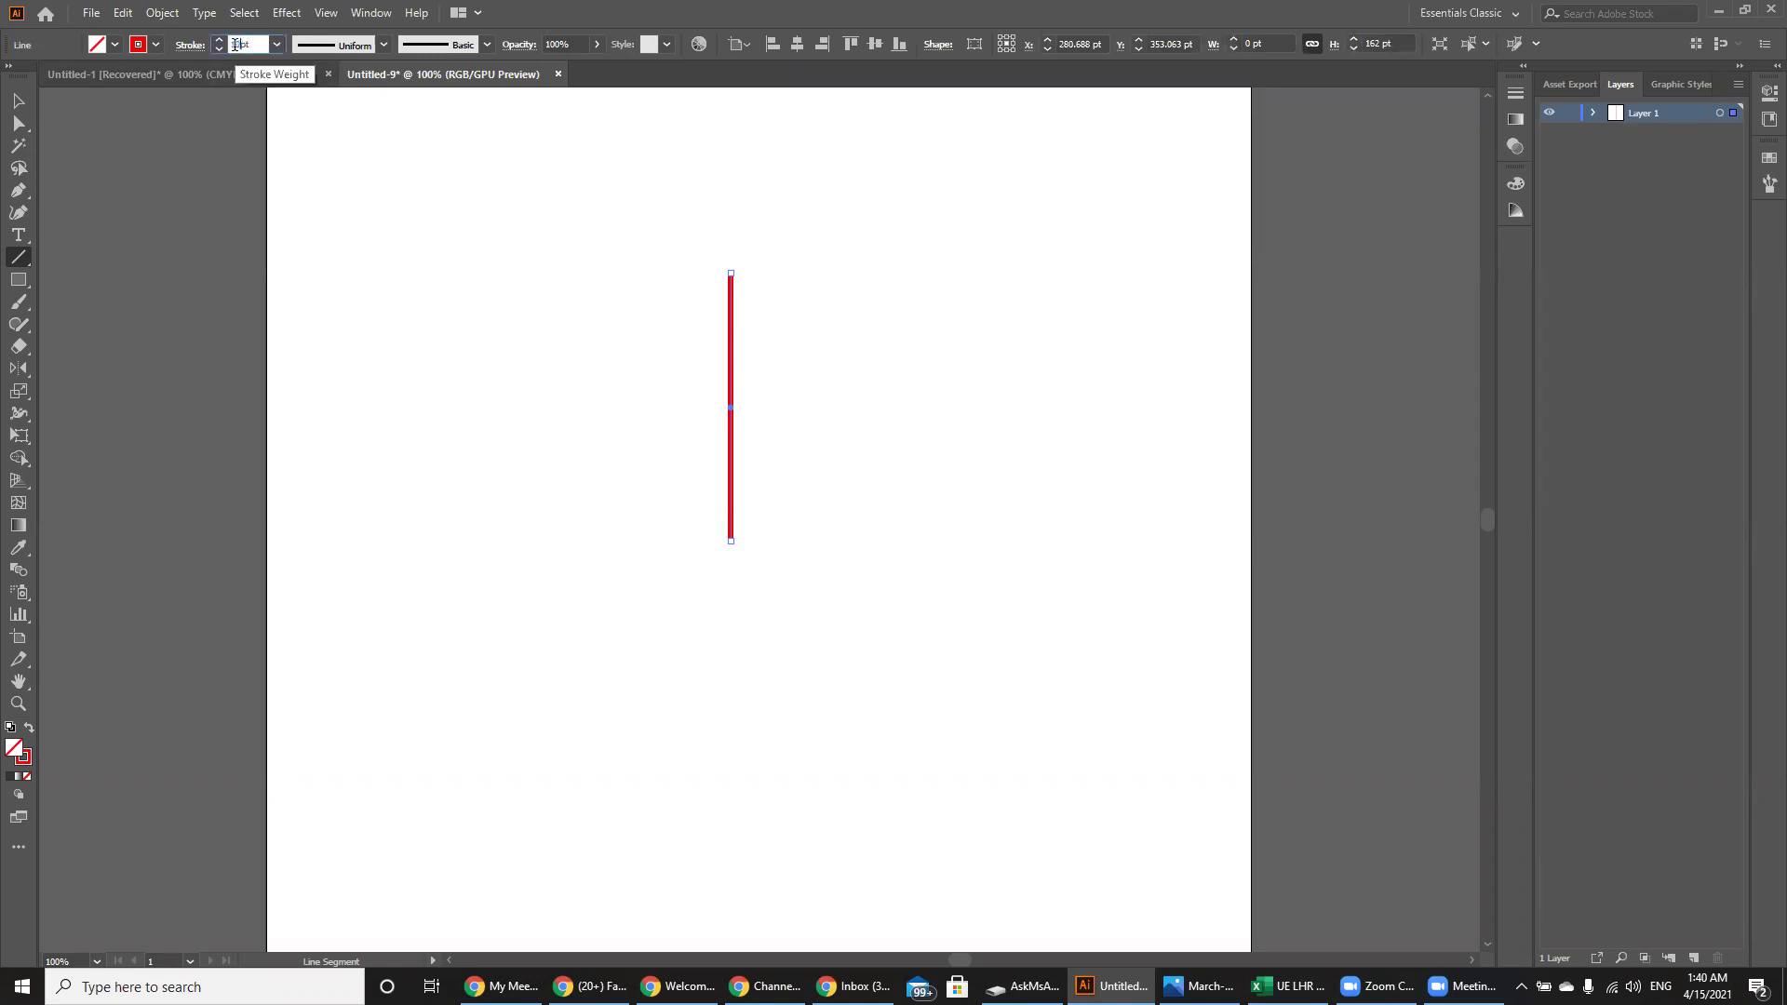
key(Return)
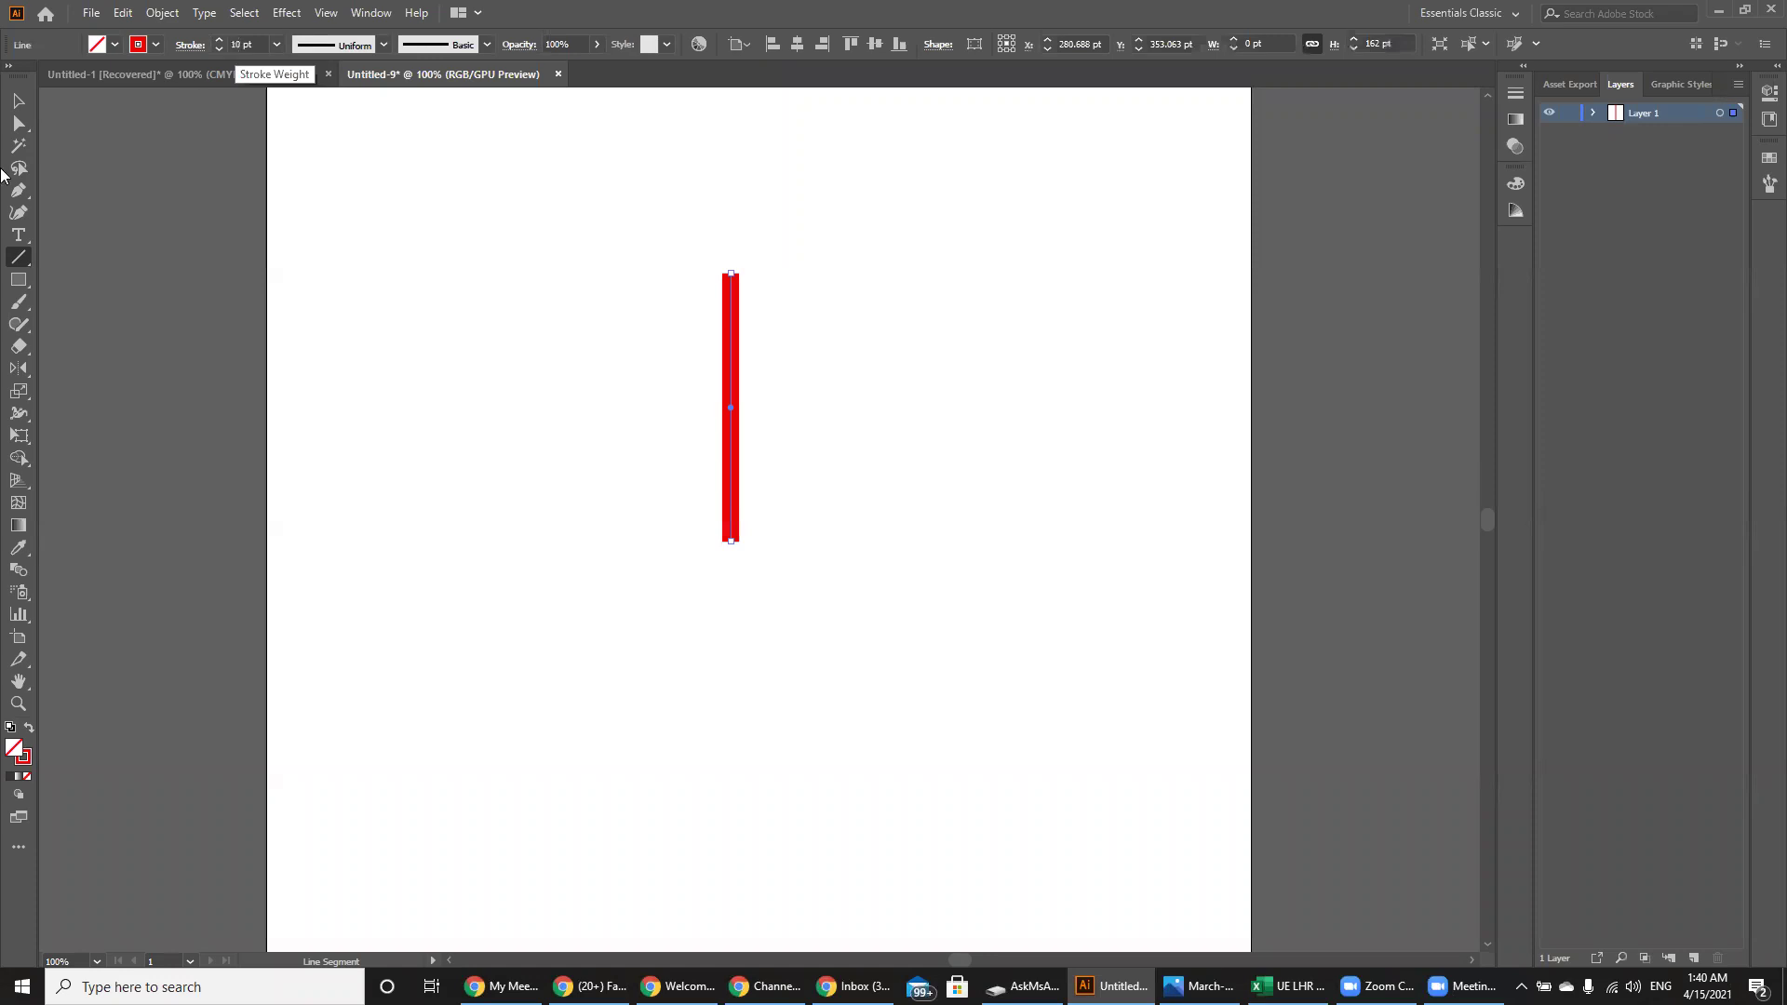
click(14, 104)
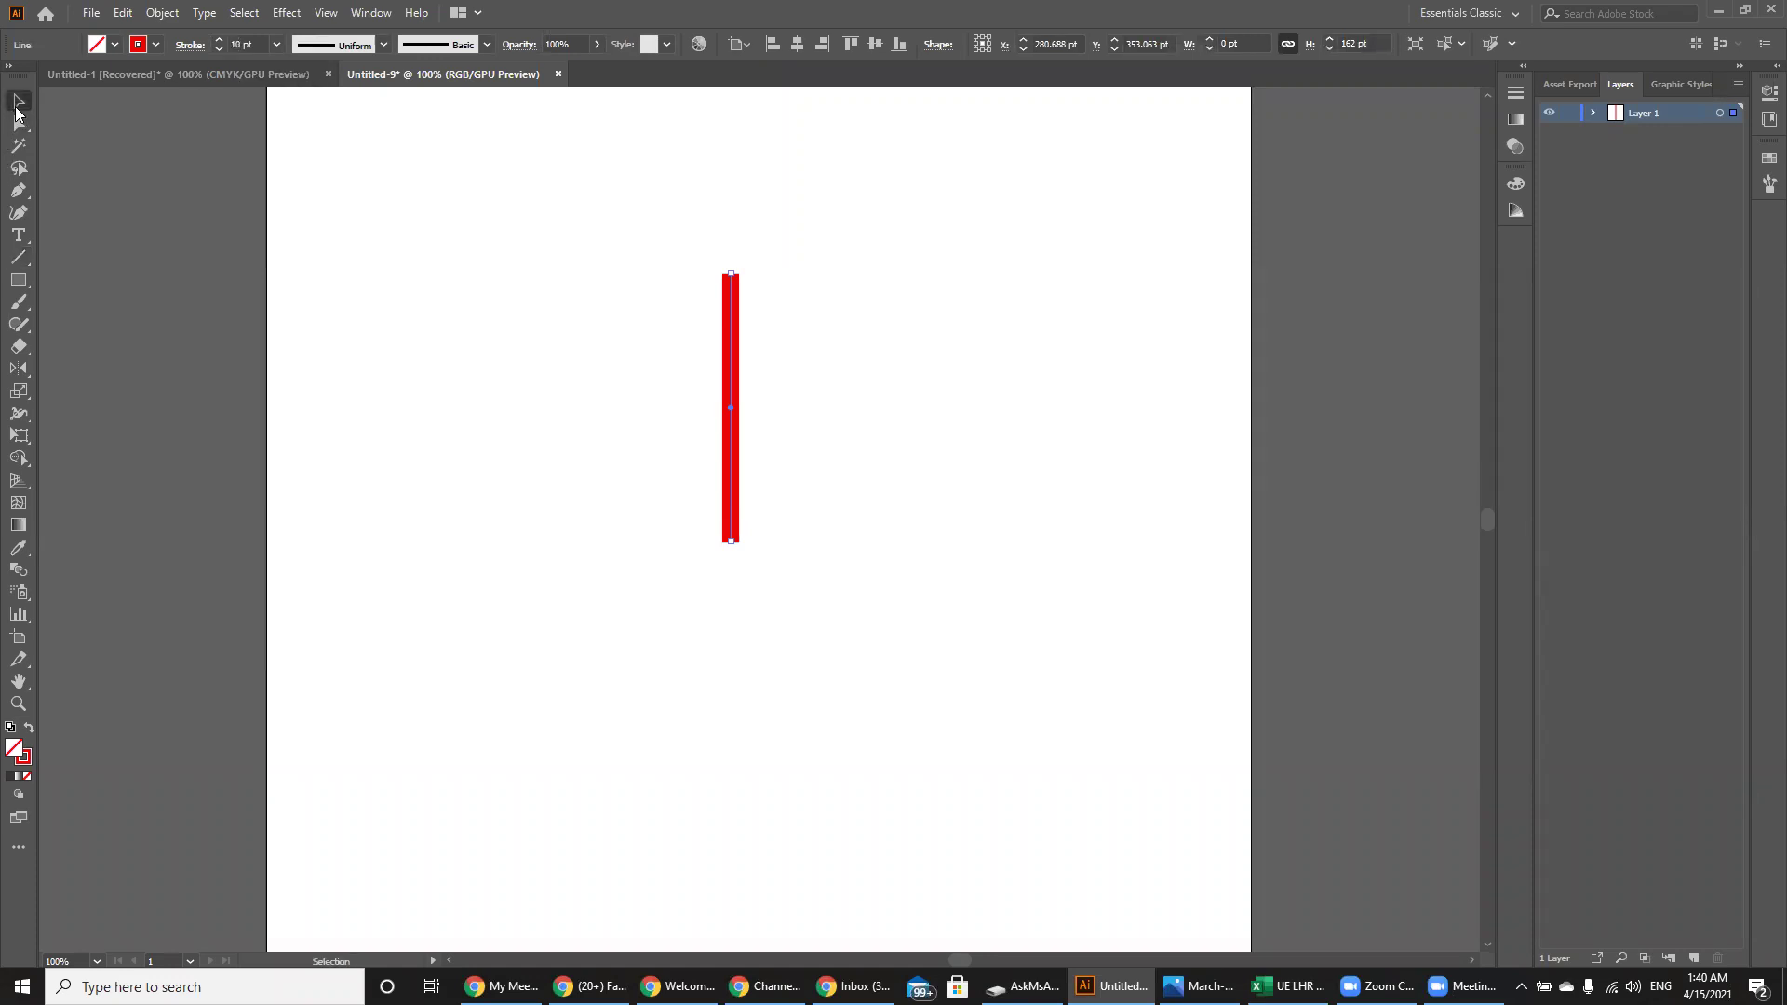
click(504, 461)
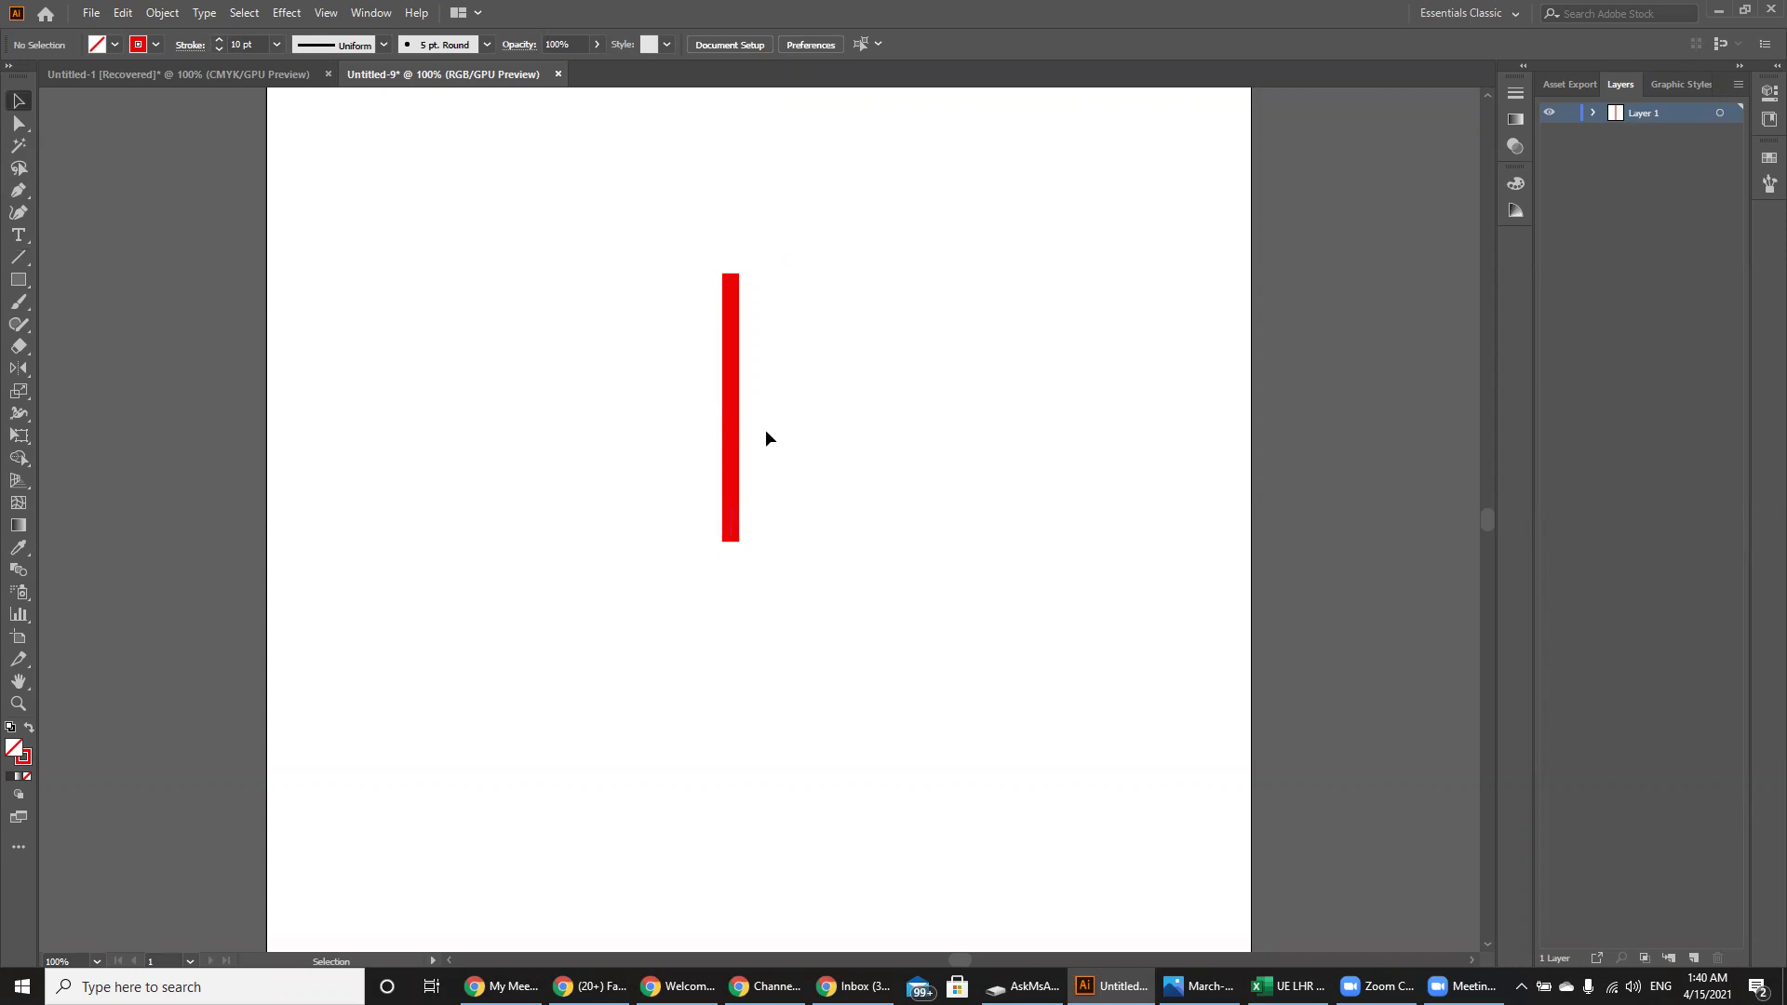
- Try forming an L by duplicating the red line and laying the copy horizontally at its lower end, and delete the copy
click(734, 420)
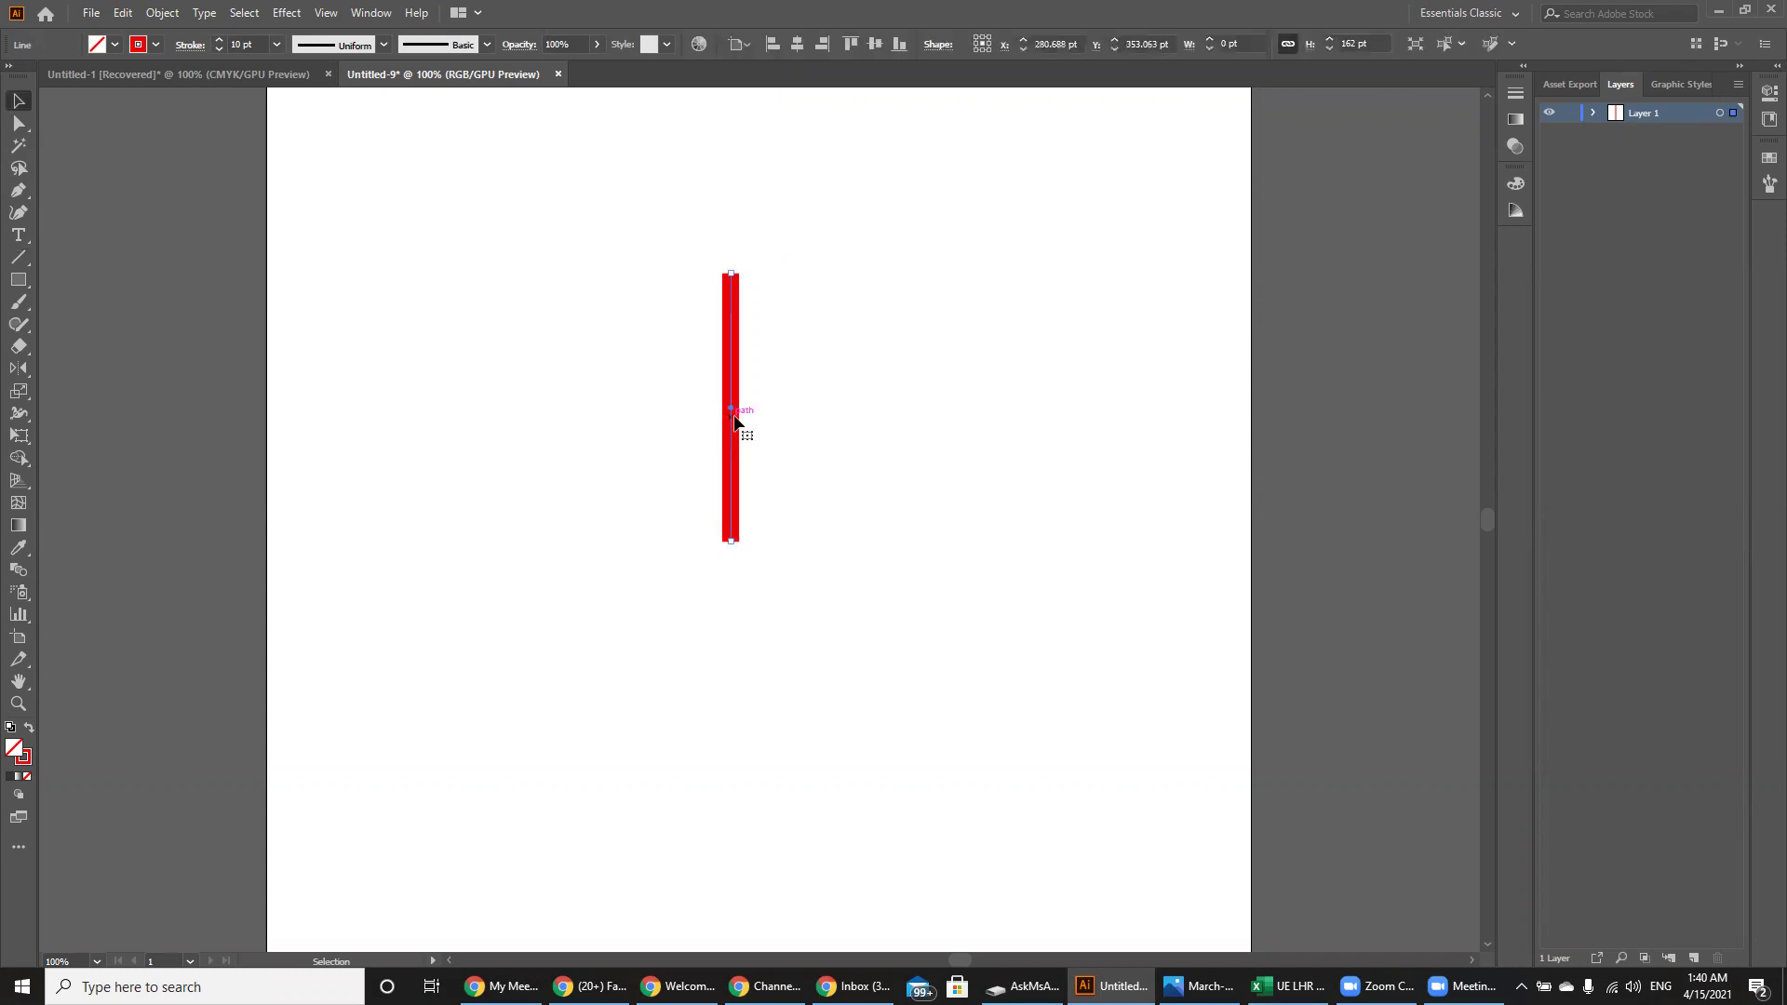
key(ctrl+c)
key(ctrl+v)
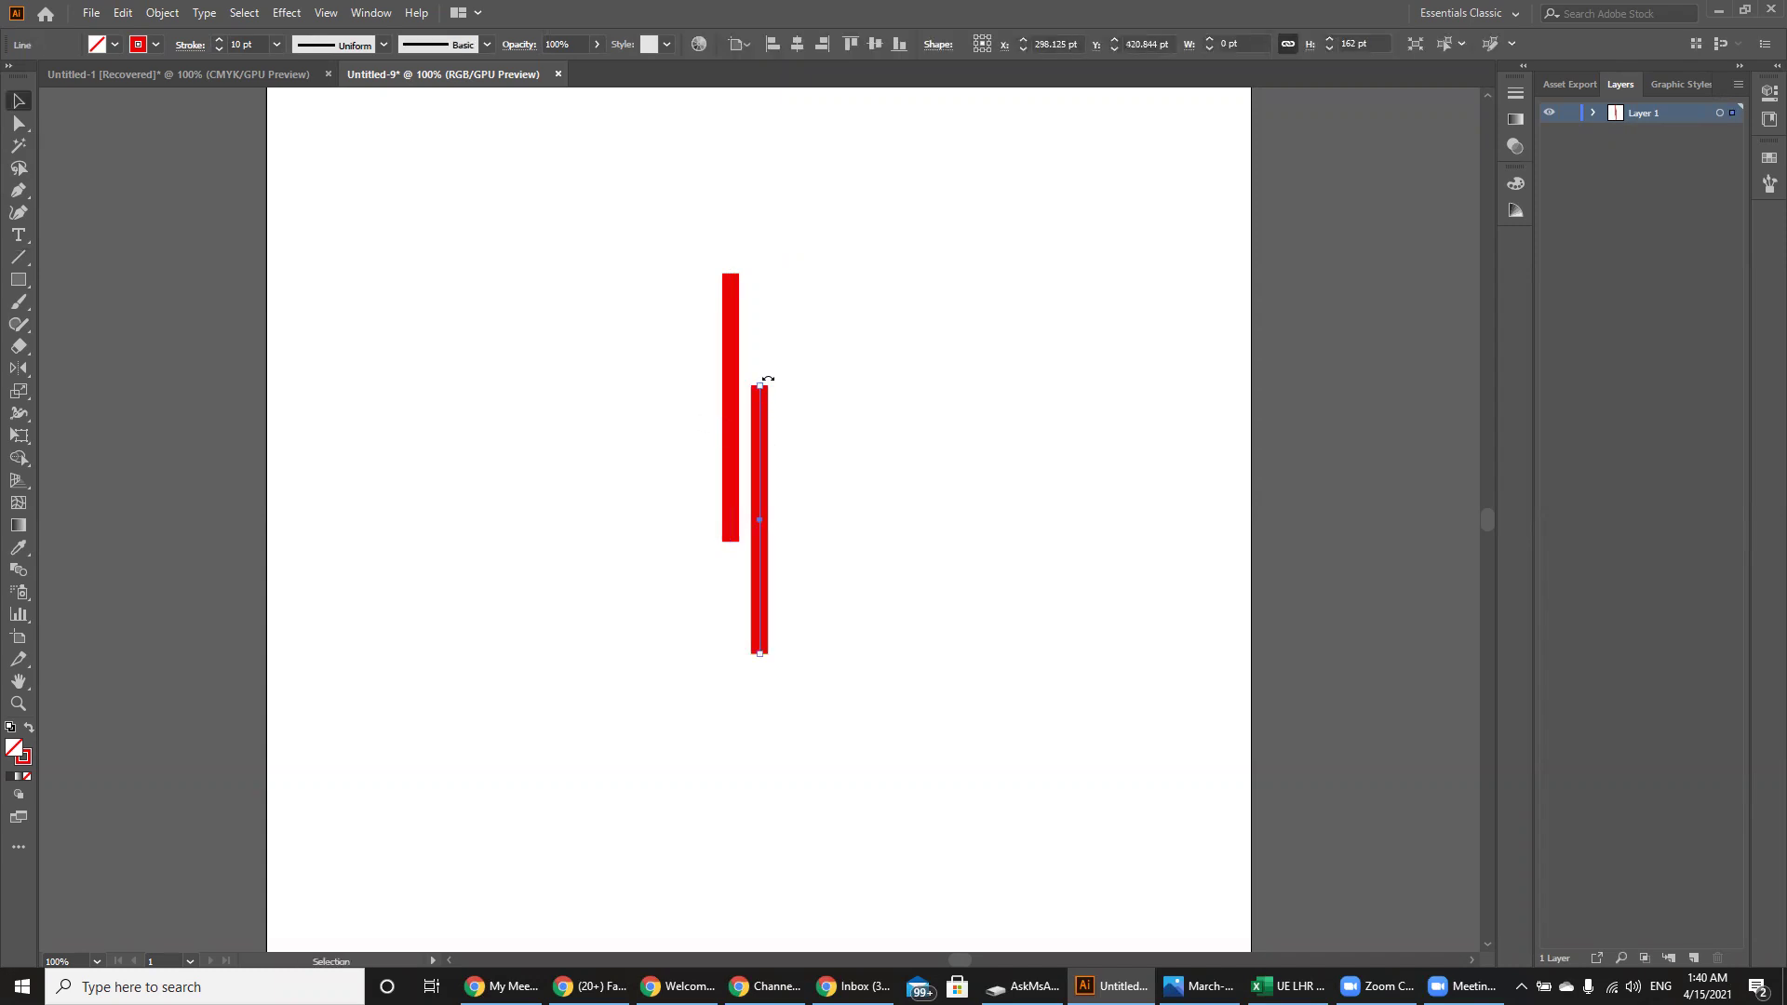
drag(799, 405, 929, 532)
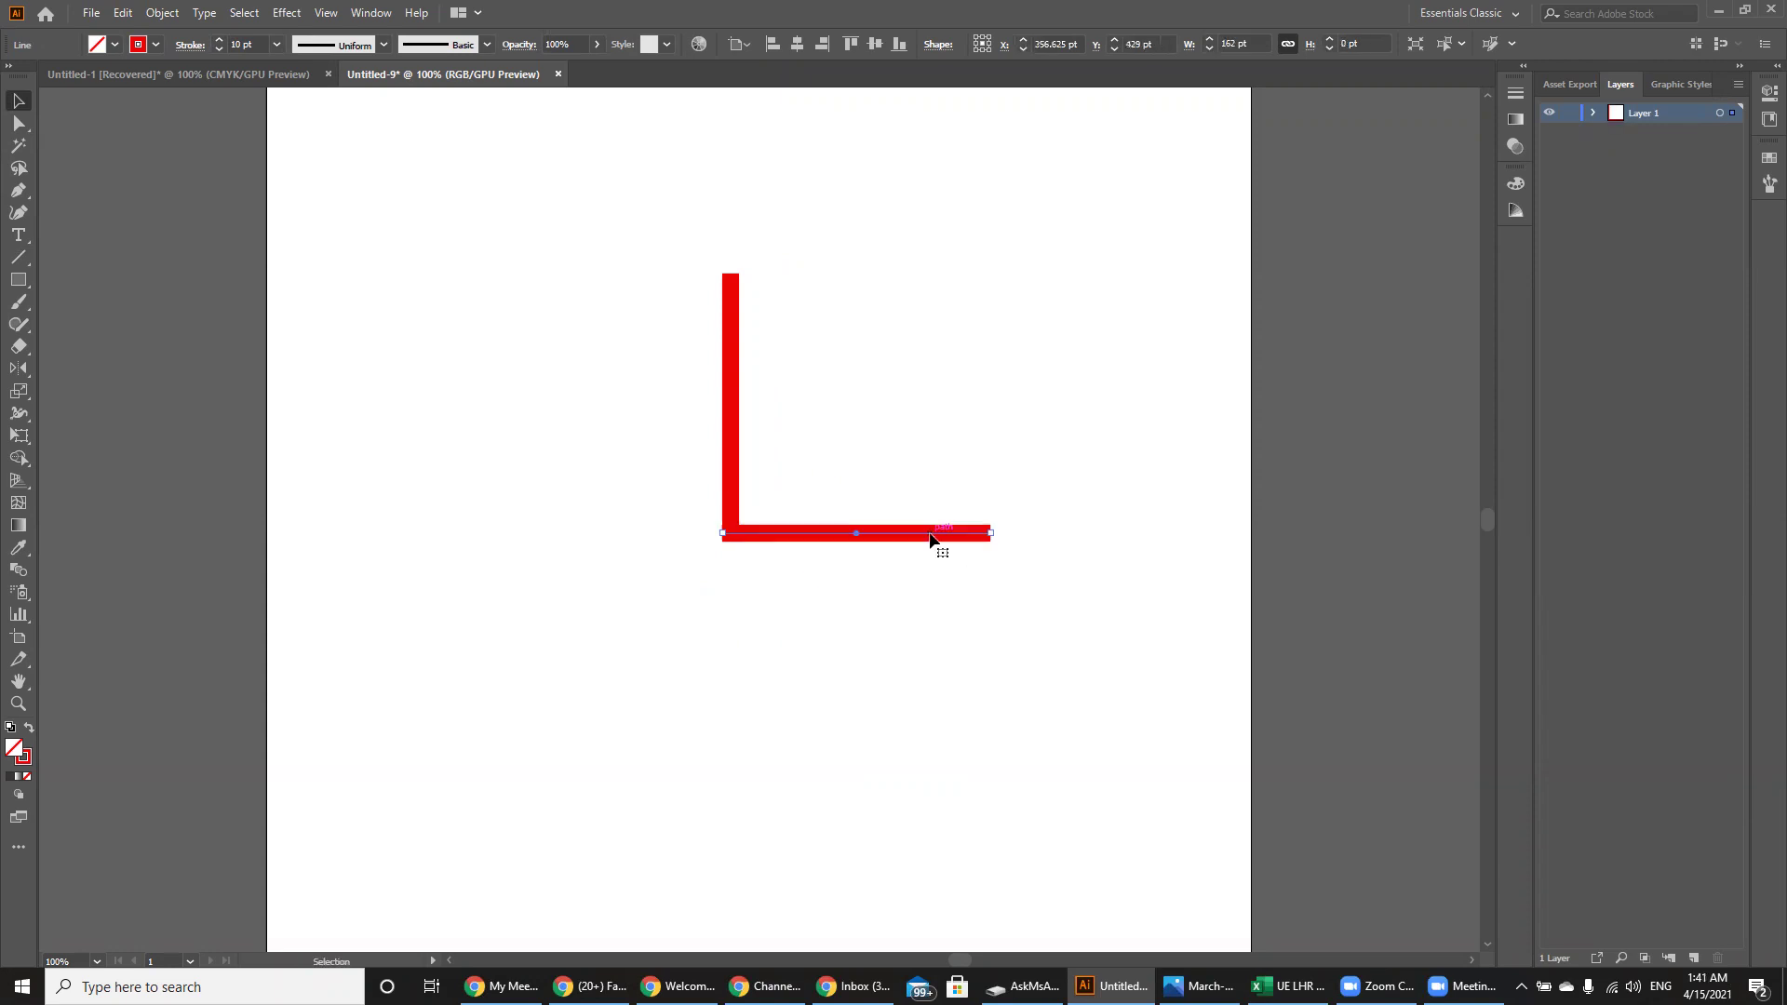
click(887, 600)
key(ctrl+a)
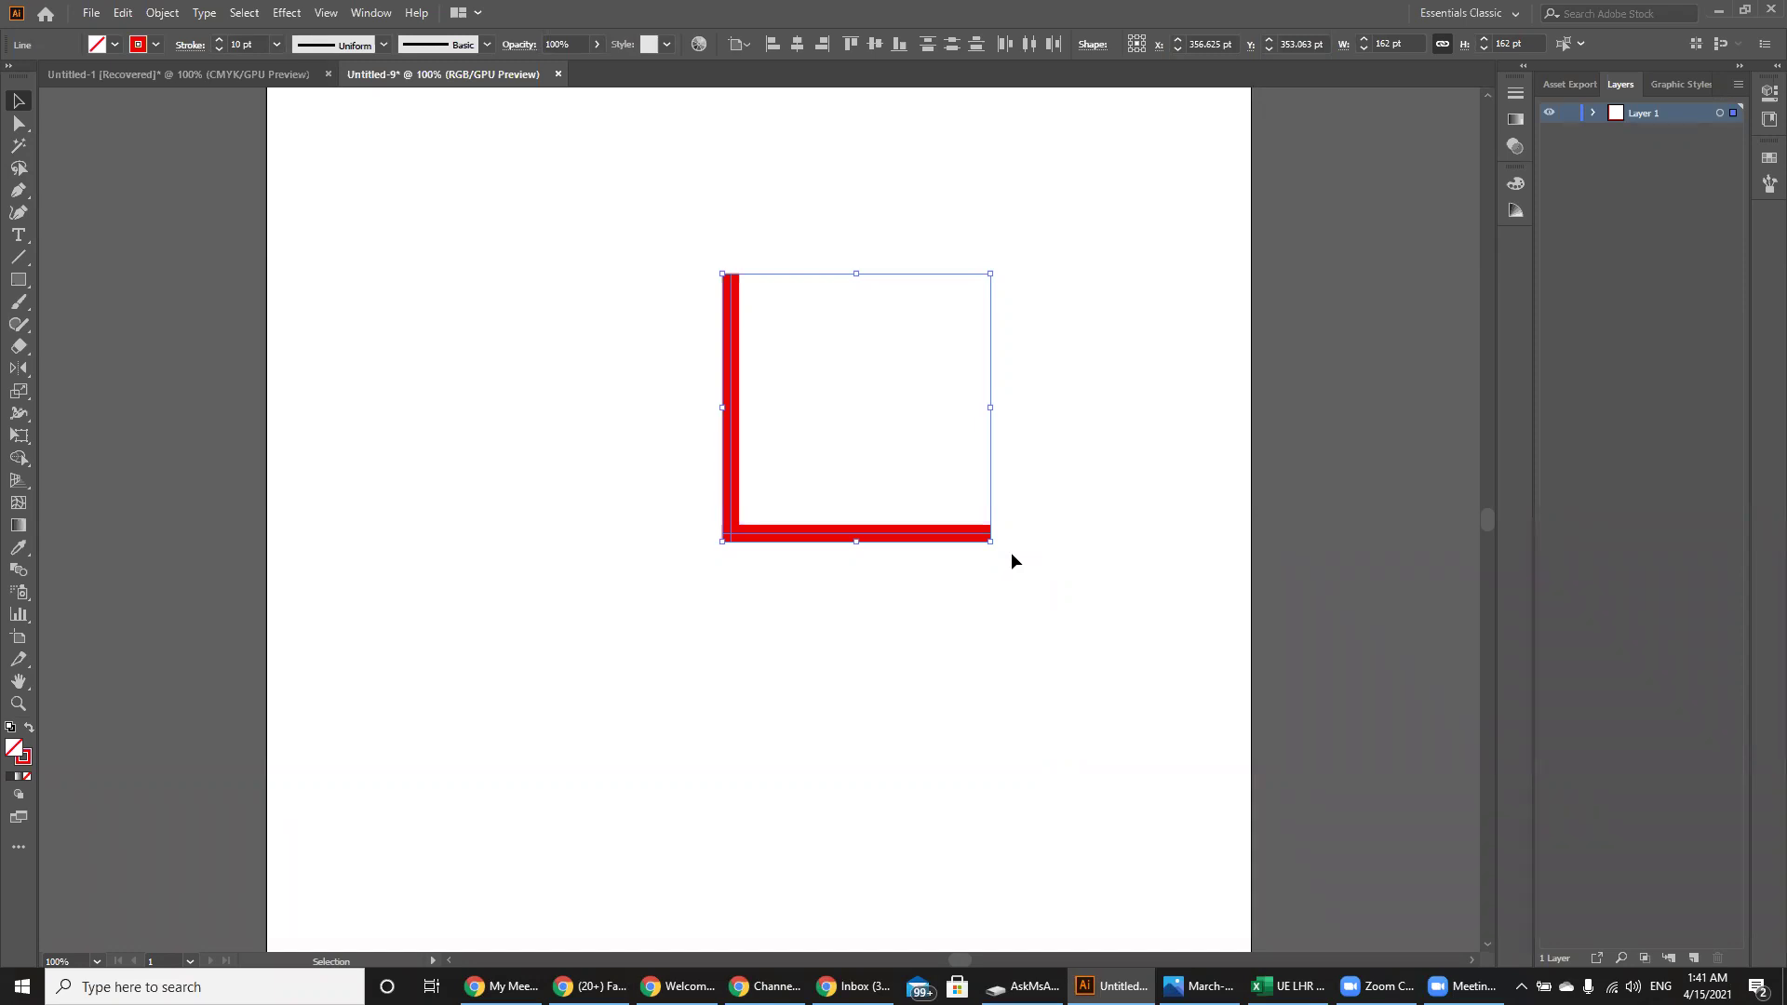
click(858, 585)
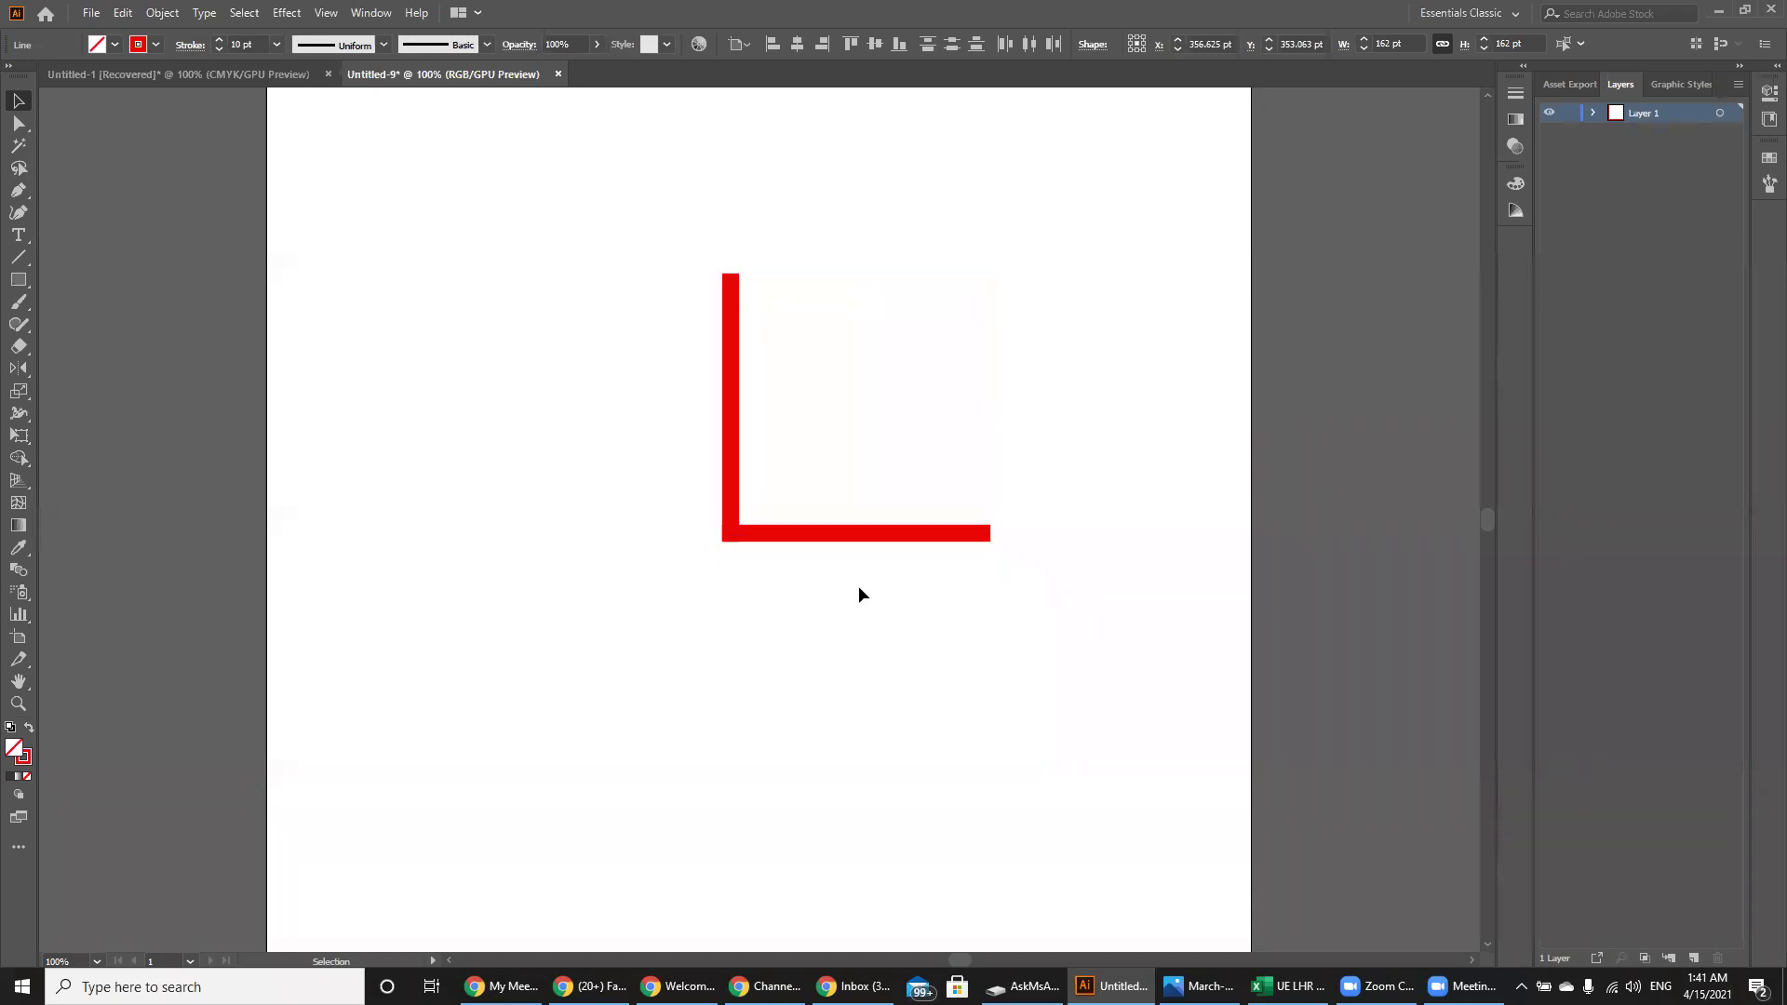
click(816, 535)
key(Delete)
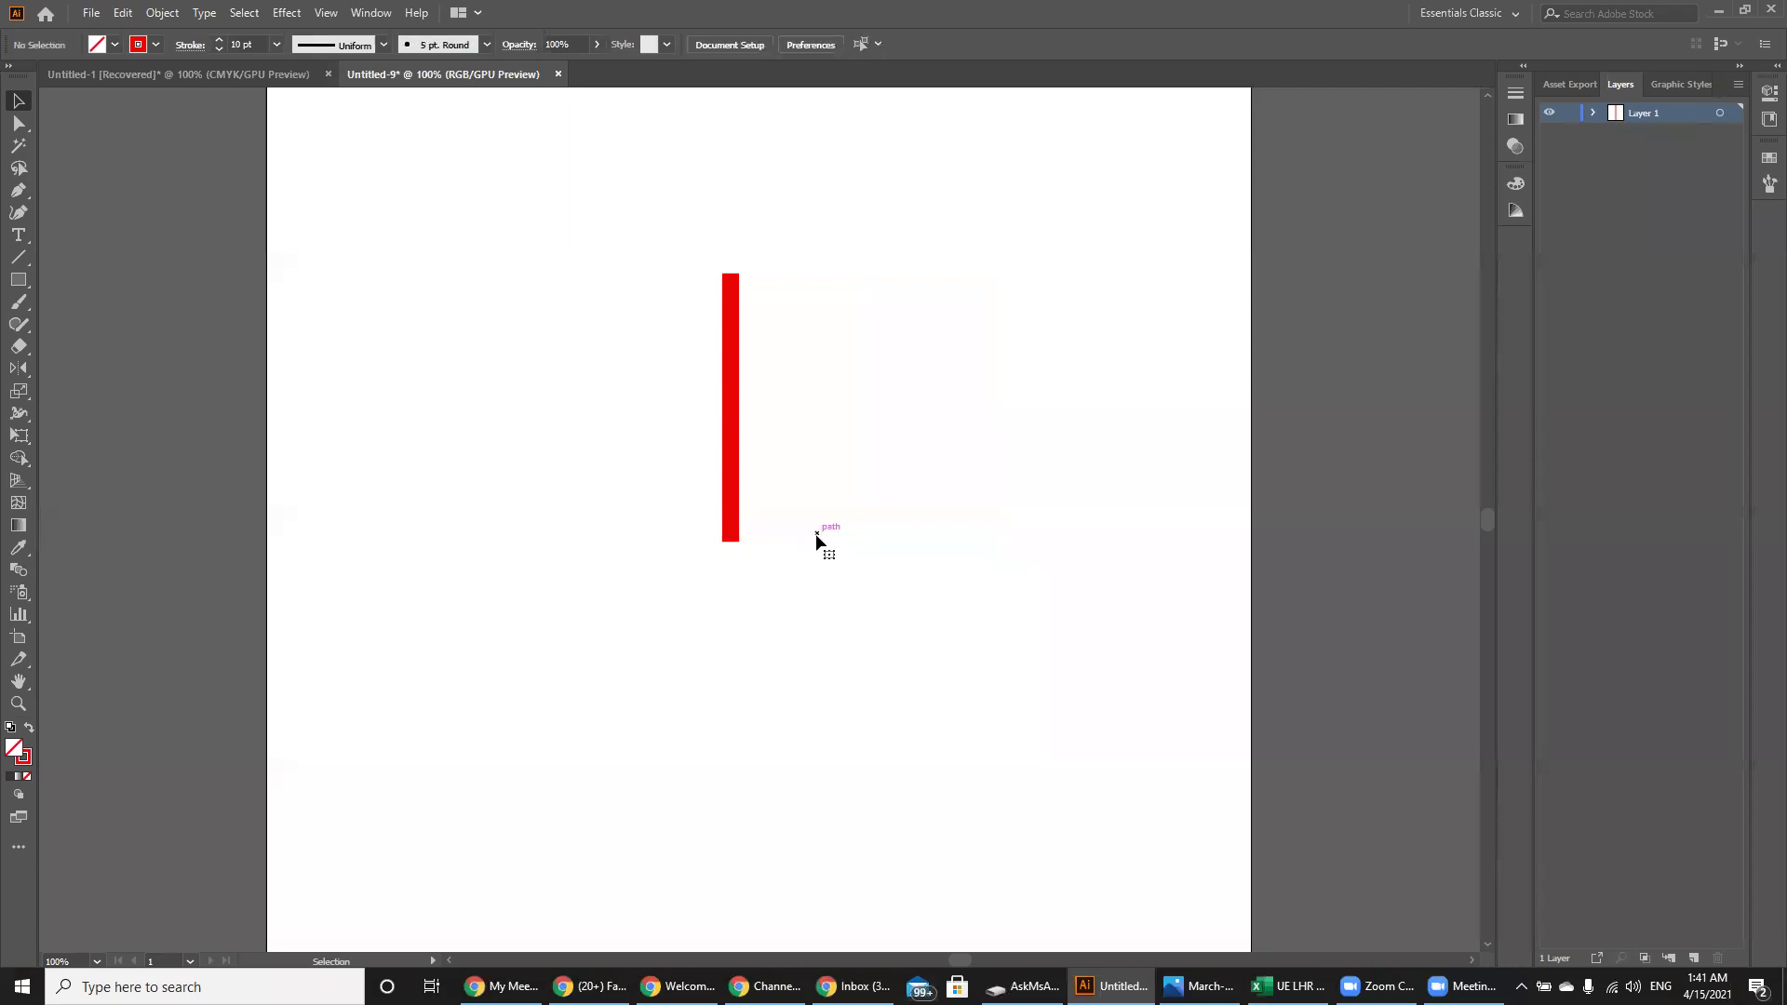
- Show the stroke options and give the vertical line a Transform effect with 2 copies rotated 120° about its lower end, with preview on
click(362, 14)
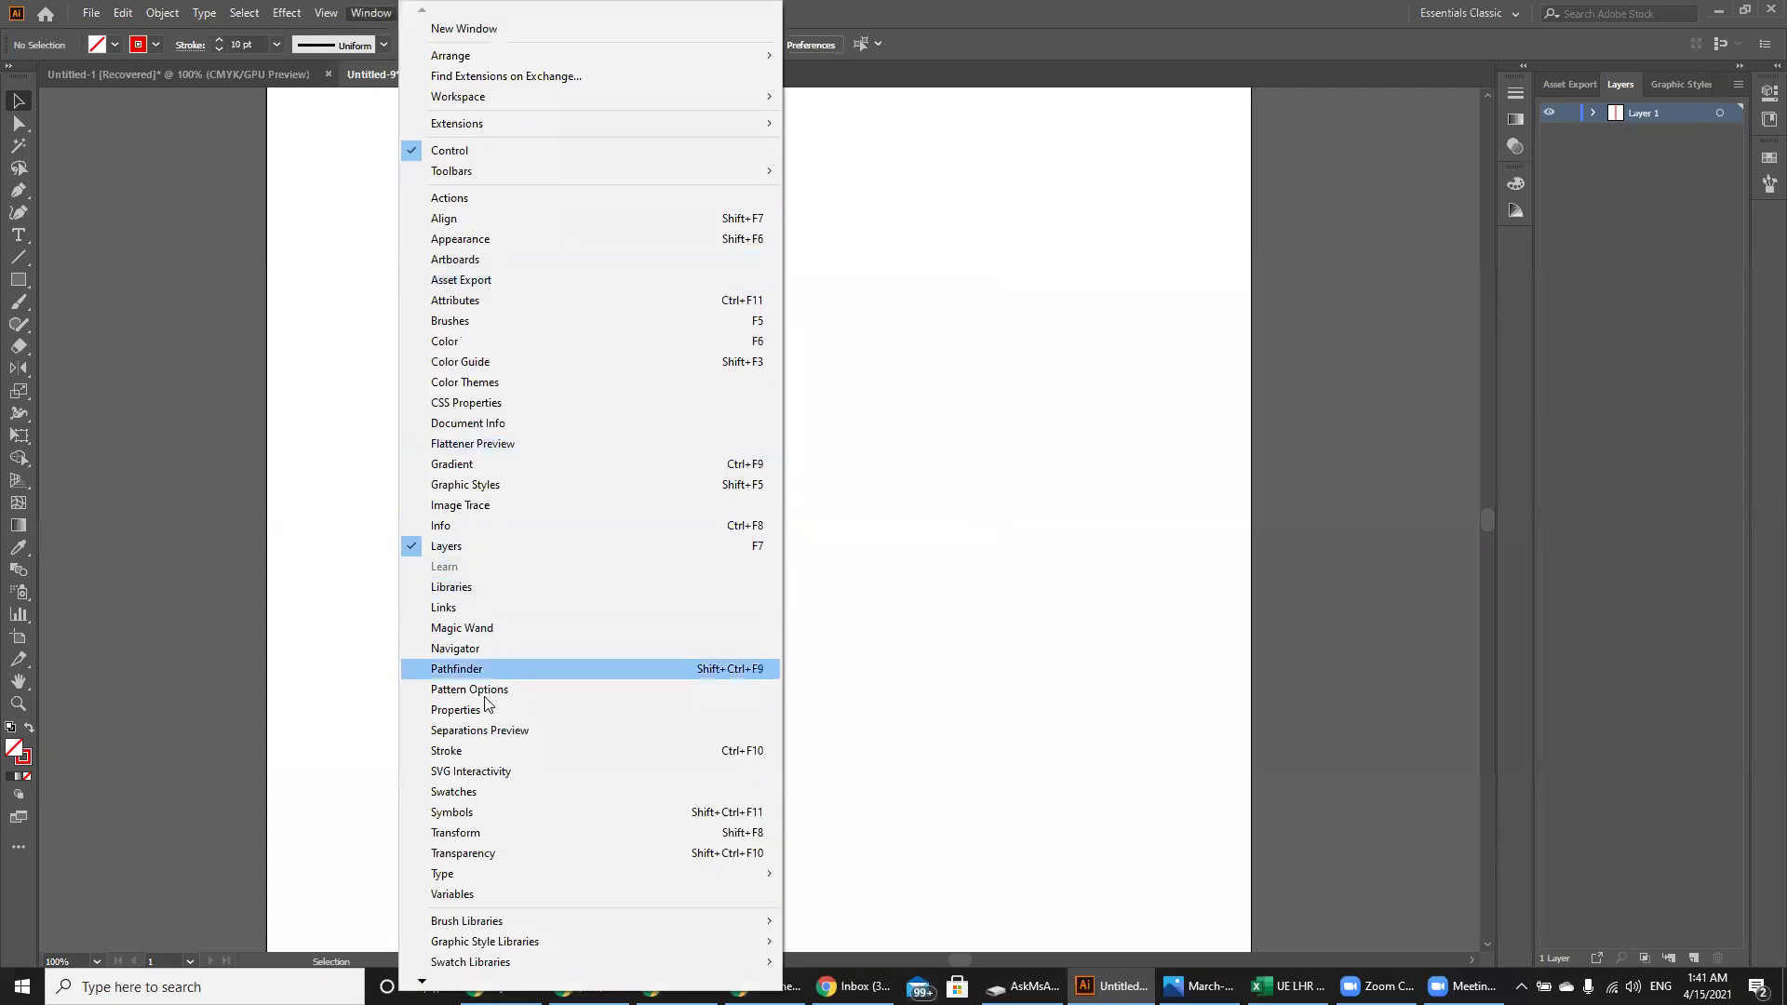
click(485, 750)
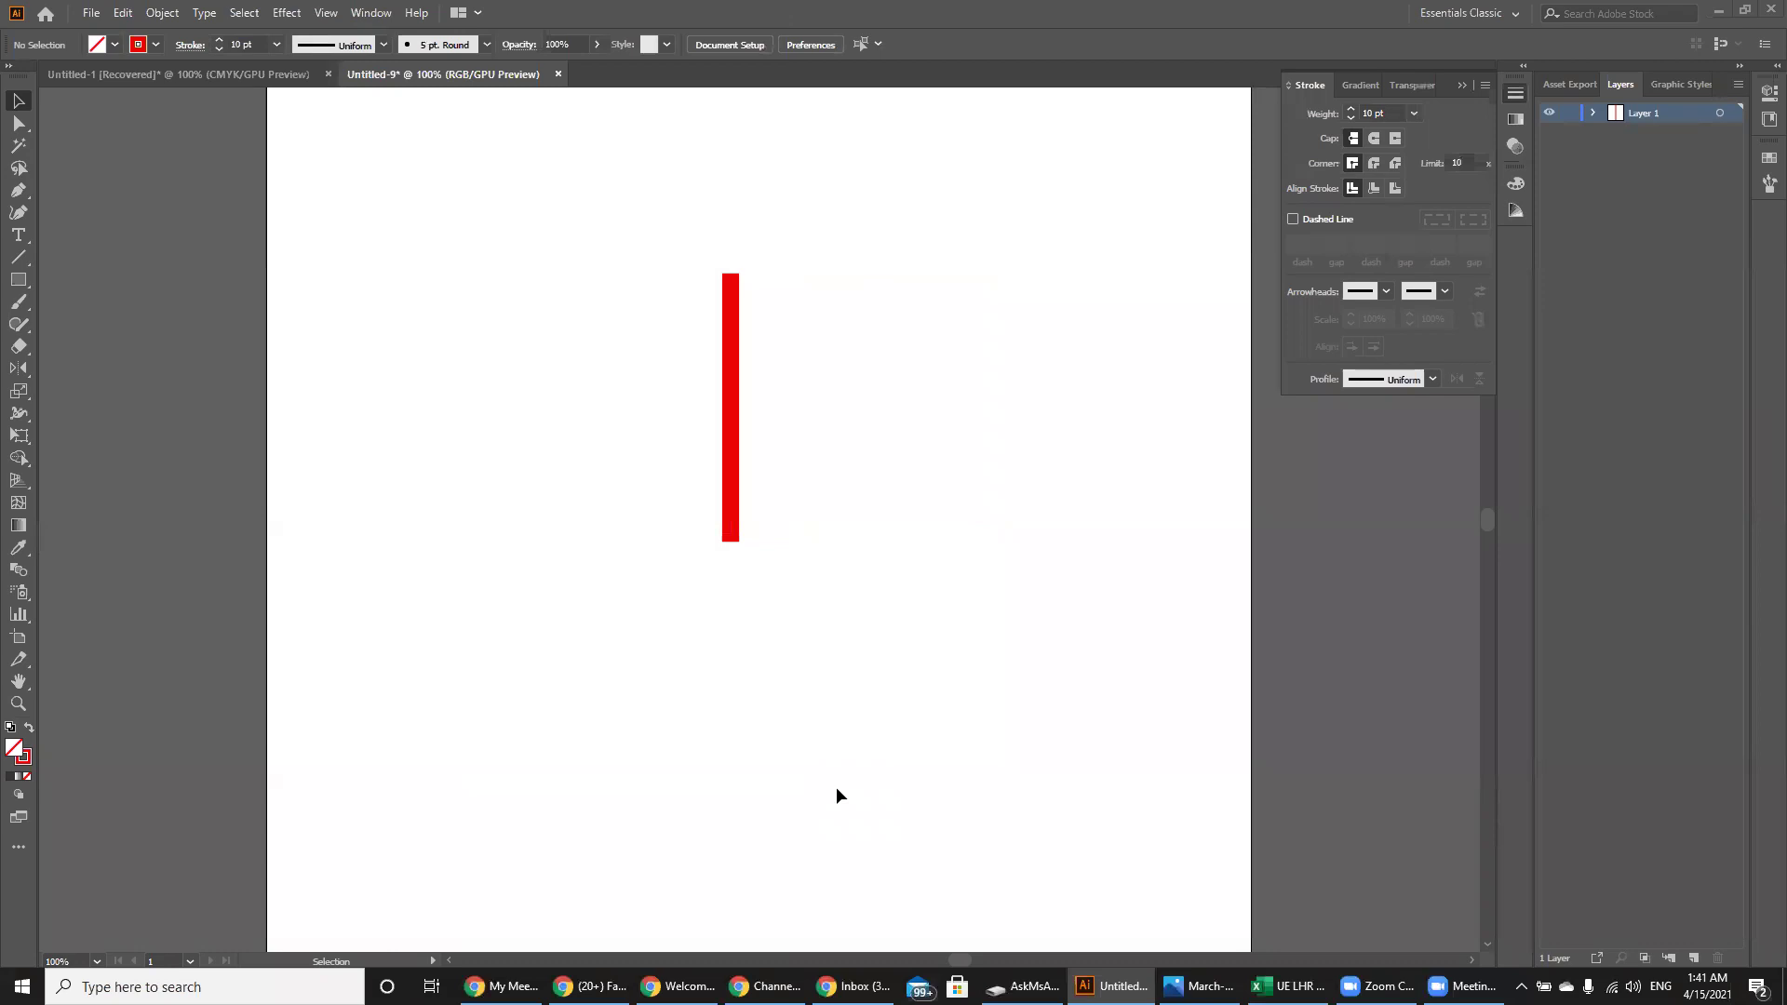
click(734, 478)
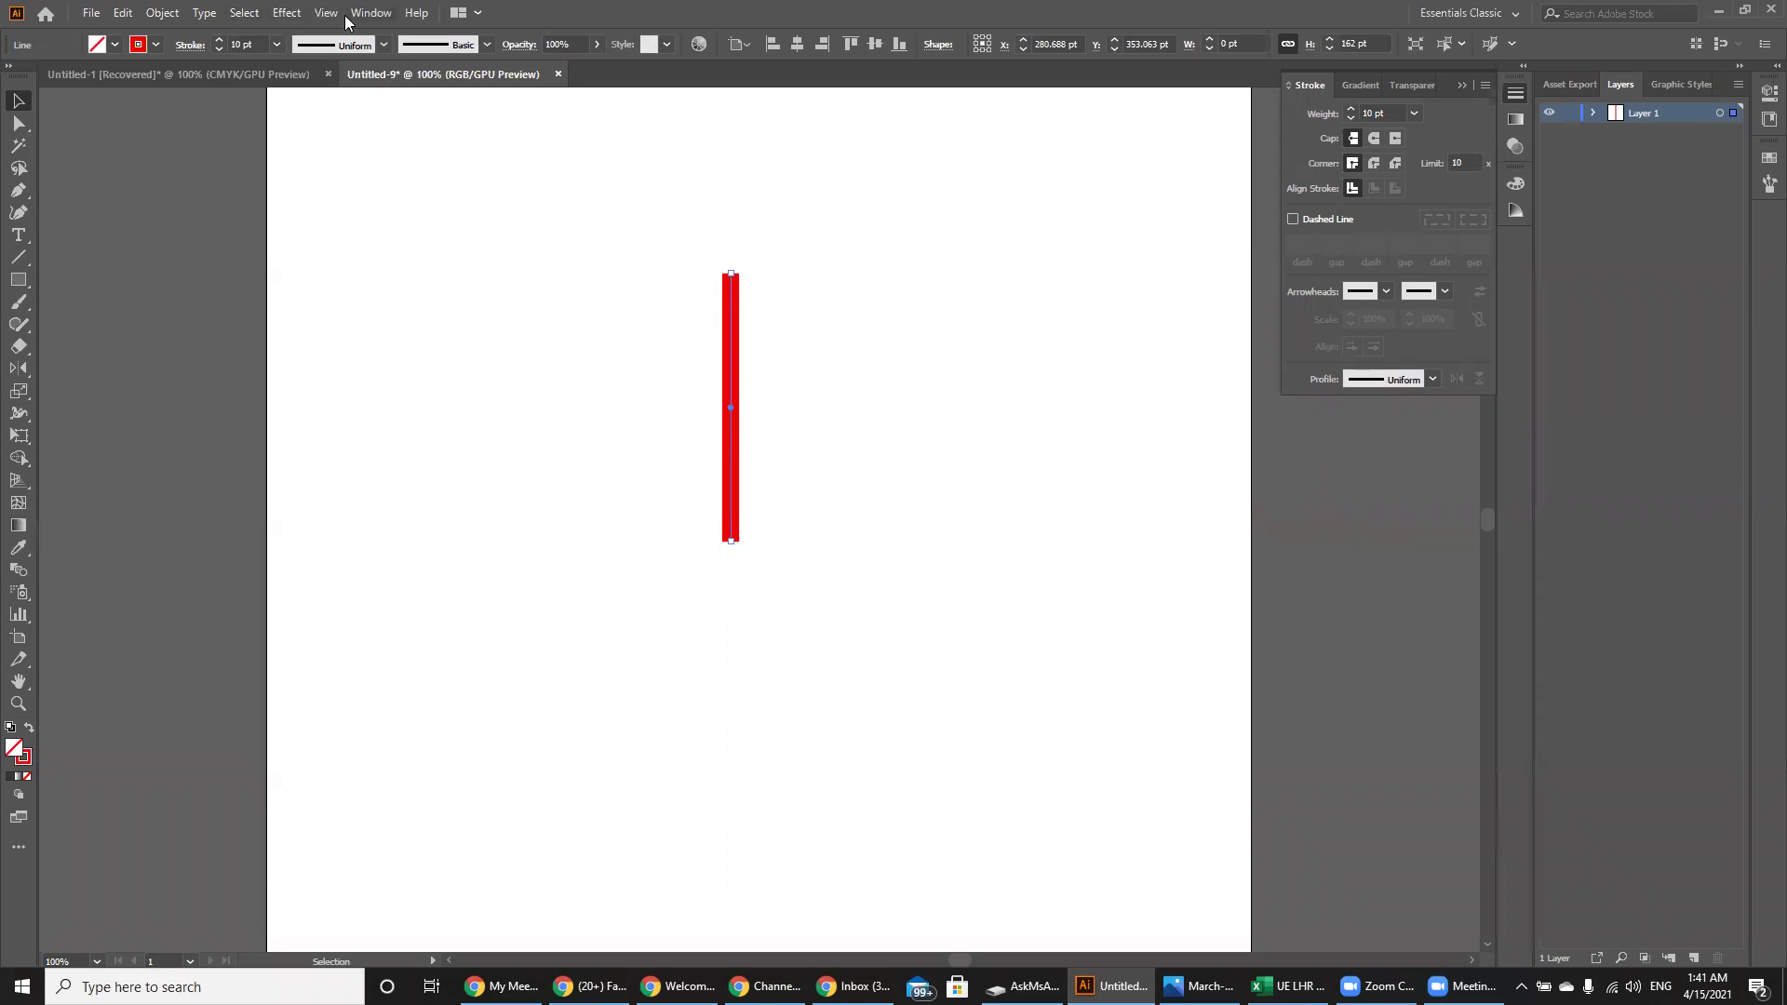
click(285, 17)
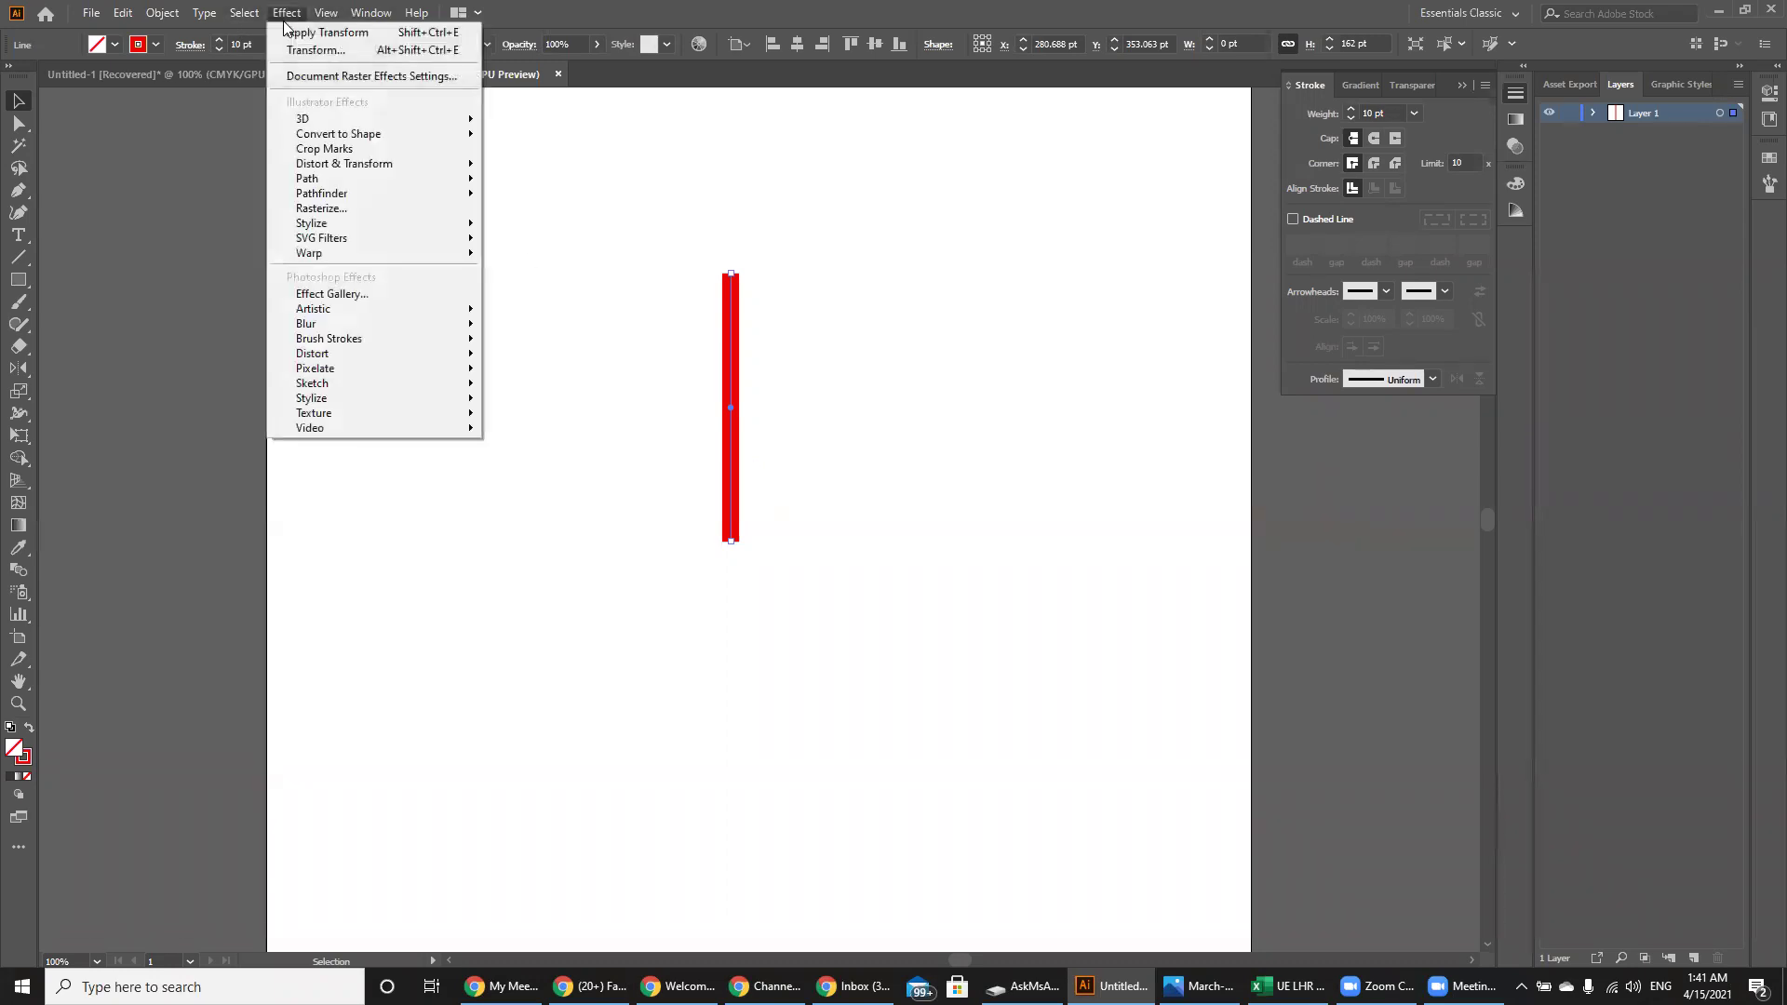
mouse_move(354, 171)
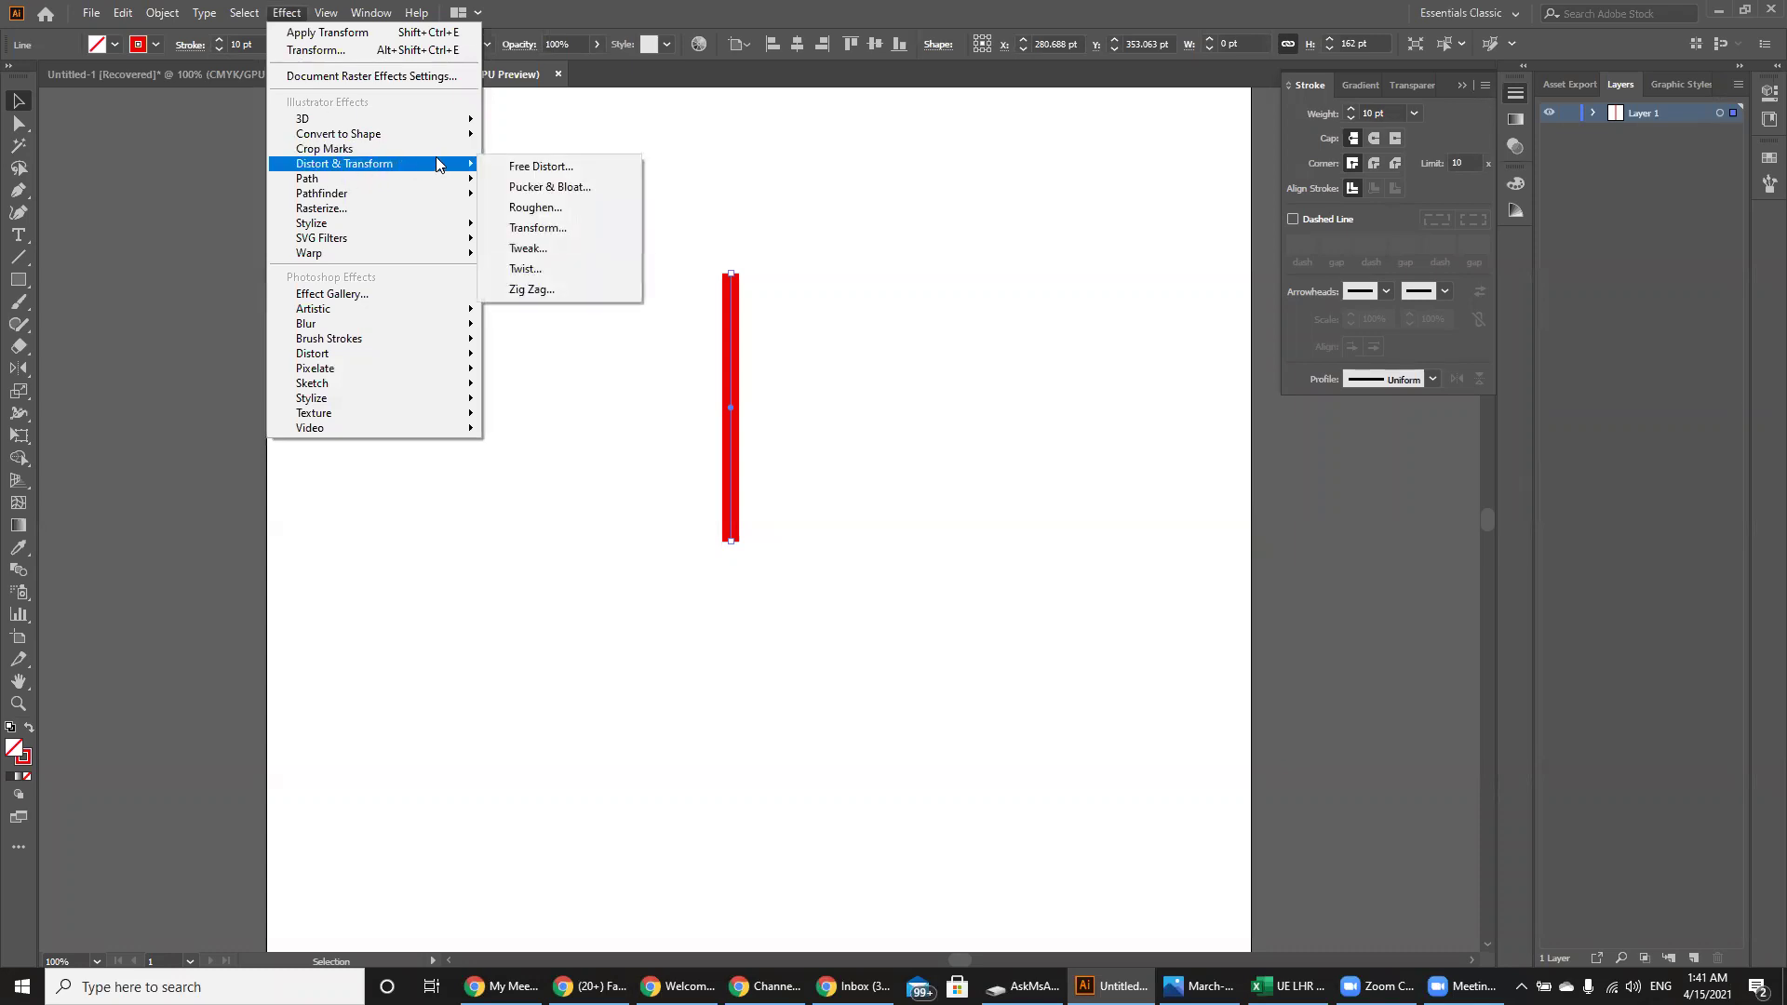
click(560, 229)
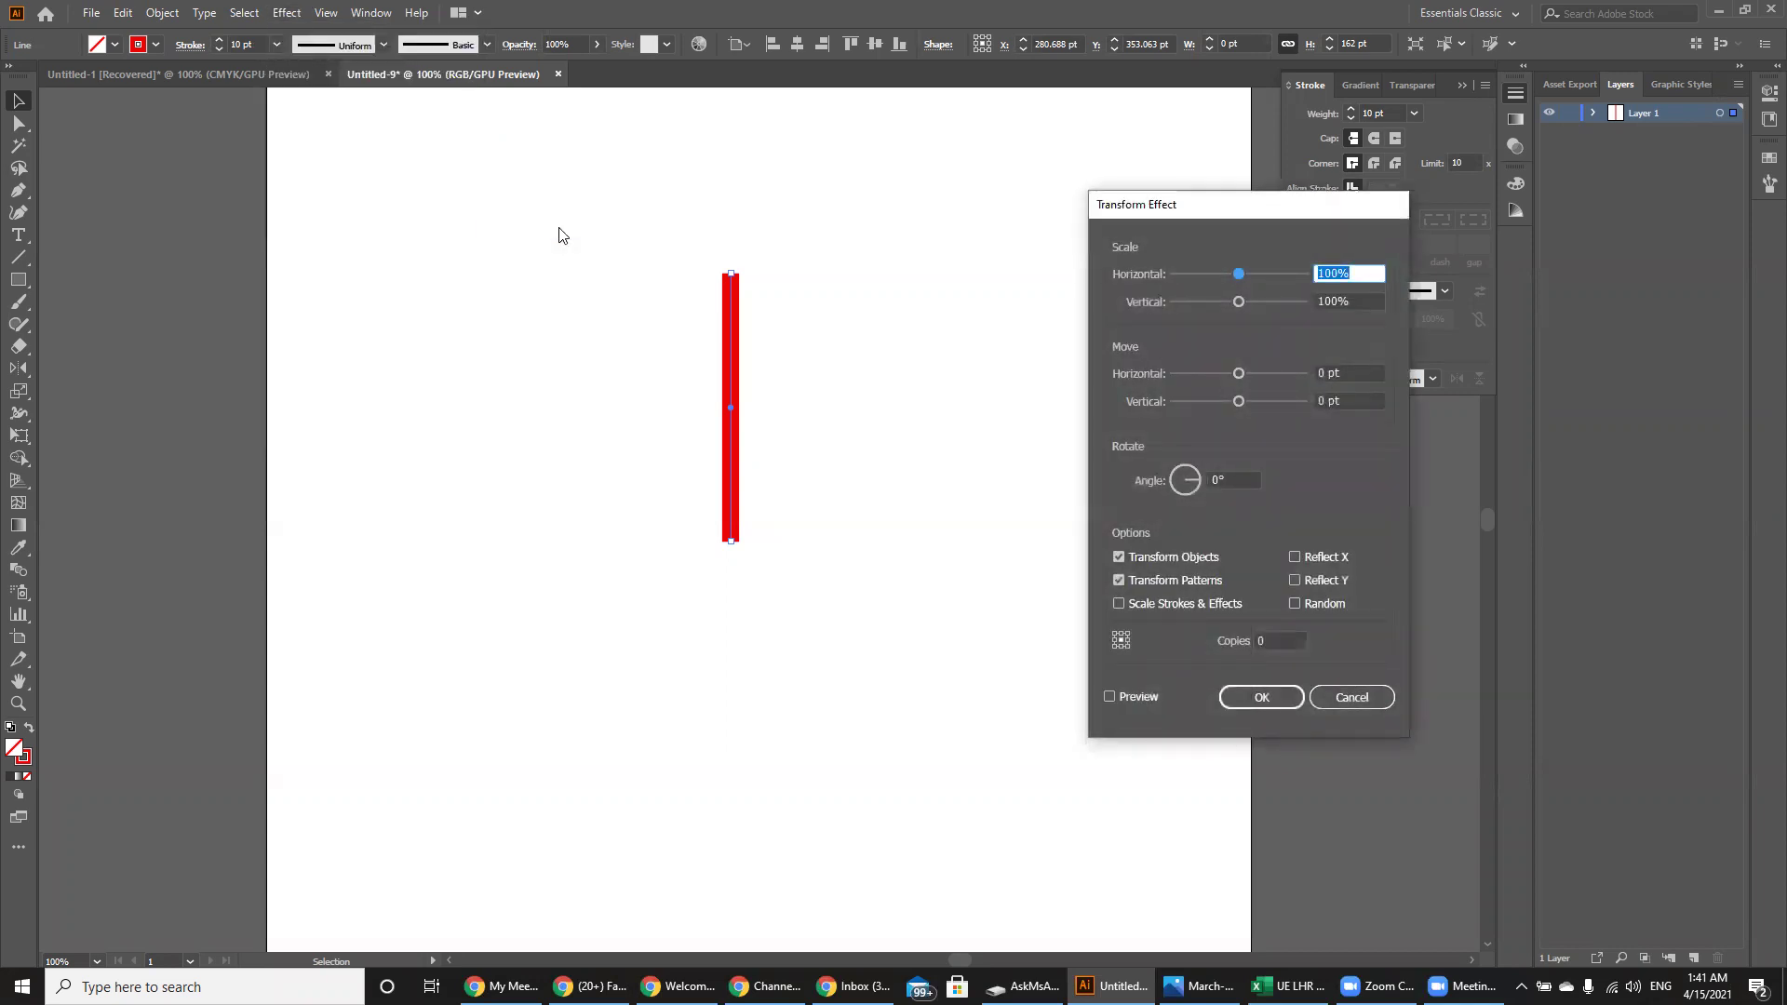
click(1124, 698)
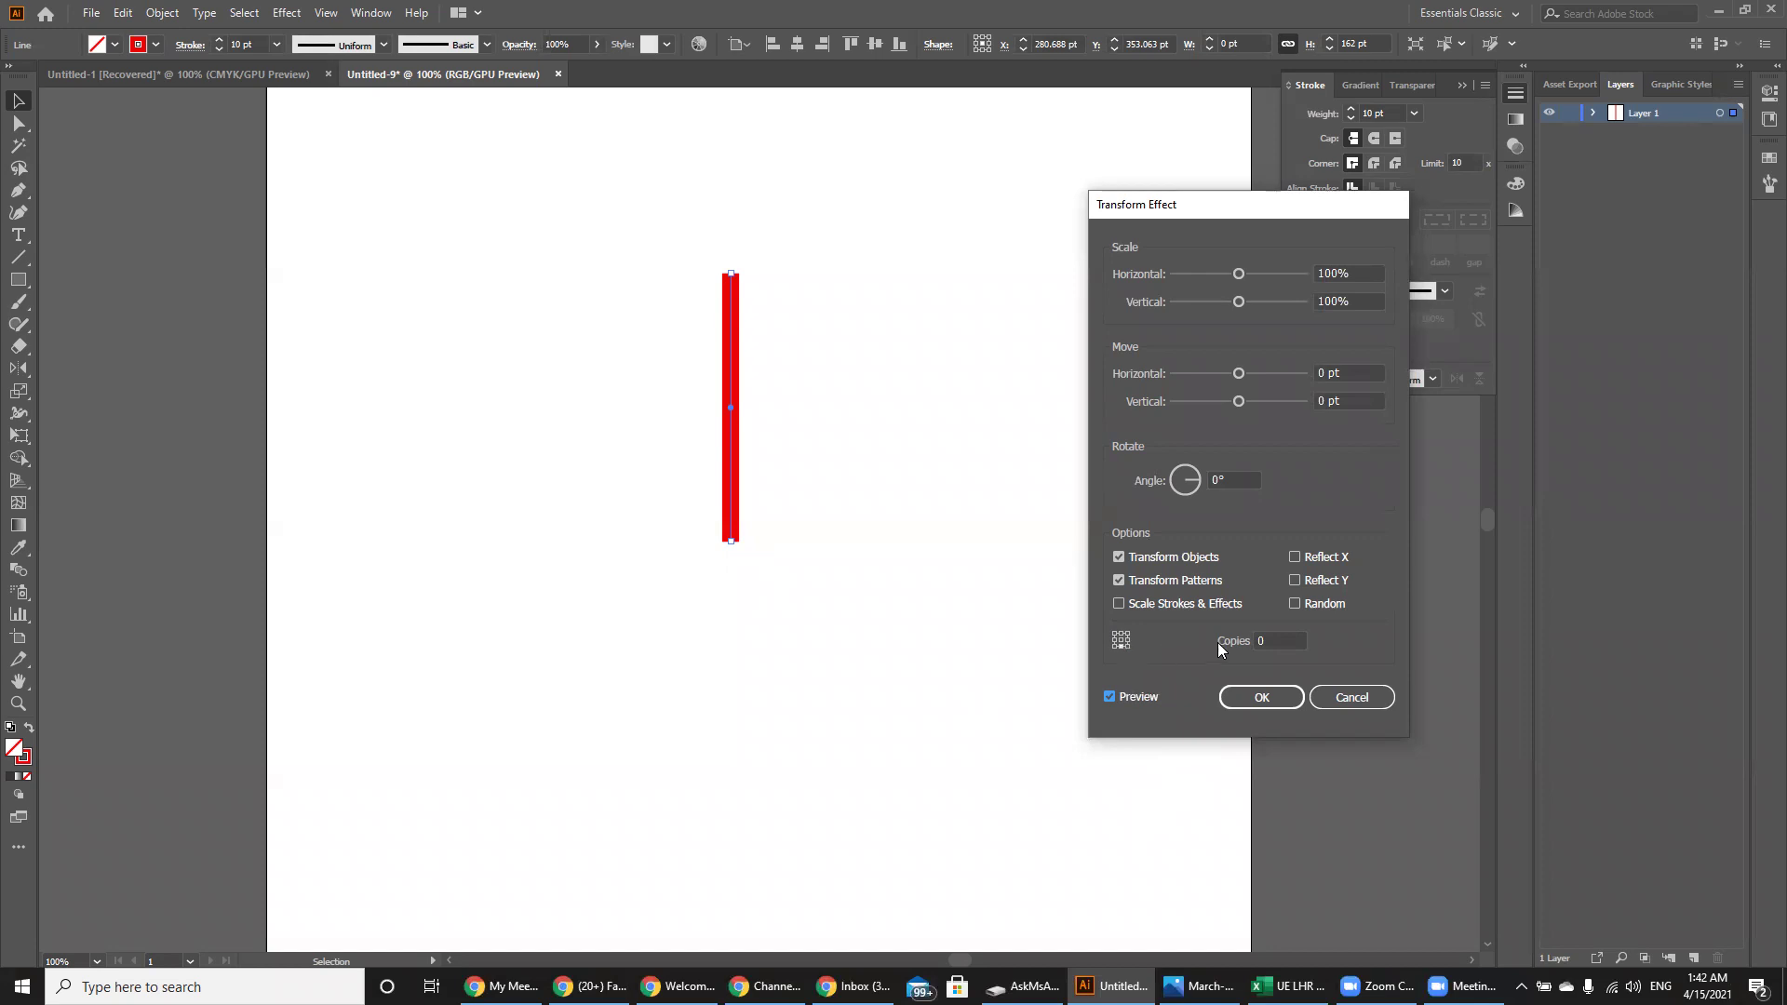
click(1264, 648)
text(2)
click(1217, 481)
text(120)
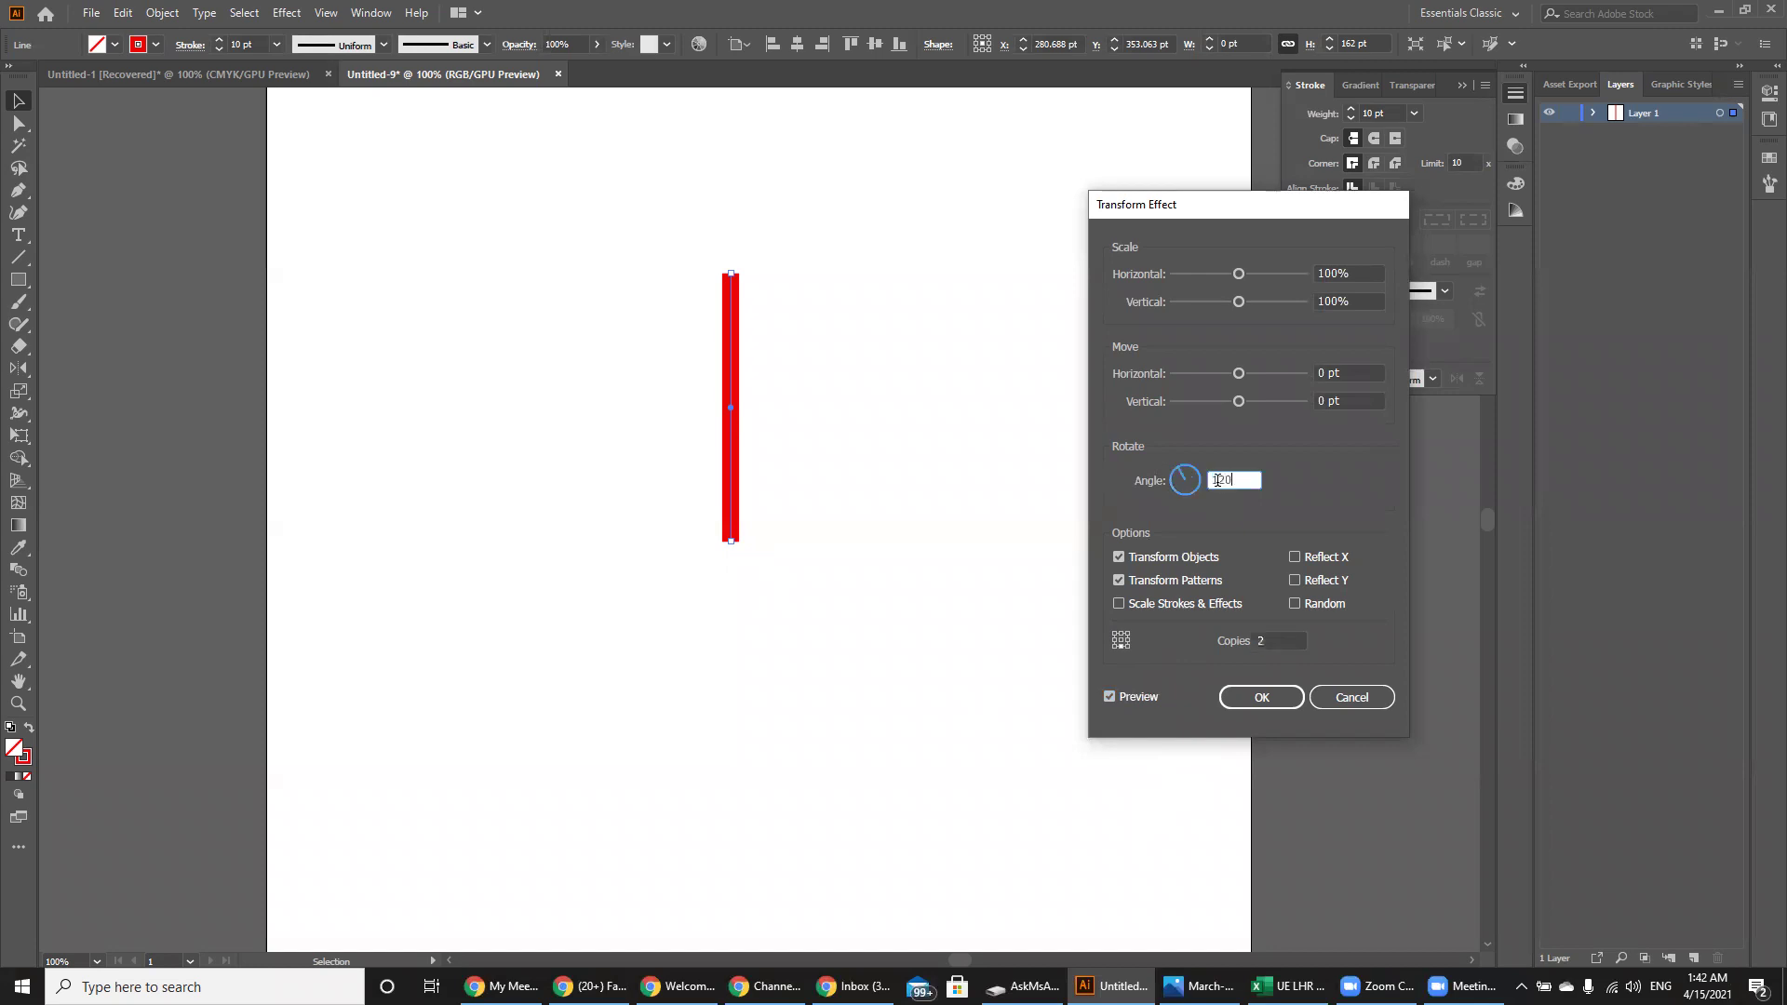
key(Return)
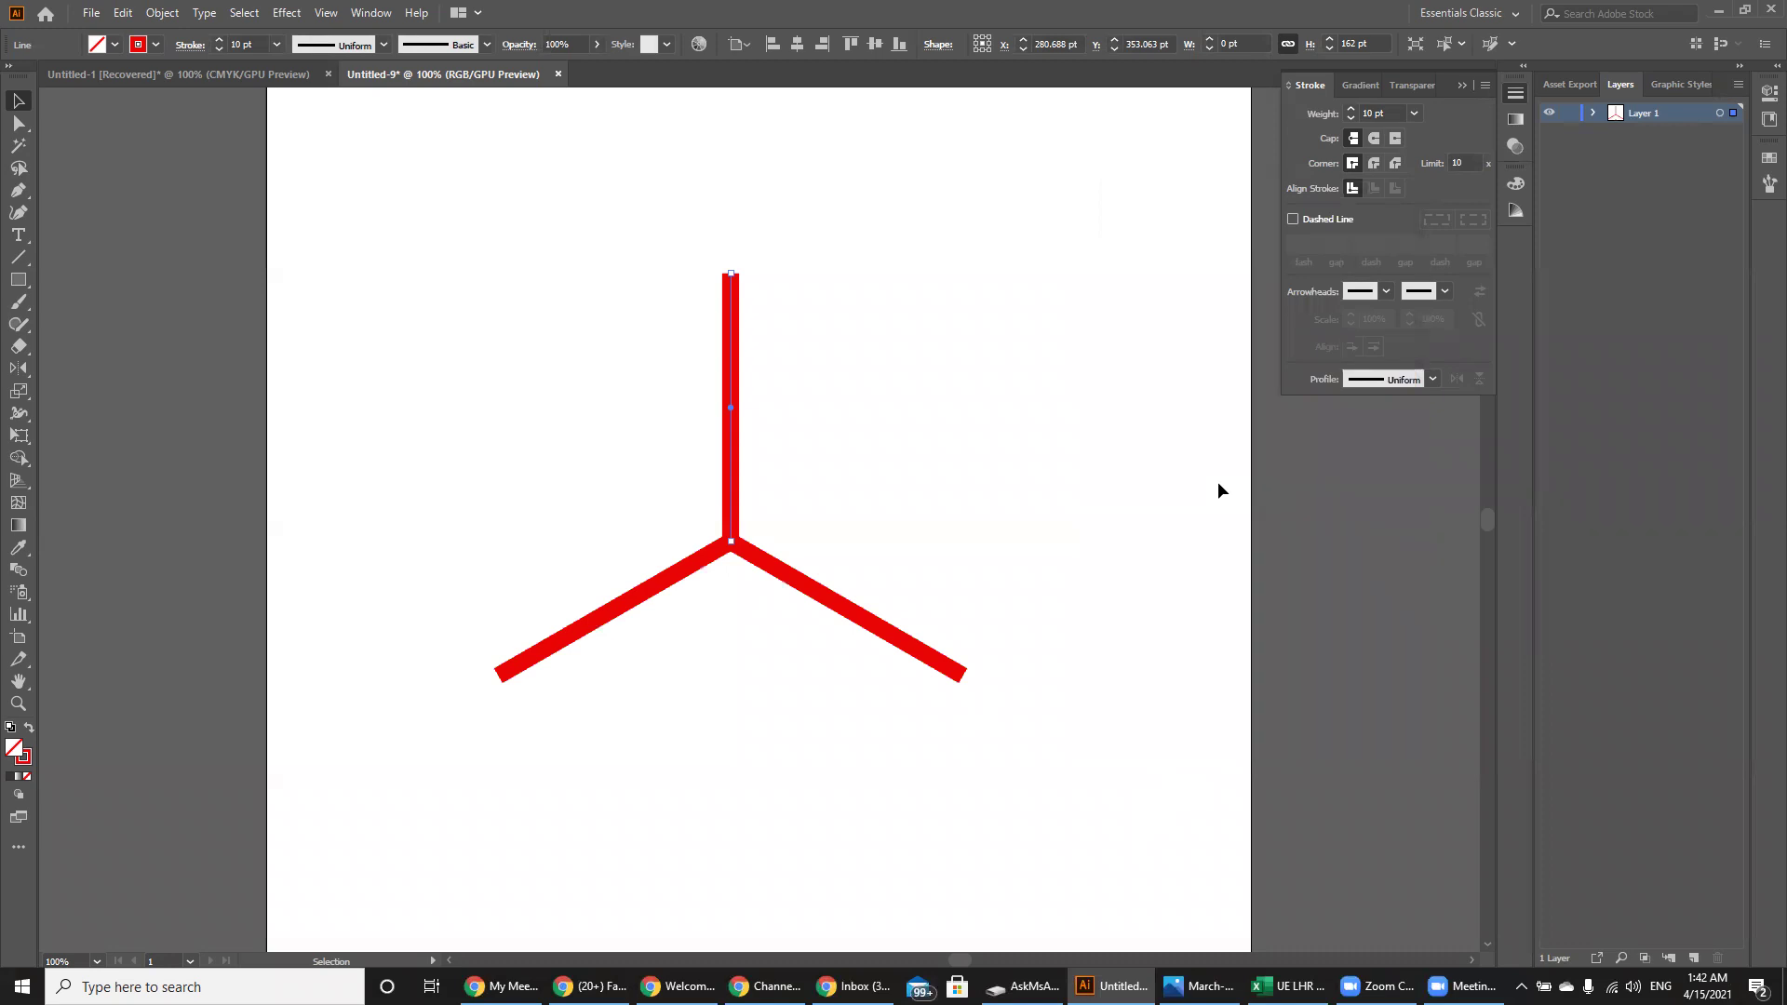
- Try moving the vertical line's upper anchor point freely with Direct Selection to distort all three arms, and undo the moves
click(18, 123)
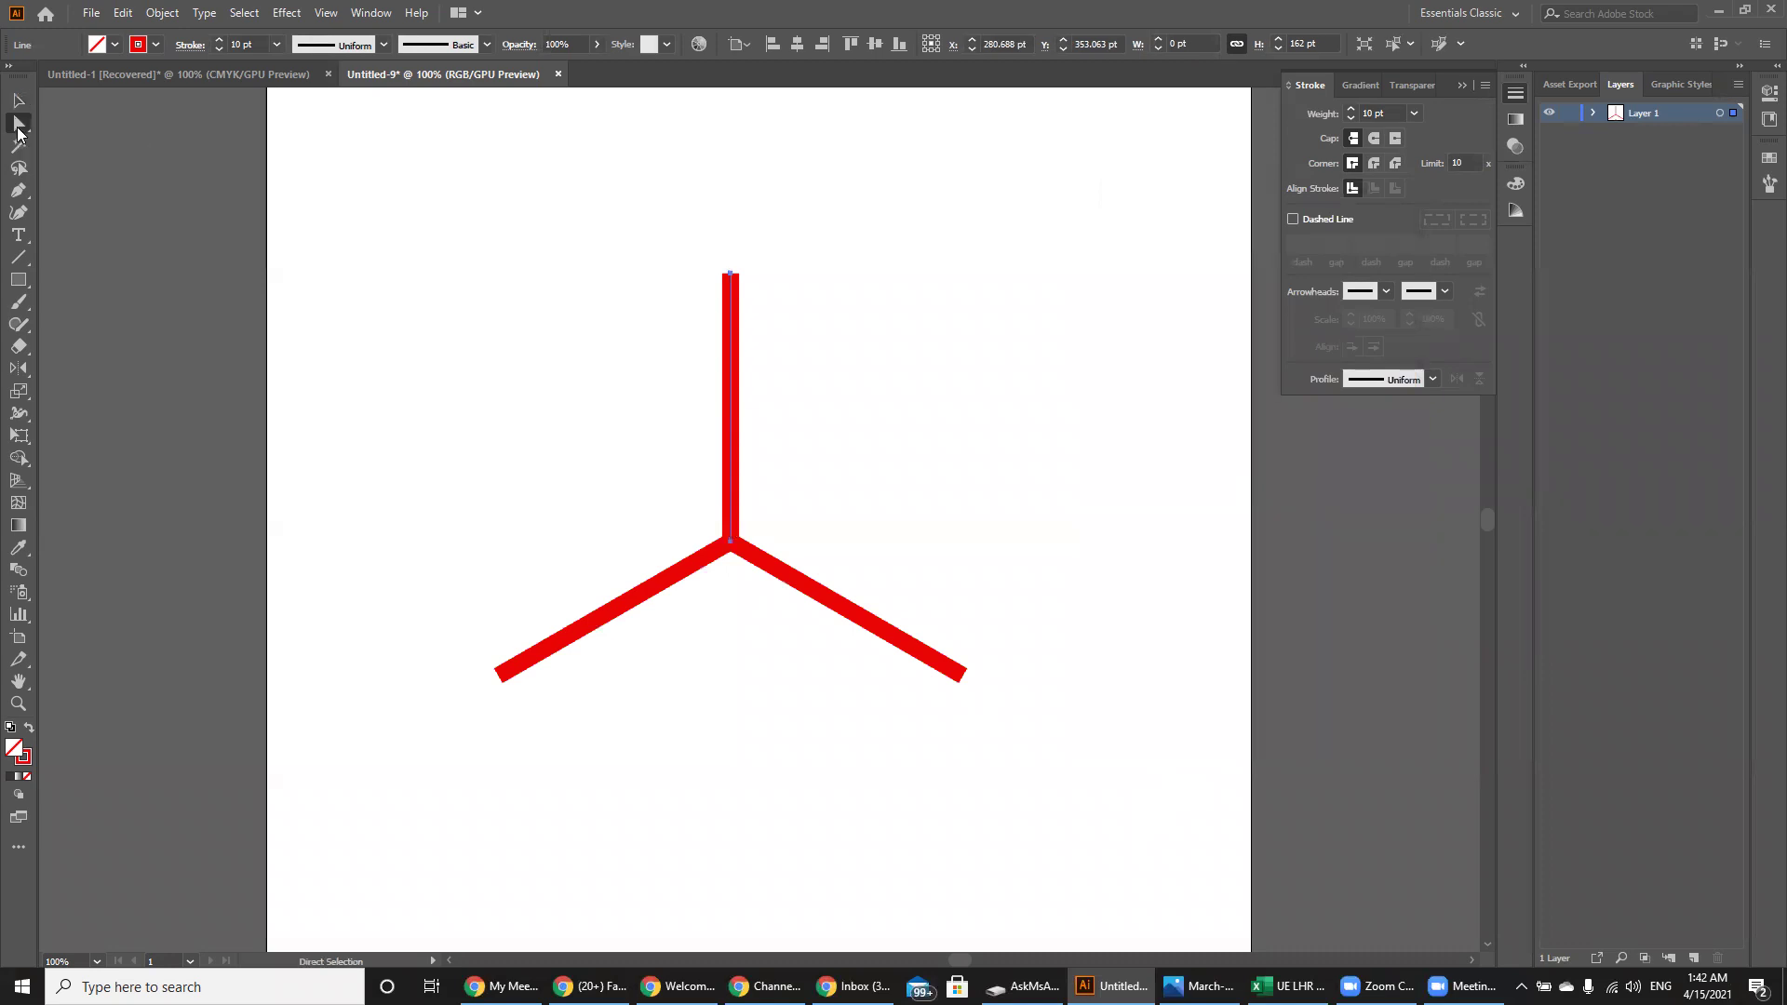
click(732, 276)
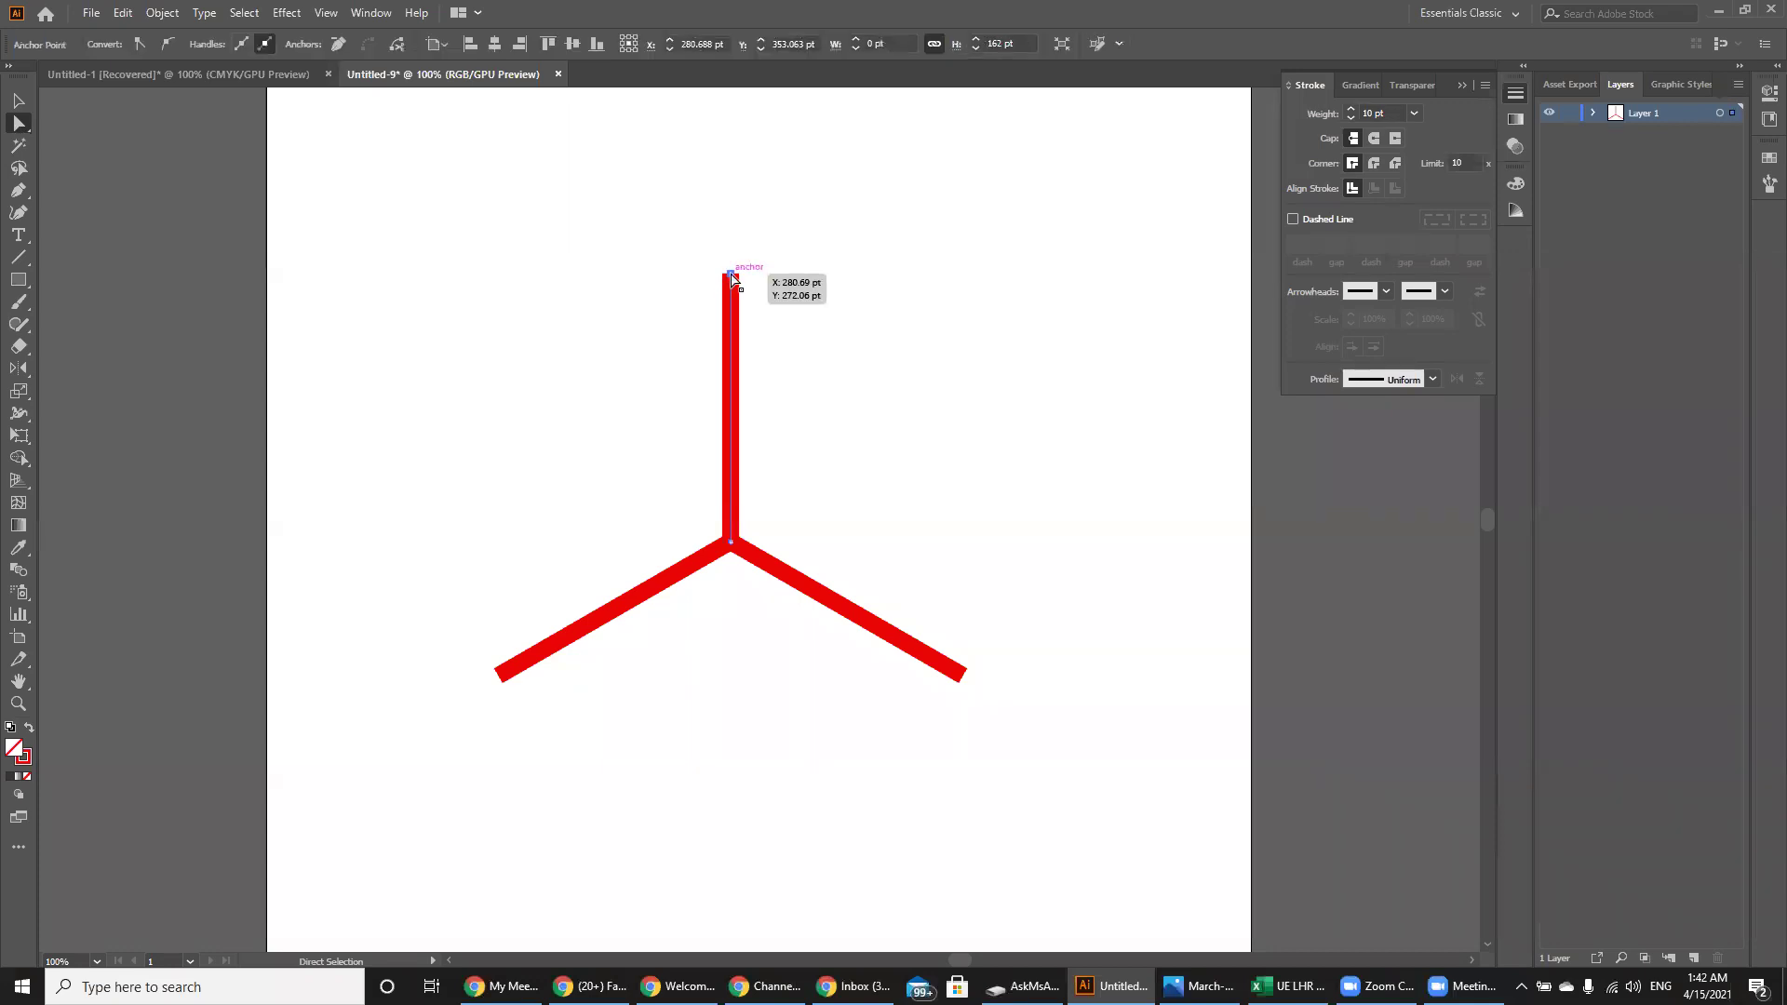
mouse_move(732, 275)
mouse_down()
mouse_move(784, 290)
mouse_move(875, 382)
mouse_move(922, 401)
mouse_move(1017, 588)
mouse_move(1026, 717)
mouse_move(869, 392)
mouse_move(826, 337)
mouse_move(713, 279)
mouse_up()
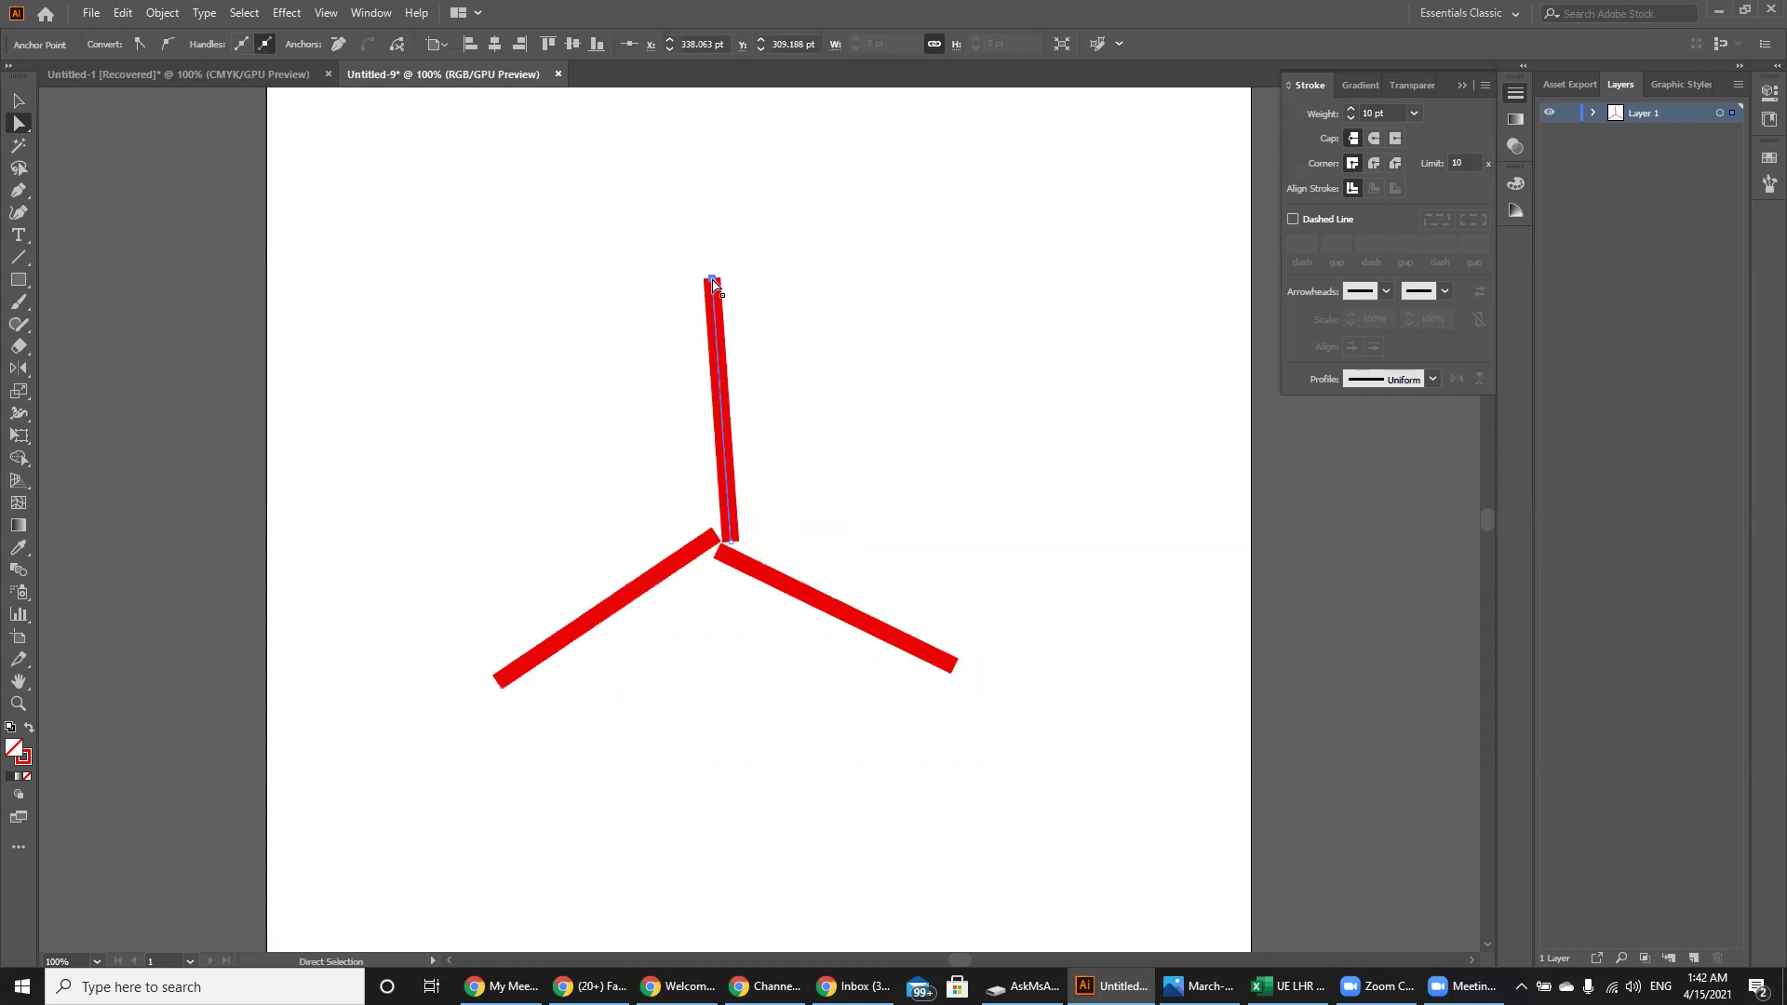
key(ctrl+z)
key(ctrl+z)
key(ctrl+z)
key(ctrl+z)
key(ctrl+z)
key(ctrl+z)
key(ctrl+z)
key(ctrl+z)
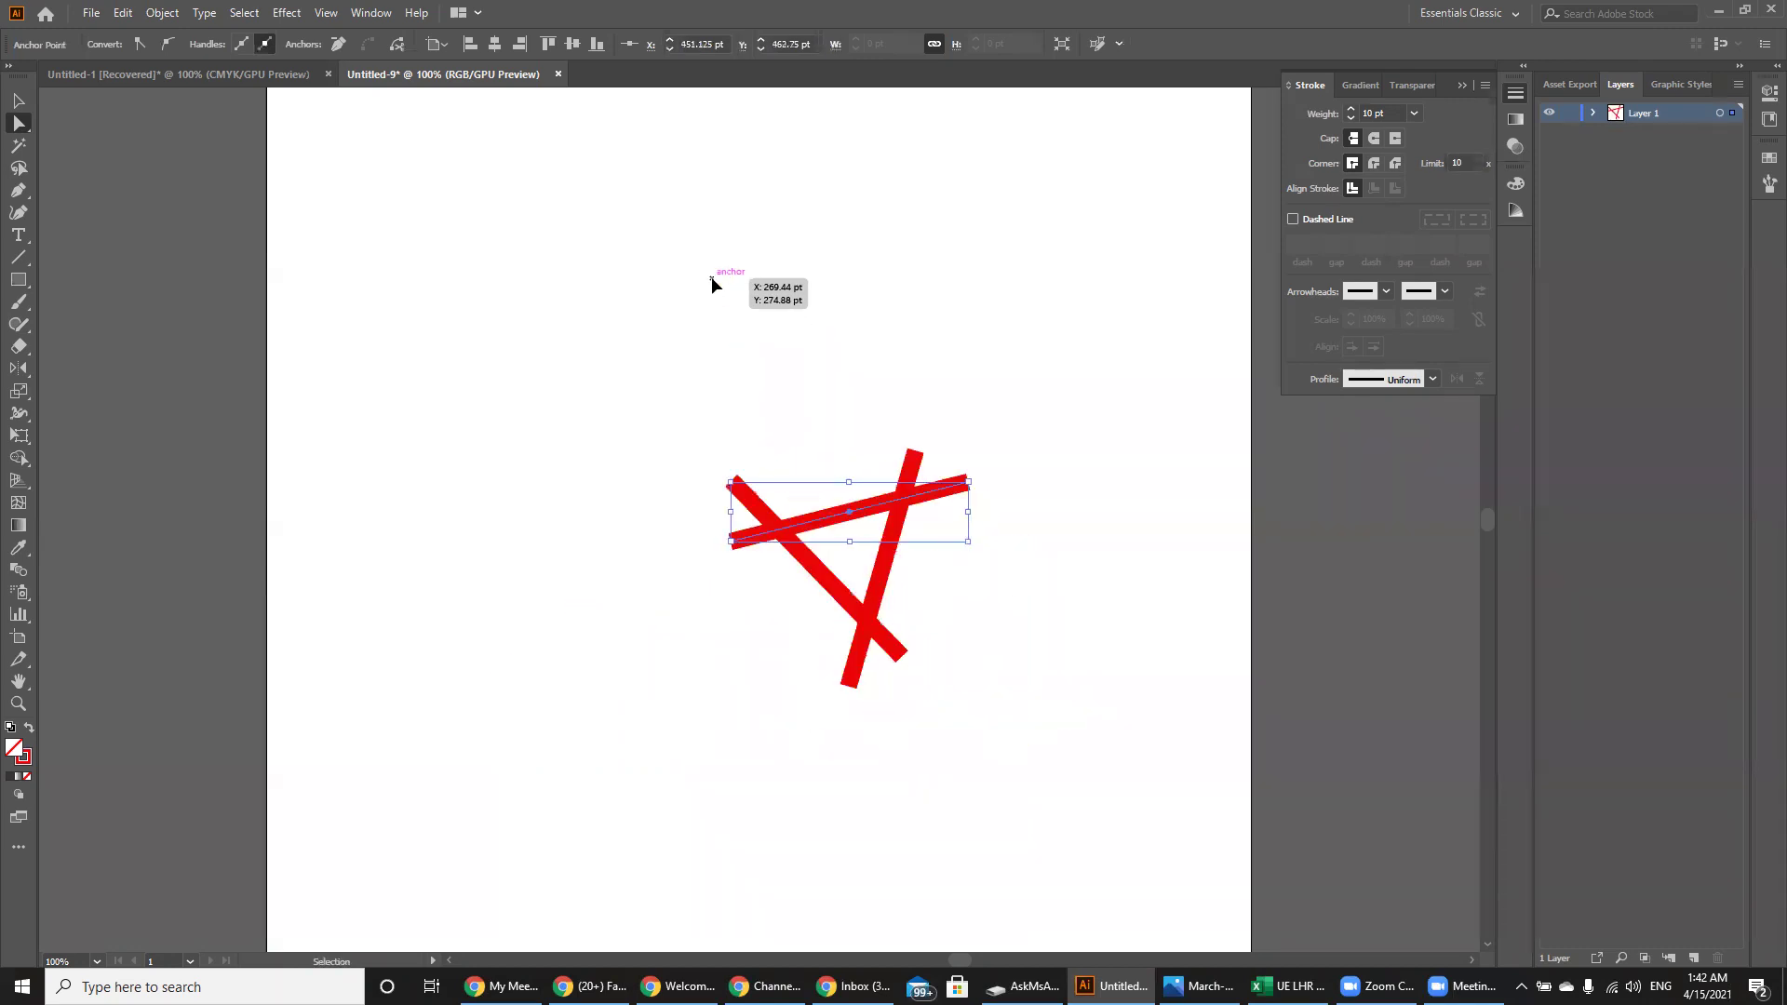
- Lengthen the arms by moving the vertical line's upper anchor straight up to about Y 219 pt, and undo a trial shortening
click(732, 274)
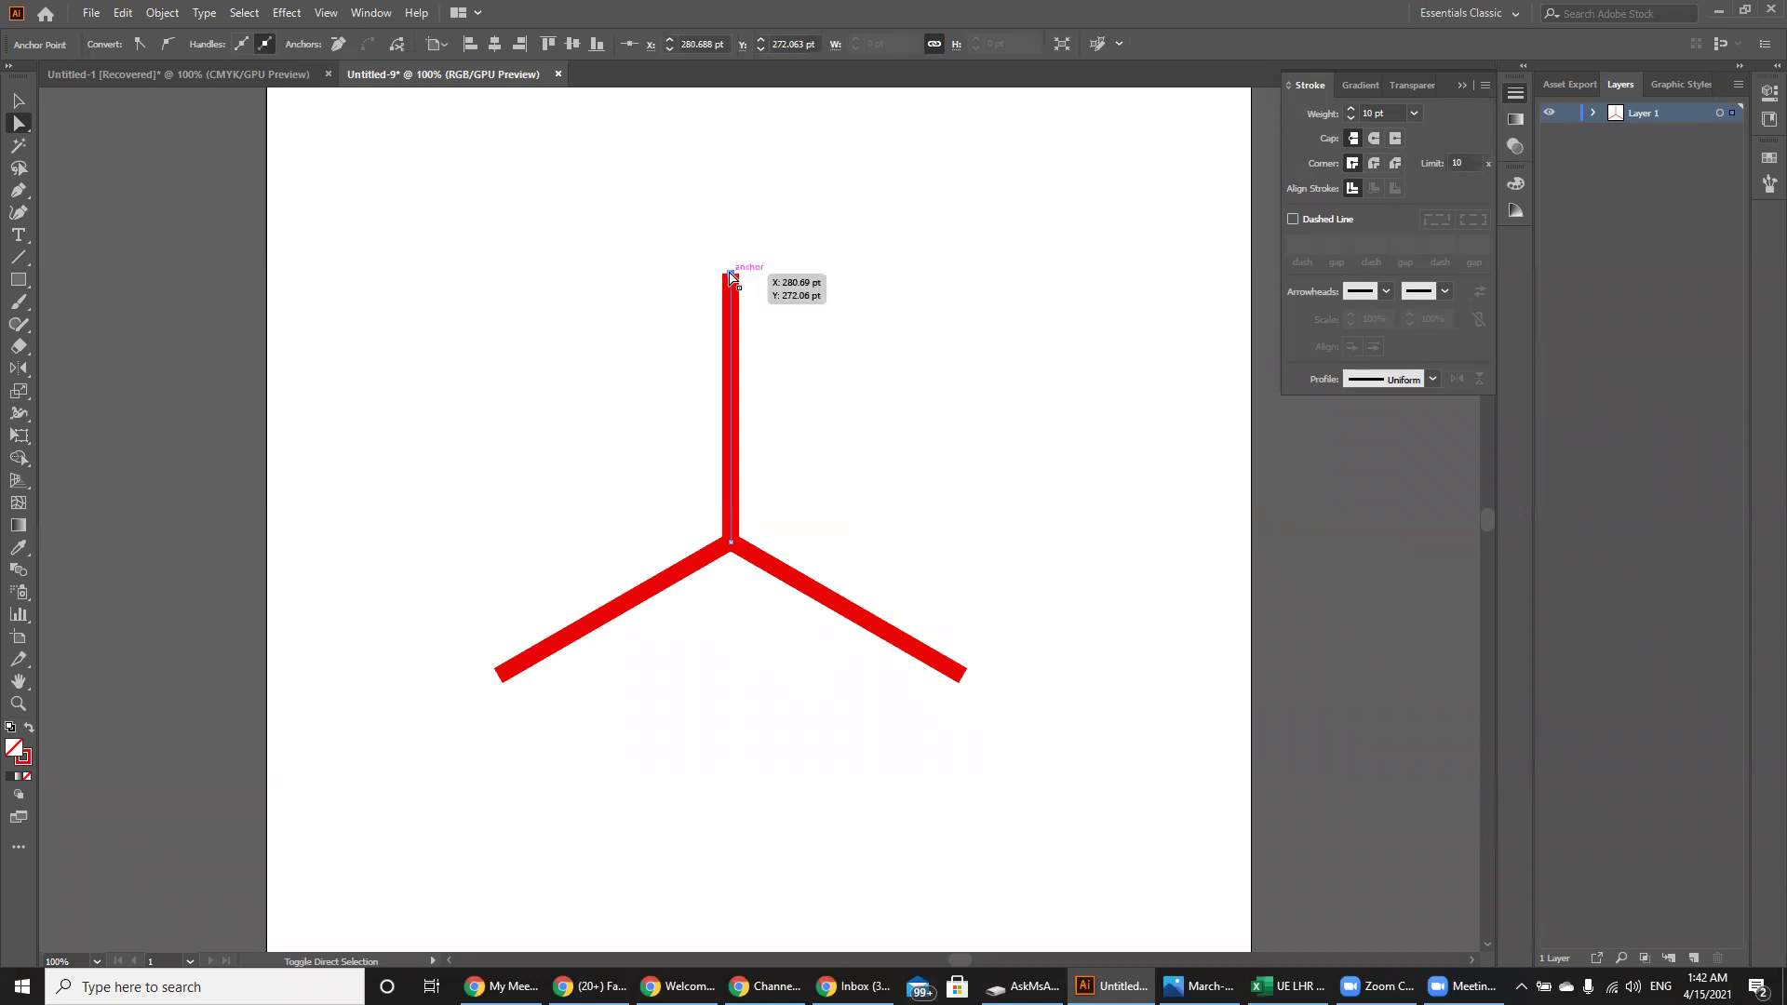
click(734, 294)
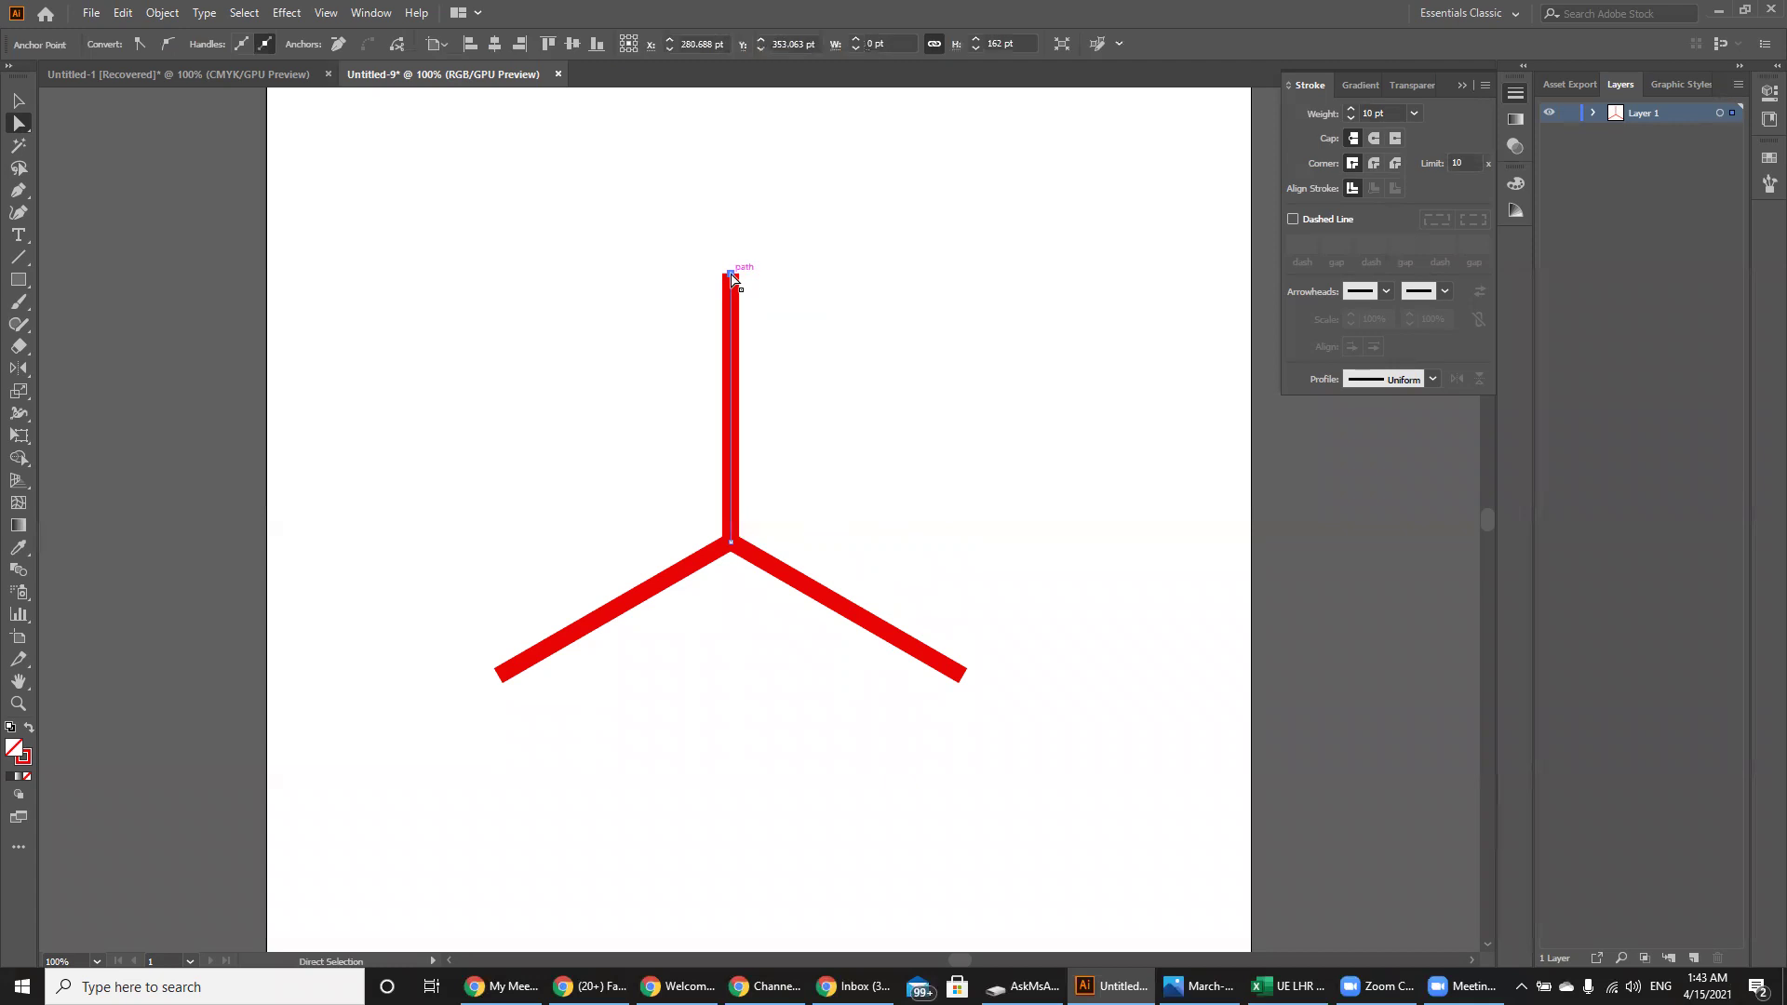
click(733, 257)
click(734, 278)
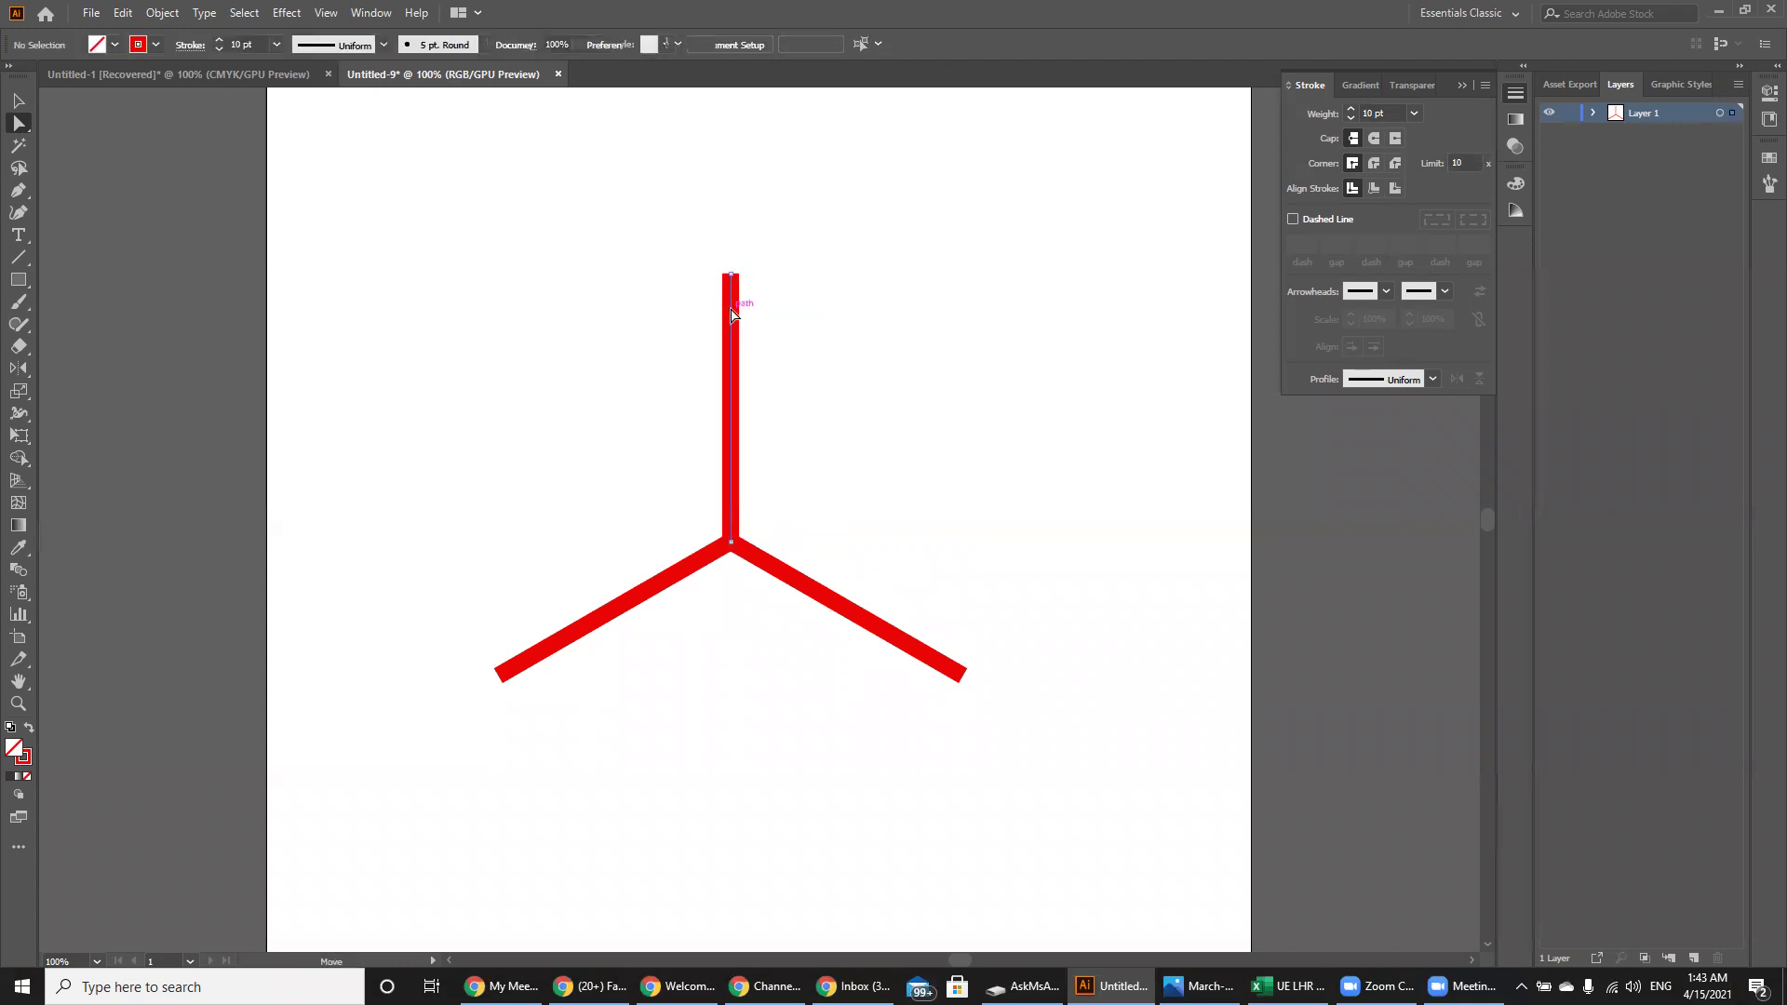
drag(734, 277, 727, 191)
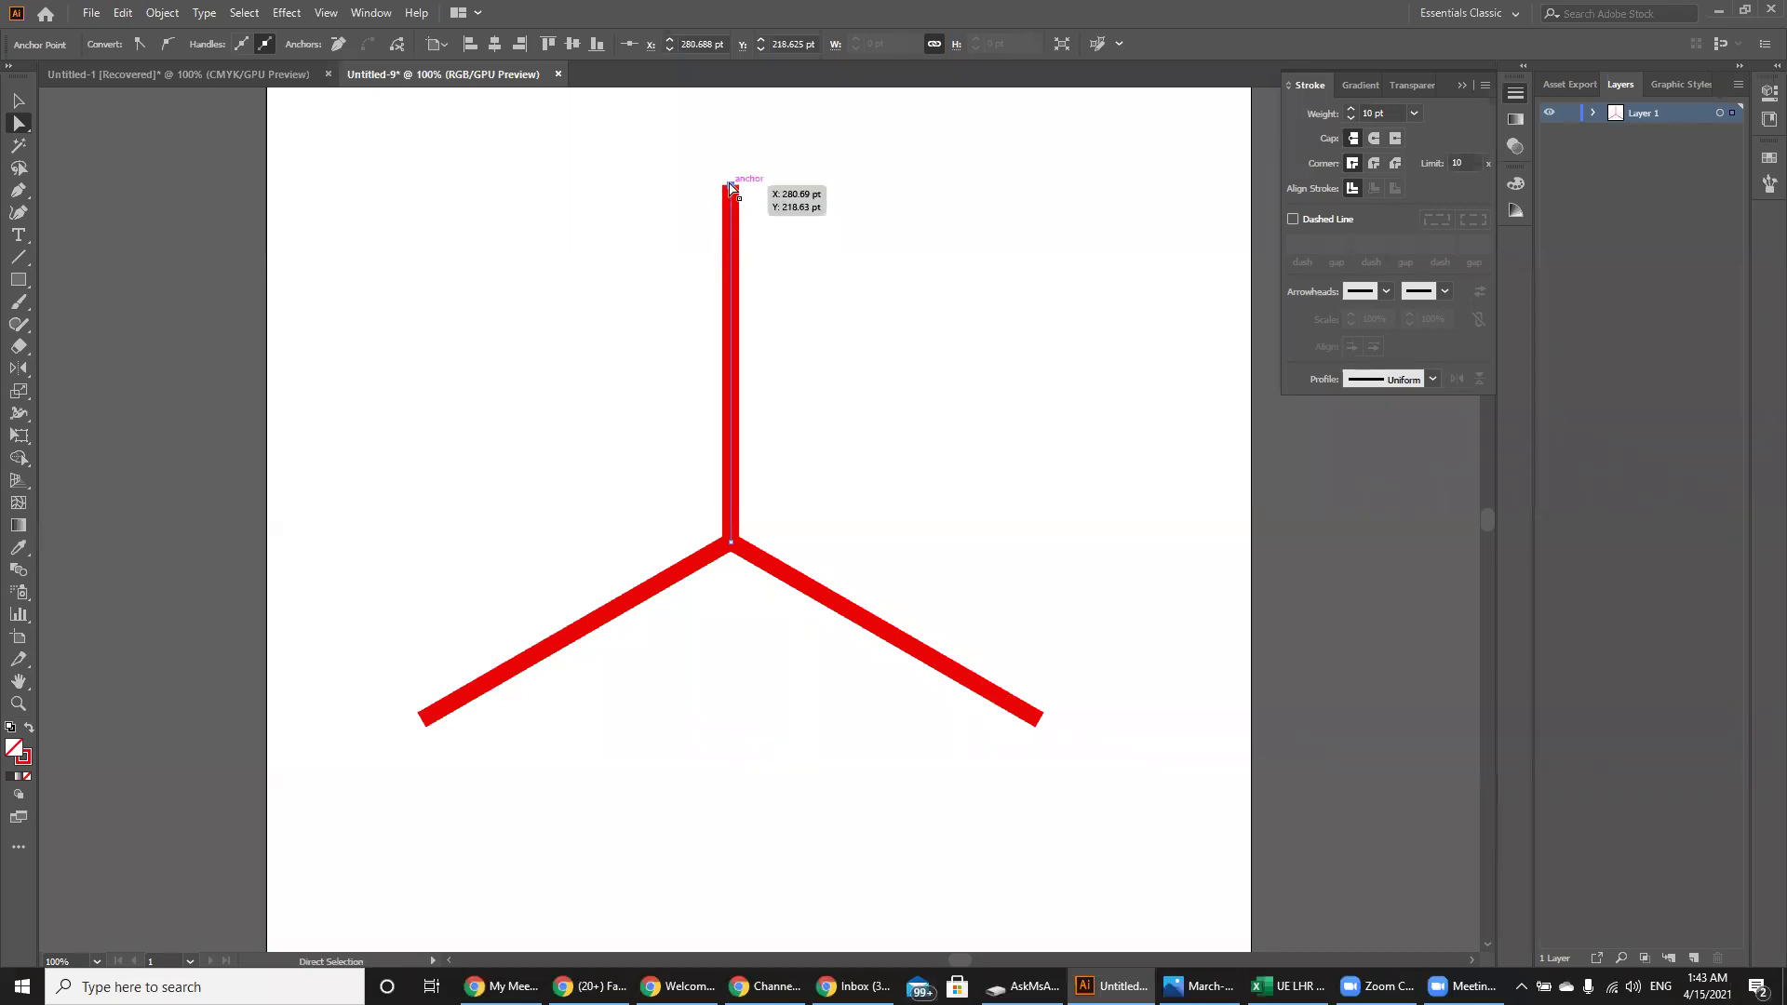
drag(733, 188, 735, 422)
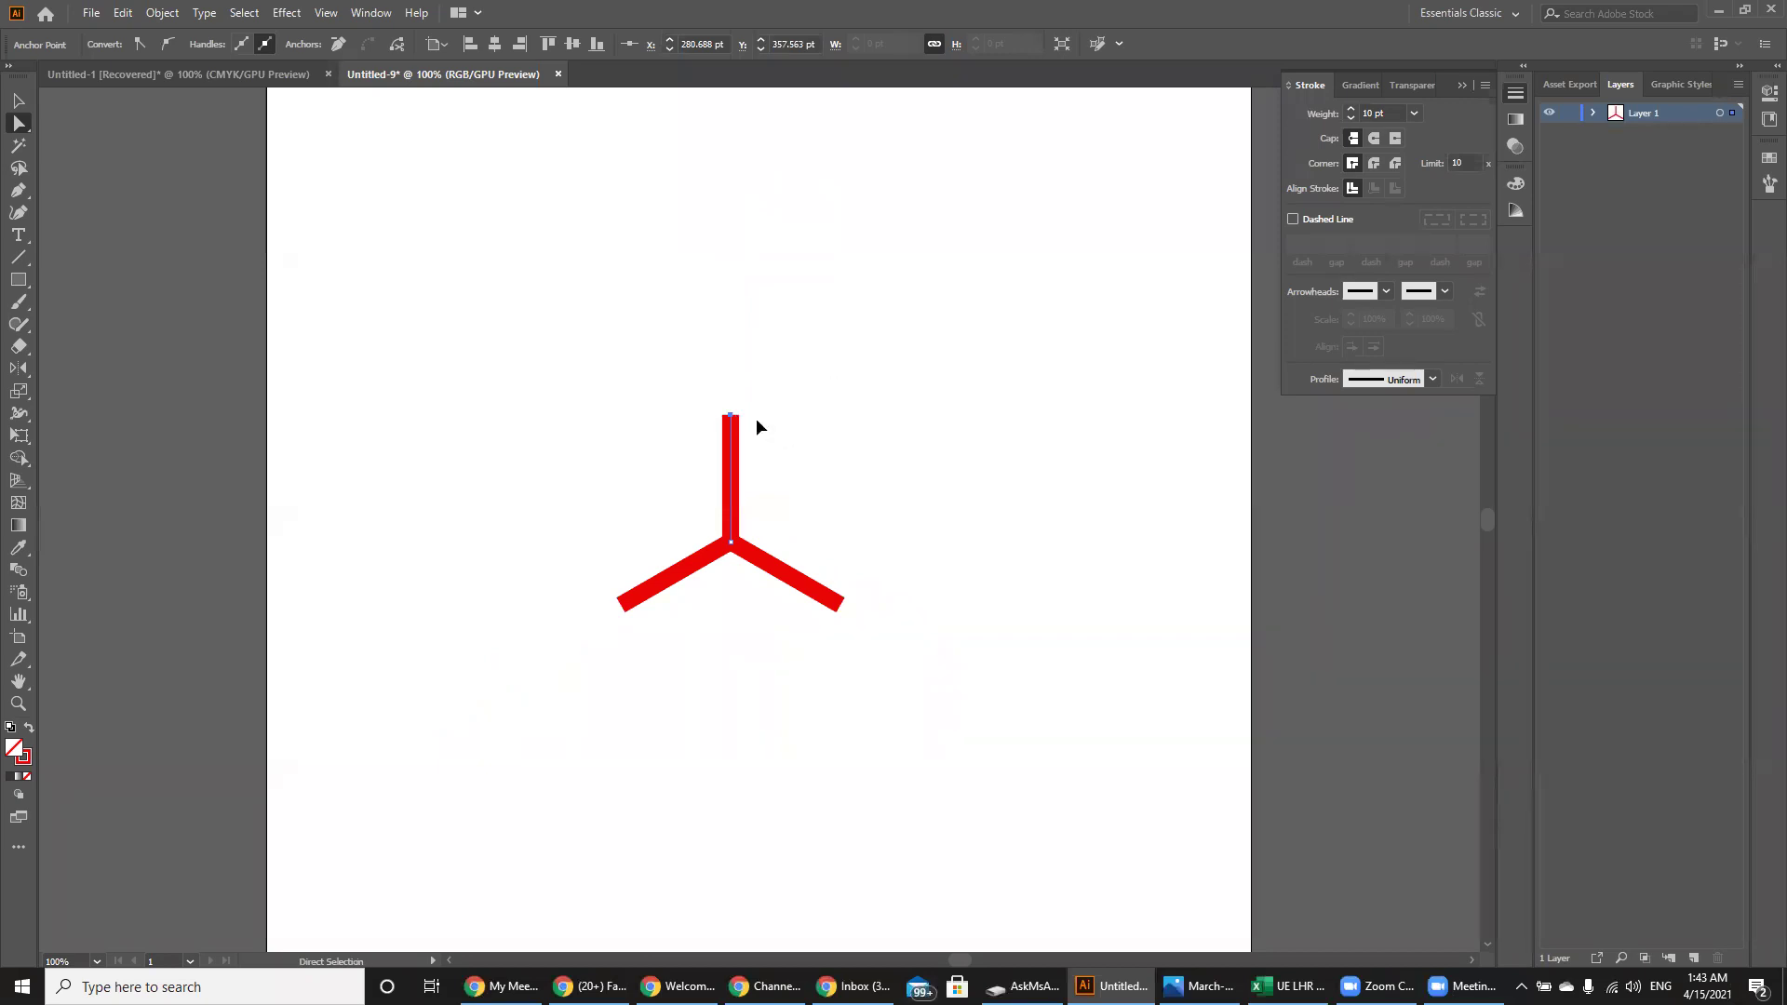
key(ctrl+z)
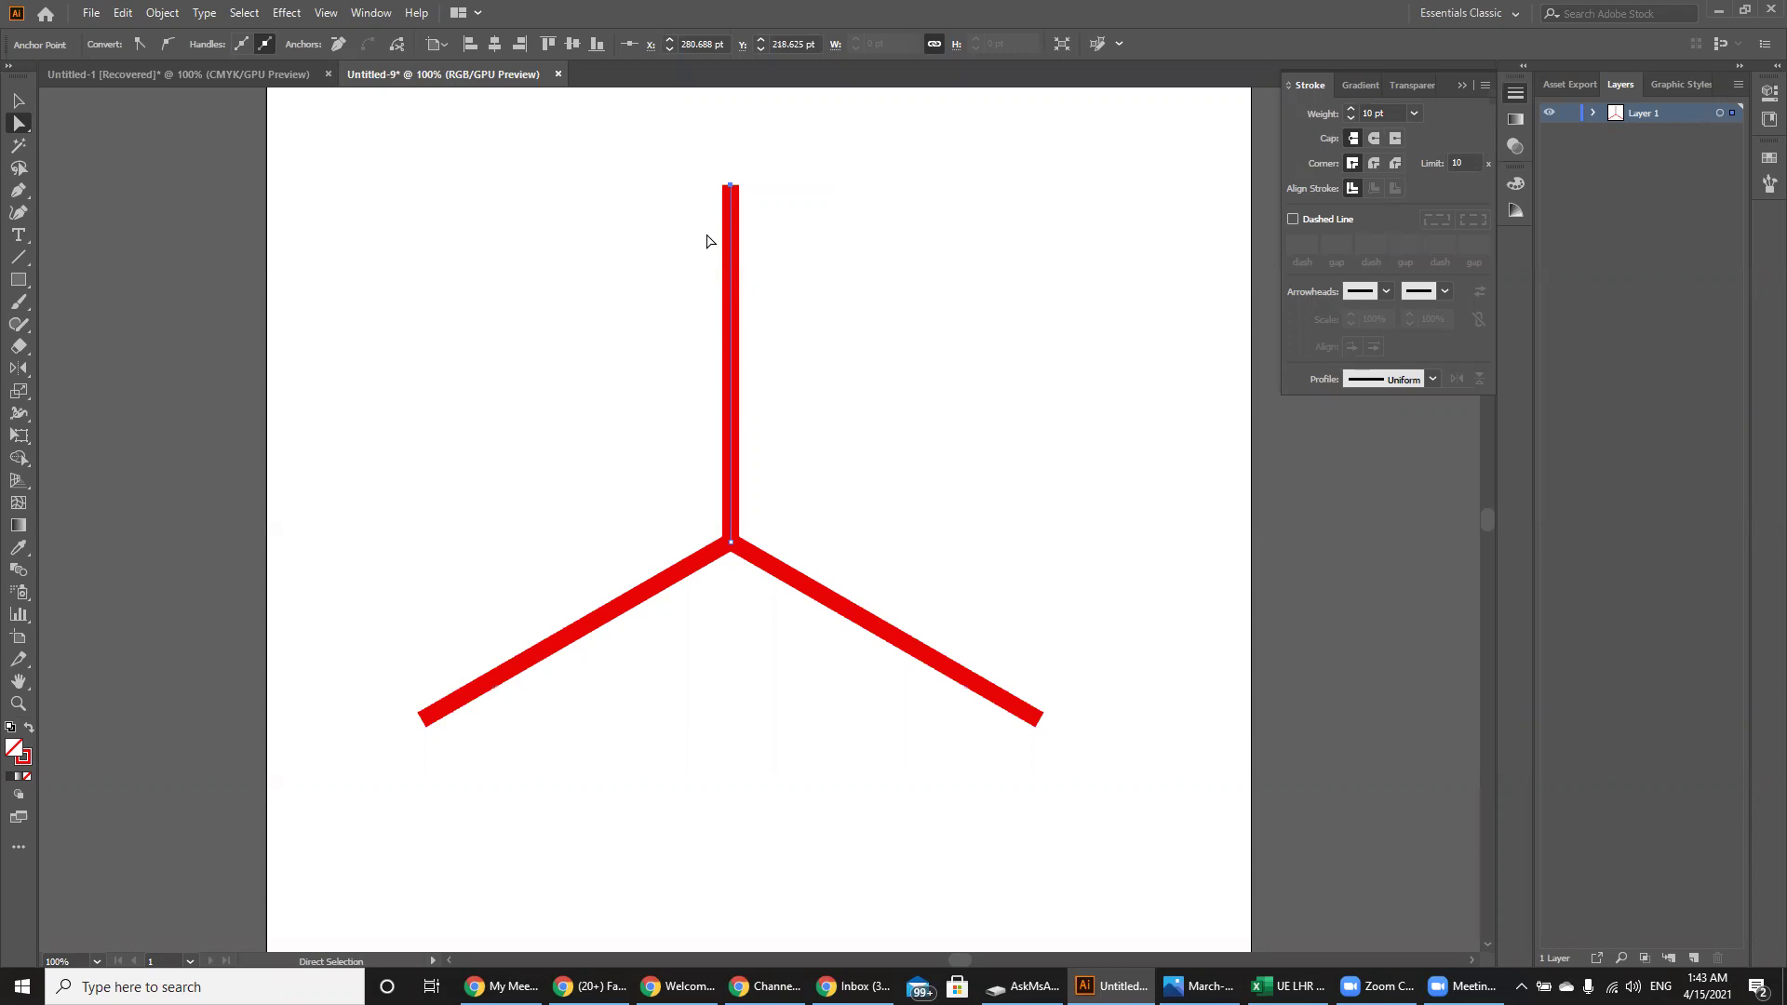
- Expand the appearance of the three-armed figure and expand its strokes into filled shapes
click(160, 14)
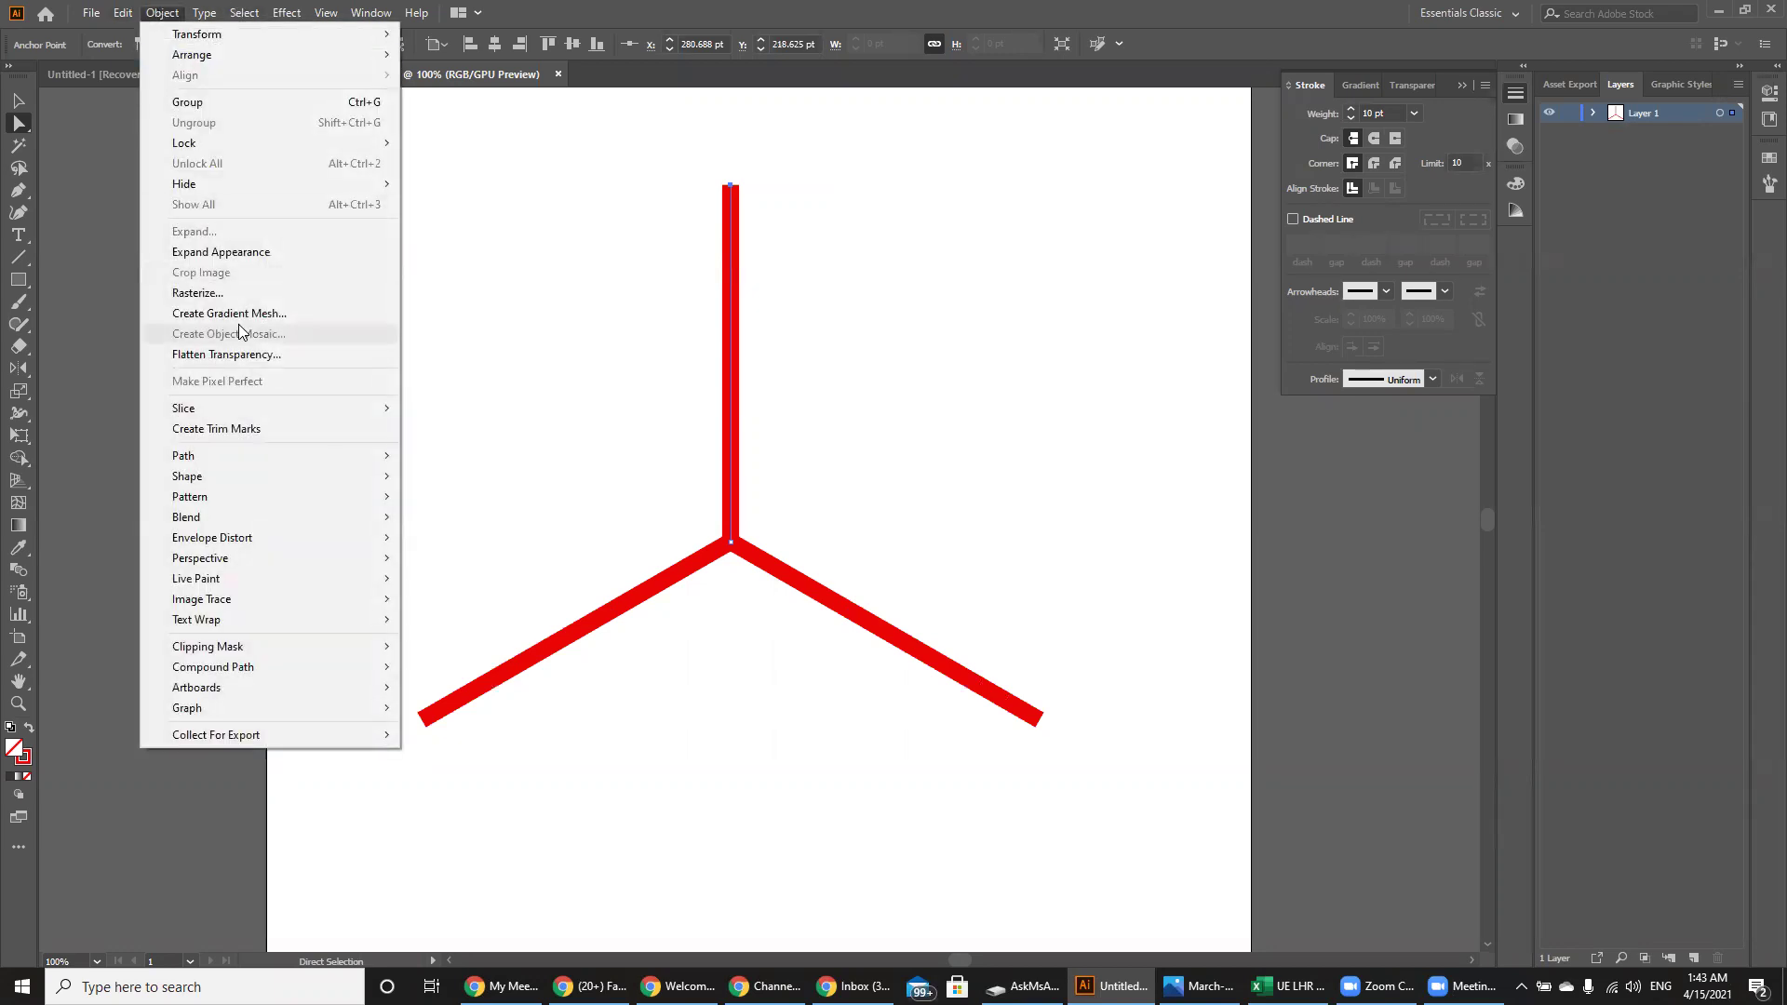
click(214, 252)
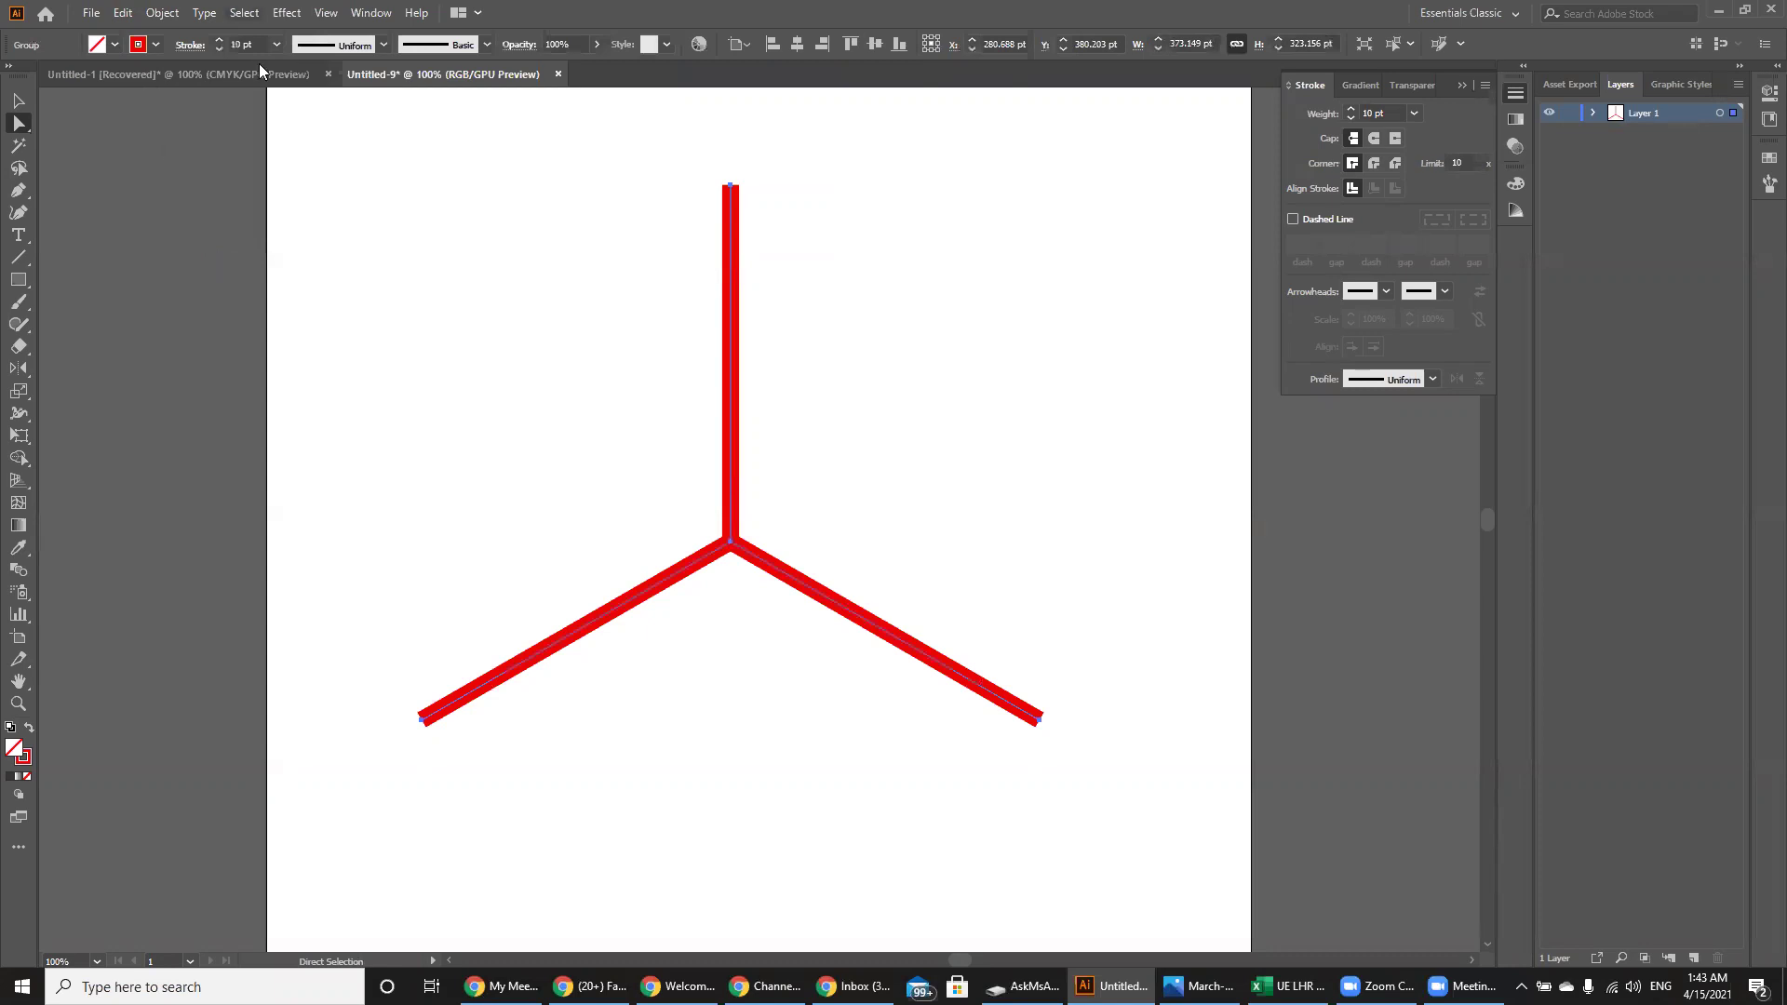
click(163, 13)
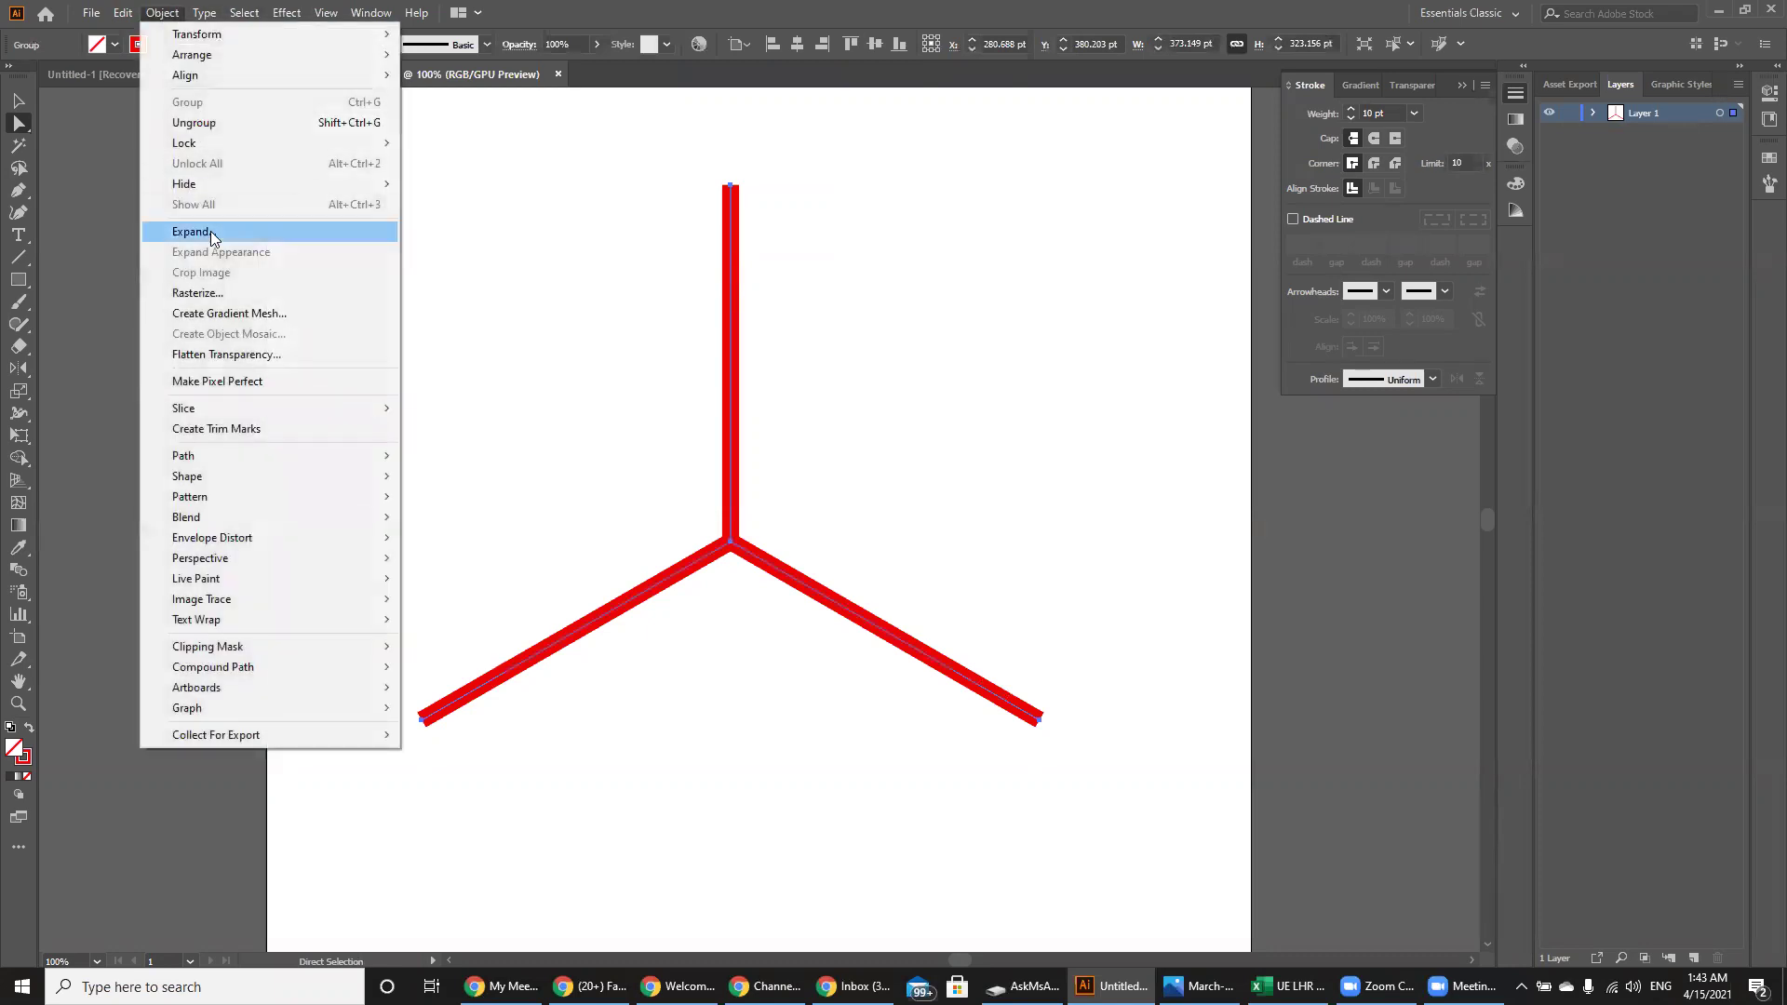
click(212, 232)
key(Return)
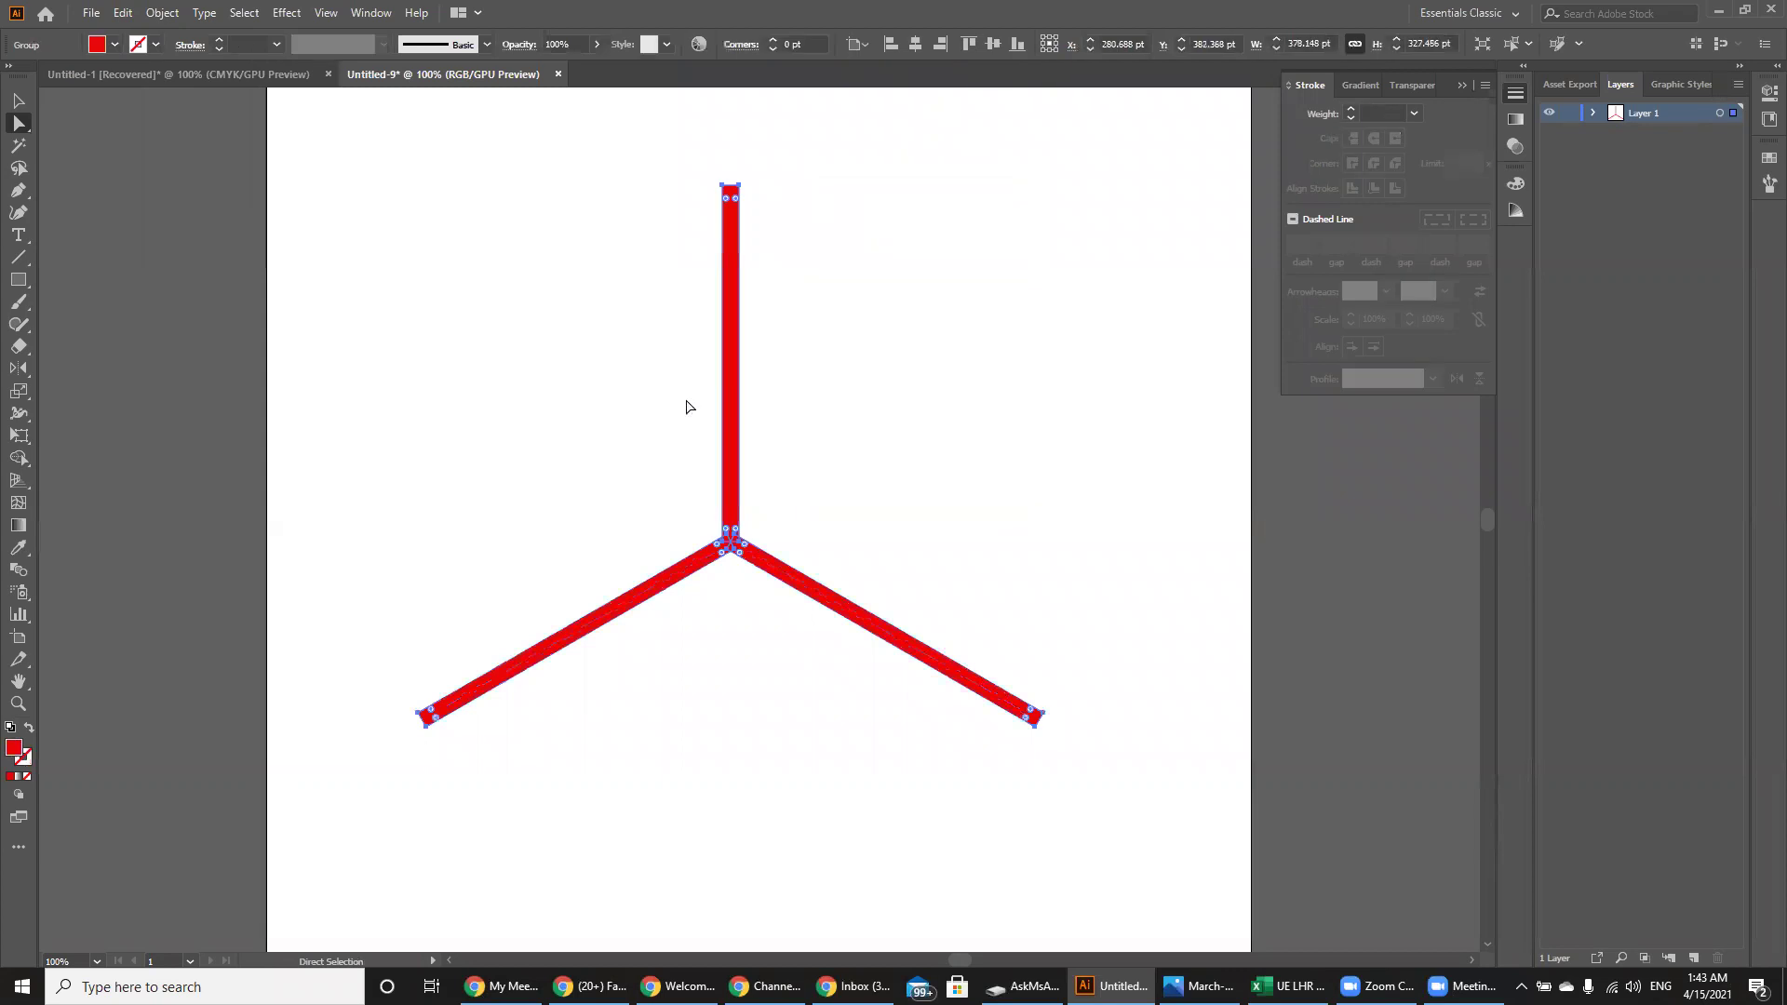
- Cut the three small overlap pieces out of the junction of the three arms with the Shape Builder tool
key(ctrl+plus)
key(ctrl+plus)
key(ctrl+plus)
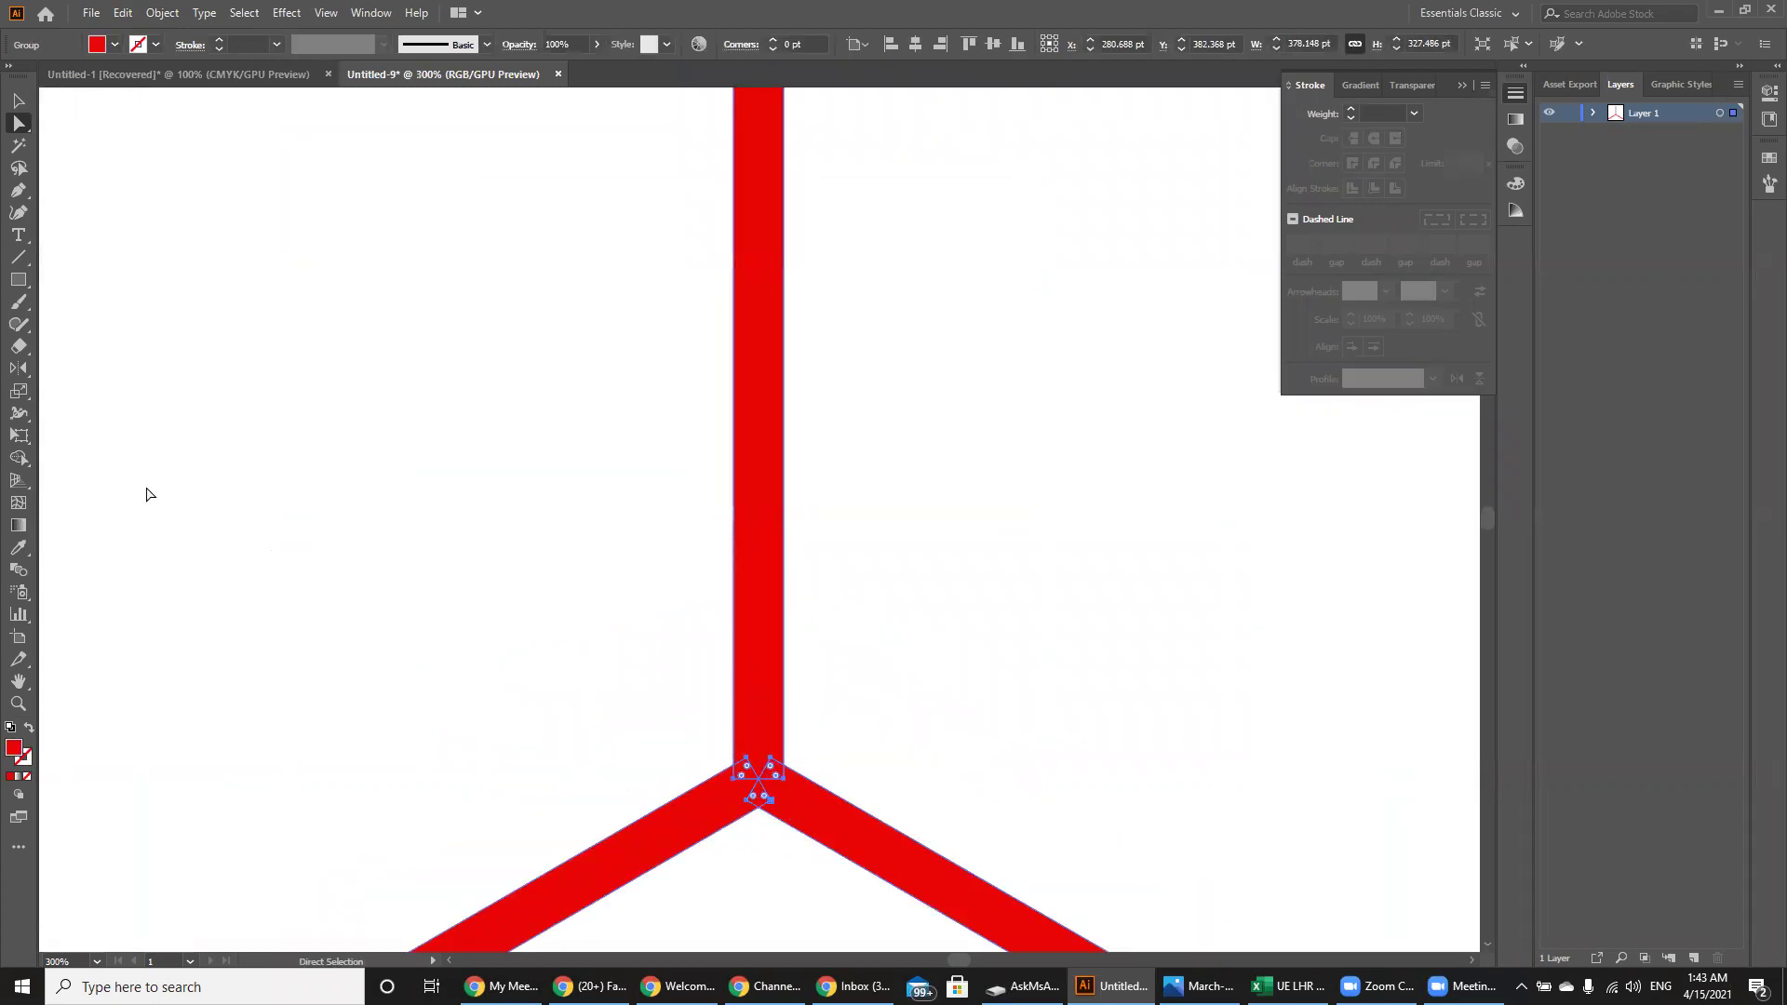
click(23, 457)
alt+click(743, 769)
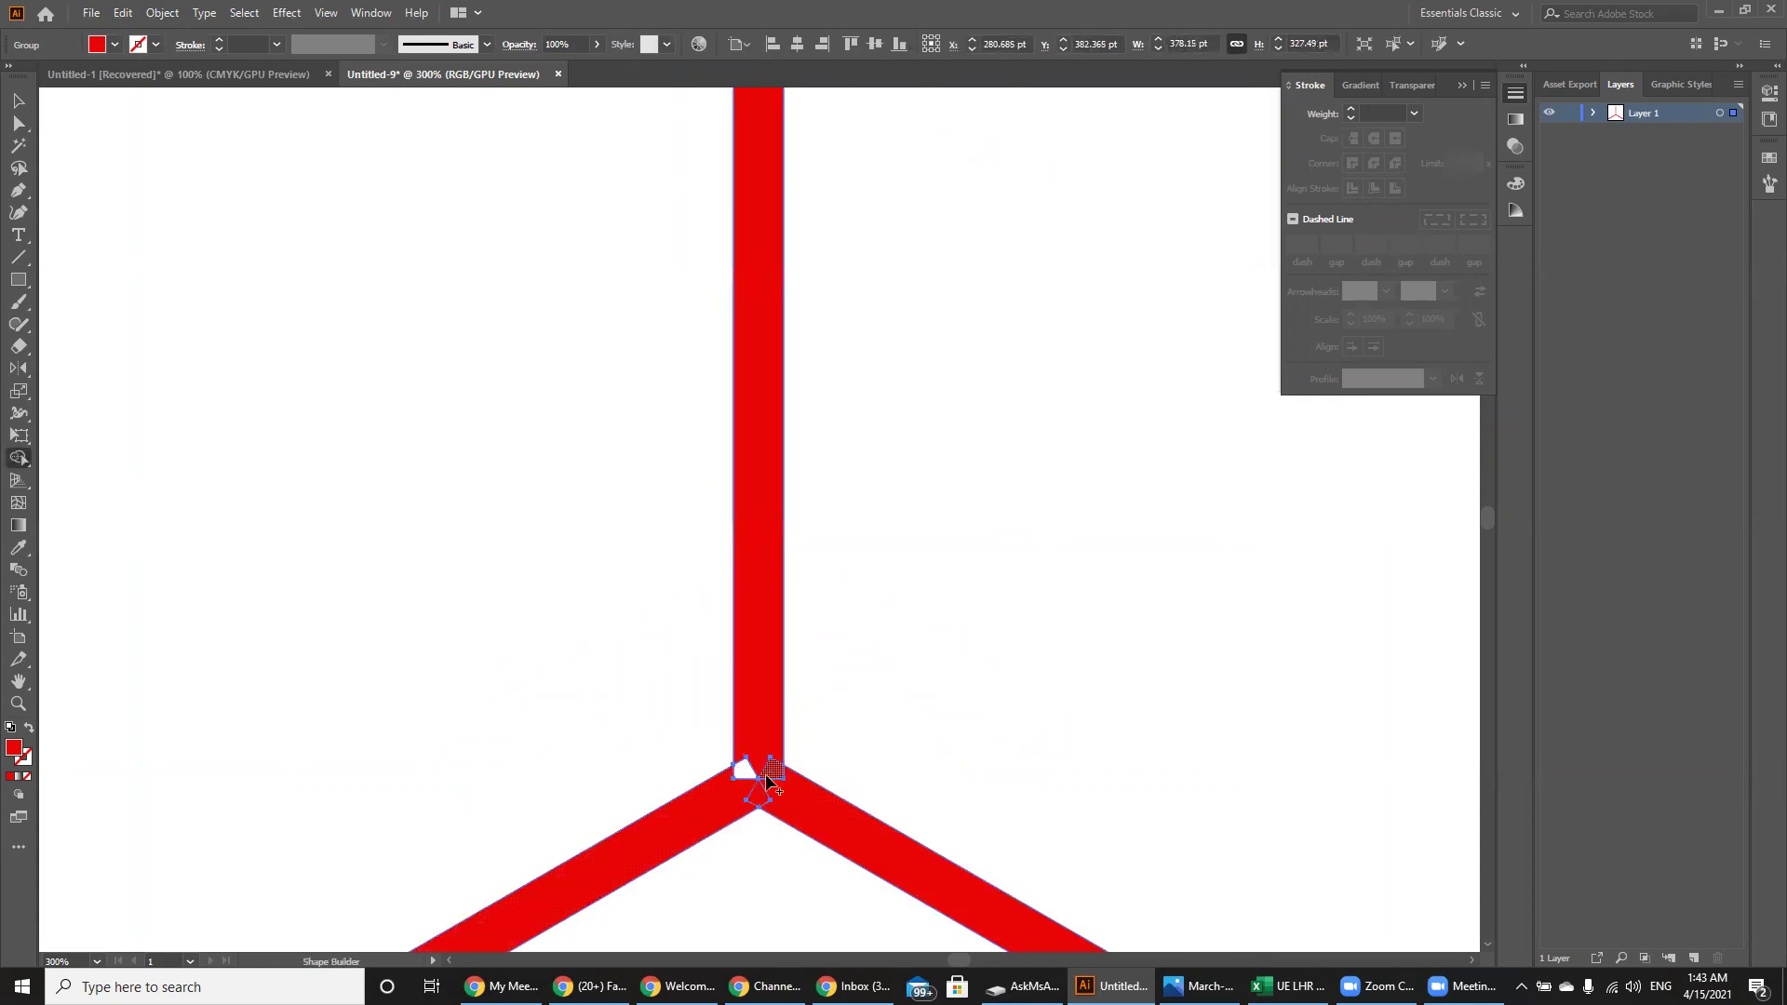
alt+click(758, 792)
alt+click(773, 771)
click(18, 99)
click(601, 613)
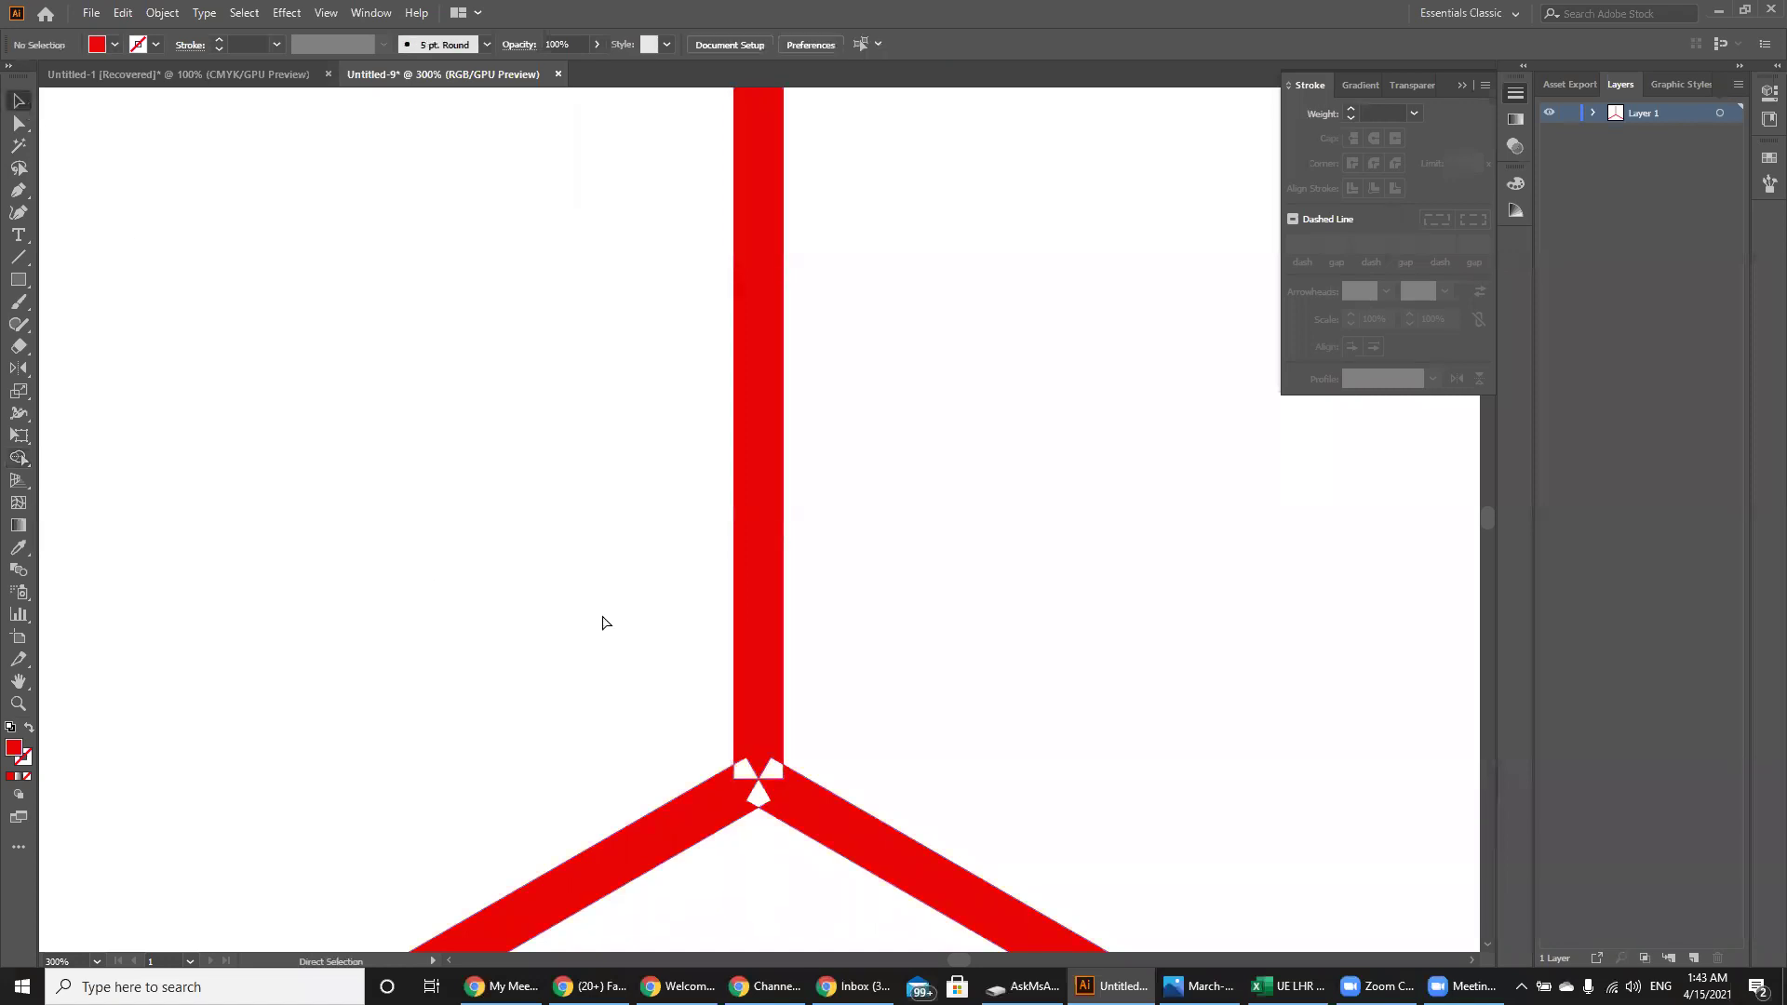
- Undo the junction cut-outs and the stroke expansion of the three-armed figure, and select the whole figure
key(ctrl+minus)
key(ctrl+minus)
key(ctrl+a)
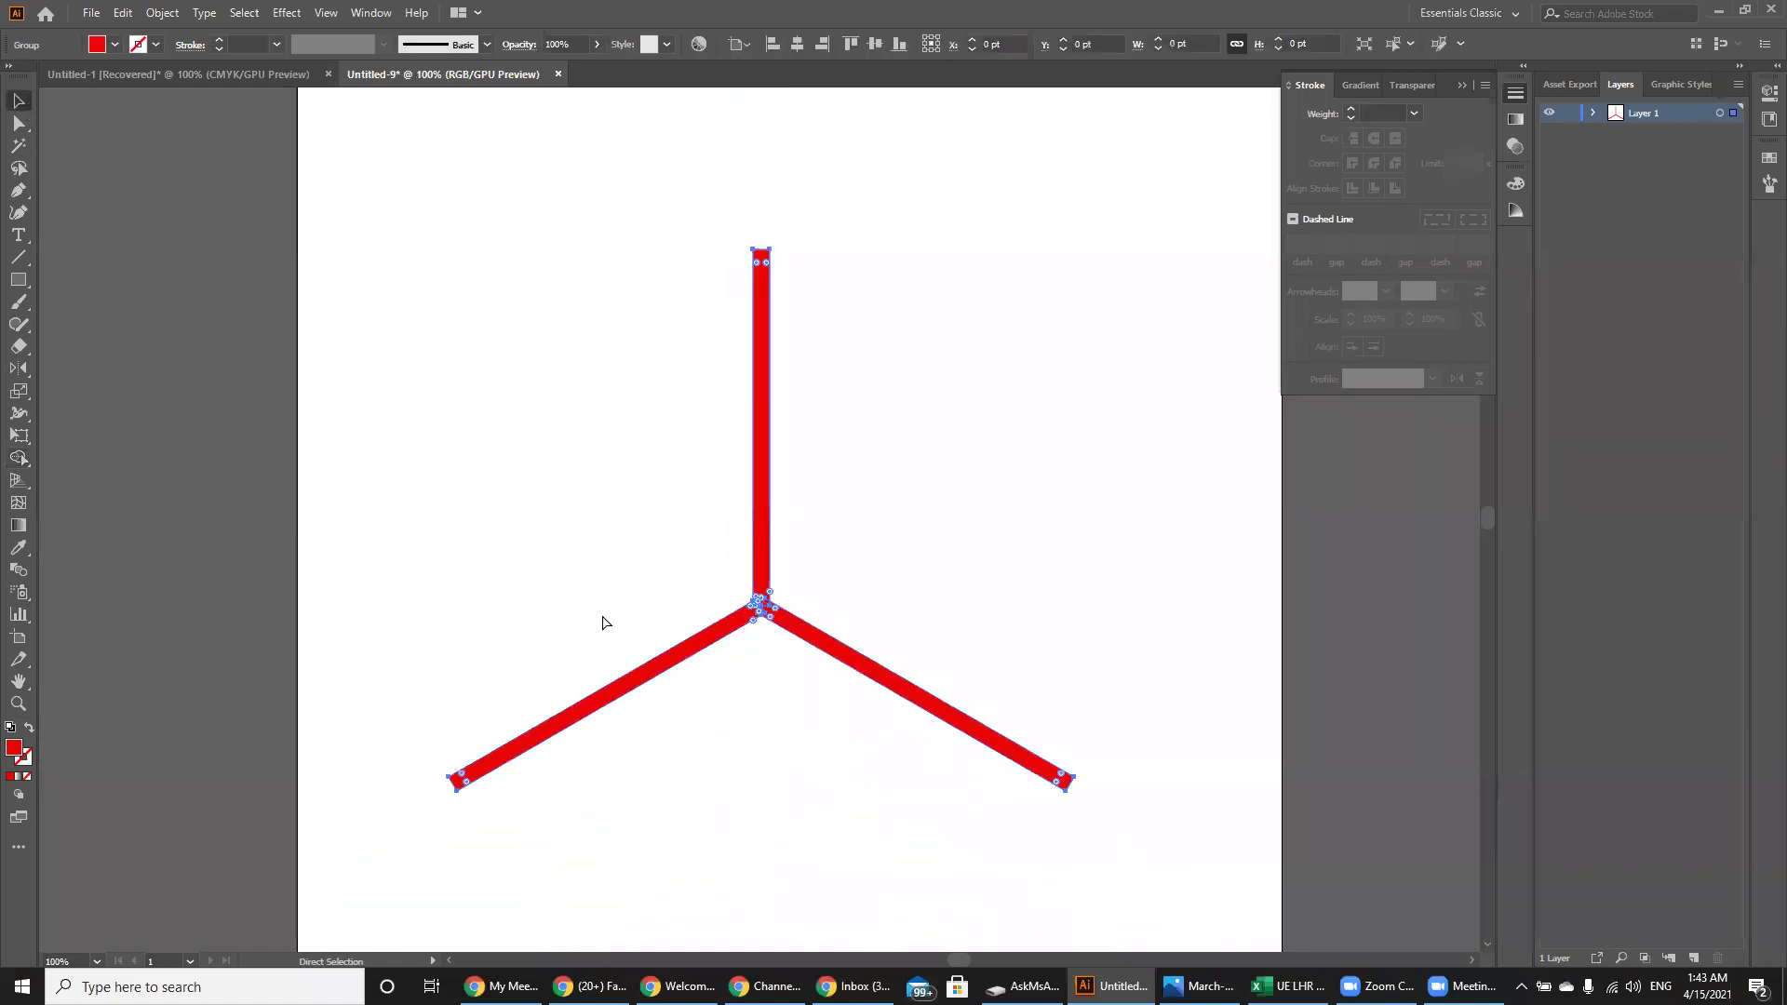
key(v)
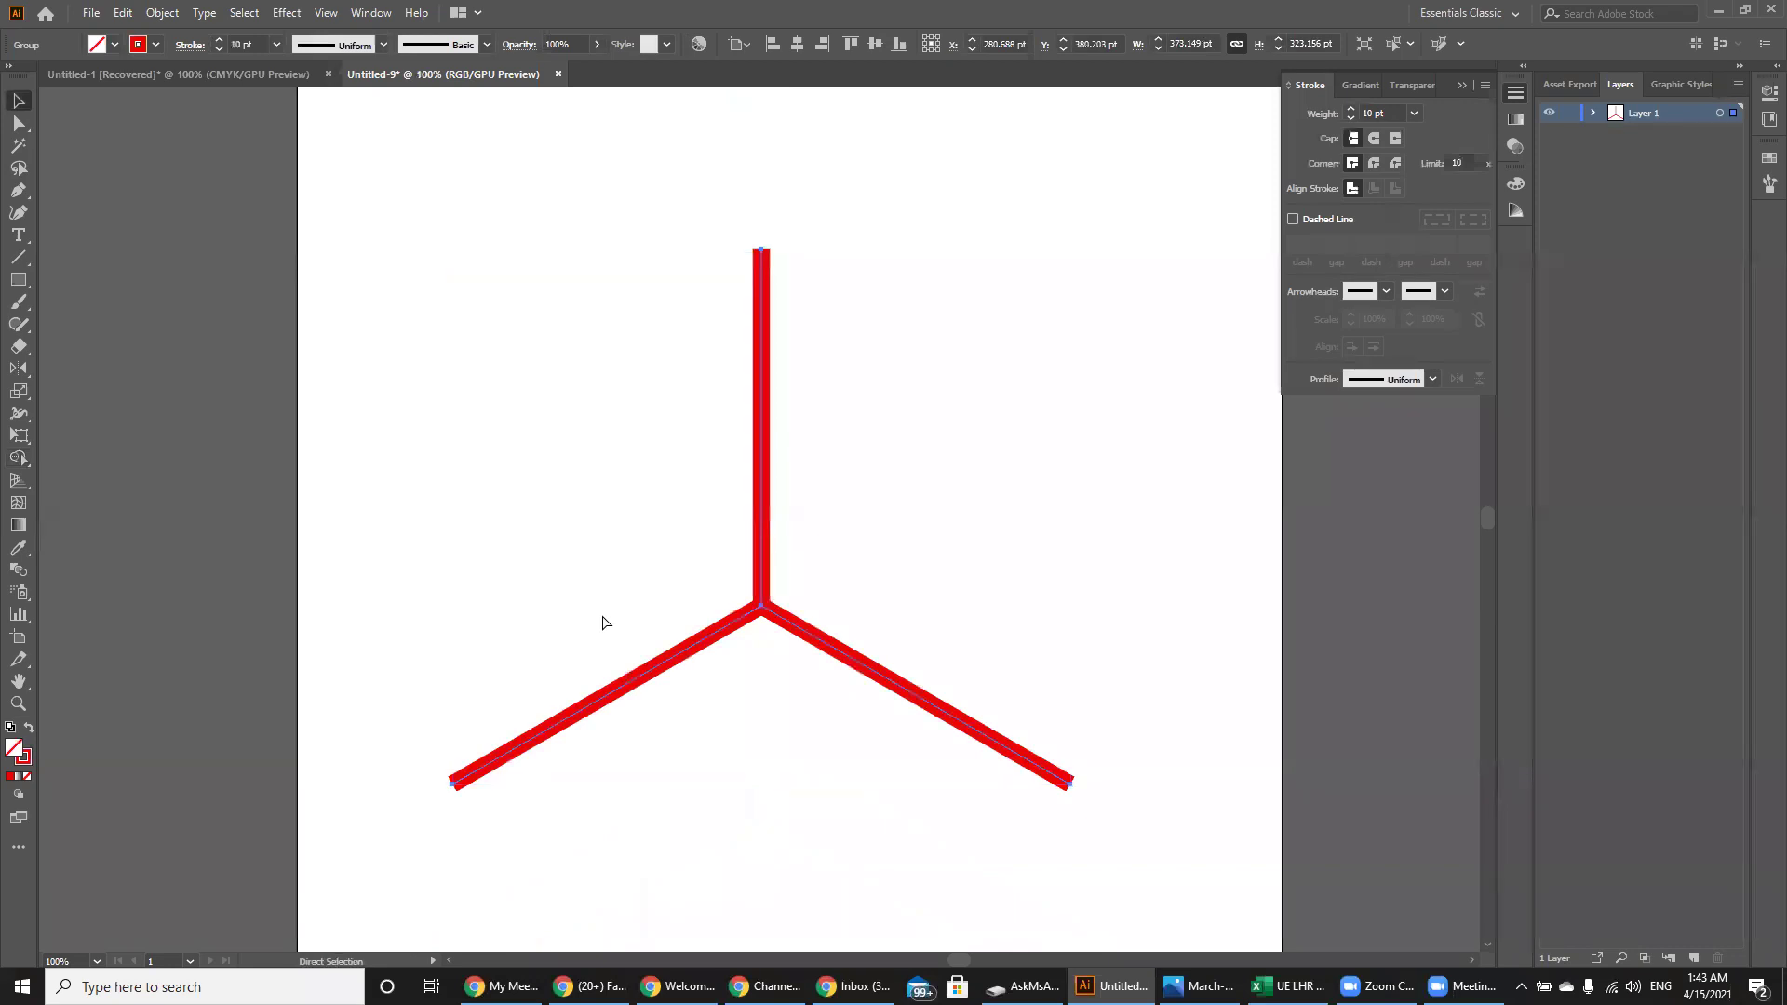
key(ctrl+plus)
key(ctrl+minus)
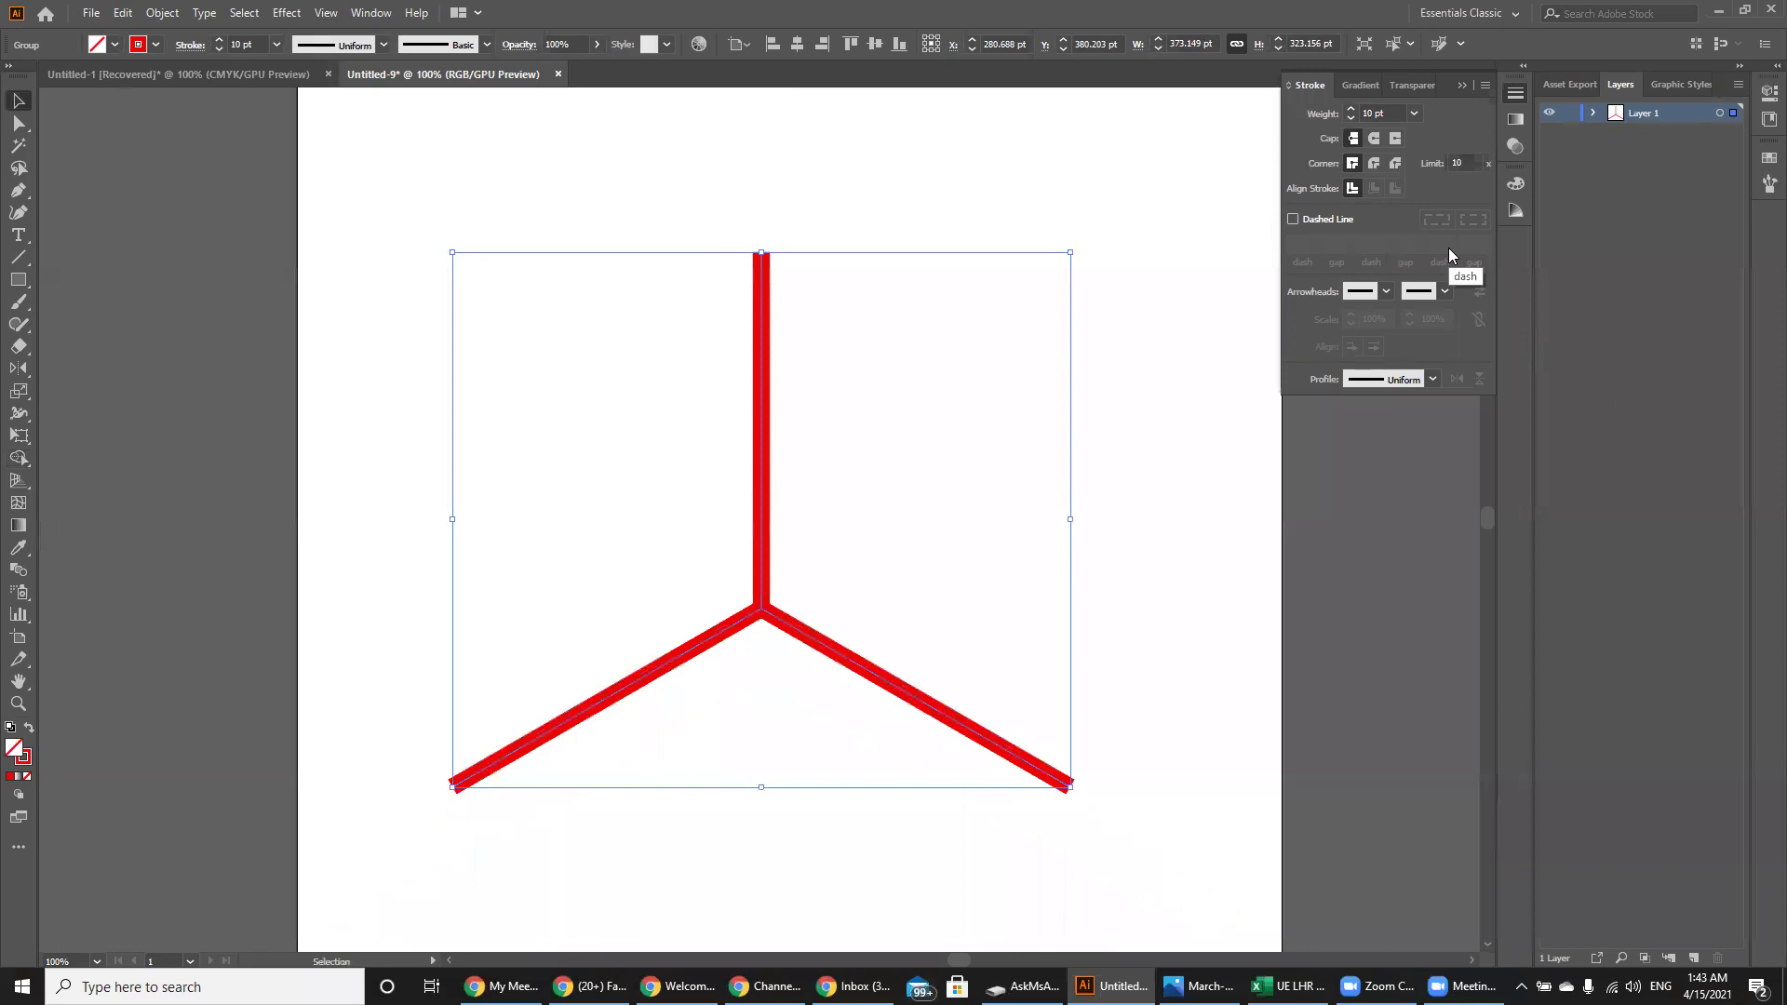
- Try the round and projecting caps and the round join on the three-armed figure, and restore its miter join
click(1374, 139)
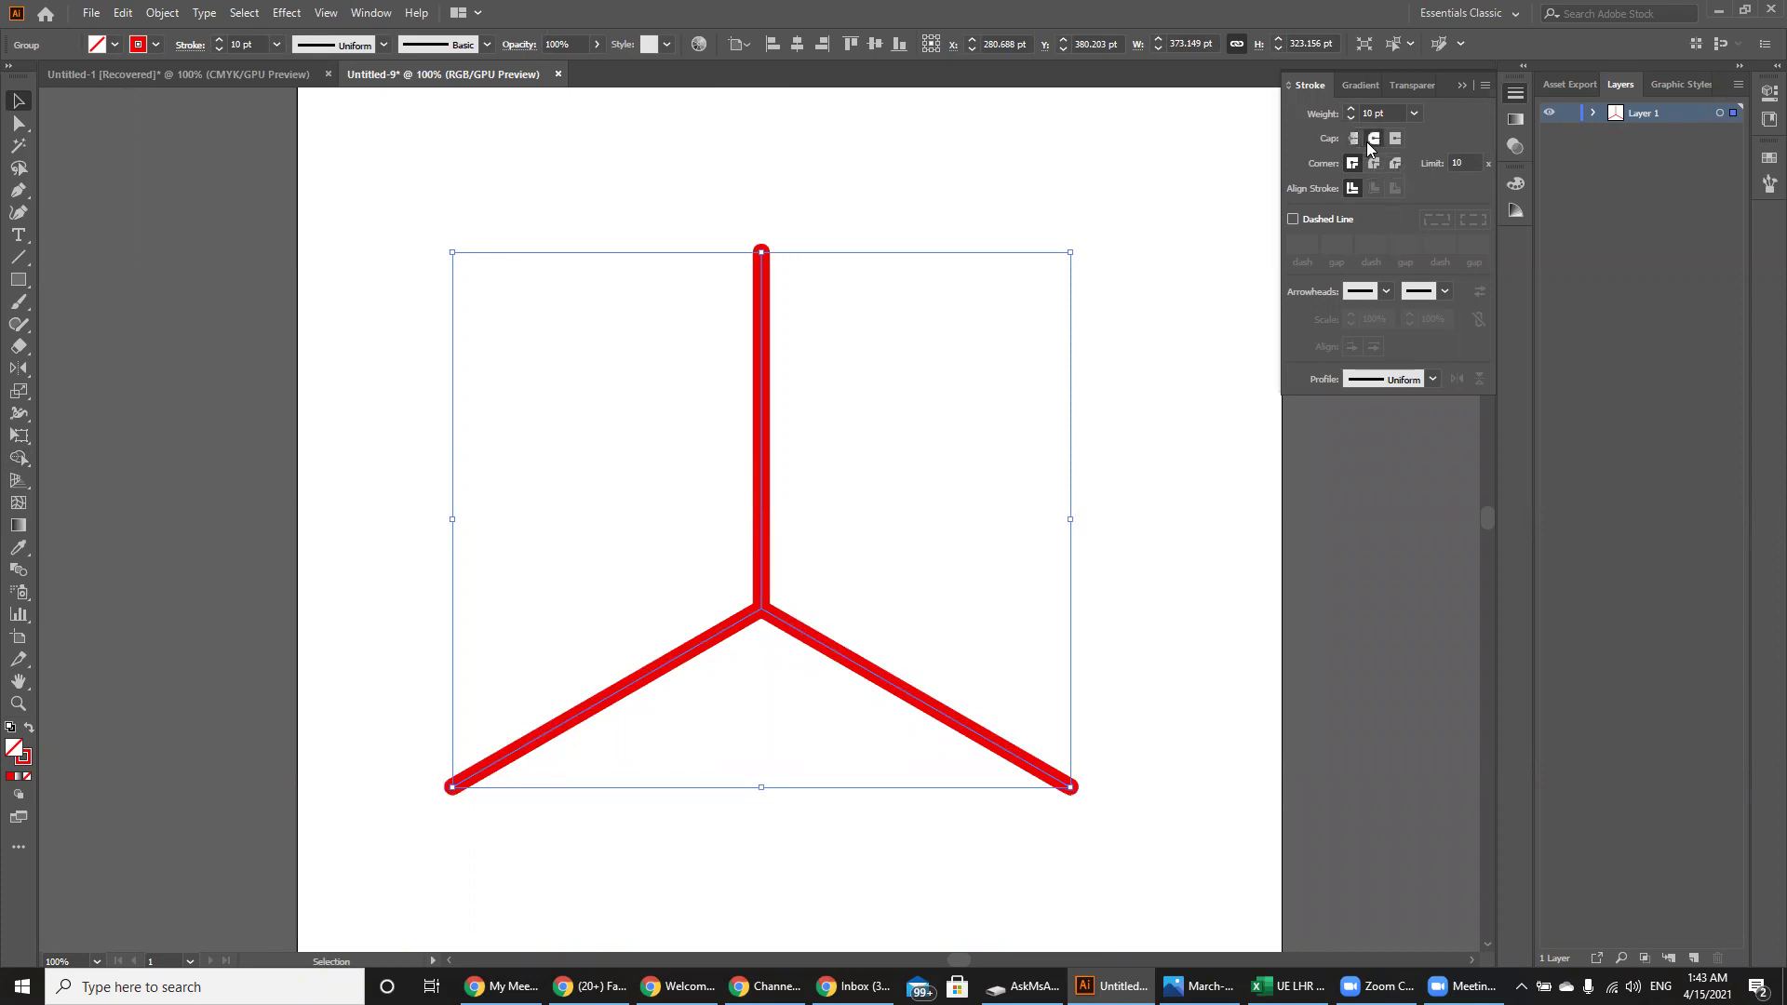
click(1151, 351)
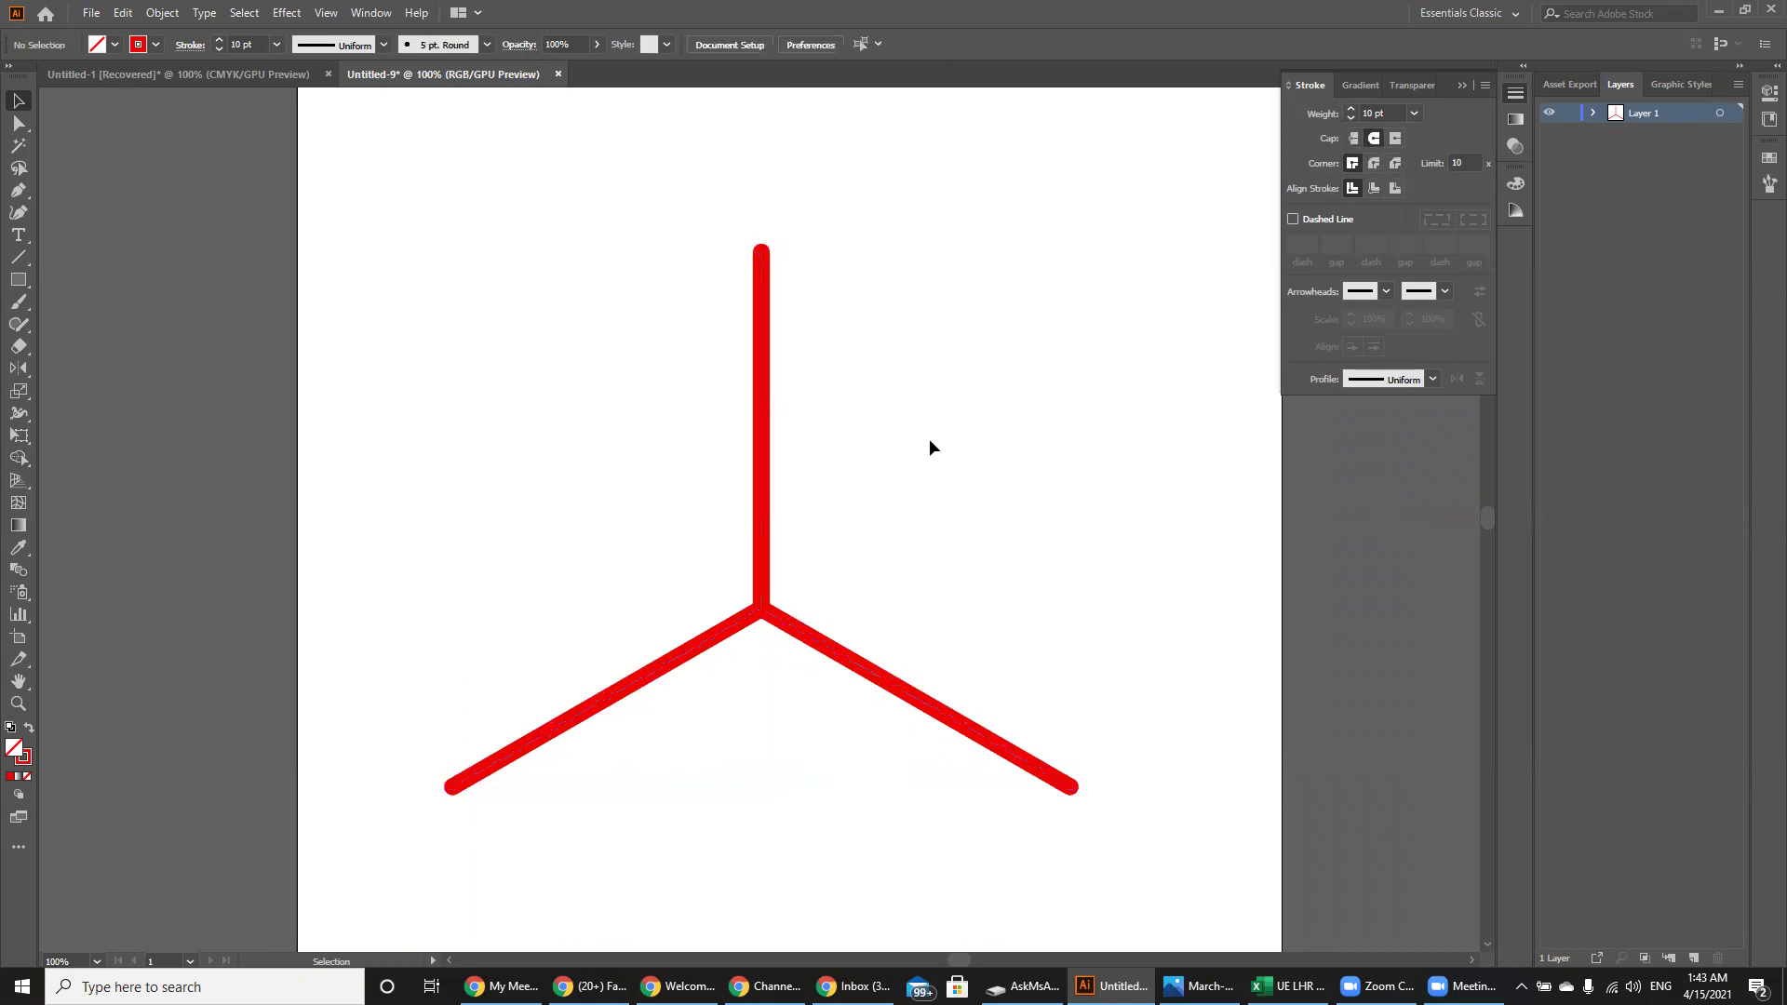
click(764, 457)
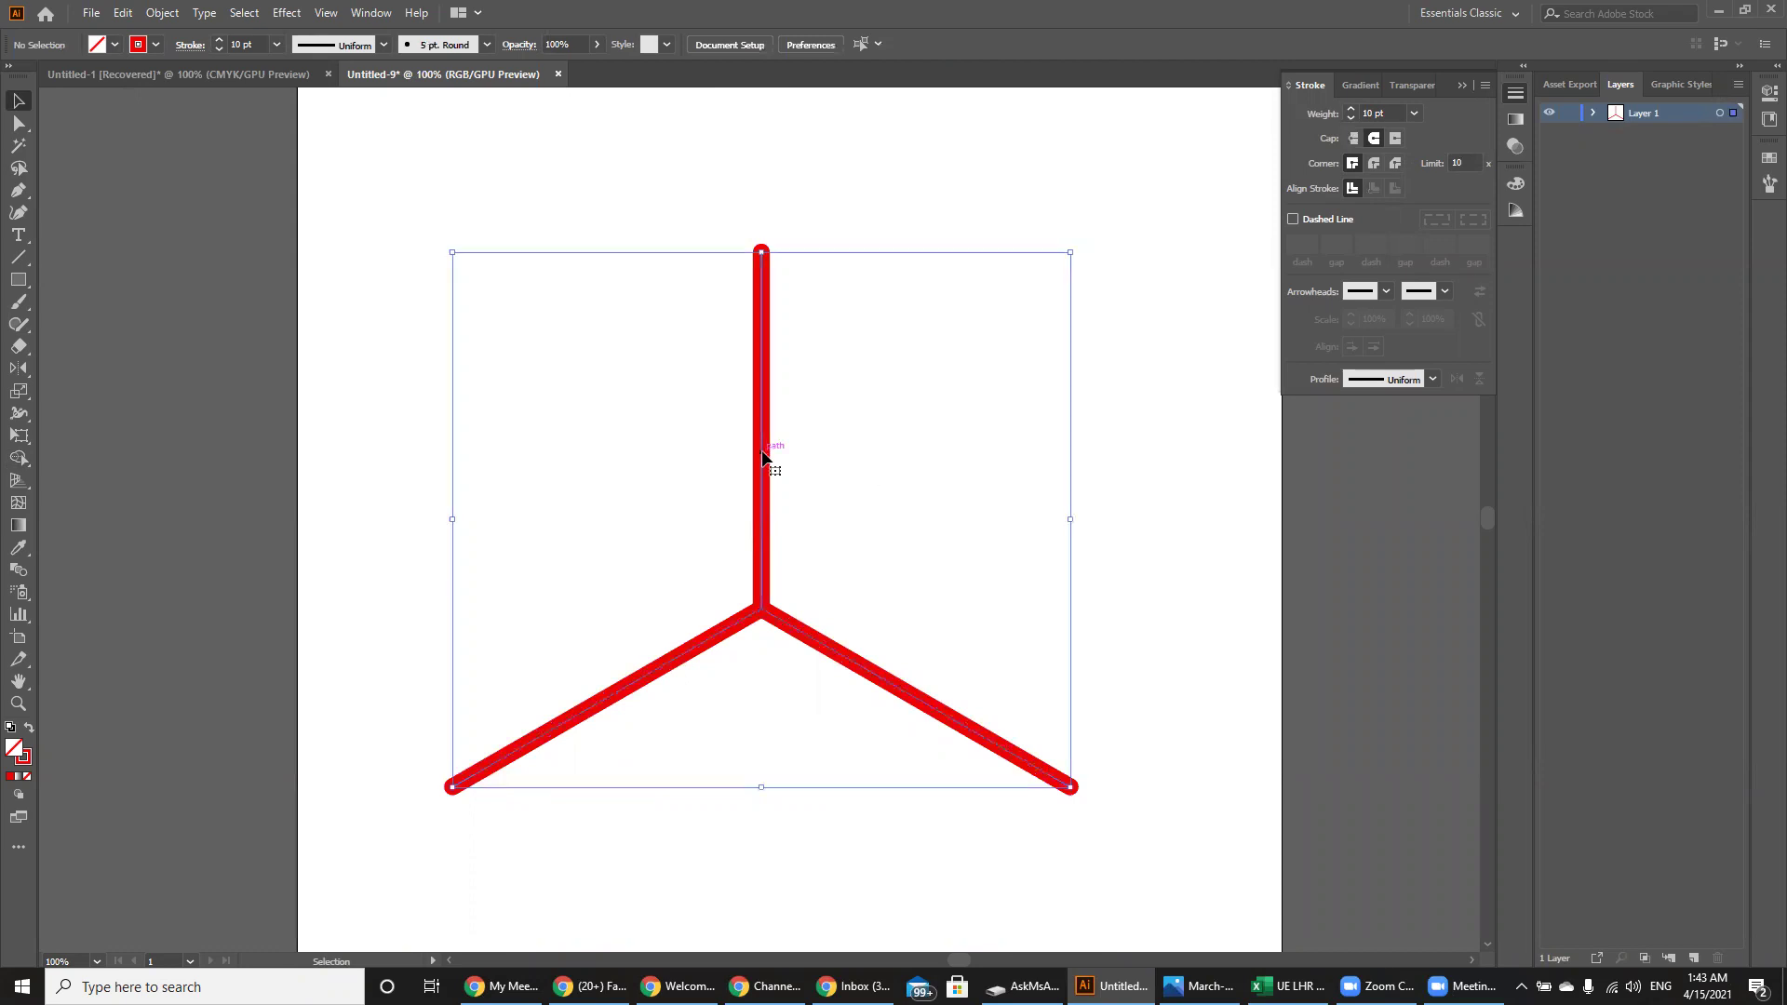
click(1393, 141)
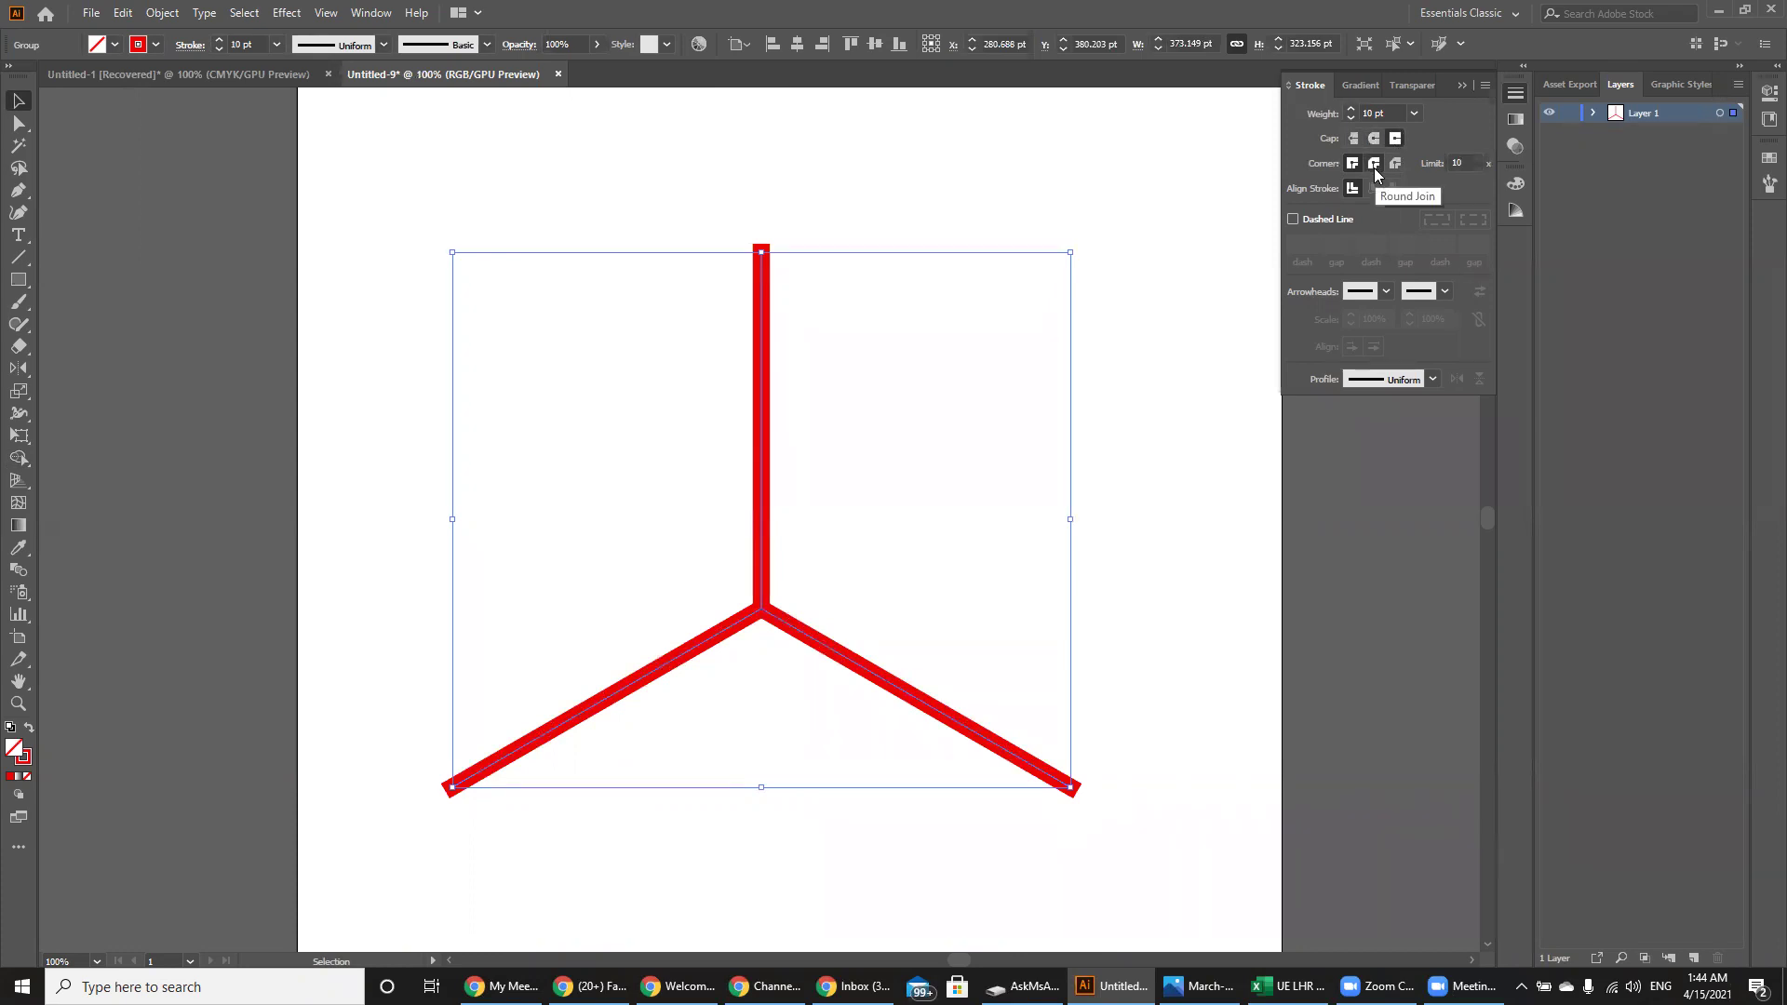
click(1374, 164)
click(1353, 164)
- Draw an unfilled square about 161 pt wide beside the vertical arm and give its stroke a bevel join
click(14, 240)
click(27, 283)
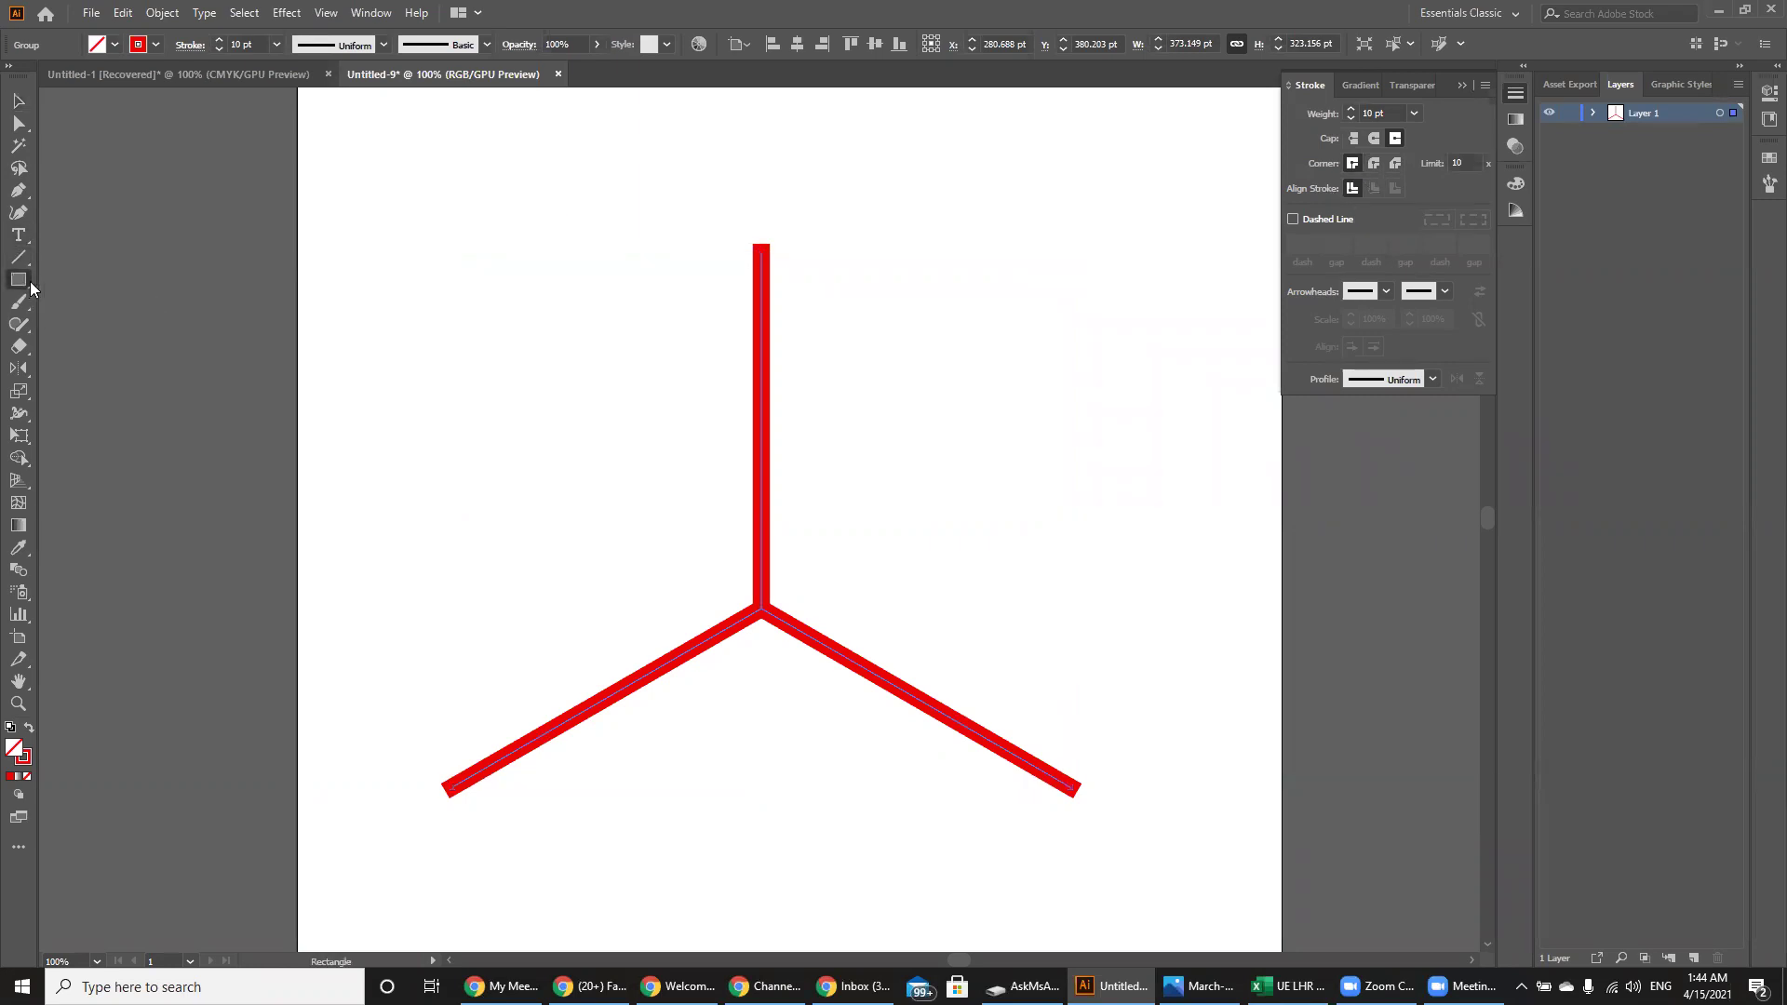
drag(869, 218, 1137, 482)
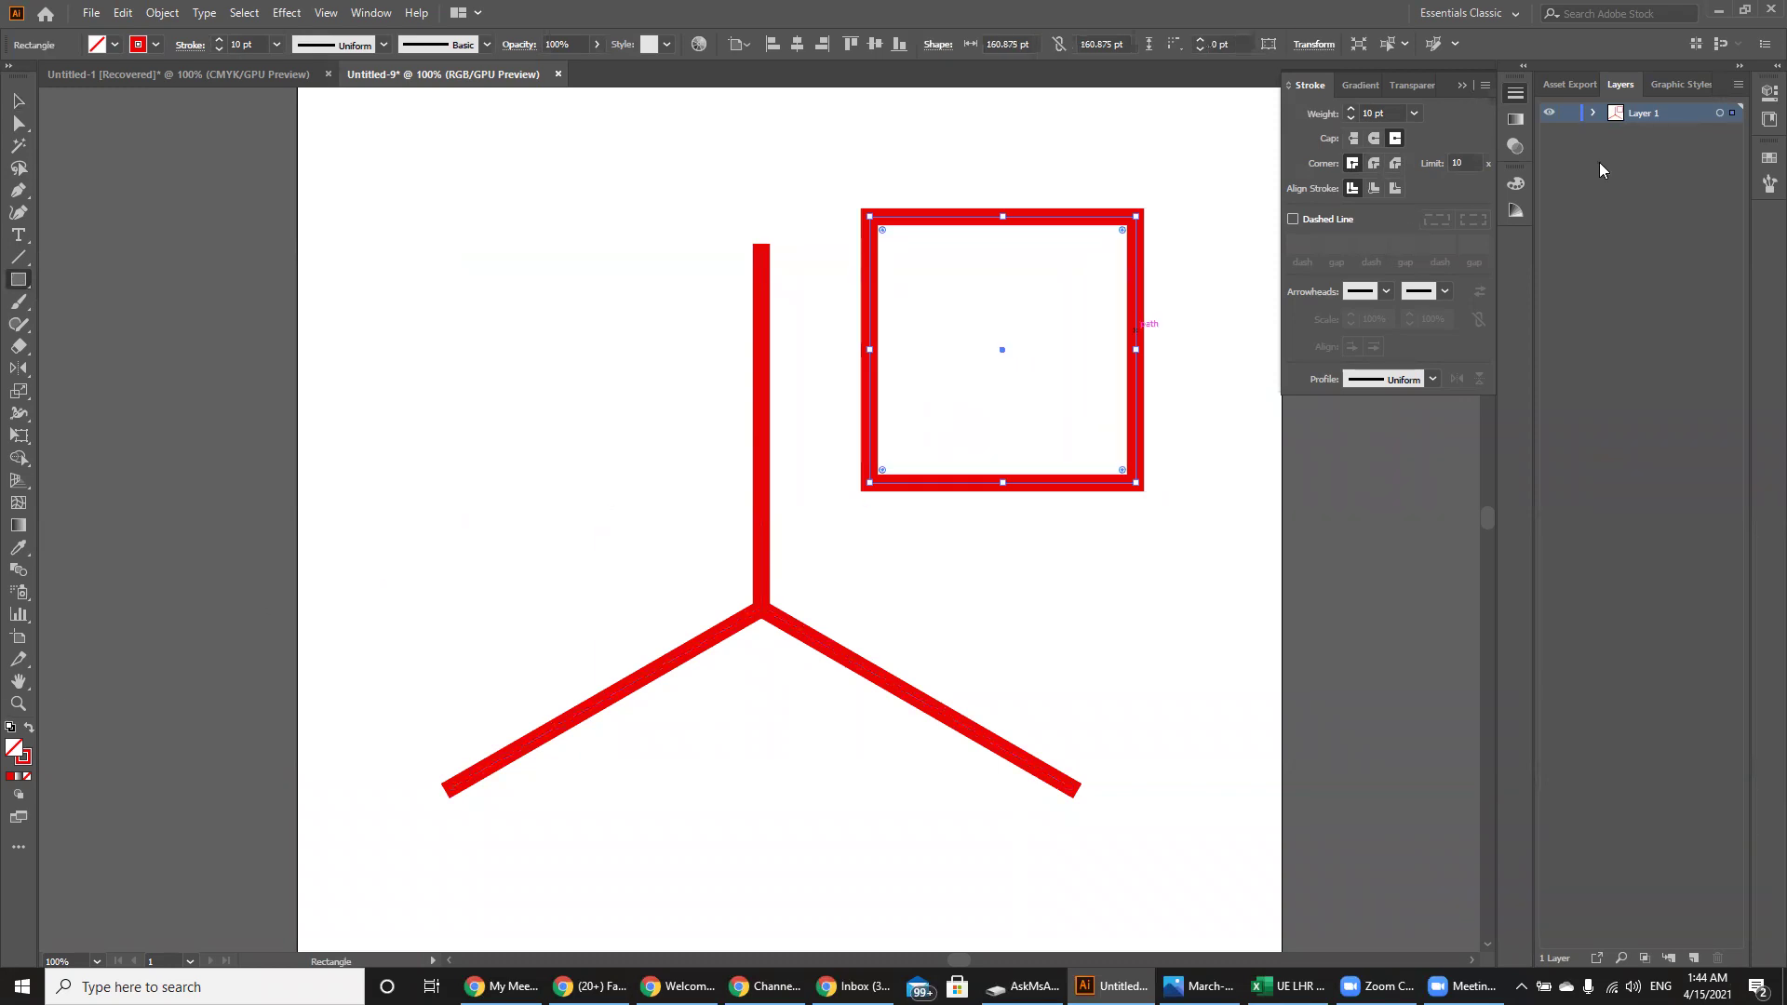
click(1375, 165)
click(1394, 165)
click(18, 101)
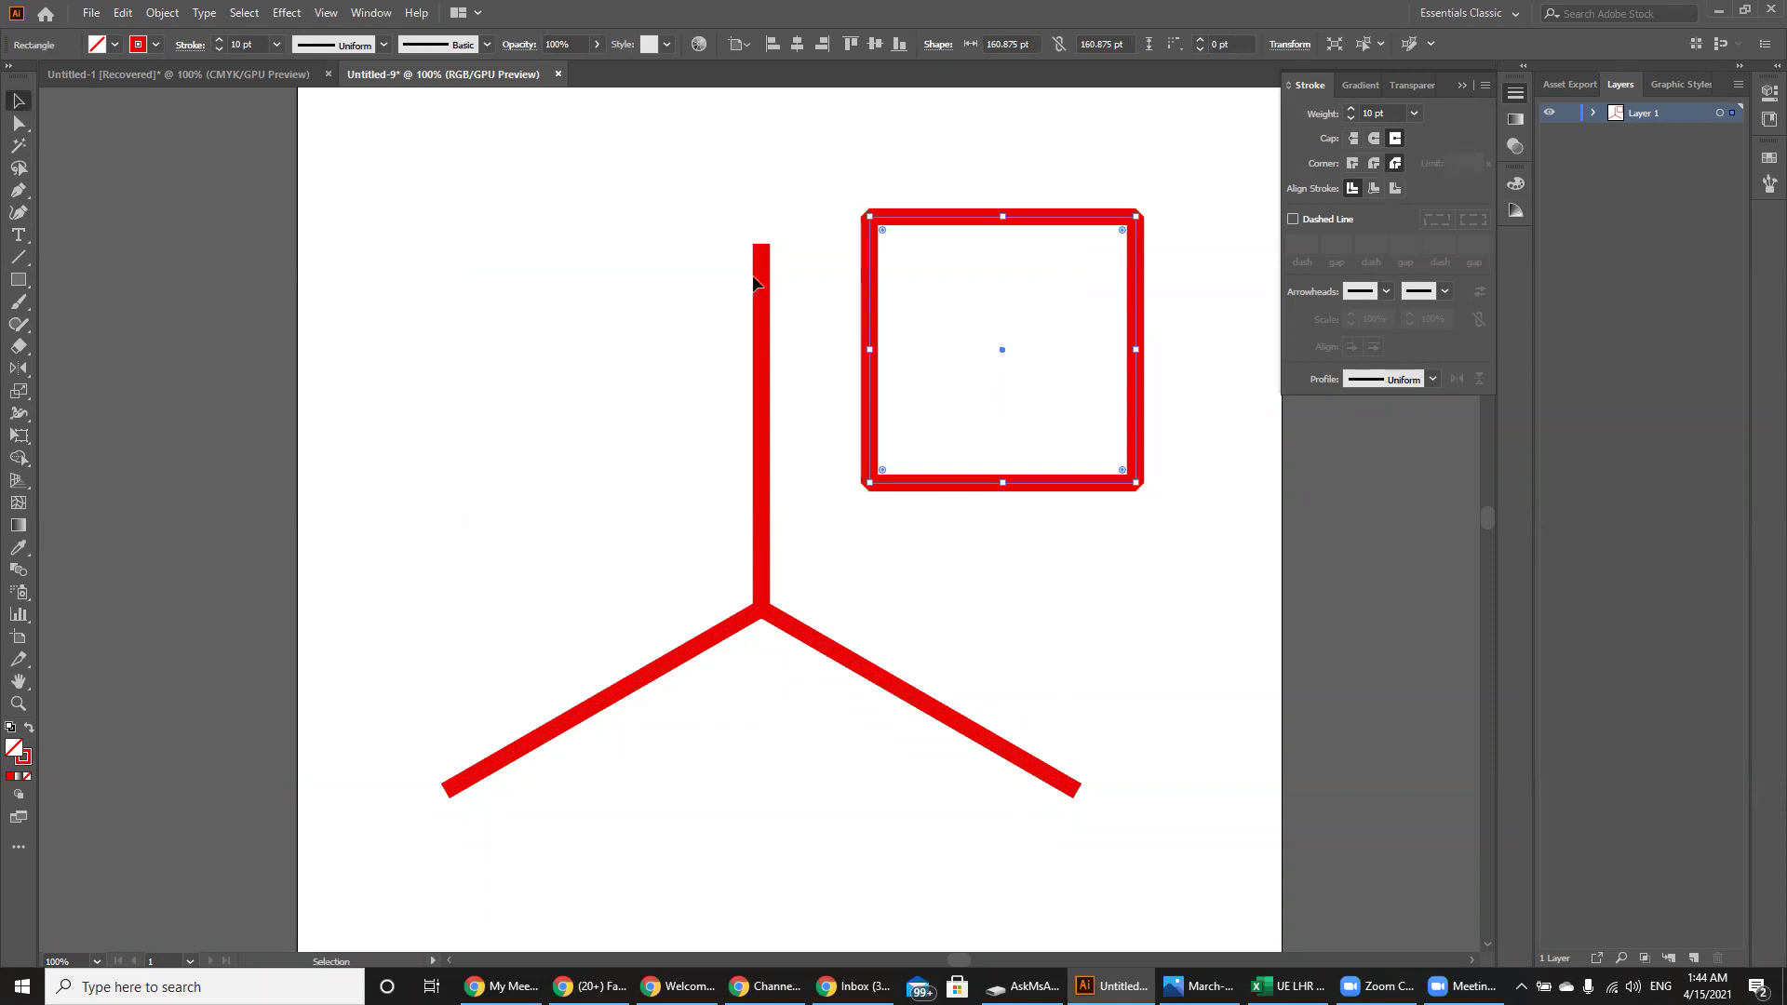
- Give the square's stroke a butt cap, try the miter and round joins, and return it to a bevel join
click(821, 166)
click(874, 240)
click(761, 280)
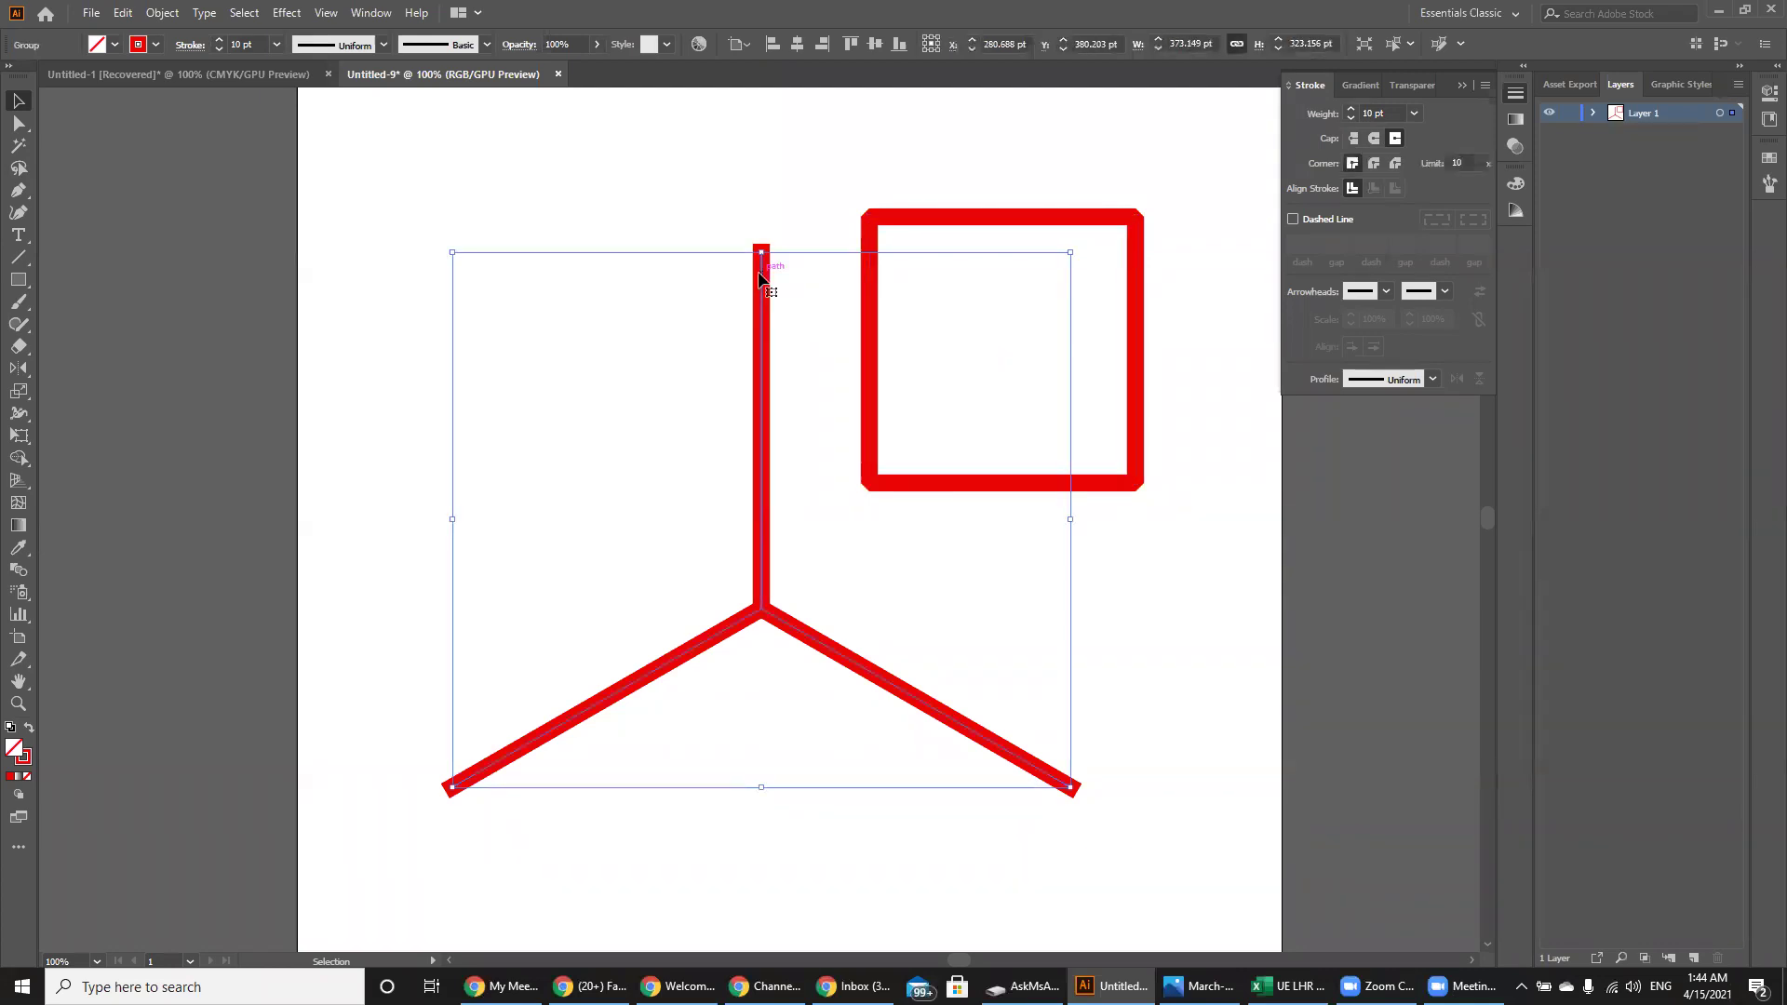
click(1011, 220)
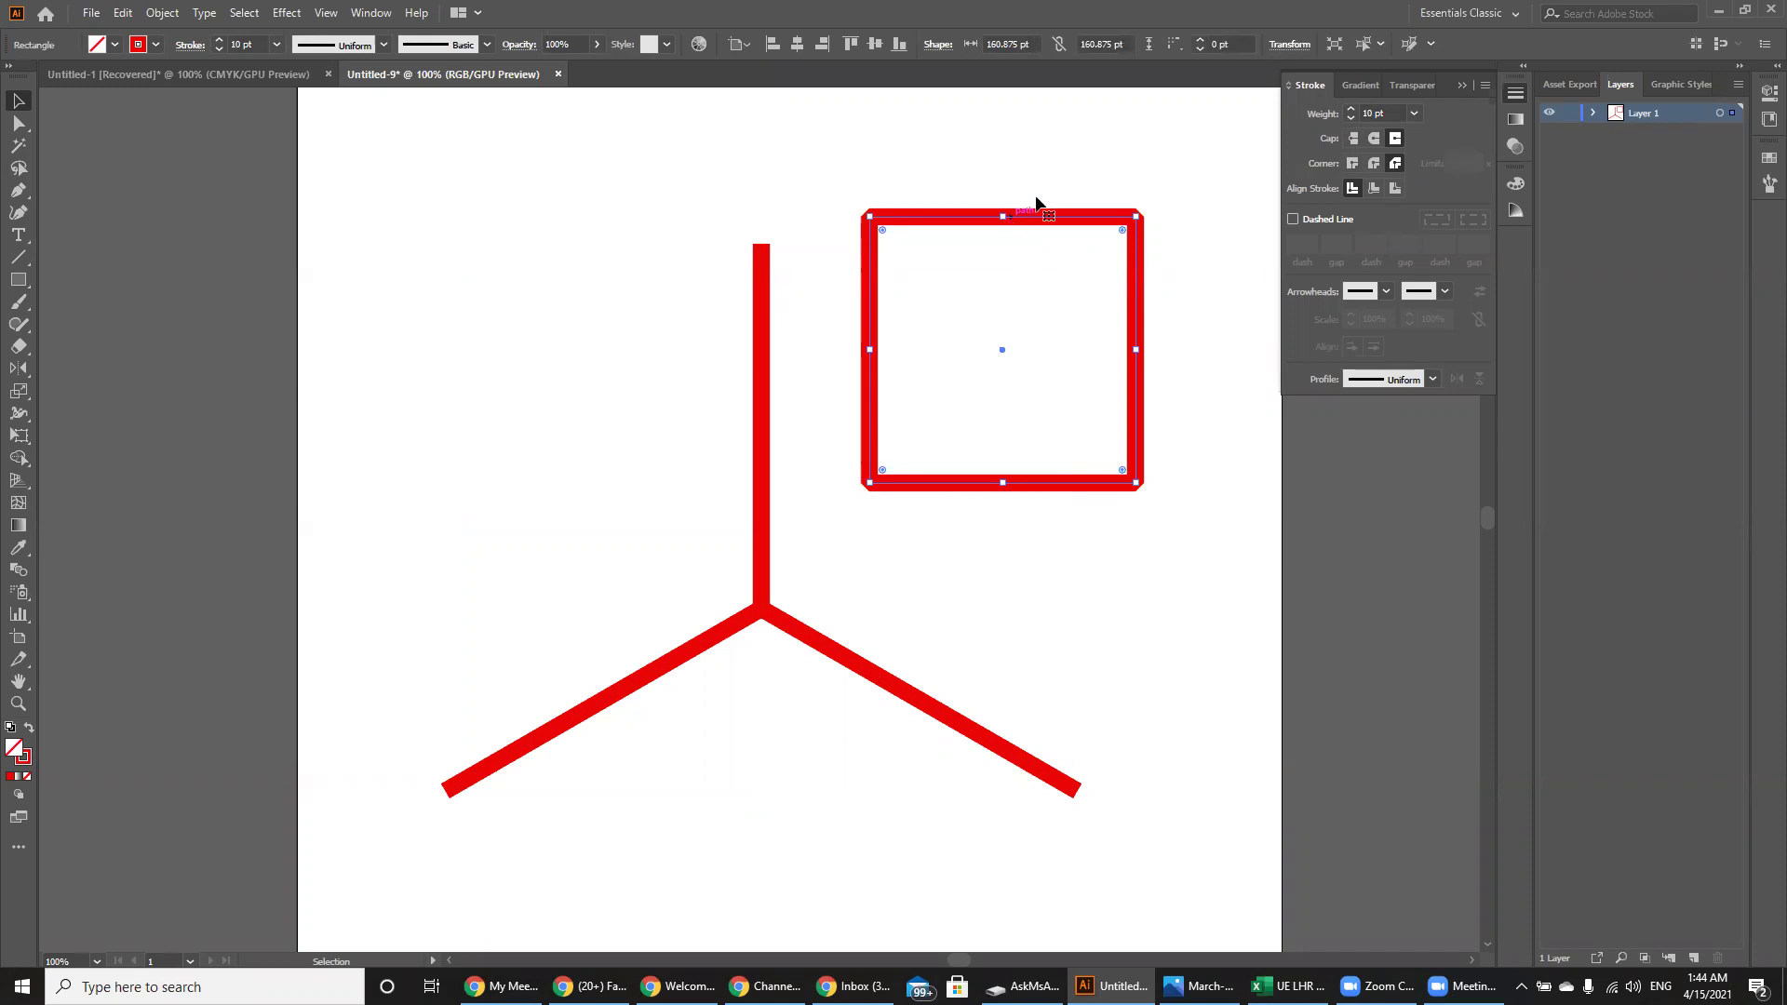
click(1355, 163)
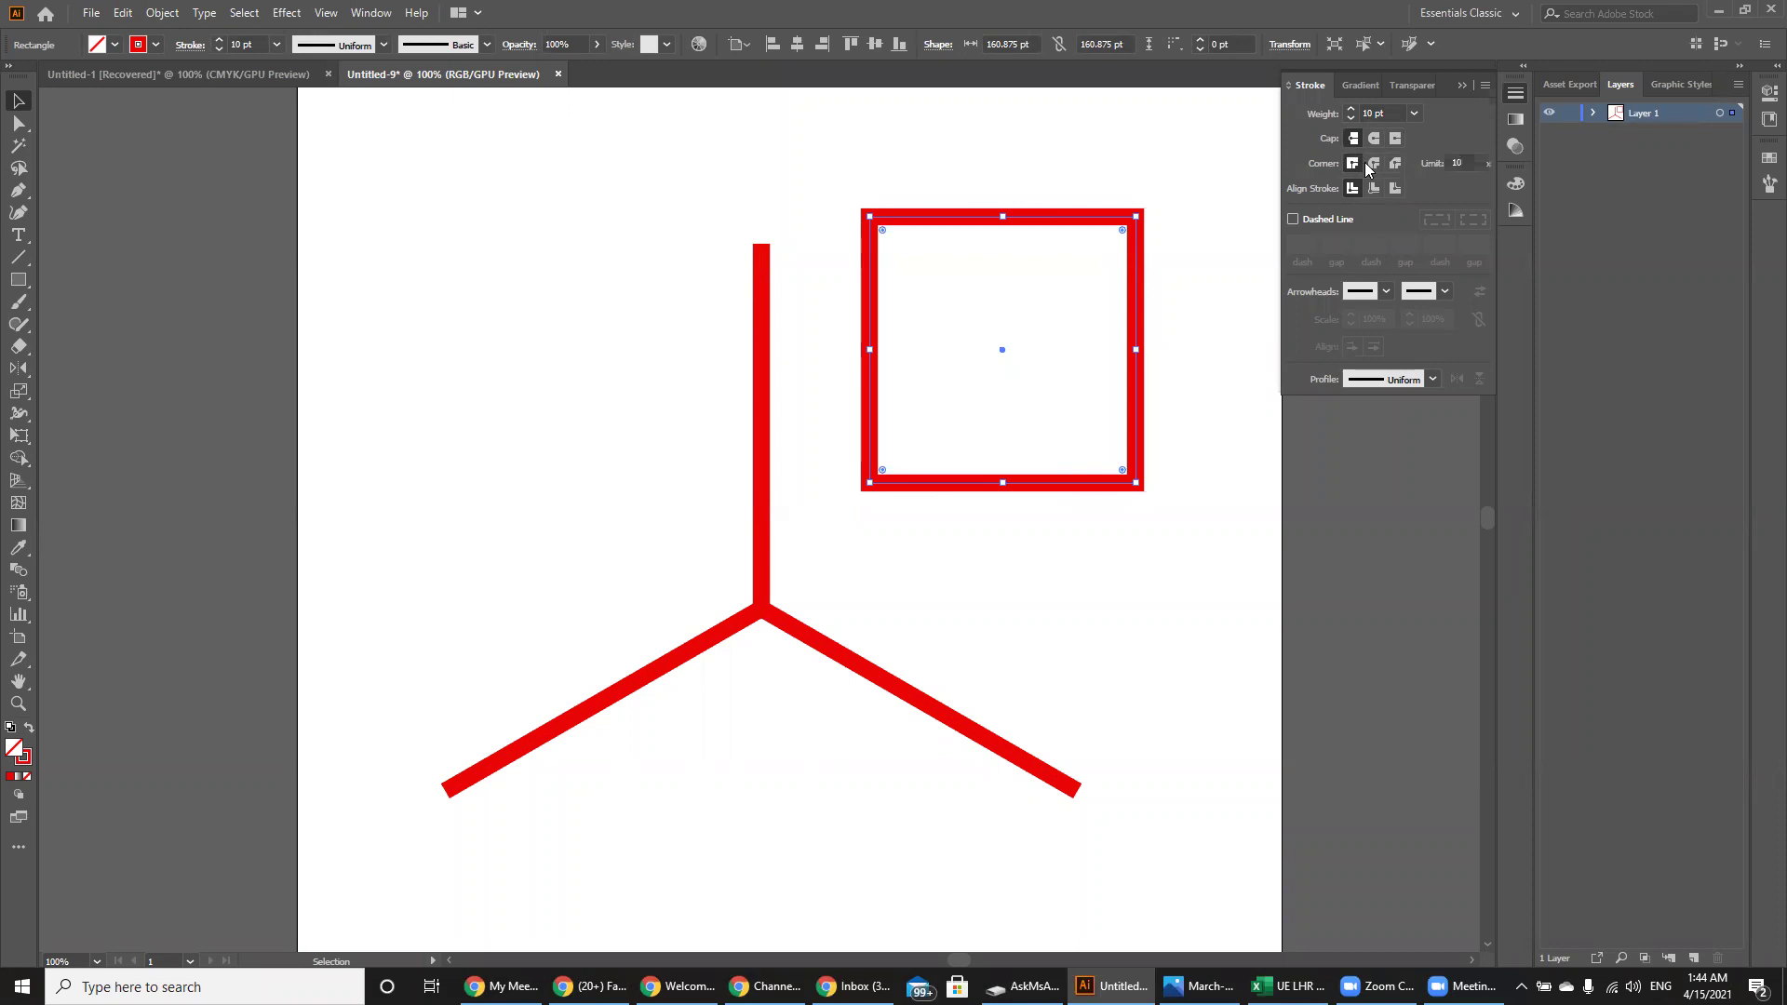
click(1374, 162)
click(1393, 166)
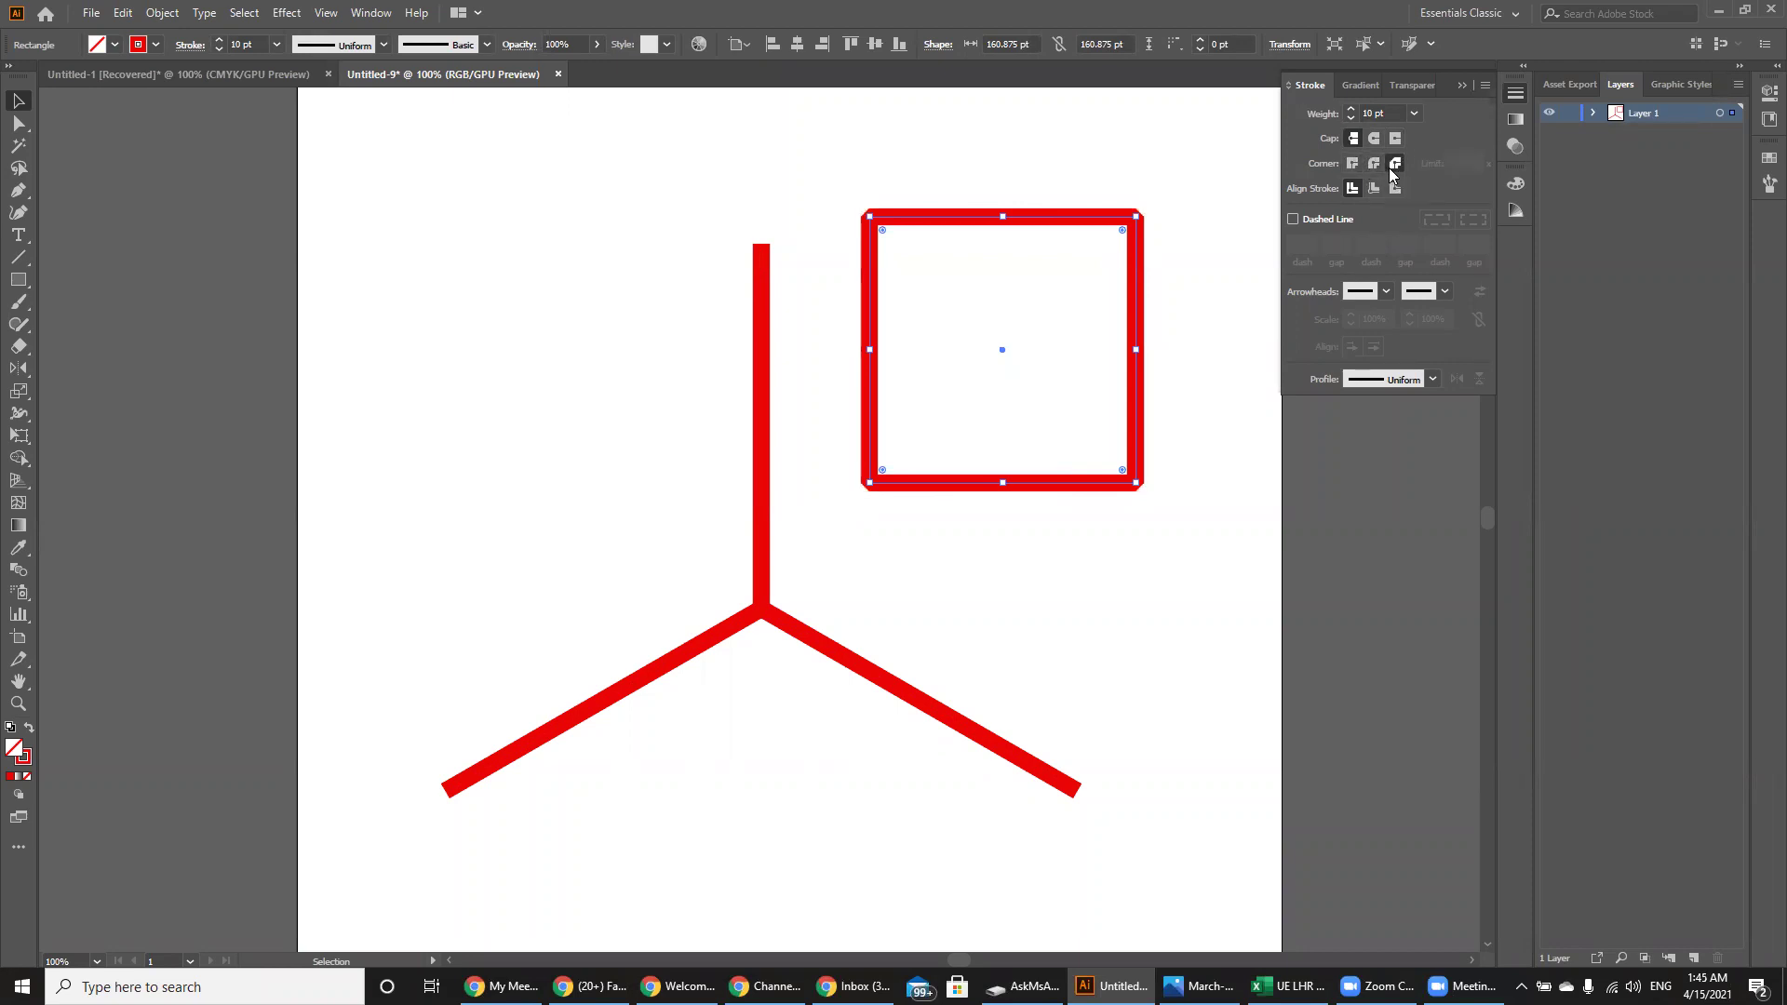
- Compare the round, projecting and butt caps on the three-armed figure and finish with the round cap
click(752, 348)
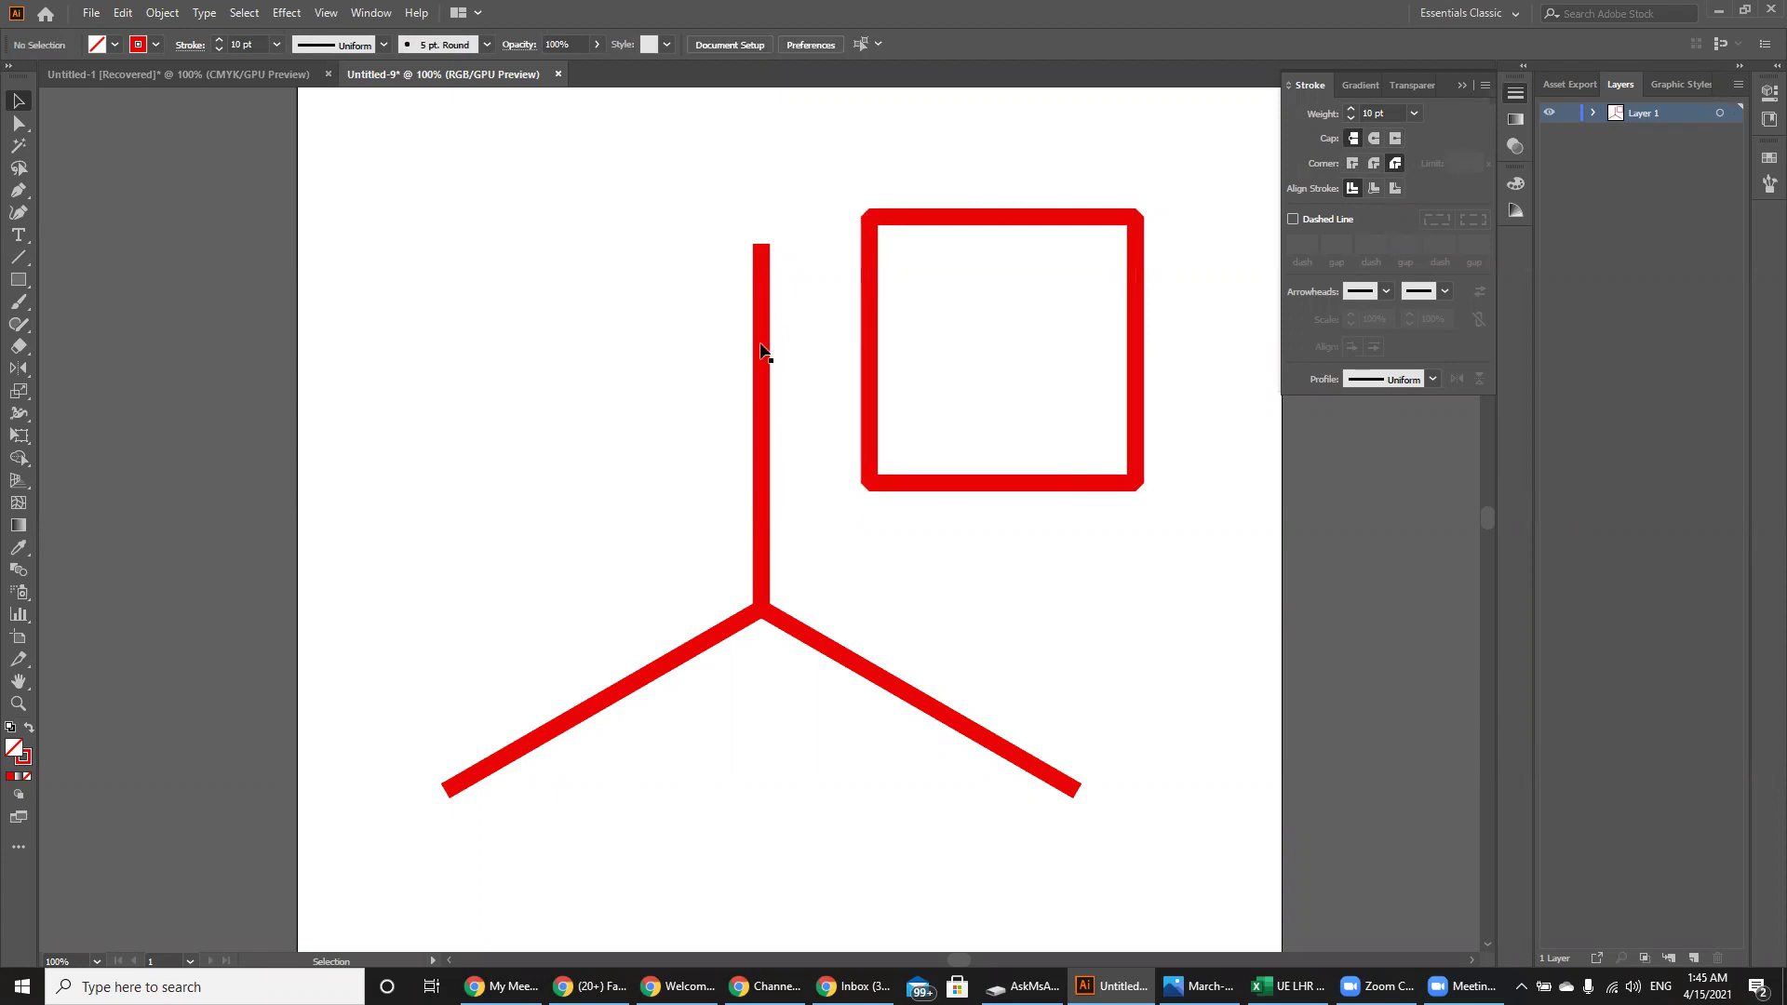
click(761, 359)
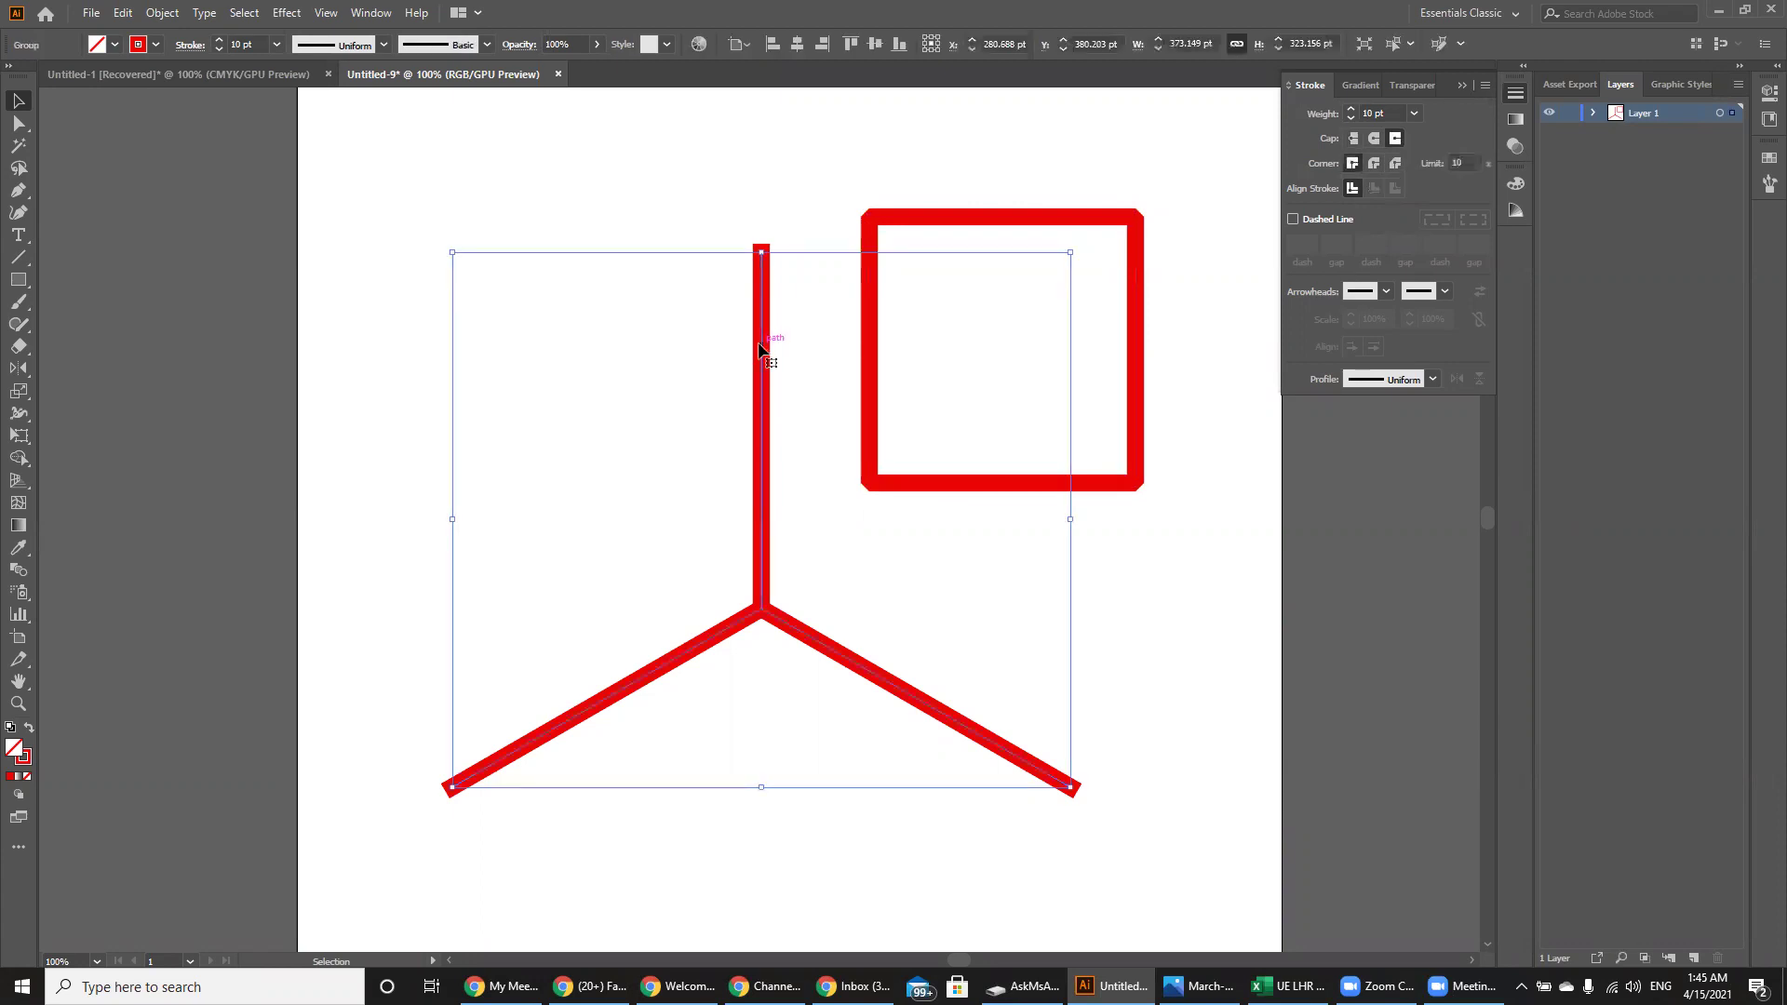
click(1374, 138)
click(1394, 139)
click(1353, 141)
click(1376, 140)
- Duplicate the square by copy and paste, and scale the three-armed figure down proportionally toward the artboard's upper-left area
click(1122, 485)
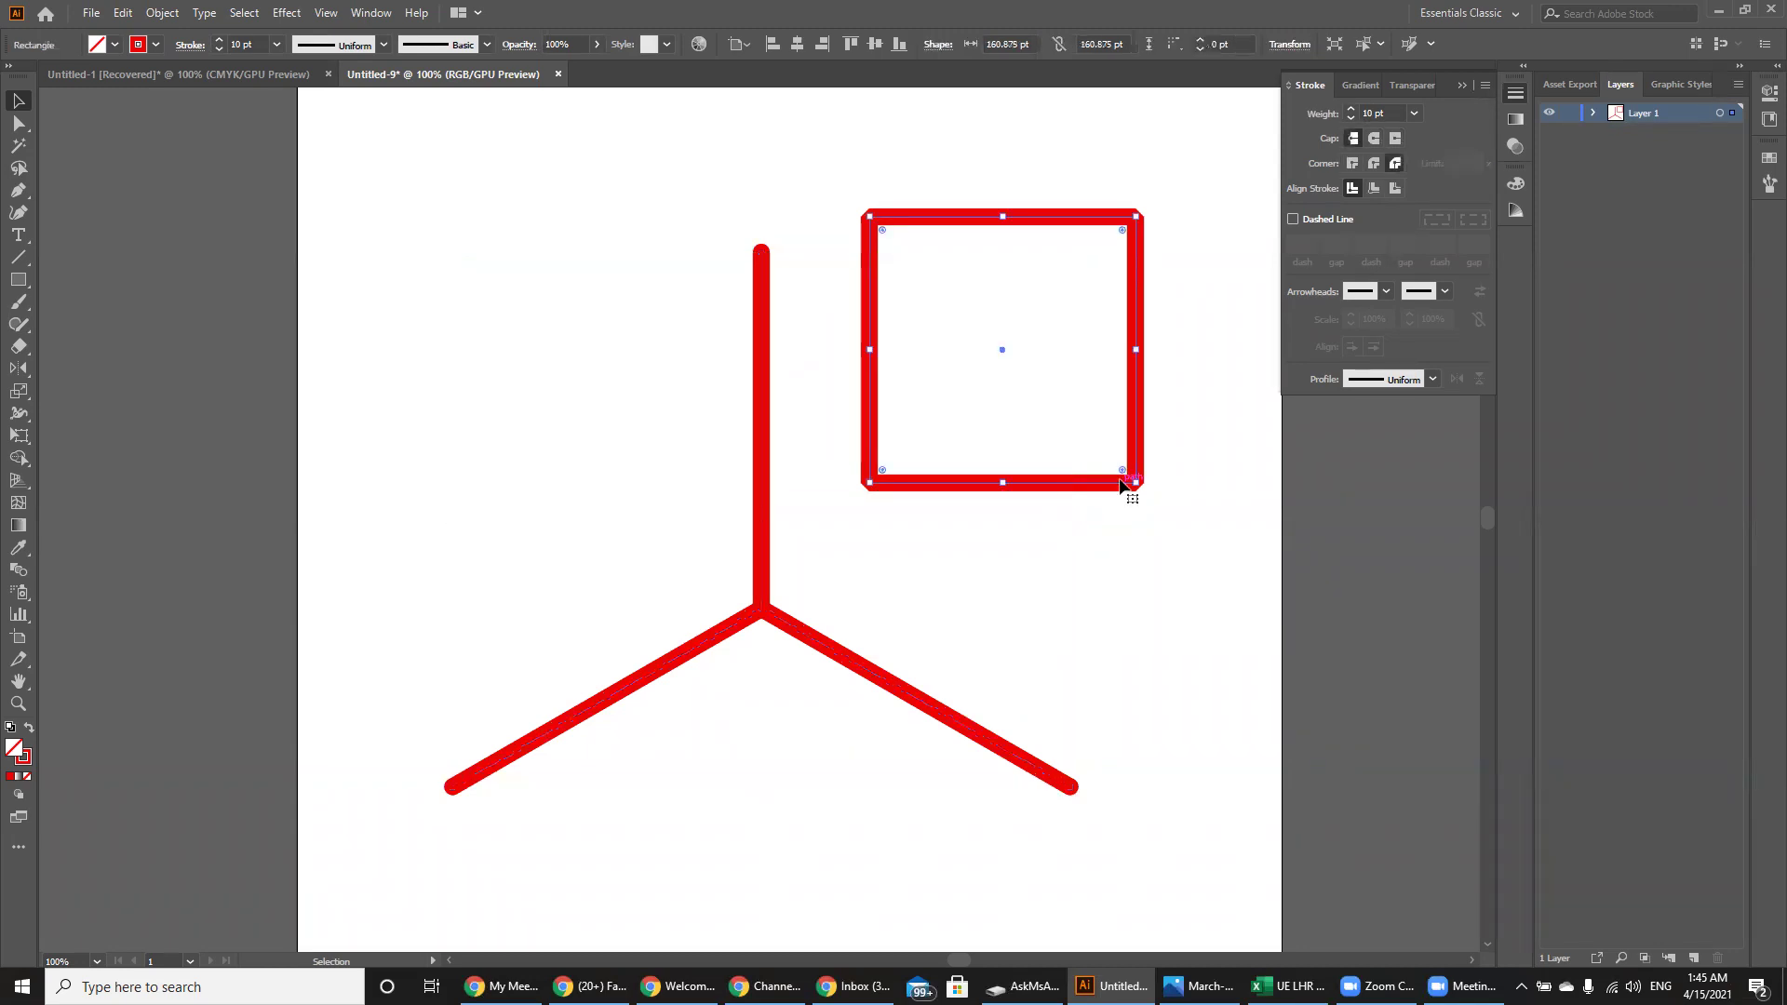
key(a)
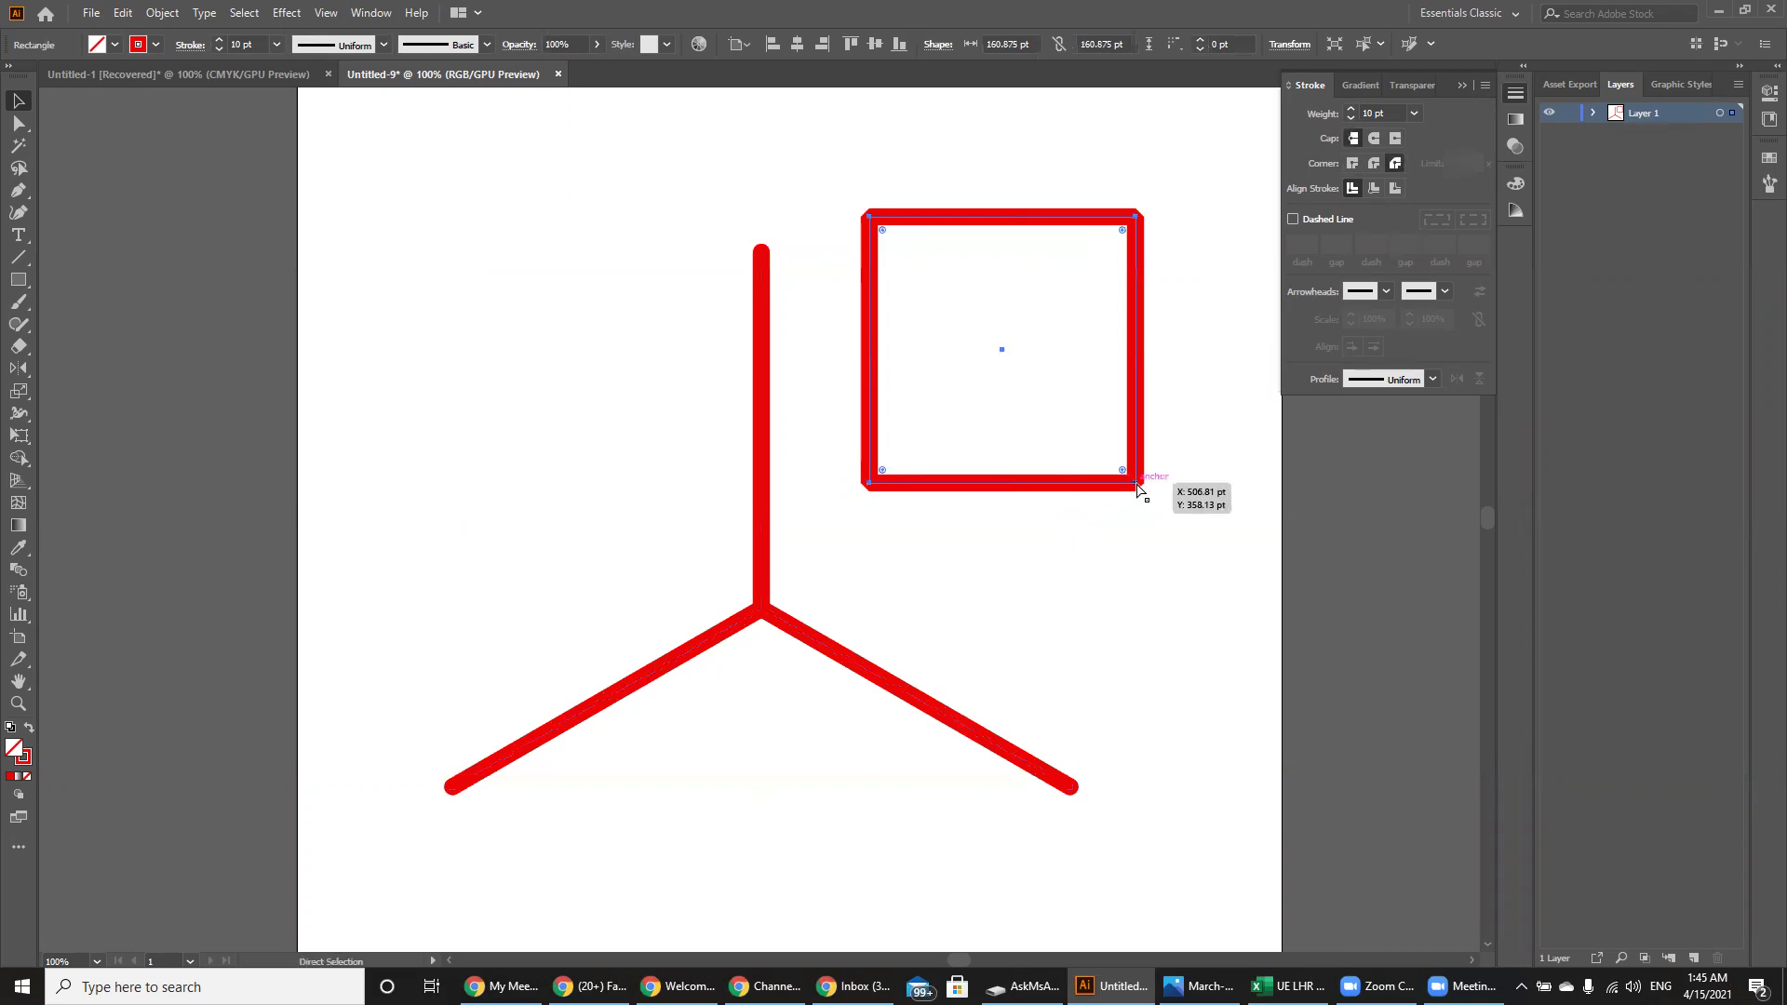
key(v)
key(ctrl+v)
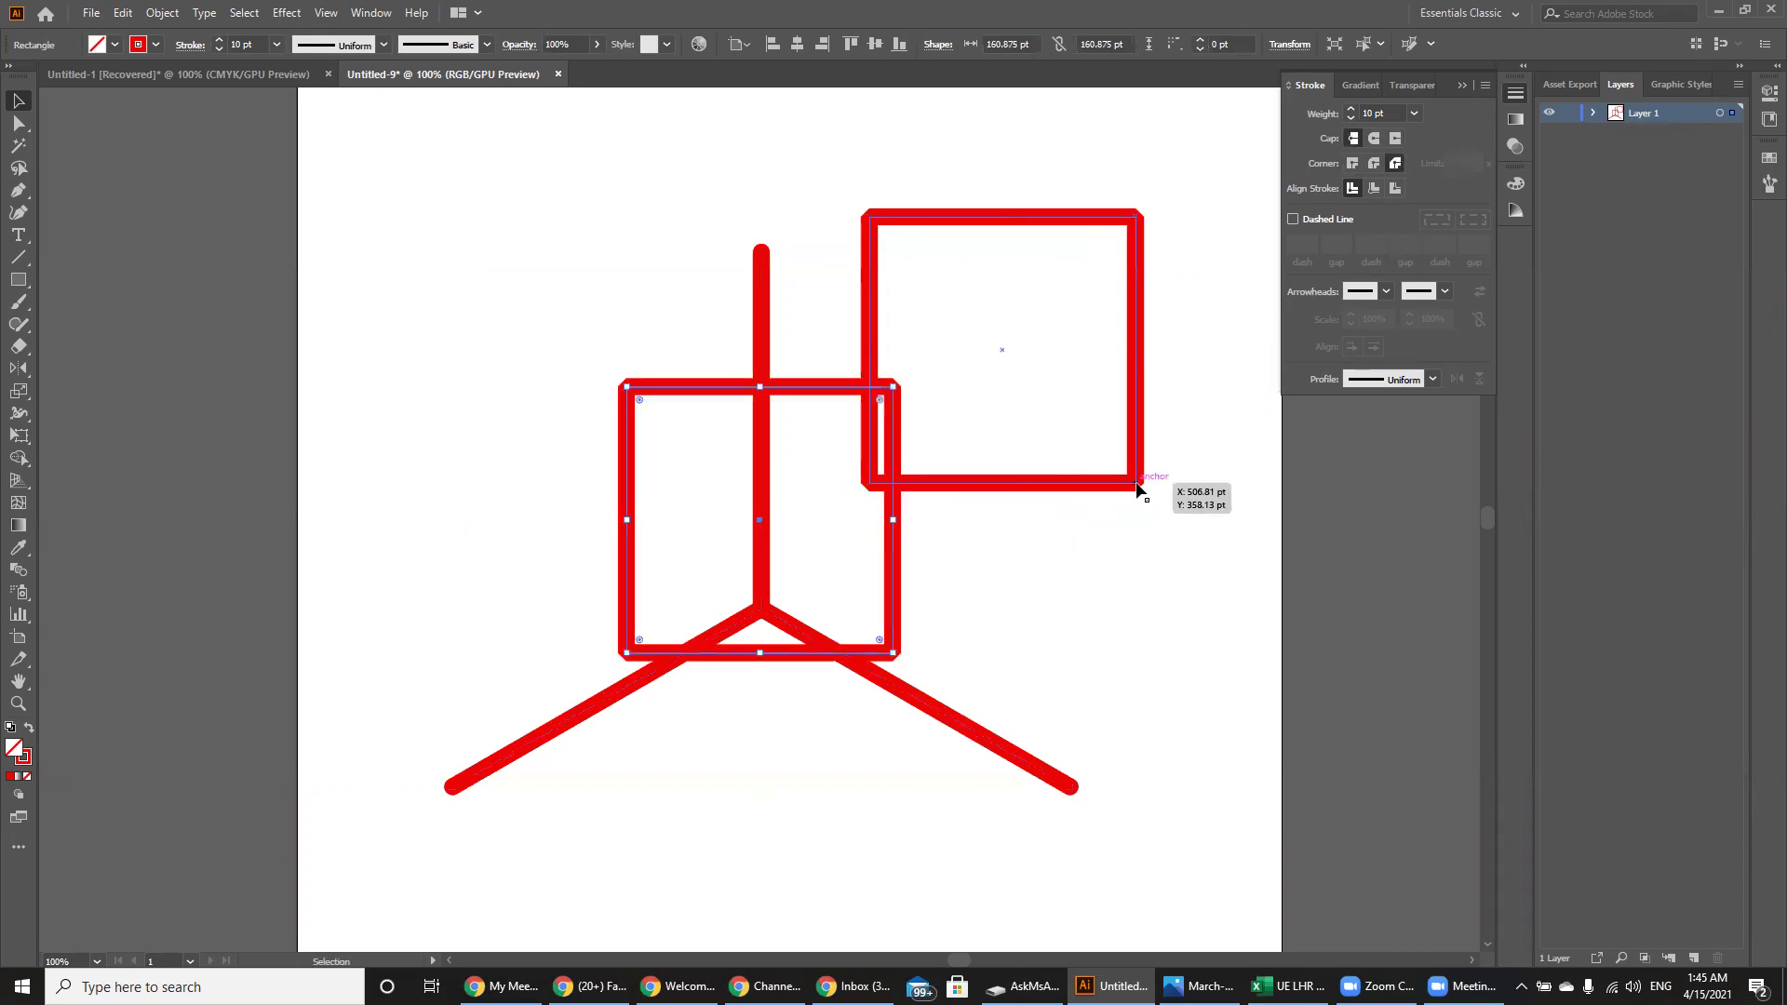
click(991, 745)
drag(1073, 787, 547, 331)
- Scale the pasted square down to about 36 pt and place it between the three-armed figure and the large square
drag(660, 395, 607, 491)
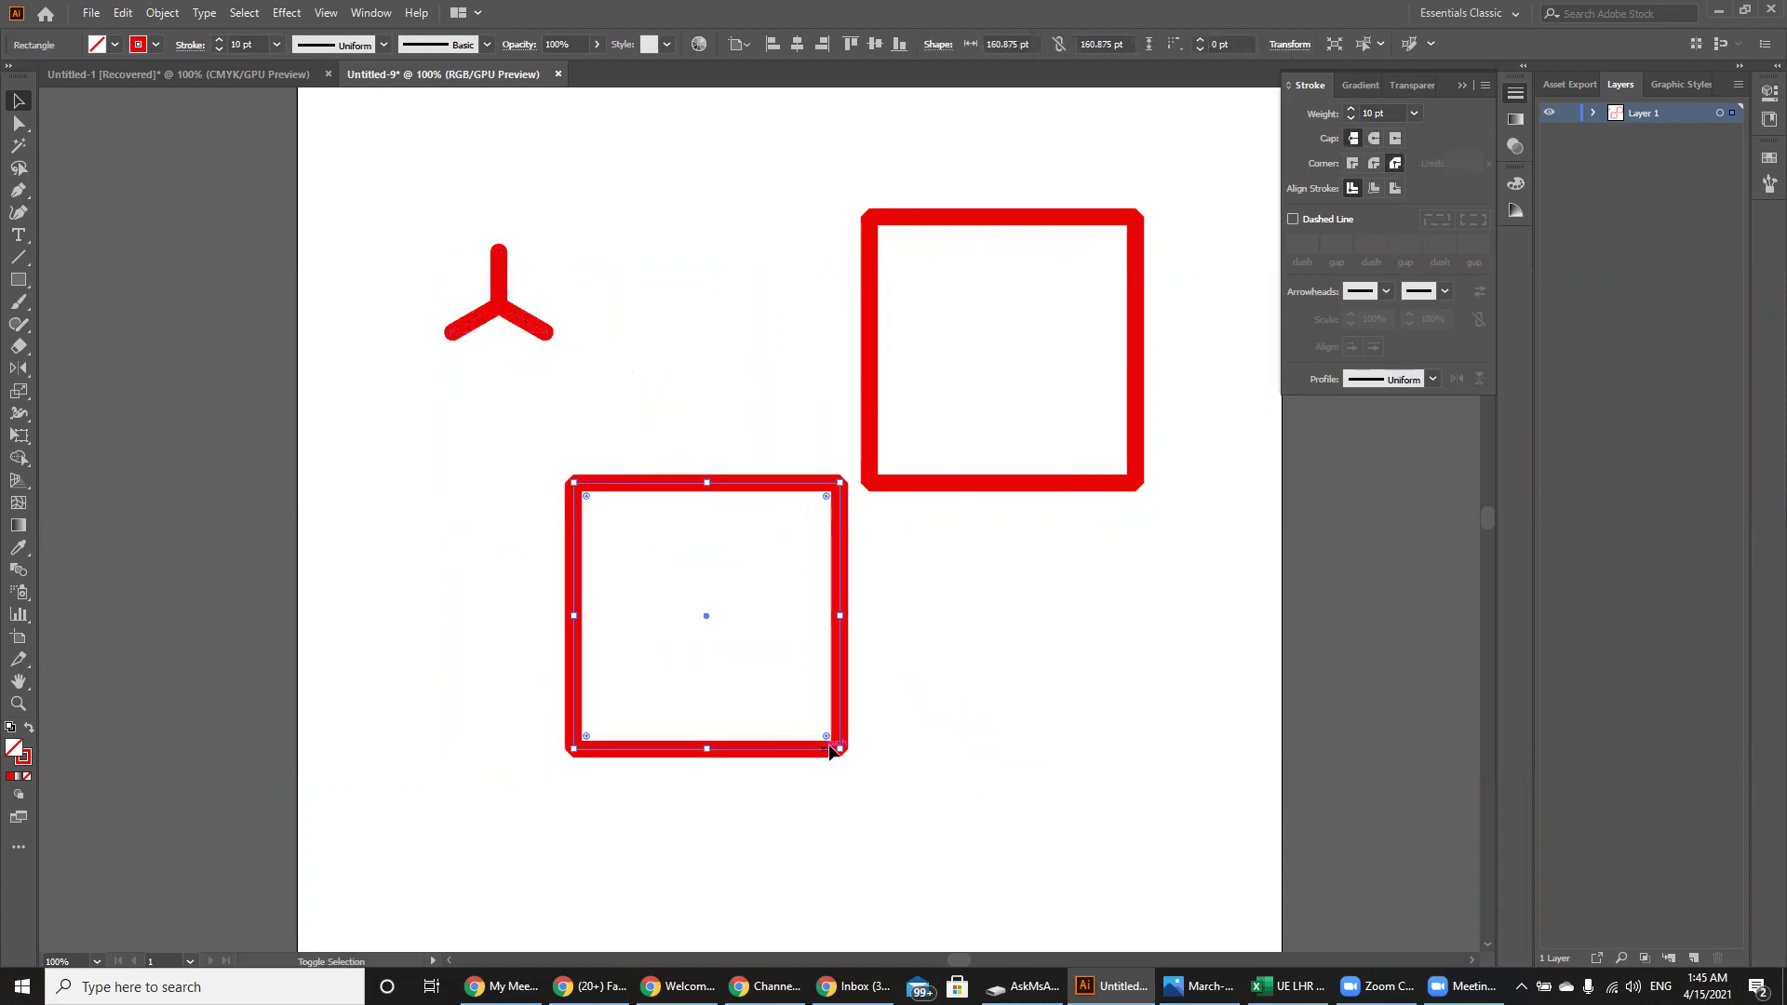
drag(836, 746, 689, 601)
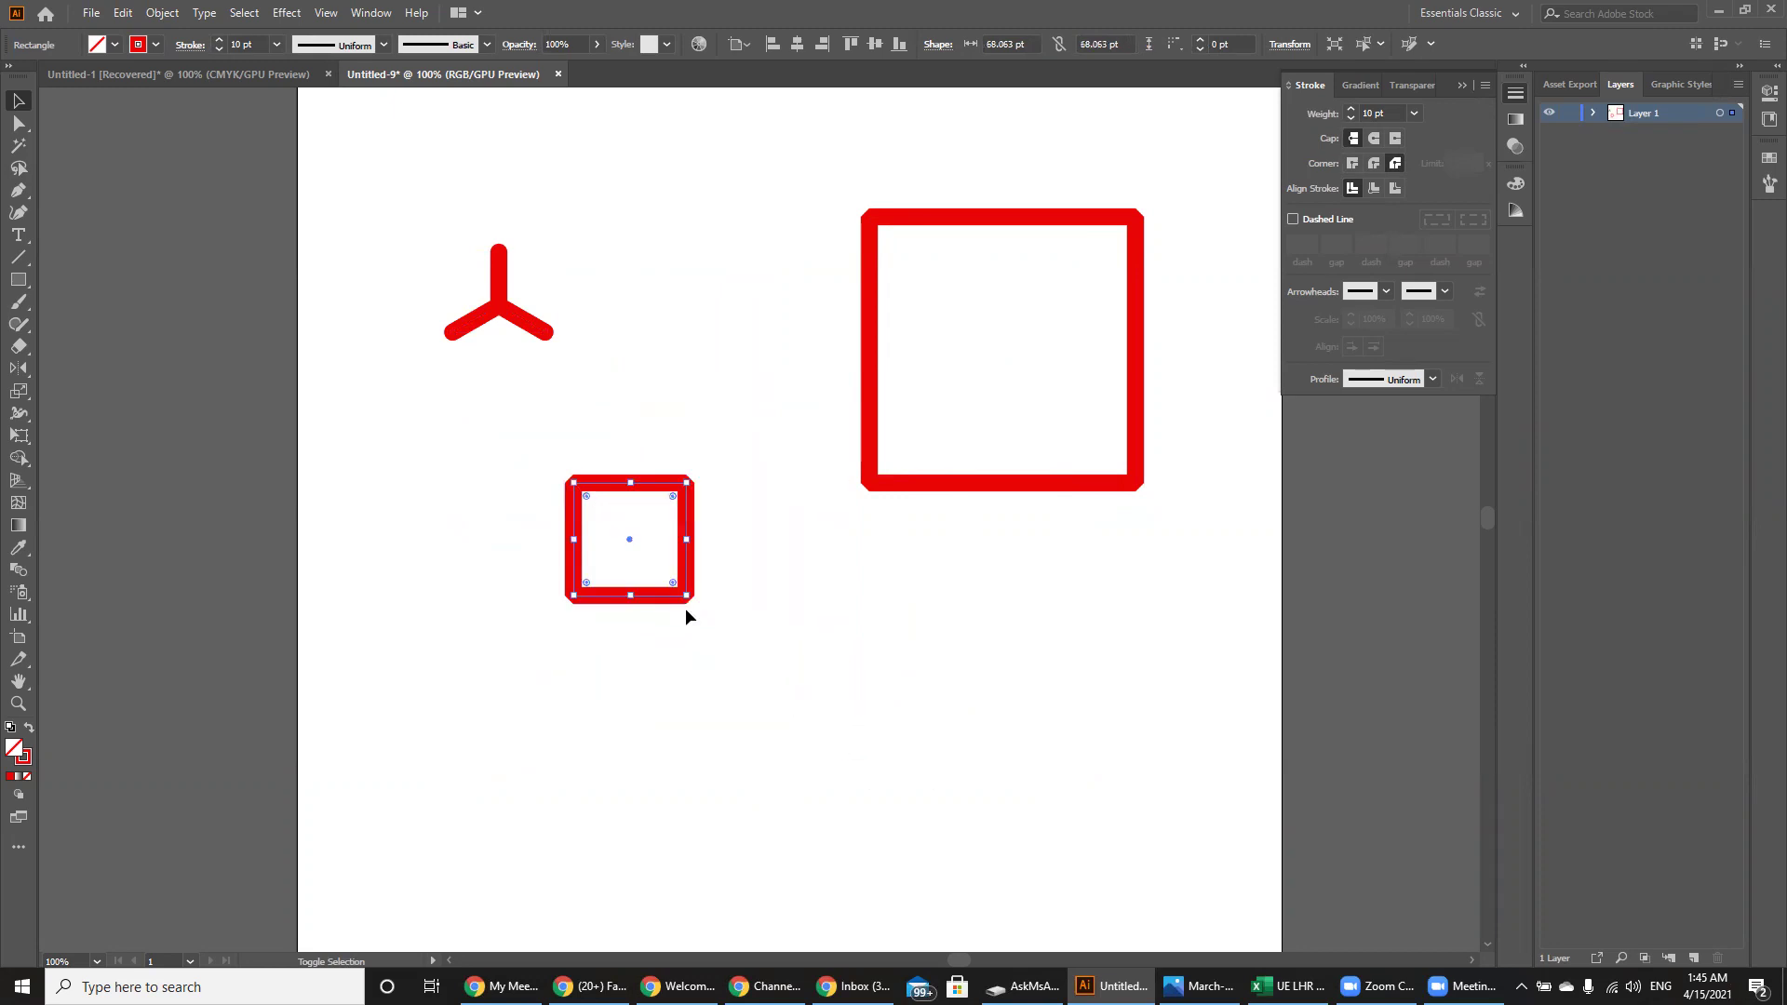
click(717, 639)
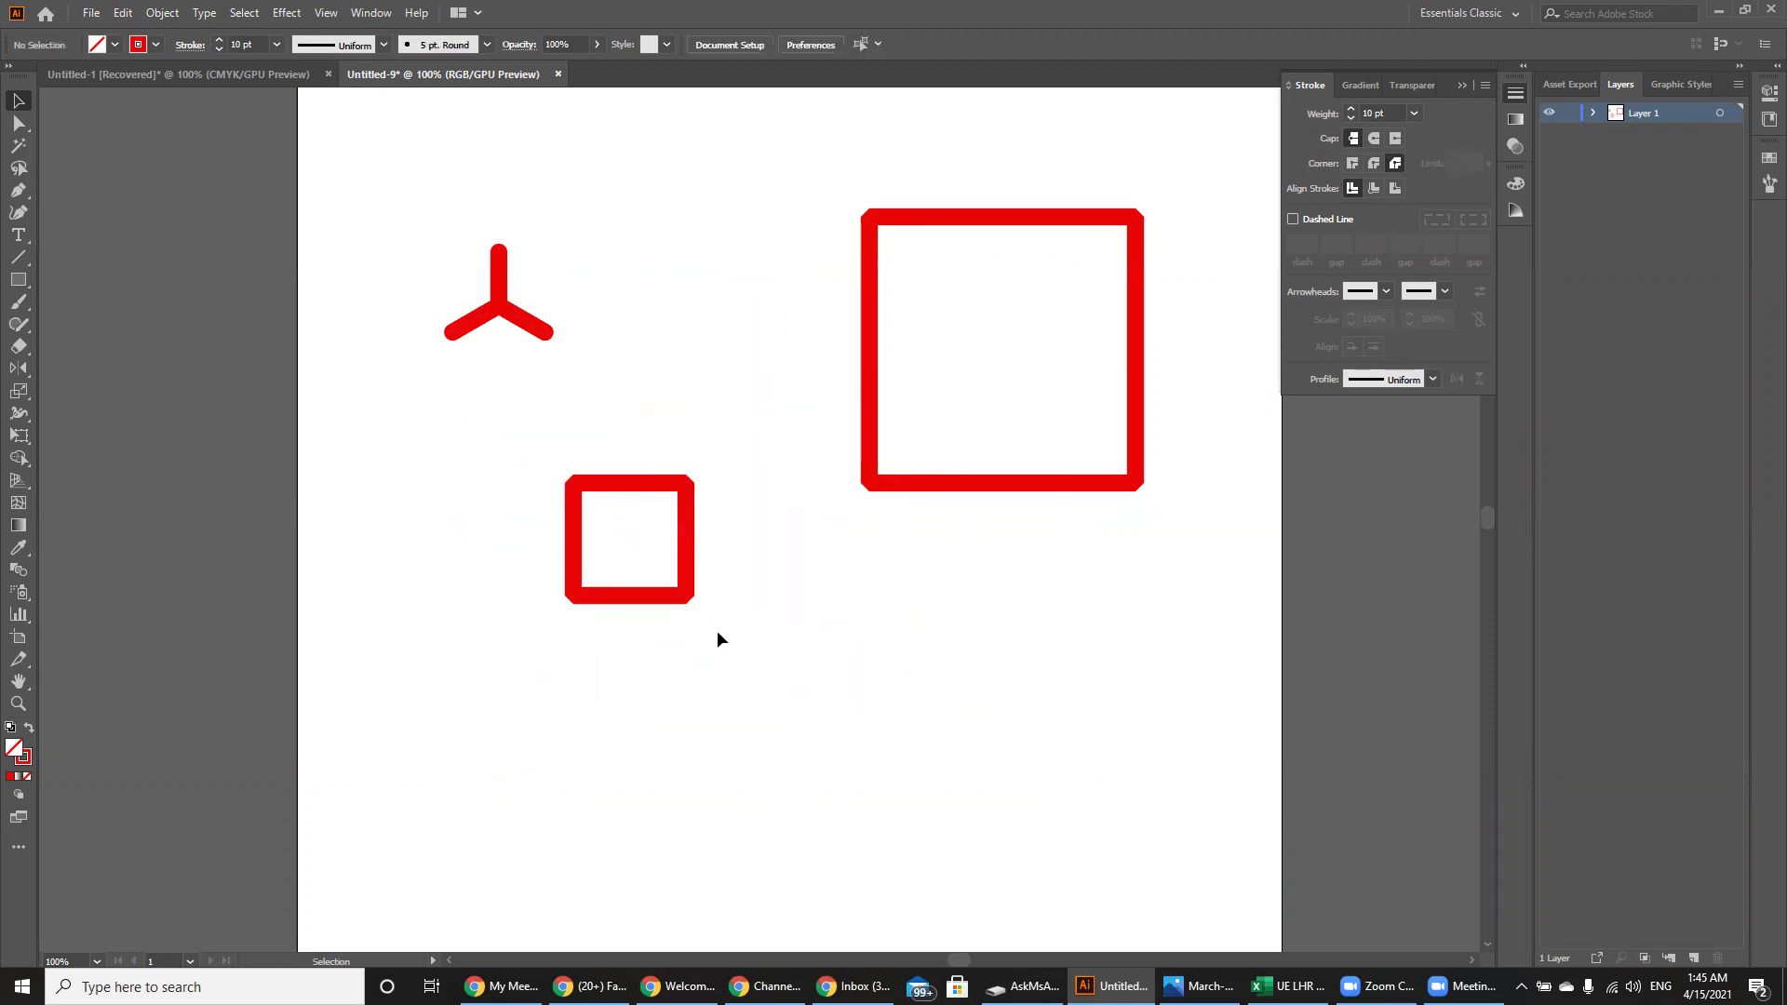
click(682, 598)
drag(693, 599, 771, 399)
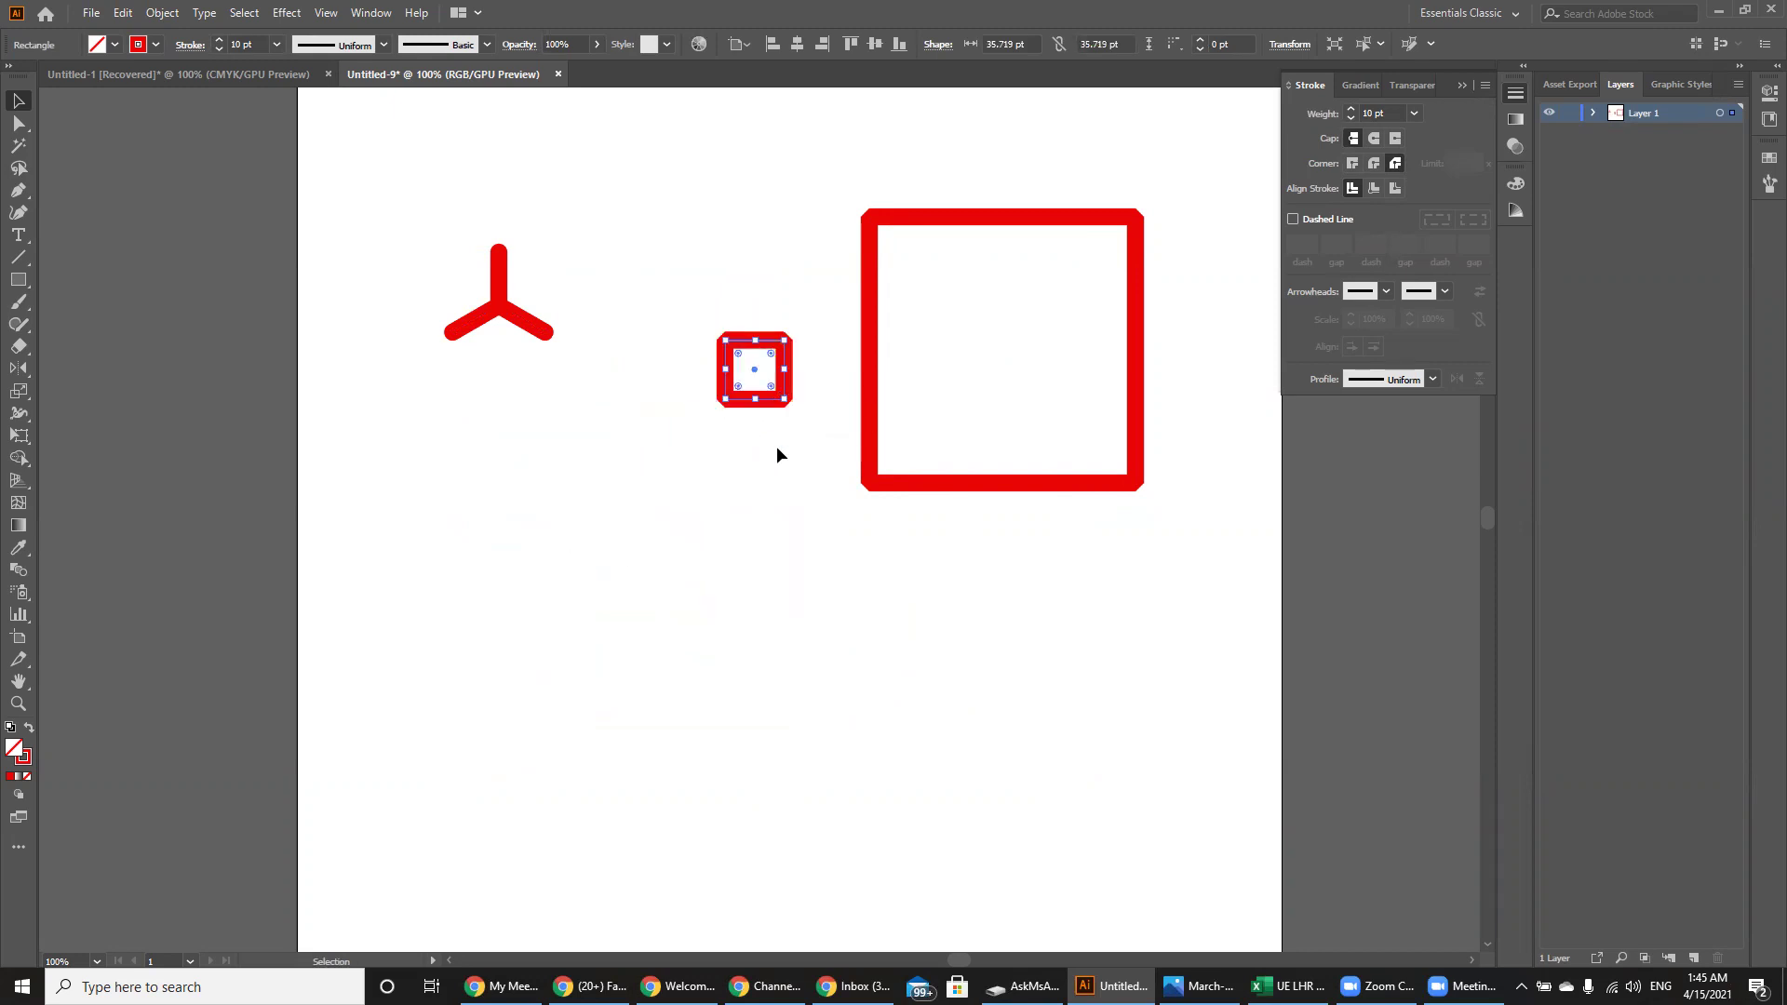
click(776, 445)
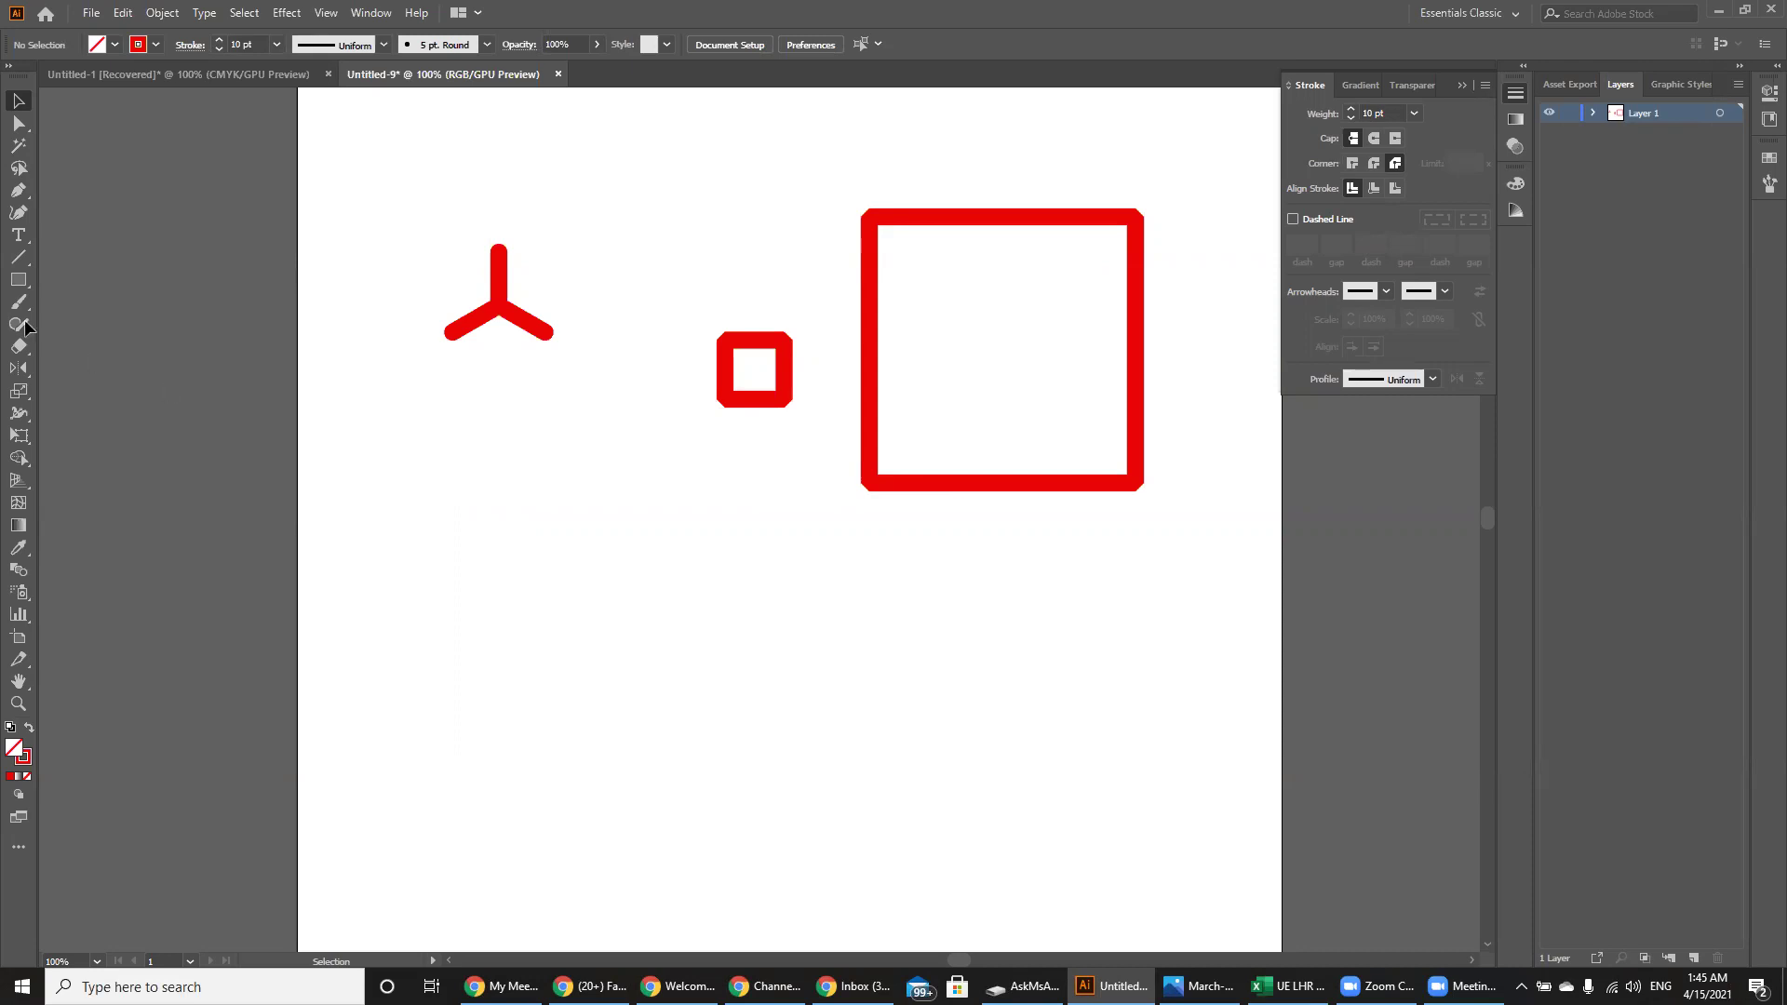
- Draw a rectangle about 174 × 114 pt below the squares, with a round join and corners rounded to about 12.4 pt
click(18, 279)
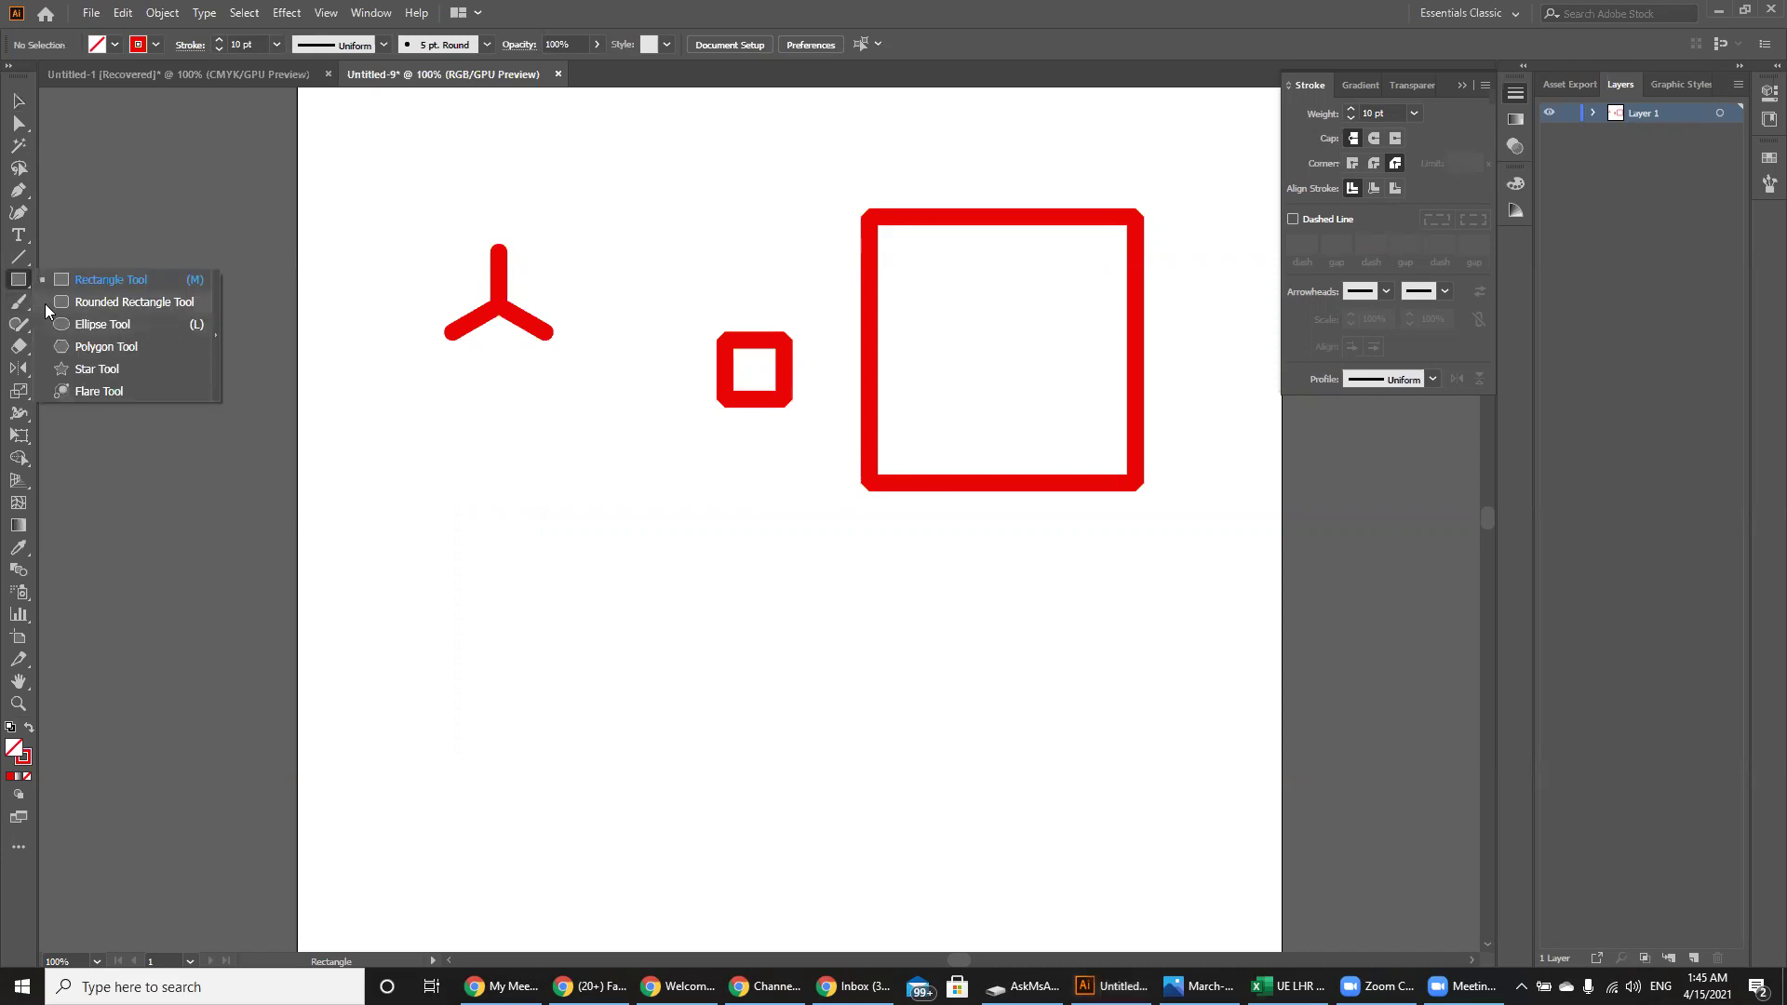
click(45, 303)
mouse_move(574, 579)
mouse_down()
mouse_move(818, 726)
mouse_move(785, 770)
mouse_move(861, 769)
mouse_up()
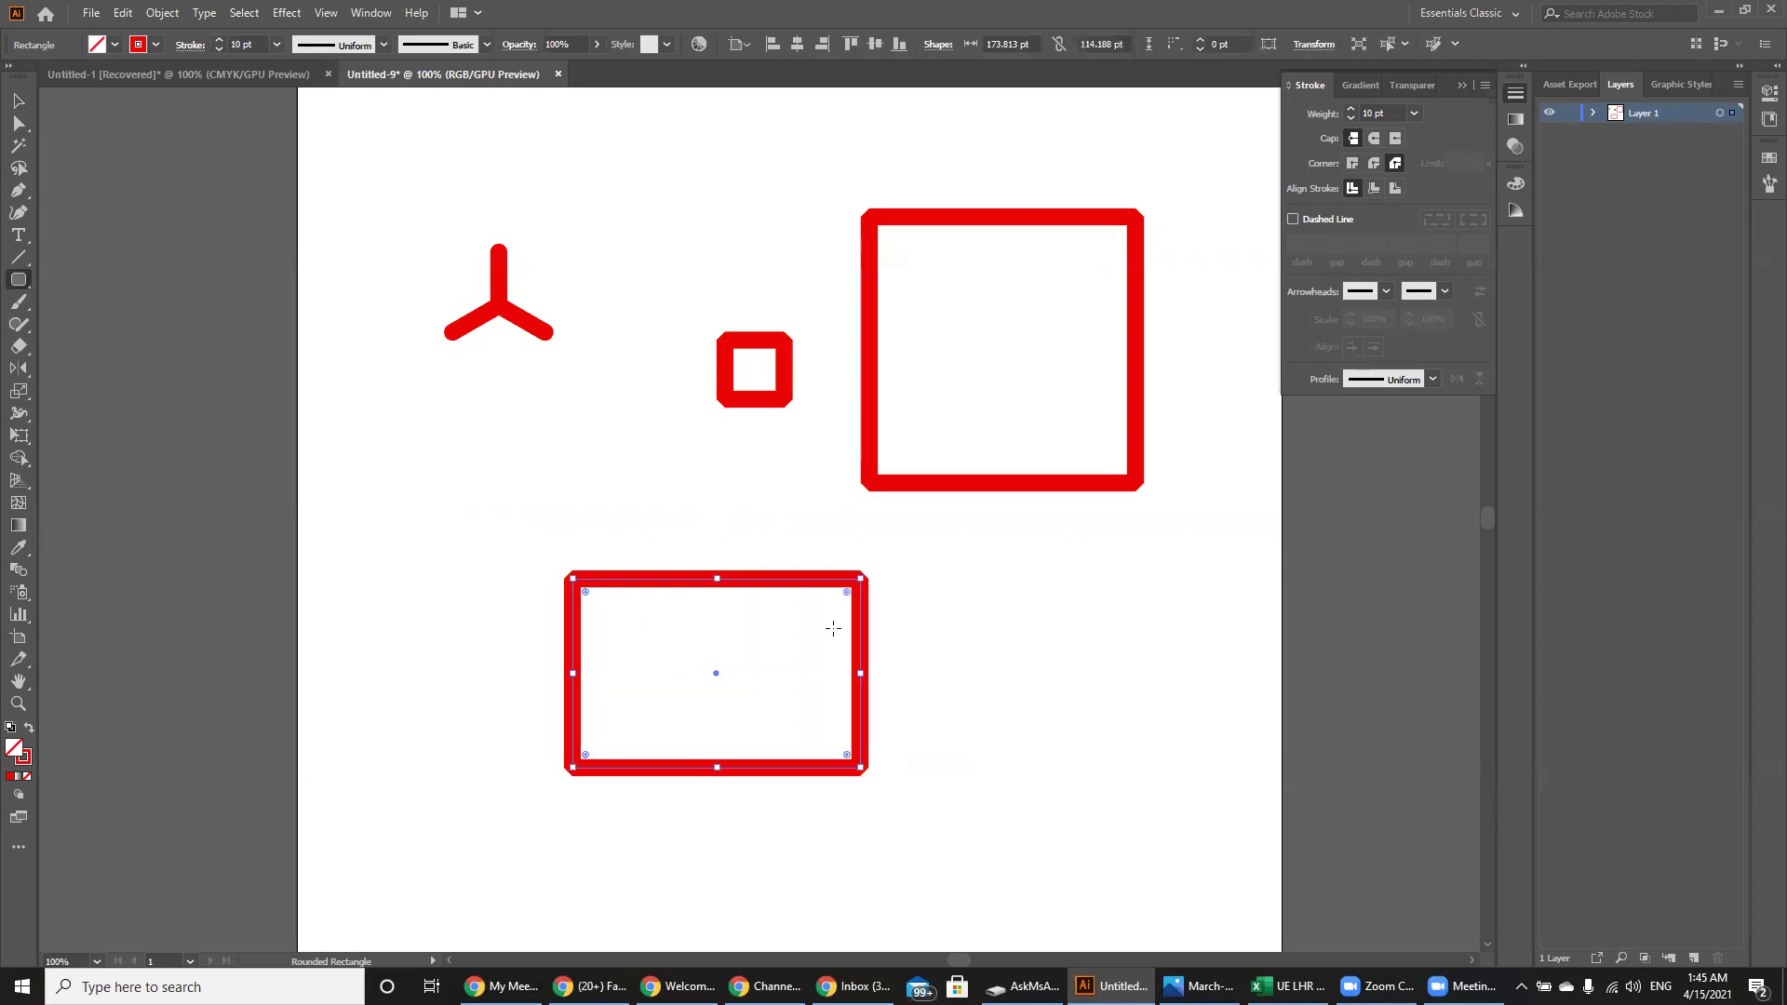
click(1374, 168)
drag(847, 593, 840, 601)
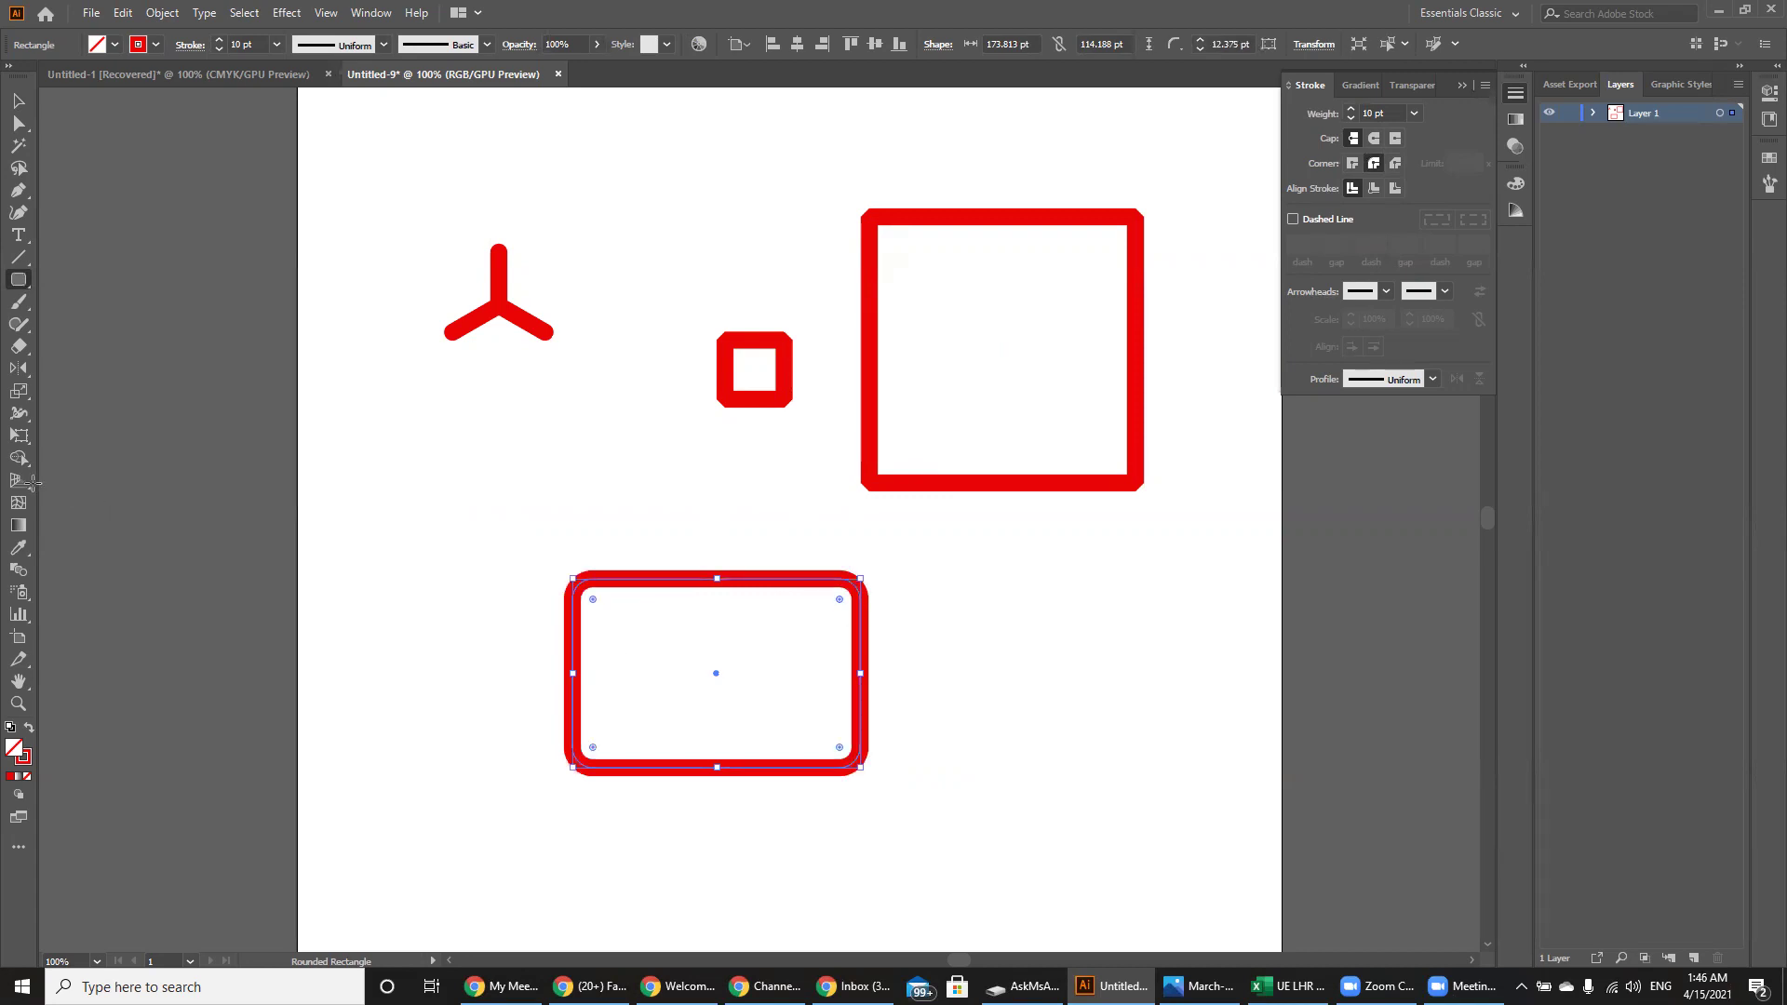
- Set the rounded rectangle's stroke weight to 5 pt
double_click(237, 44)
text(5)
key(Return)
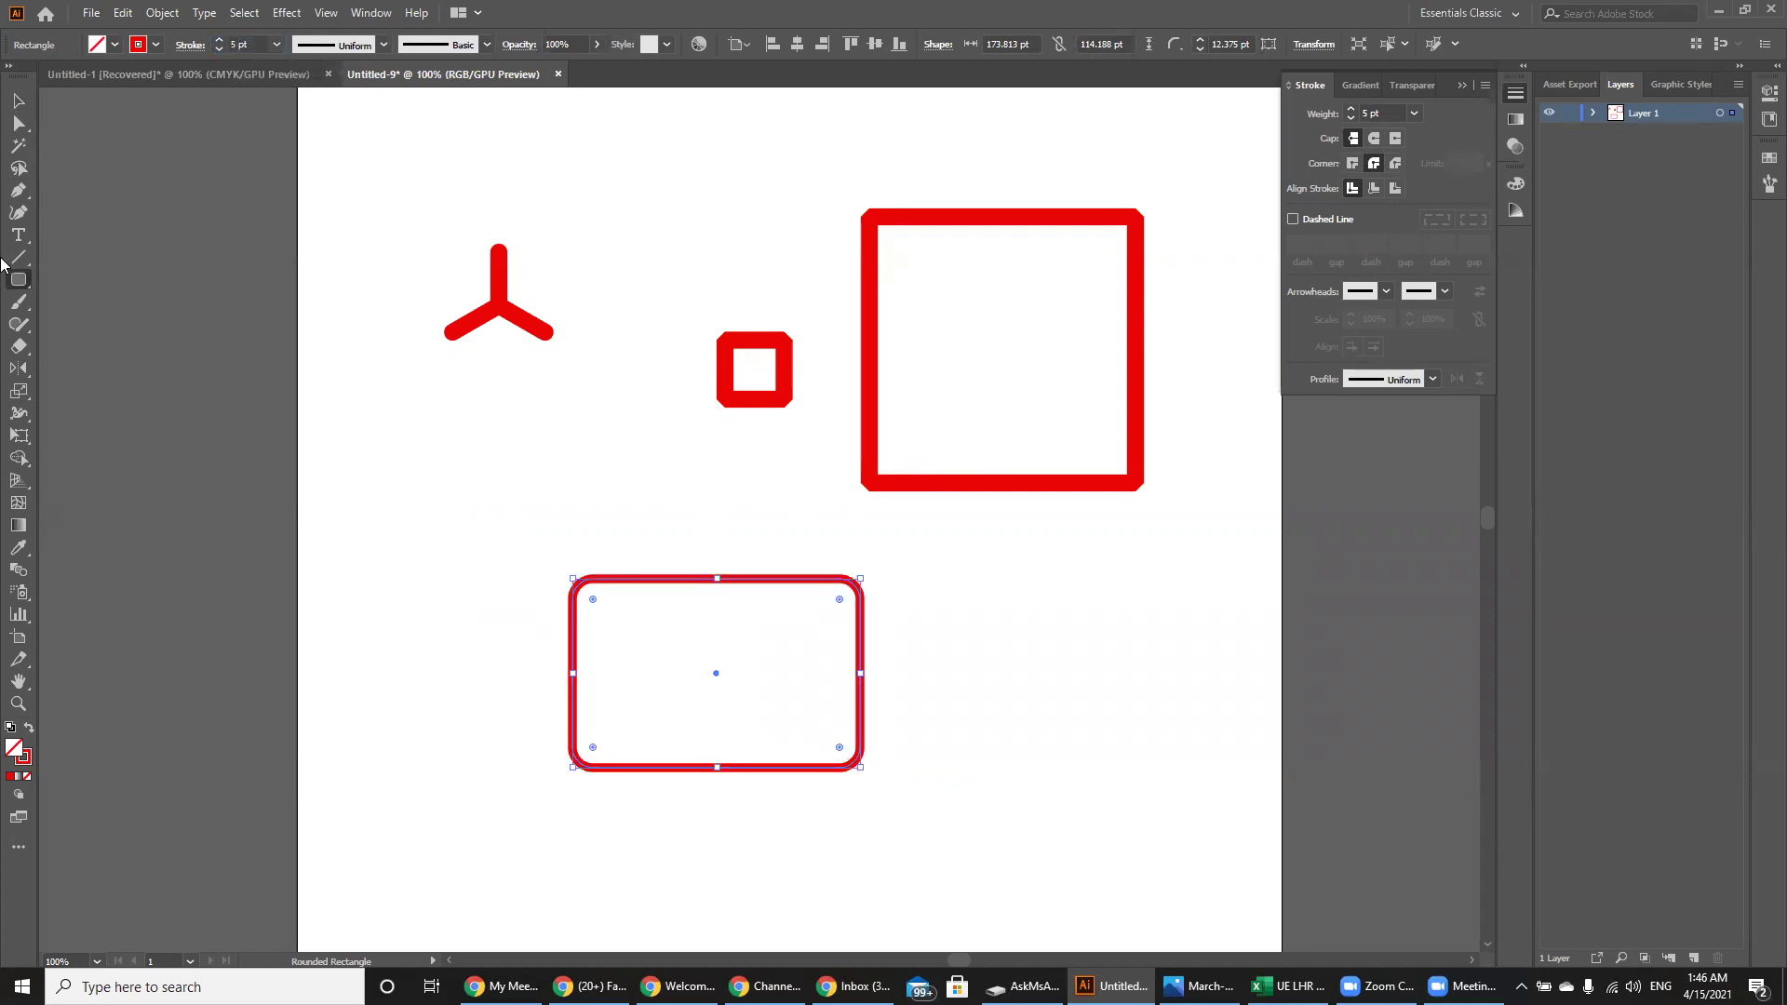
- Create a three-sided polygon, shrink it to about 95 × 110 pt and place it pointing right in the artboard's lower-left corner
drag(18, 279, 72, 346)
click(659, 673)
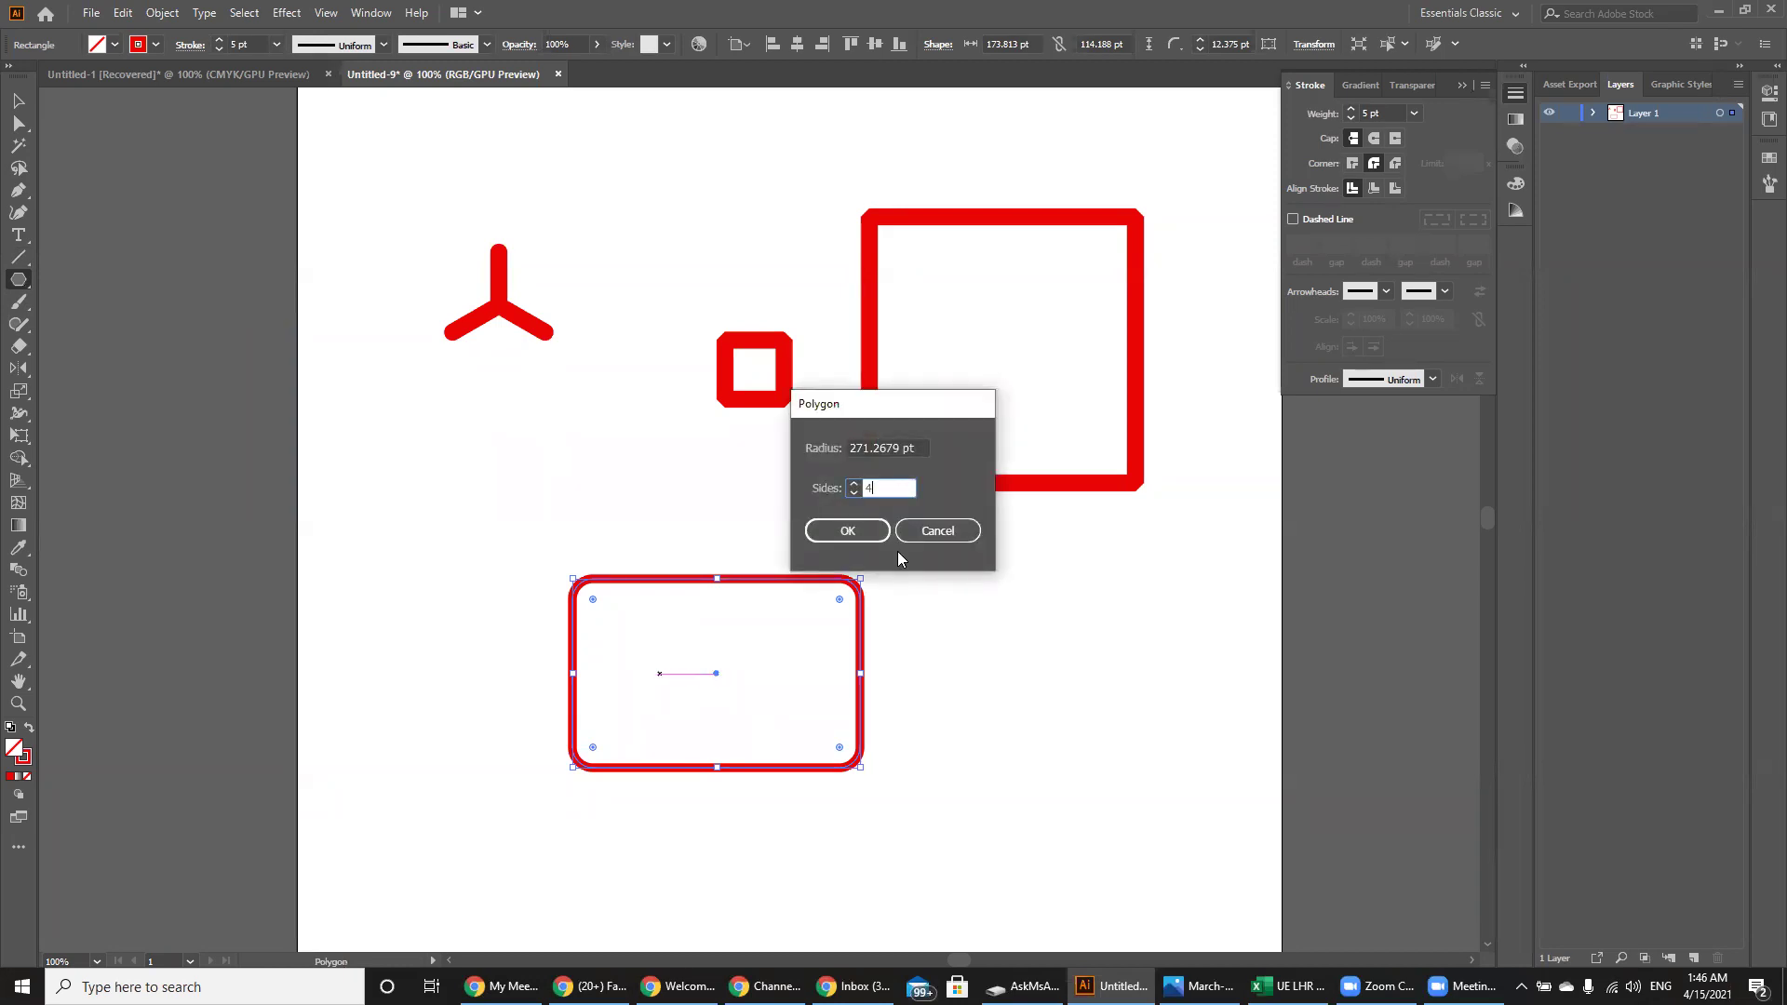
text(3)
key(Return)
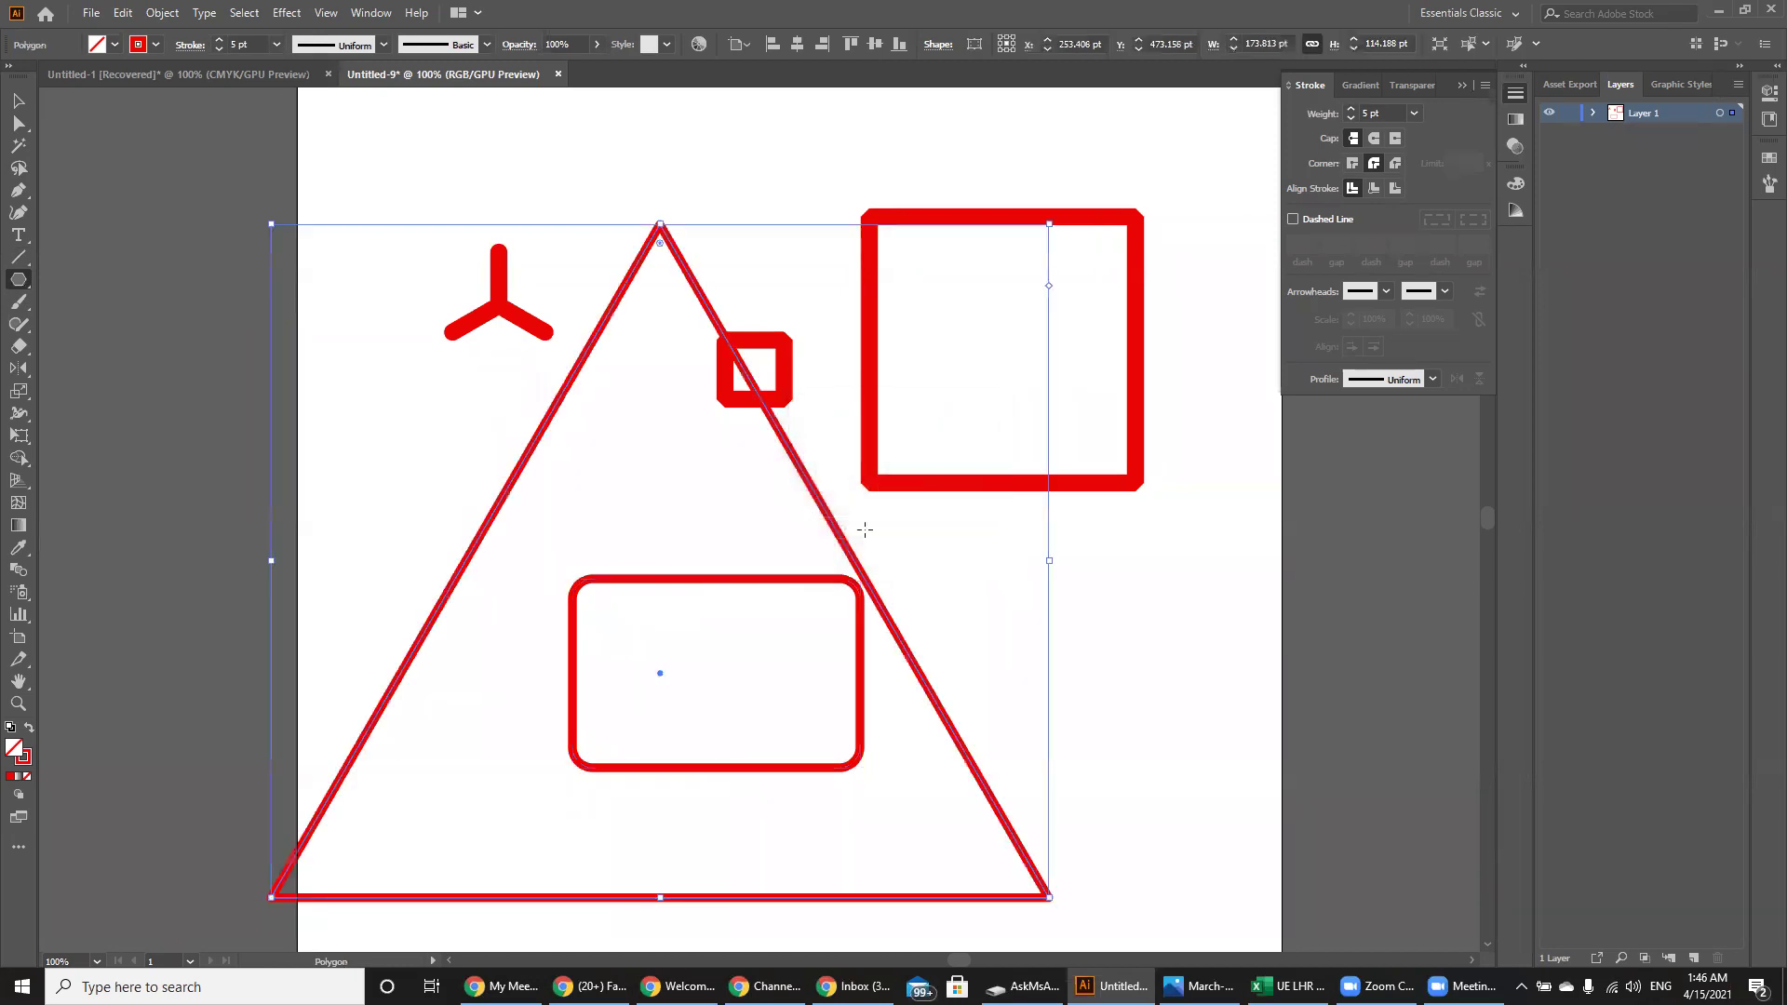
drag(1049, 225, 485, 802)
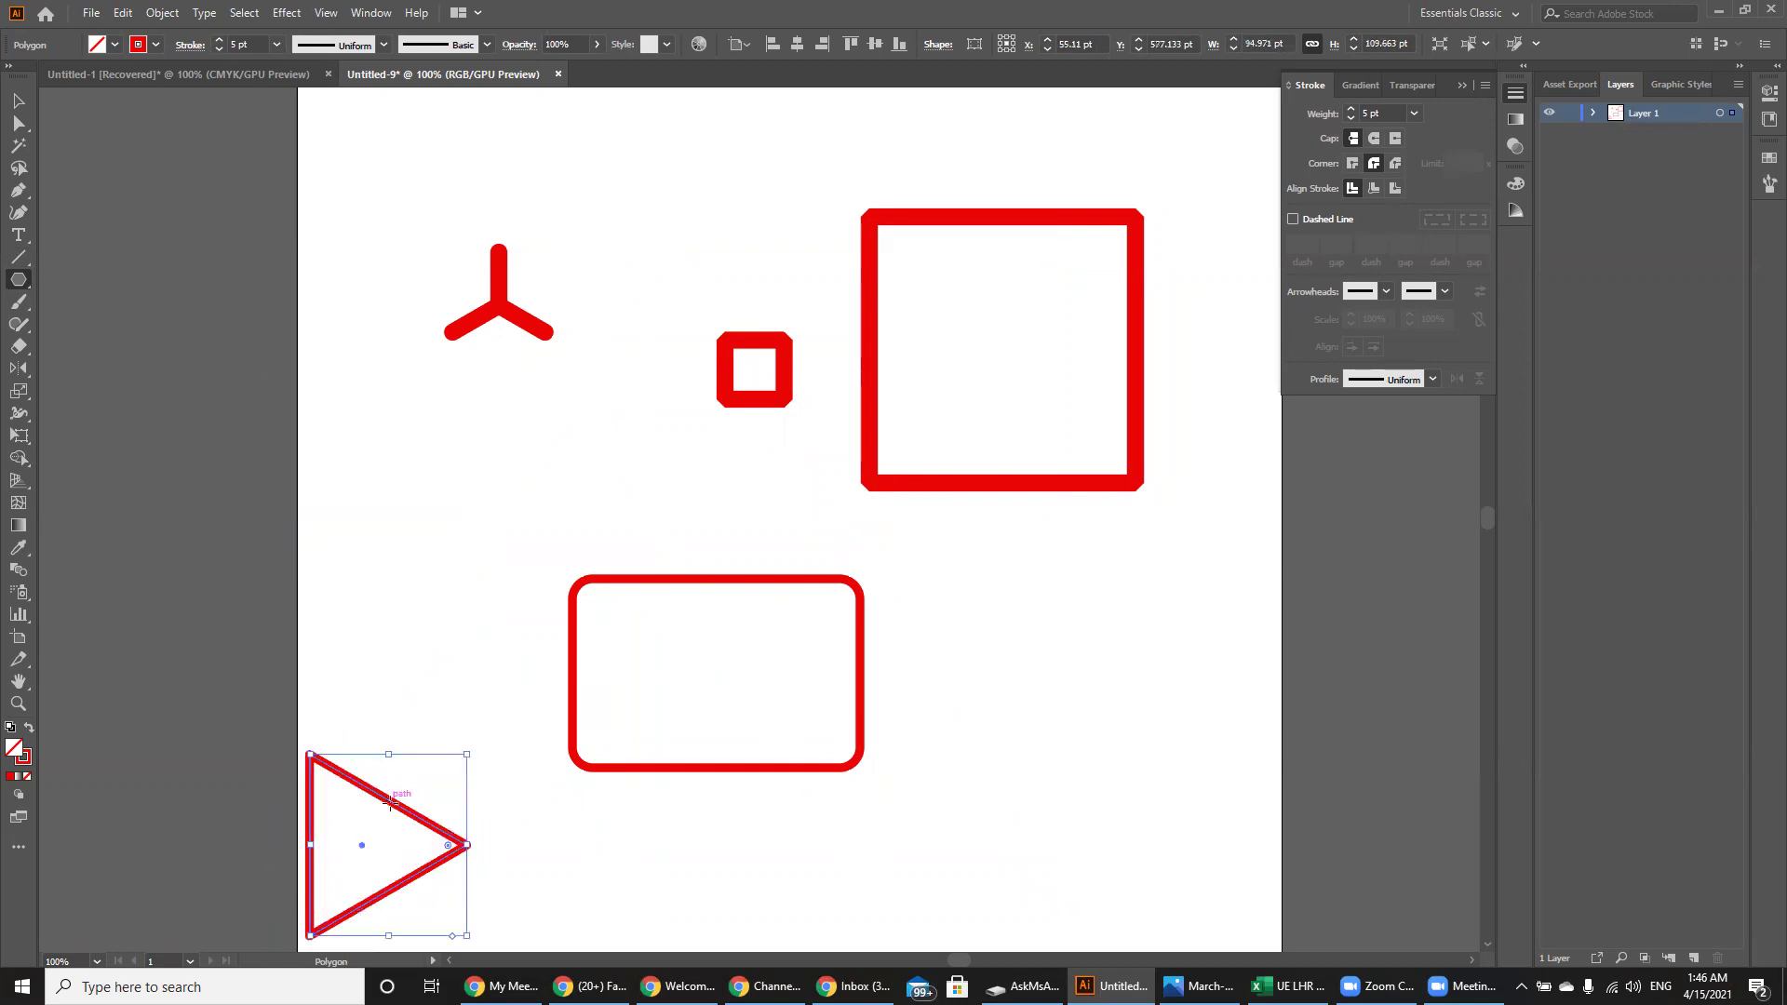
key(v)
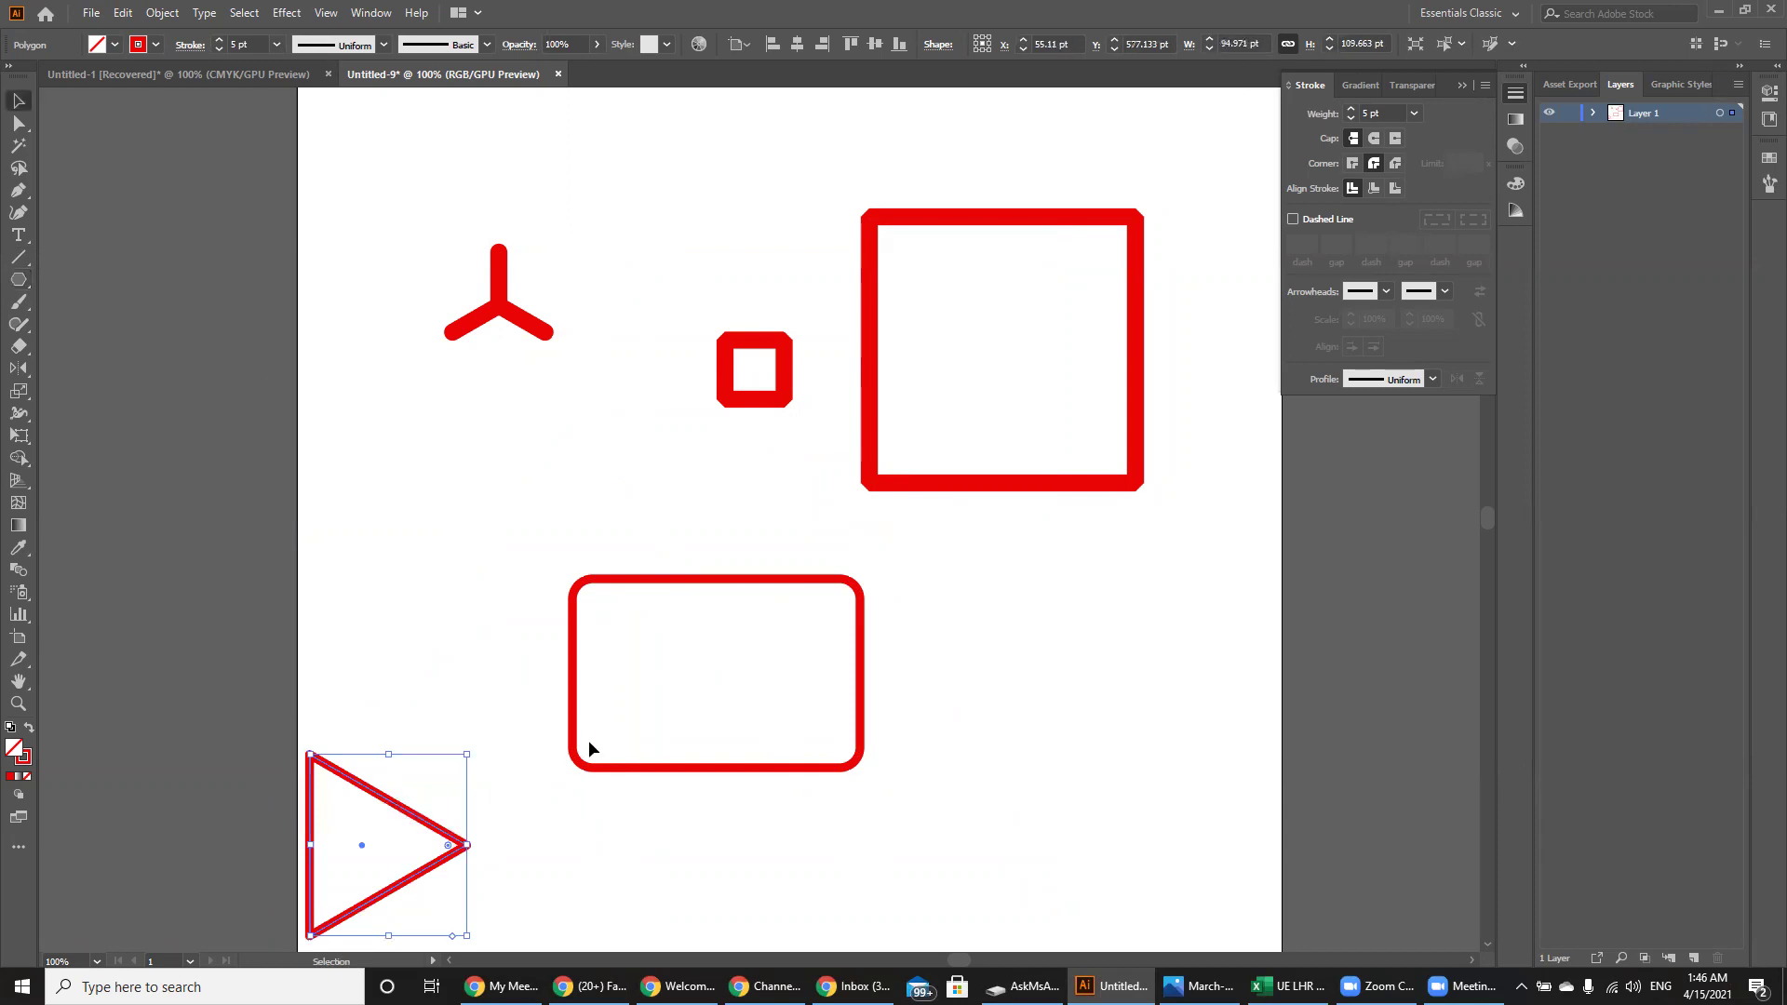
- Place the triangle inside the rounded rectangle with rounded corners and shrink it to about 52 × 57 pt
drag(447, 803, 765, 678)
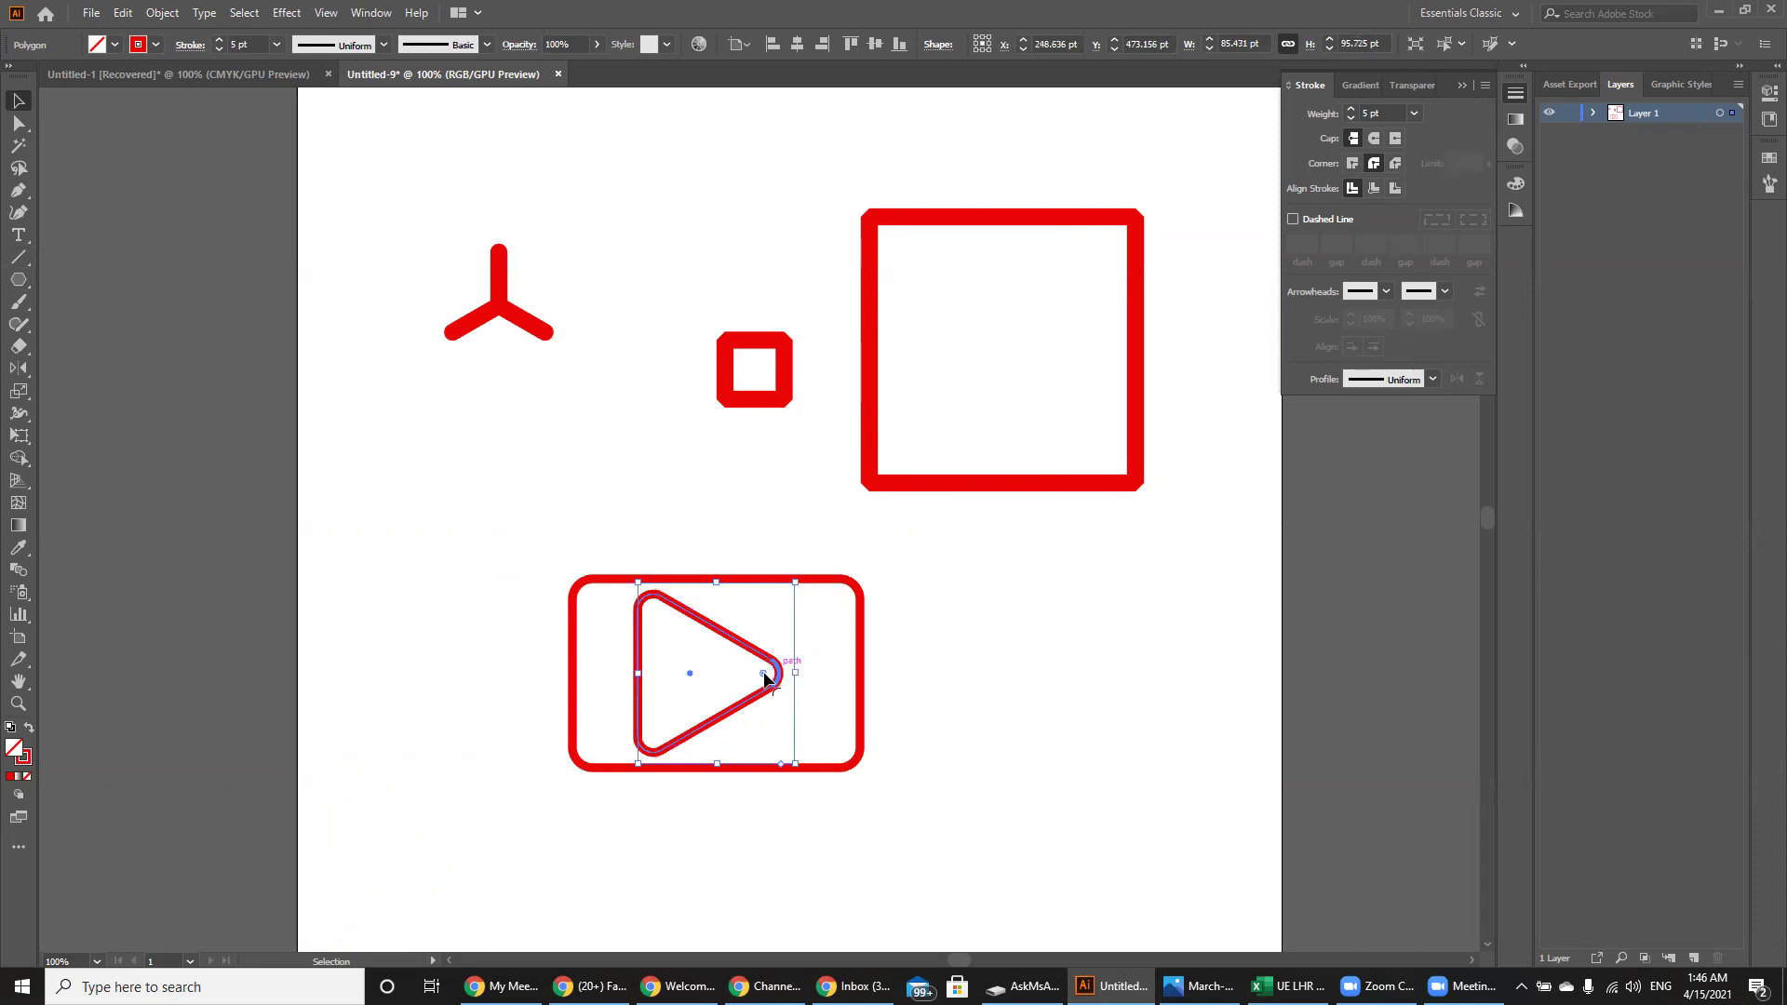
drag(779, 751, 743, 701)
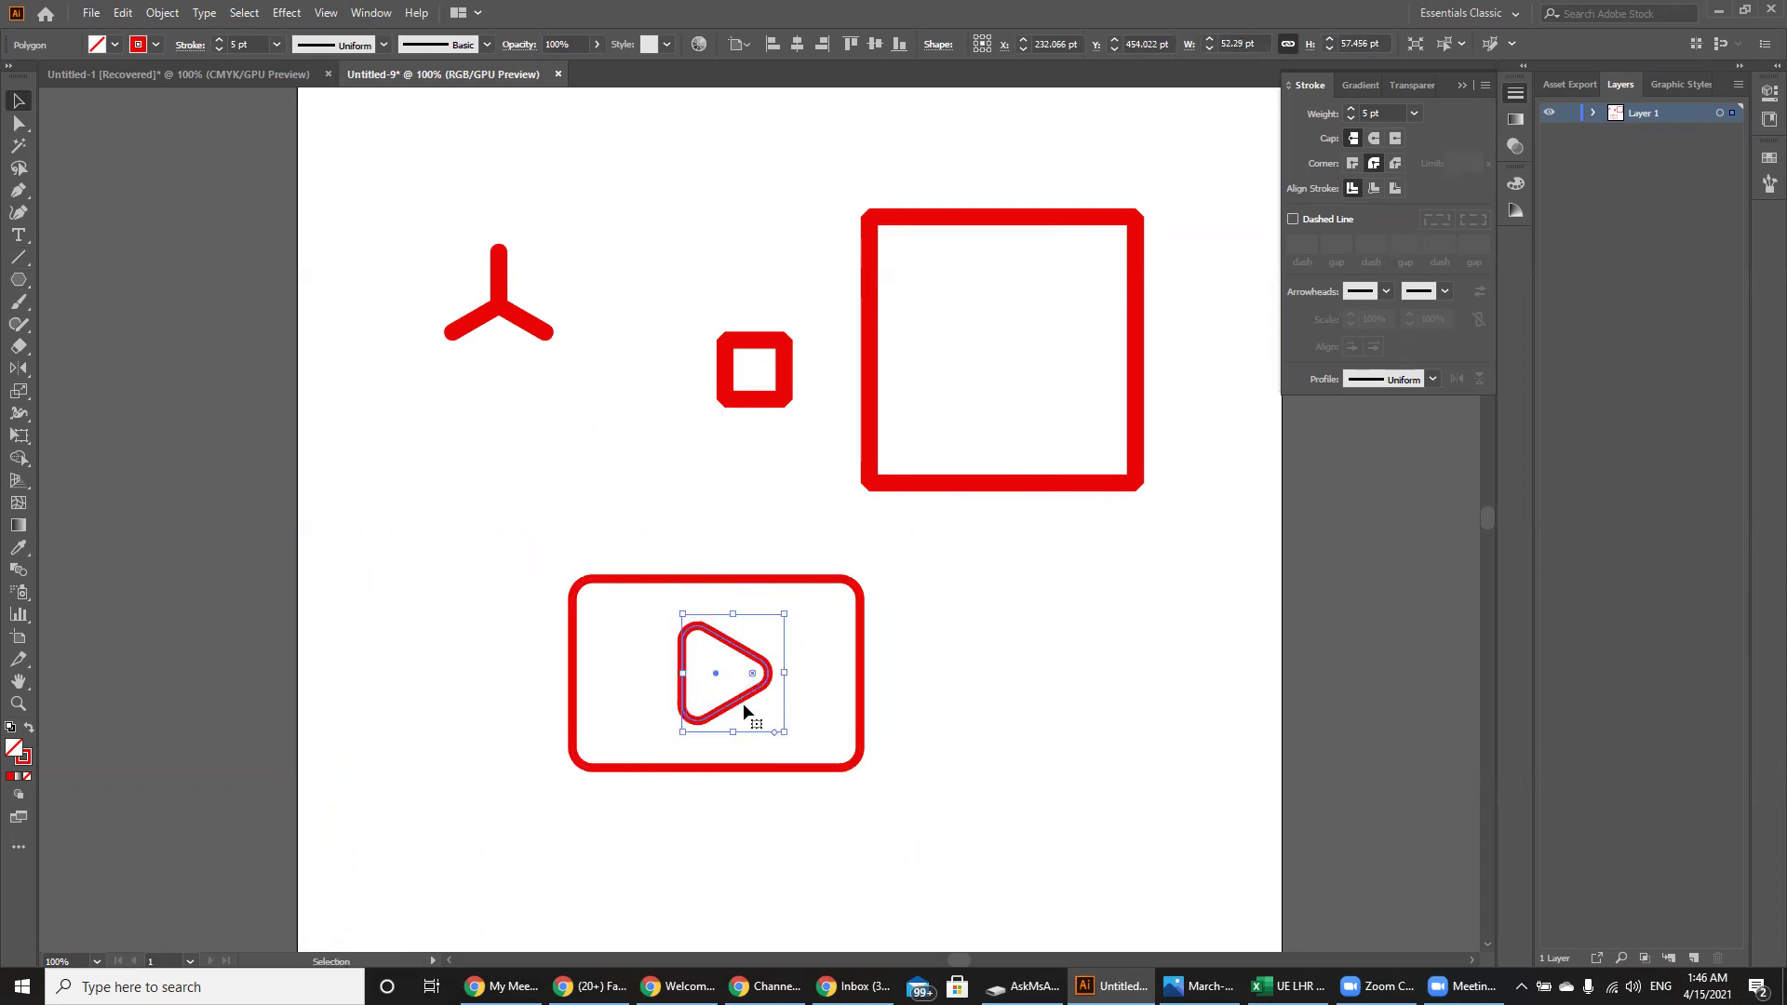
- Duplicate the rounded rectangle with its play triangle, place the copy beside the original and shrink it to about 51 × 34 pt
drag(896, 797, 558, 562)
key(ctrl+c)
key(ctrl+v)
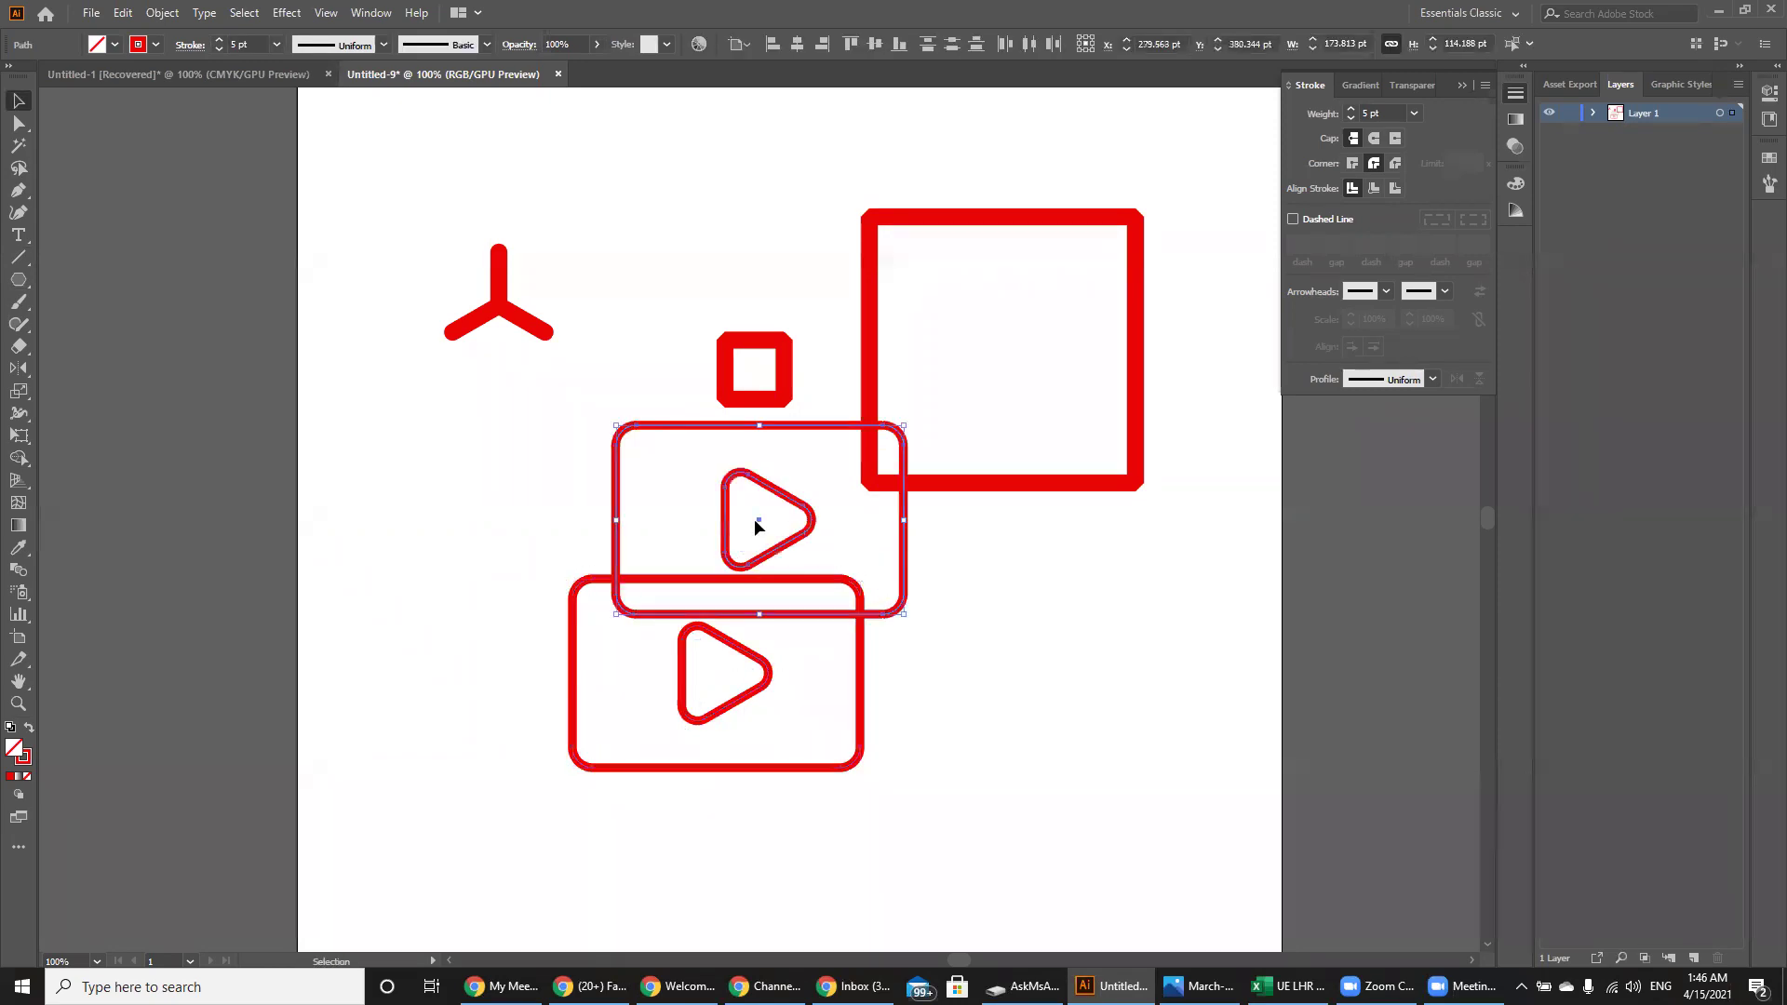
drag(908, 559, 1108, 615)
click(972, 614)
drag(920, 566, 833, 532)
click(806, 523)
drag(917, 574, 1024, 642)
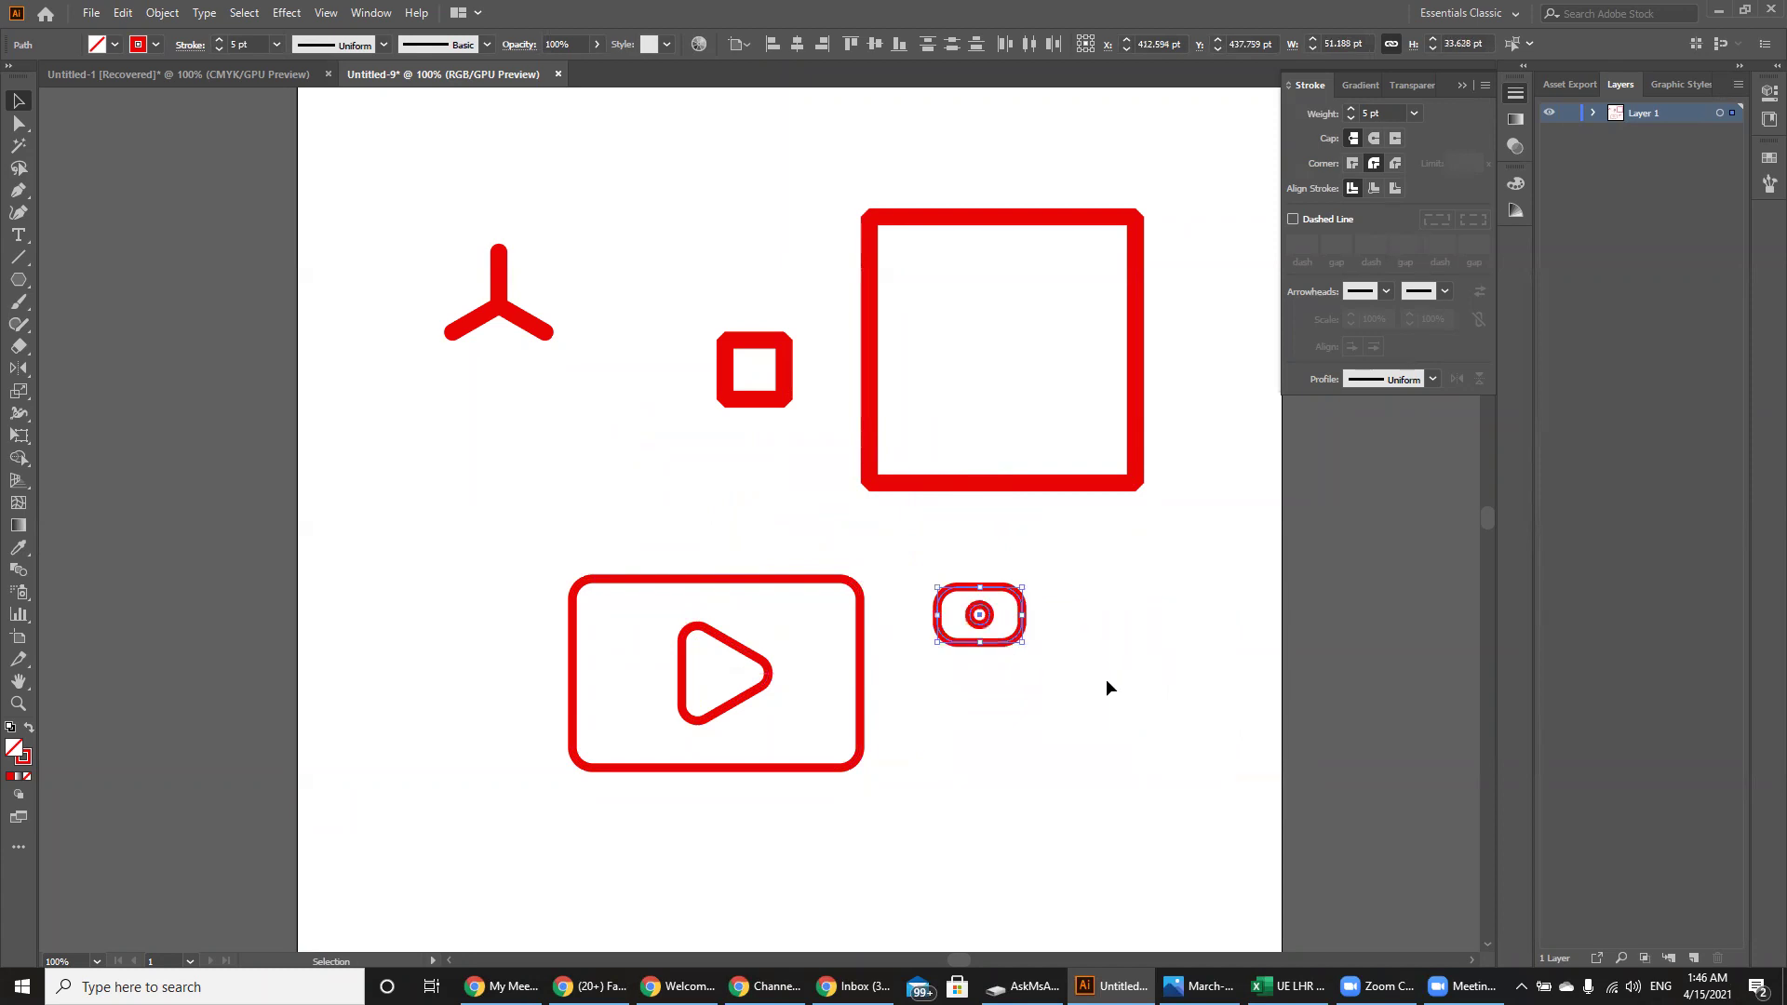
click(1106, 688)
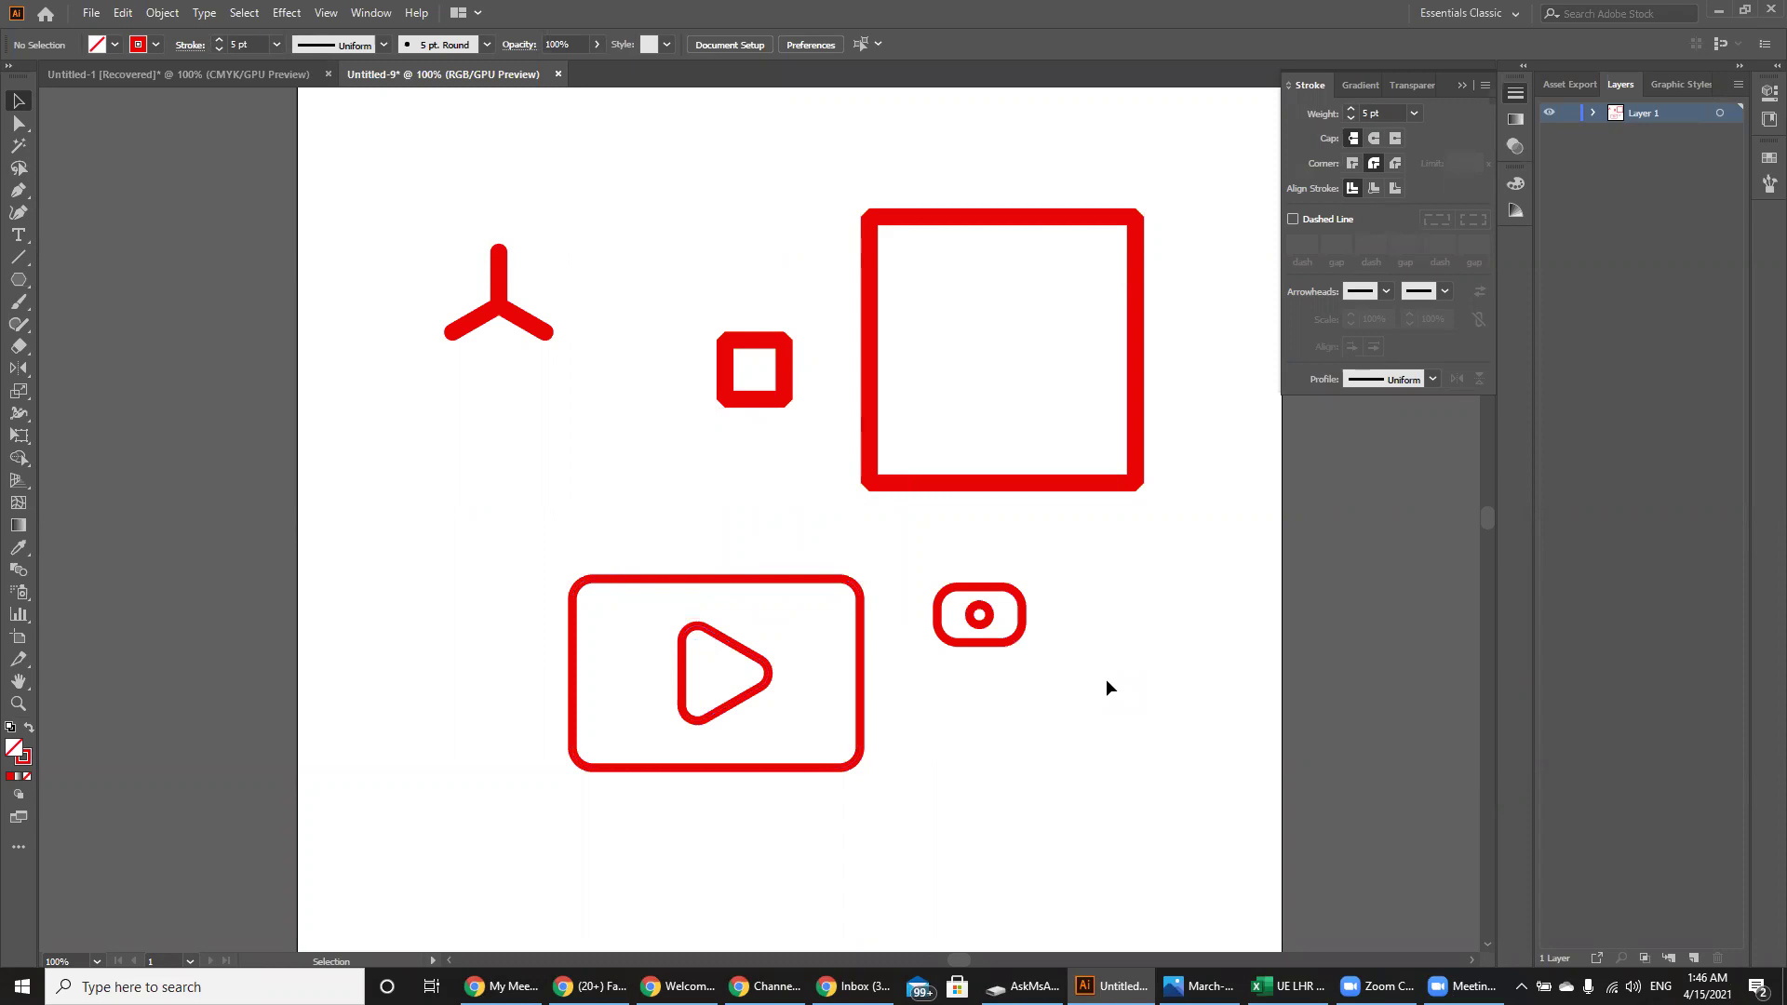
- Undo the copy's reduction and try enlarging the copy beyond the artboard's edge
key(ctrl+minus)
key(ctrl+minus)
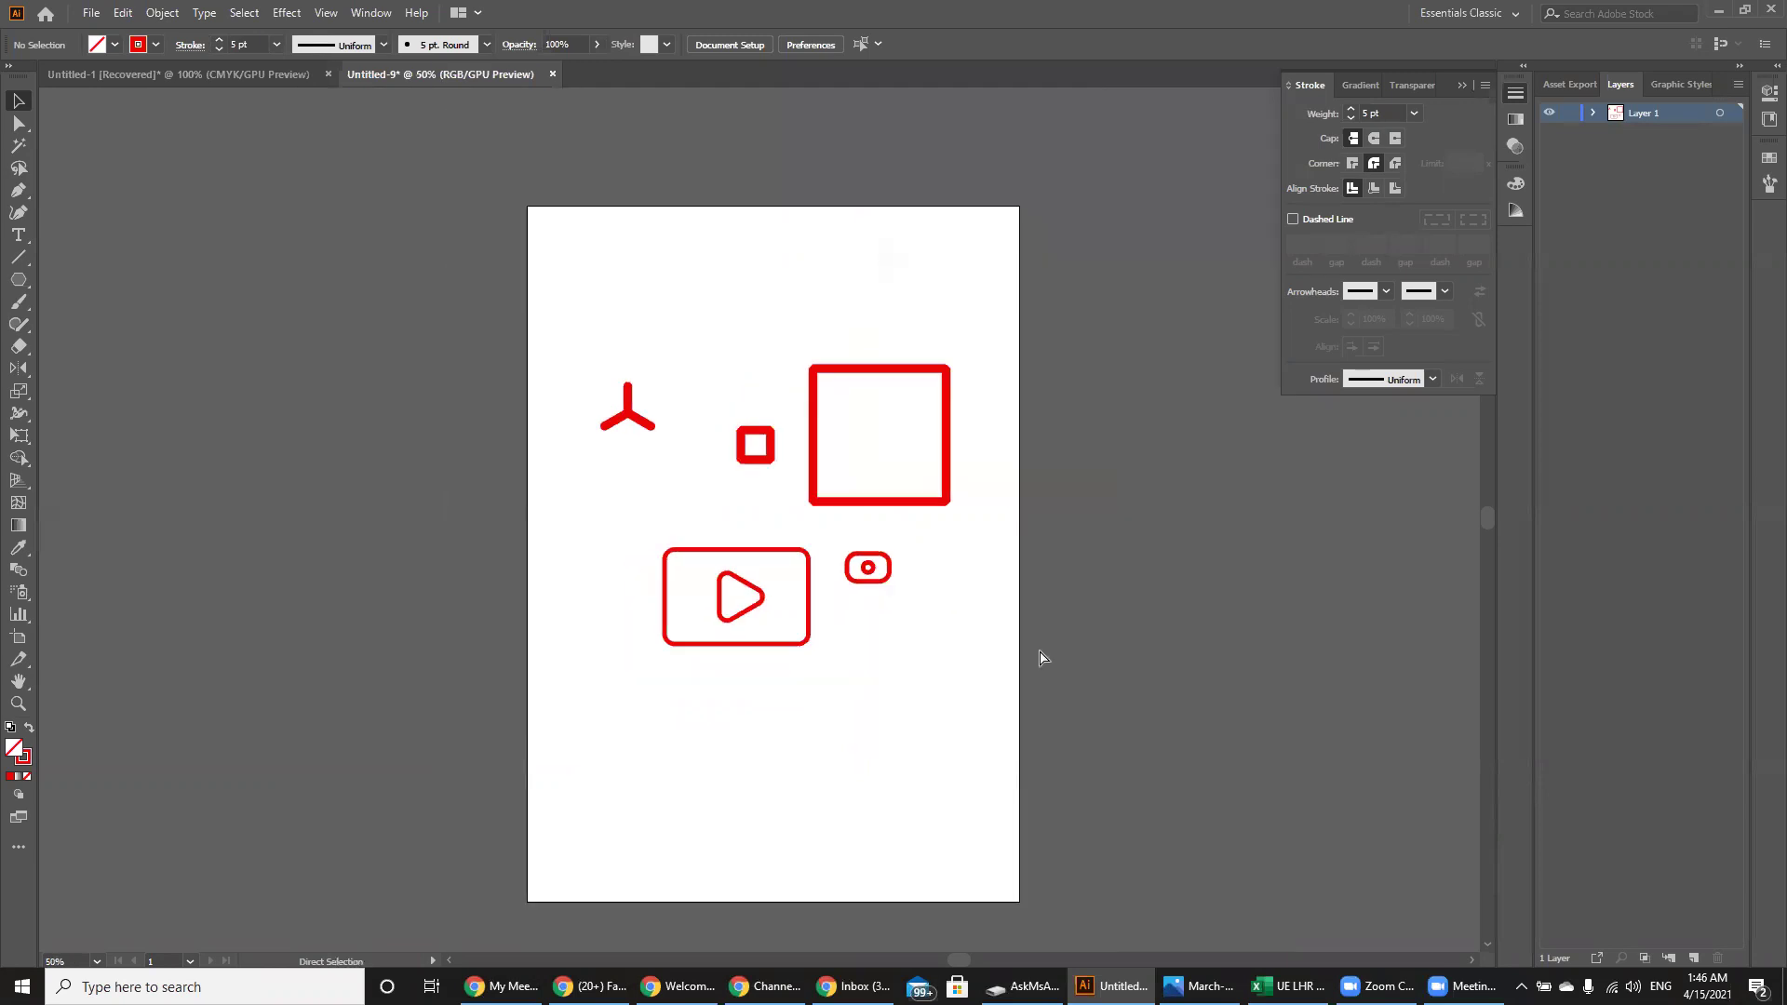
key(ctrl+z)
drag(992, 649, 1380, 895)
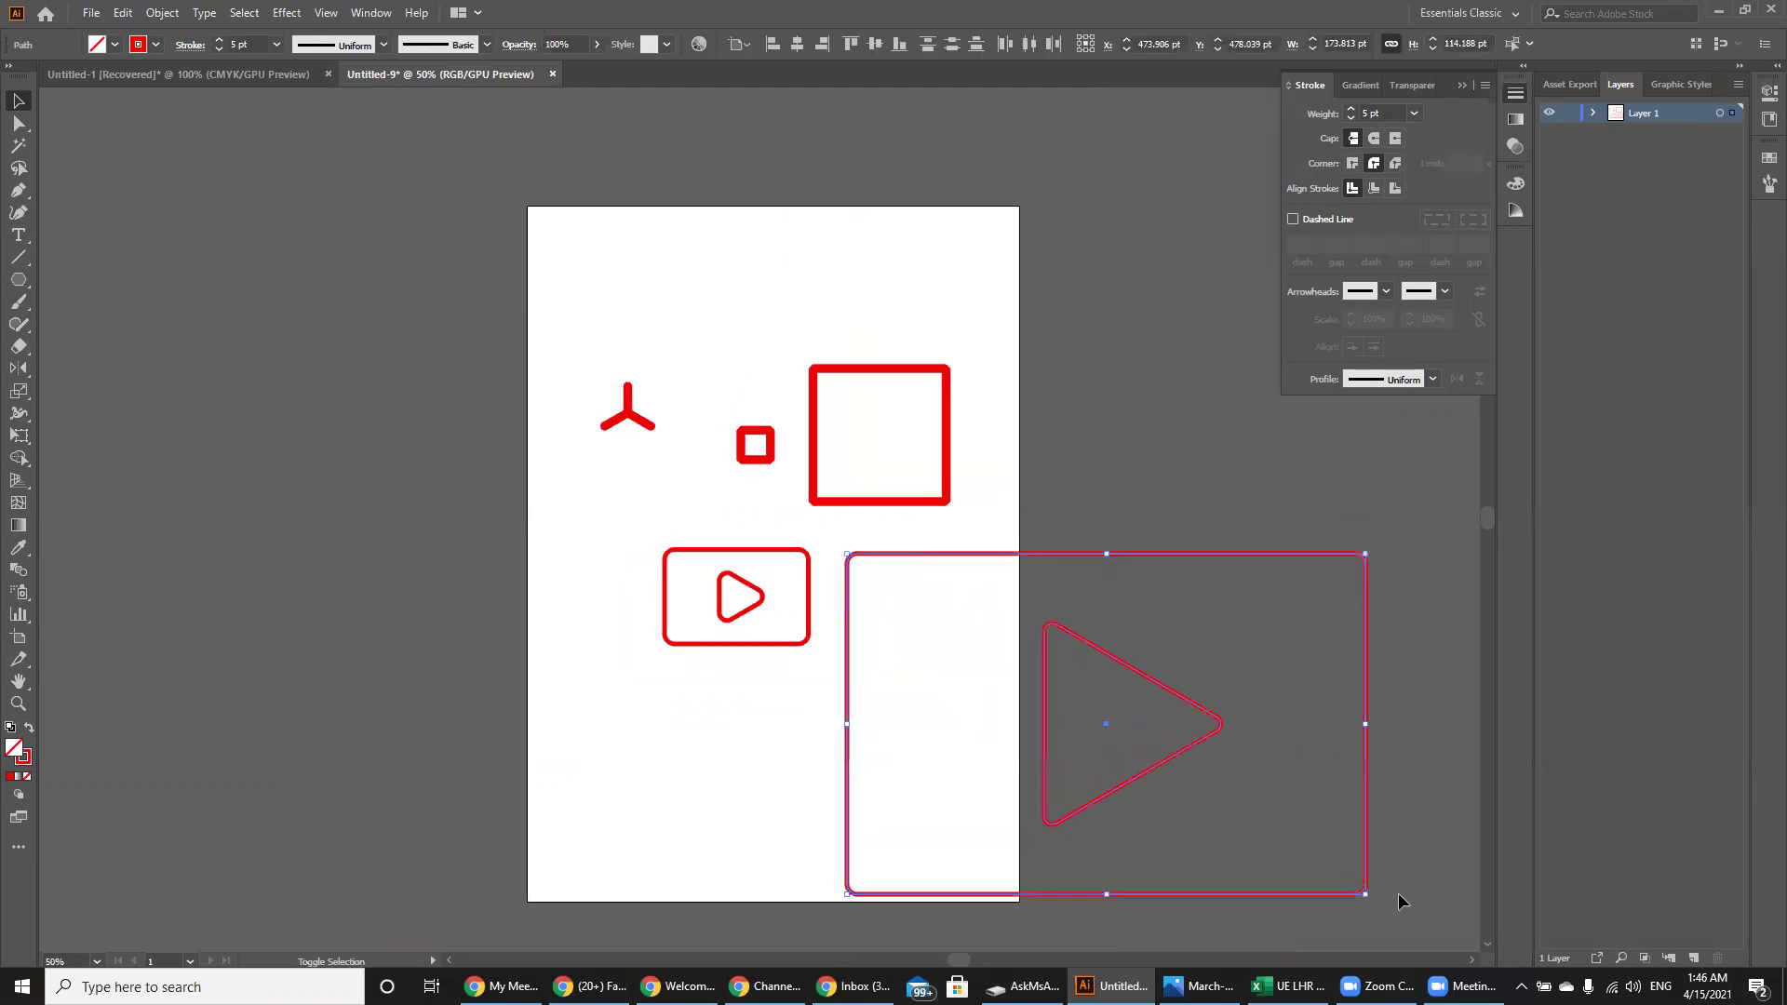
click(823, 747)
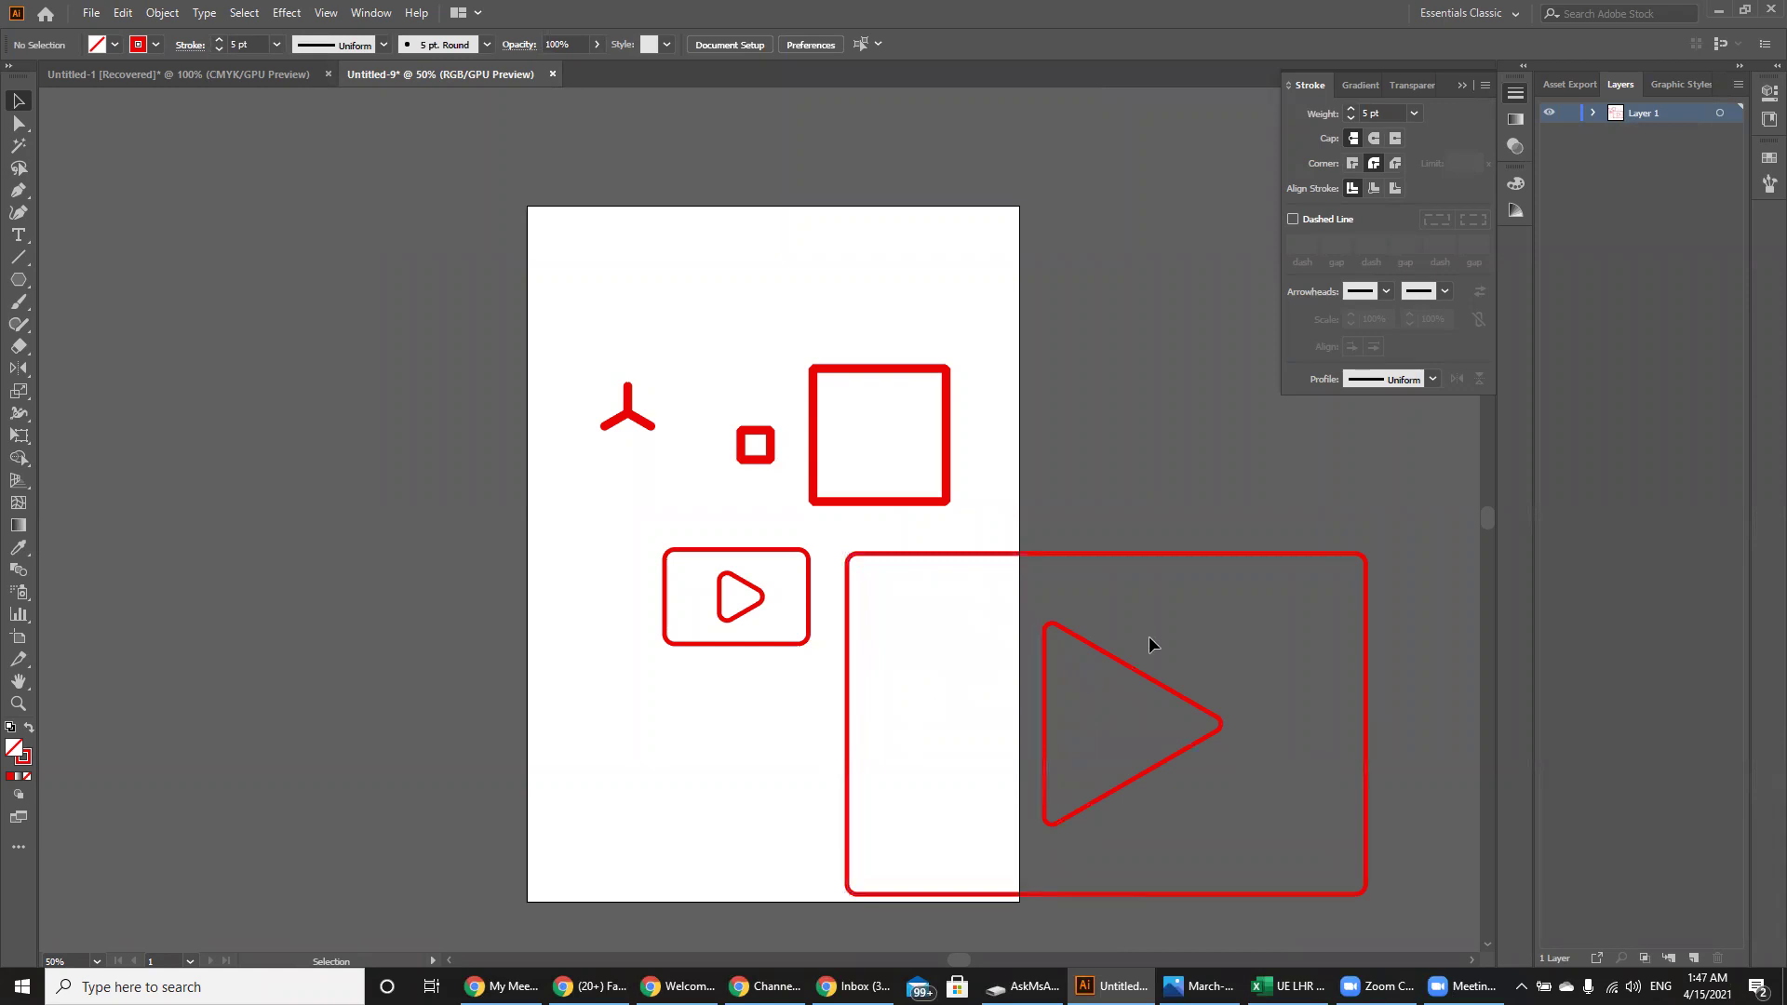
key(ctrl+z)
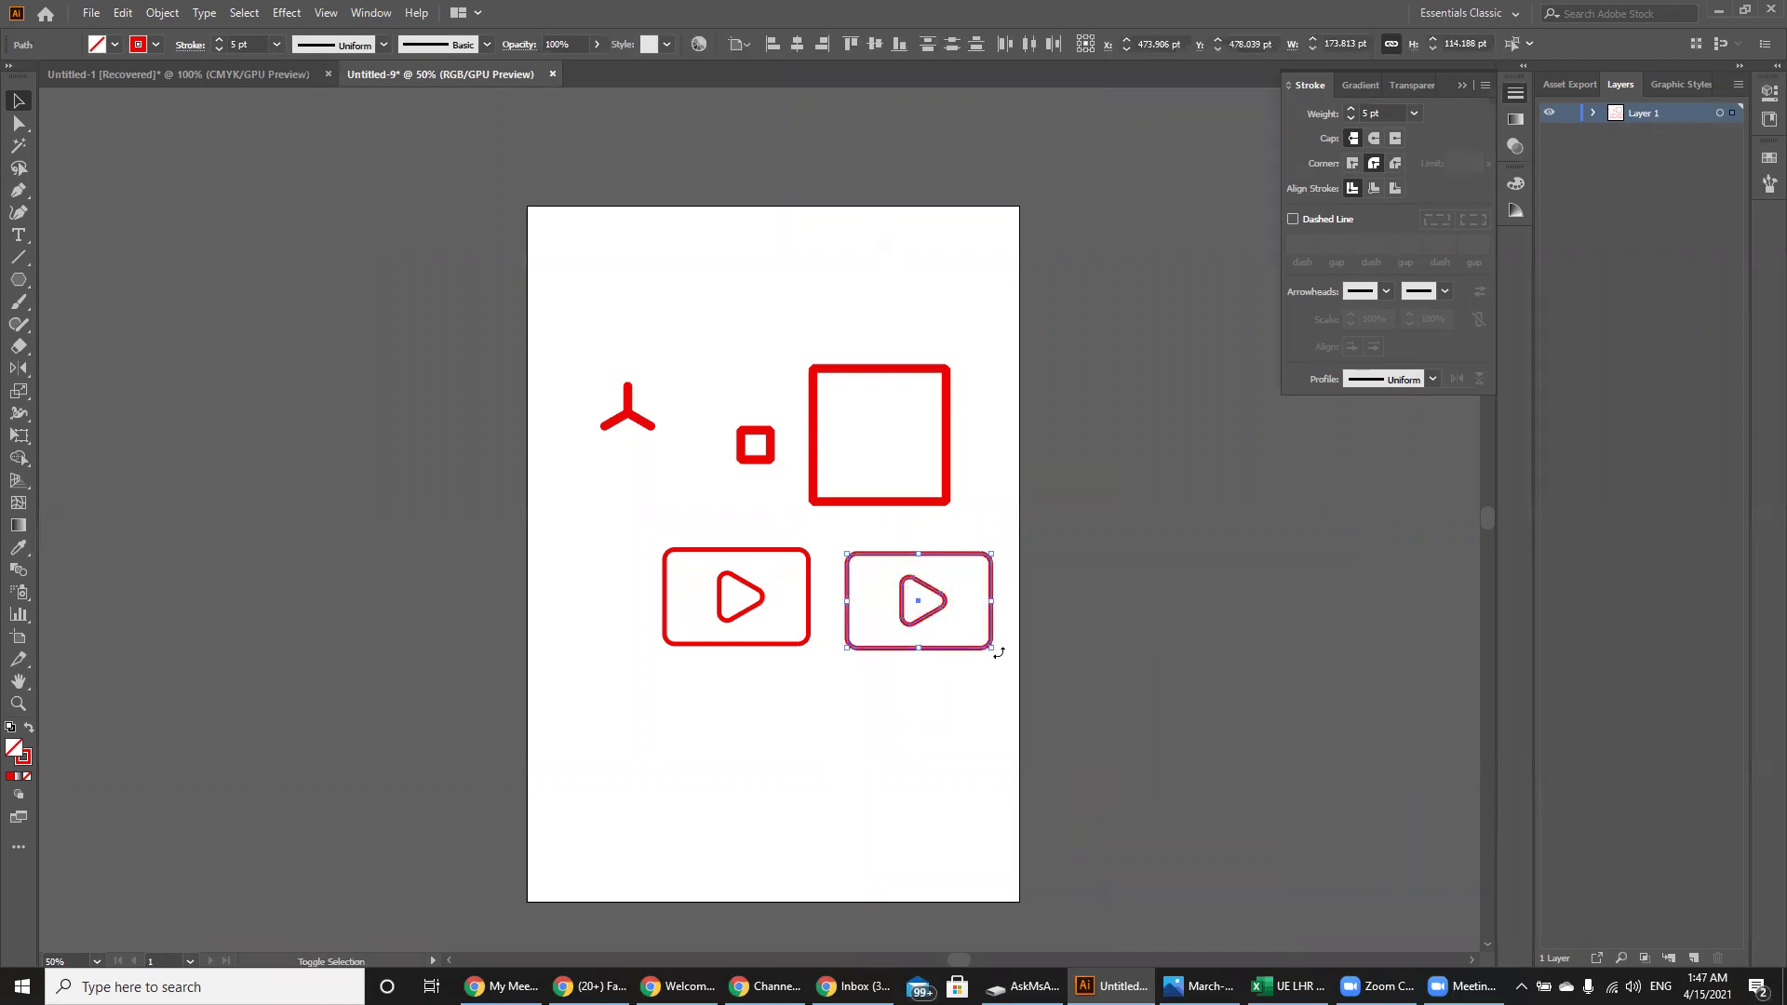
- Scale the copied play icon down to about 60% of its size and delete that copy
drag(991, 648, 934, 612)
click(969, 639)
key(ctrl+plus)
key(ctrl+plus)
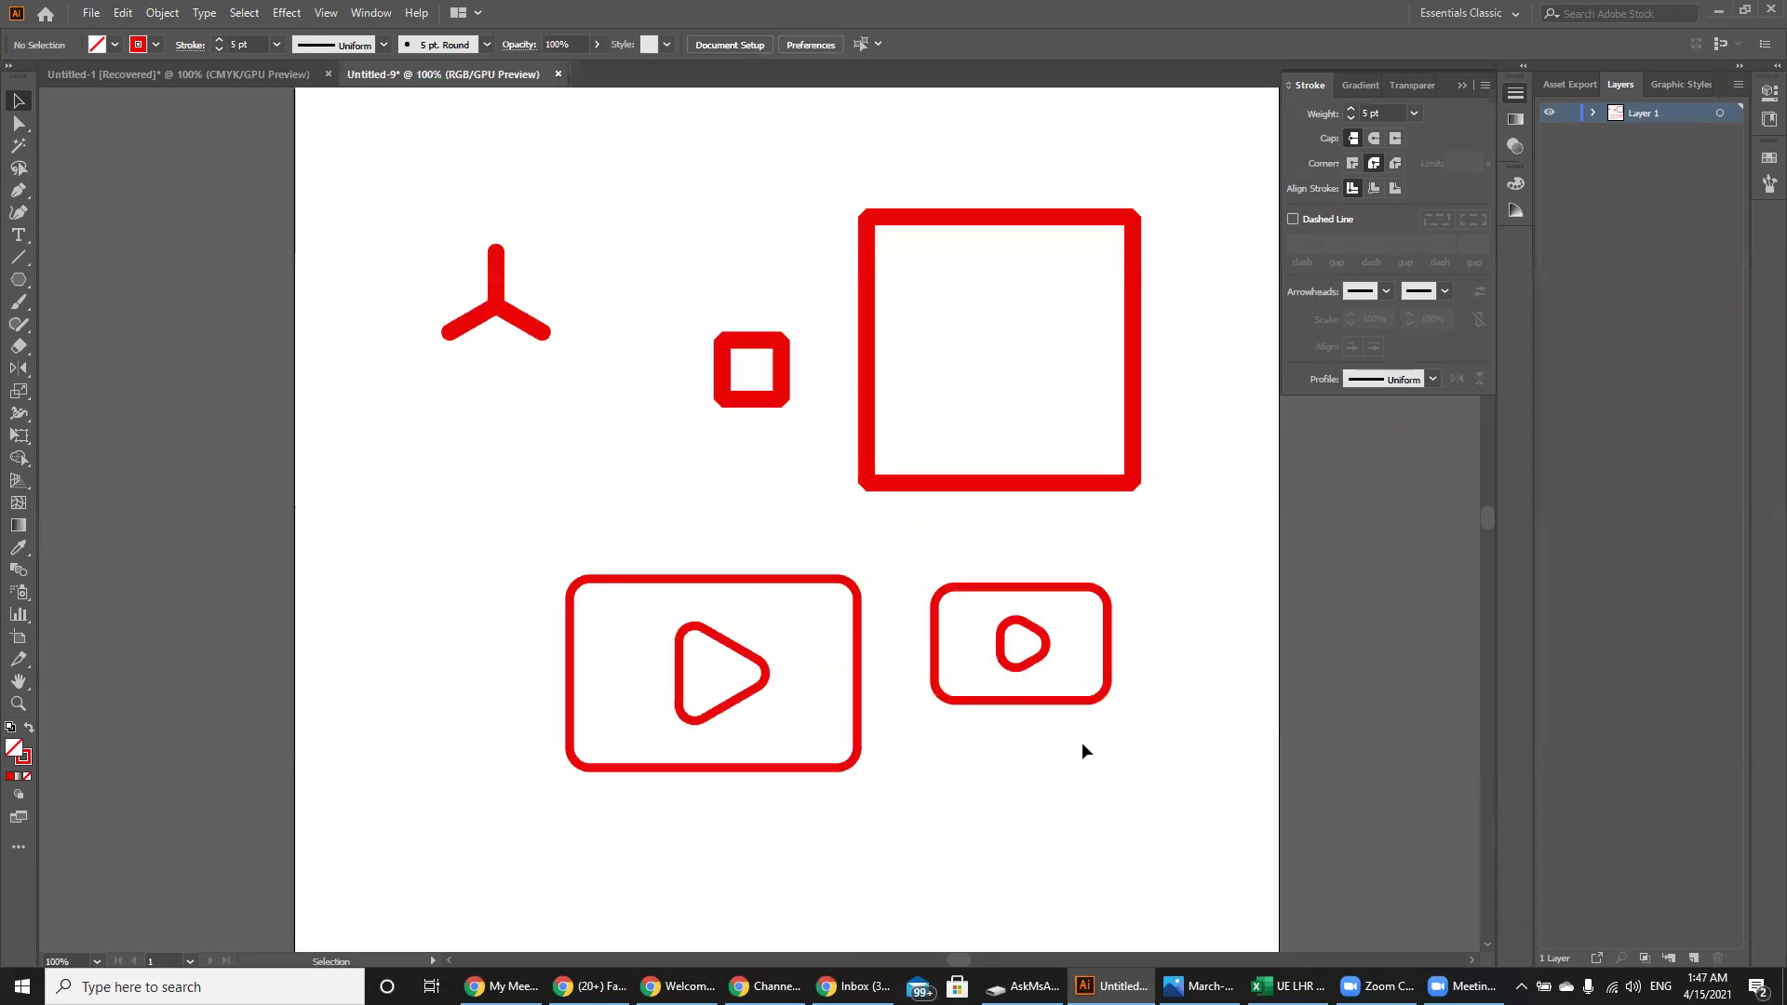
drag(1111, 712, 907, 566)
key(Delete)
- Expand the strokes of the rounded rectangle and the play triangle into filled shapes
click(854, 589)
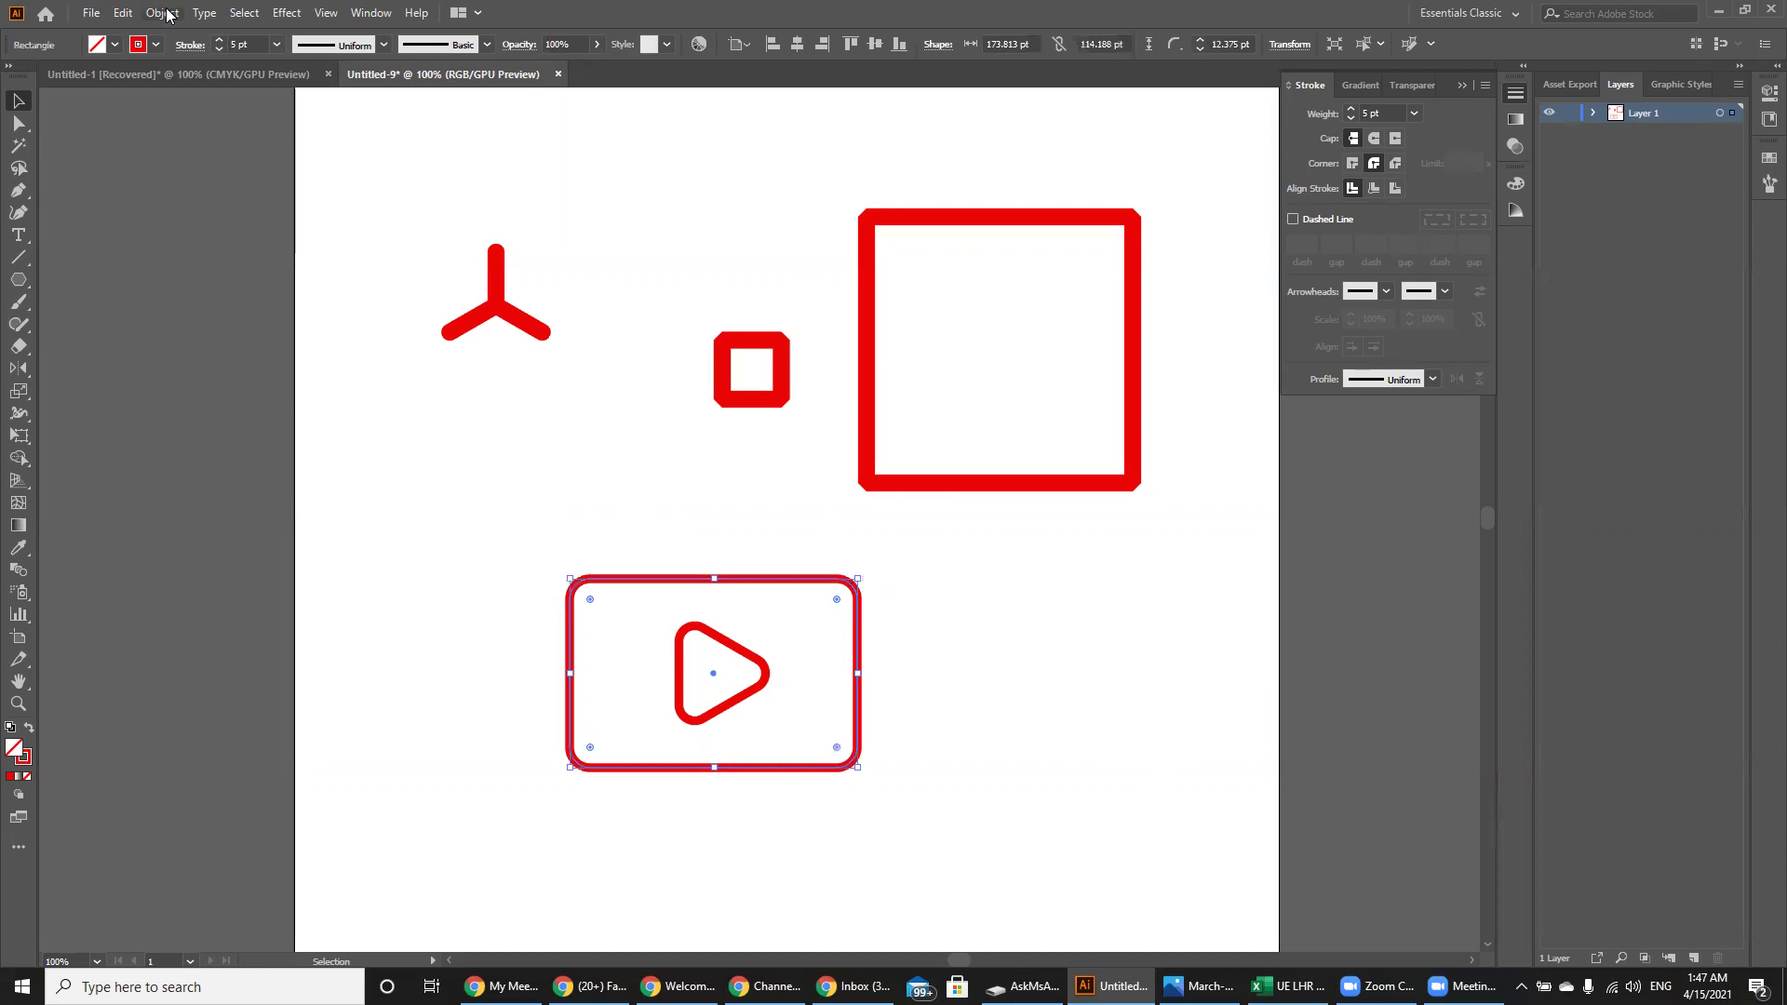
click(162, 12)
click(198, 237)
key(Return)
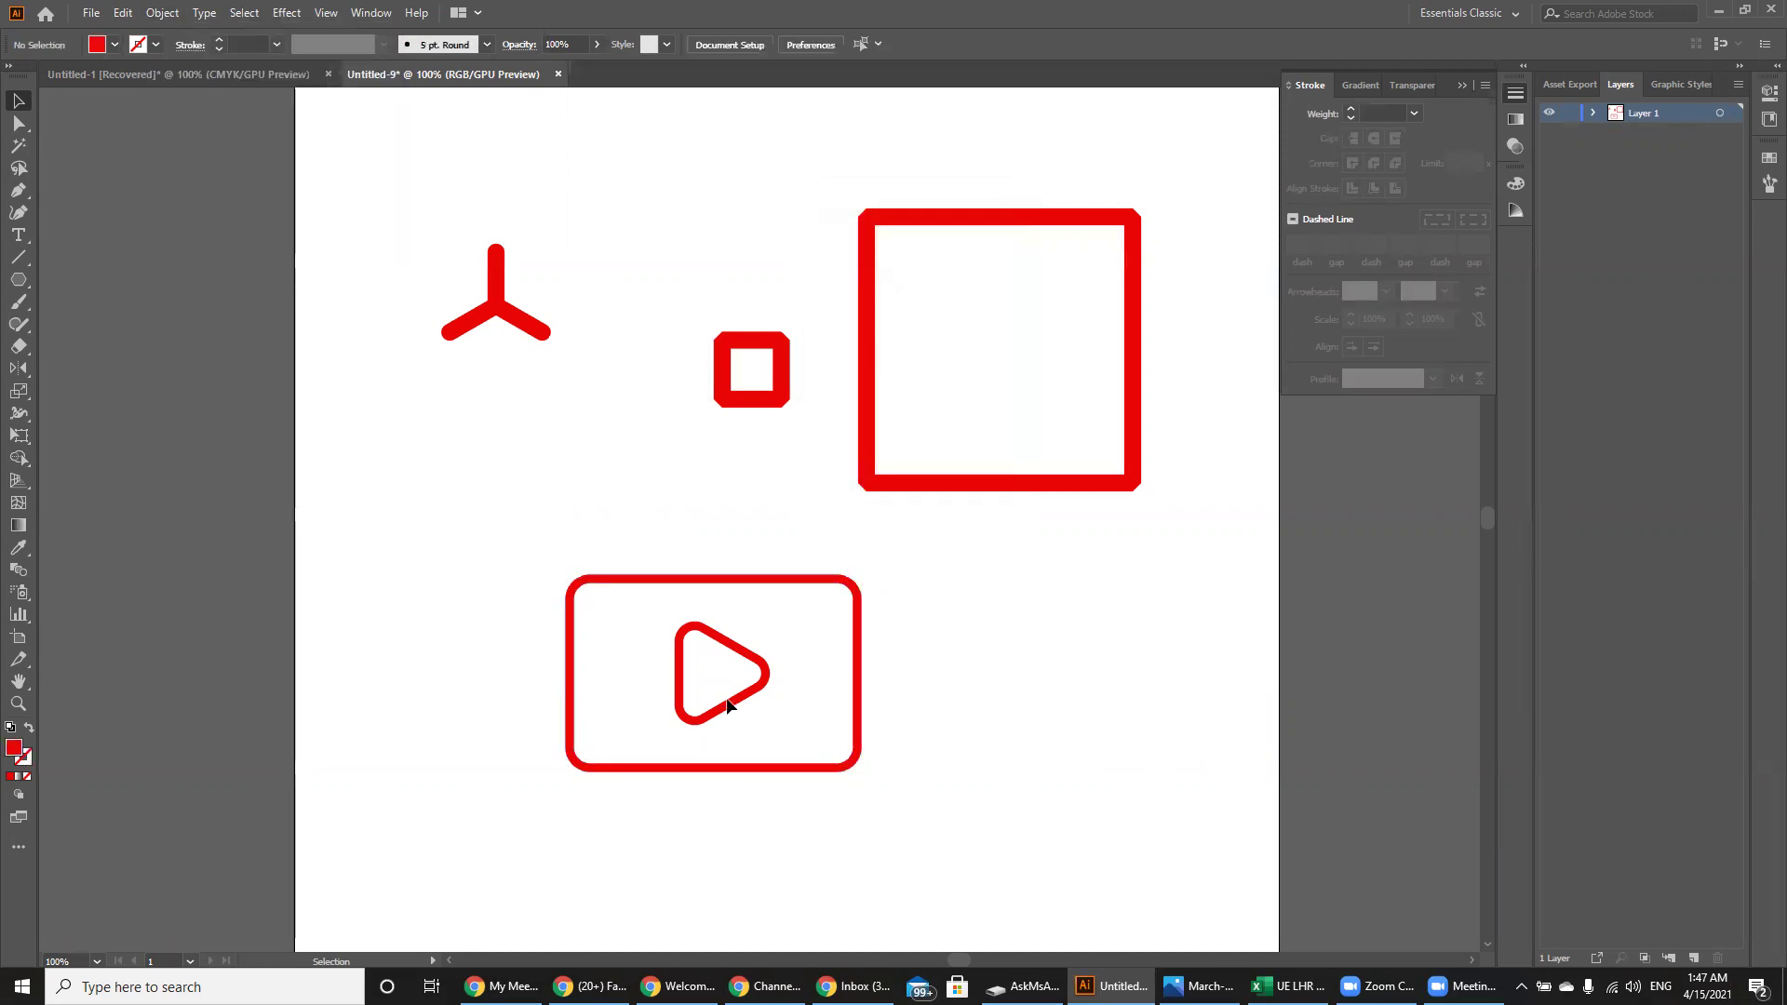
click(696, 679)
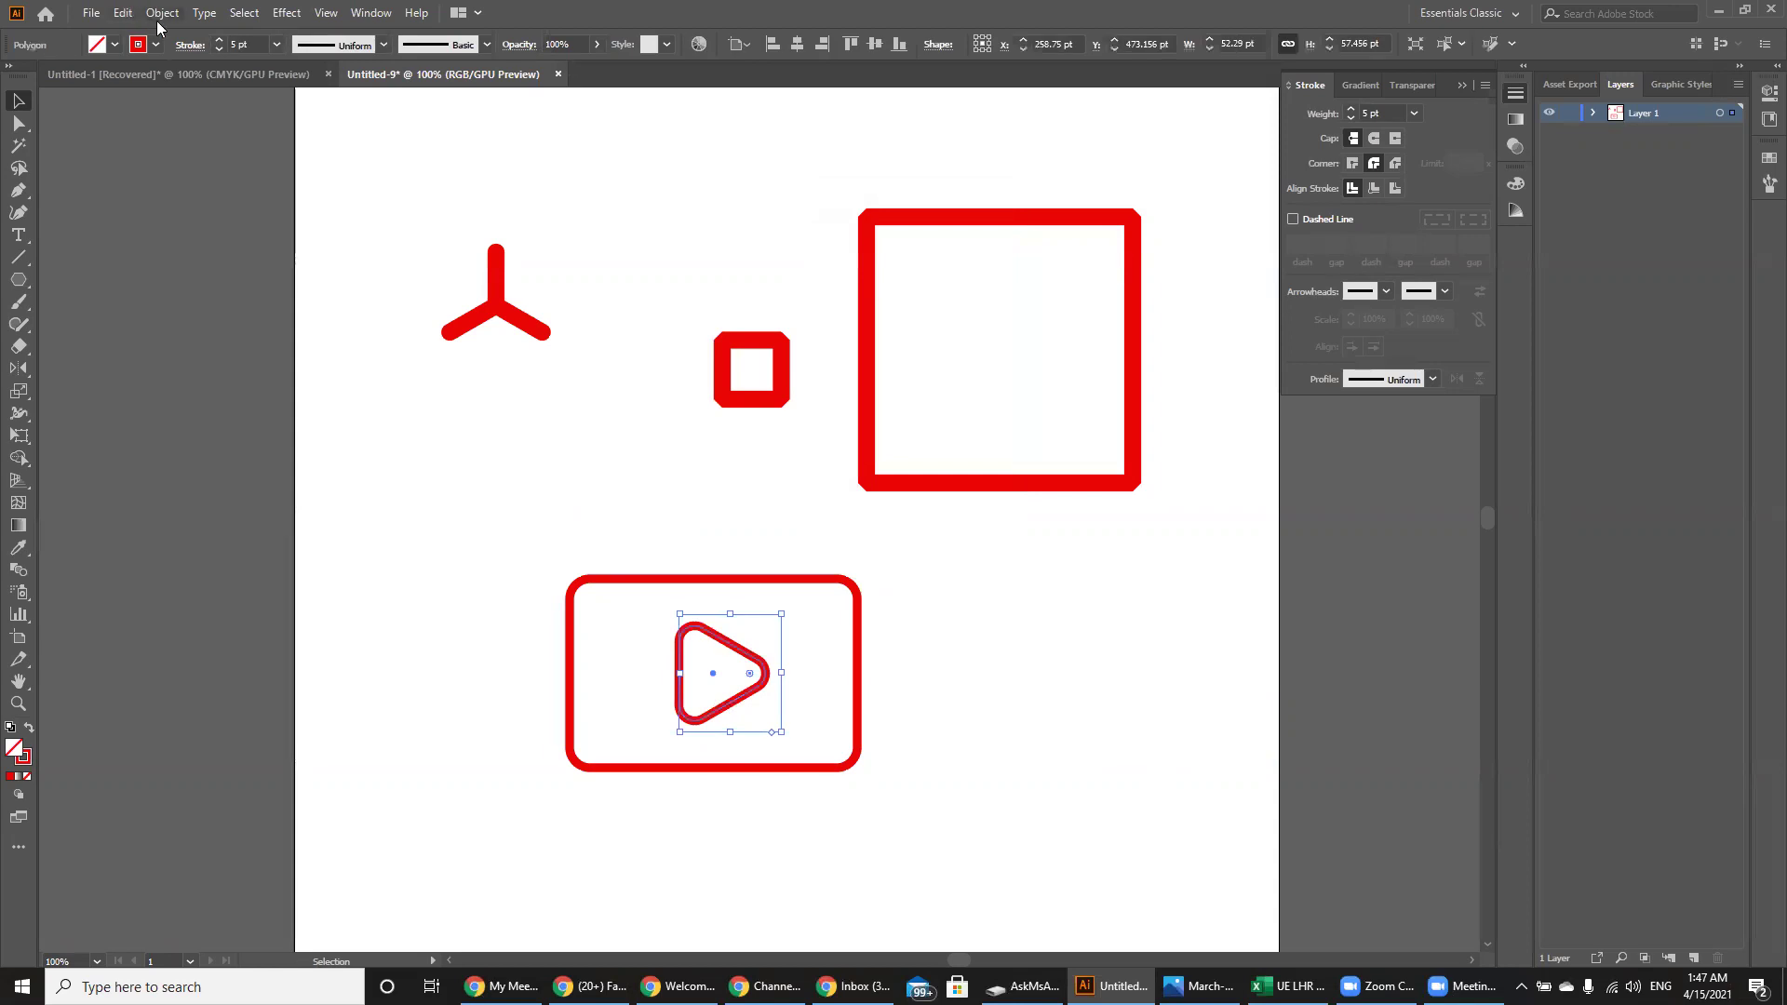
click(158, 13)
click(207, 232)
- Duplicate the expanded play icon, place the copy under the large square and scale it down to about 37 × 25 pt
key(a)
drag(490, 588, 889, 821)
key(ctrl+c)
key(ctrl+v)
key(v)
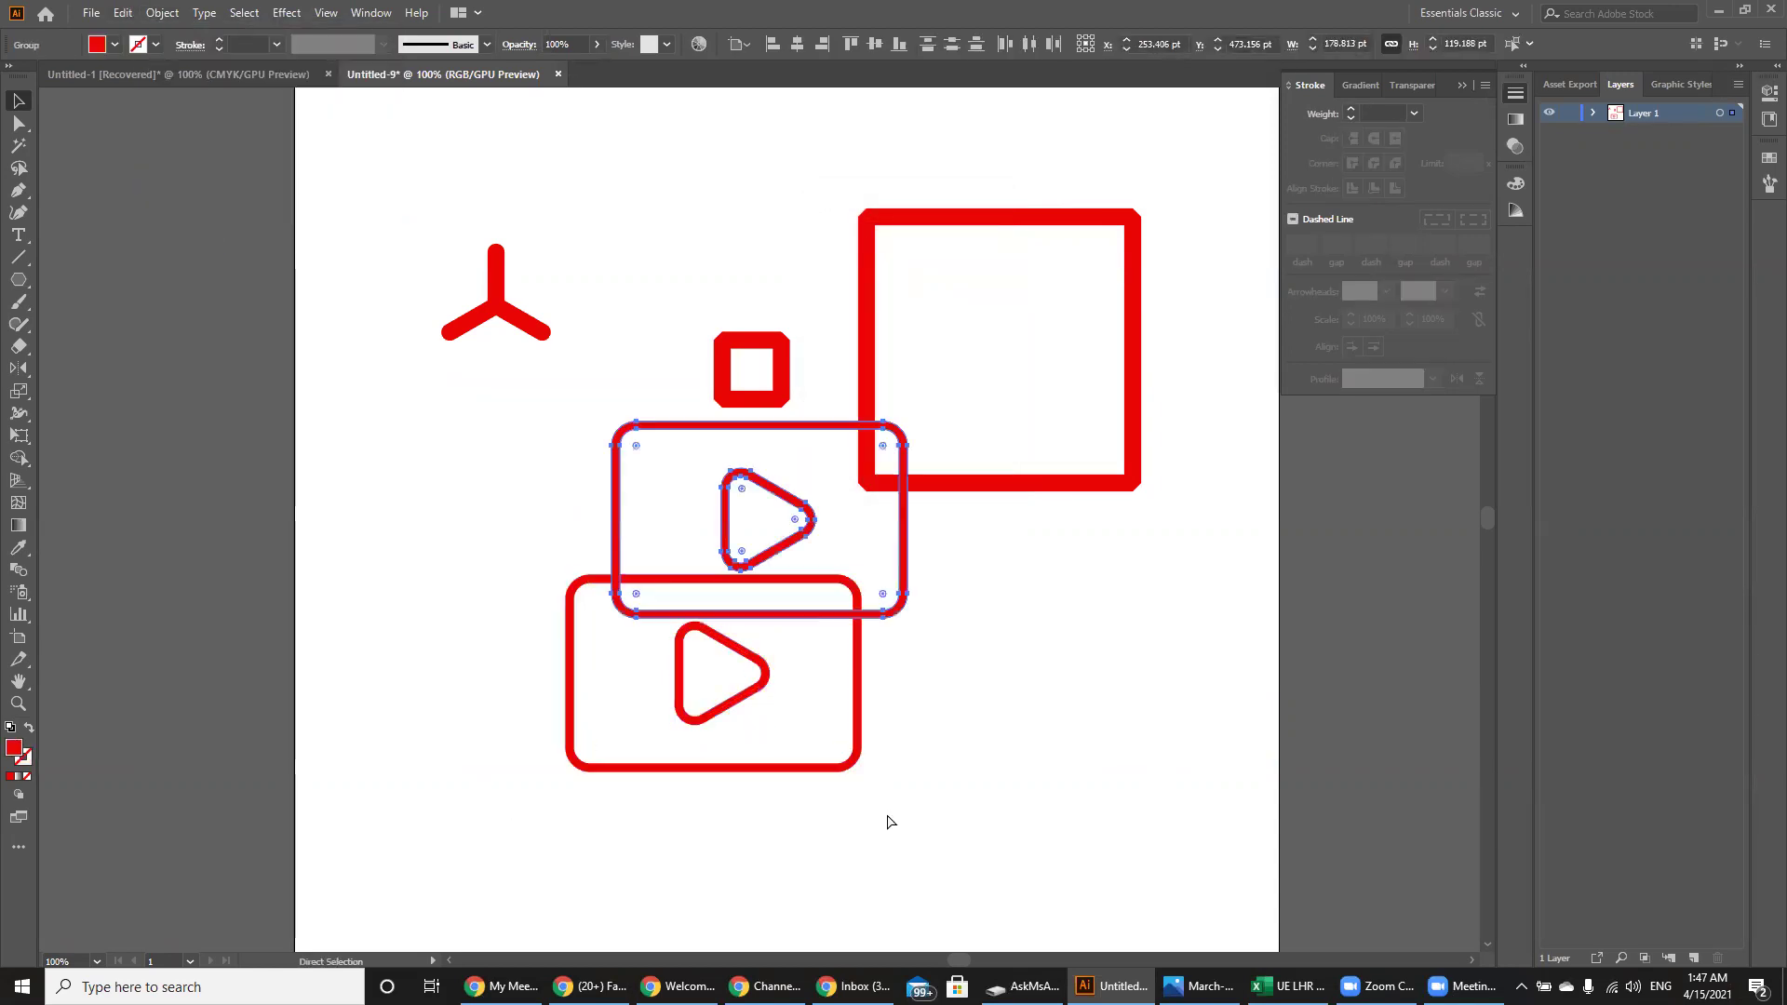
drag(894, 623, 1052, 574)
click(1107, 612)
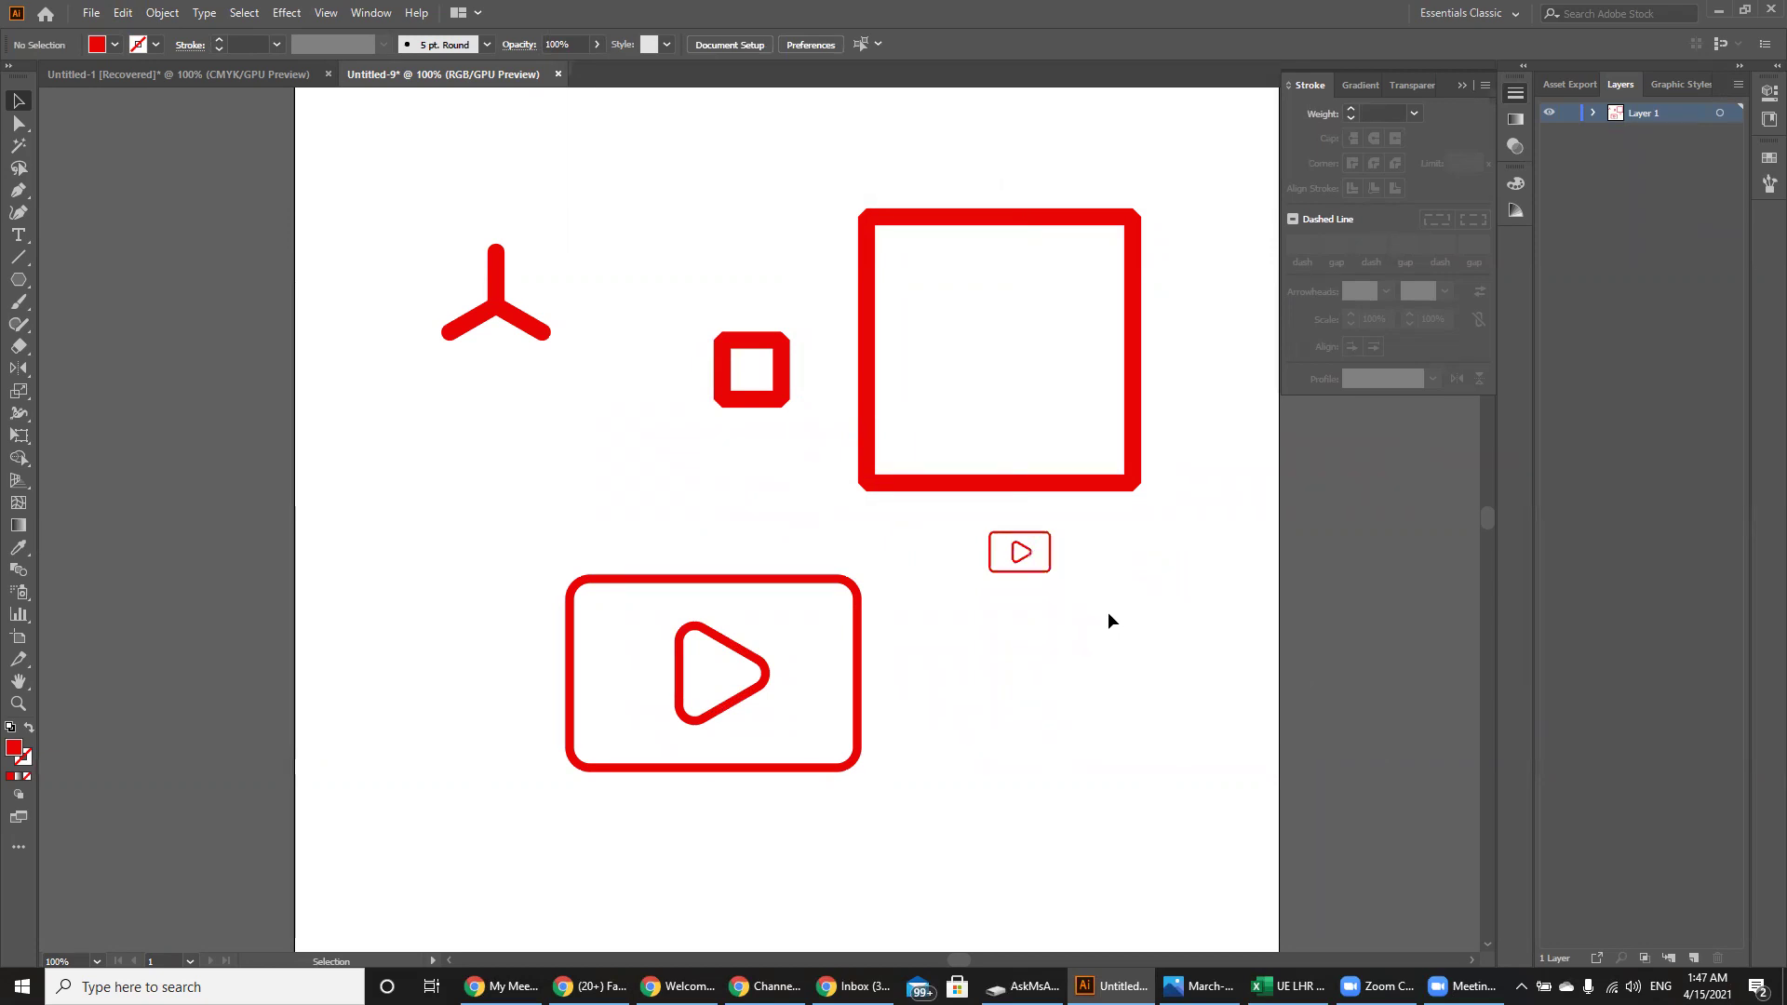
- Shrink the small play icon copy further to about 17 × 11 pt
click(1050, 573)
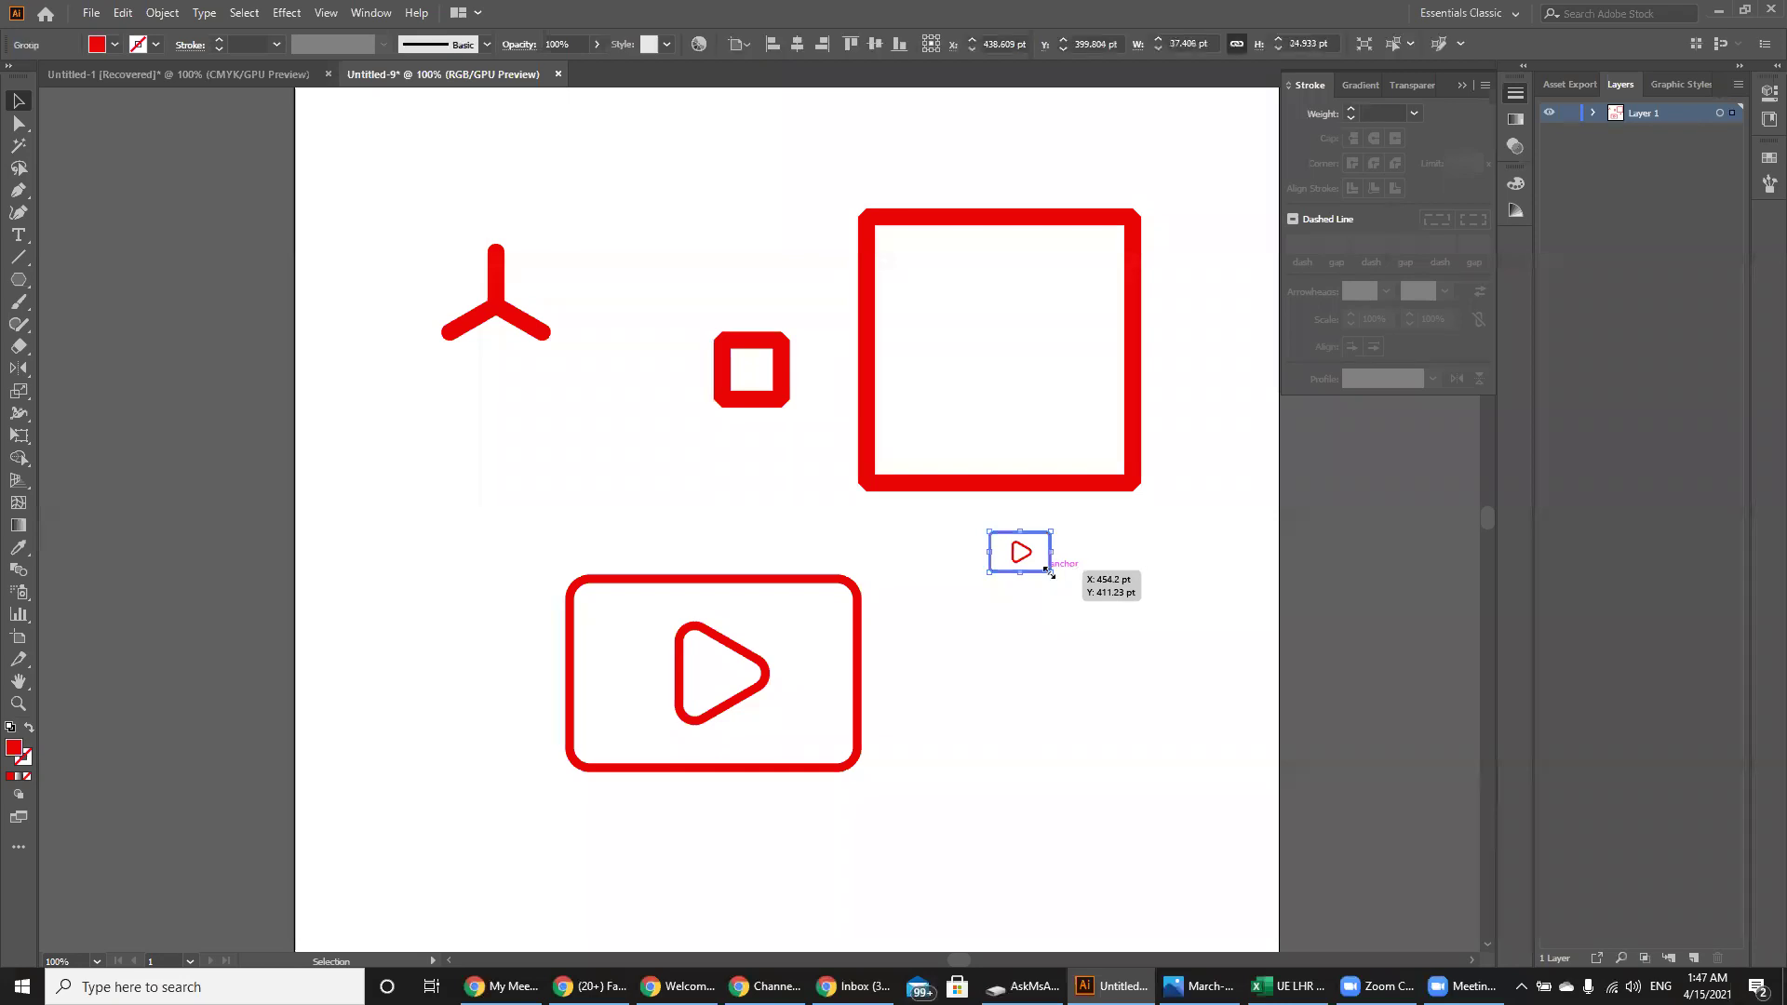
click(1052, 601)
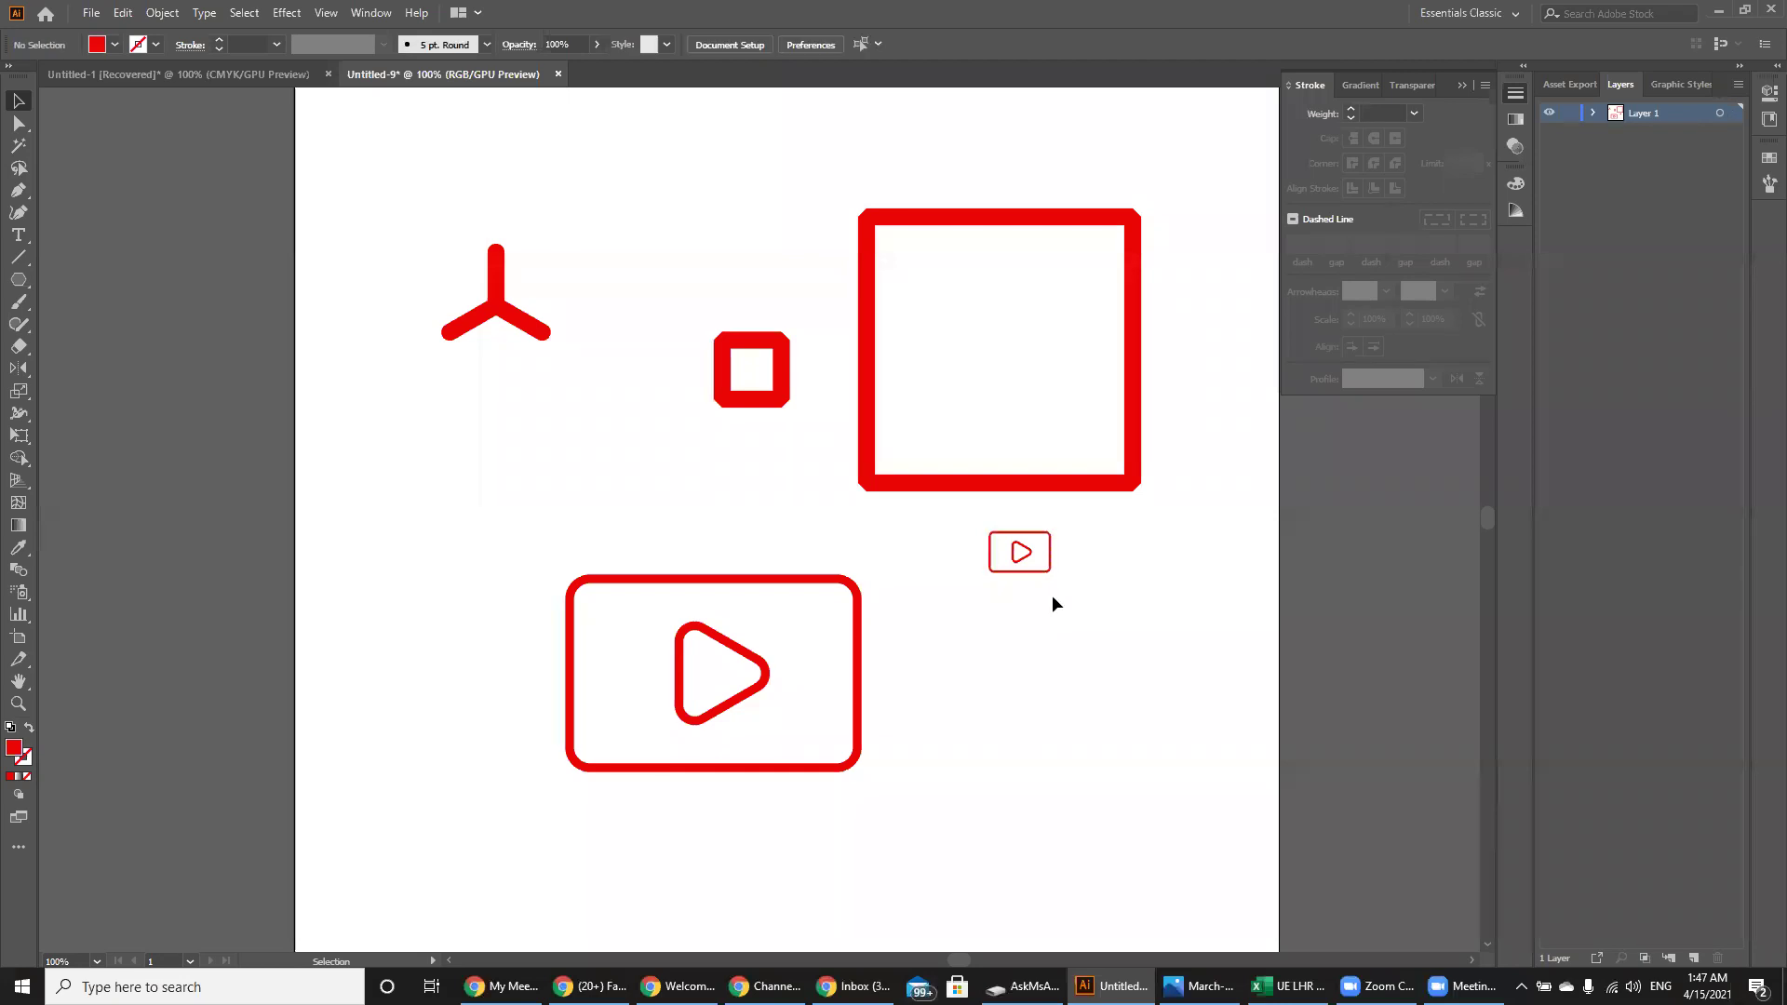
drag(974, 524, 1018, 550)
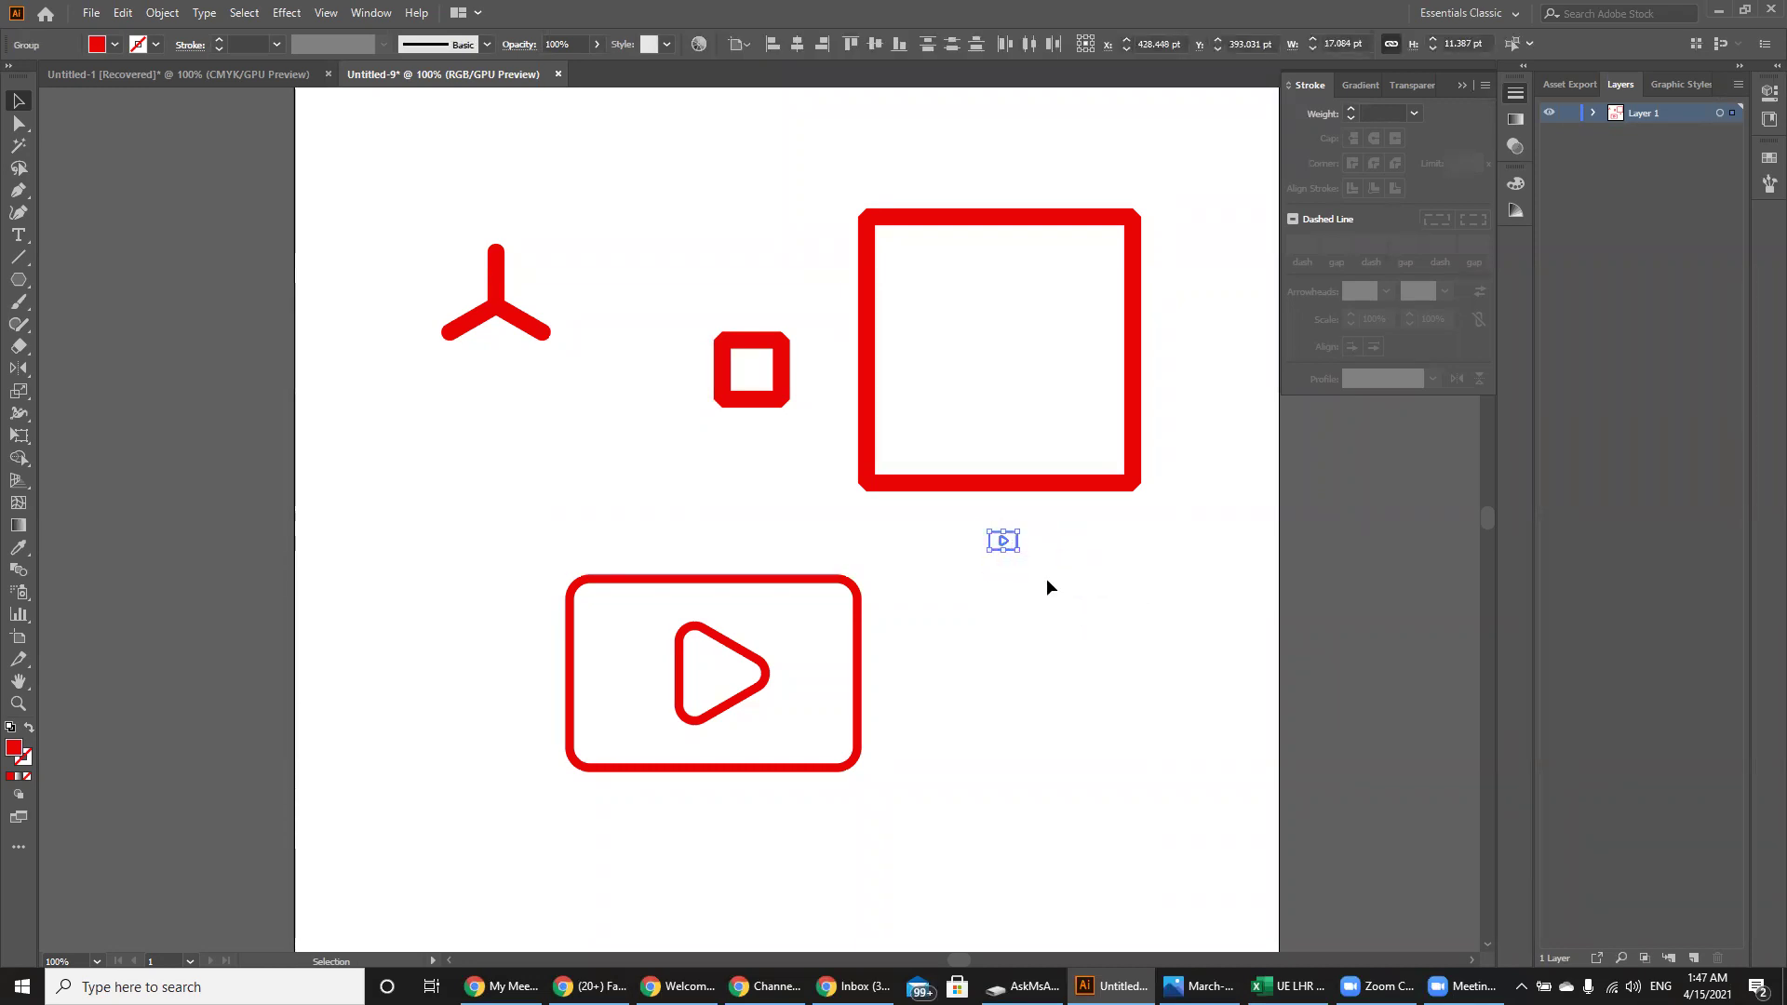
click(1046, 578)
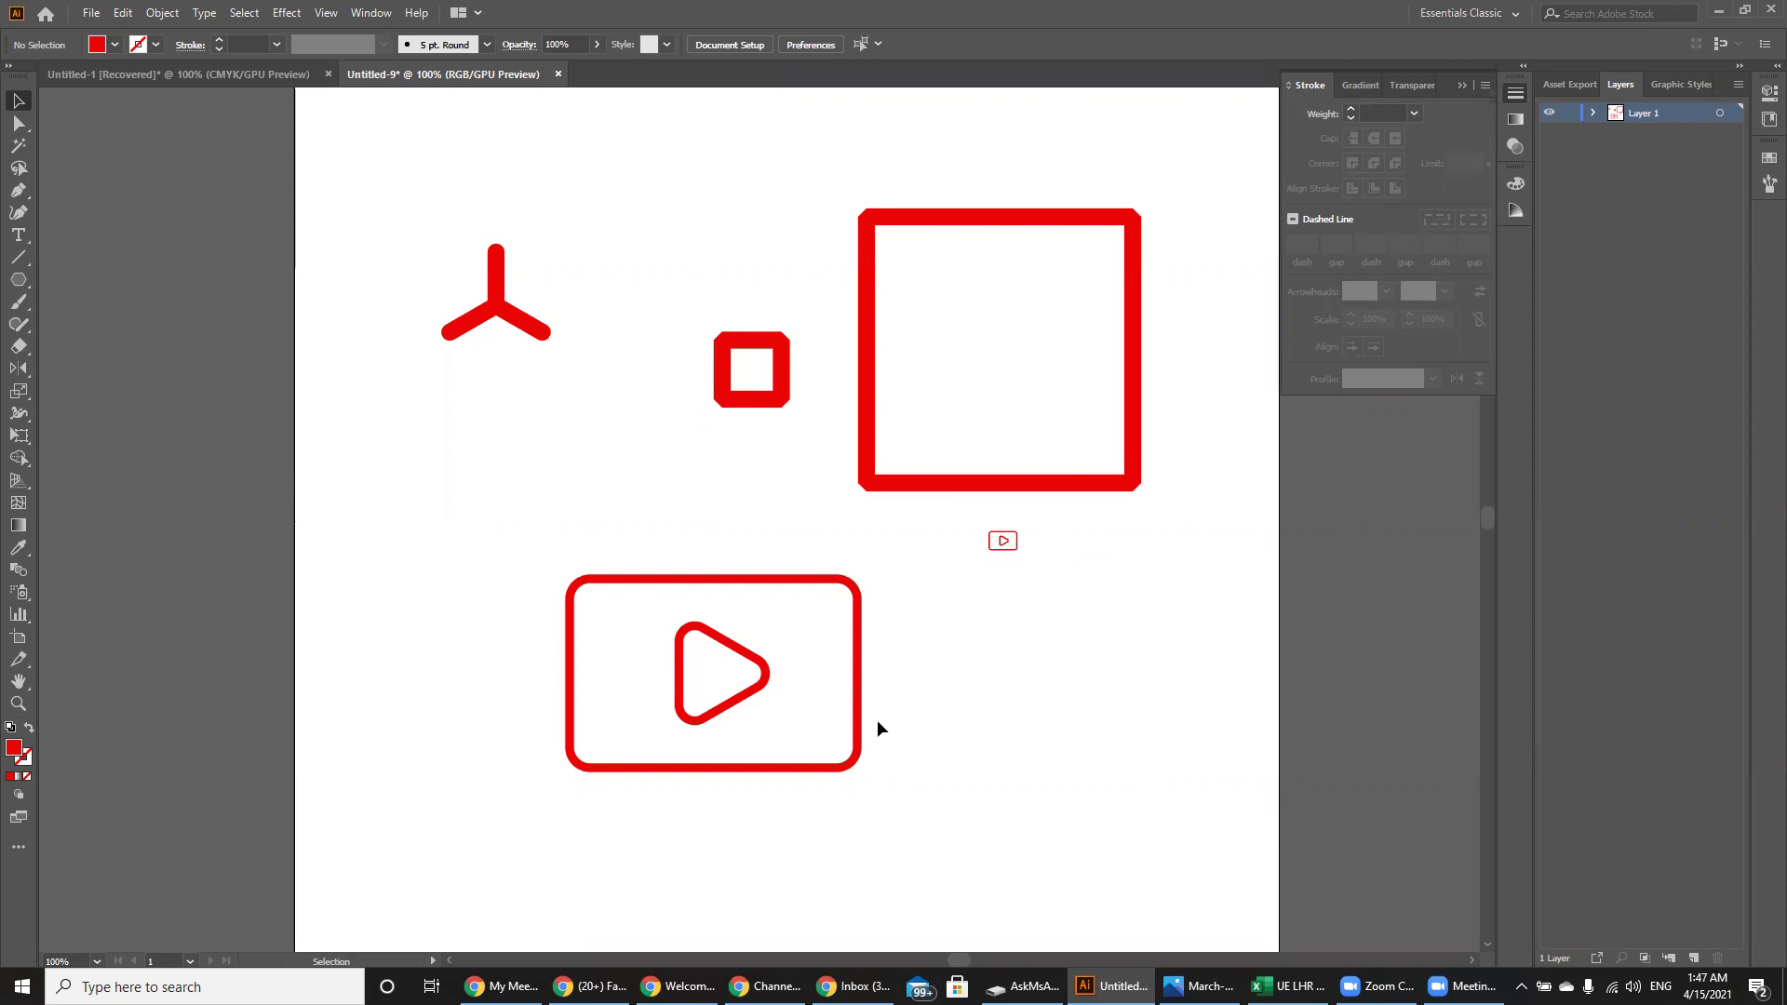
- Switch to Fiverr in the browser and search the services for "techpack"
click(589, 987)
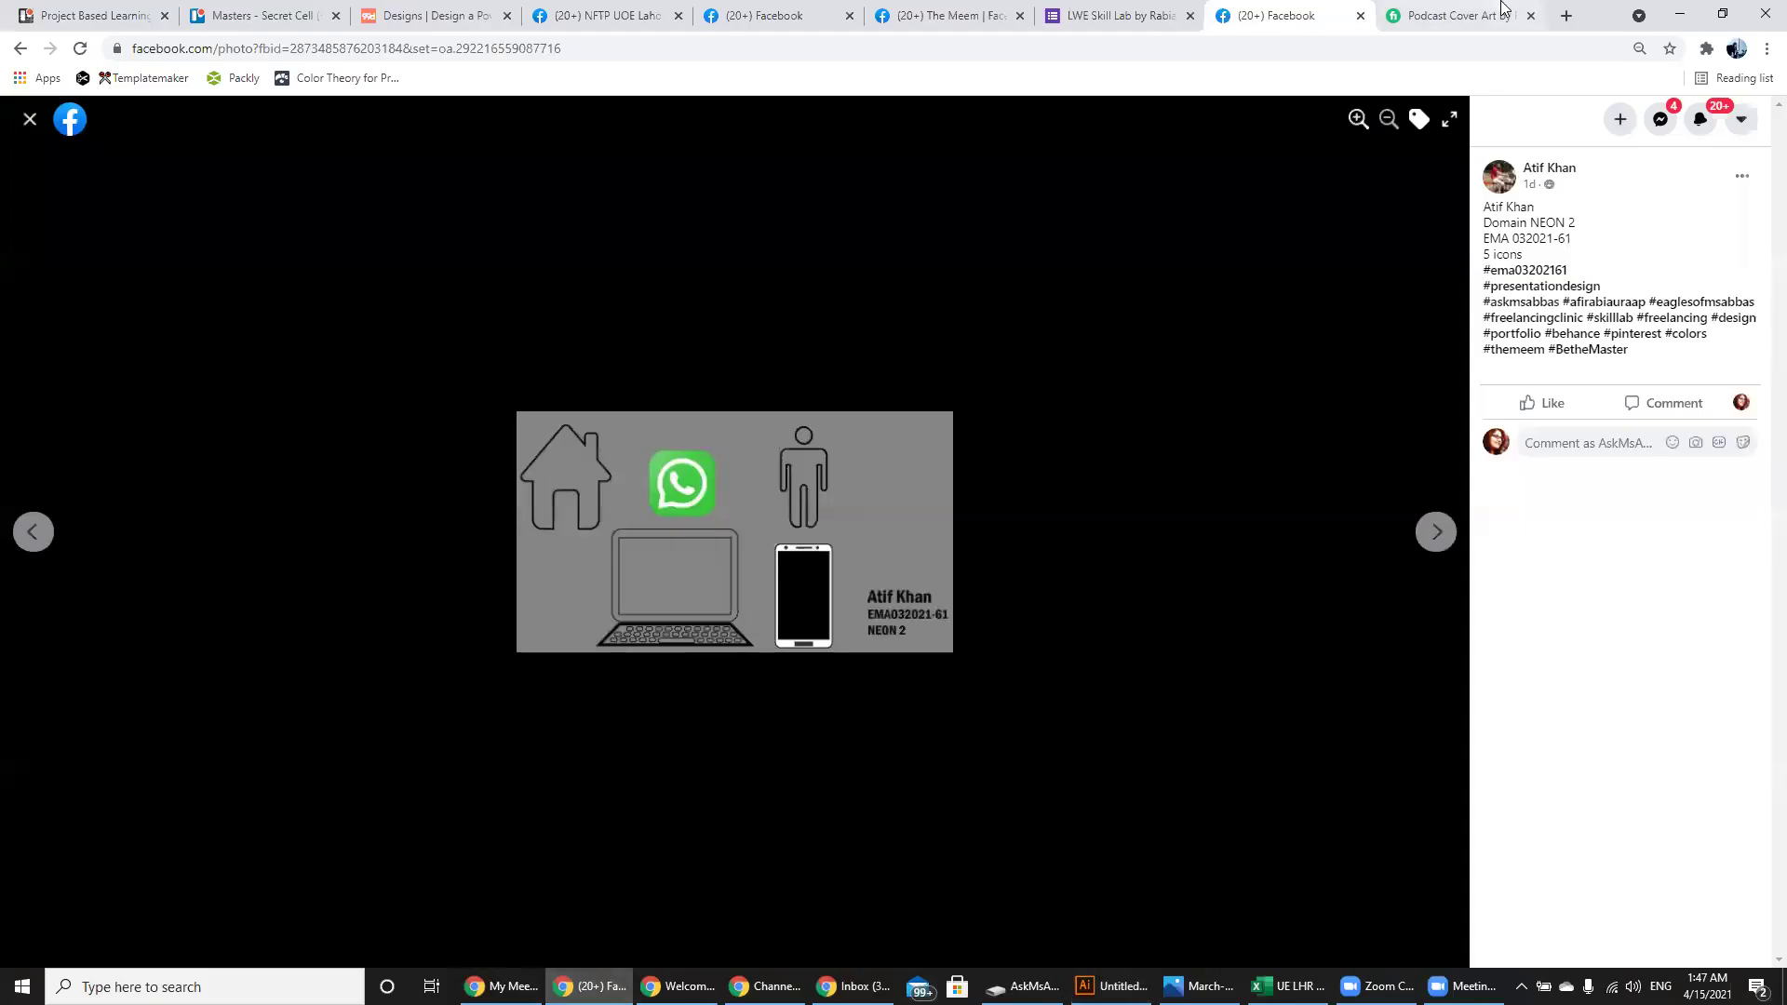
key(ctrl+Tab)
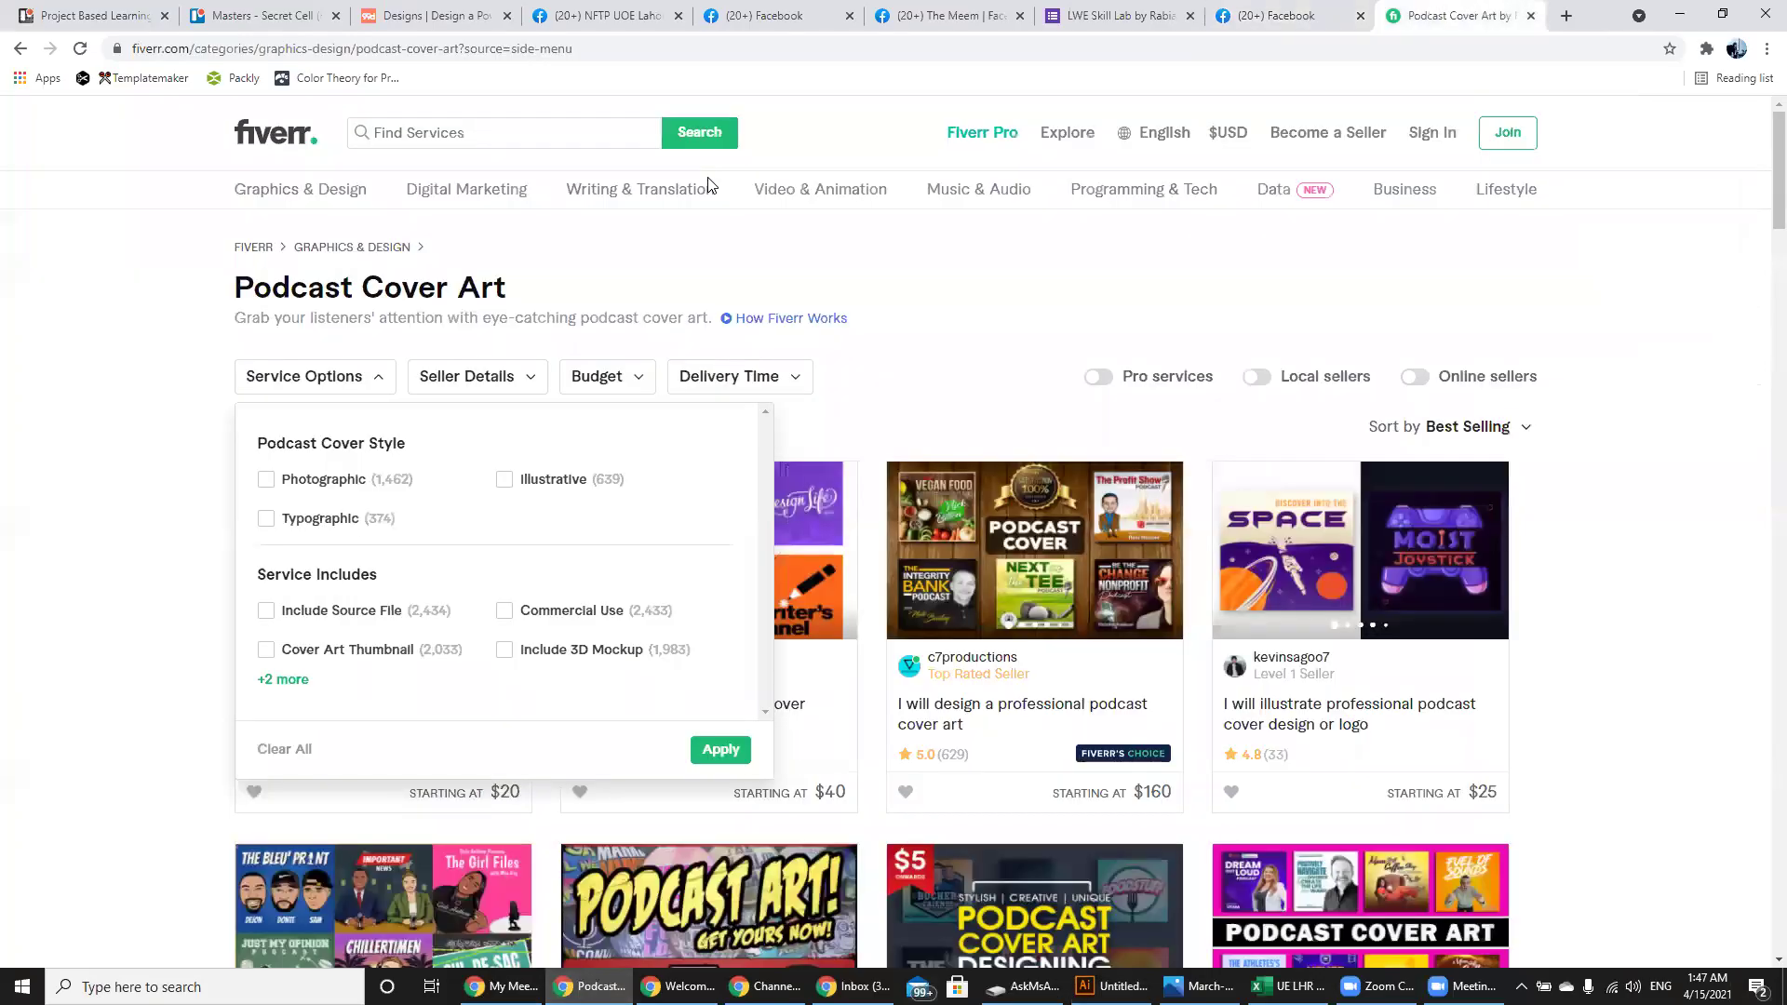
click(604, 176)
text(techpack)
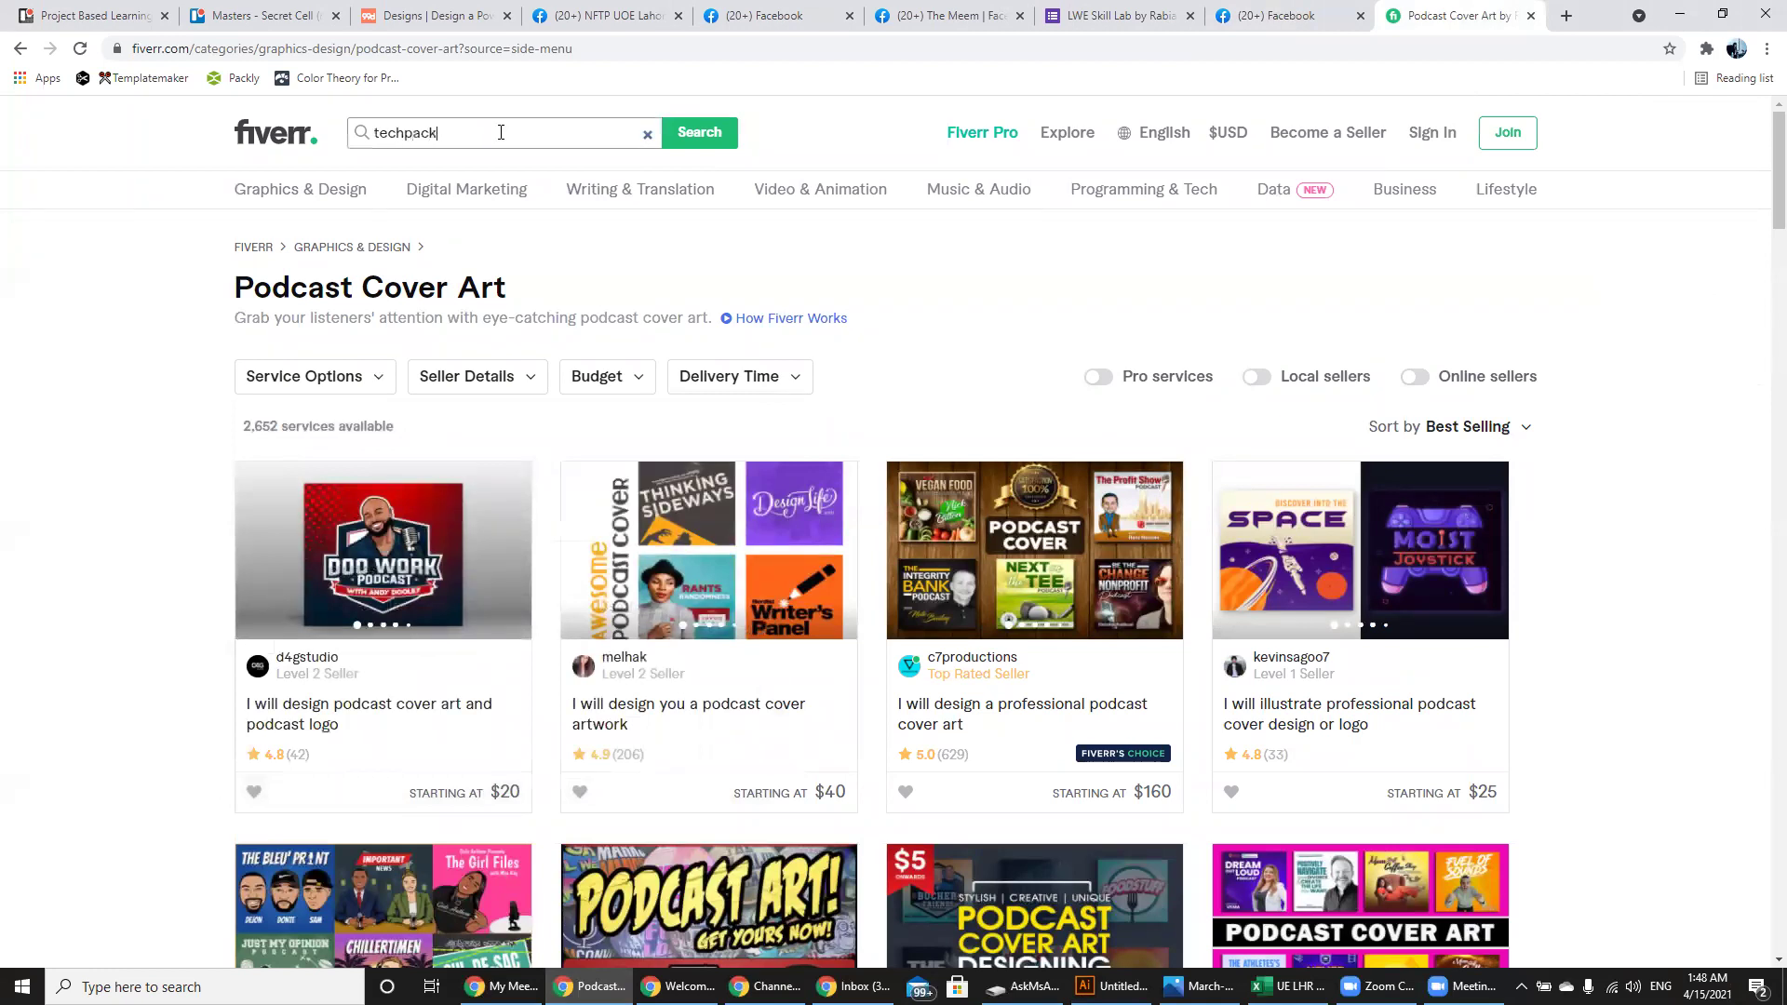
key(Return)
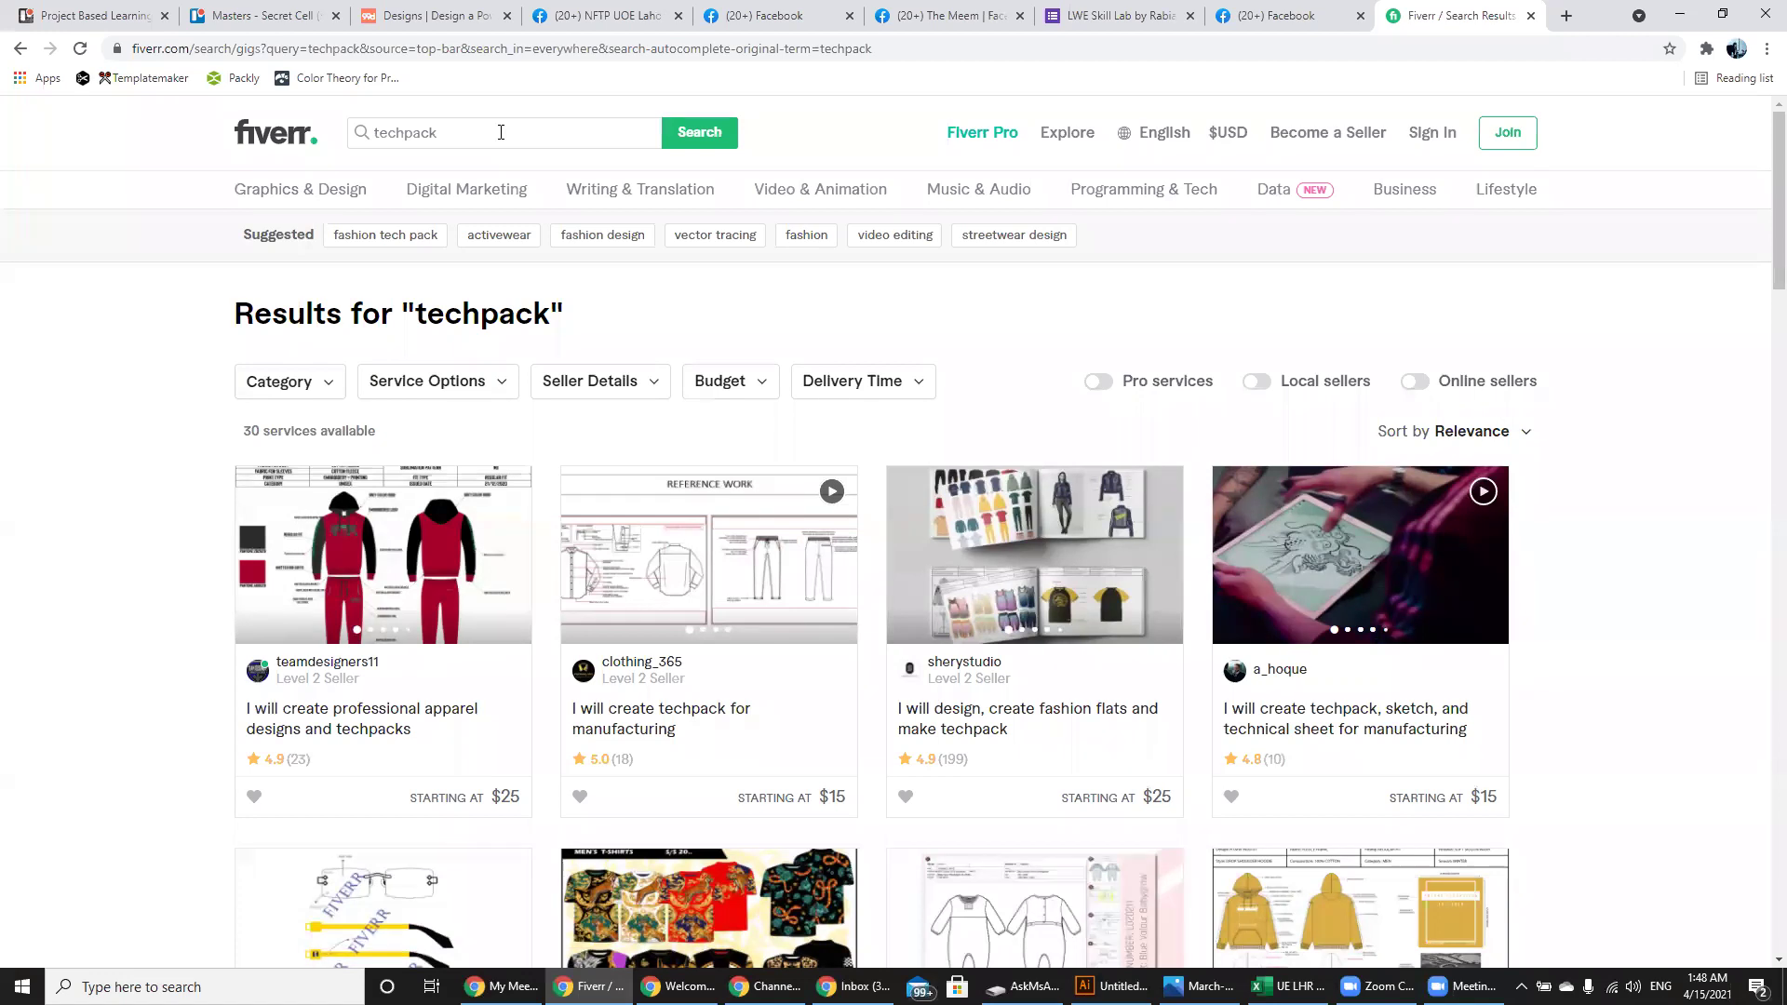
- Open the gig about creating techpacks for manufacturing and view its flat sketch reference image enlarged
click(708, 537)
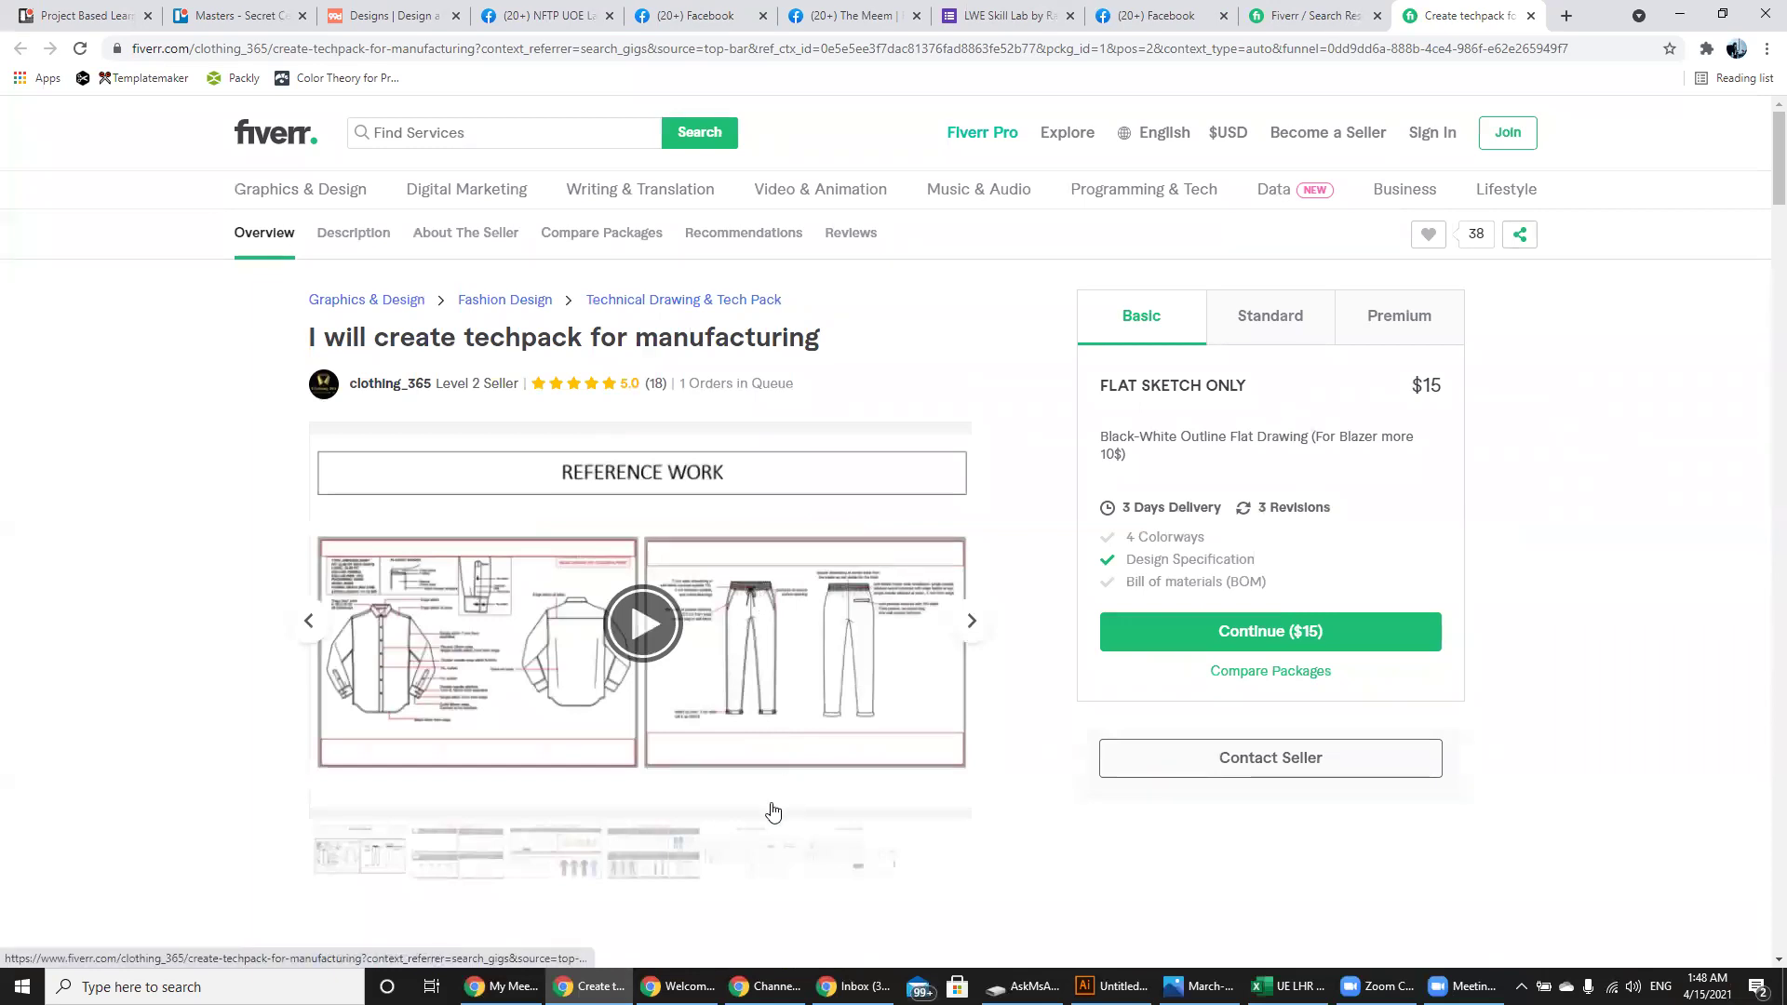
click(500, 821)
click(534, 615)
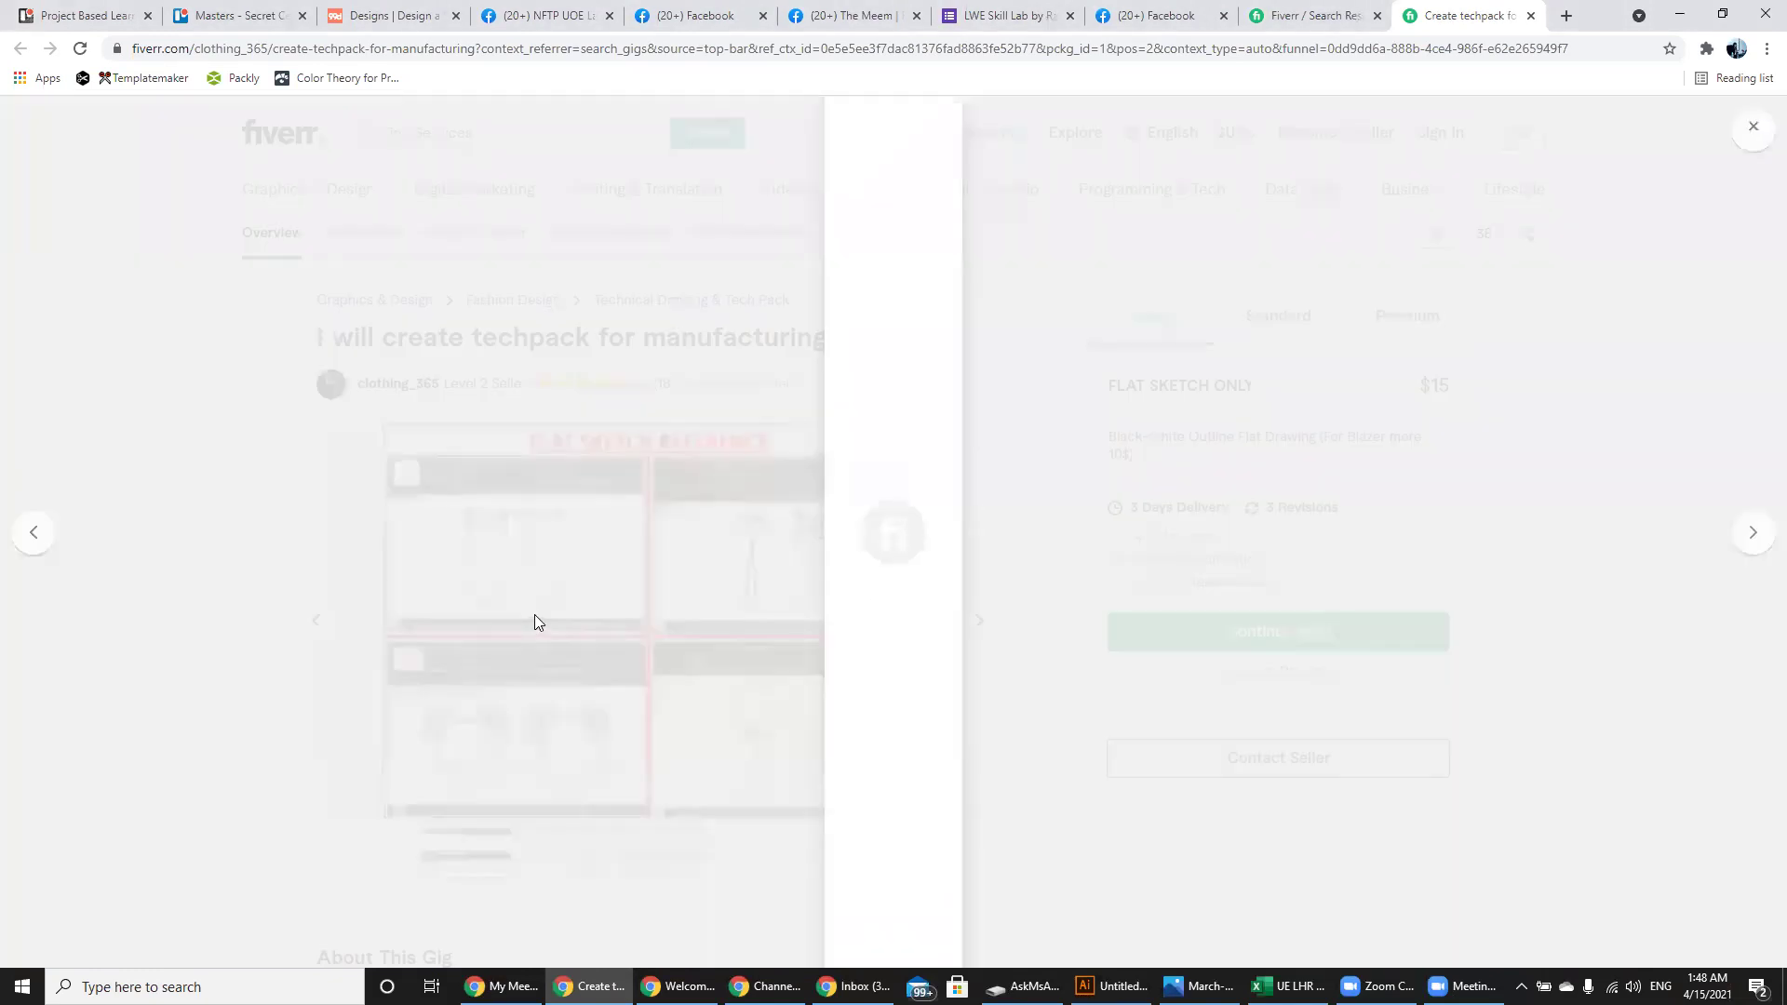
click(1757, 537)
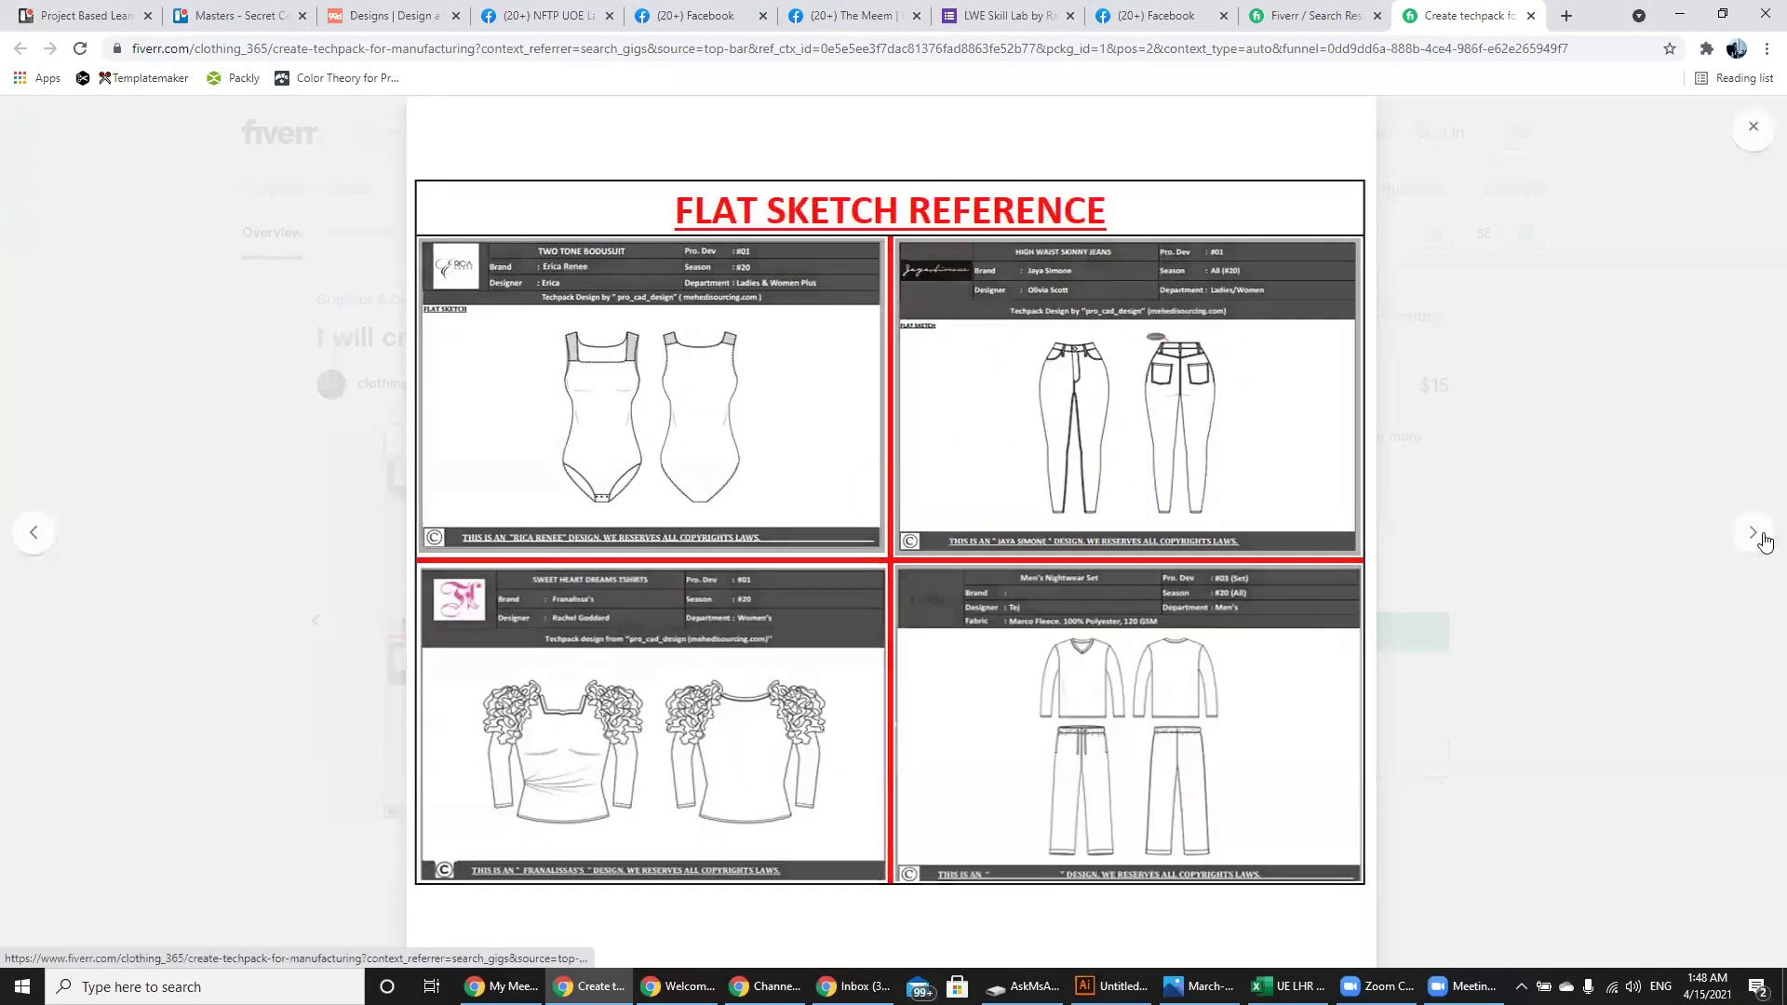
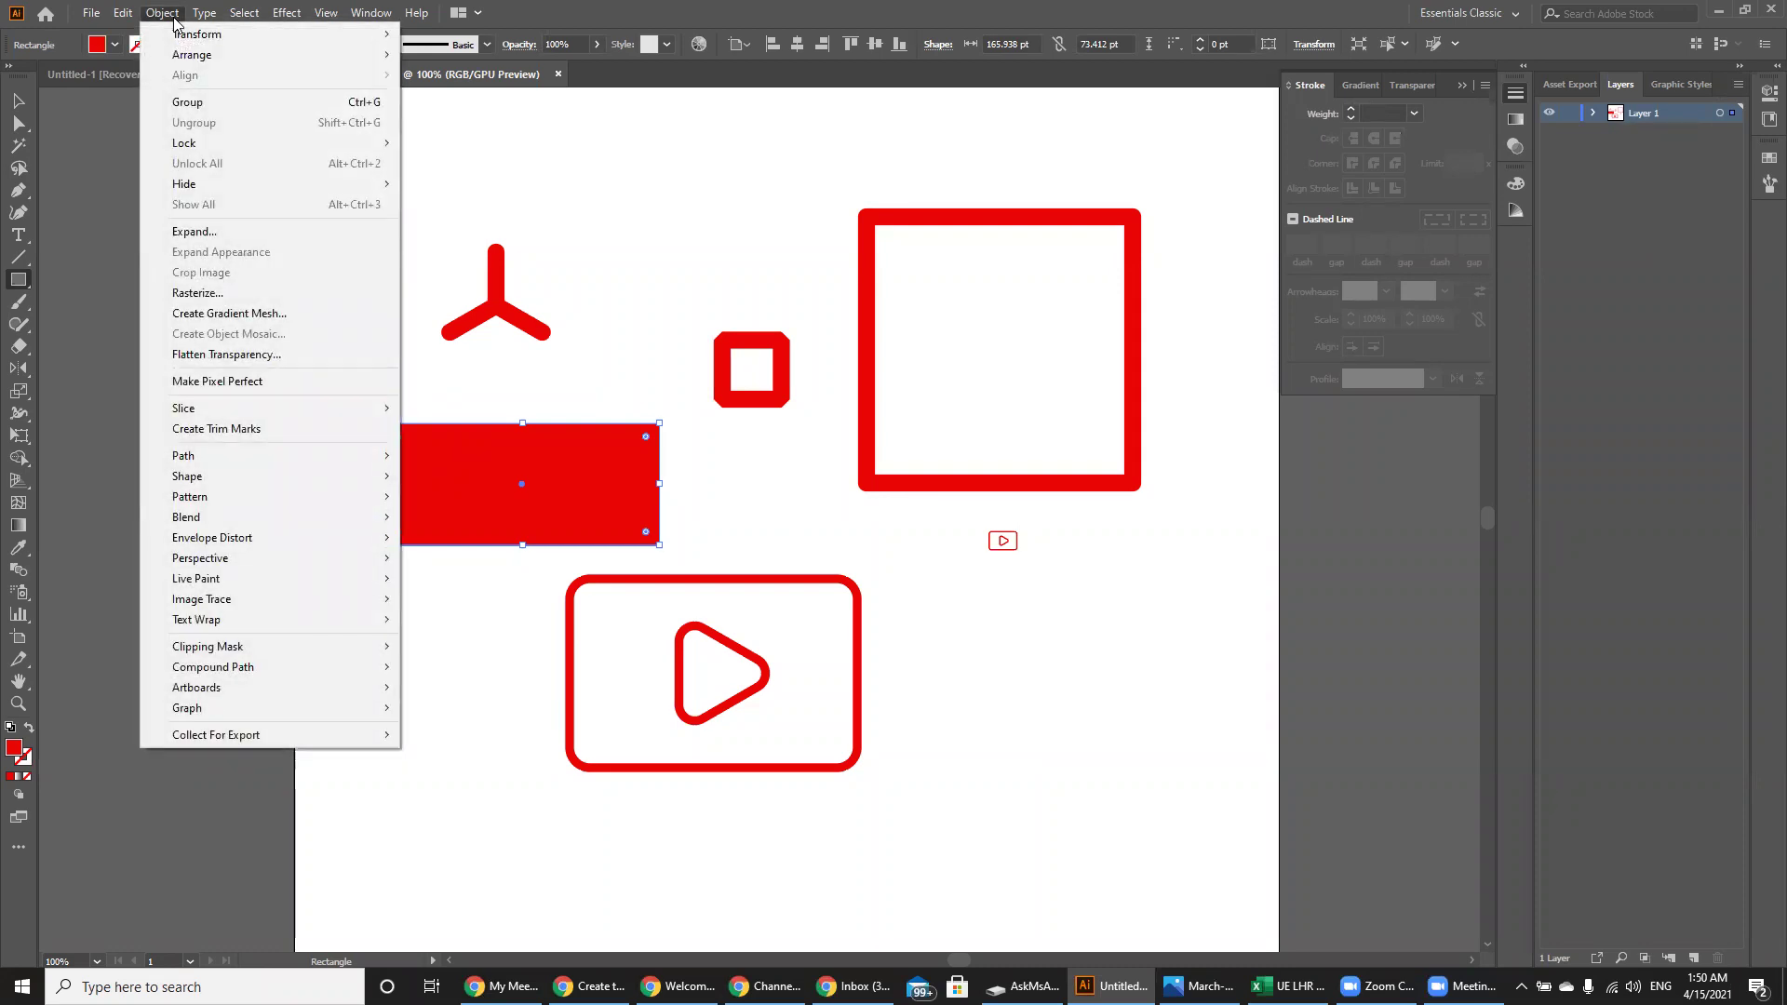
mouse_move(207, 14)
mouse_move(133, 19)
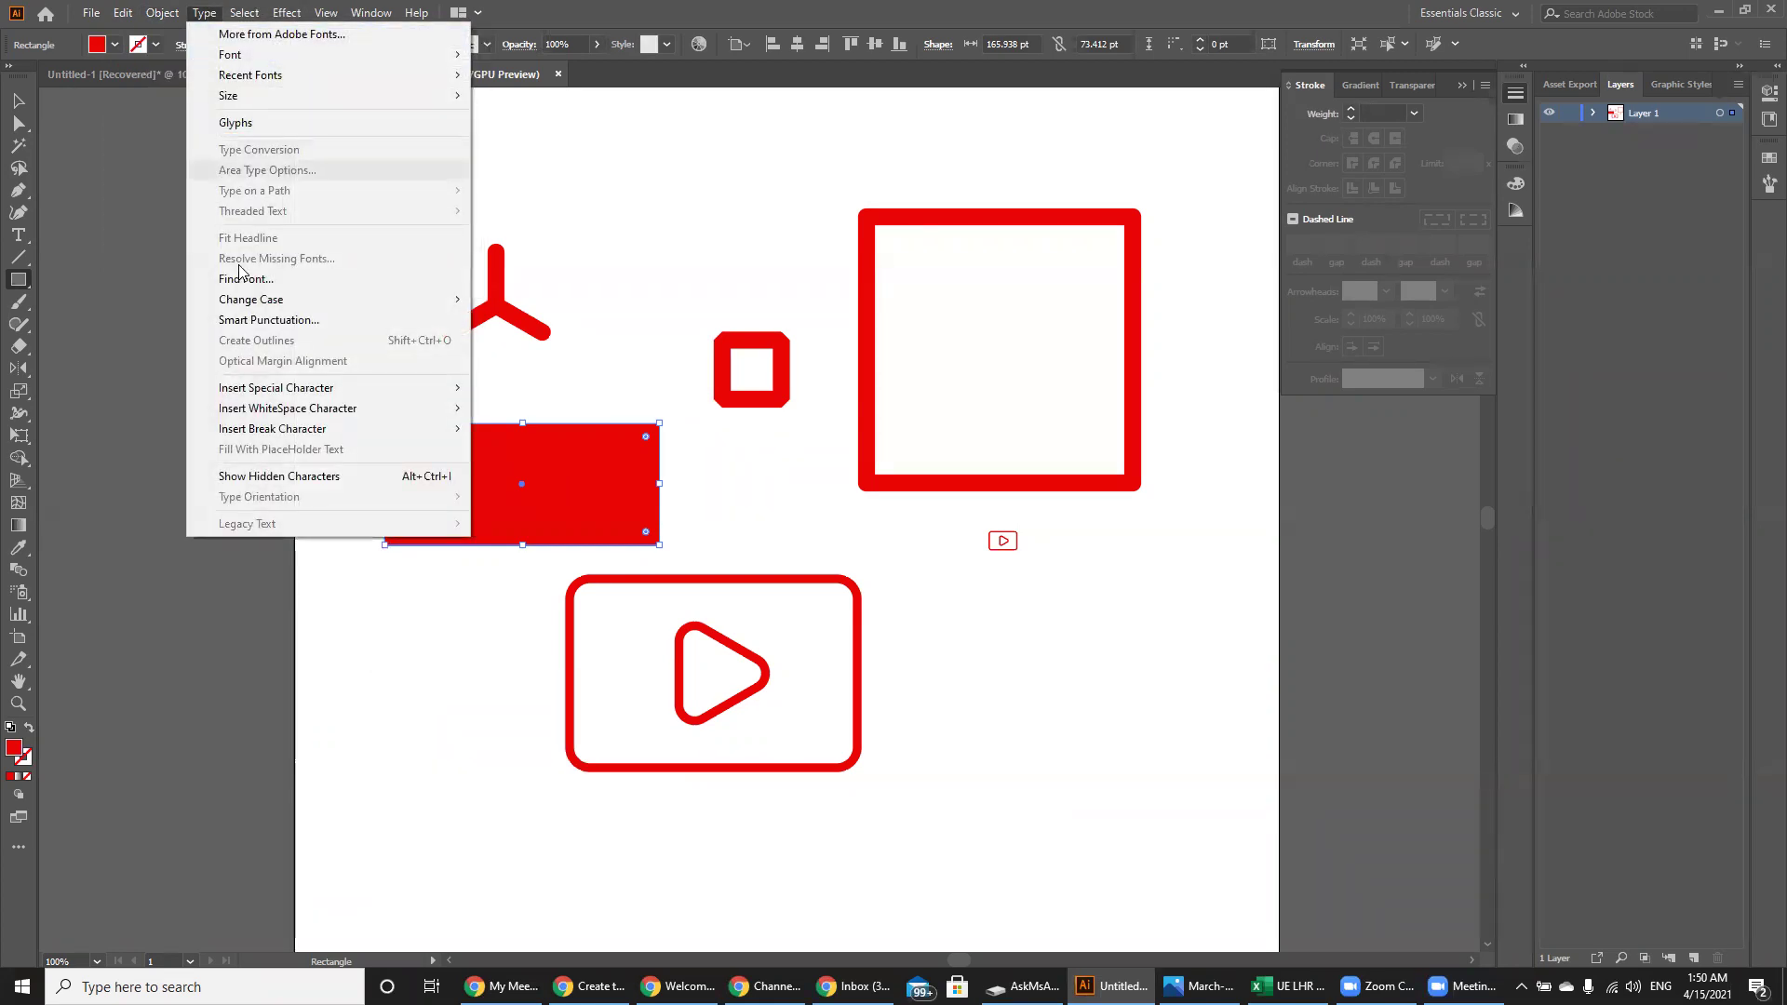
mouse_move(253, 410)
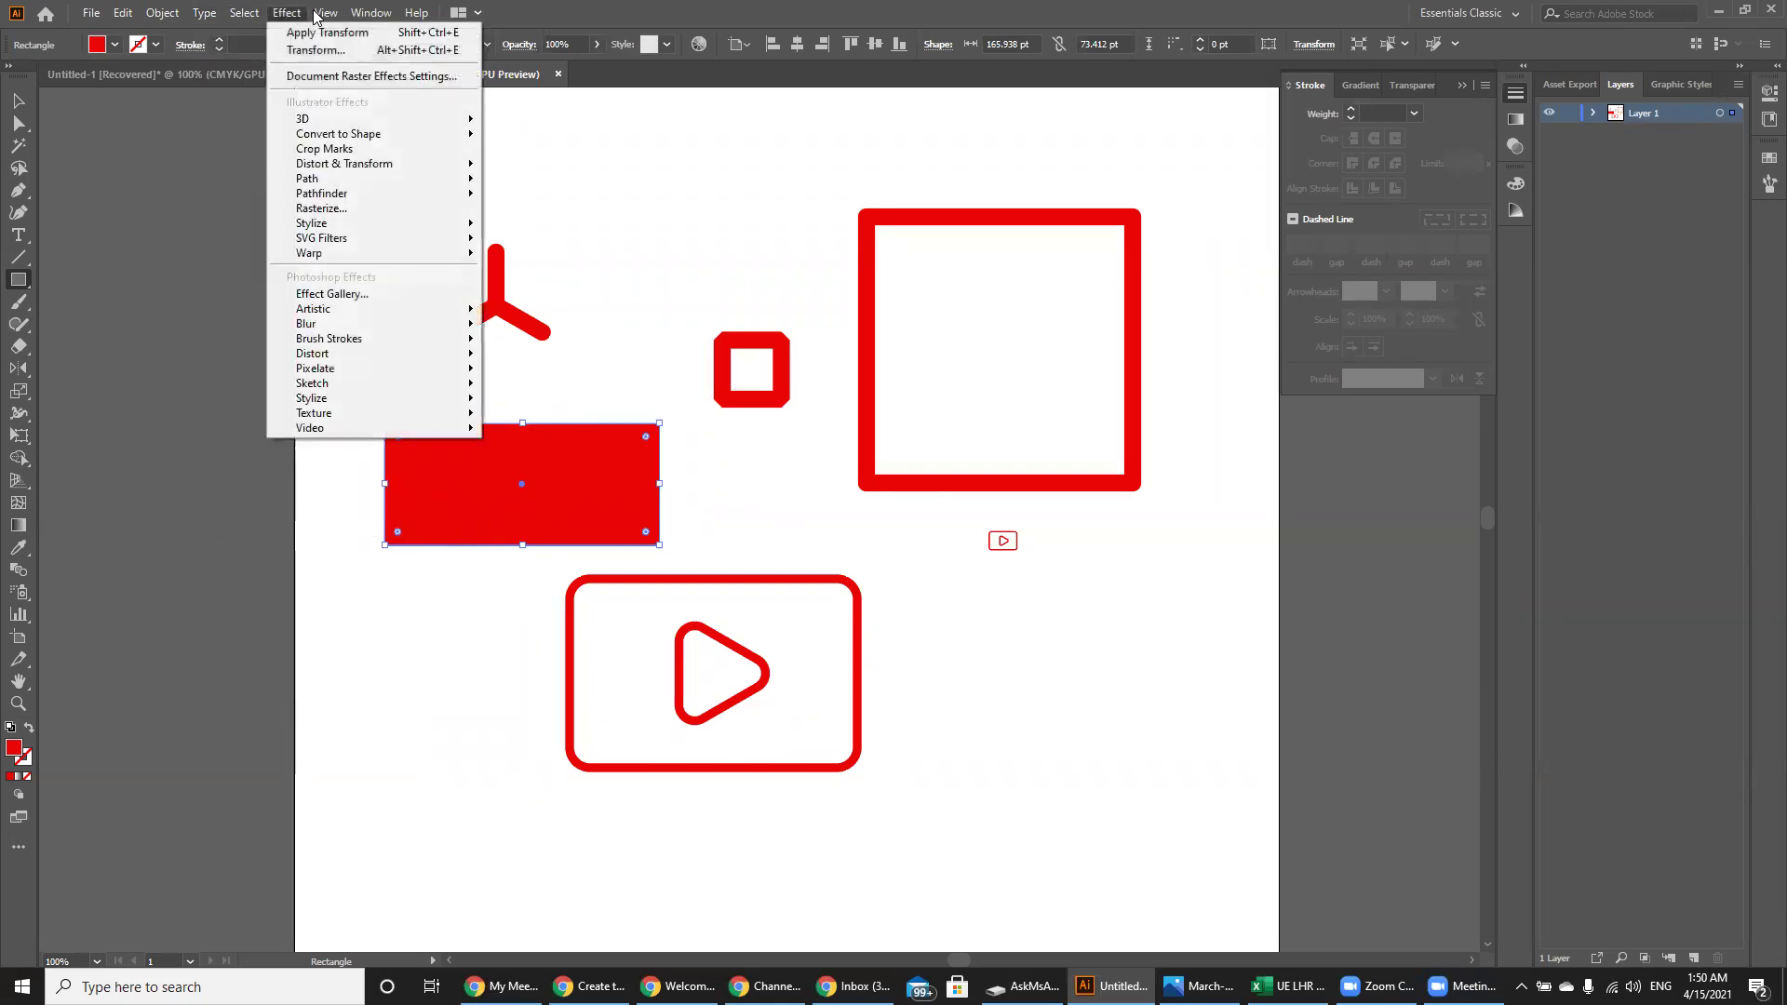
mouse_move(345, 15)
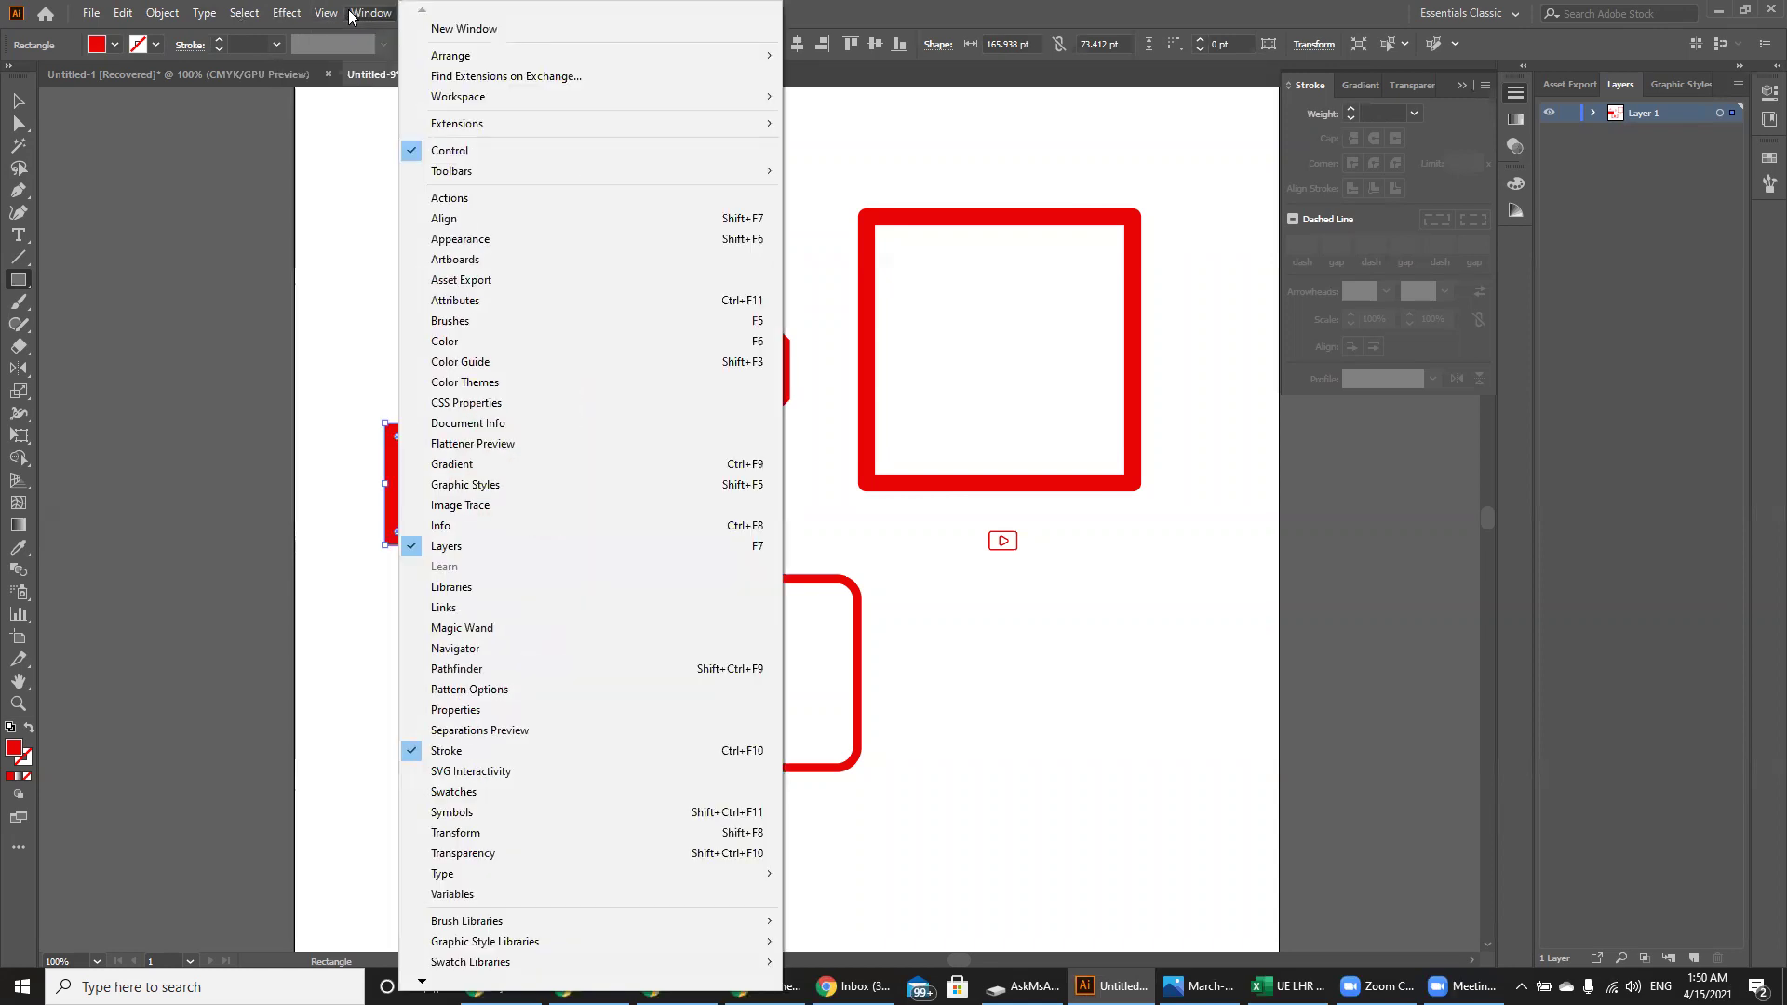
click(351, 17)
click(323, 11)
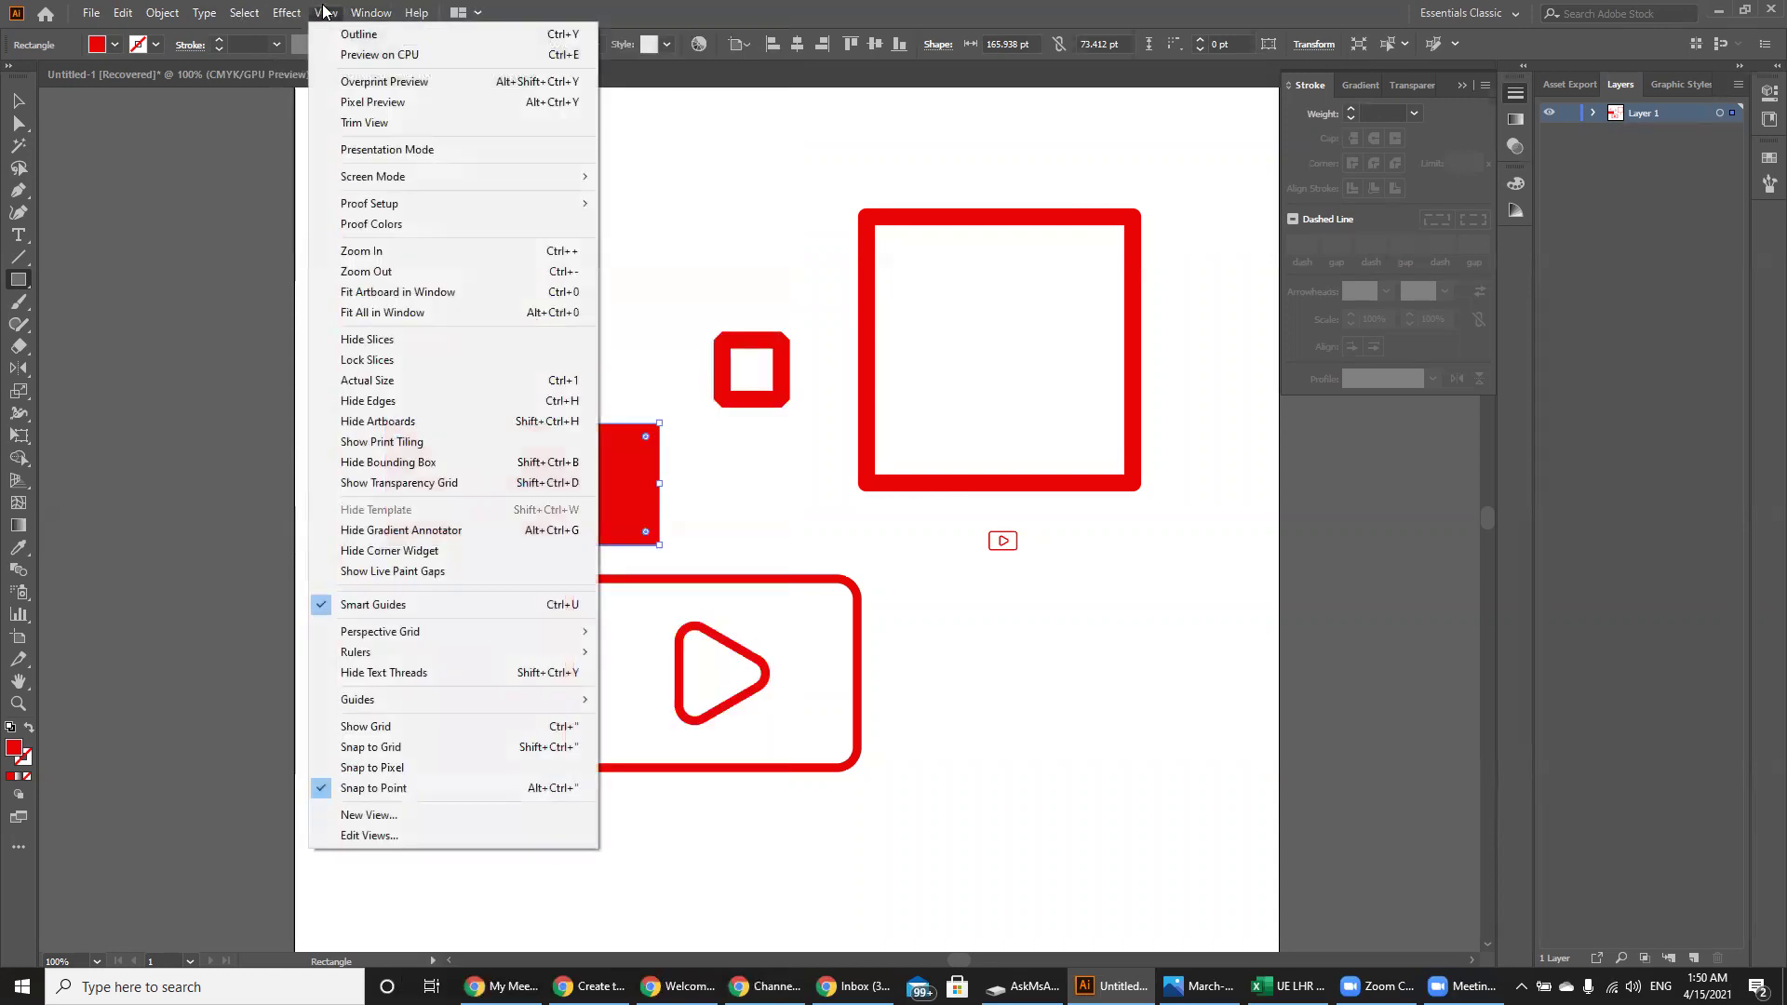
click(693, 926)
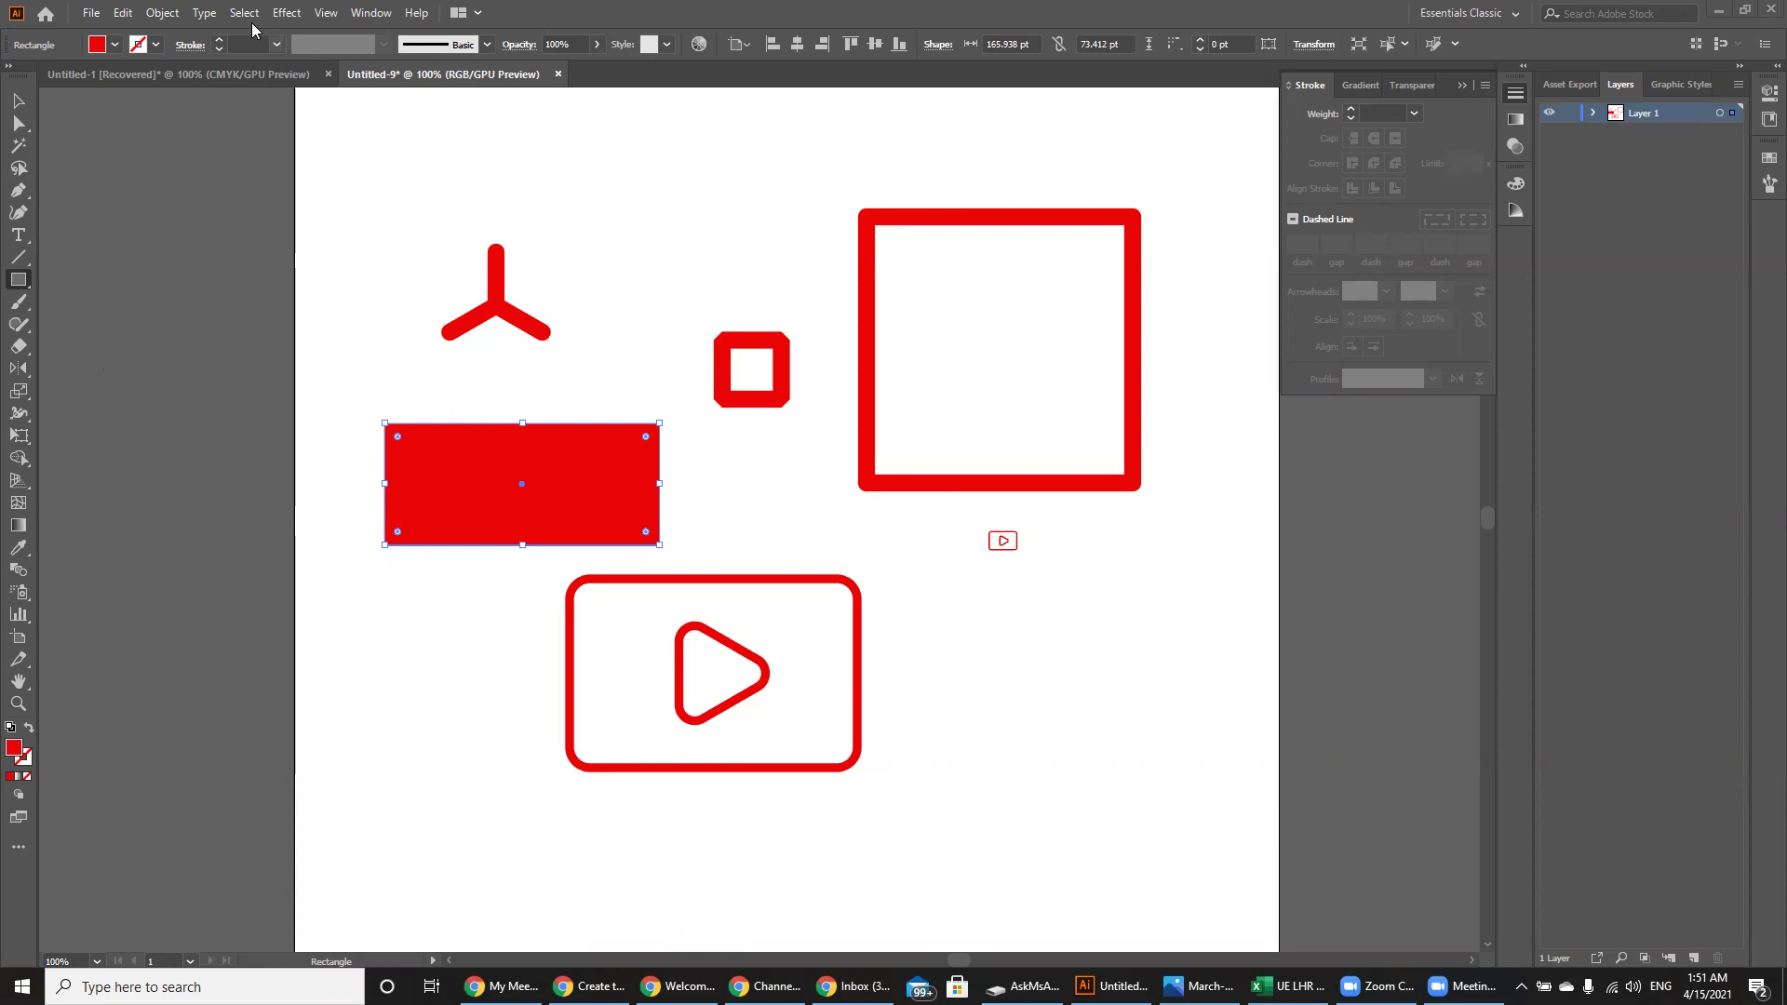
click(205, 13)
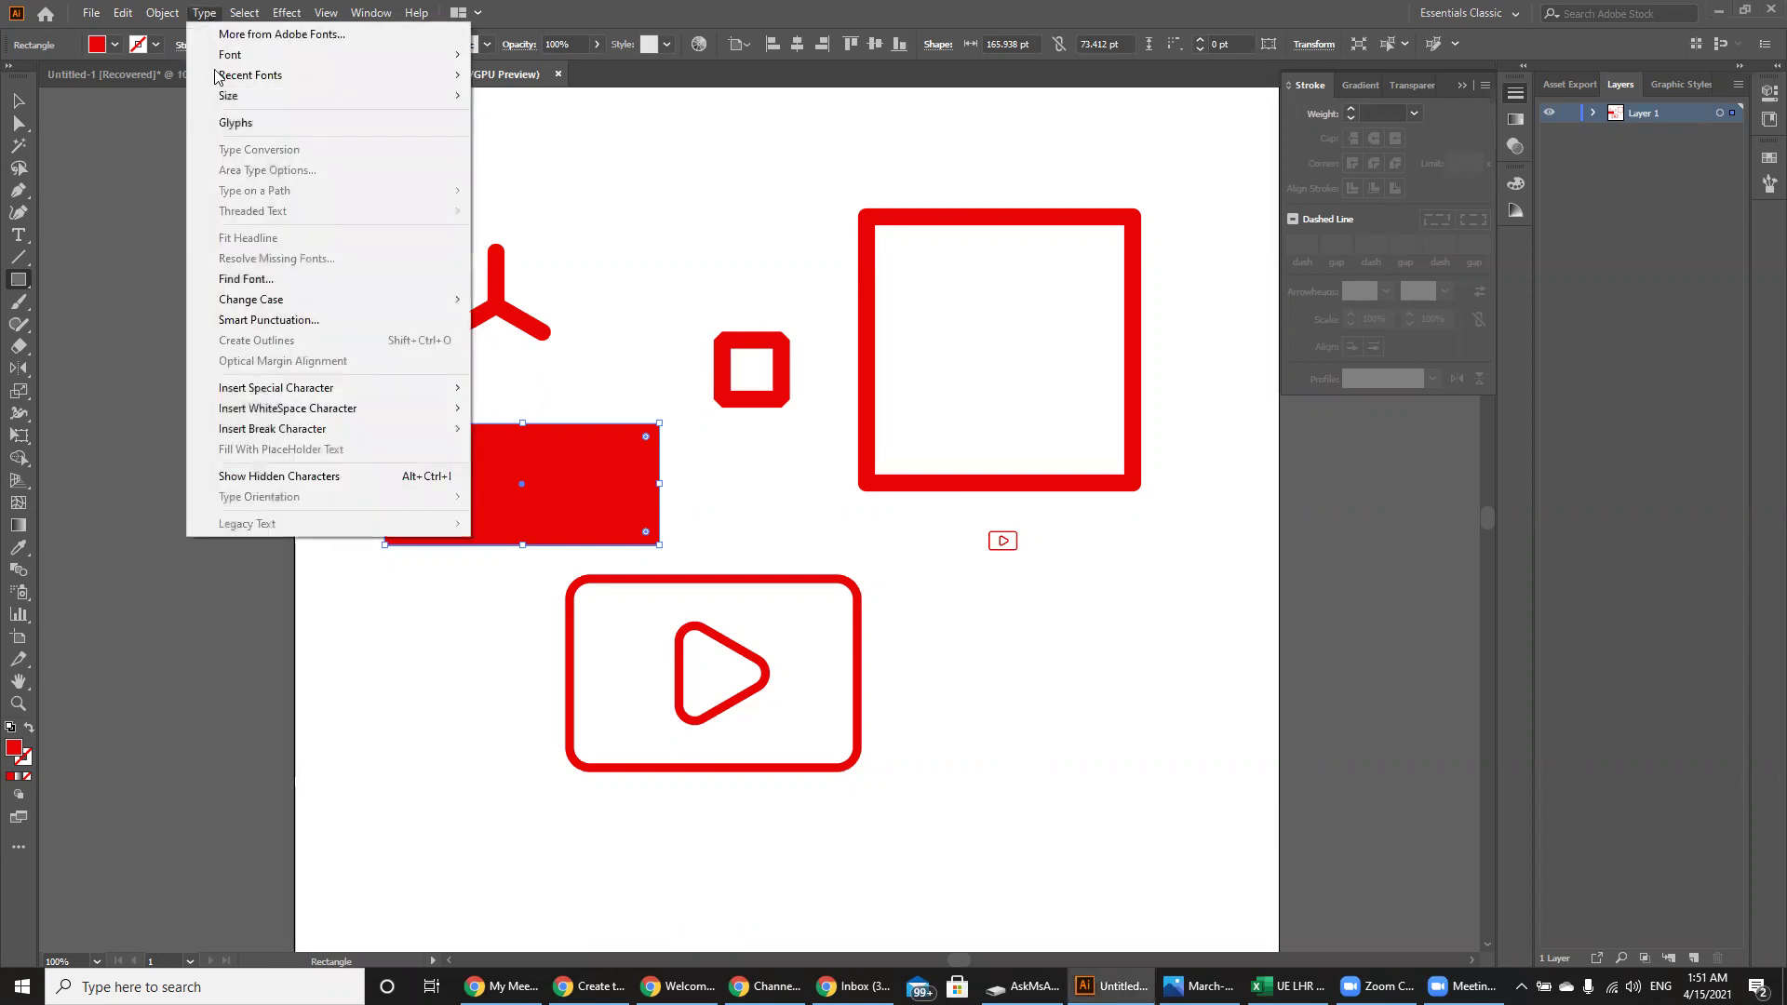
mouse_move(285, 392)
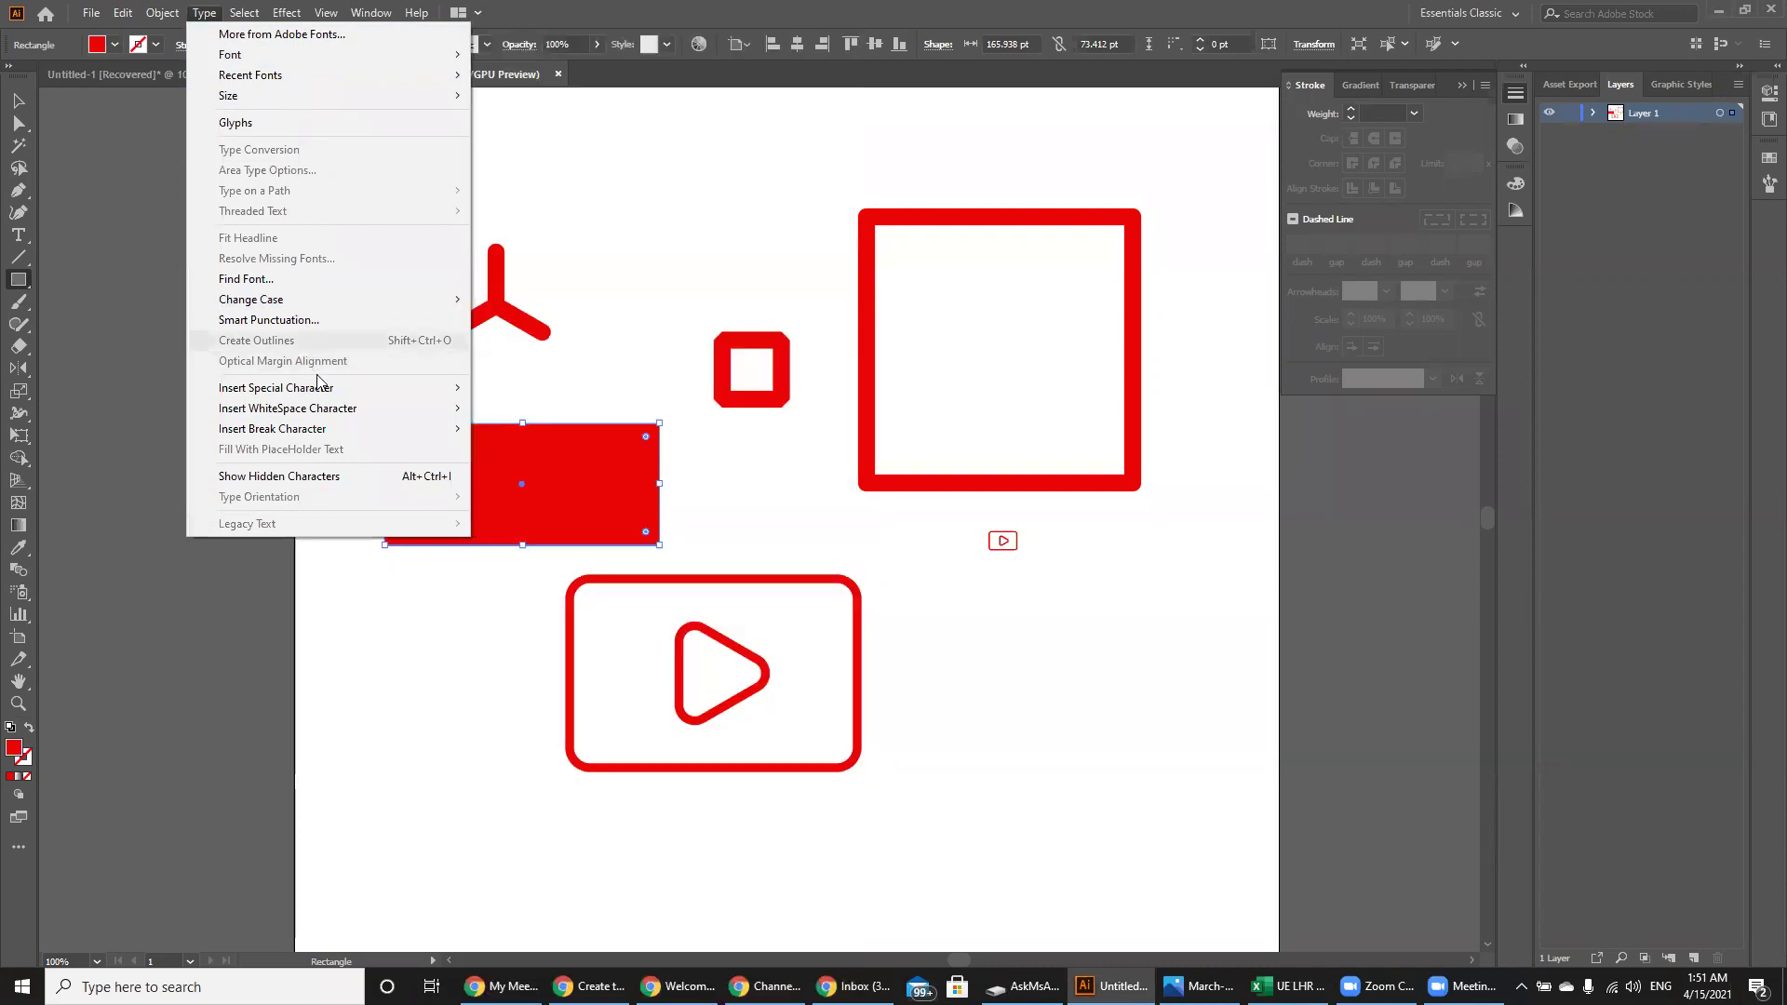
click(162, 12)
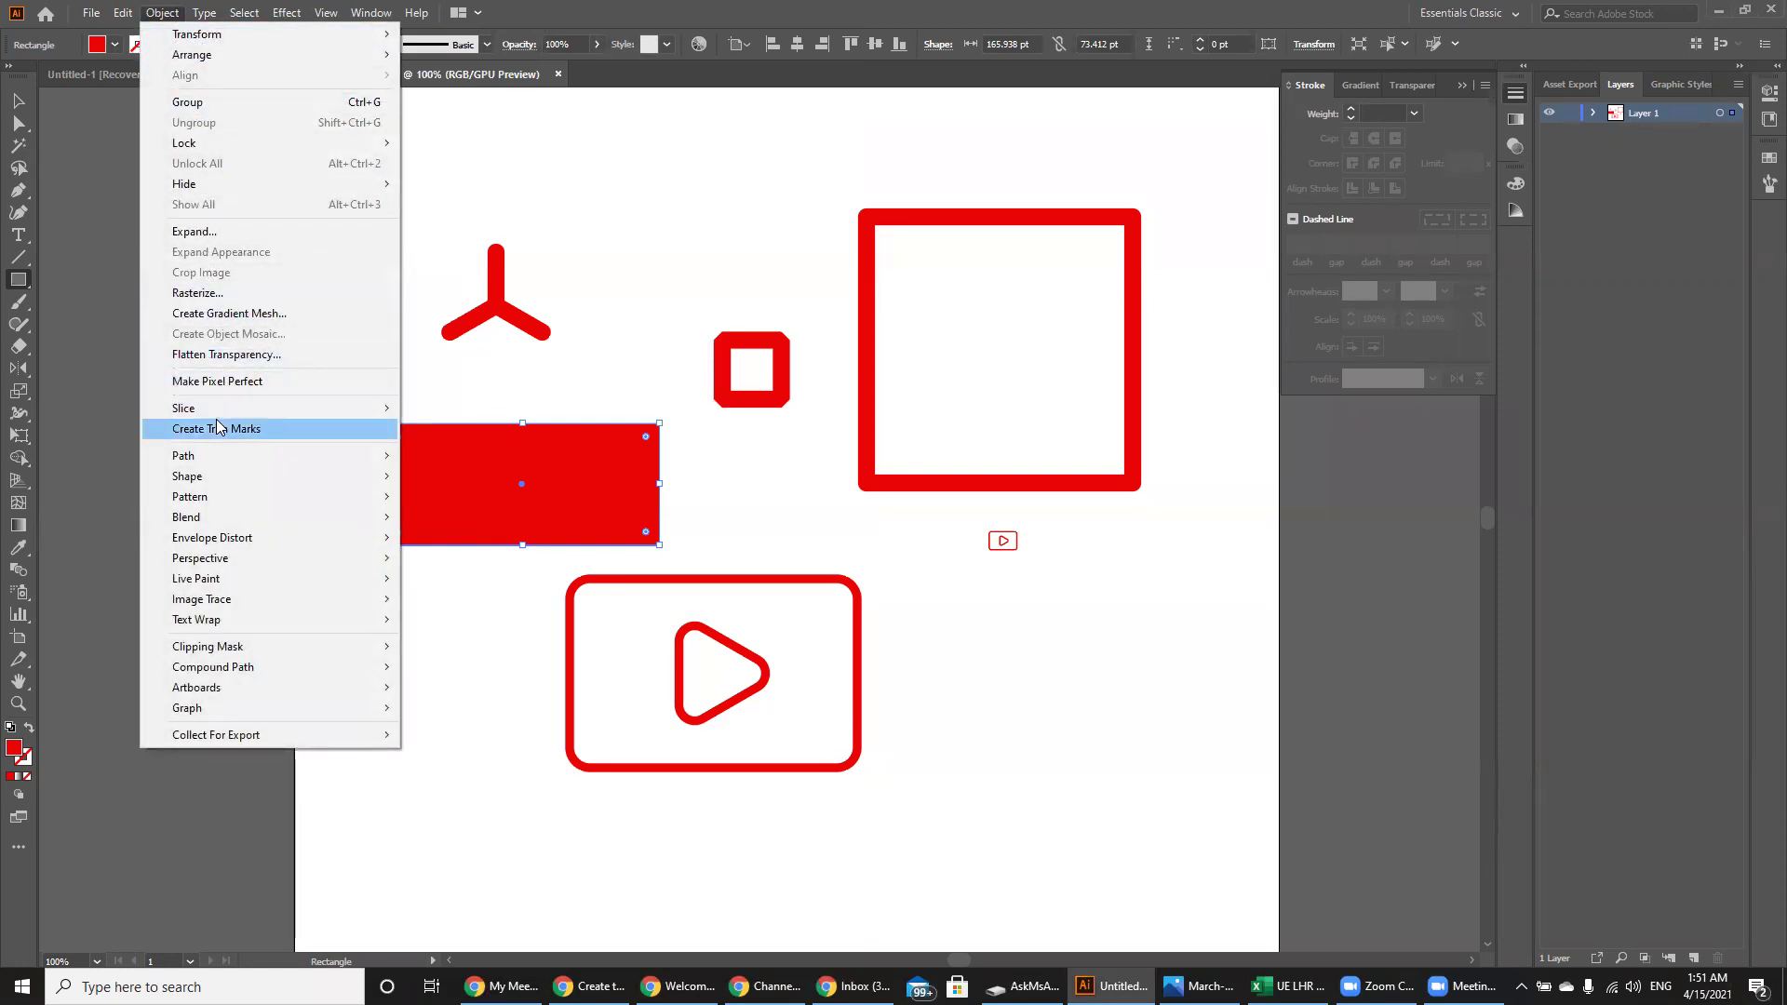
mouse_move(213, 415)
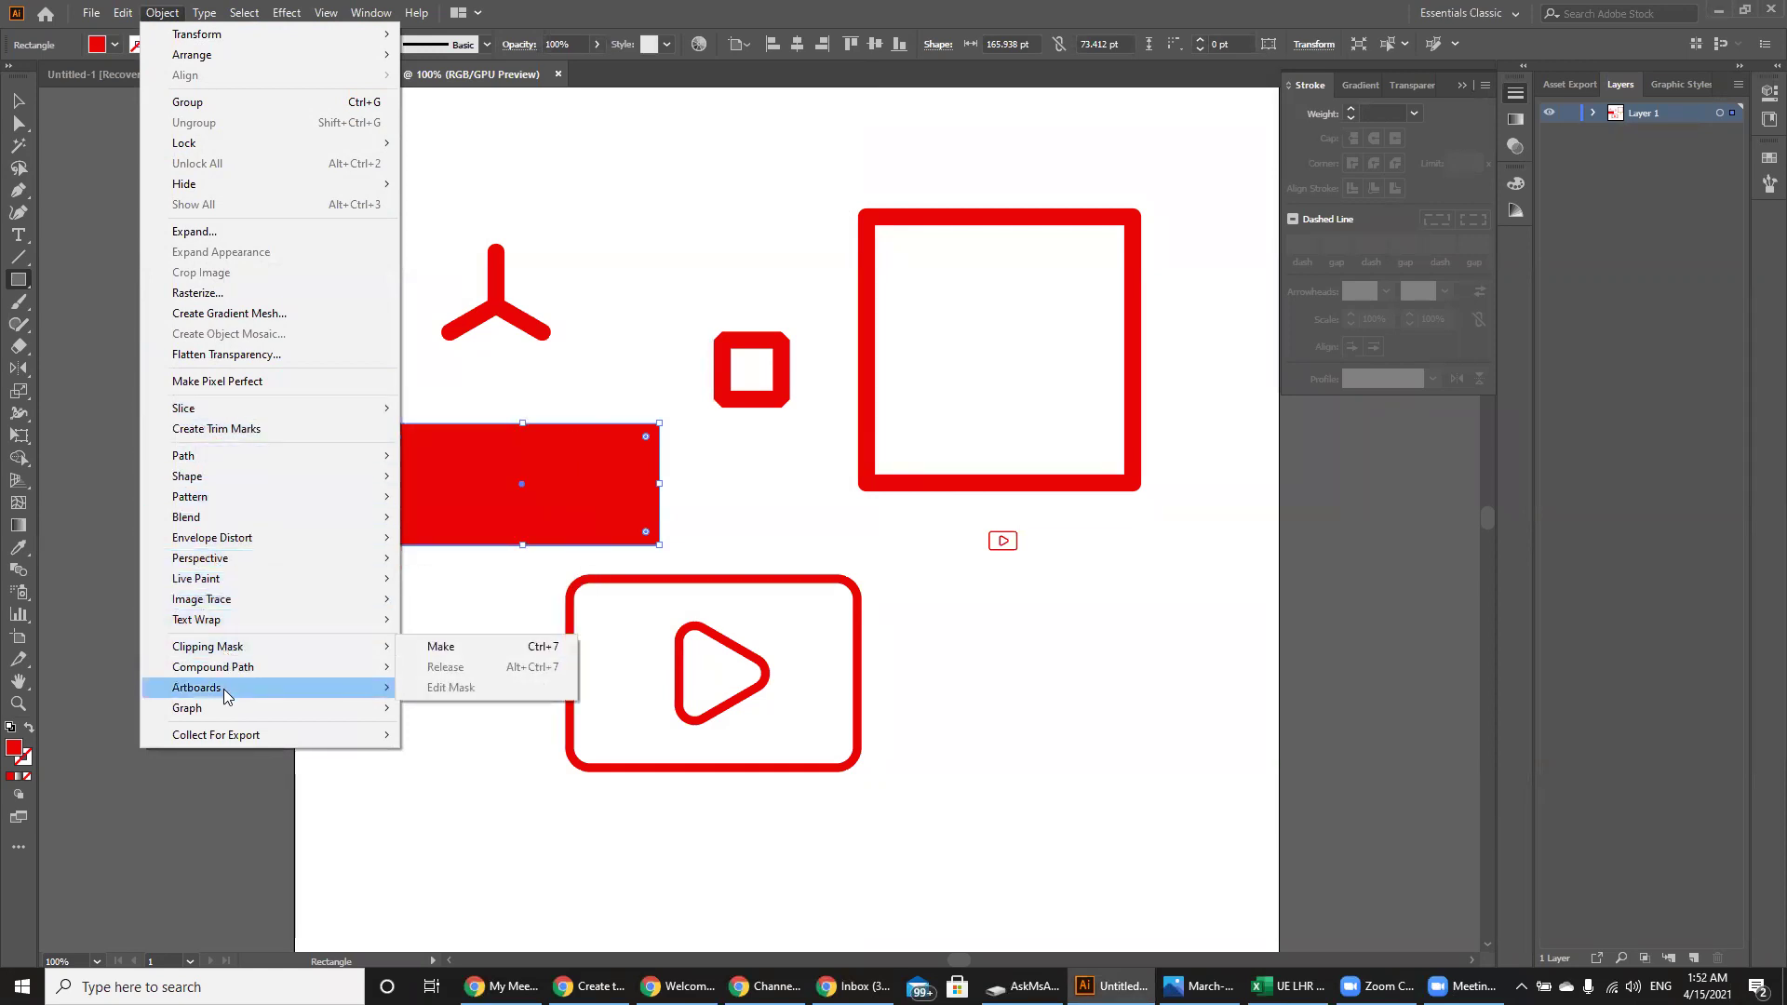
mouse_move(220, 673)
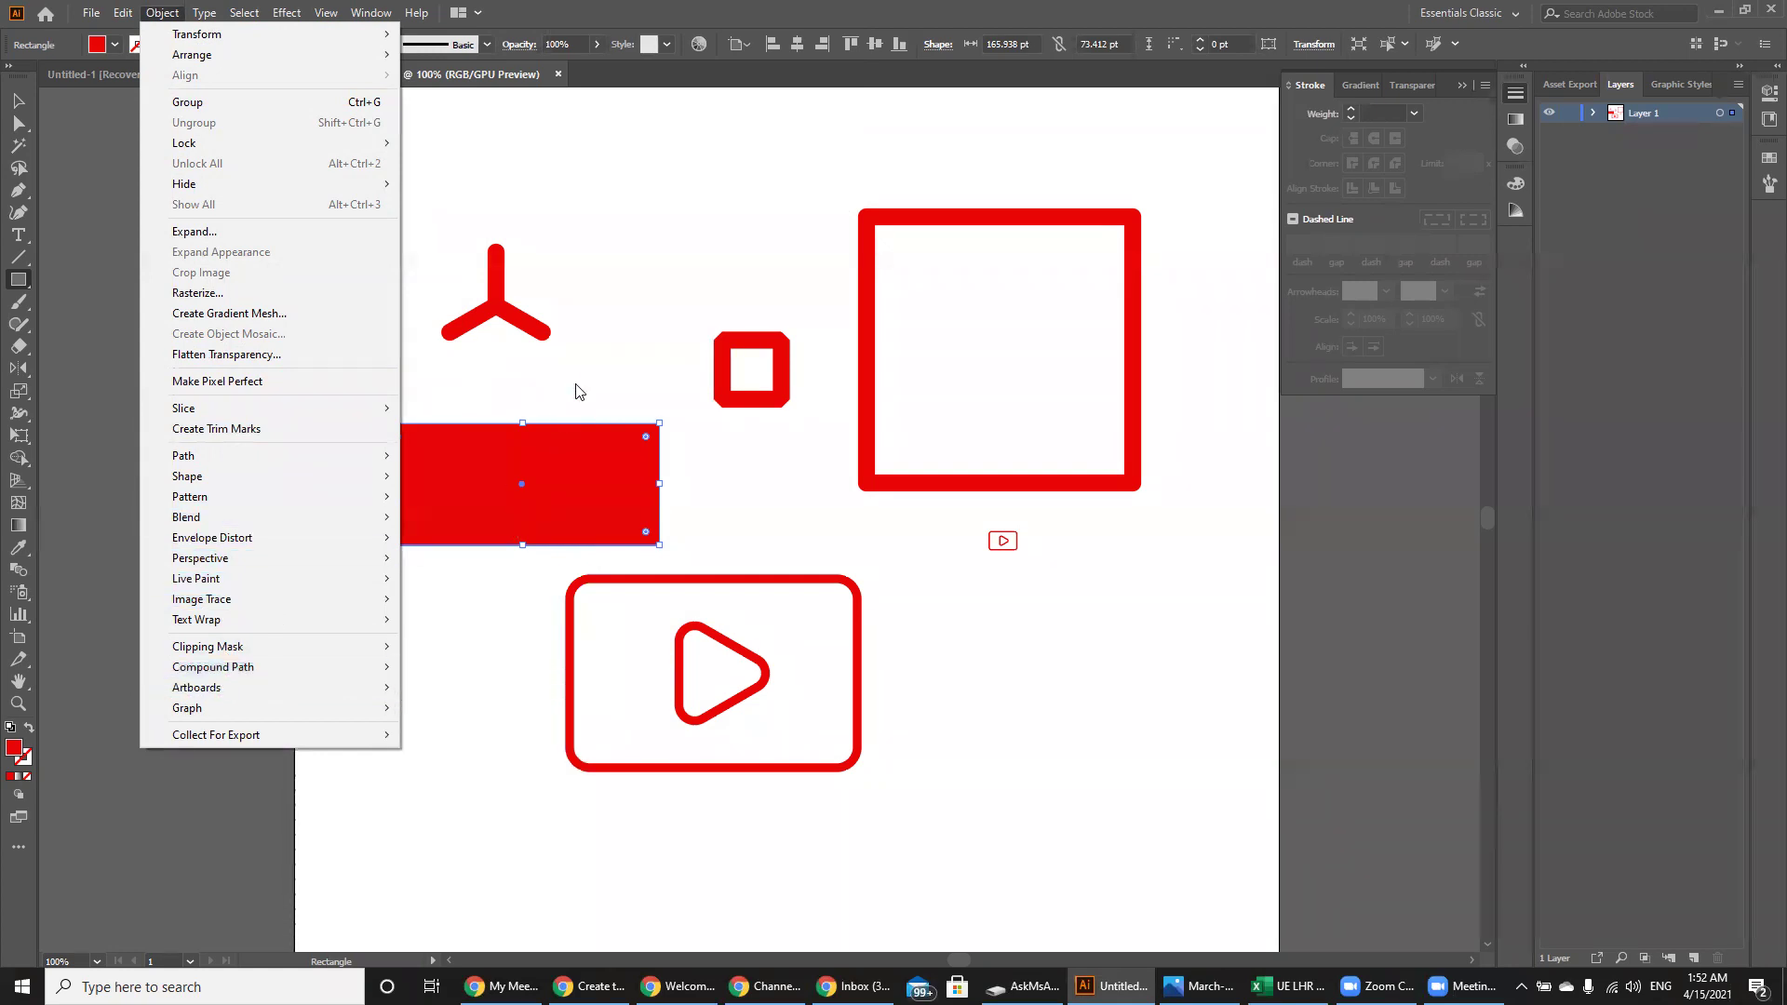
click(603, 363)
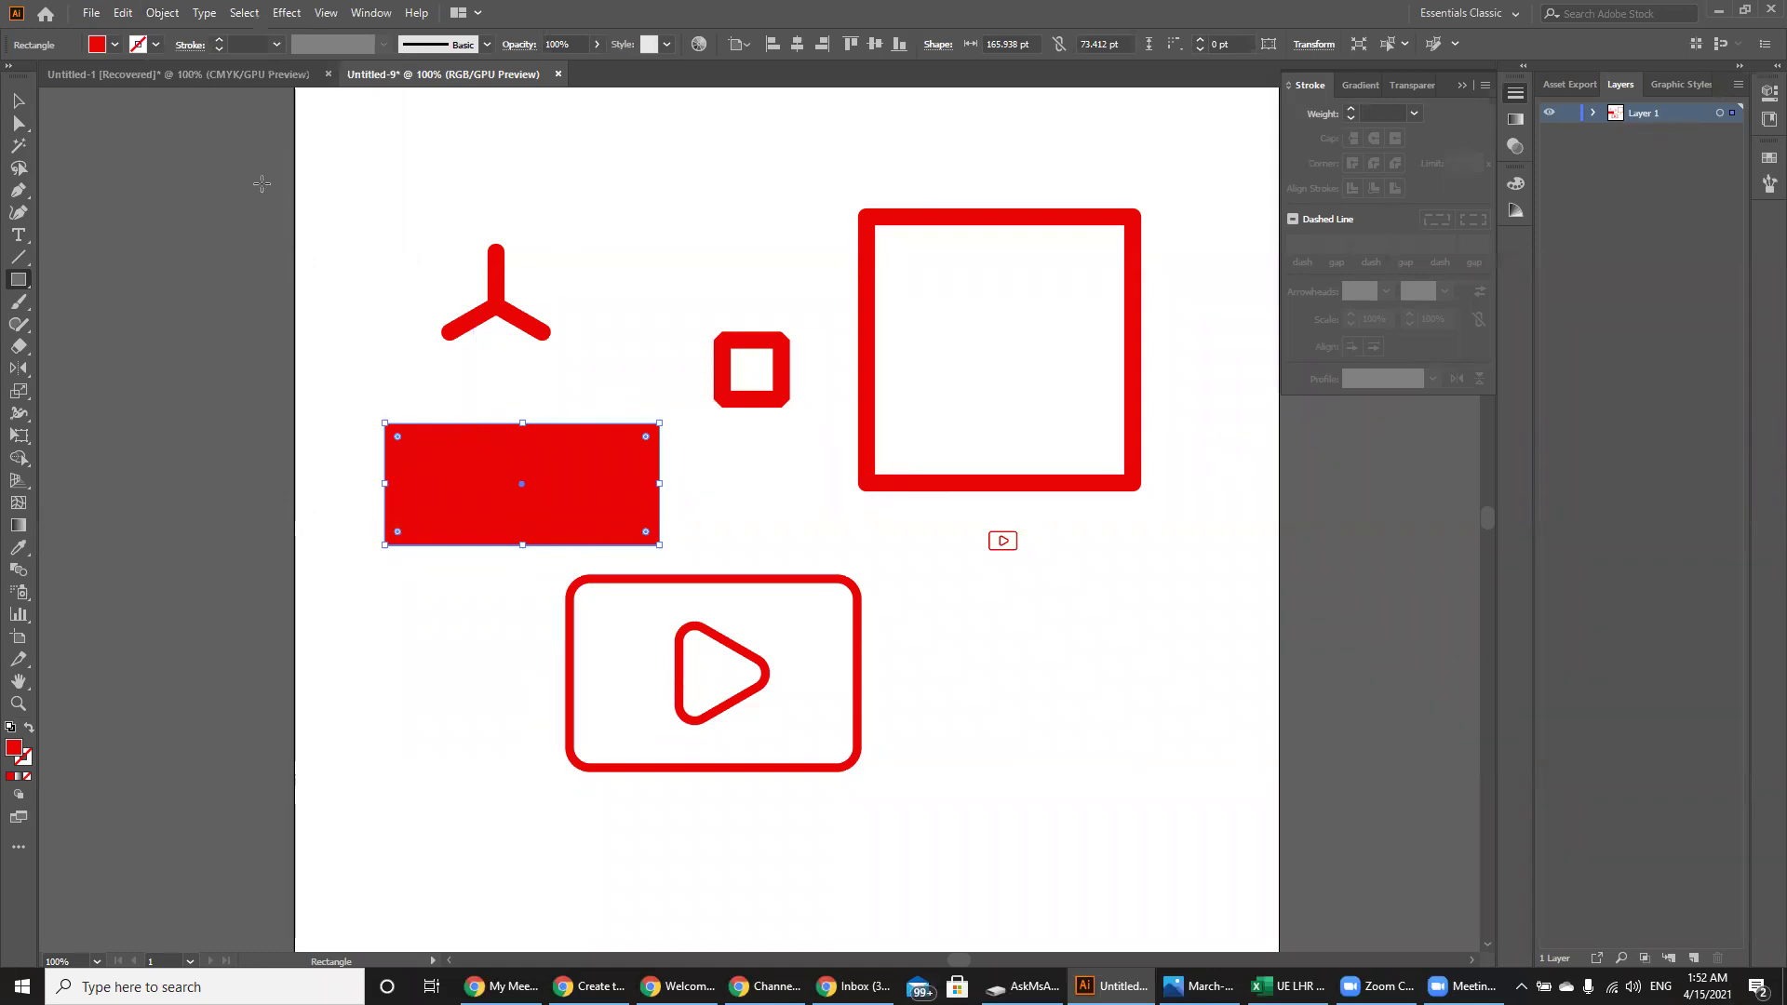
- Split the solid red rectangle into a grid of 4 rows and 3 columns with no gutters
click(17, 101)
key(m)
click(165, 12)
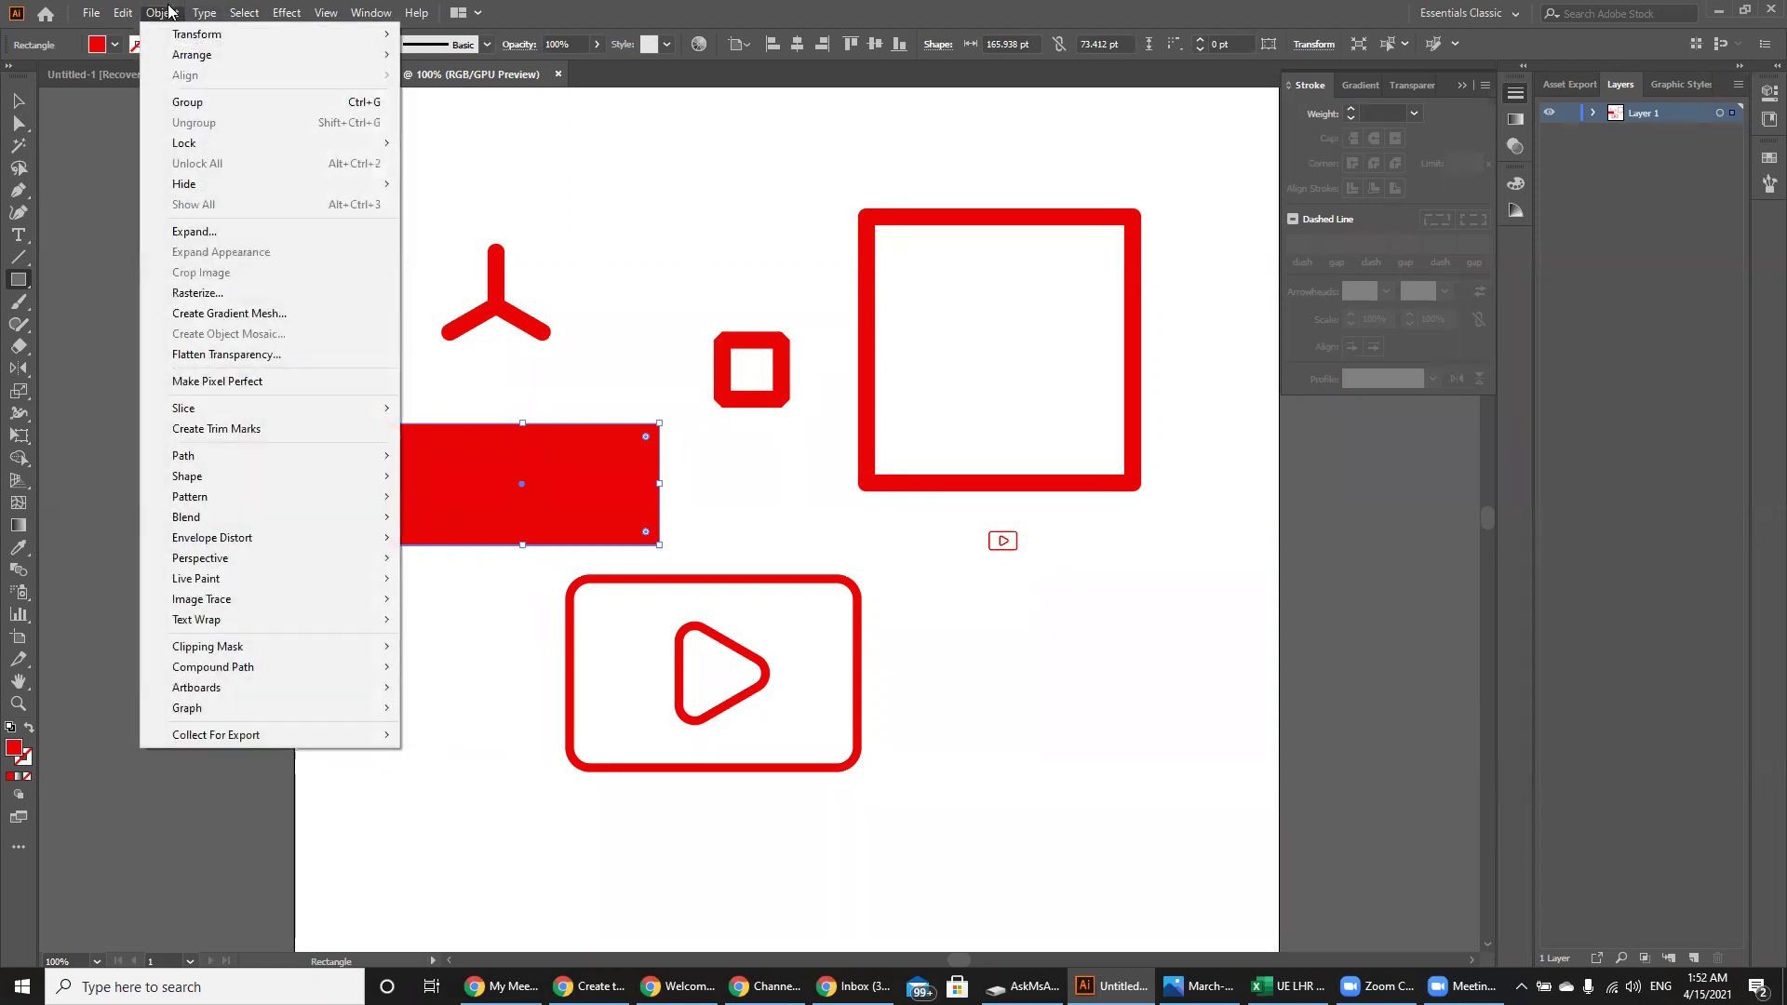
mouse_move(186, 35)
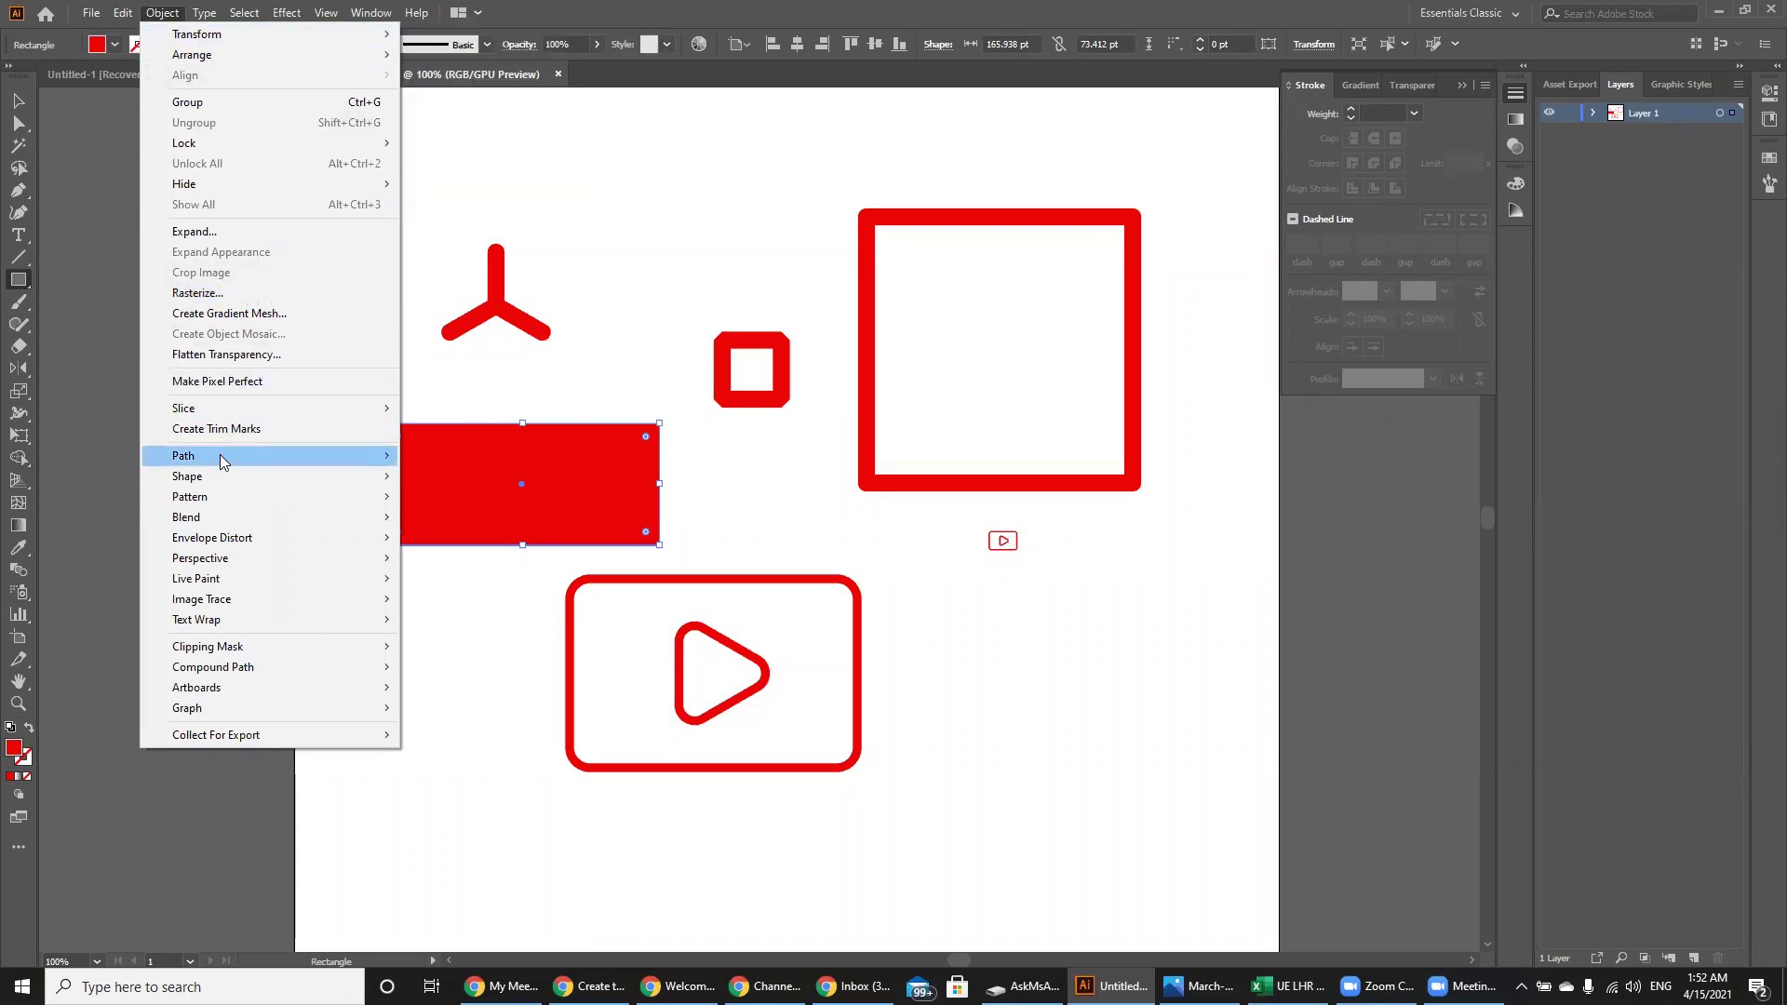
mouse_move(220, 454)
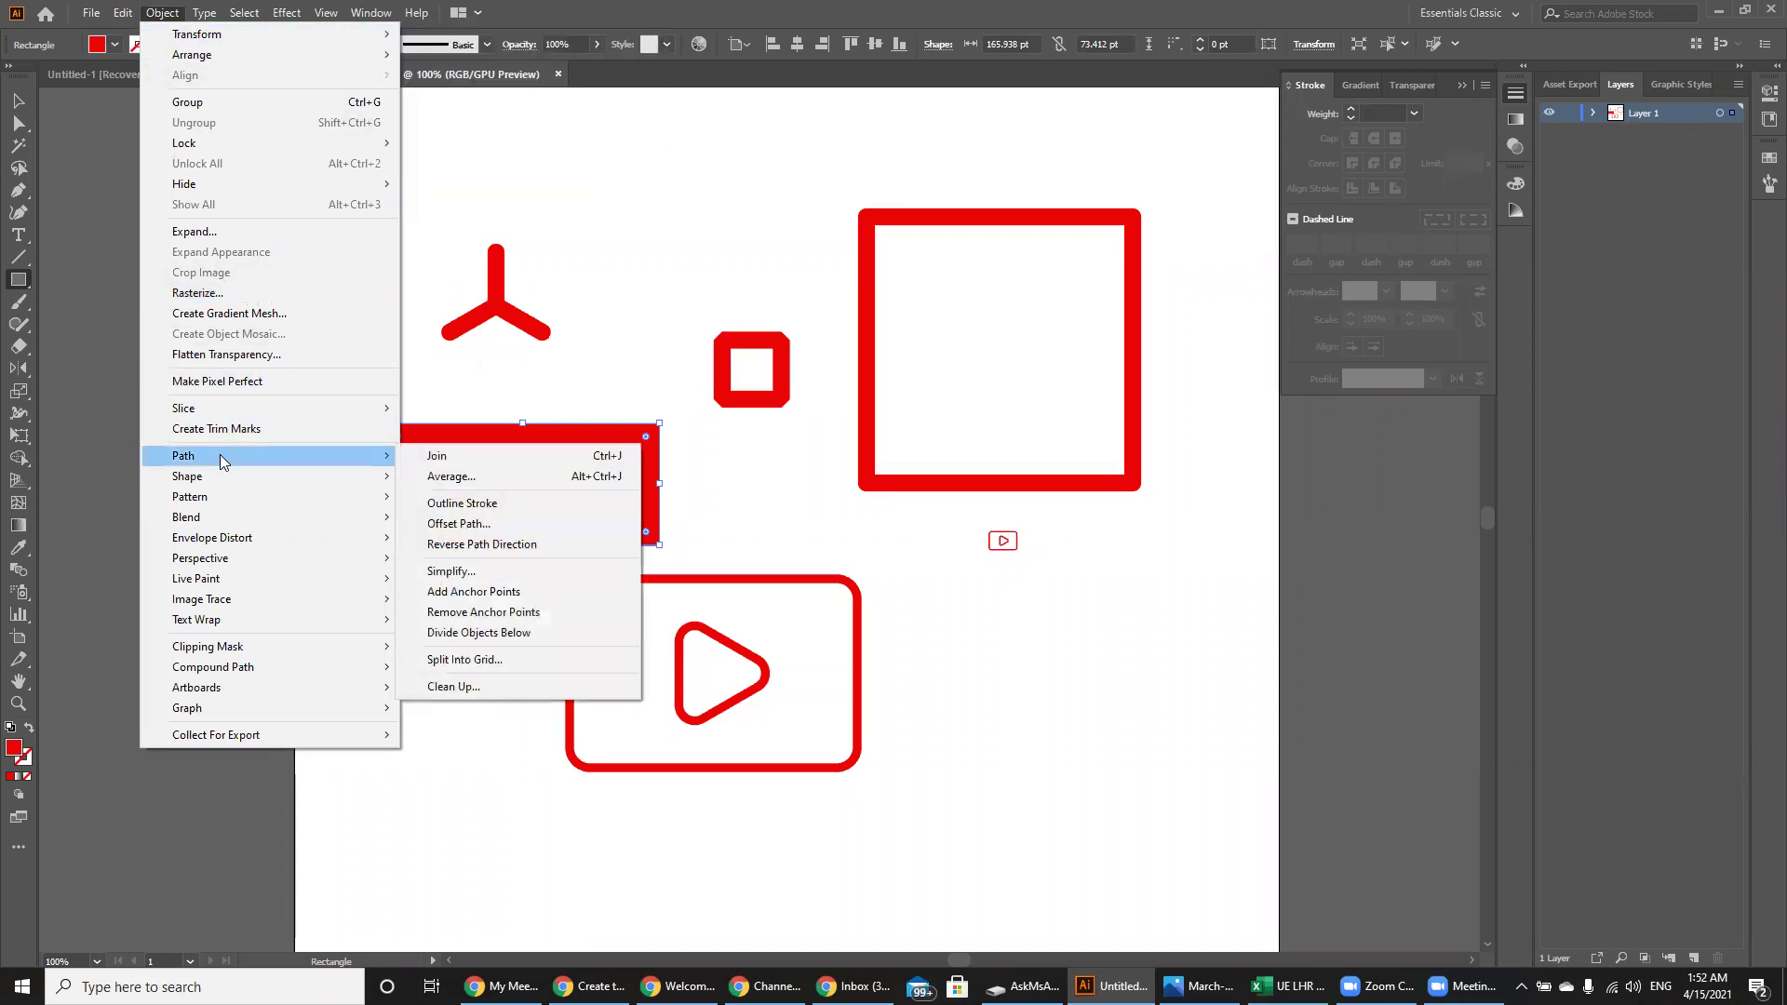
click(521, 659)
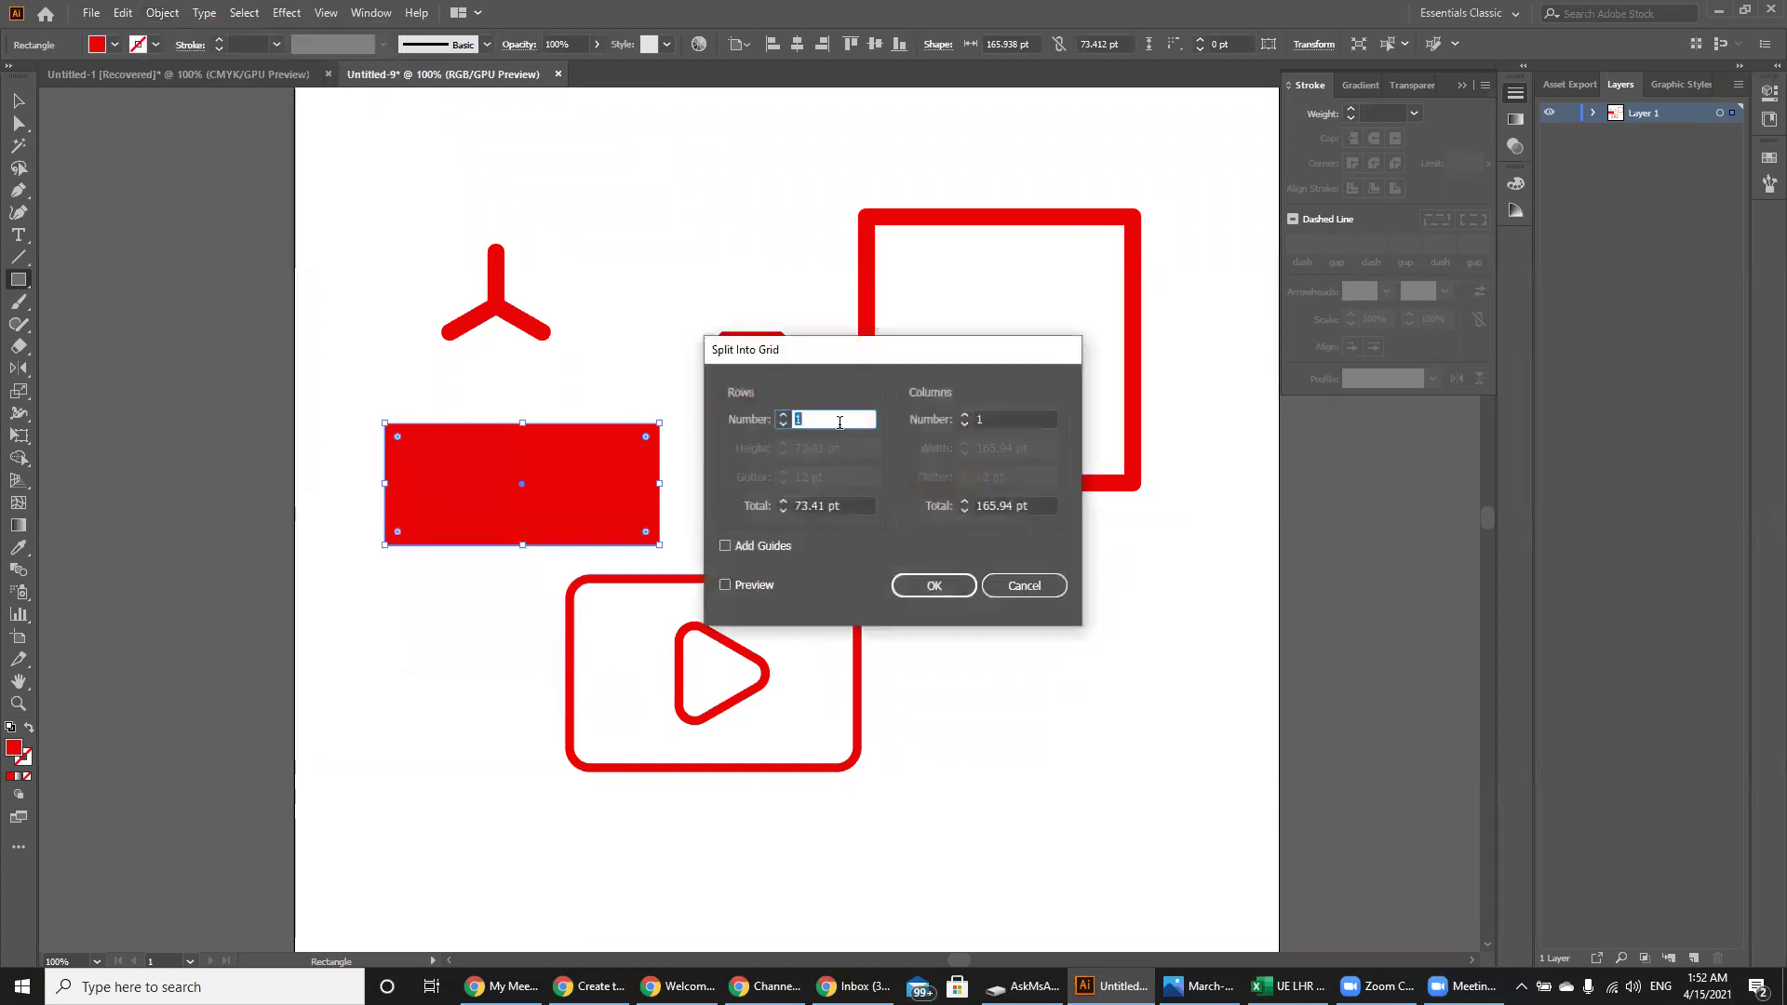
text(4)
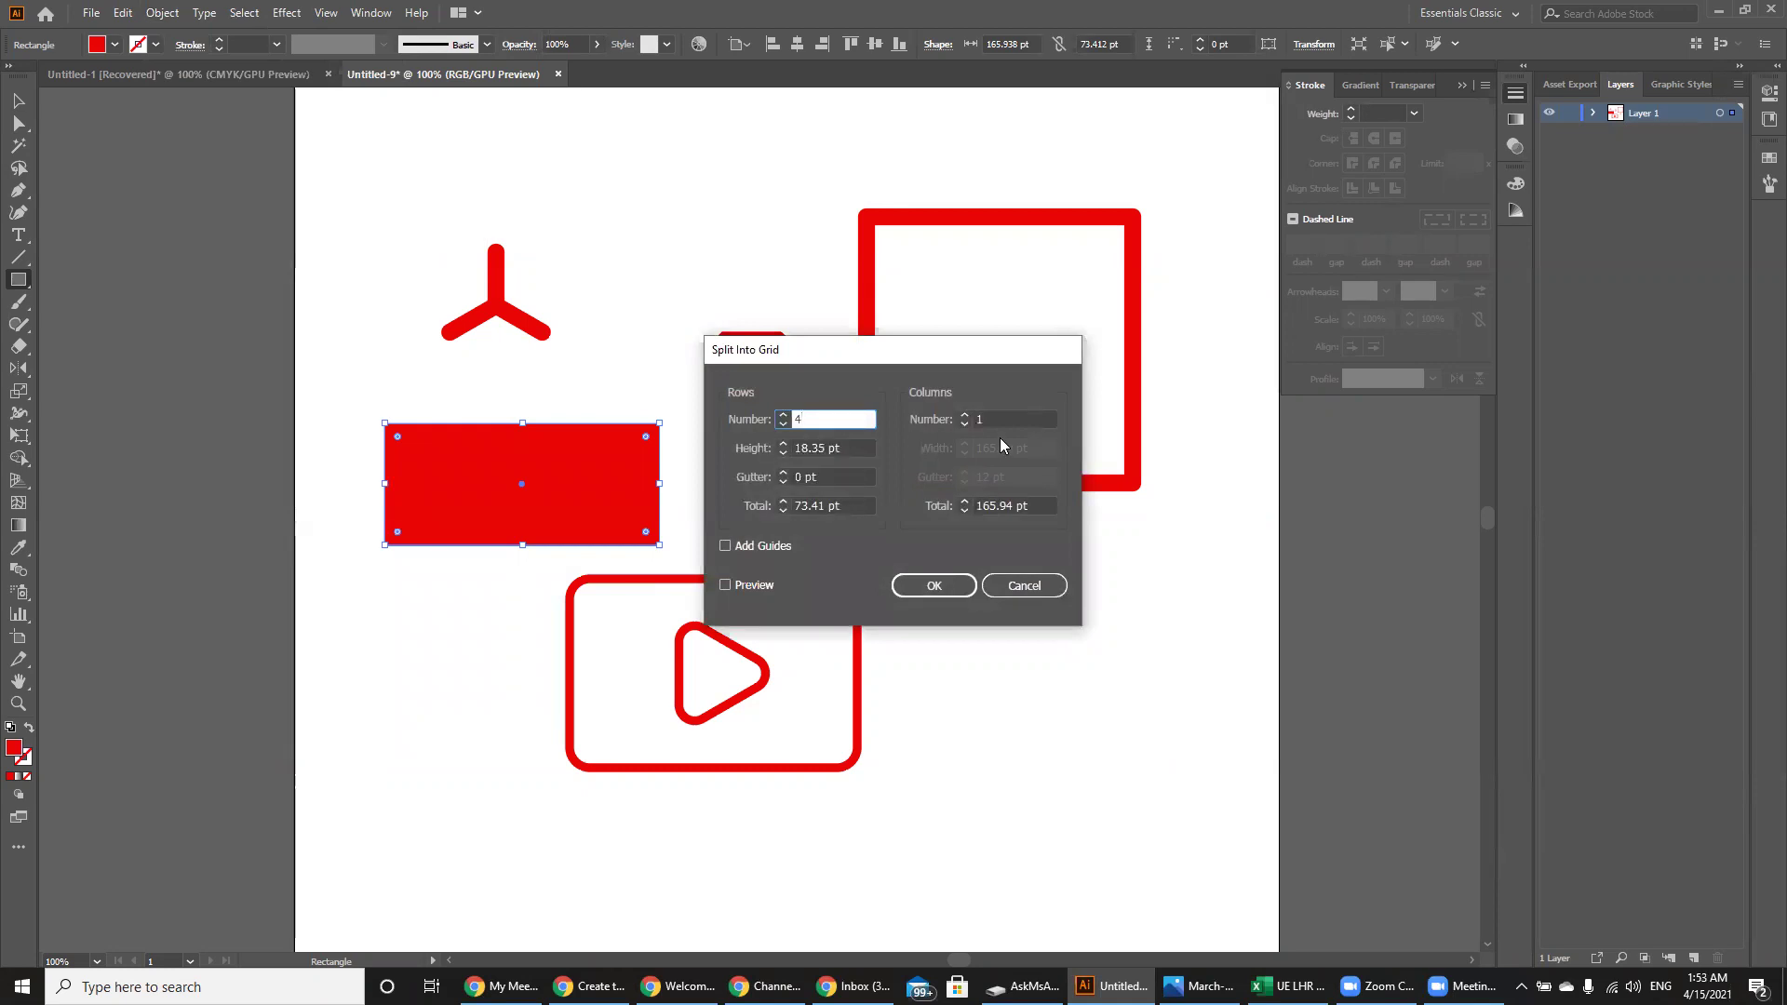
click(1000, 417)
text(3)
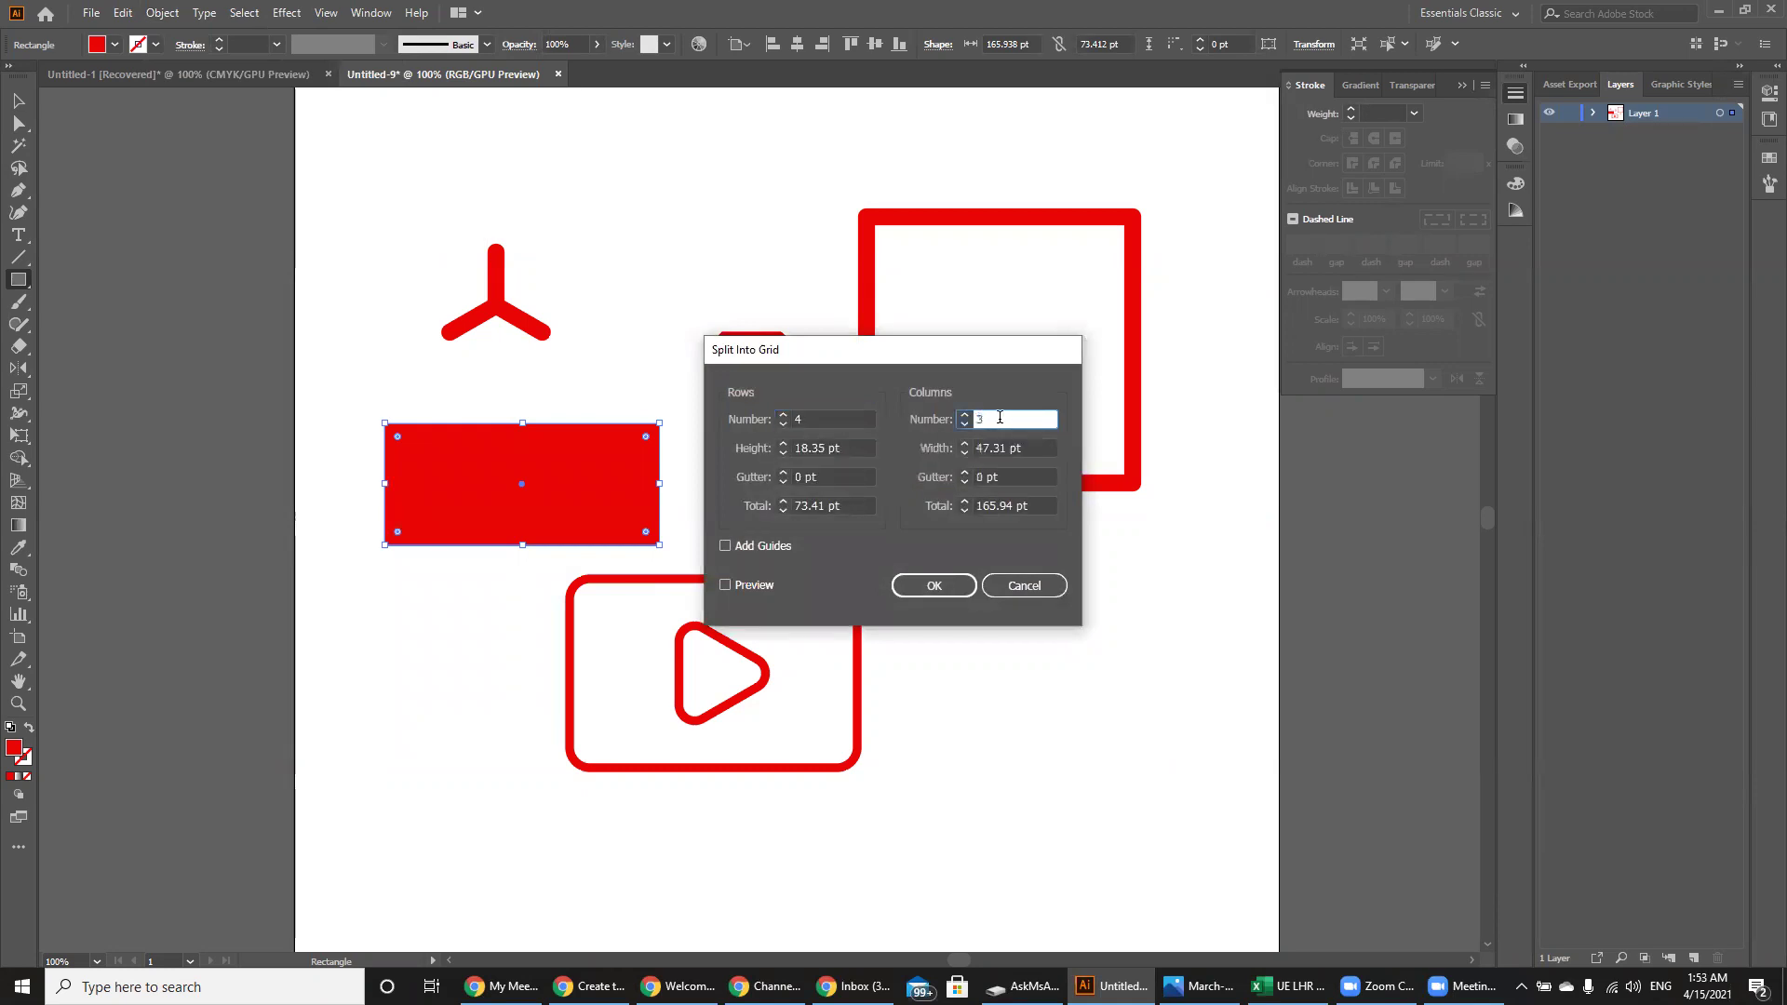
click(747, 584)
click(747, 584)
click(957, 585)
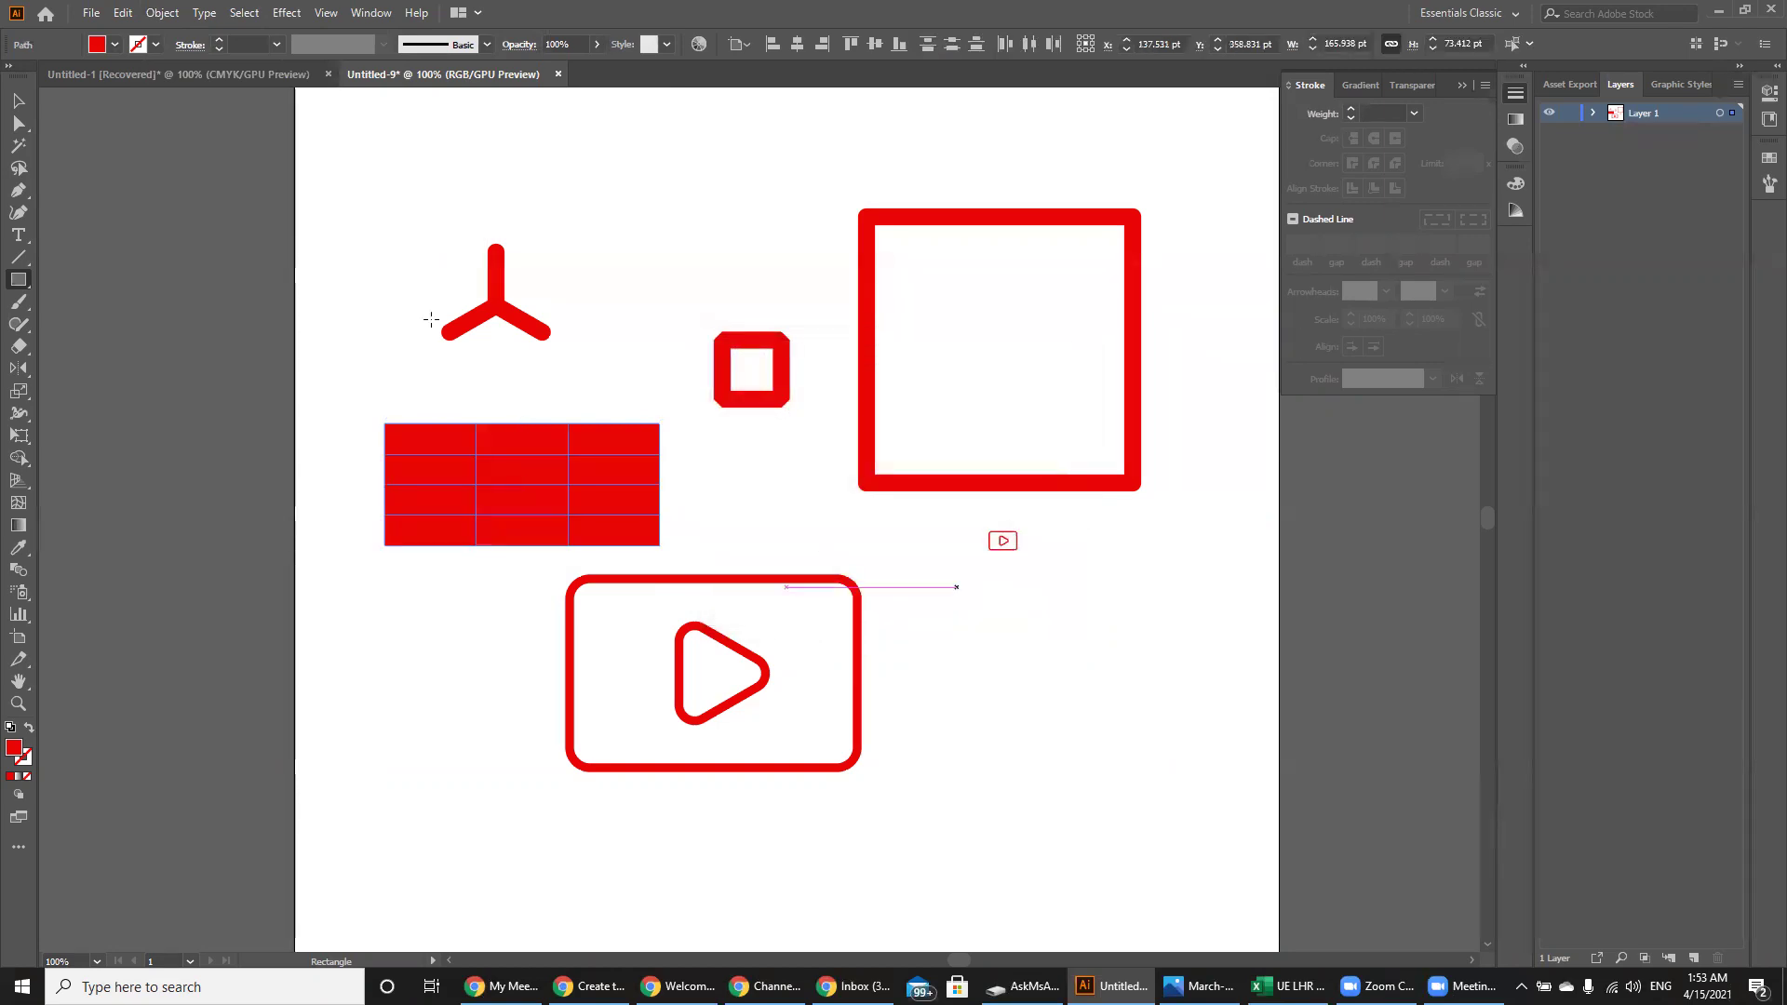
- Move the whole split grid about 19 pt up and to the left
key(ctrl+equal)
key(ctrl+equal)
key(ctrl+equal)
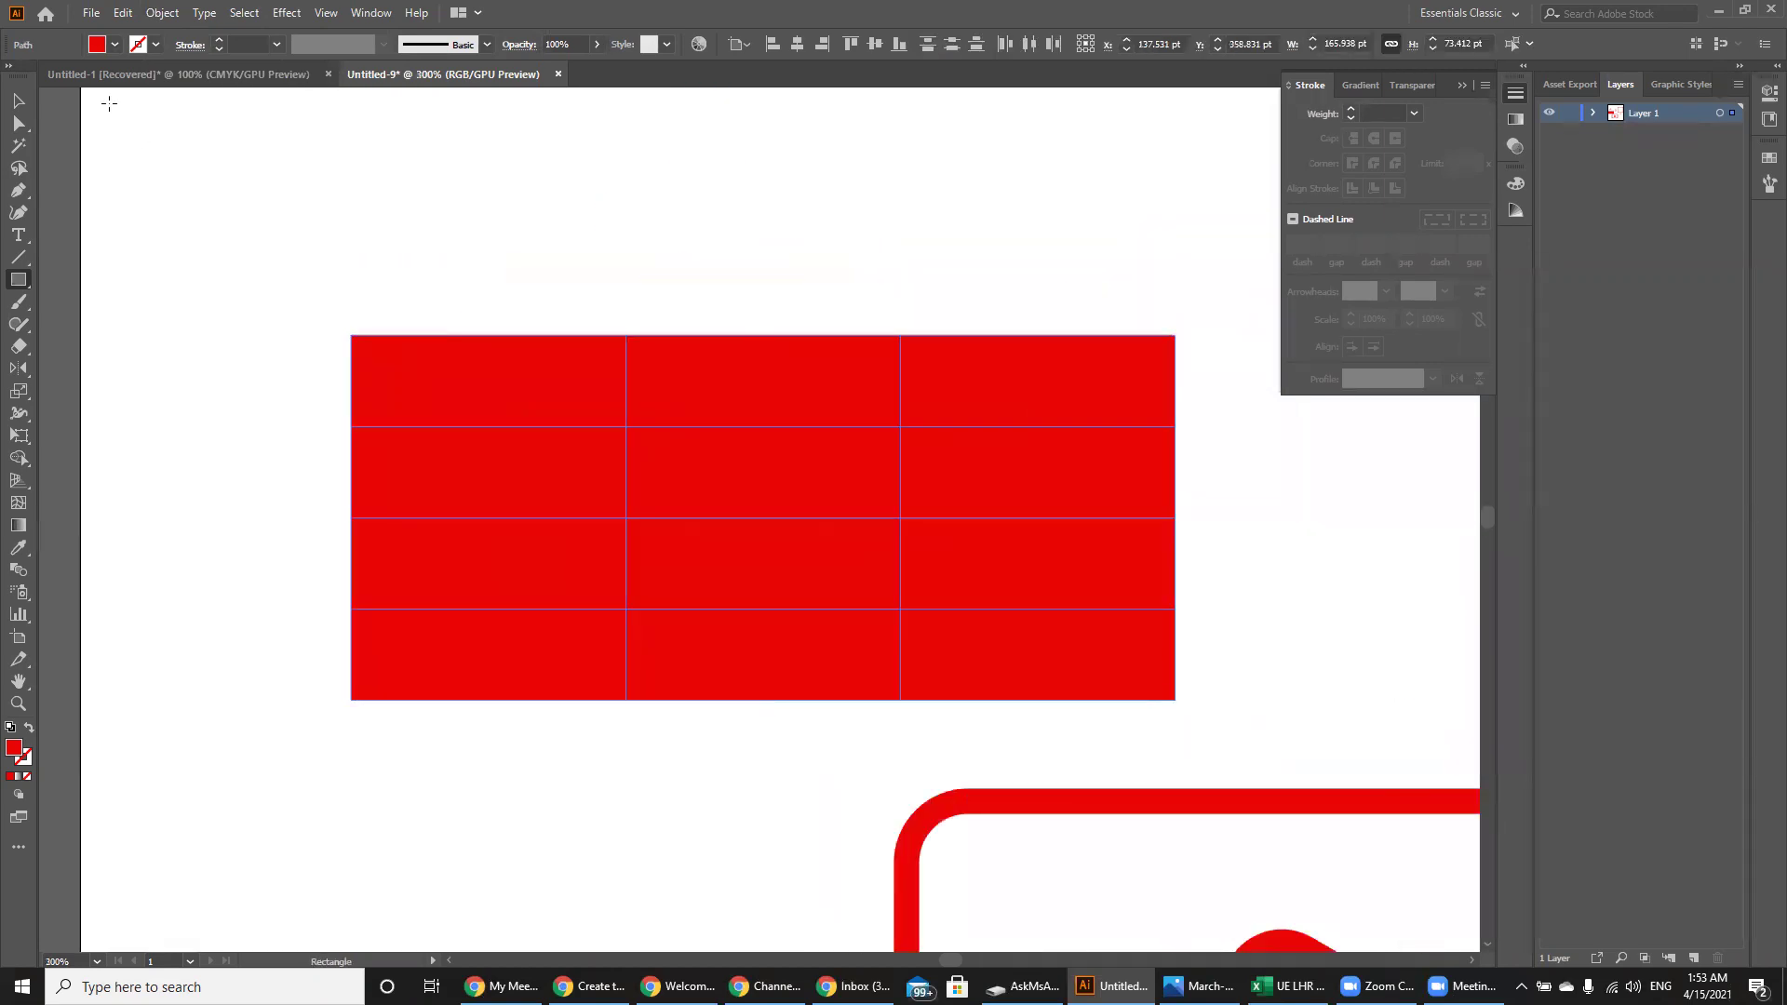
click(17, 101)
drag(475, 428, 445, 397)
drag(434, 392, 366, 326)
- Round the corners of all the grid cells together using their live corner widgets
key(ctrl+minus)
key(ctrl+minus)
key(ctrl+minus)
key(ctrl+plus)
key(ctrl+plus)
key(ctrl+plus)
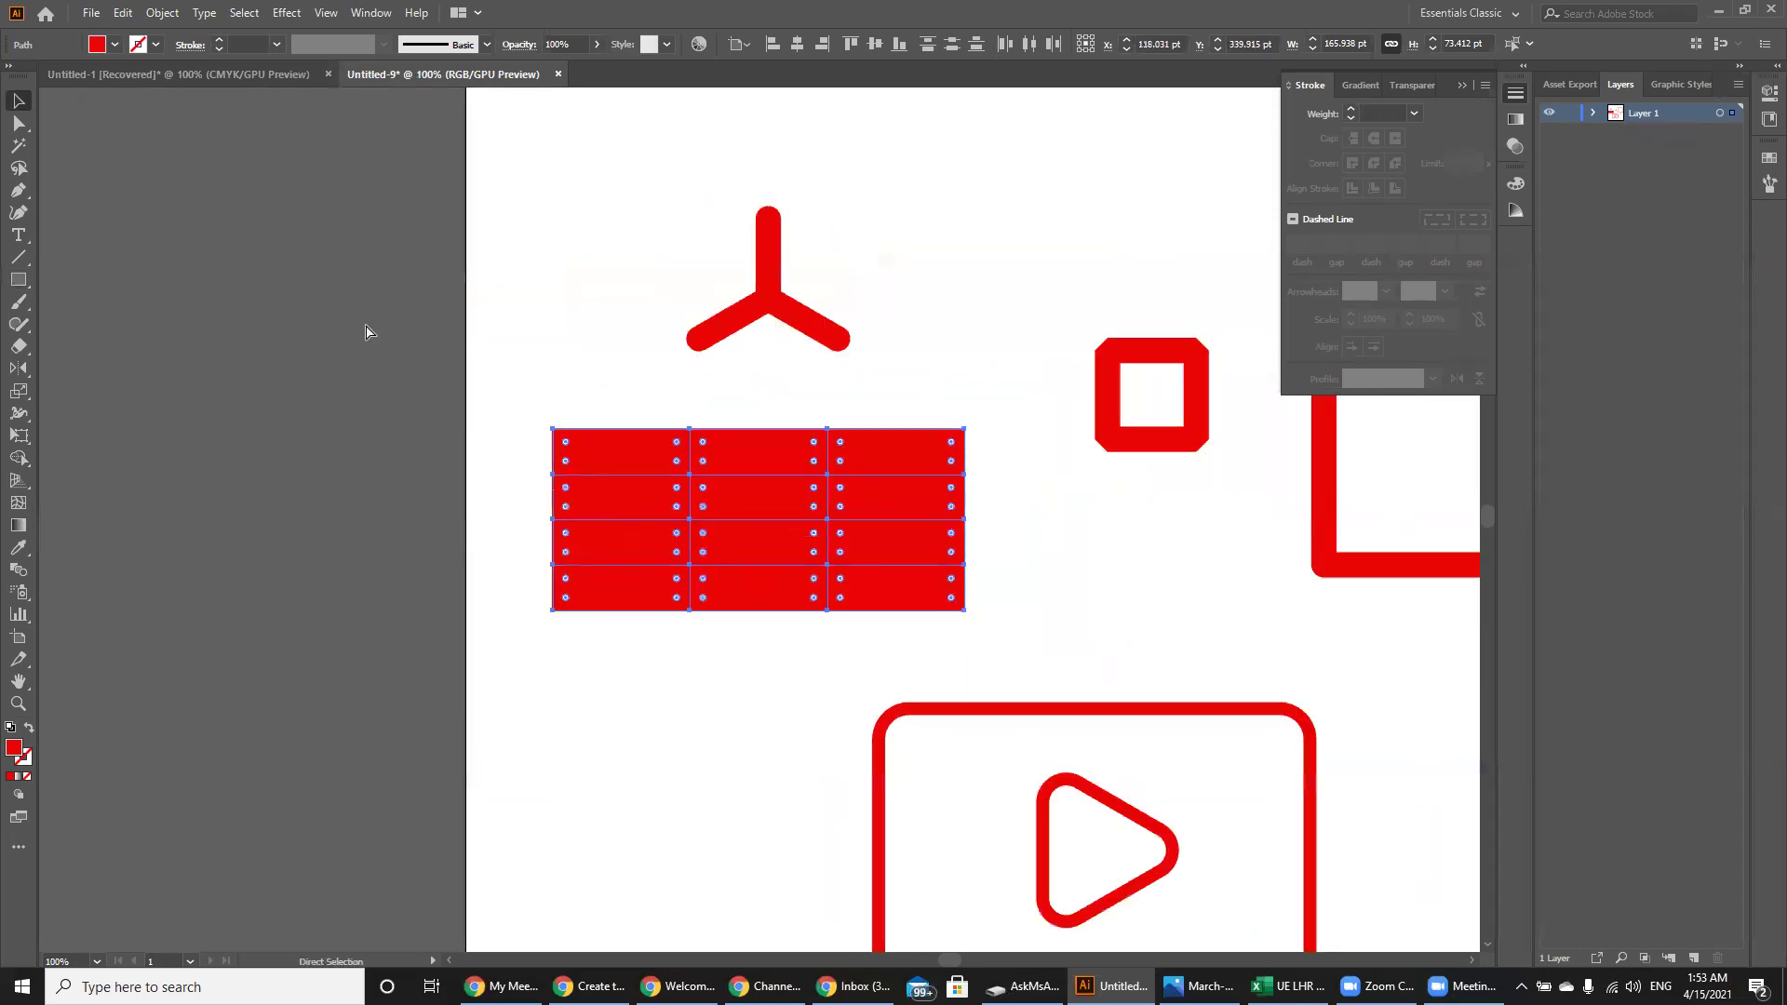
key(a)
drag(615, 420, 600, 416)
key(v)
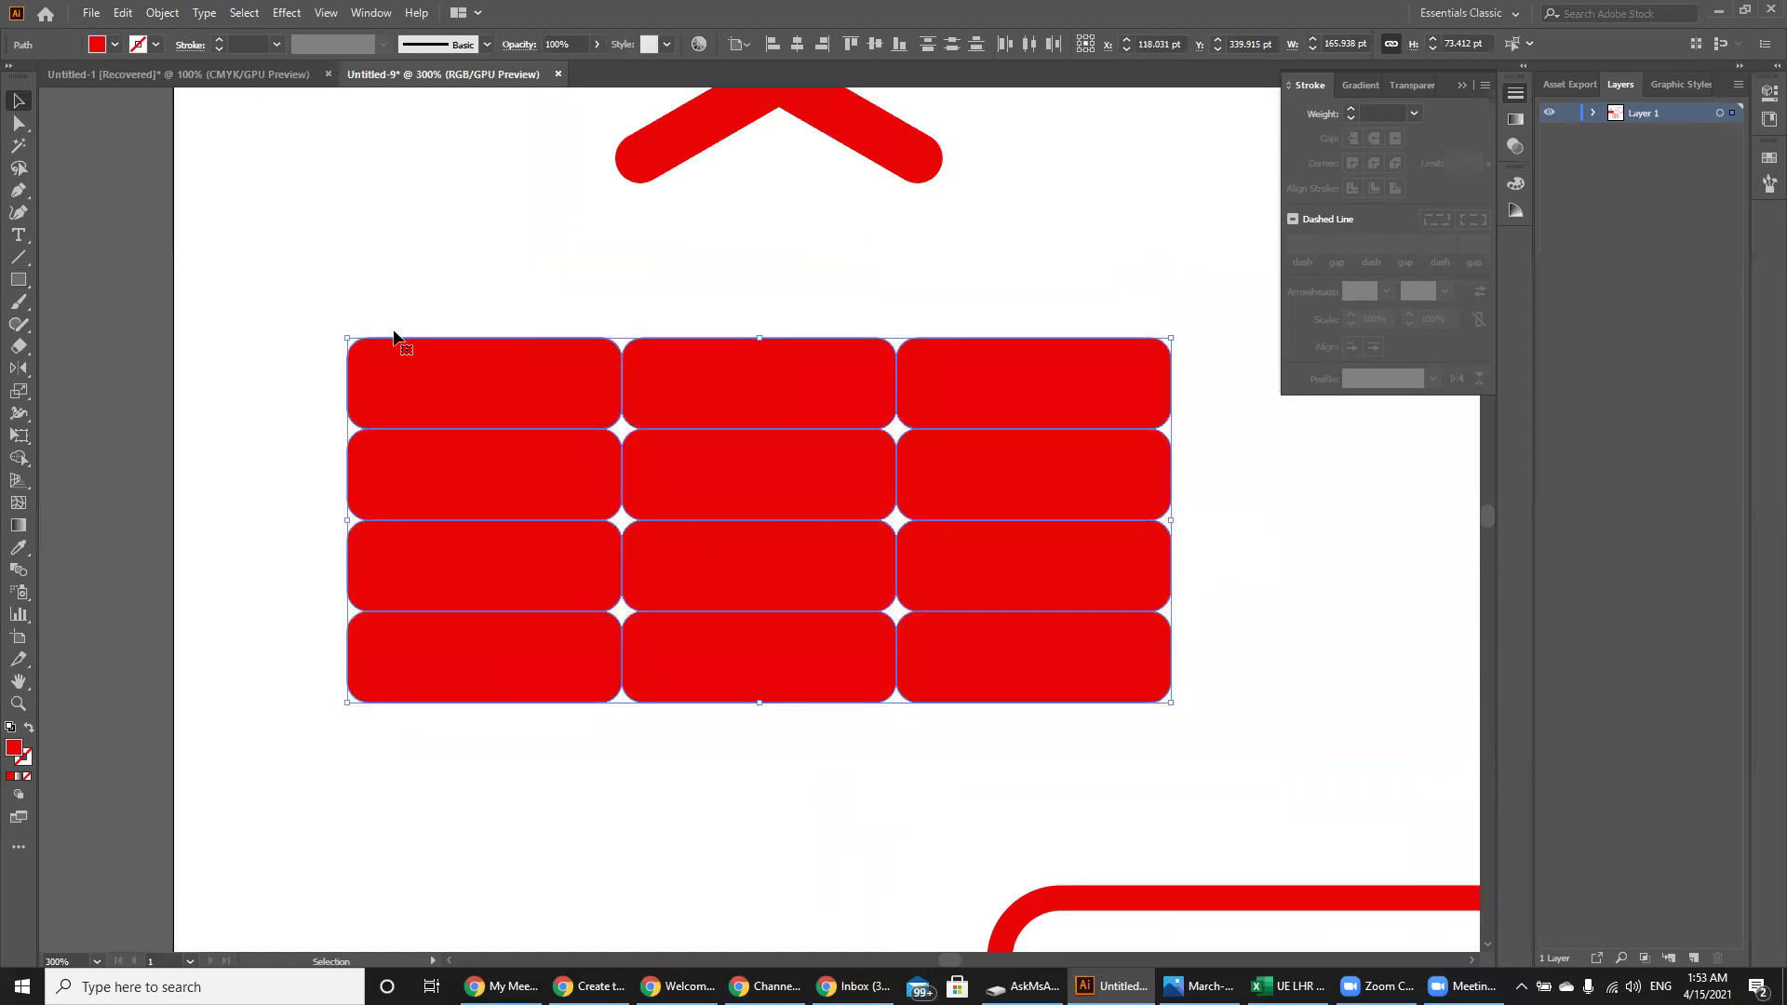
- Group the rounded grid cells, undo a trial move of the group, and deselect everything
right_click(444, 381)
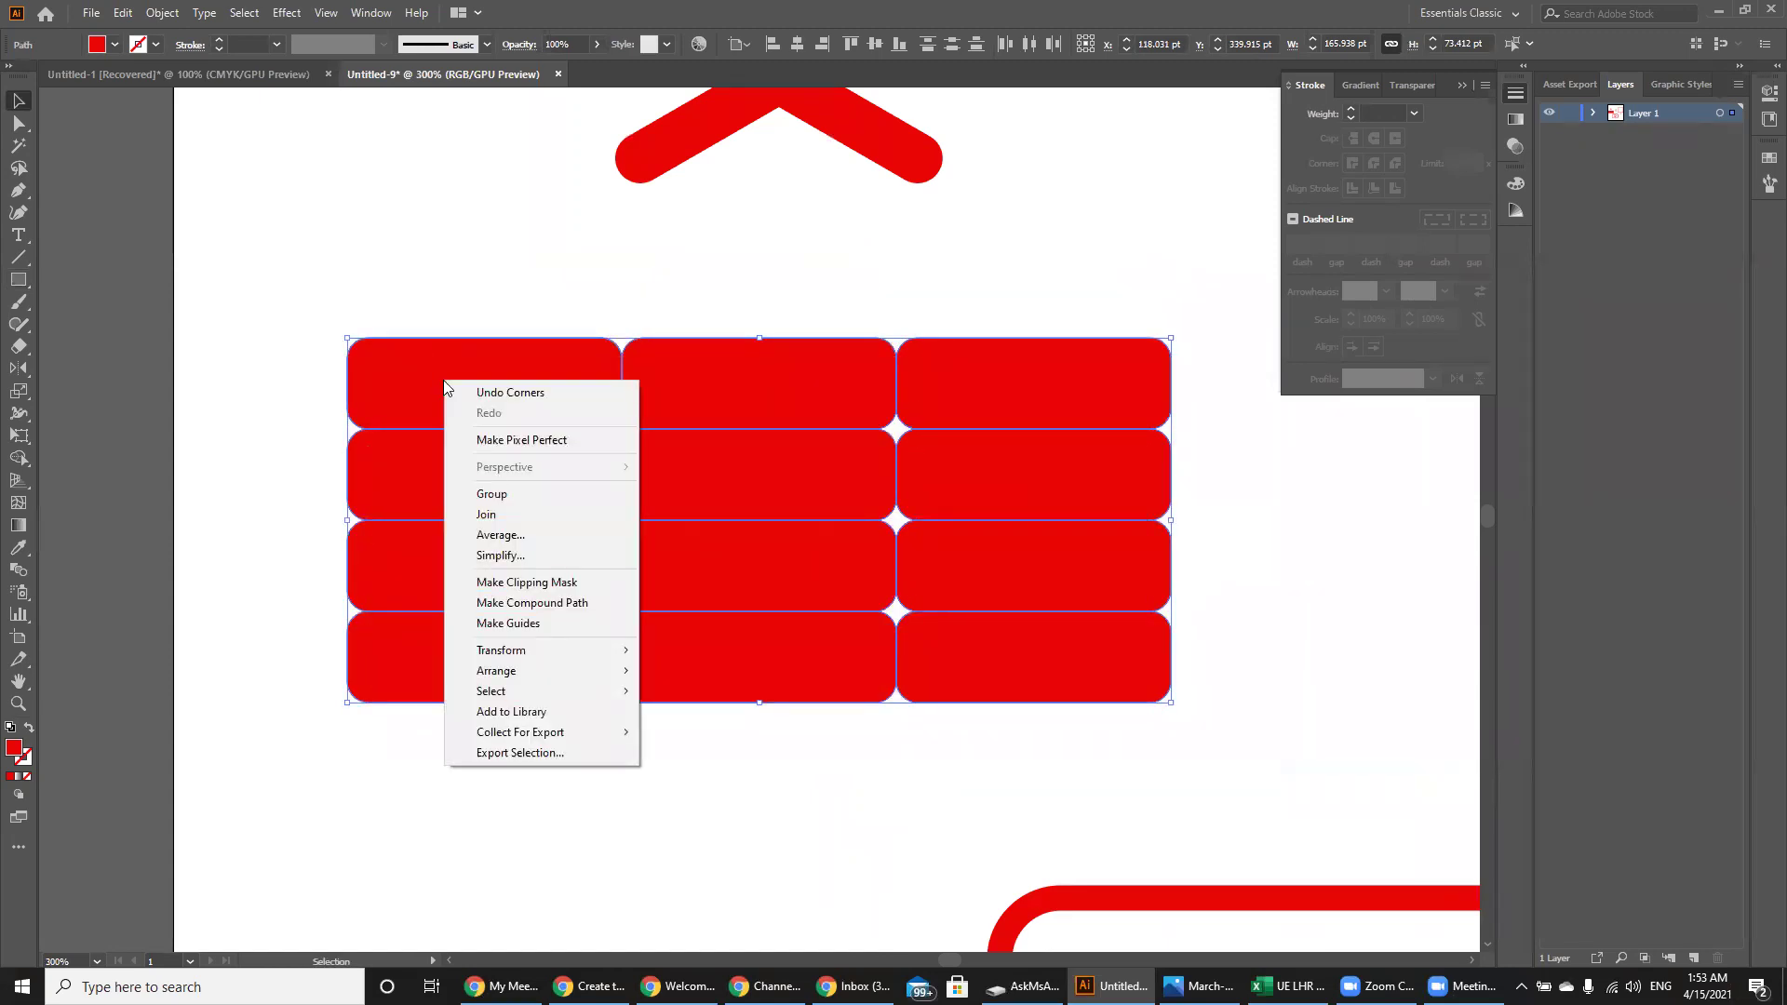
mouse_move(501, 651)
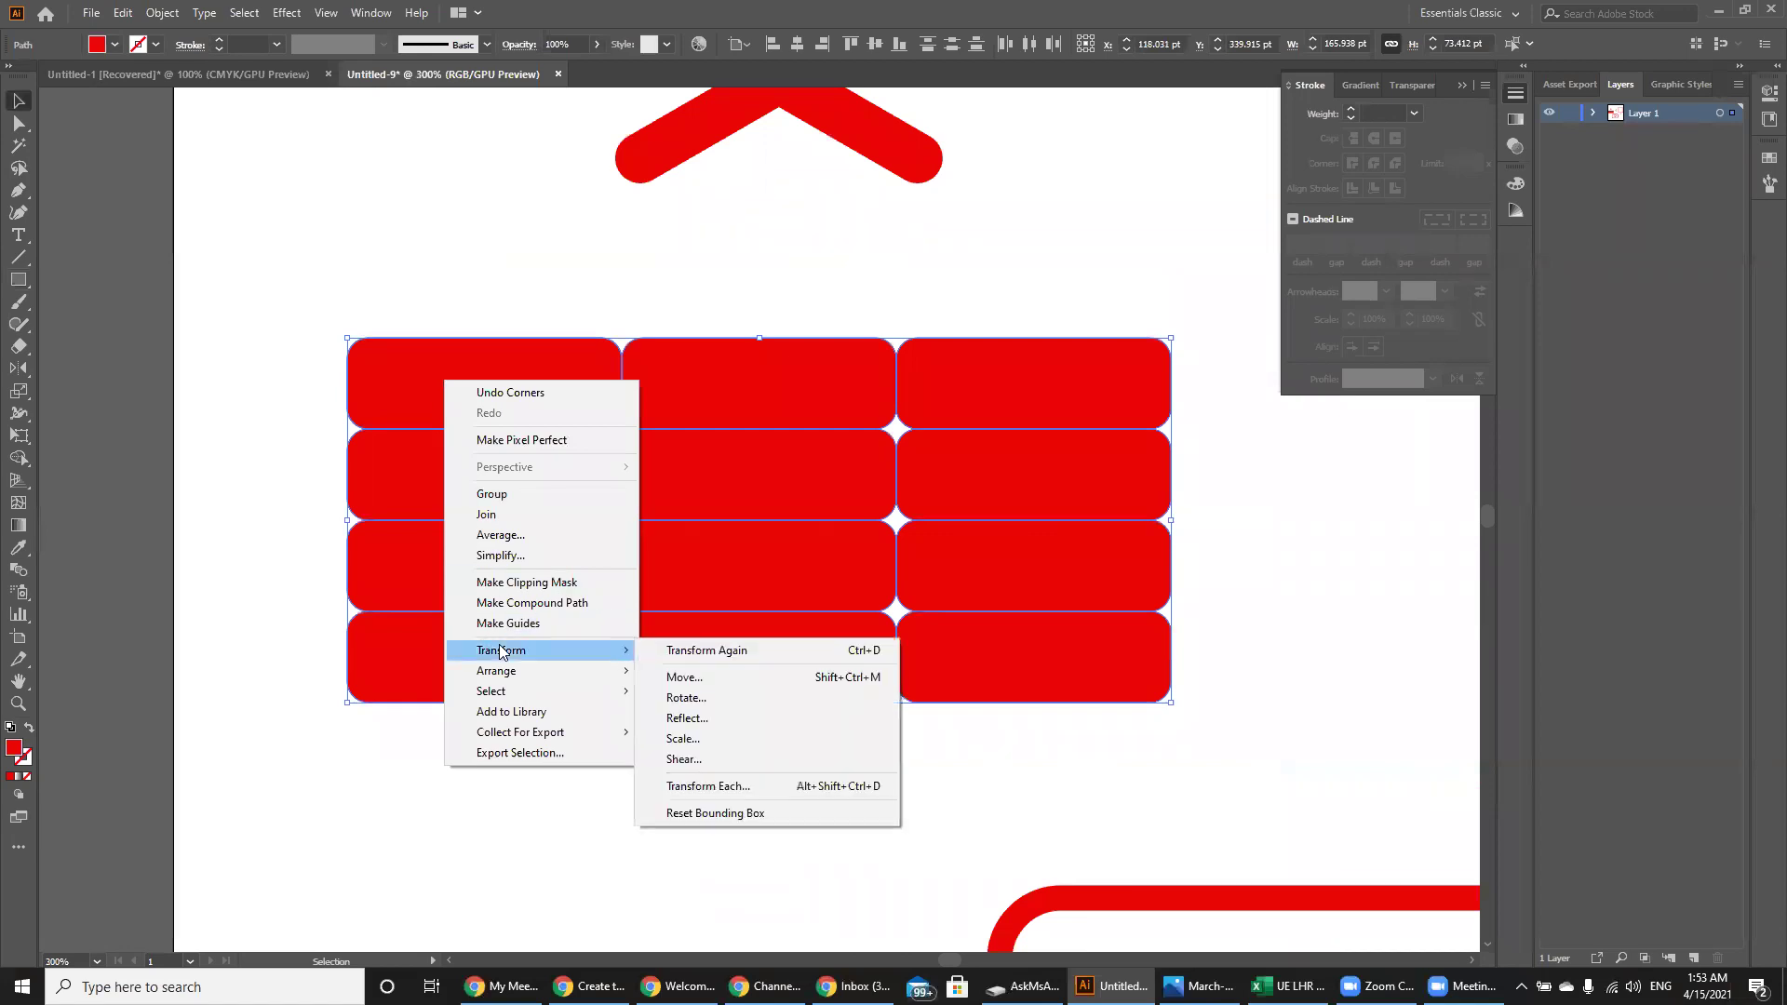
click(504, 494)
drag(710, 693, 563, 571)
key(ctrl+z)
click(683, 778)
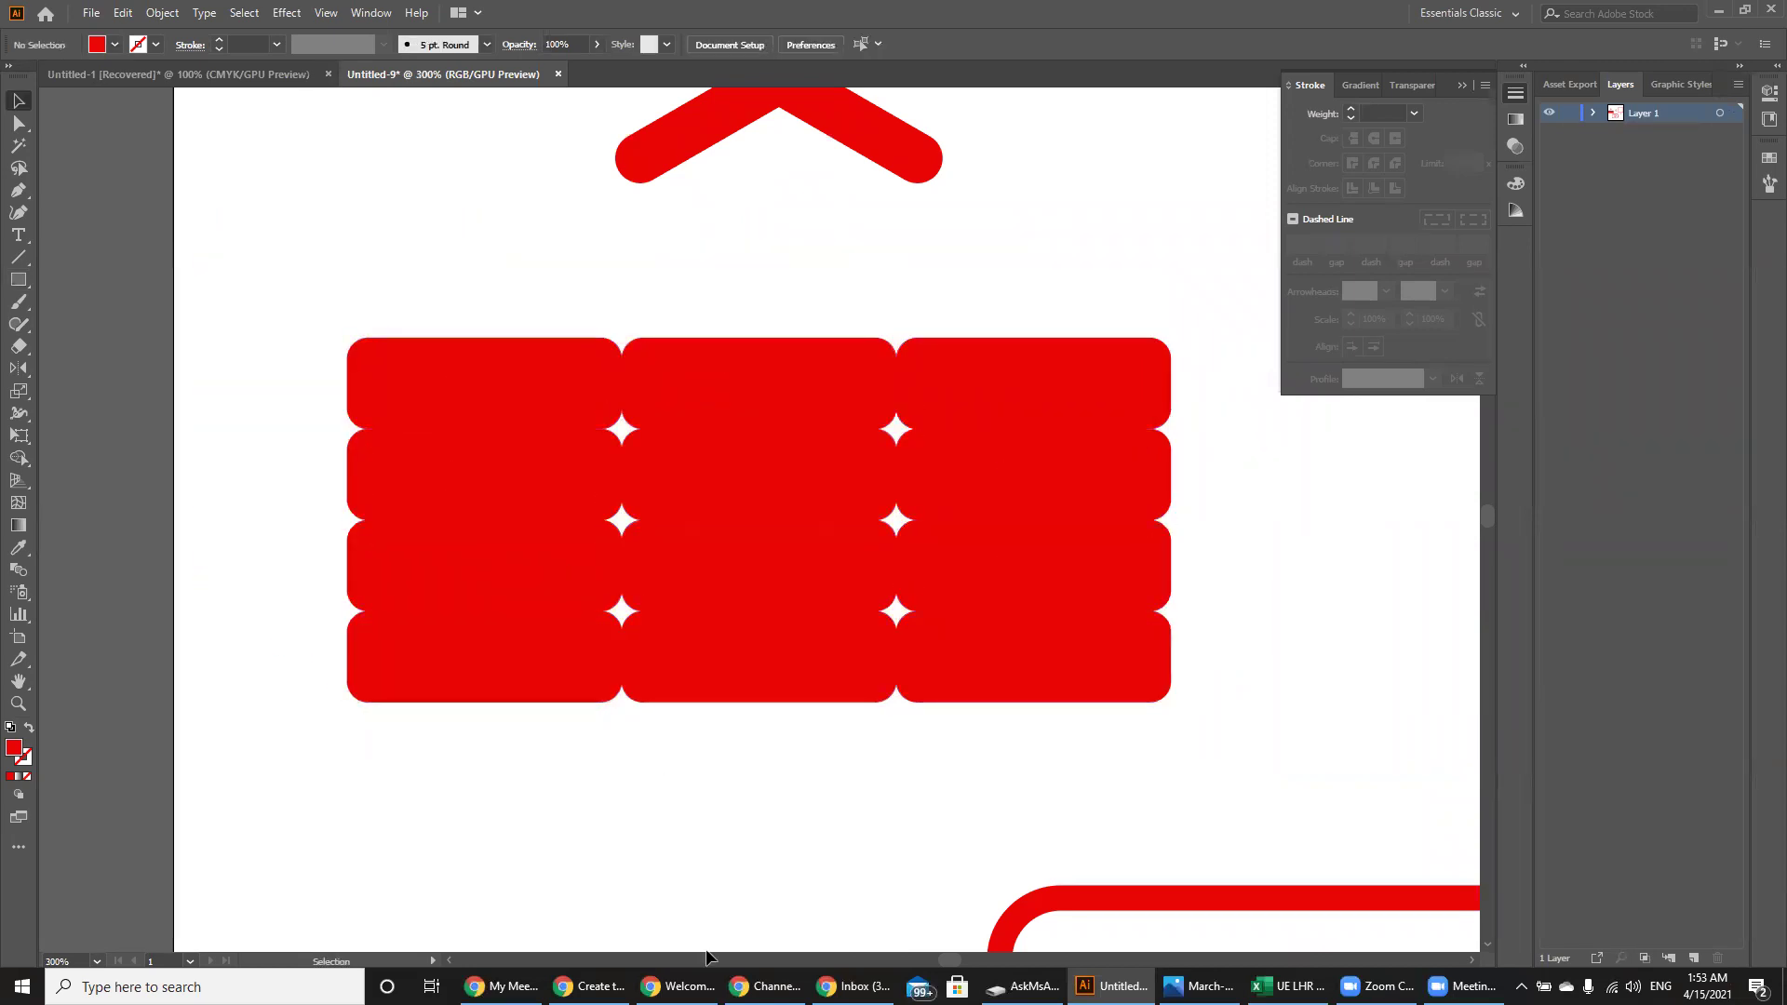
- Switch to Chrome and return from the opened Facebook photo to the album "5 Icons - Glyph/Solid + Line/Outline"
mouse_move(588, 986)
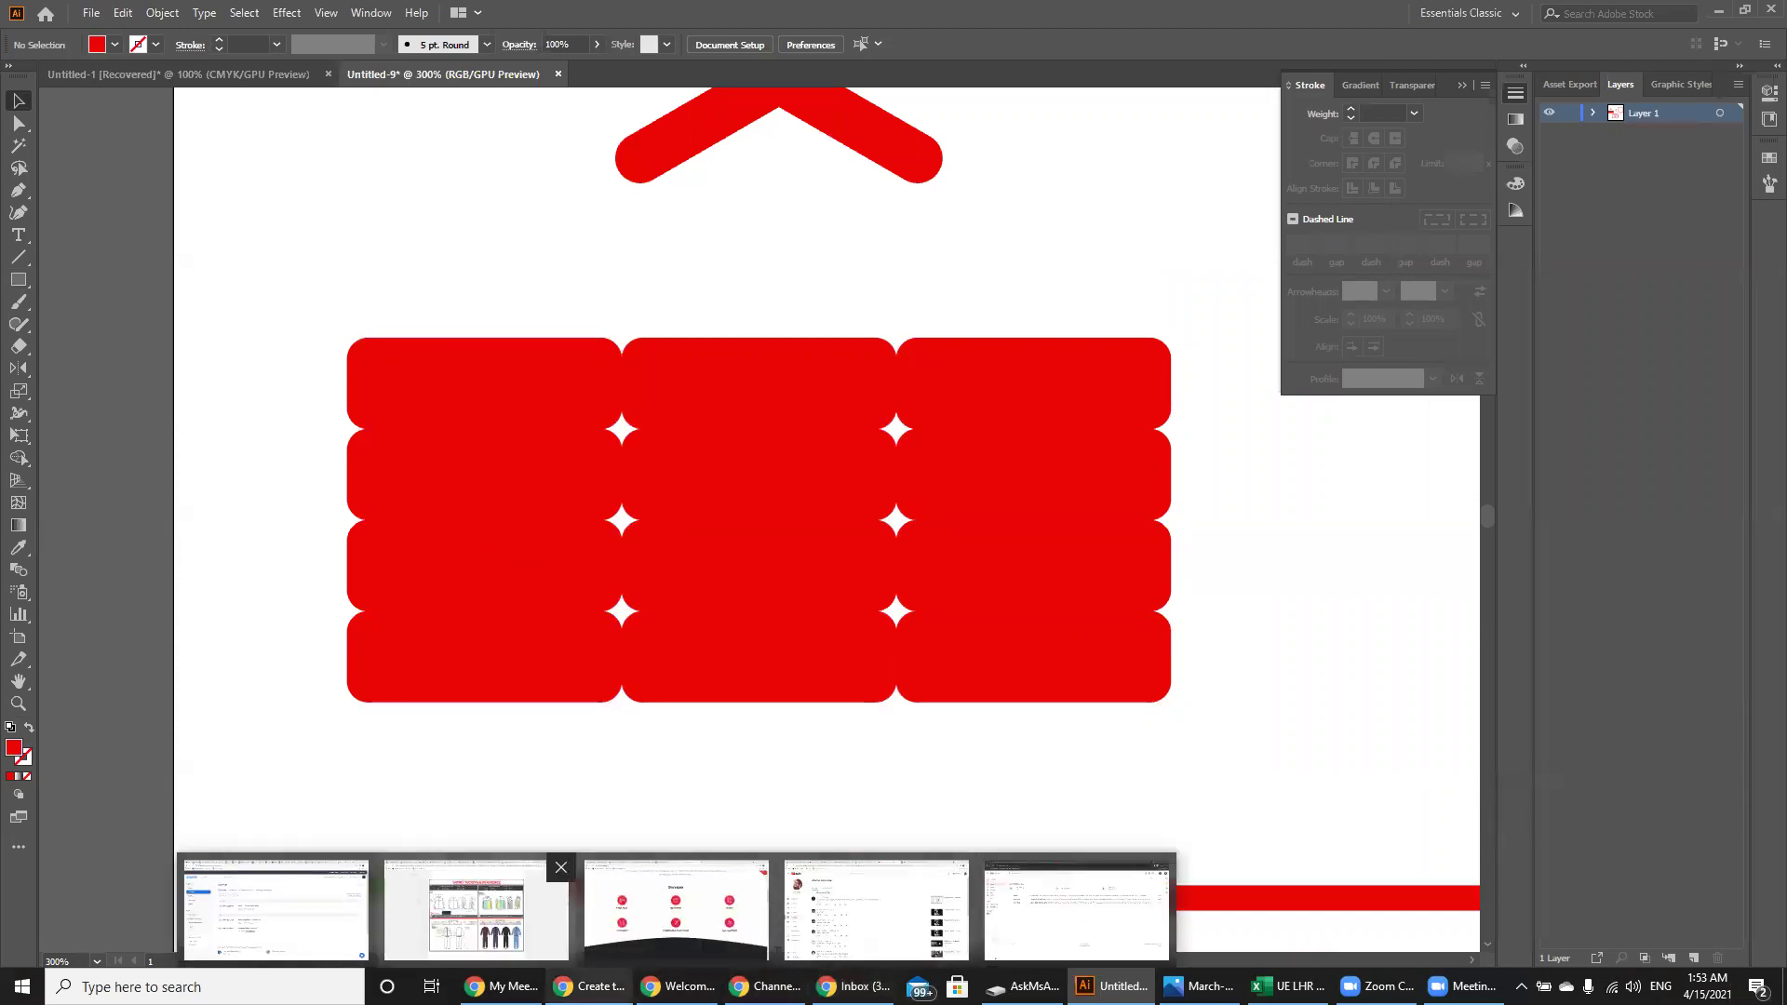
click(475, 911)
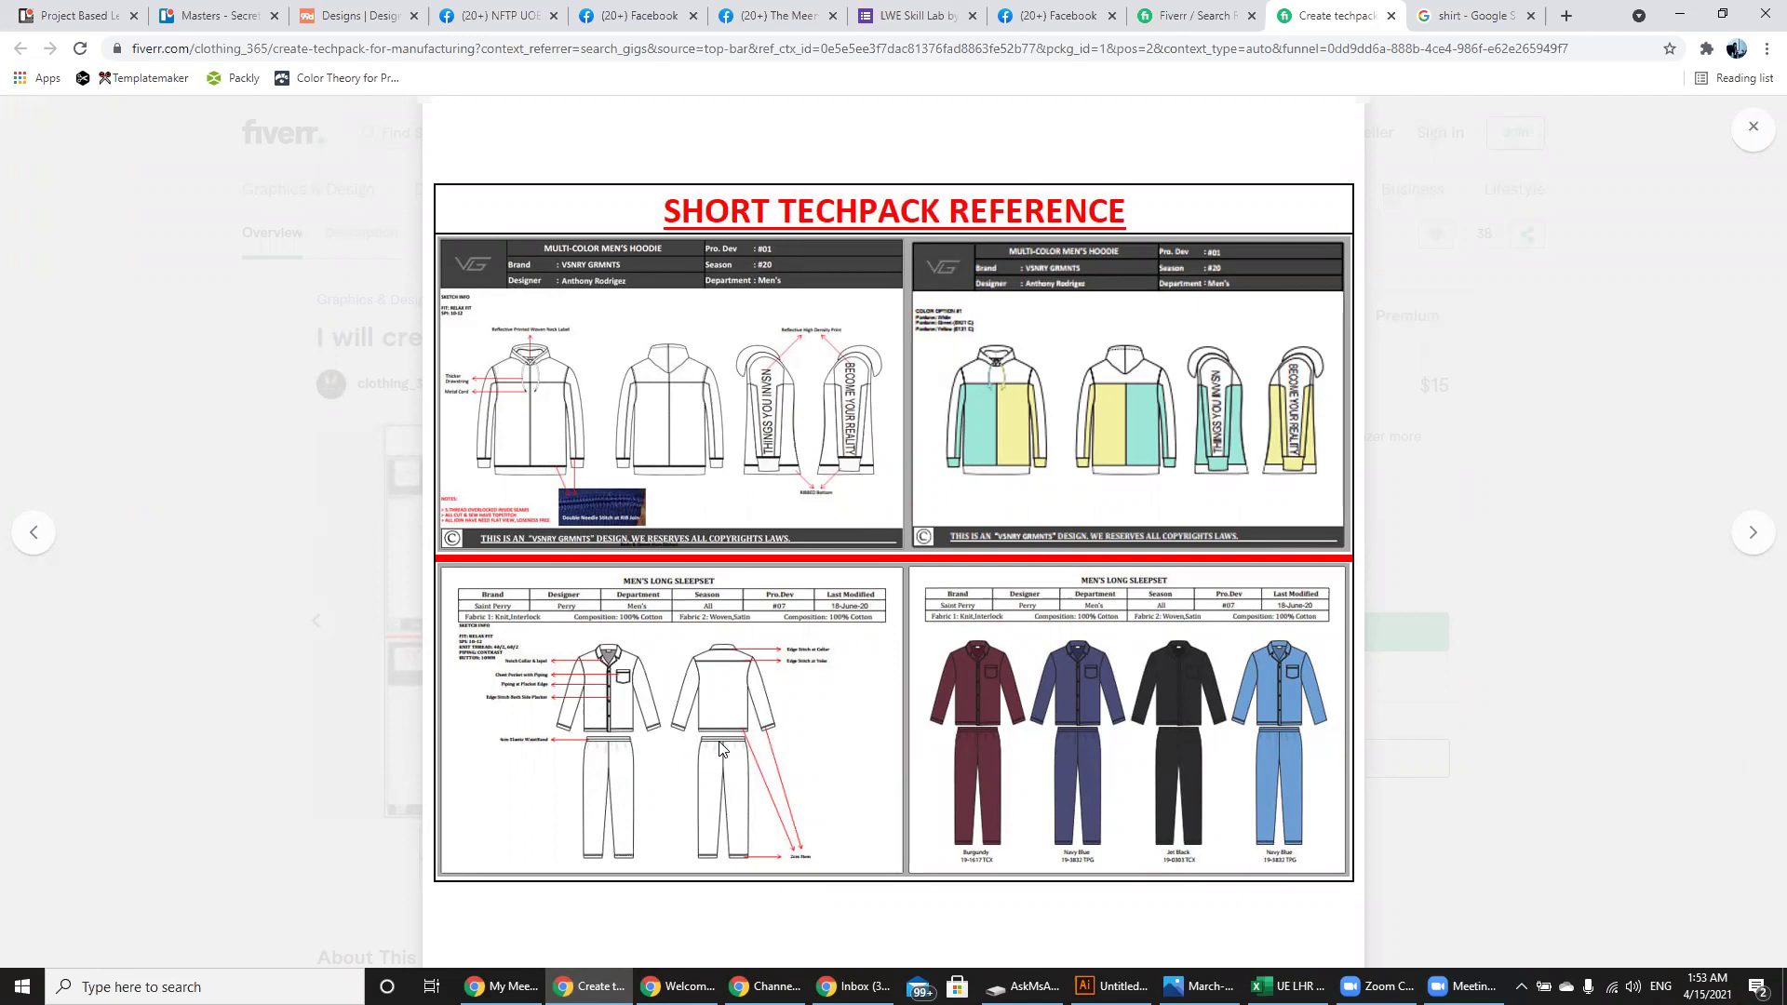
click(678, 986)
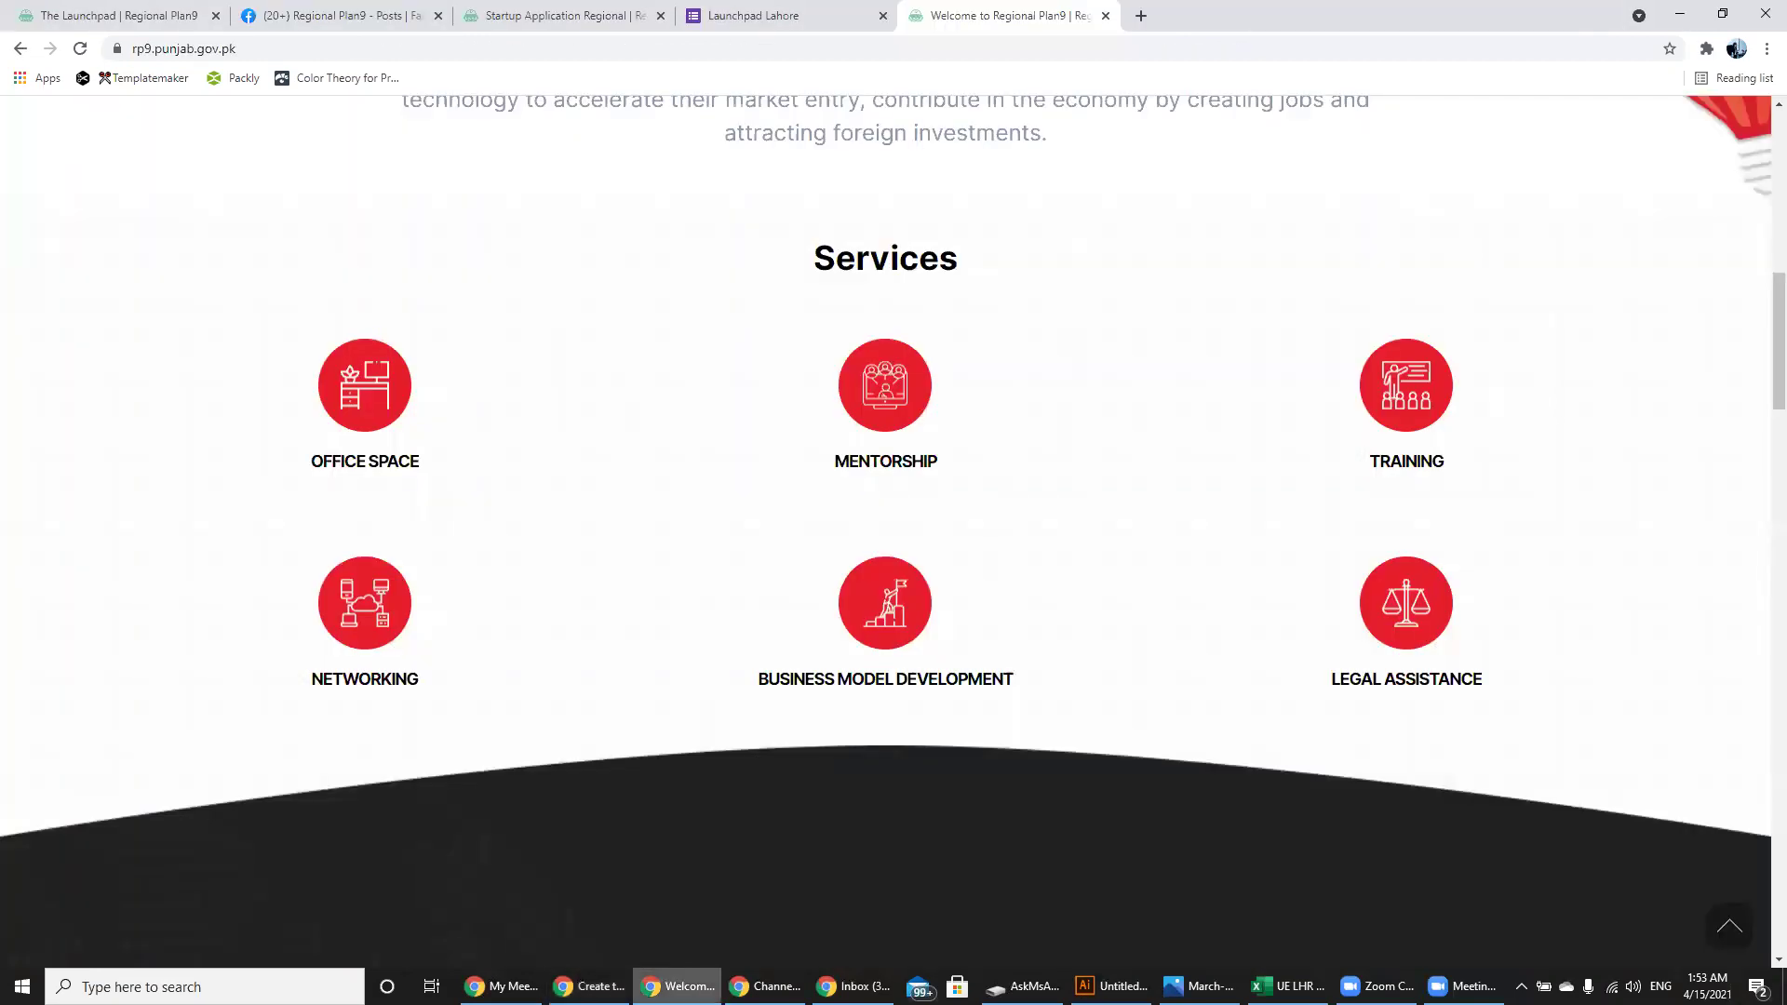
click(500, 987)
click(589, 987)
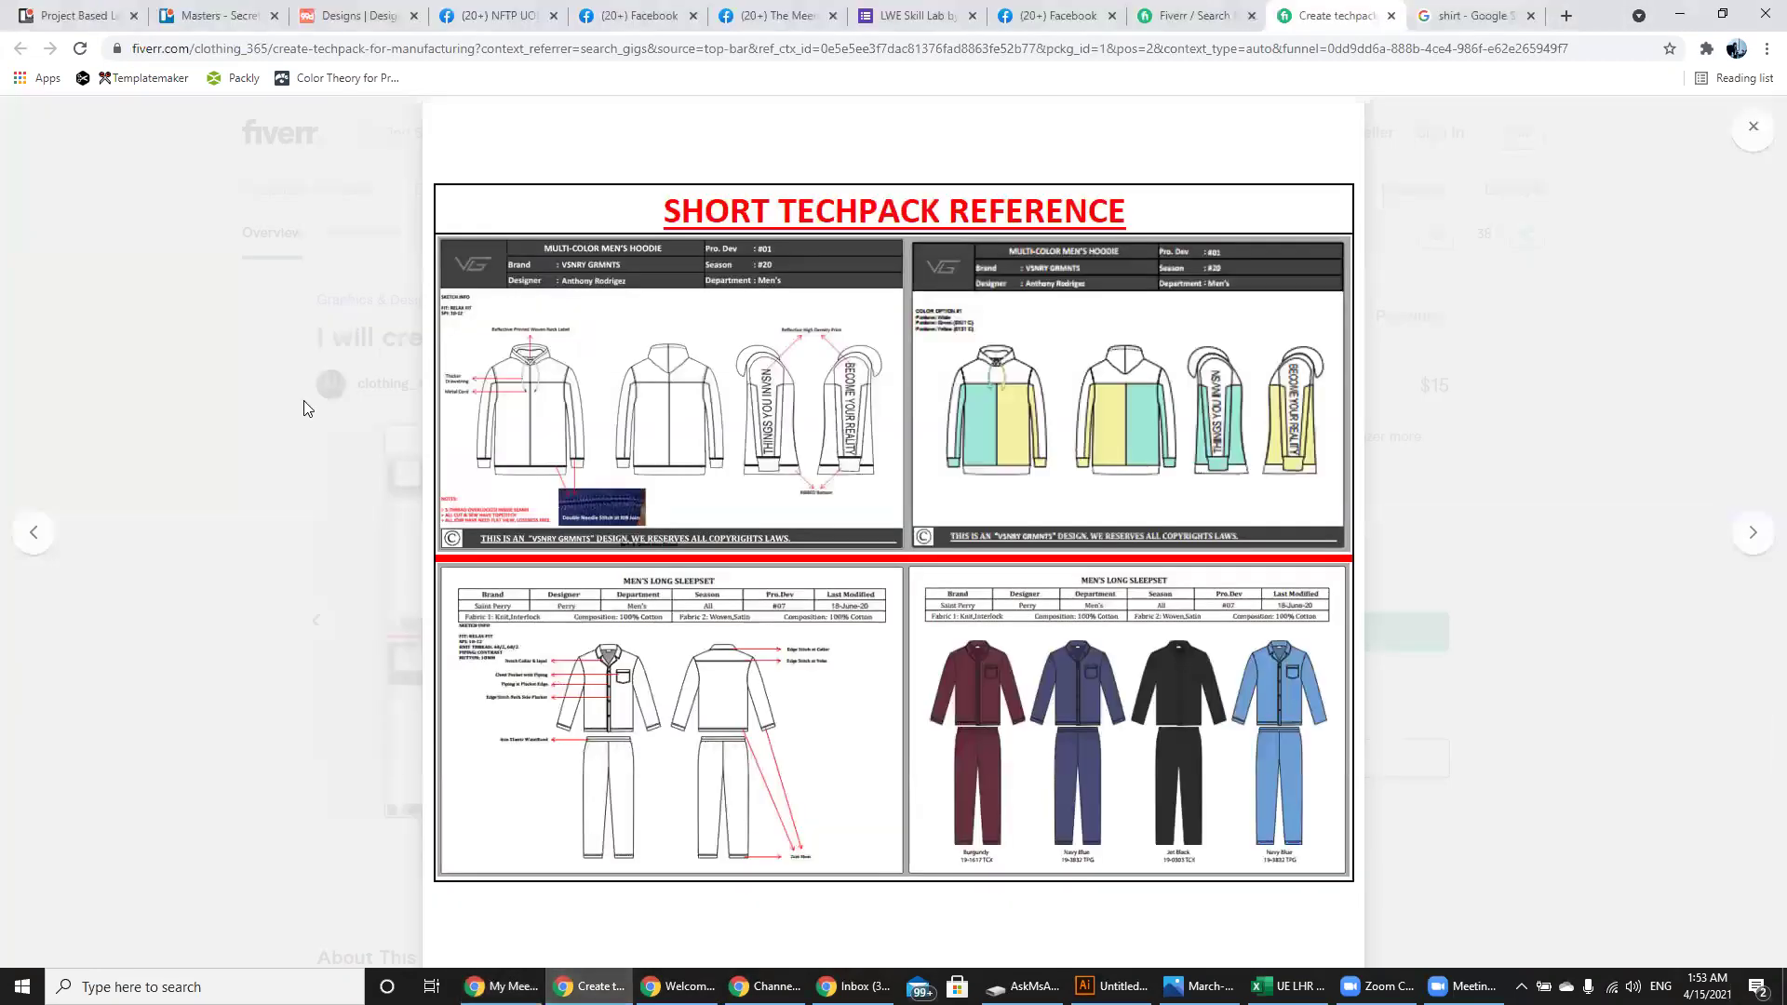
click(1021, 9)
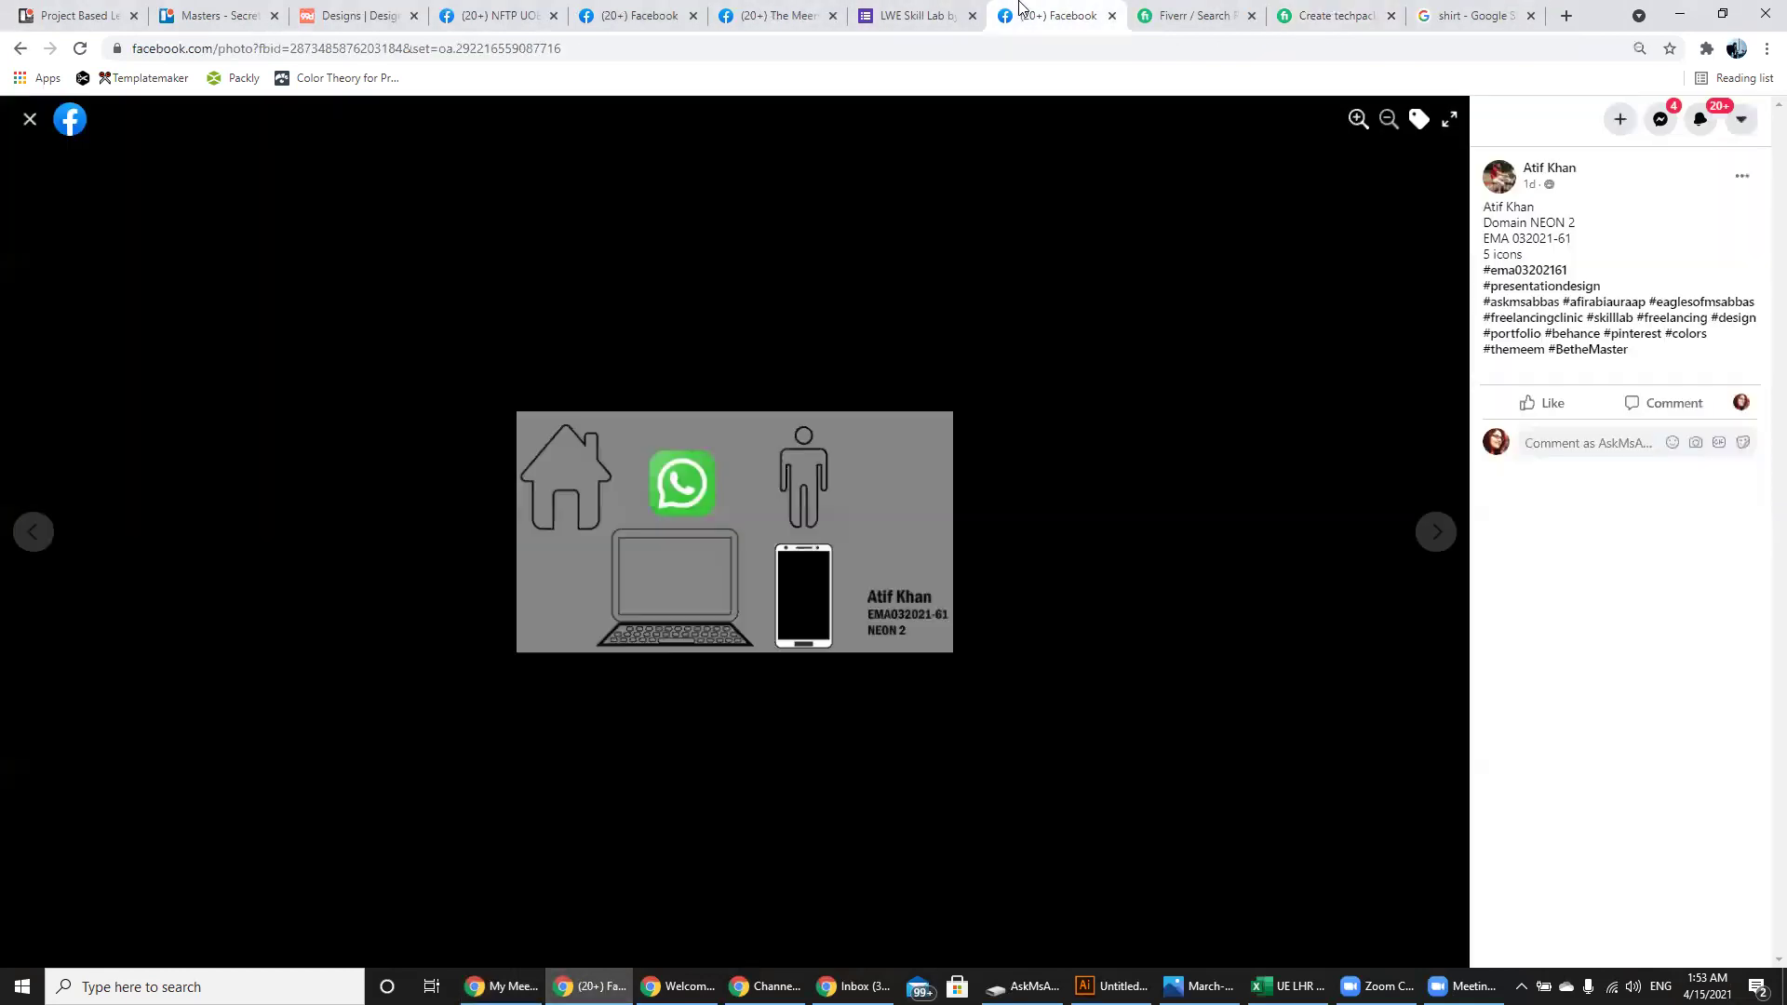
click(31, 122)
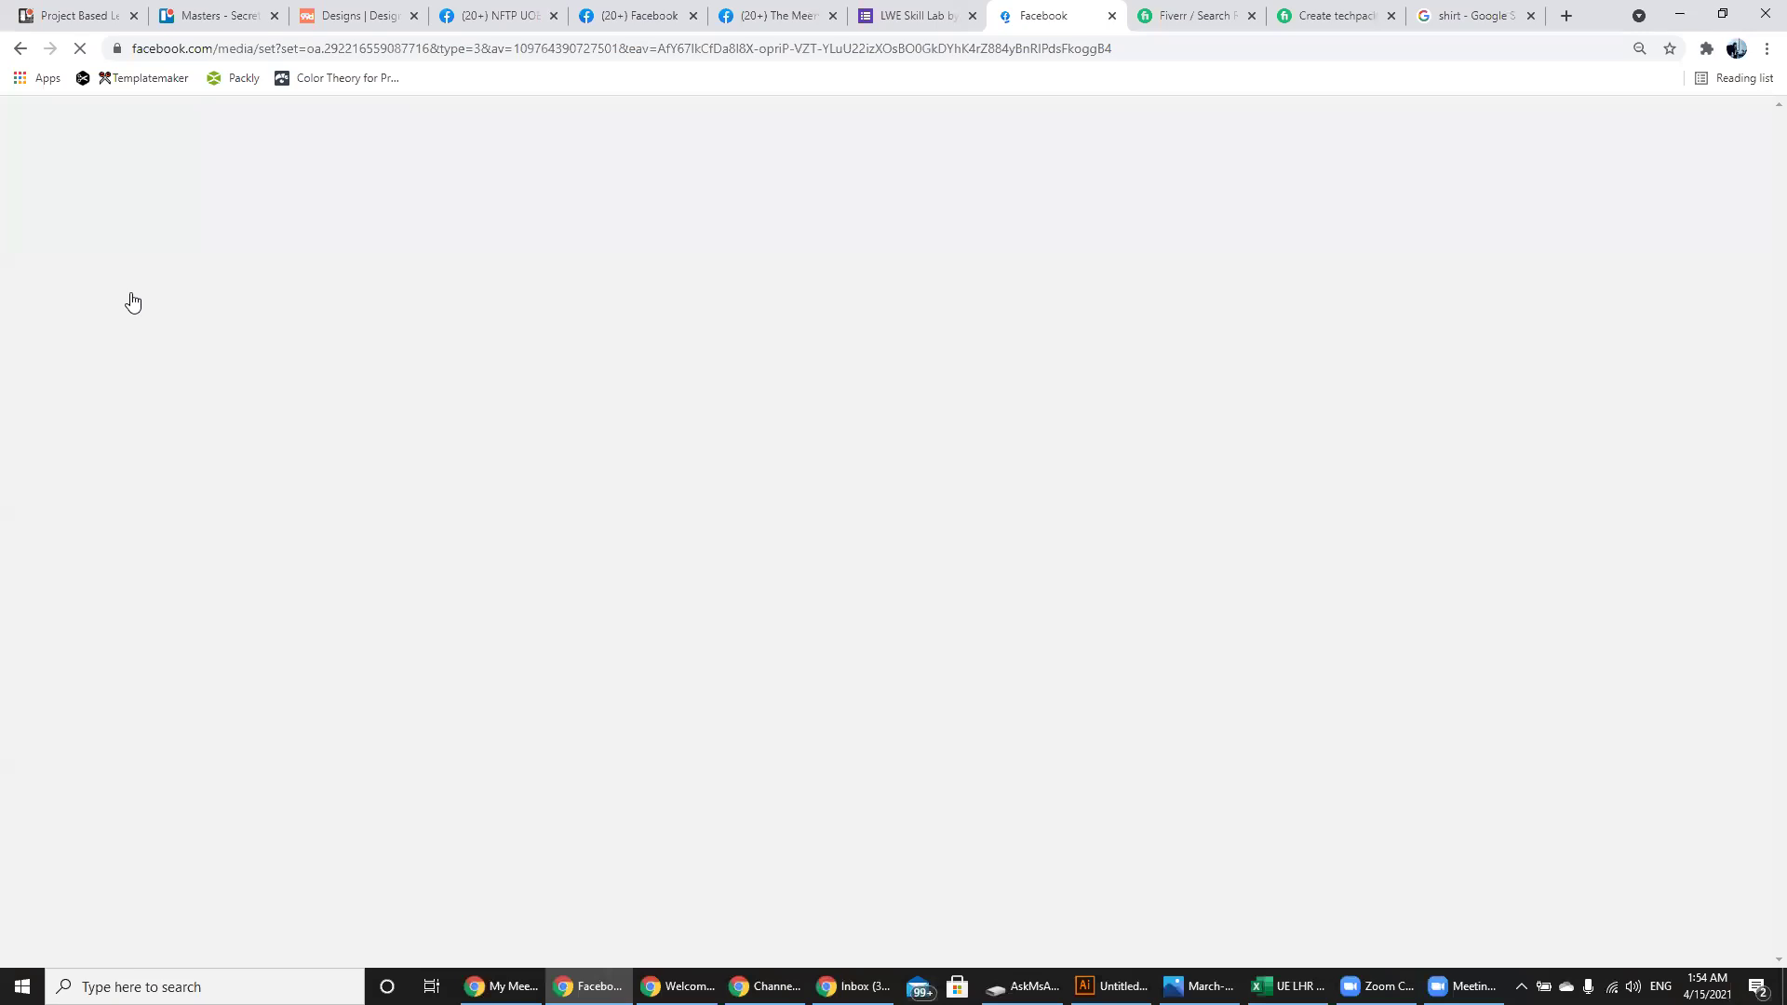
- View the Twitter bird icon-making submission enlarged and return to the album
key(ctrl+f)
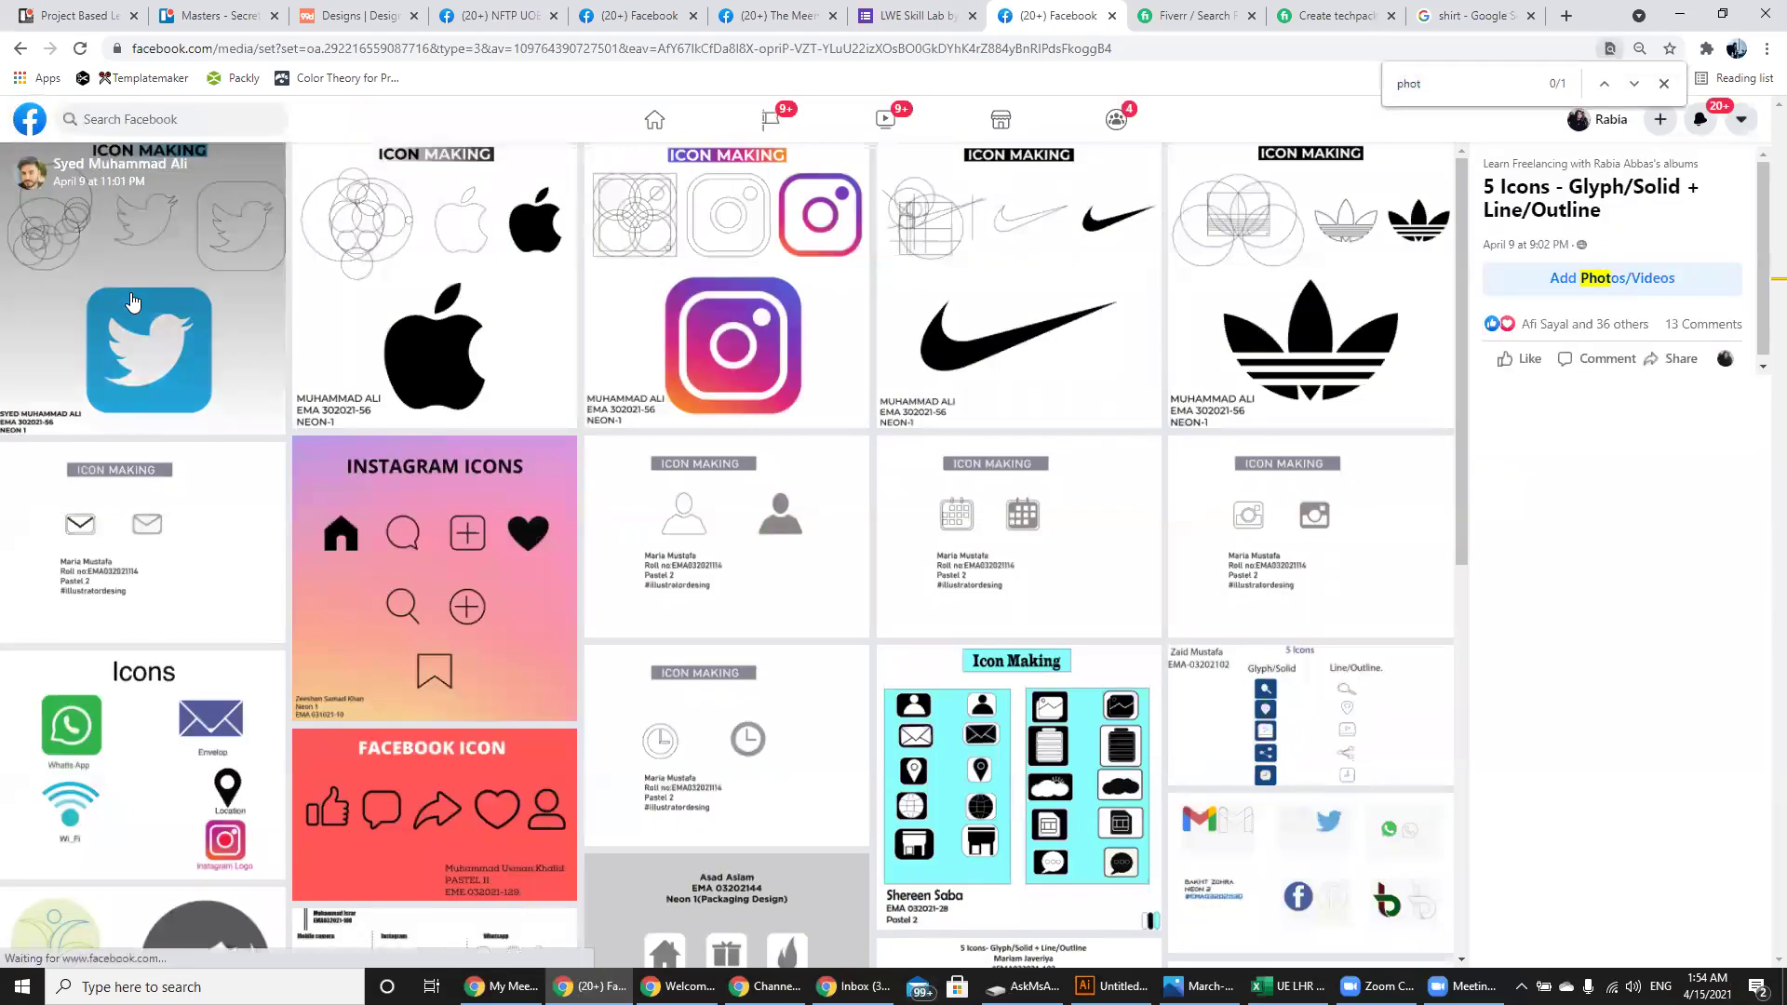
click(133, 300)
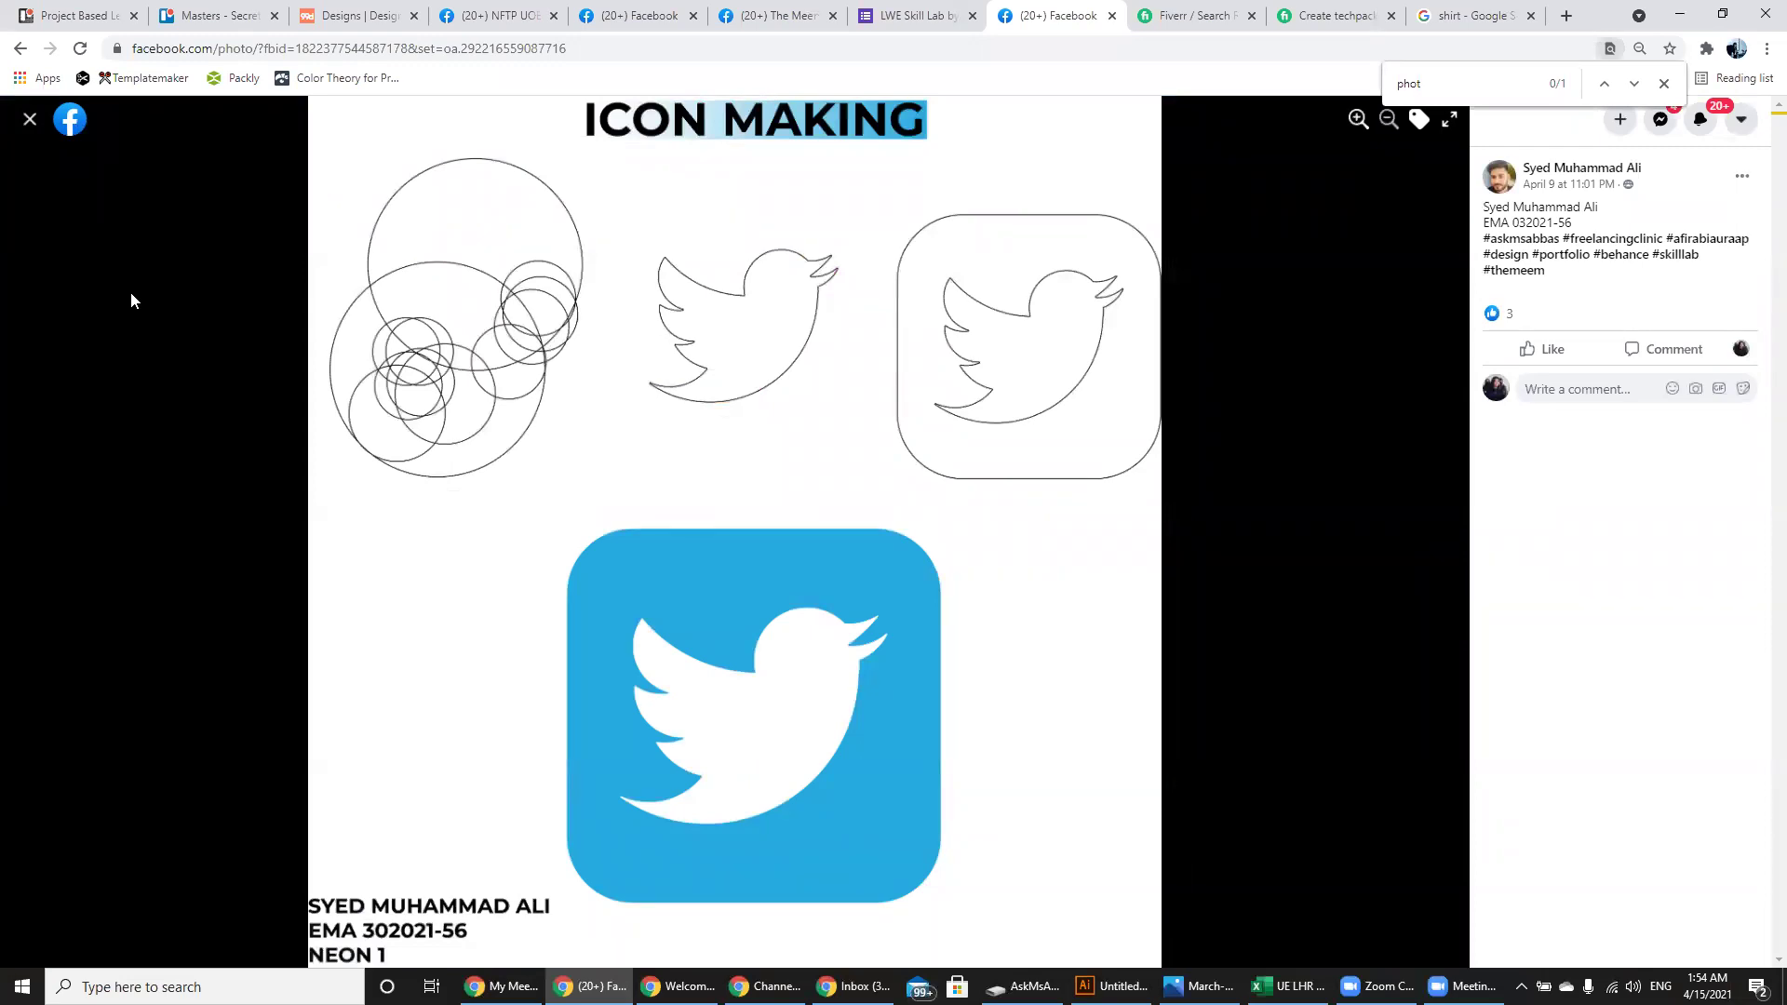
click(30, 130)
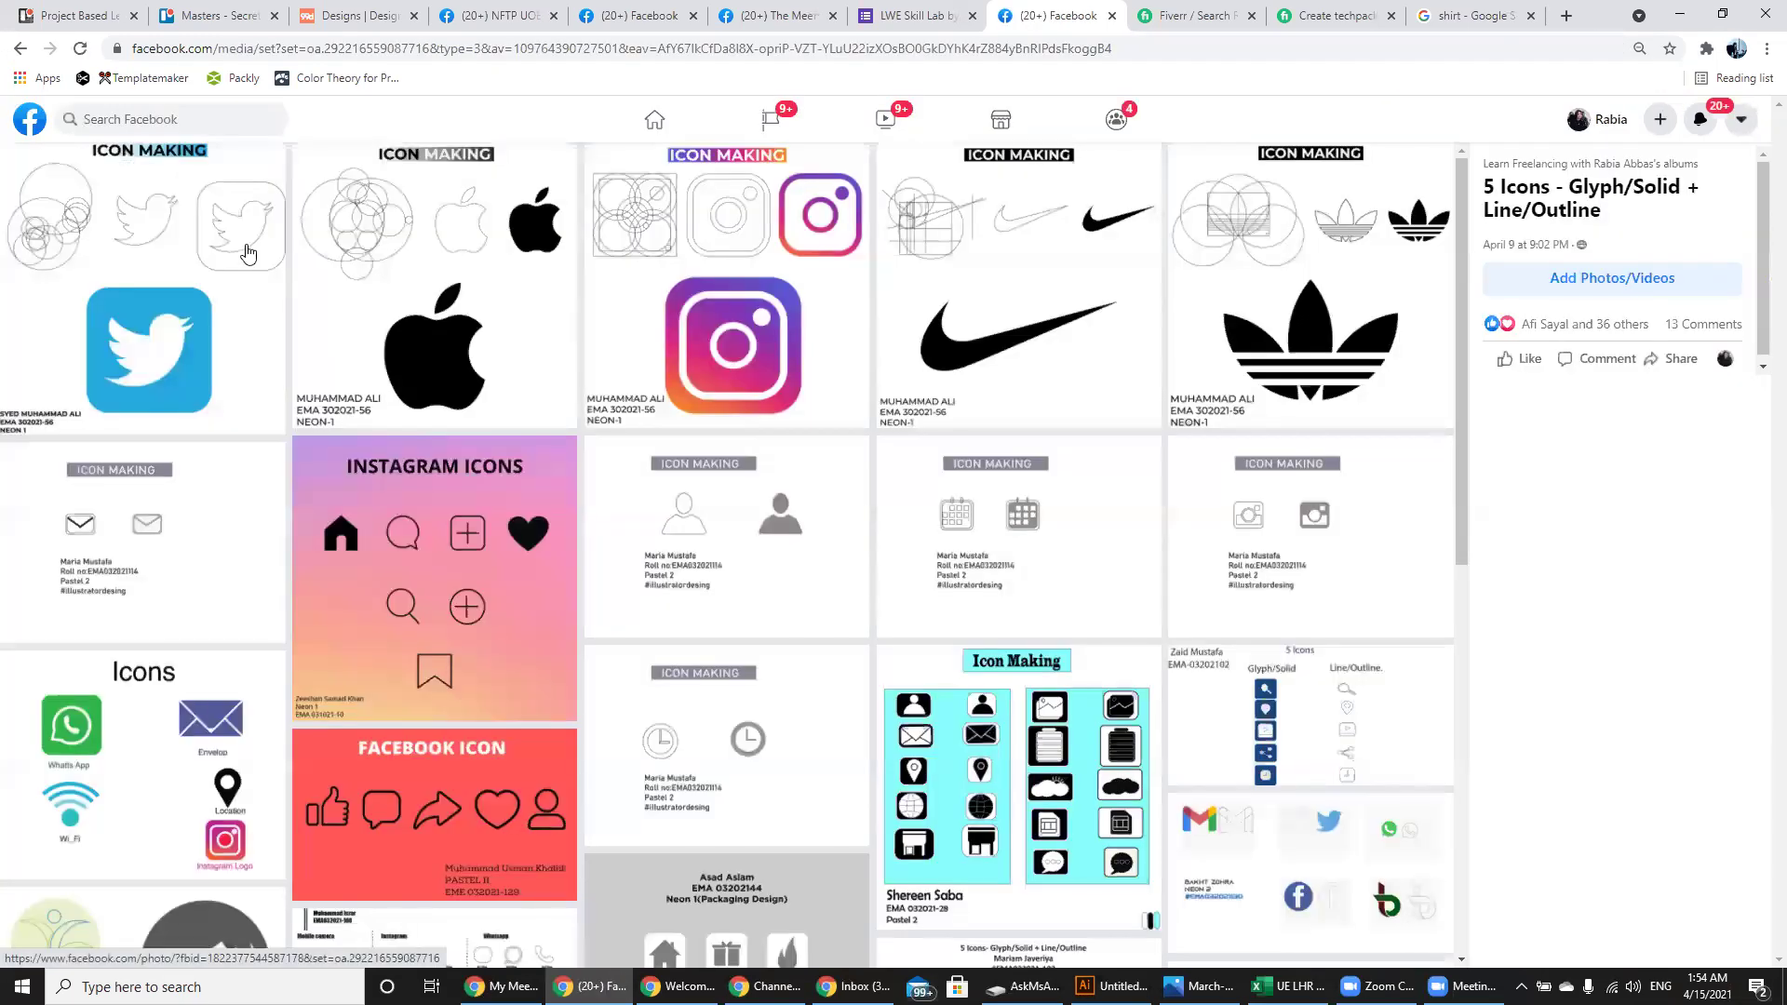
- Search the album page for a participant's name and clear the search text
key(ctrl+f)
text(aina)
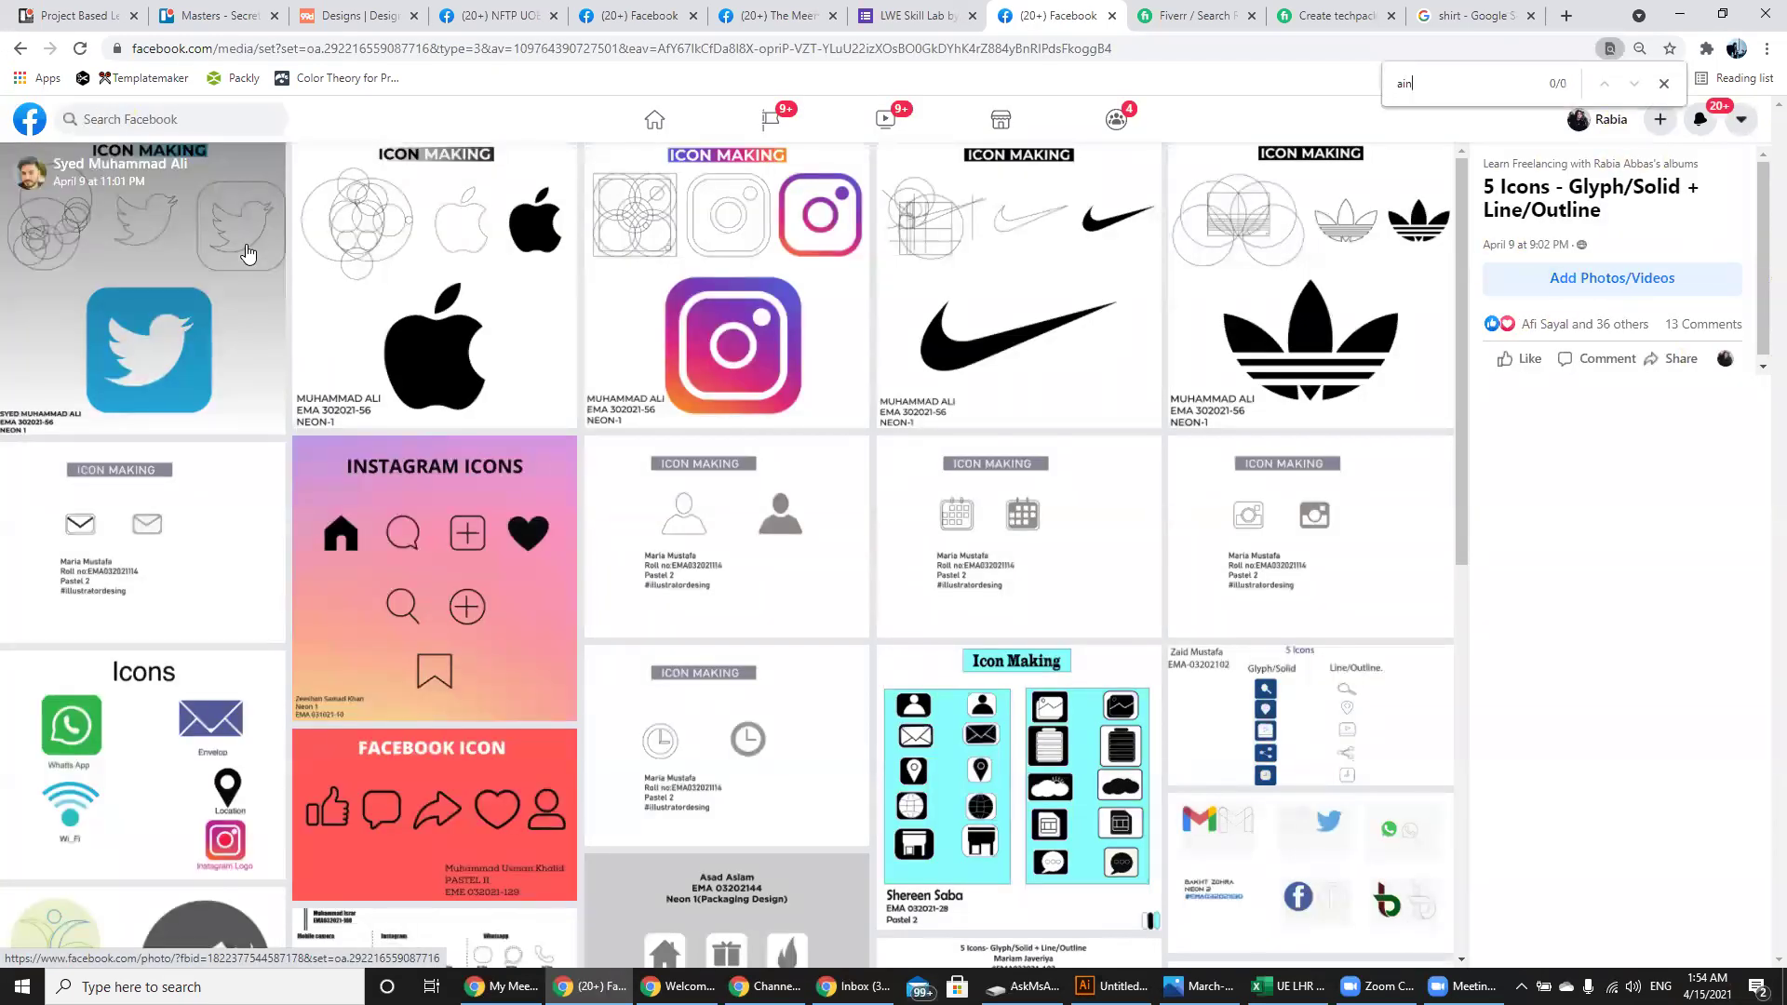
key(BackSpace)
key(BackSpace)
text(ne)
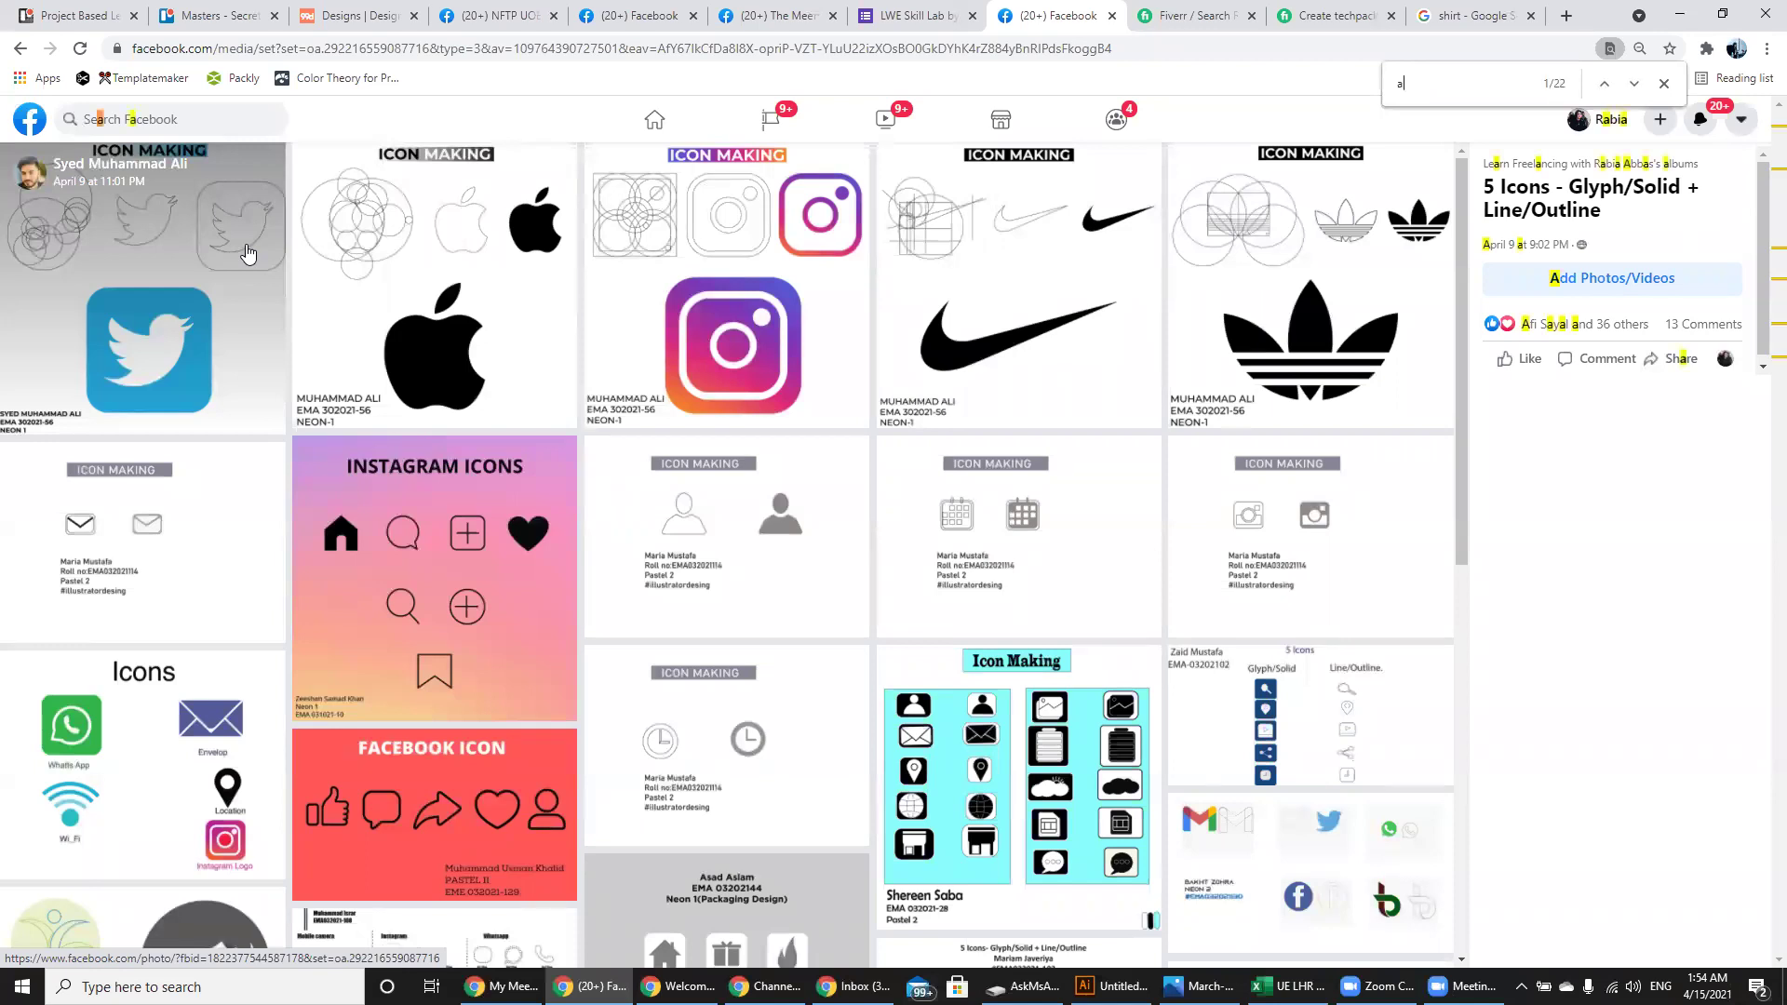
key(BackSpace)
text(i)
key(BackSpace)
key(BackSpace)
key(BackSpace)
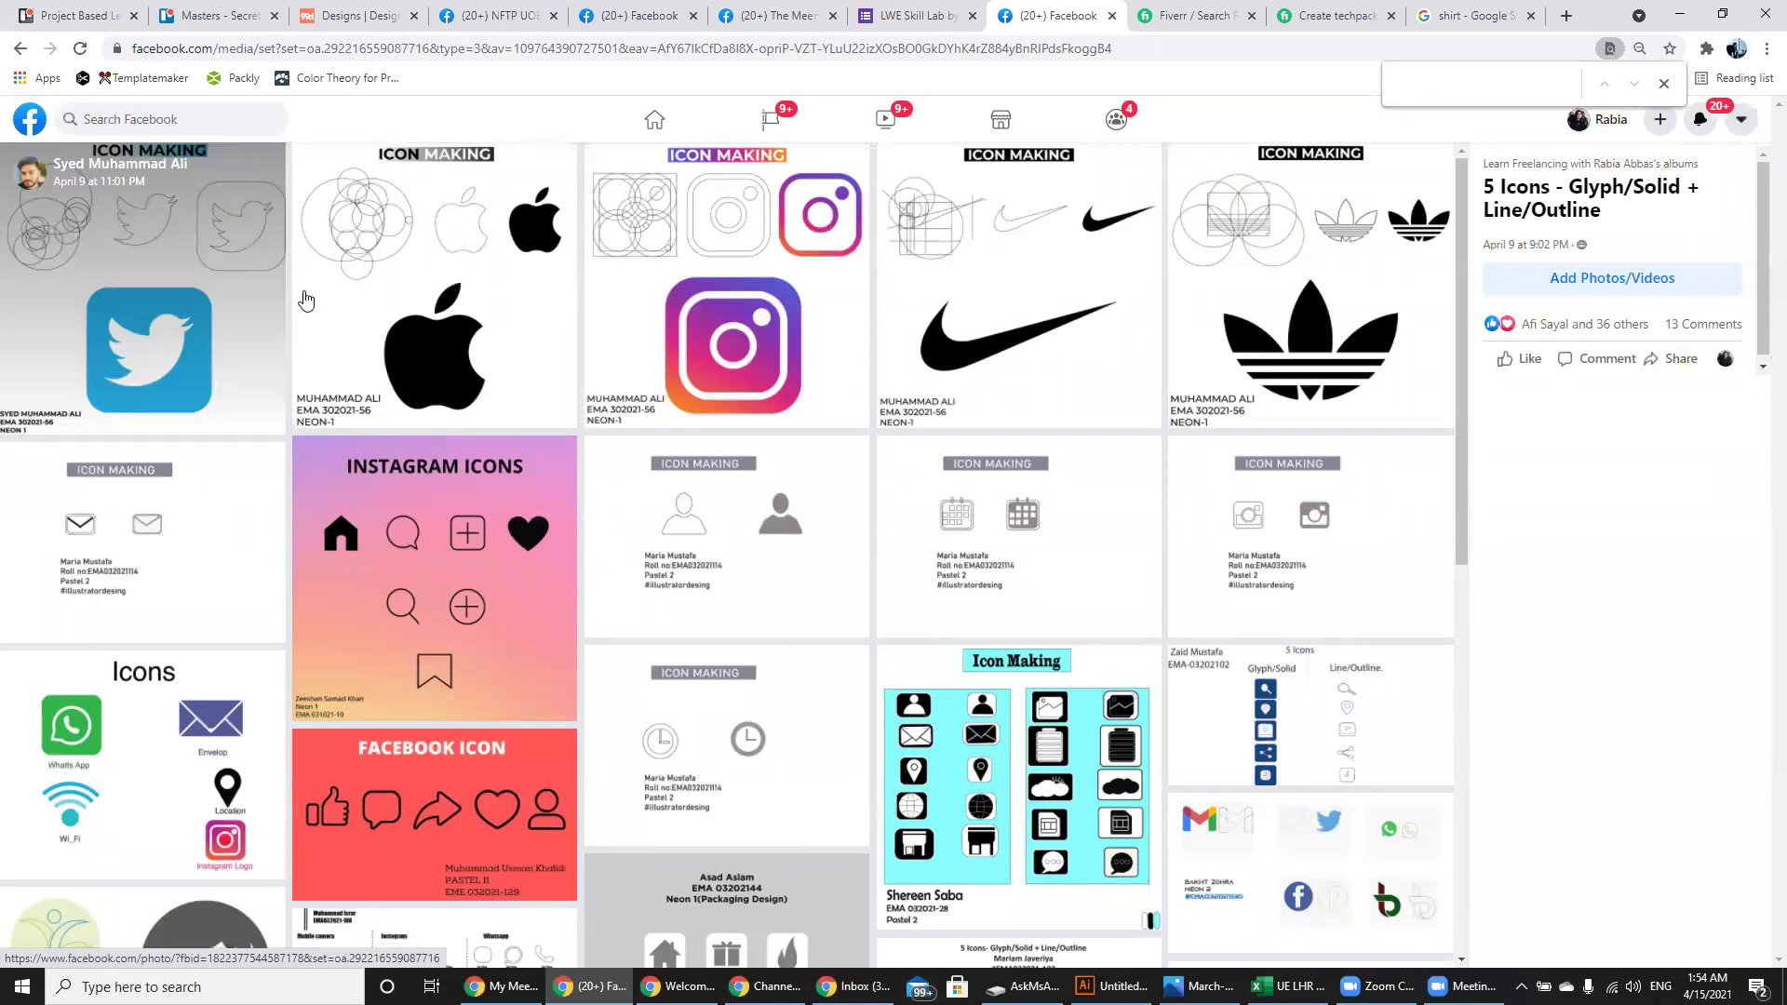
- View the red YouTube icons submission at the end of the album enlarged and return to the album
drag(1464, 277, 1468, 942)
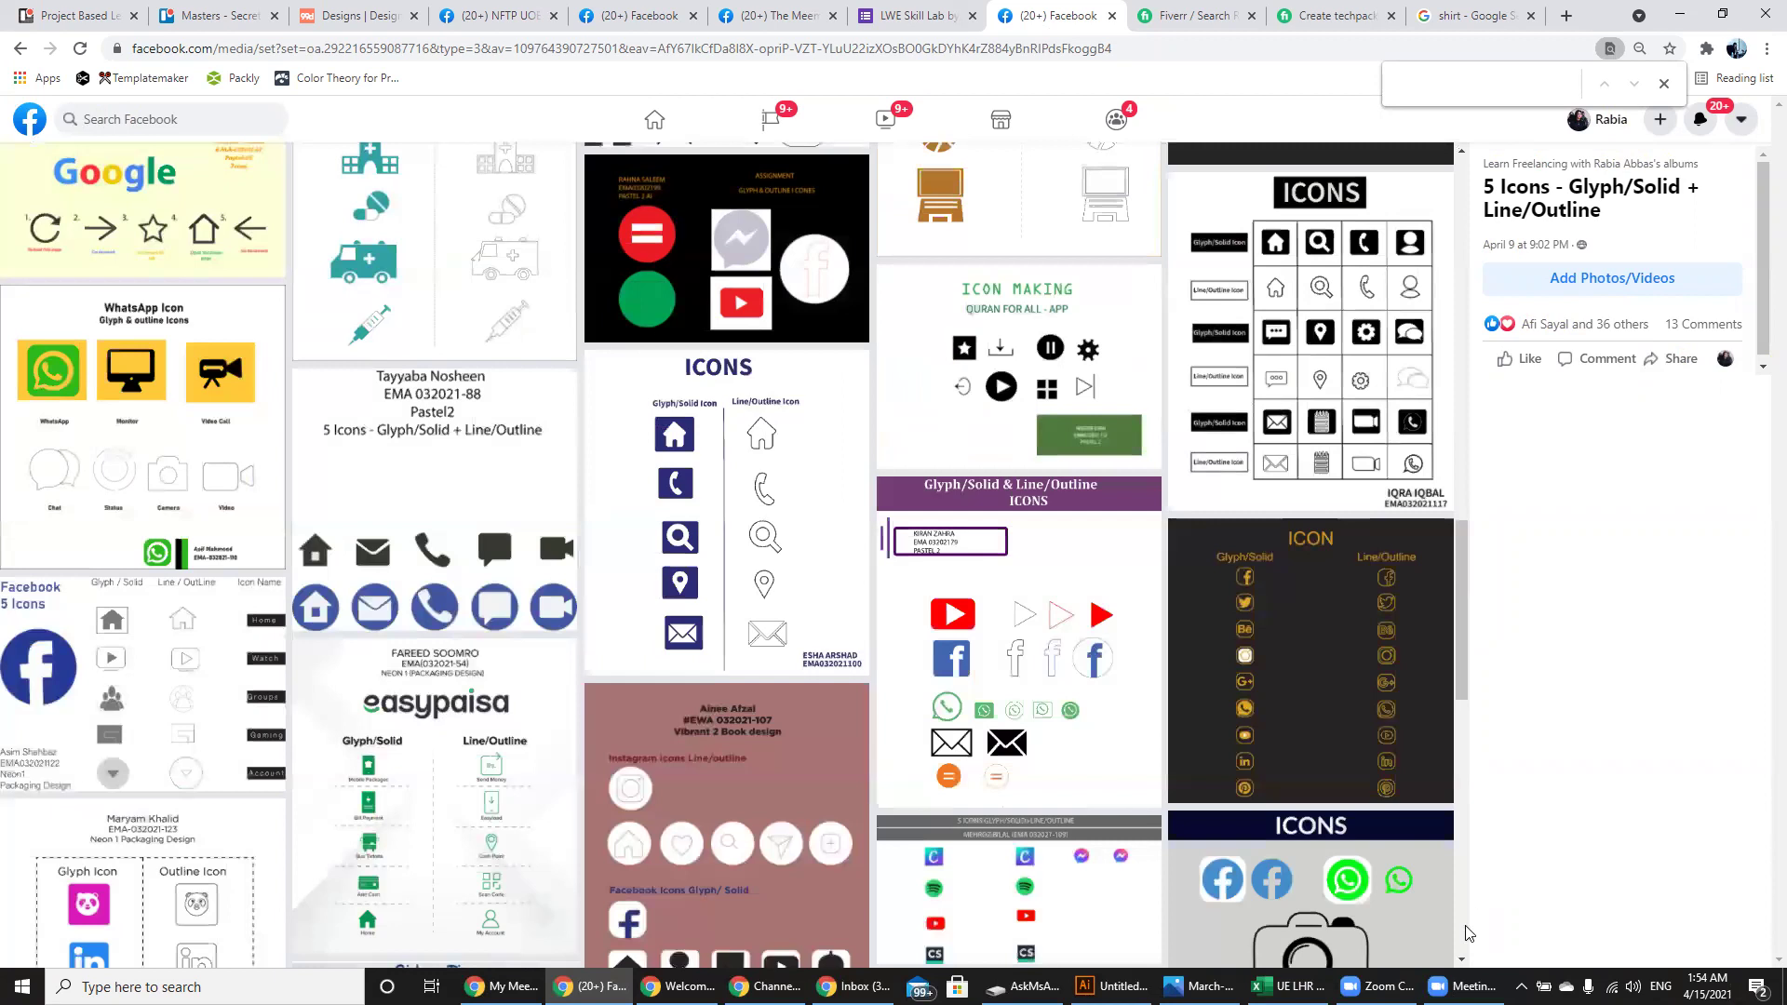
scroll(1468, 931, down, 3)
scroll(507, 781, down, 5)
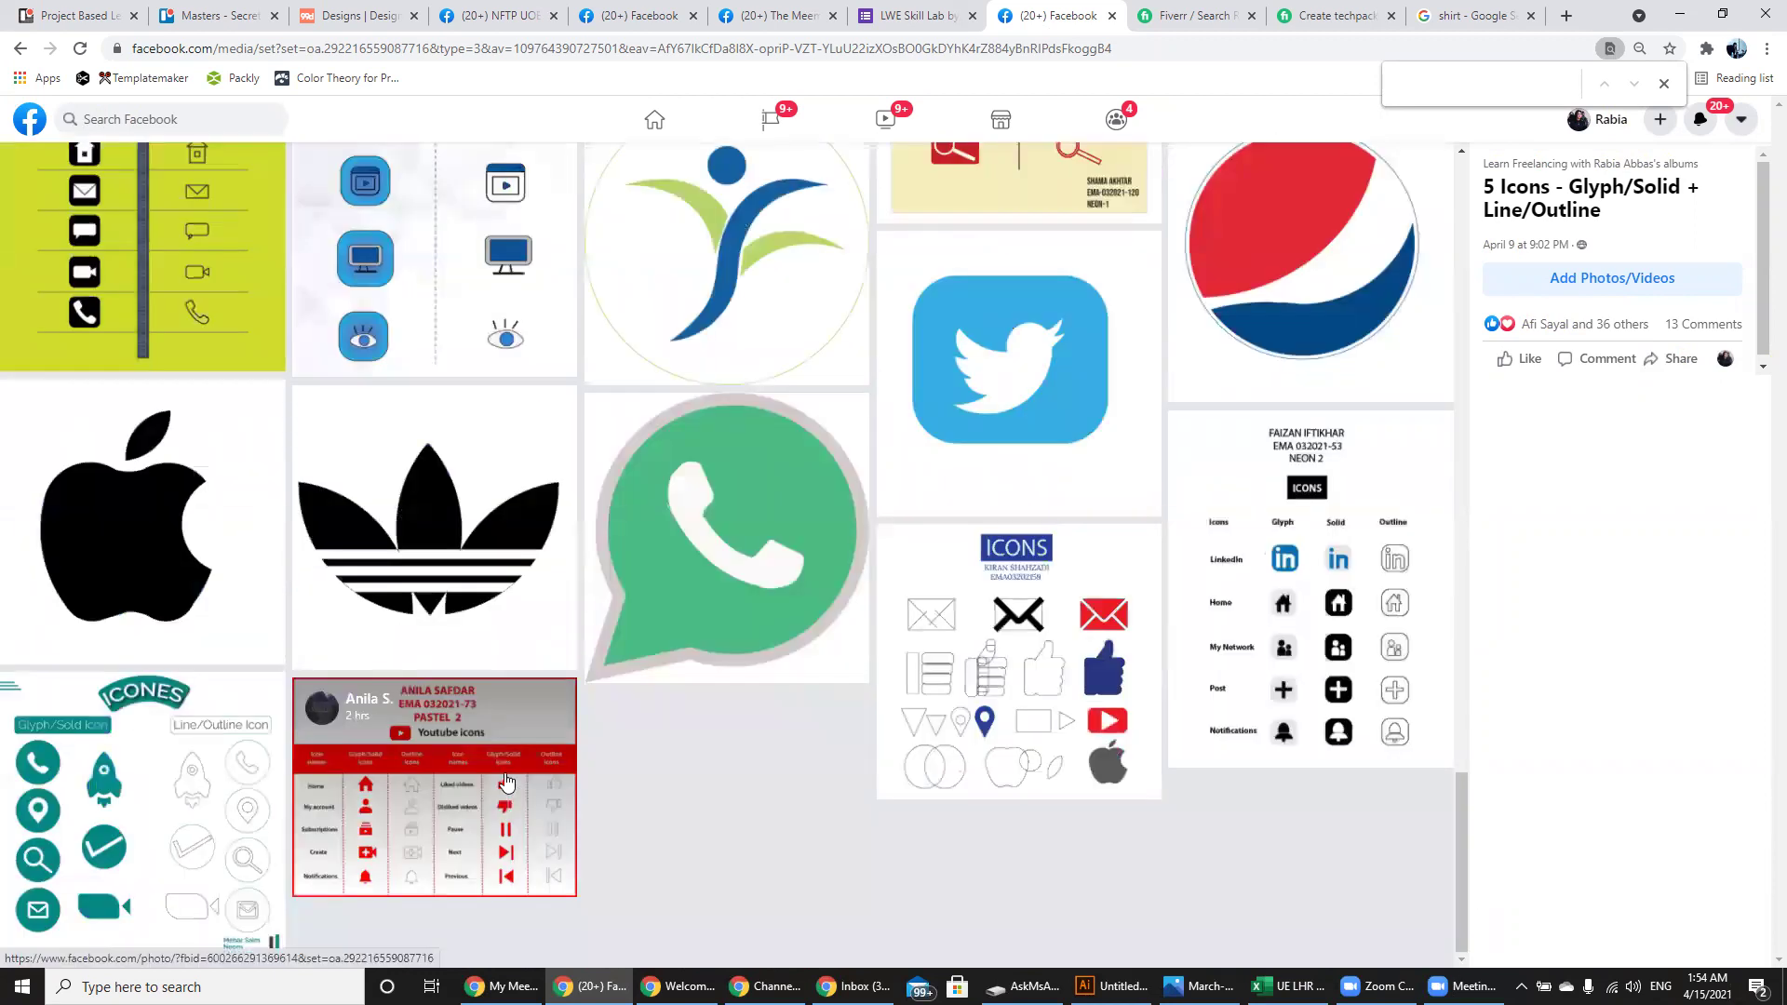
click(507, 782)
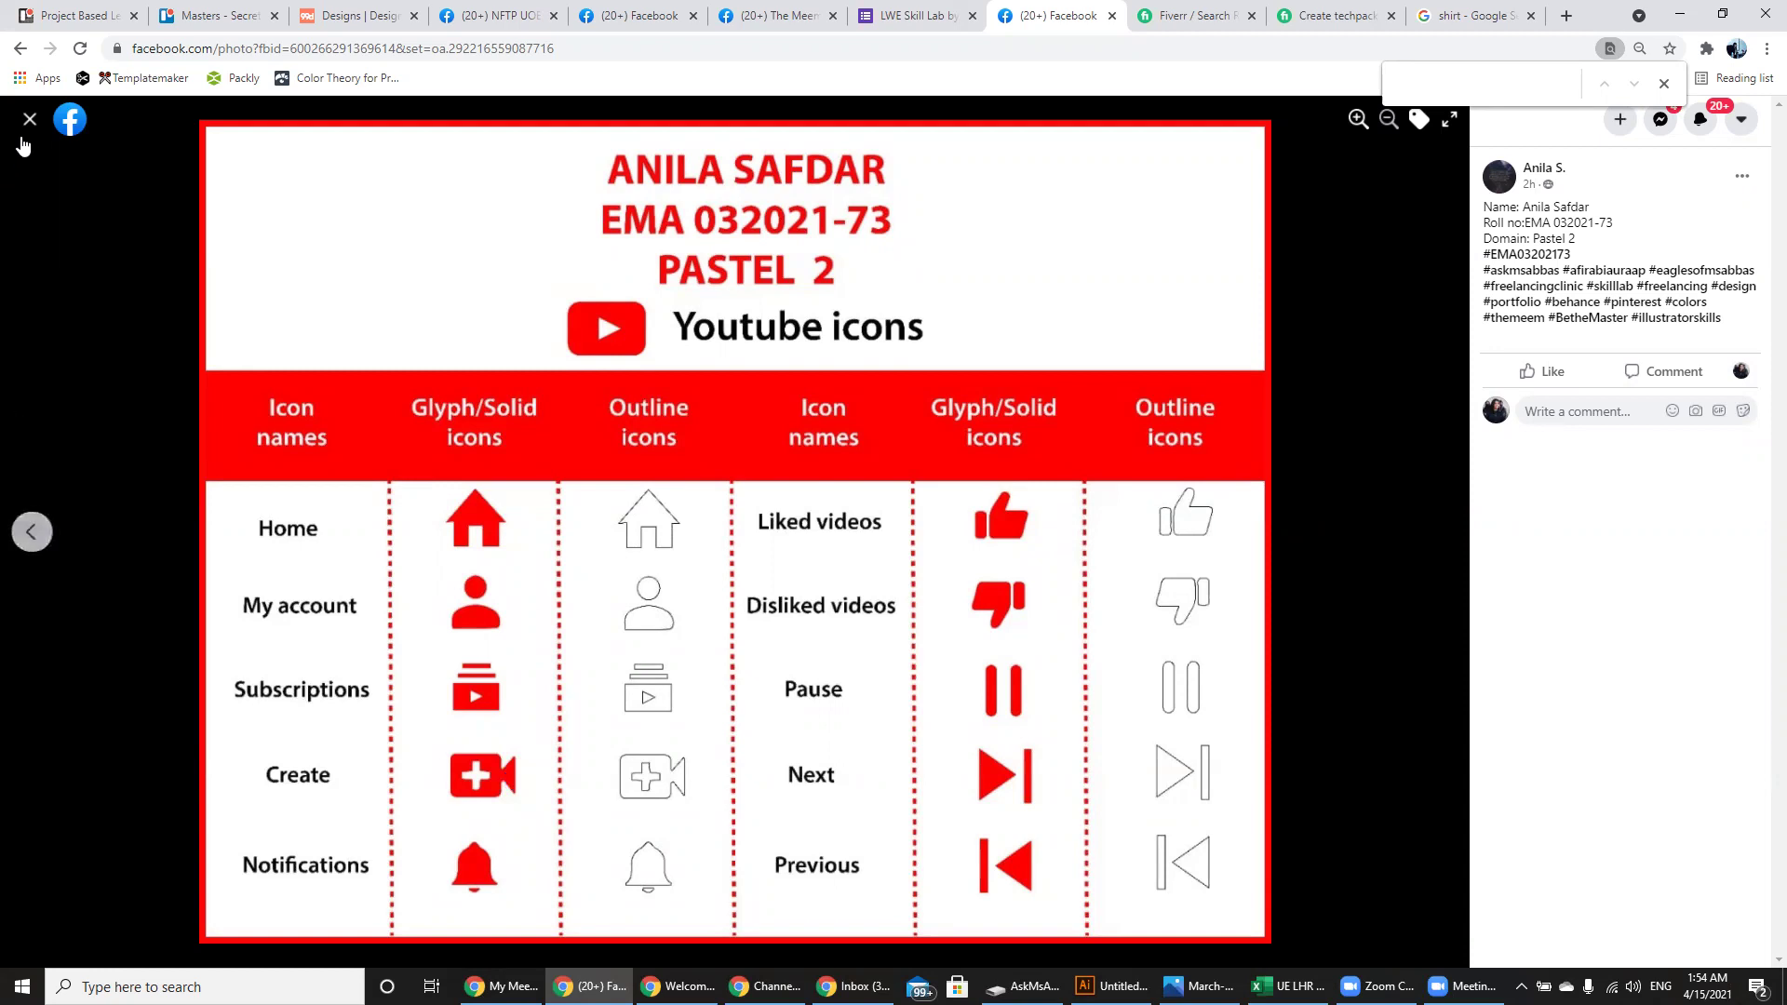
click(25, 131)
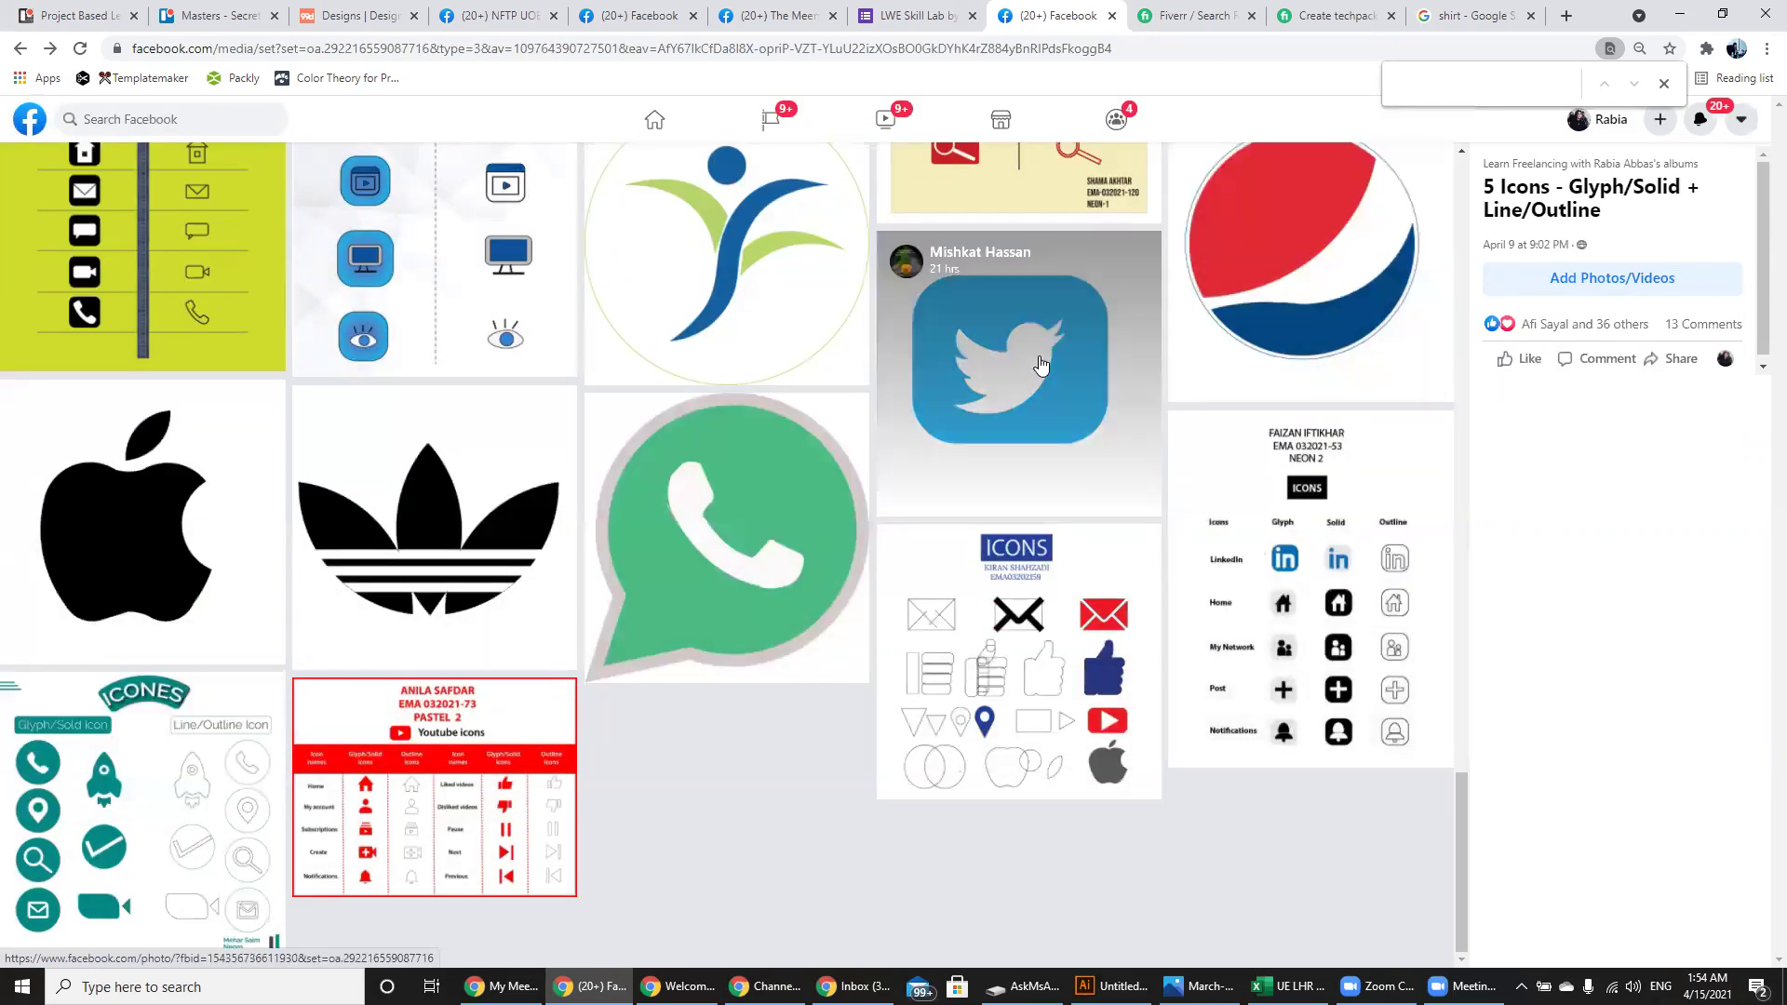
- View the lime-green glyph and line icon submission enlarged and return to the album
scroll(1033, 368, up, 4)
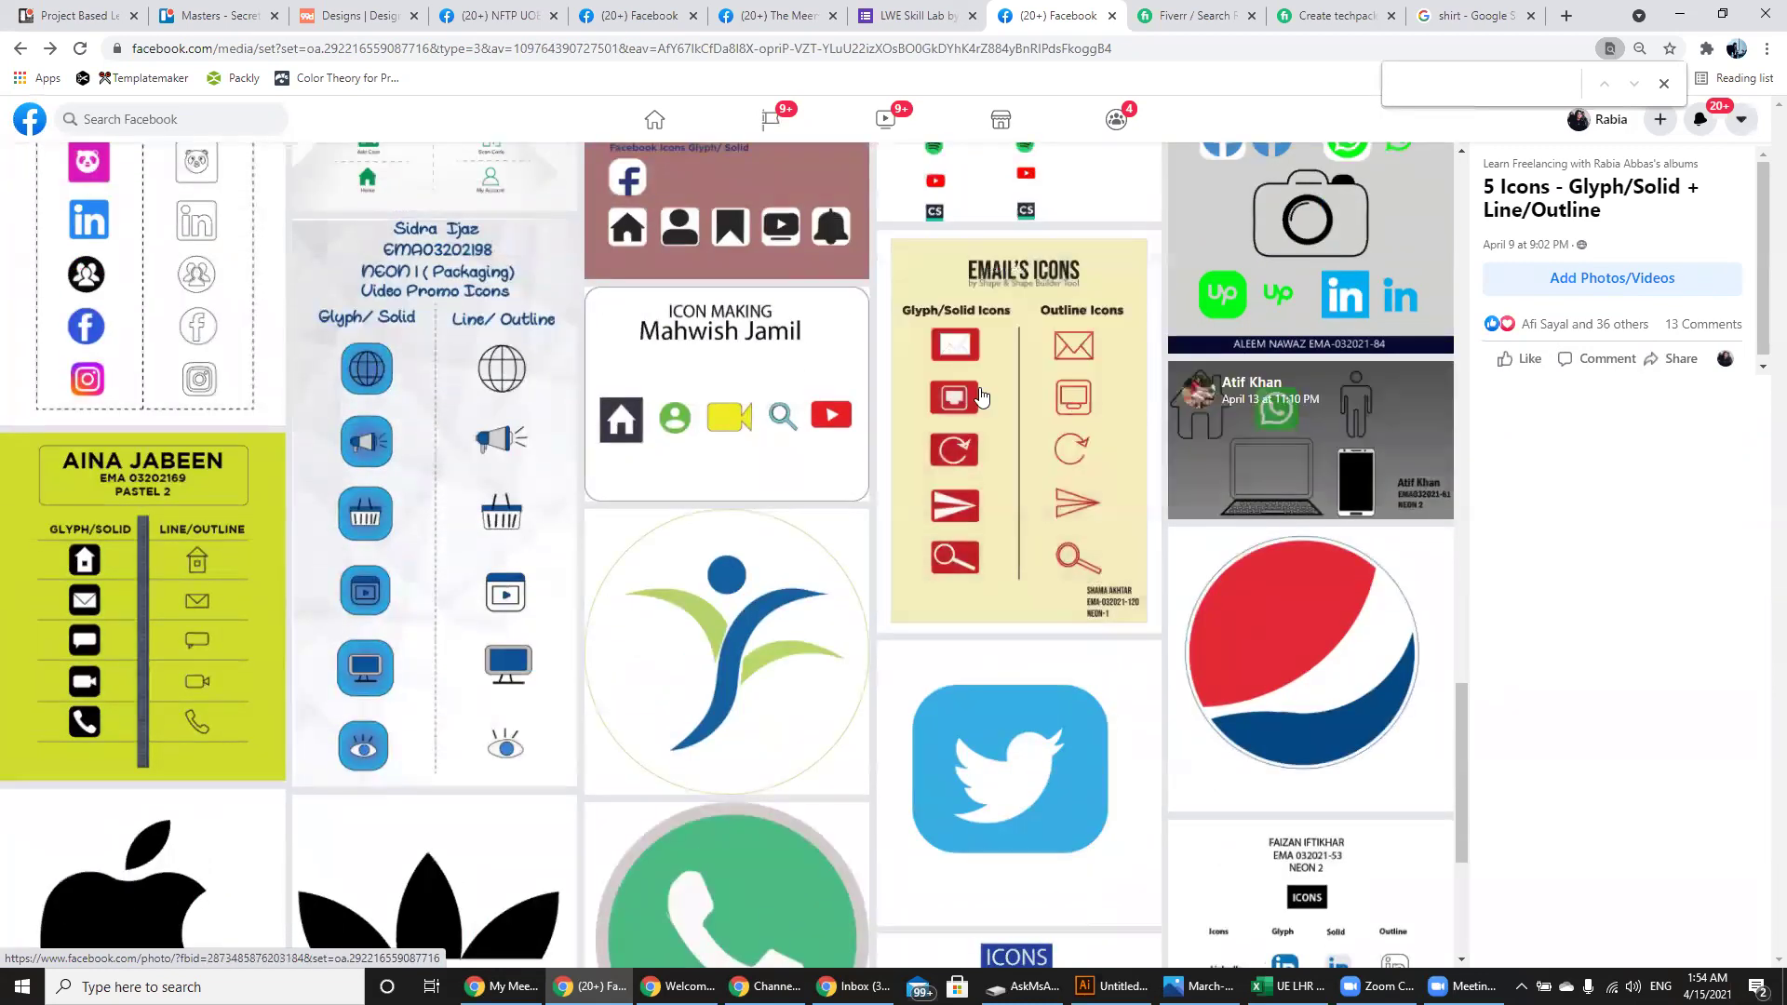
click(185, 556)
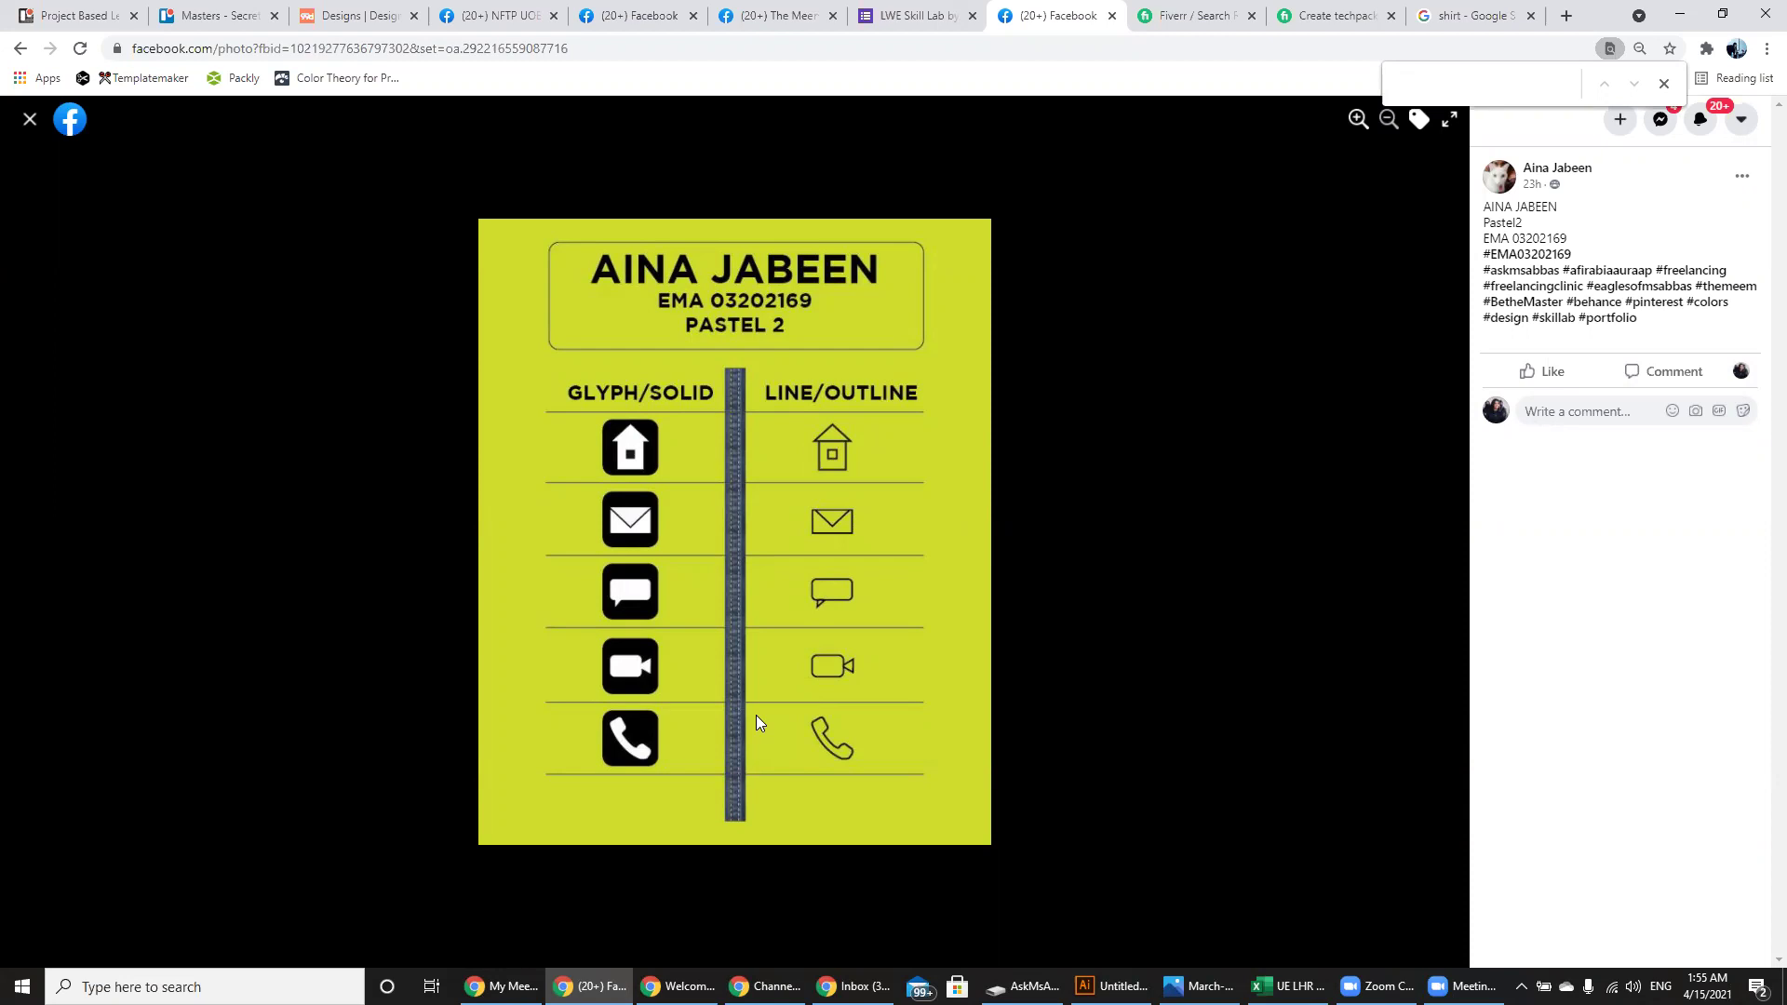
click(27, 123)
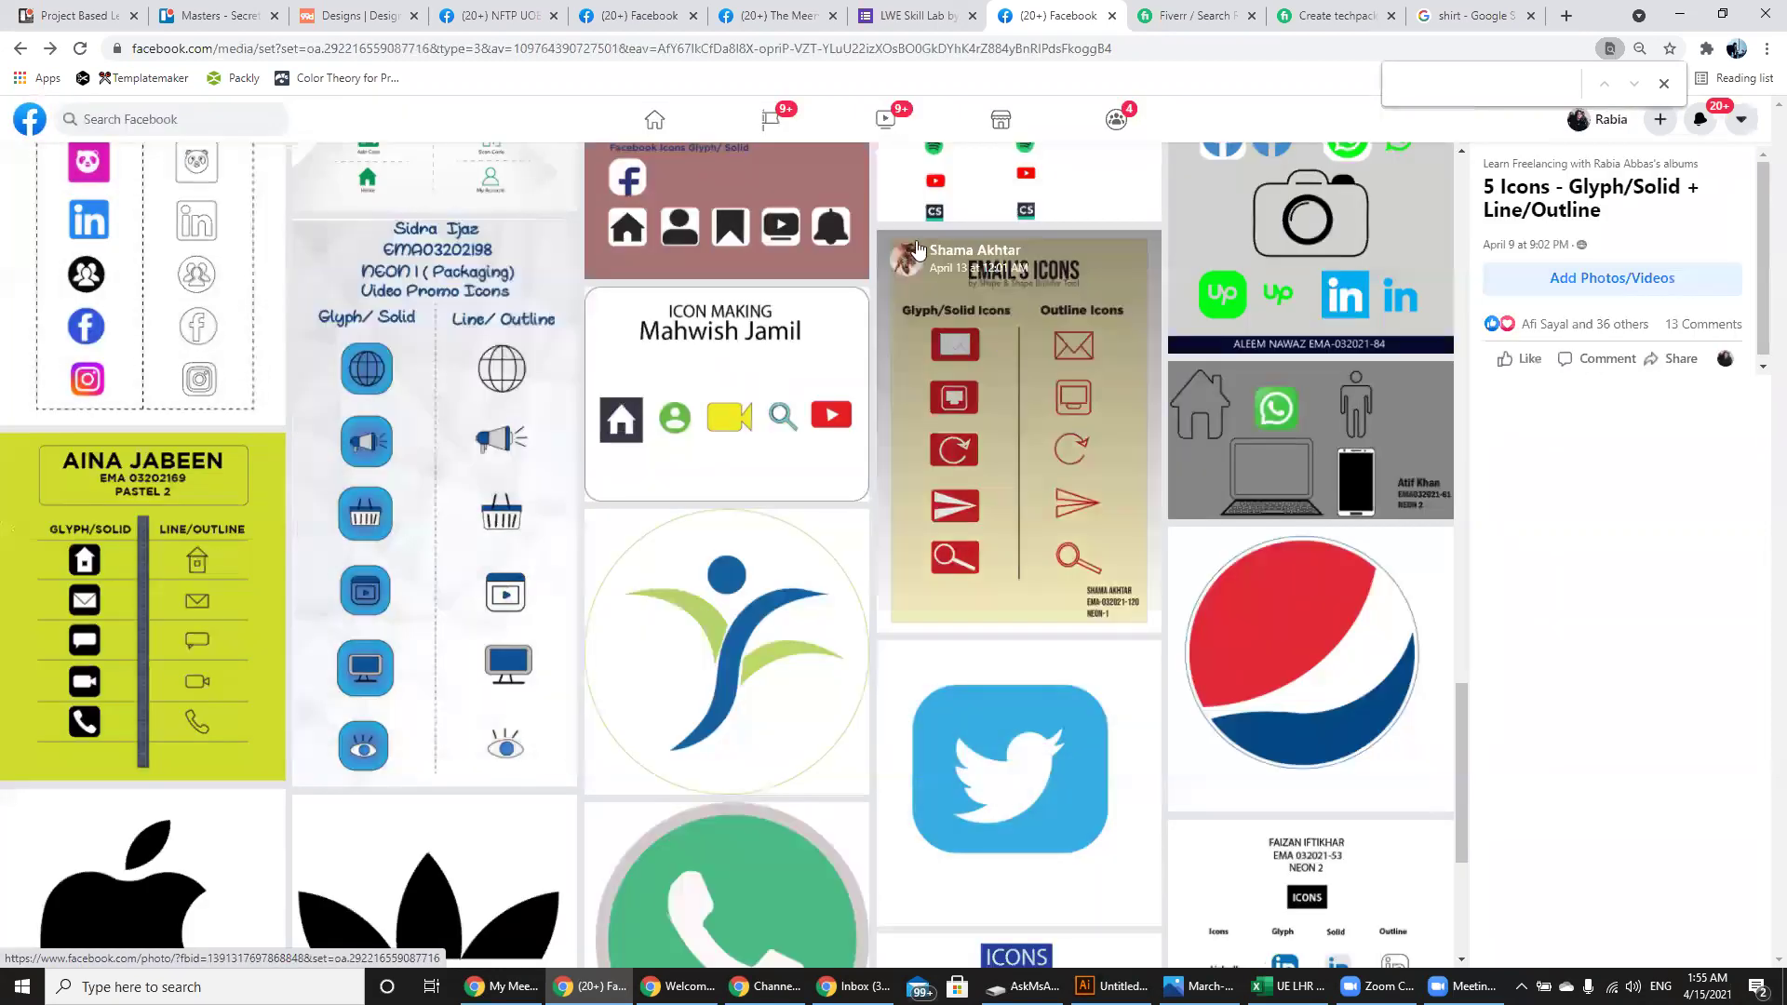
- Go to the group page at facebook.com/groups/askmsabbas and open the group's media section
click(233, 375)
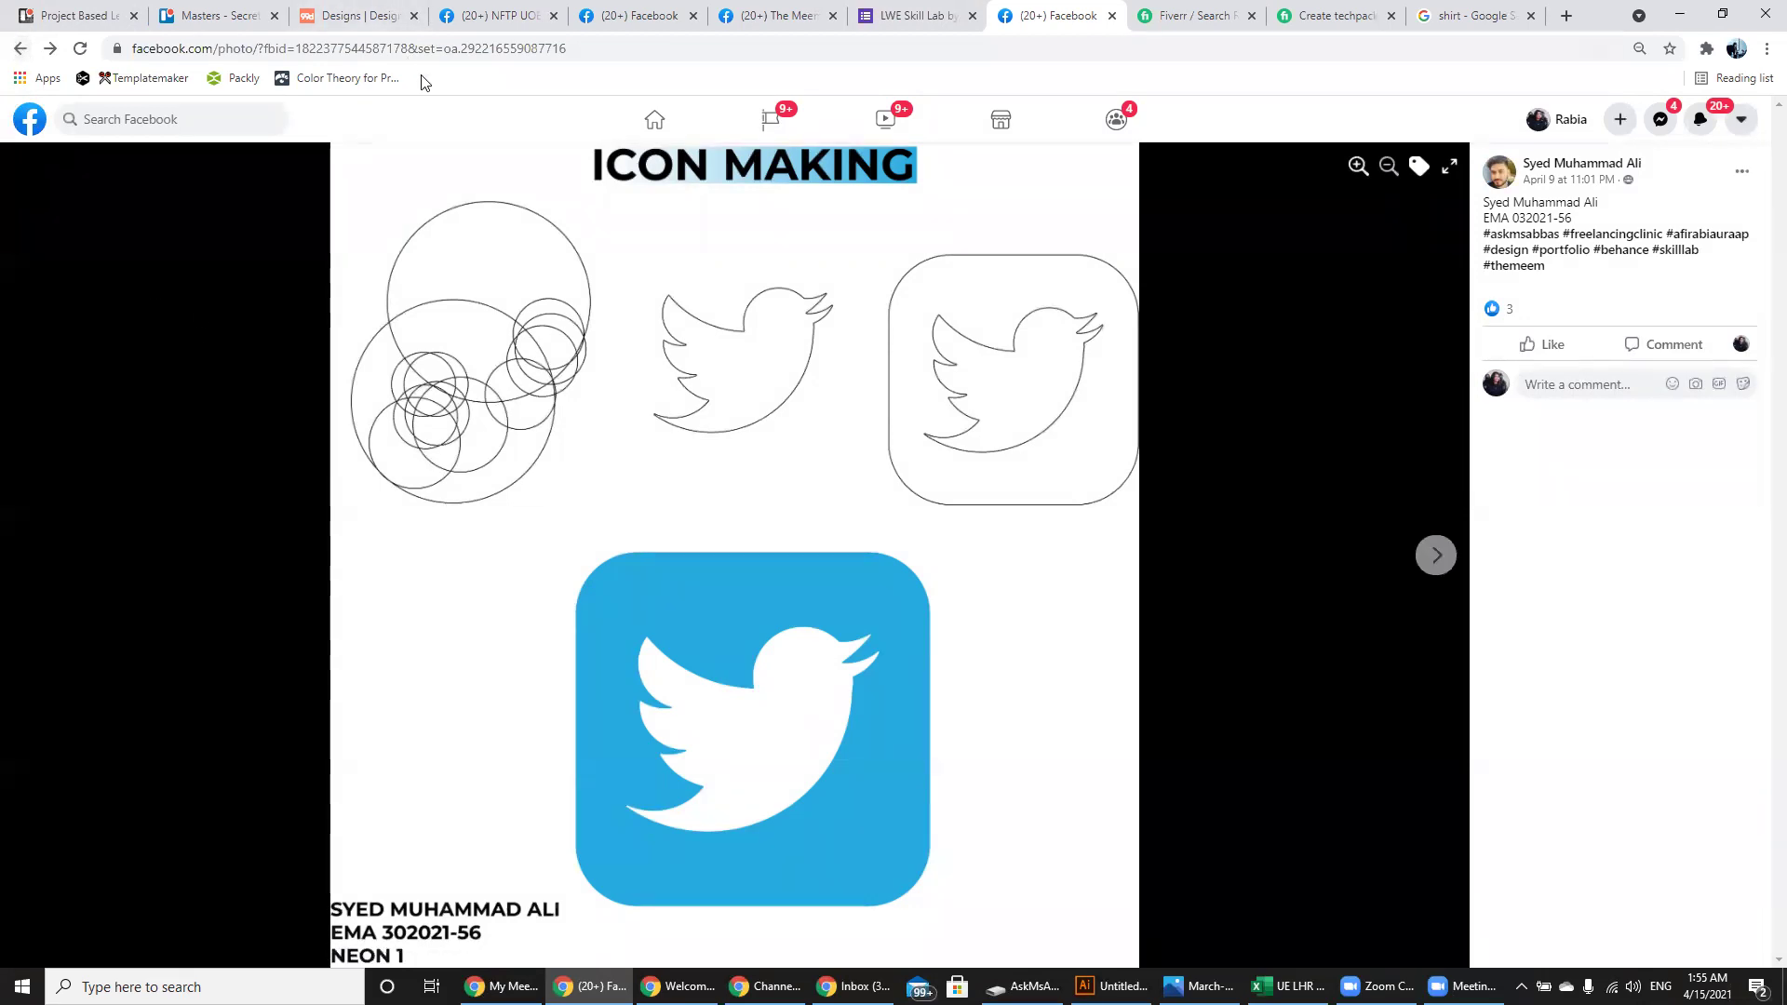
click(638, 48)
text(facebook.com/groups/askmsabbas)
key(Return)
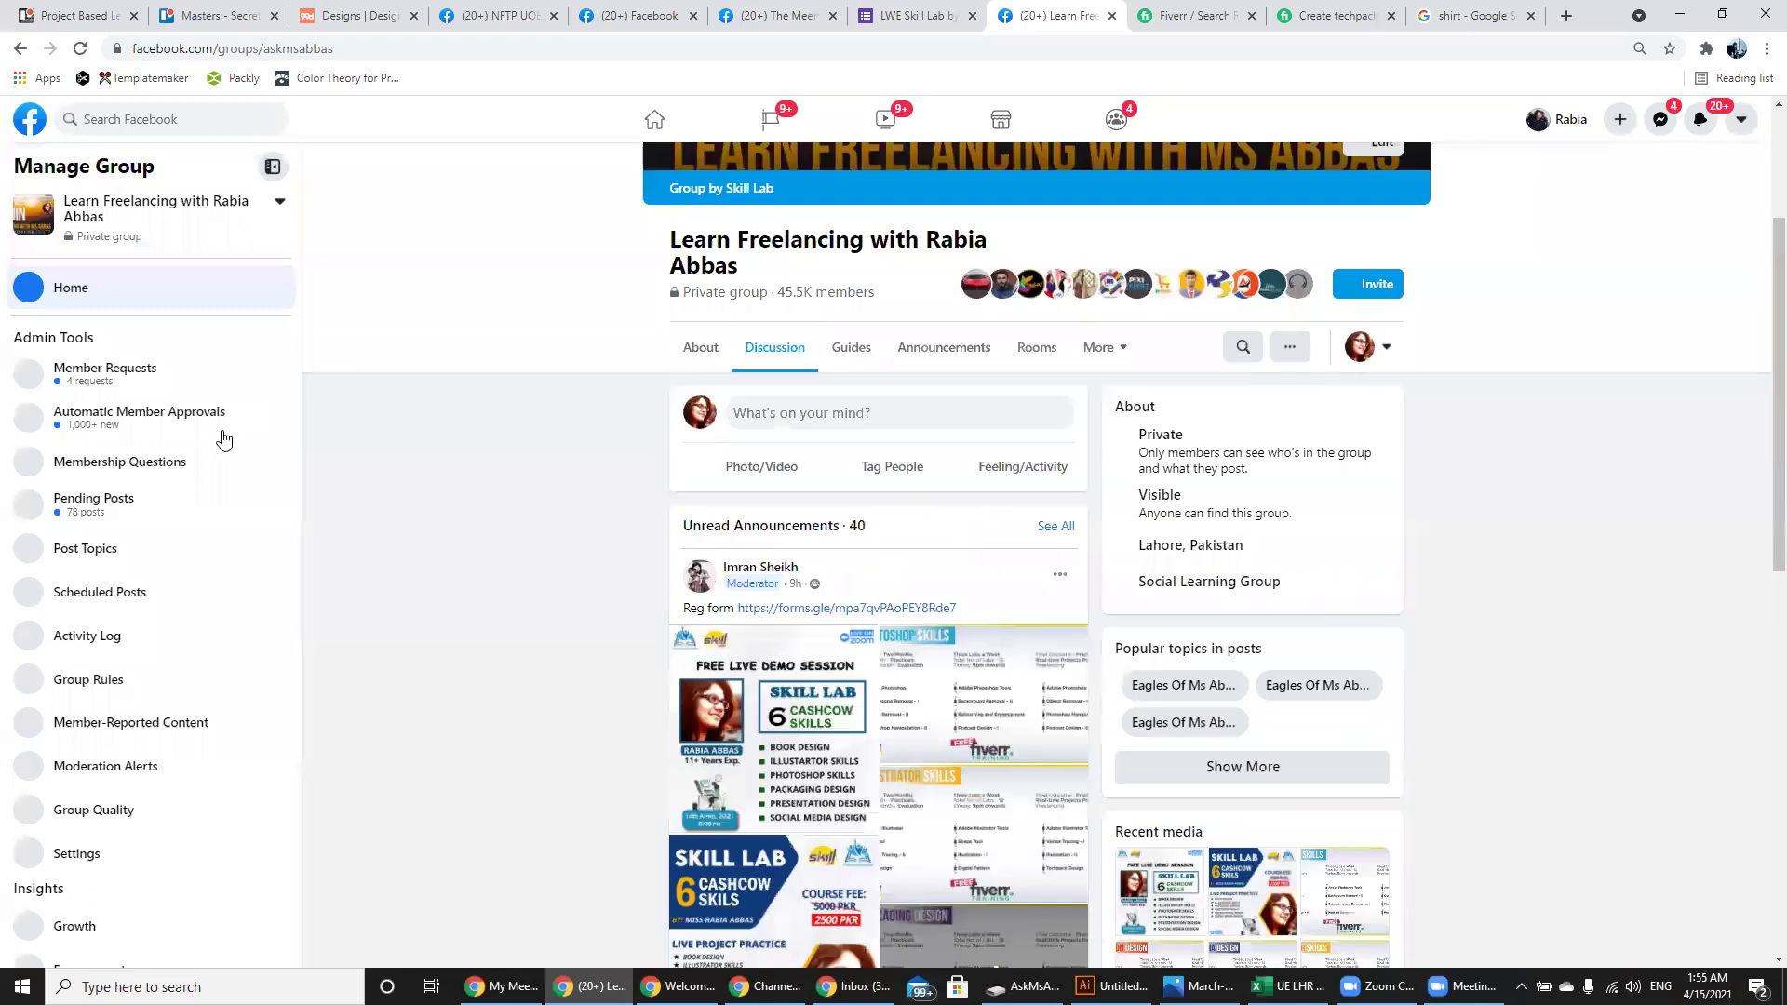
click(1102, 347)
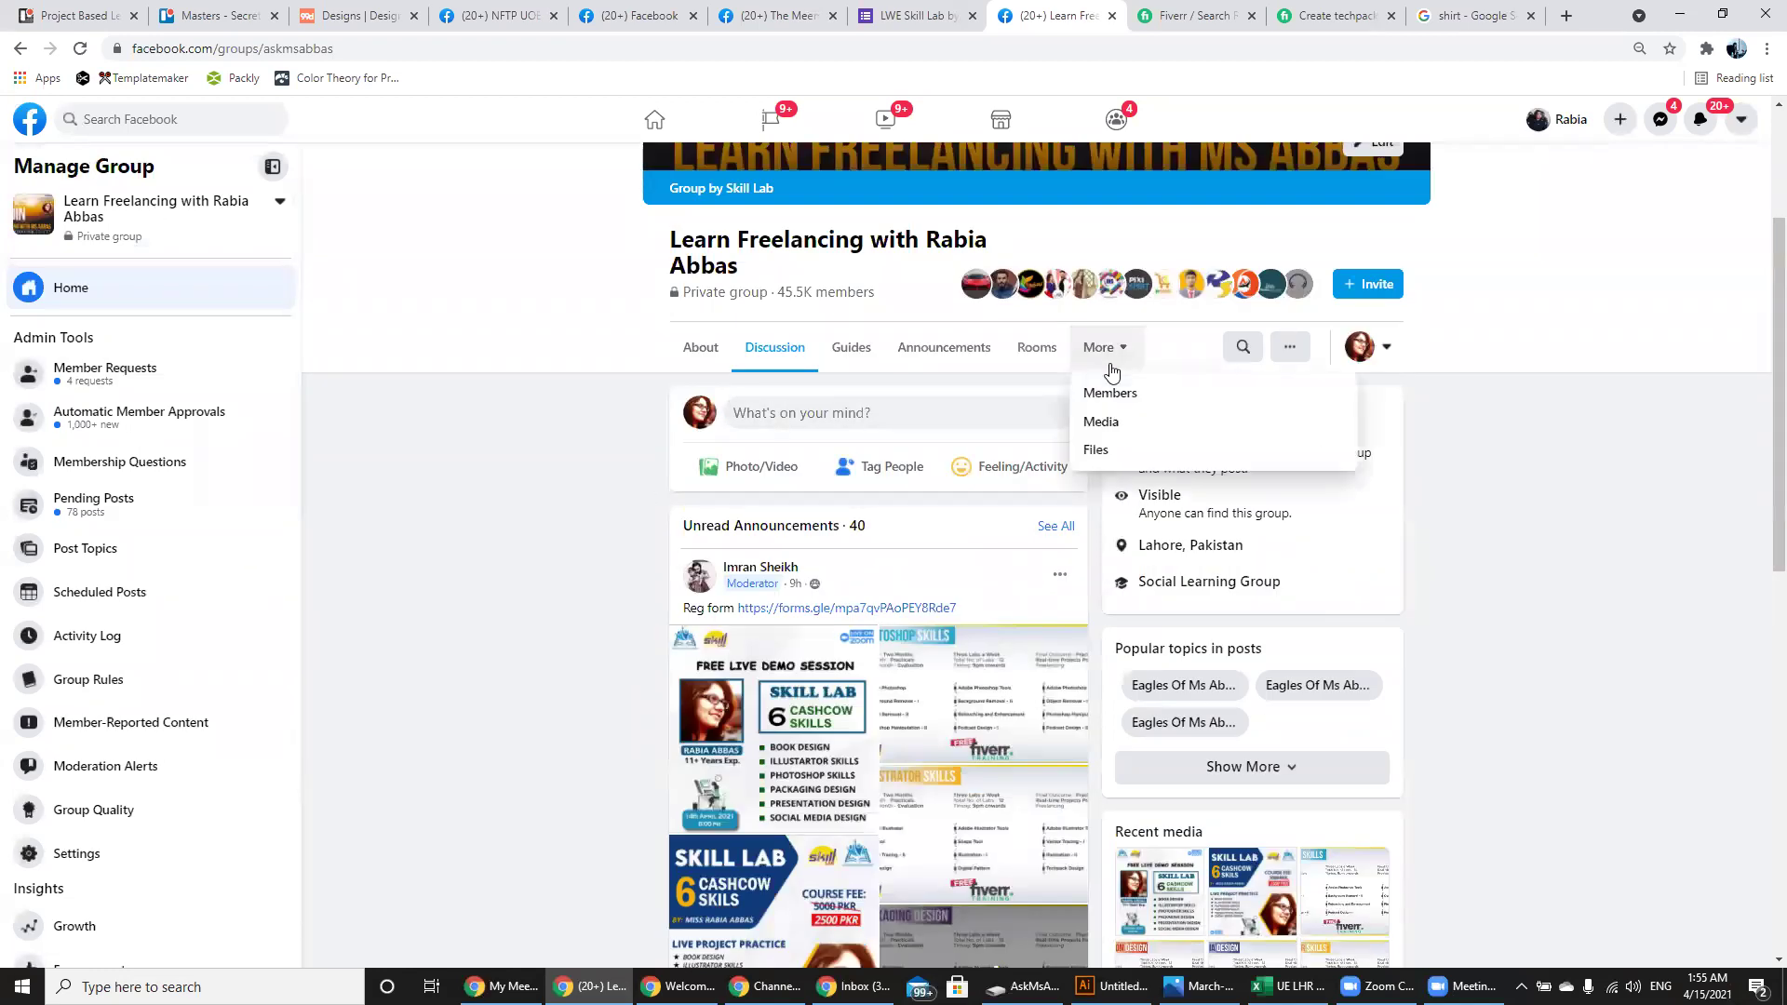
click(1113, 425)
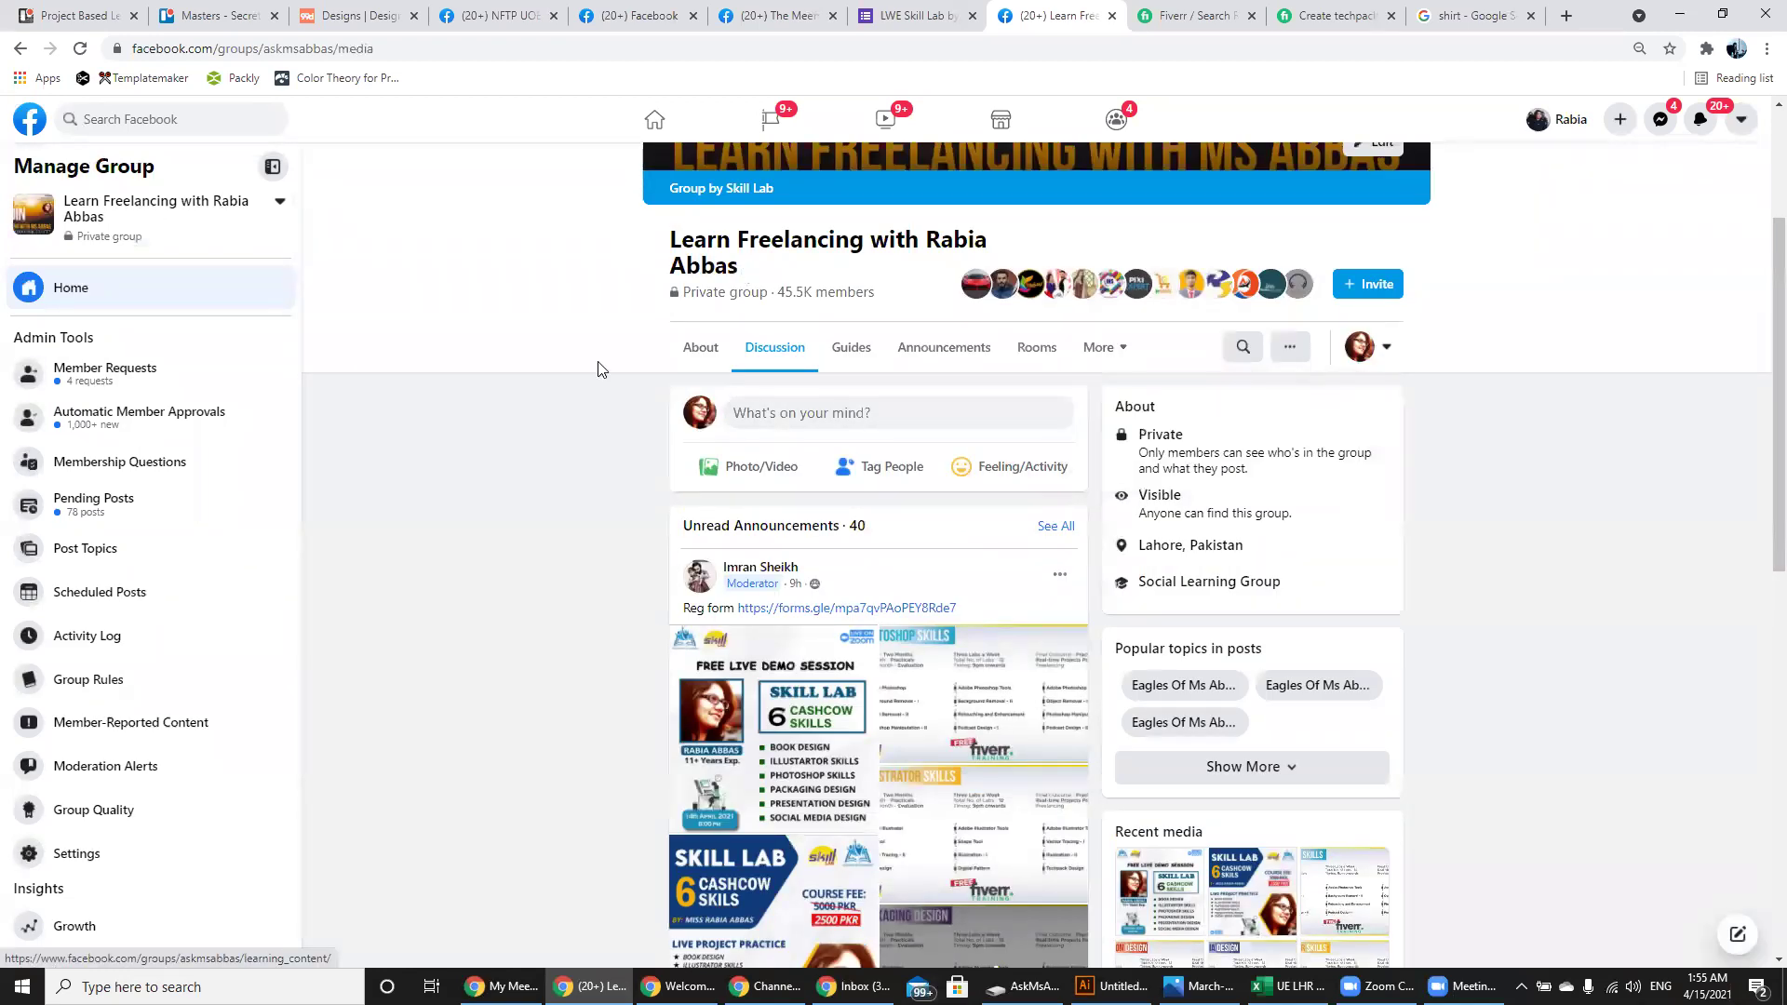
- Start creating a new album in the group's media and name it TechPack
click(1168, 440)
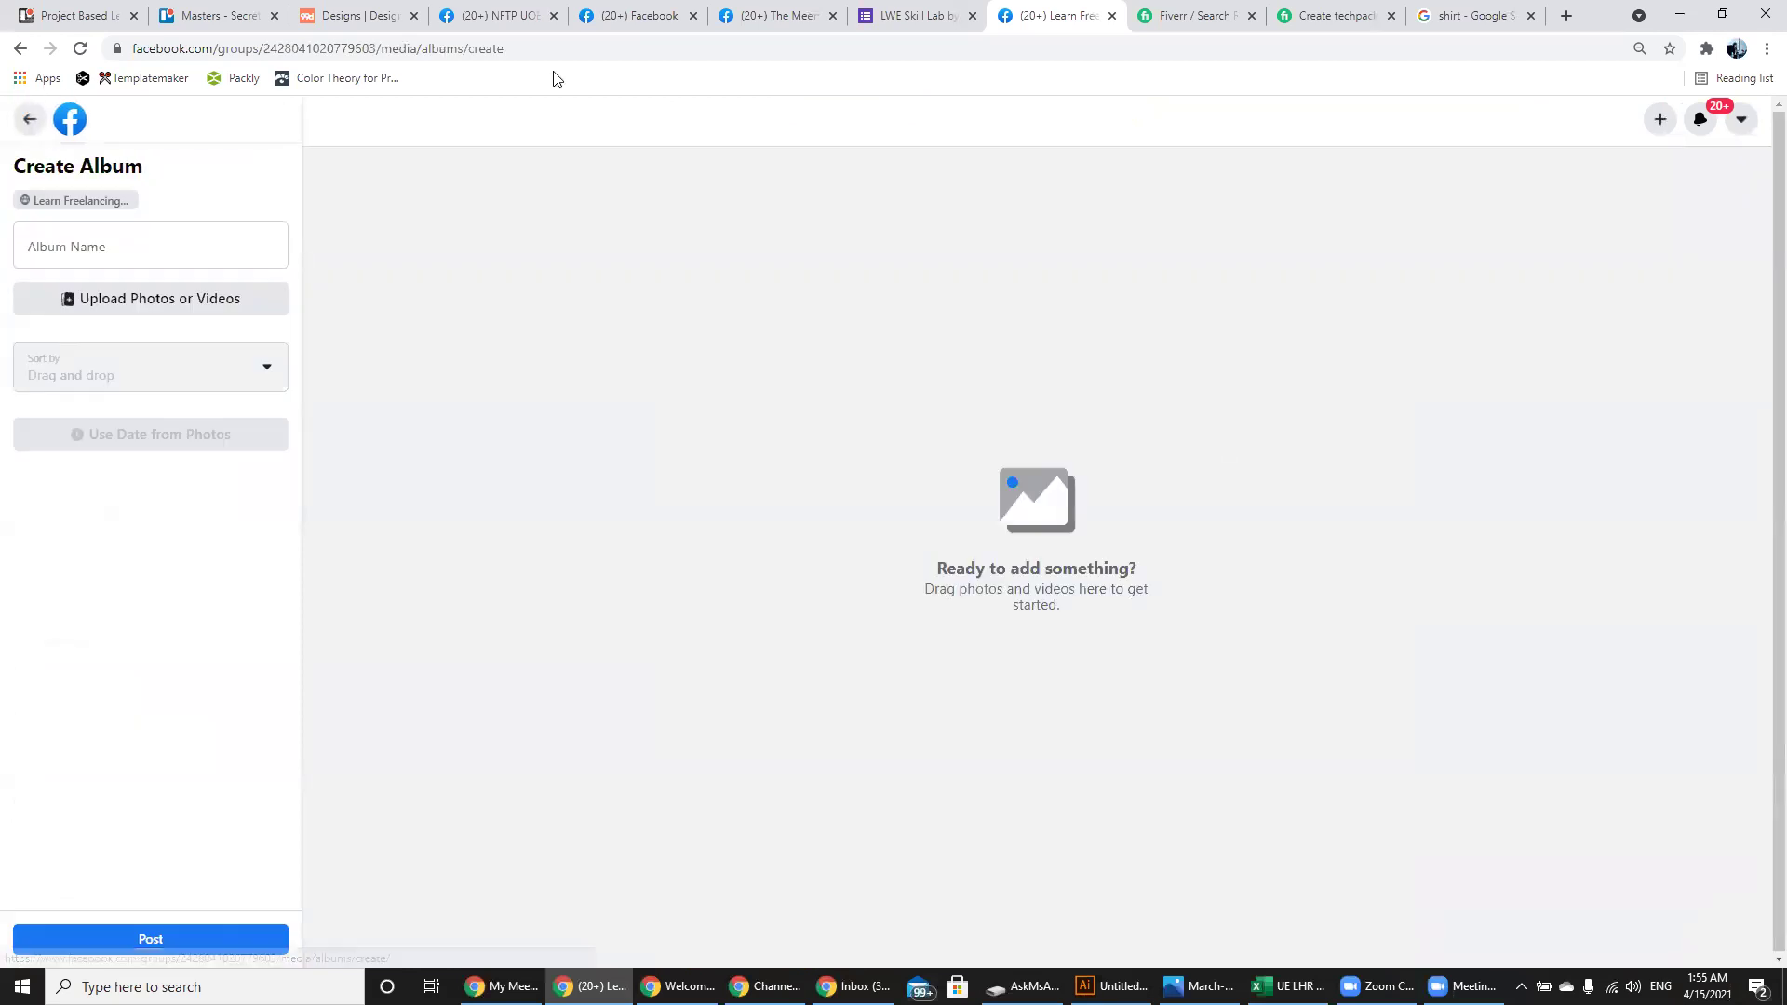
click(108, 245)
text(TechPack)
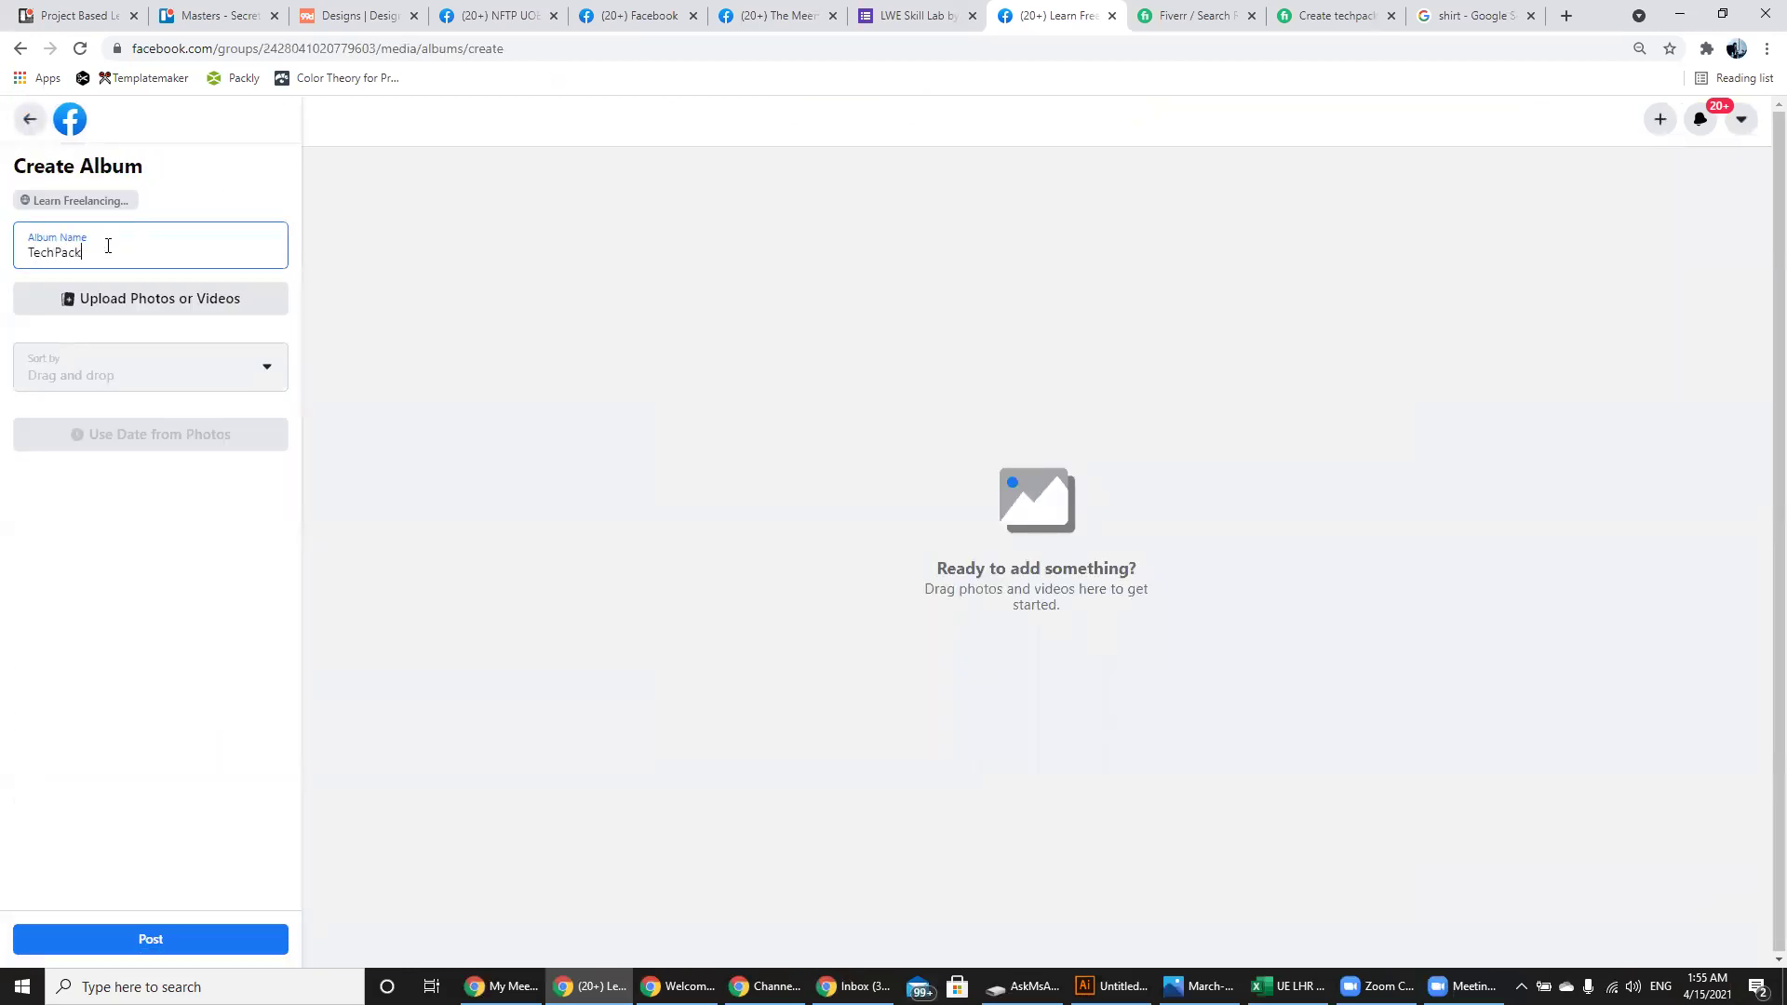